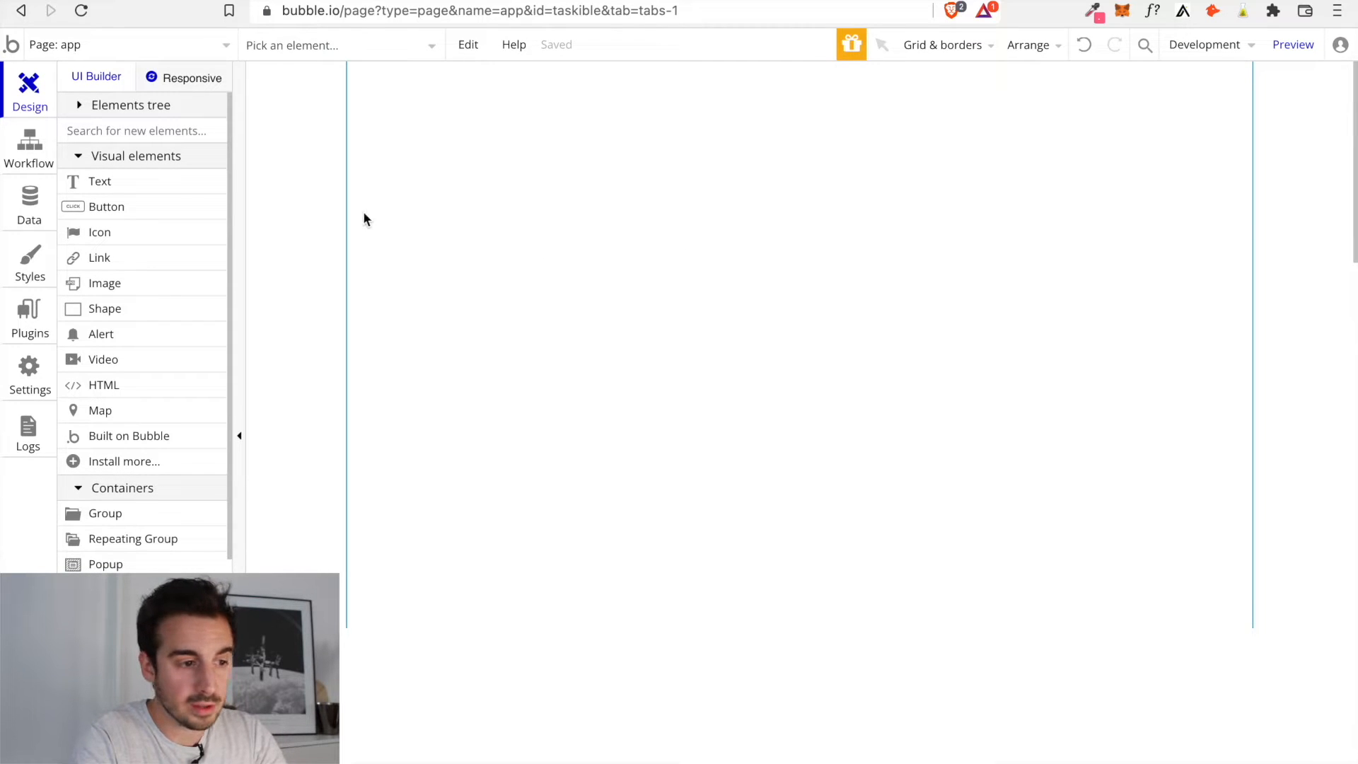
Set the title of the app page to "App"
double_click(491, 223)
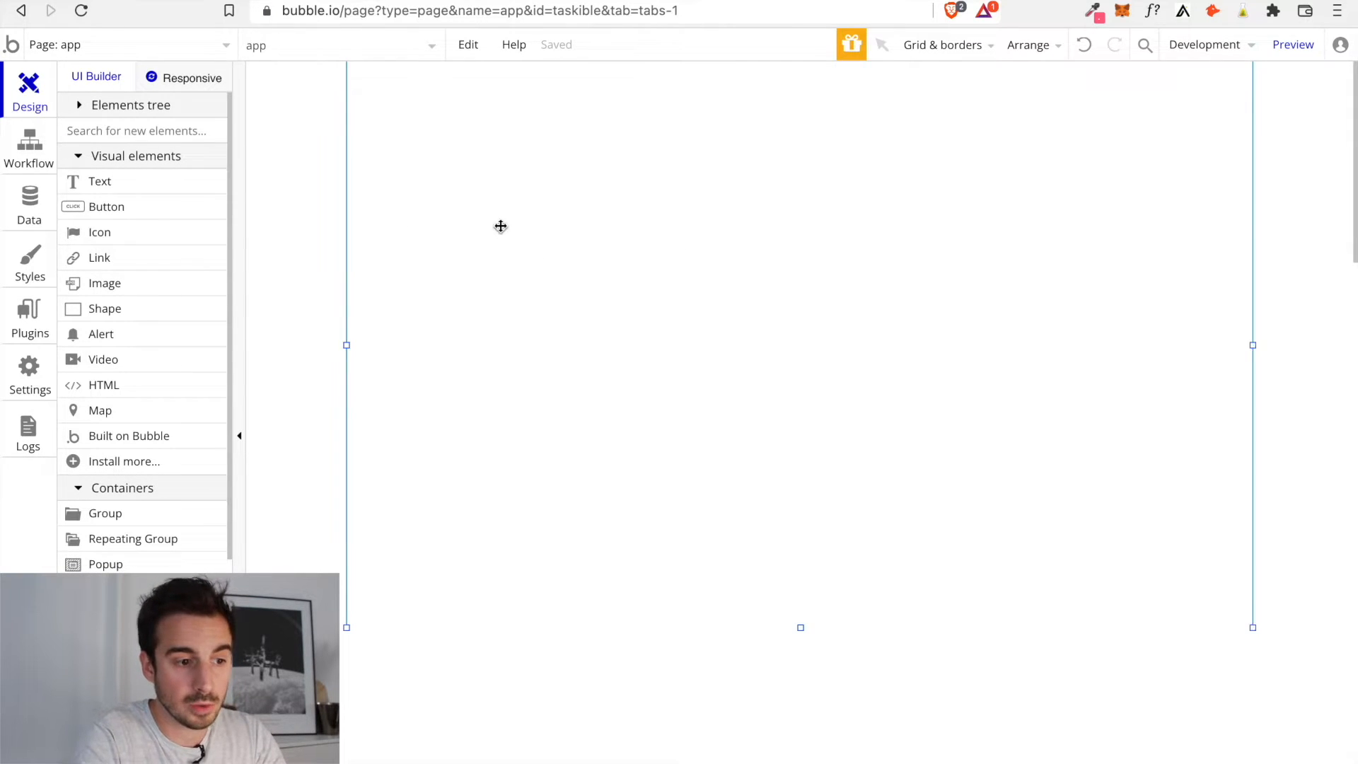
left_click(1132, 226)
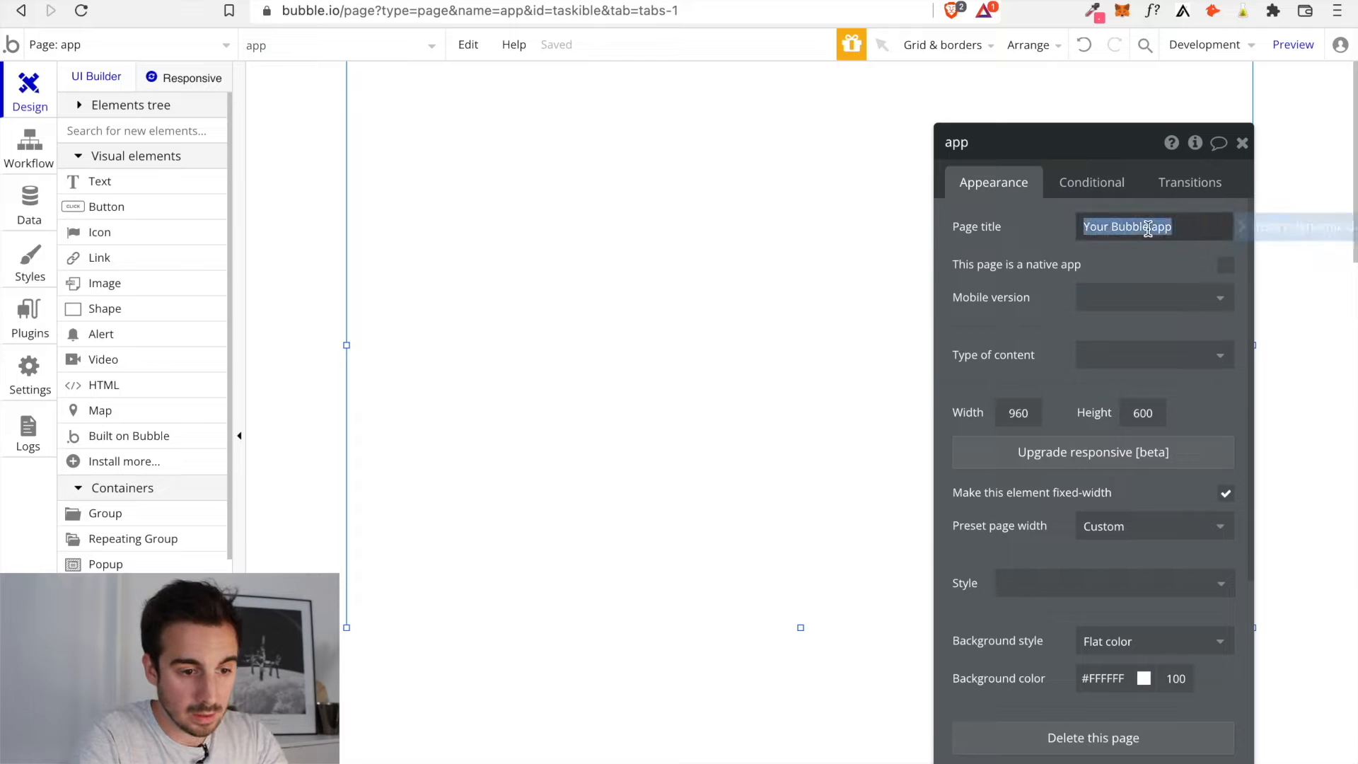
type("A")
left_click(1051, 272)
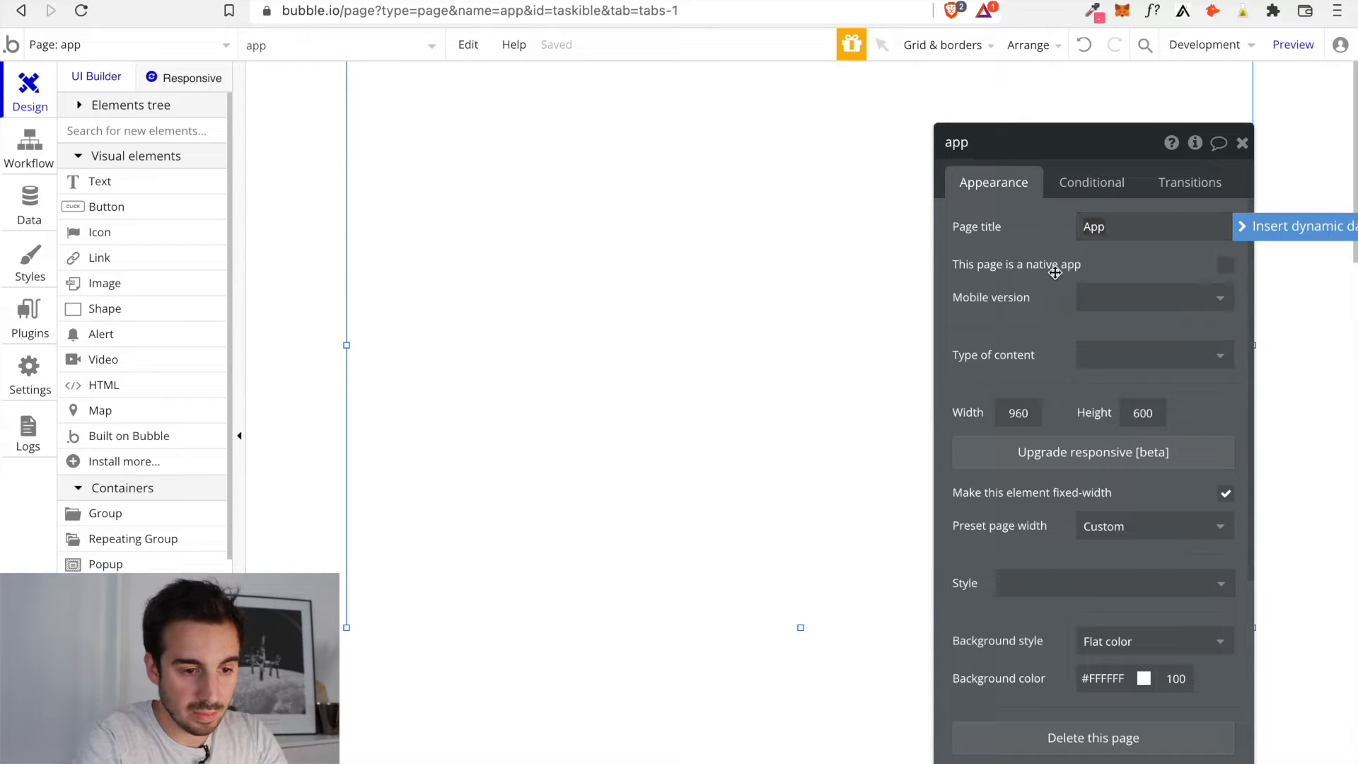
Set the page's width to 1440 and its height to 1098, closing its properties when done
scroll(1019, 387, "down", 1)
left_click_drag(1035, 344, 966, 346)
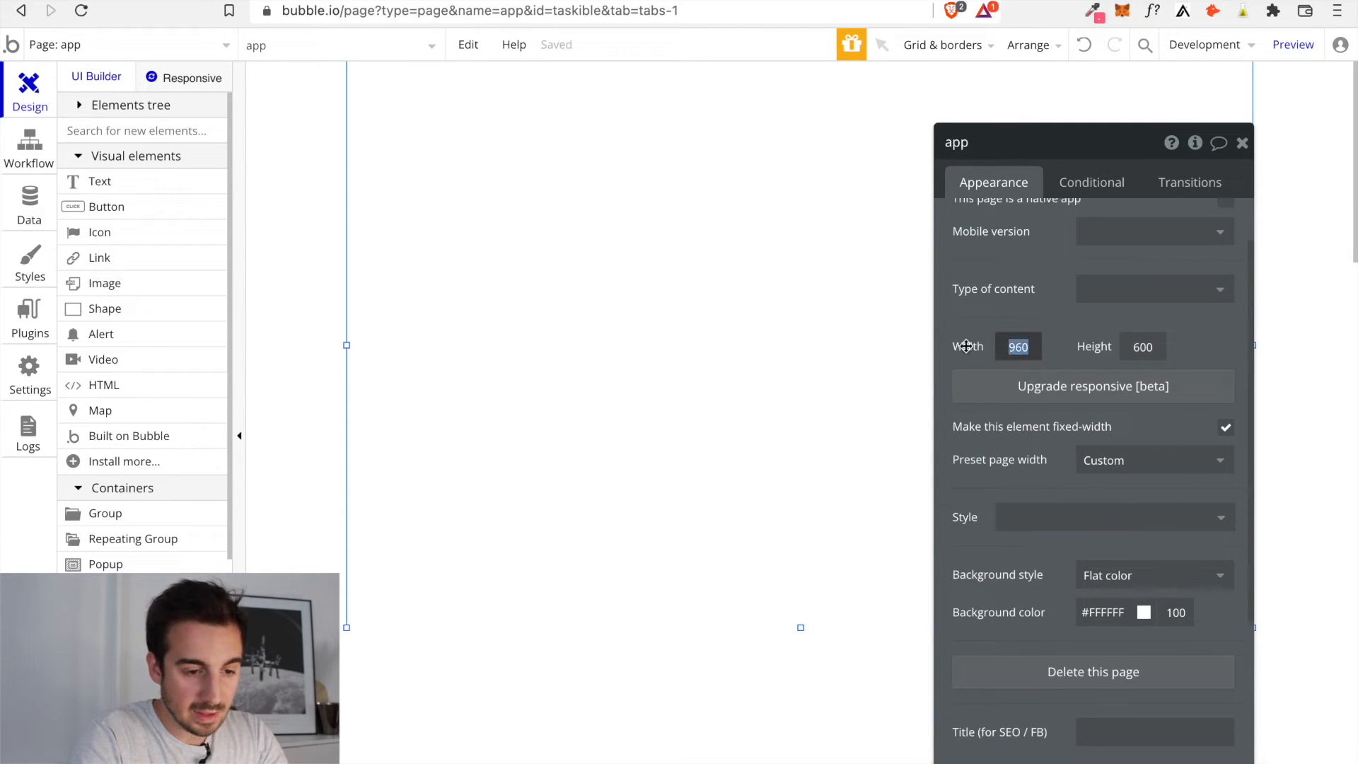
type("1440")
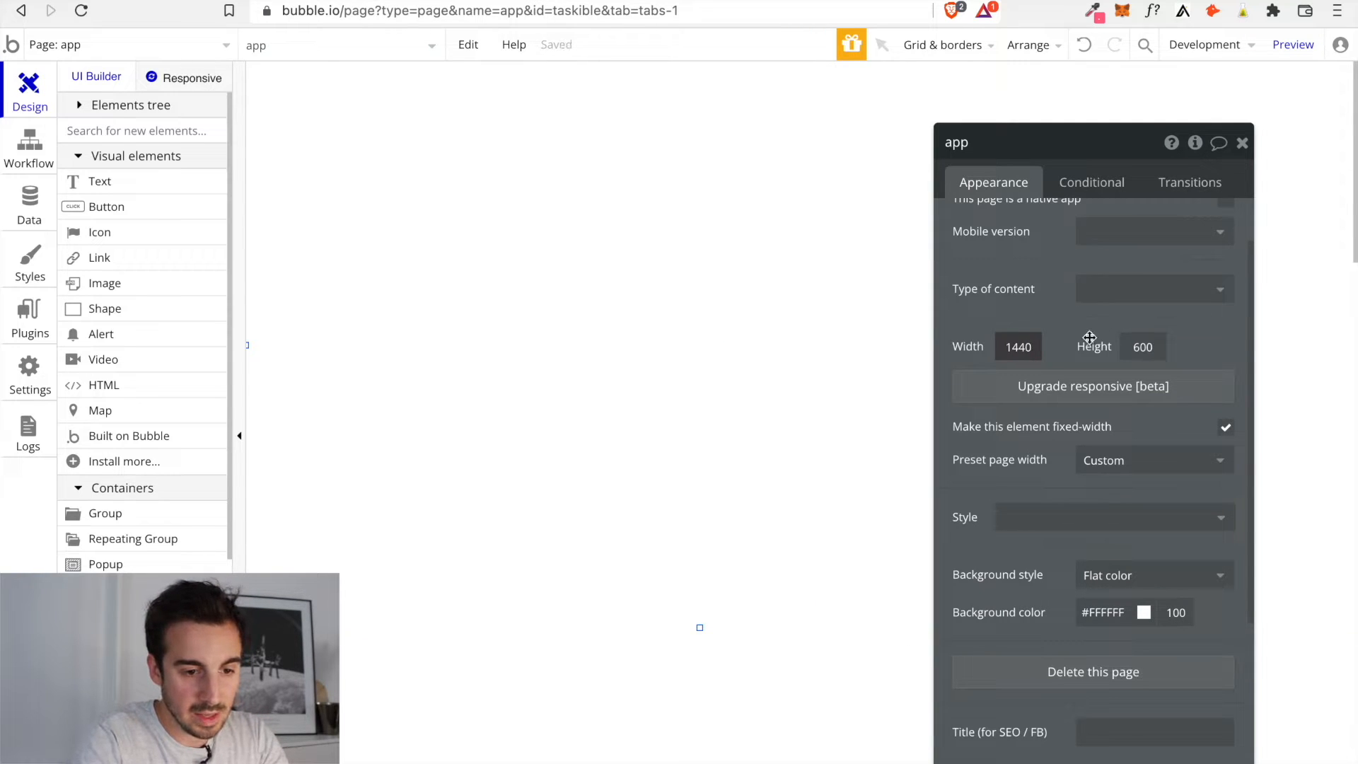
left_click_drag(1168, 347, 1063, 349)
type("1098")
left_click(1179, 352)
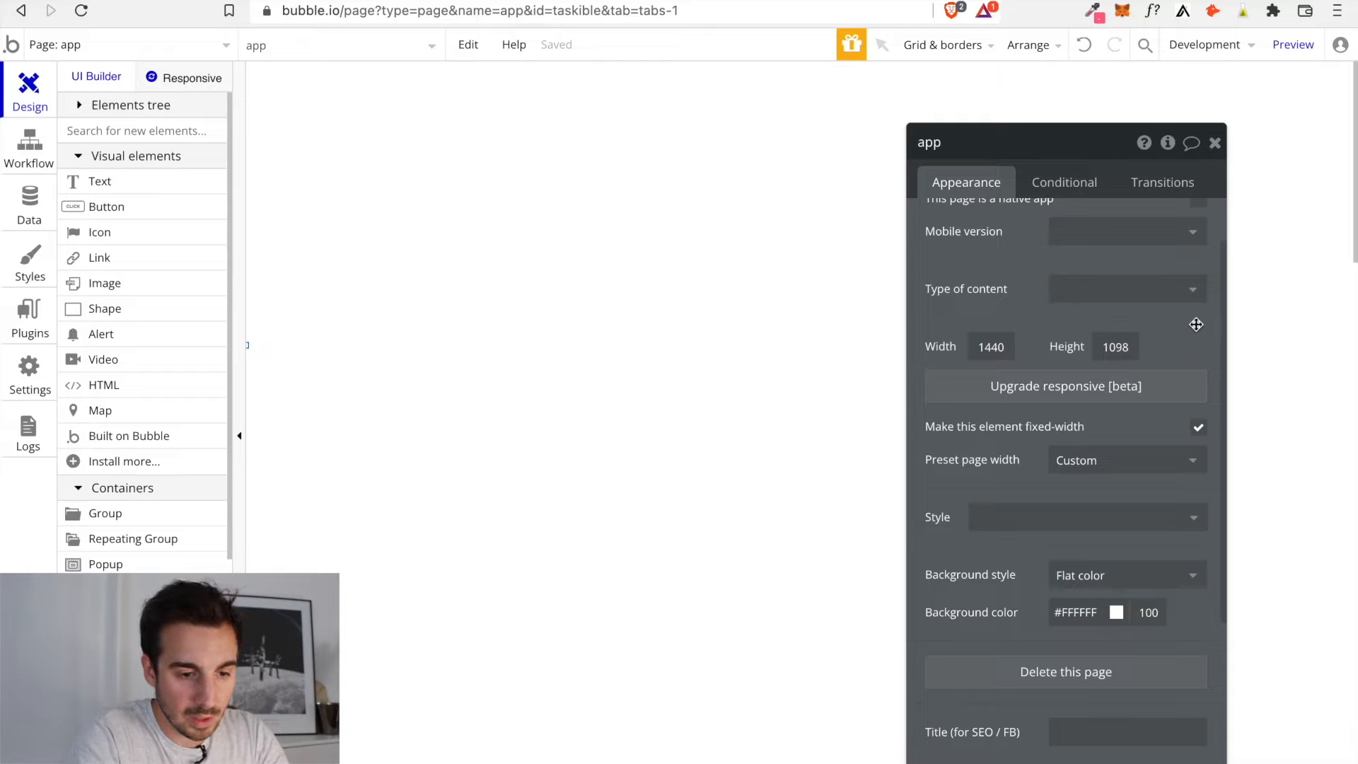
left_click(1214, 143)
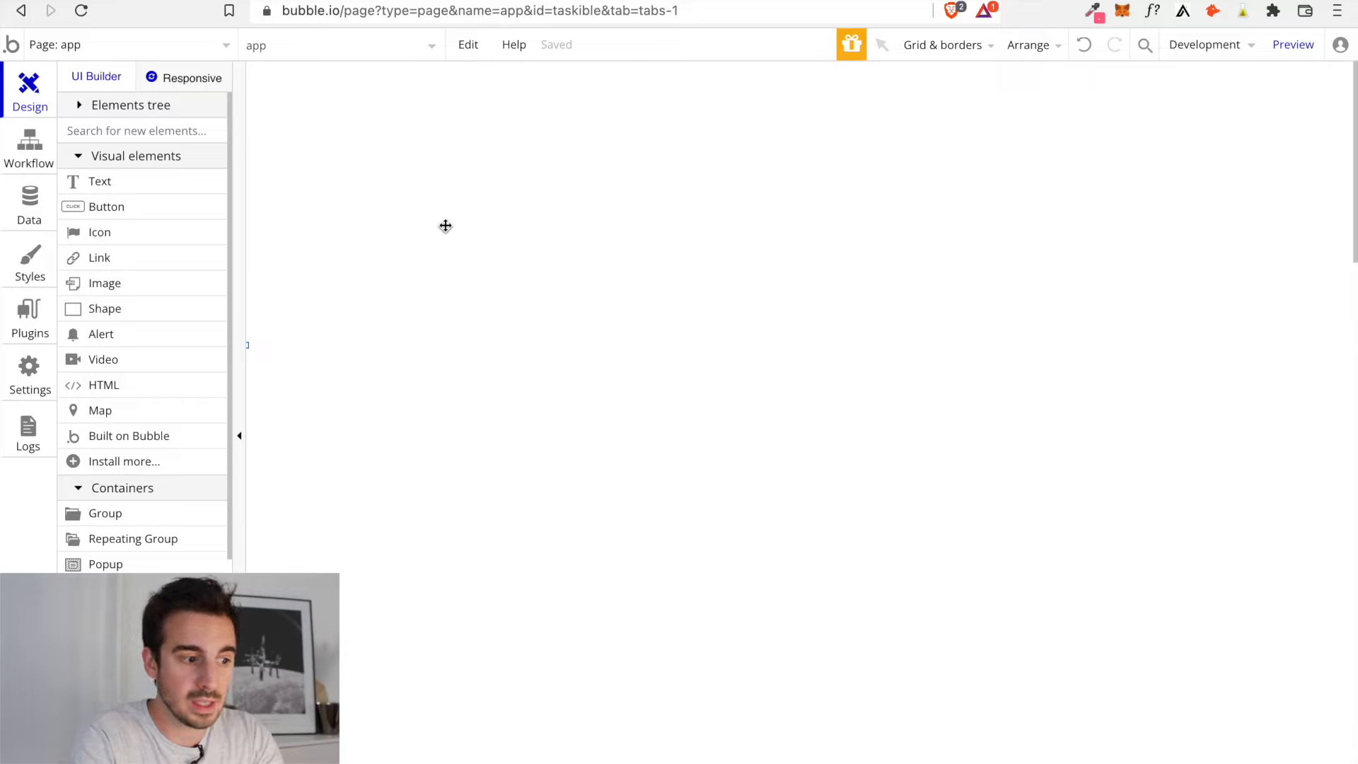
Draw a floating group about 277 wide and 636 high on the page and name it "FloatingGroup Sidemenu"
scroll(146, 363, "down", 3)
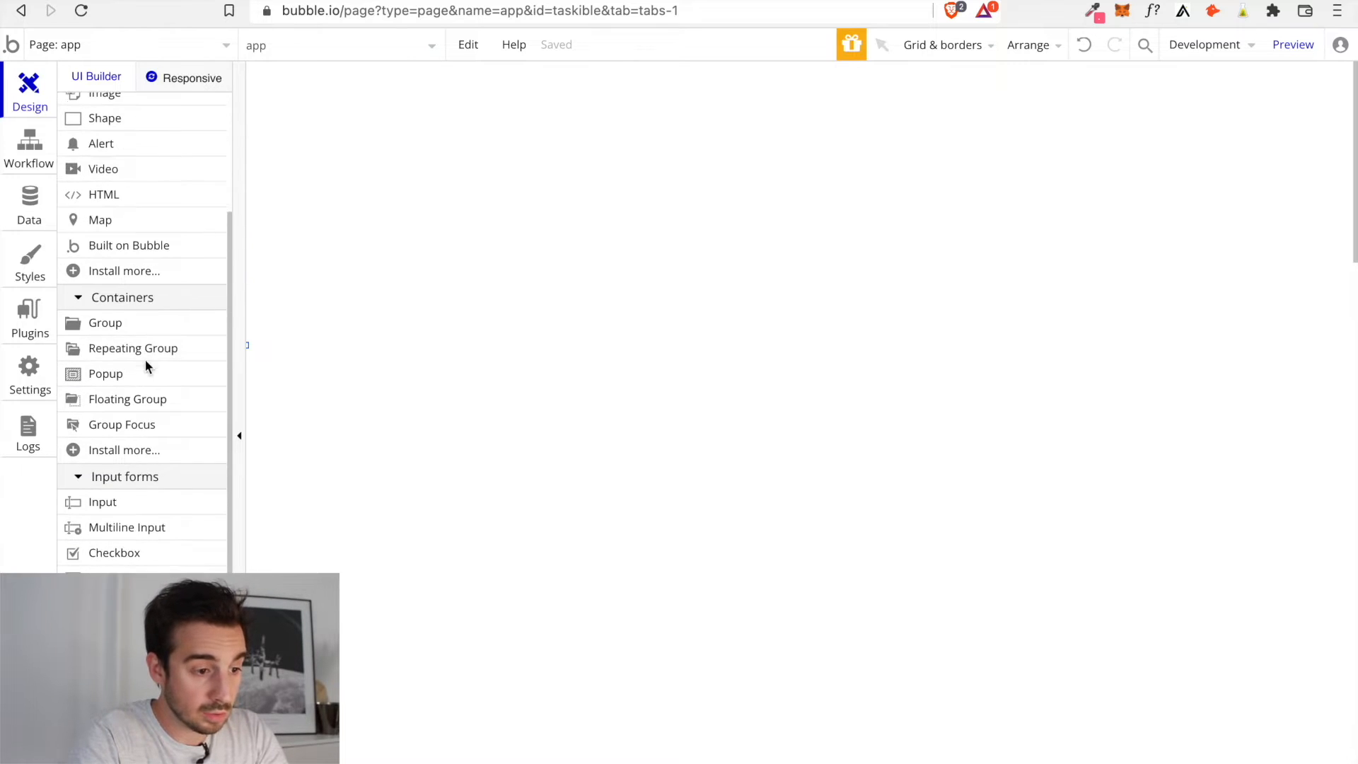
left_click(169, 401)
mouse_move(309, 119)
left_mouse_down()
mouse_move(537, 393)
mouse_move(571, 717)
left_mouse_up()
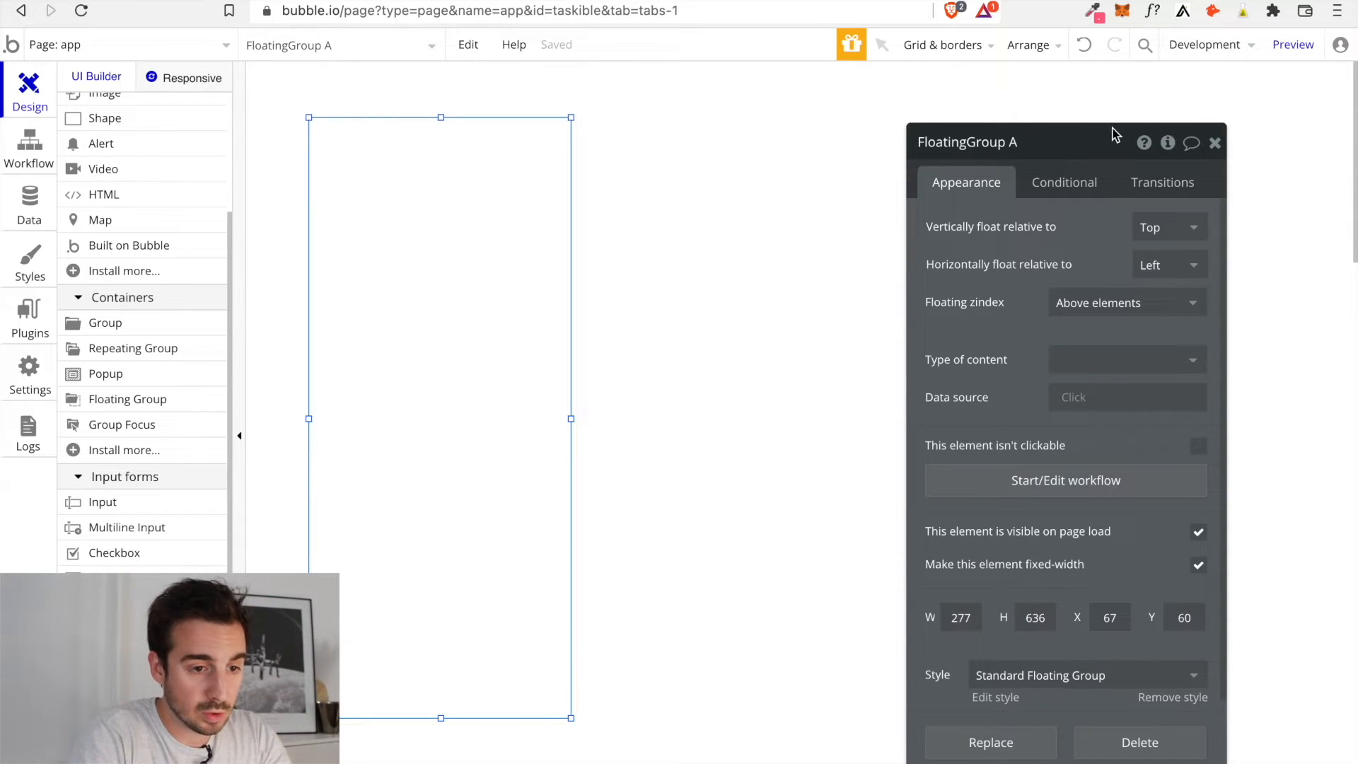
left_click(1049, 147)
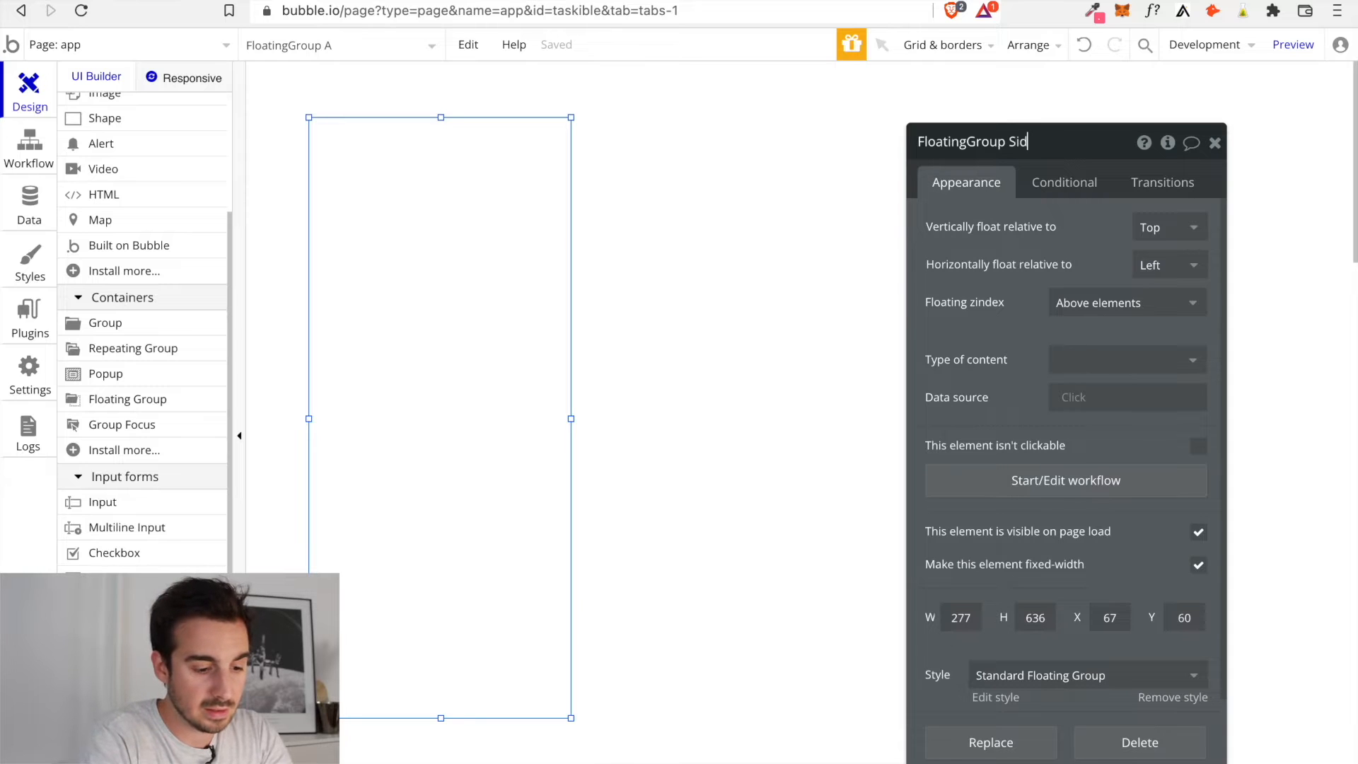
type("Sidemenu")
key("Return")
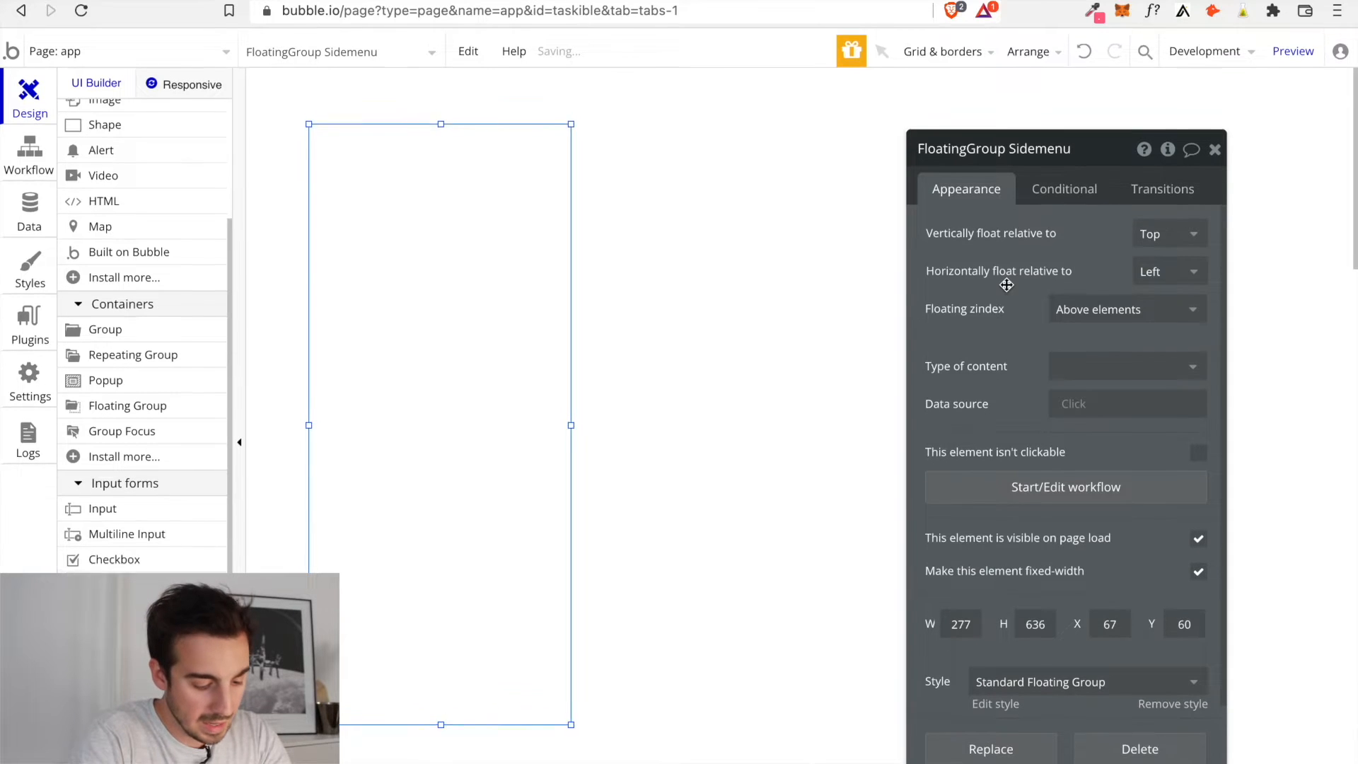
Resize the Sidemenu floating group to a width of 205 and a height of 1098
double_click(973, 619)
type("205")
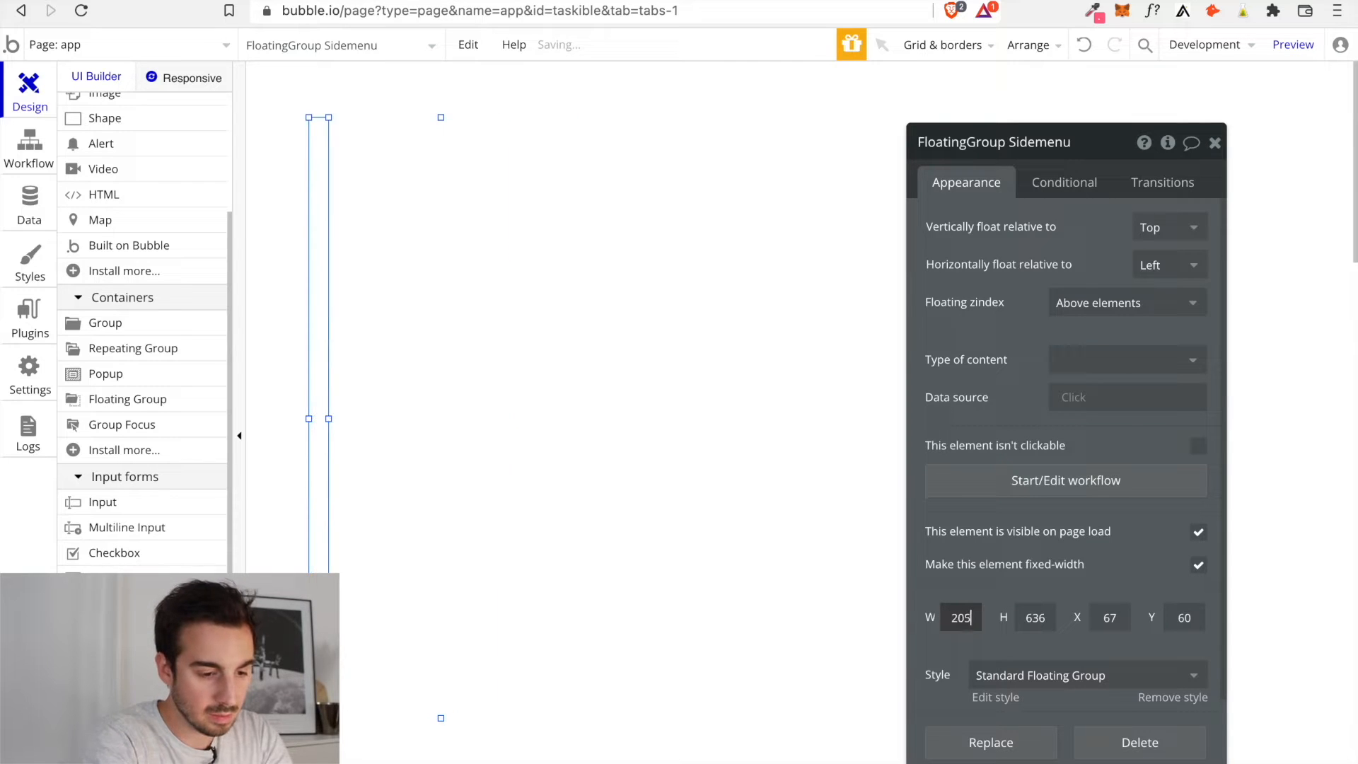
double_click(1037, 618)
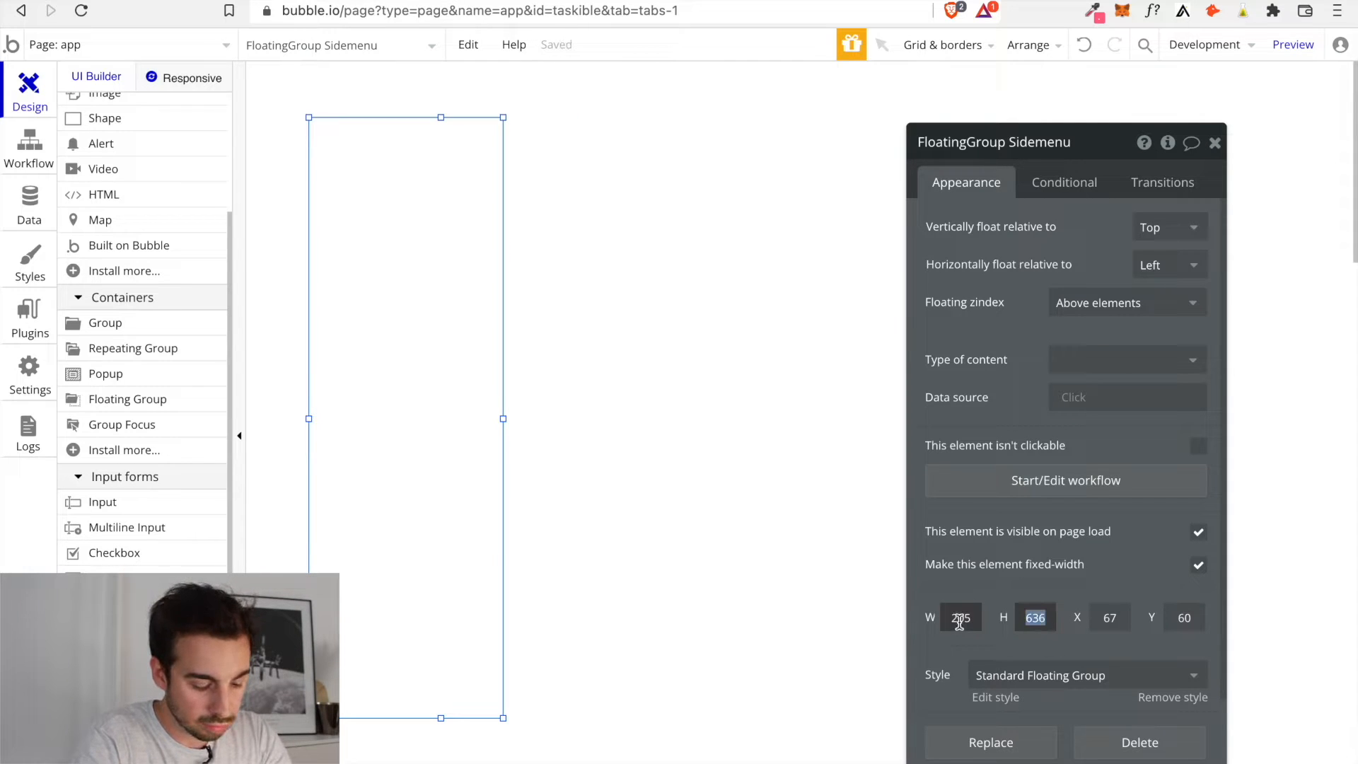
type("1080")
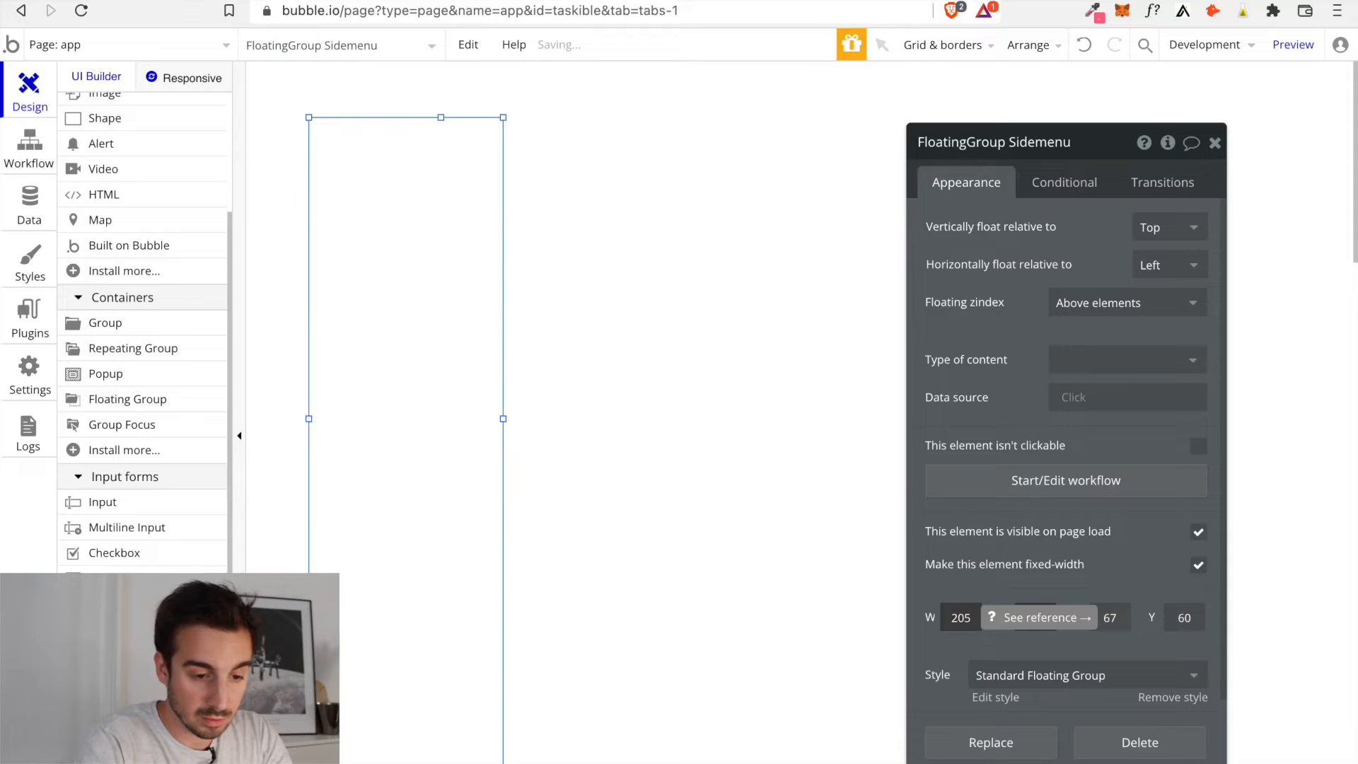
left_click(1217, 143)
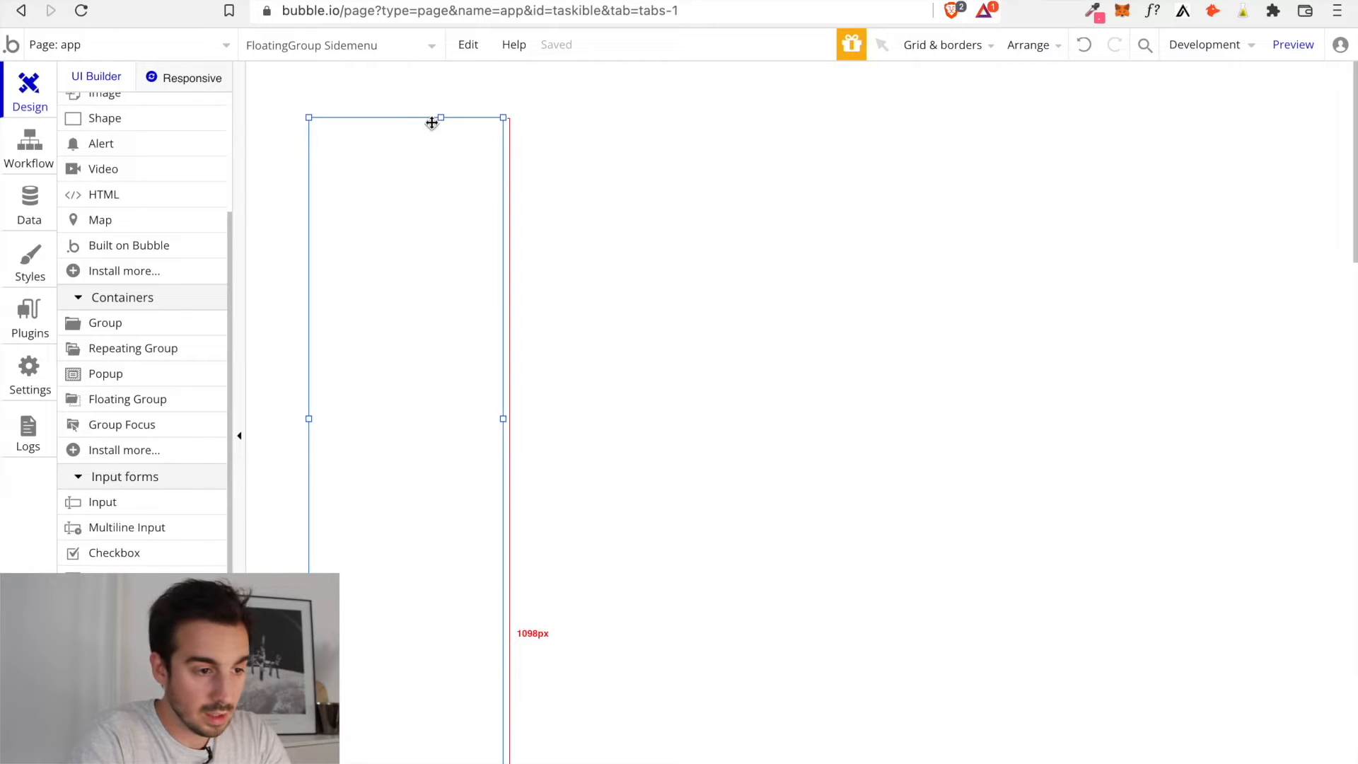
Move the Sidemenu floating group to the page's upper-left corner at X 0, Y 0 and check its properties
left_click_drag(405, 221, 333, 167)
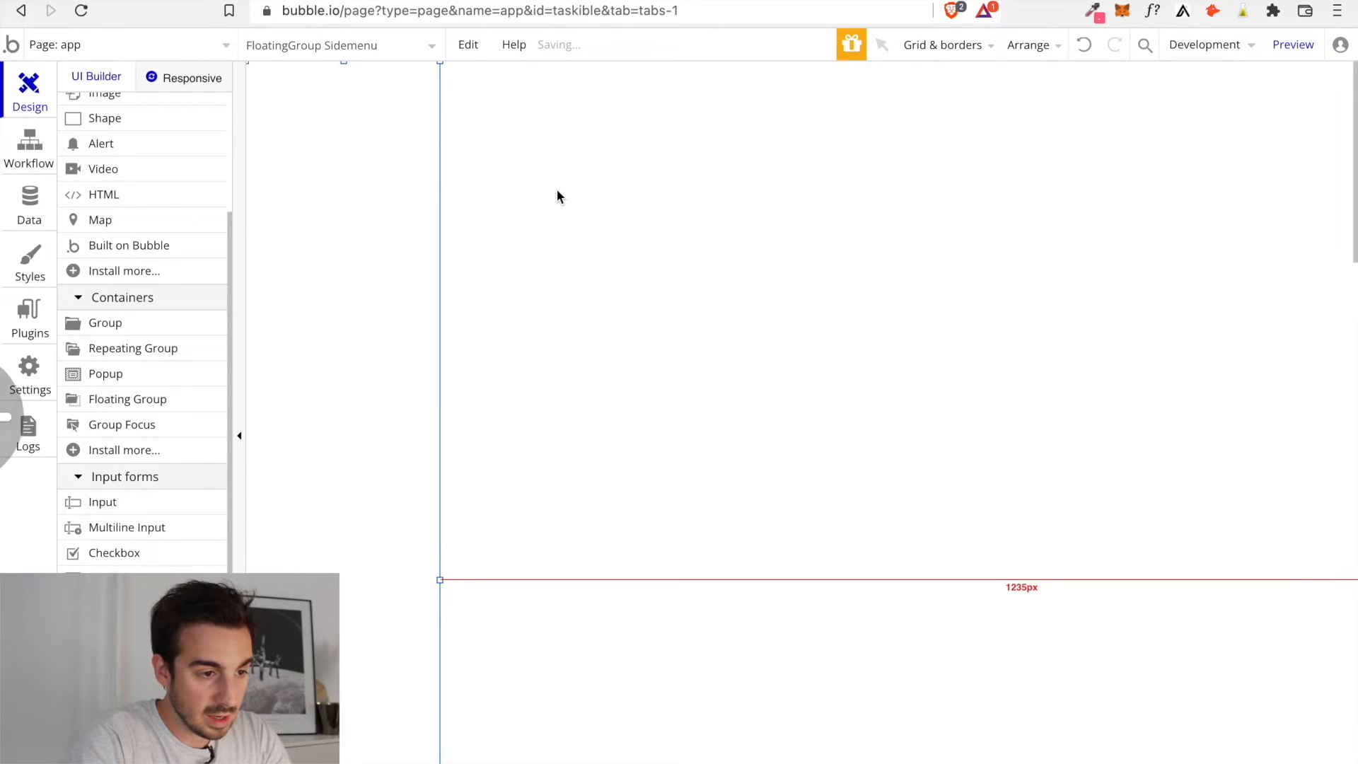
double_click(364, 200)
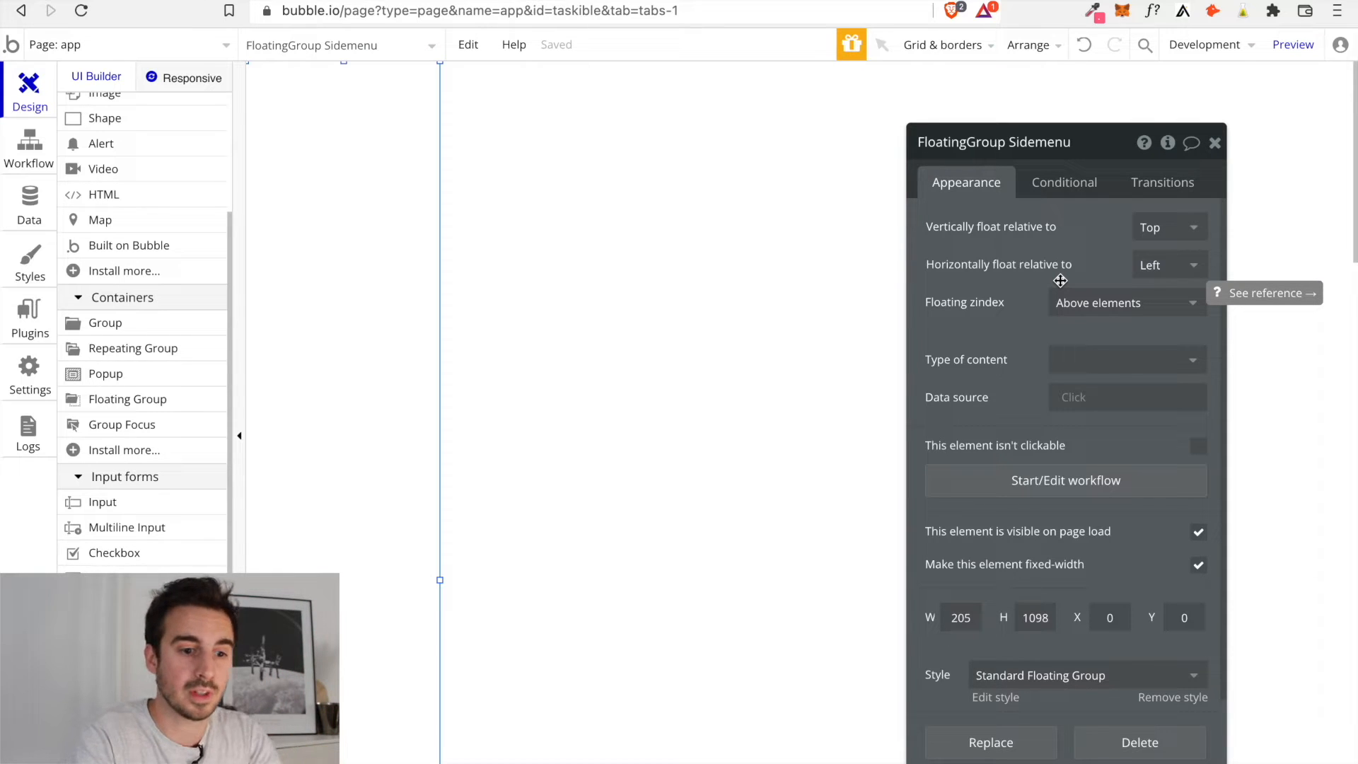
left_click(1215, 144)
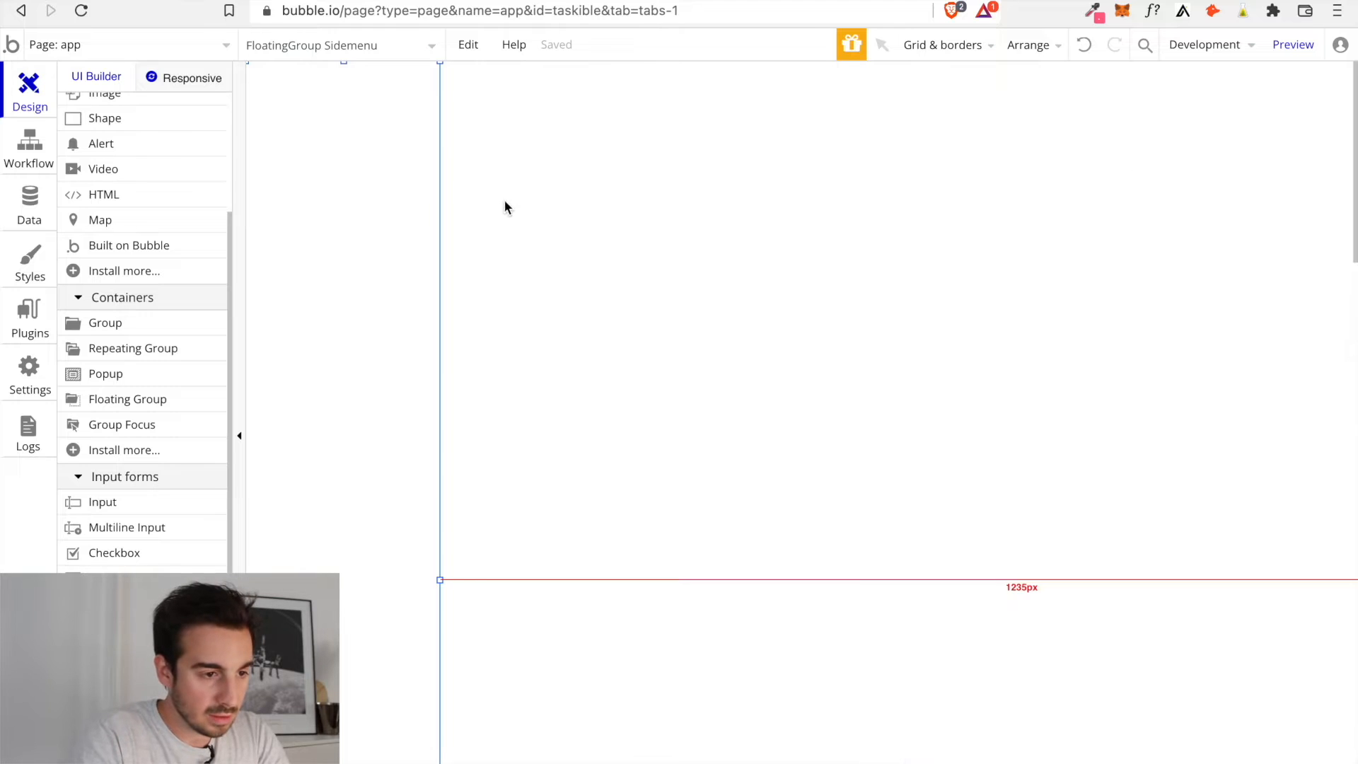
Draw an image element about 164 by 52 px near the top of the side menu and name it "Logo"
scroll(111, 247, "up", 2)
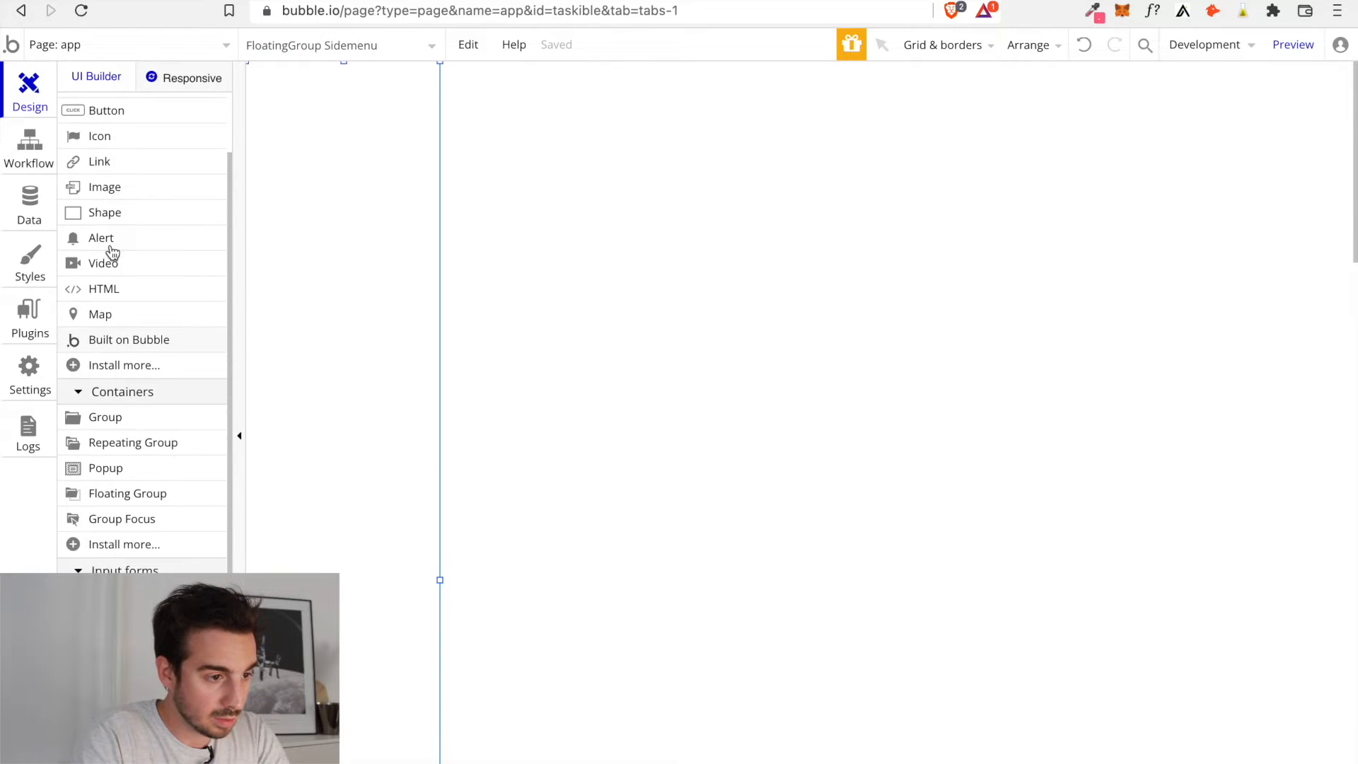
left_click(108, 187)
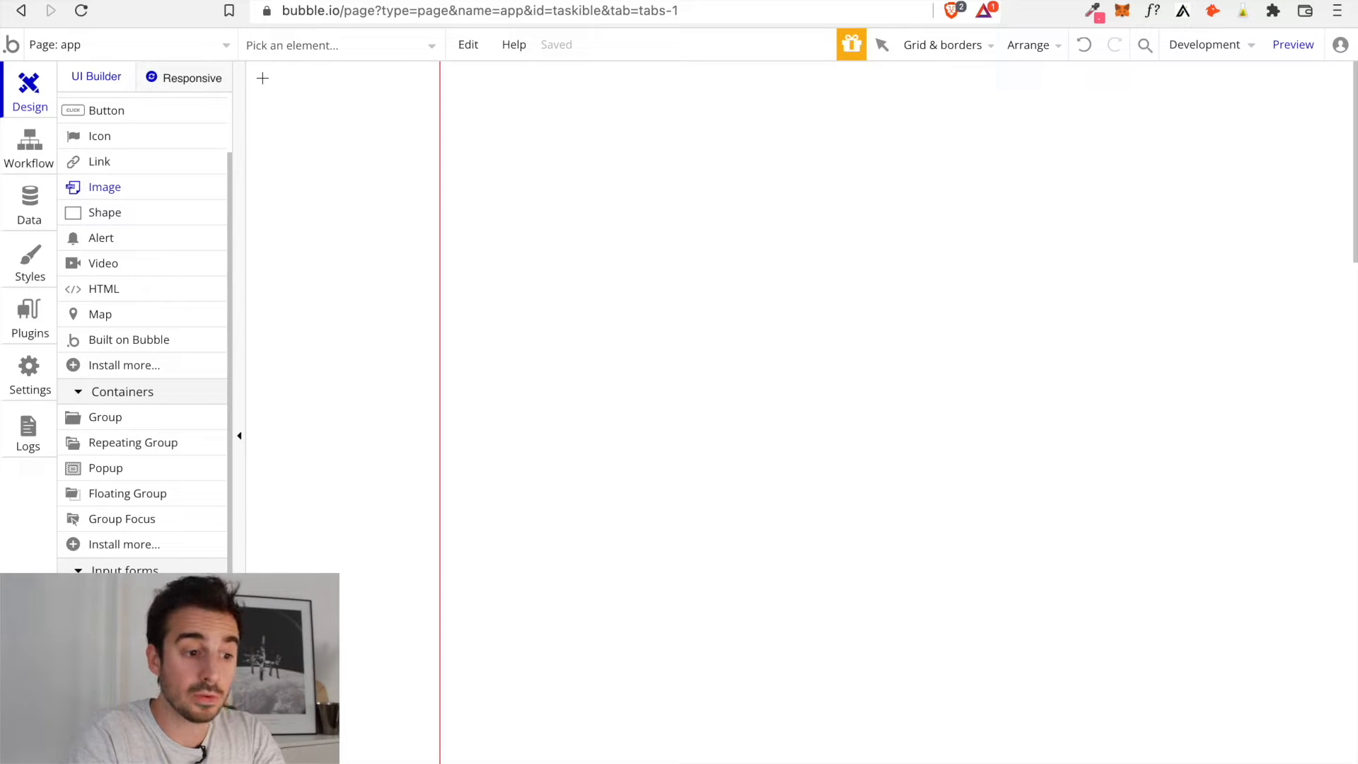
left_click_drag(263, 77, 416, 127)
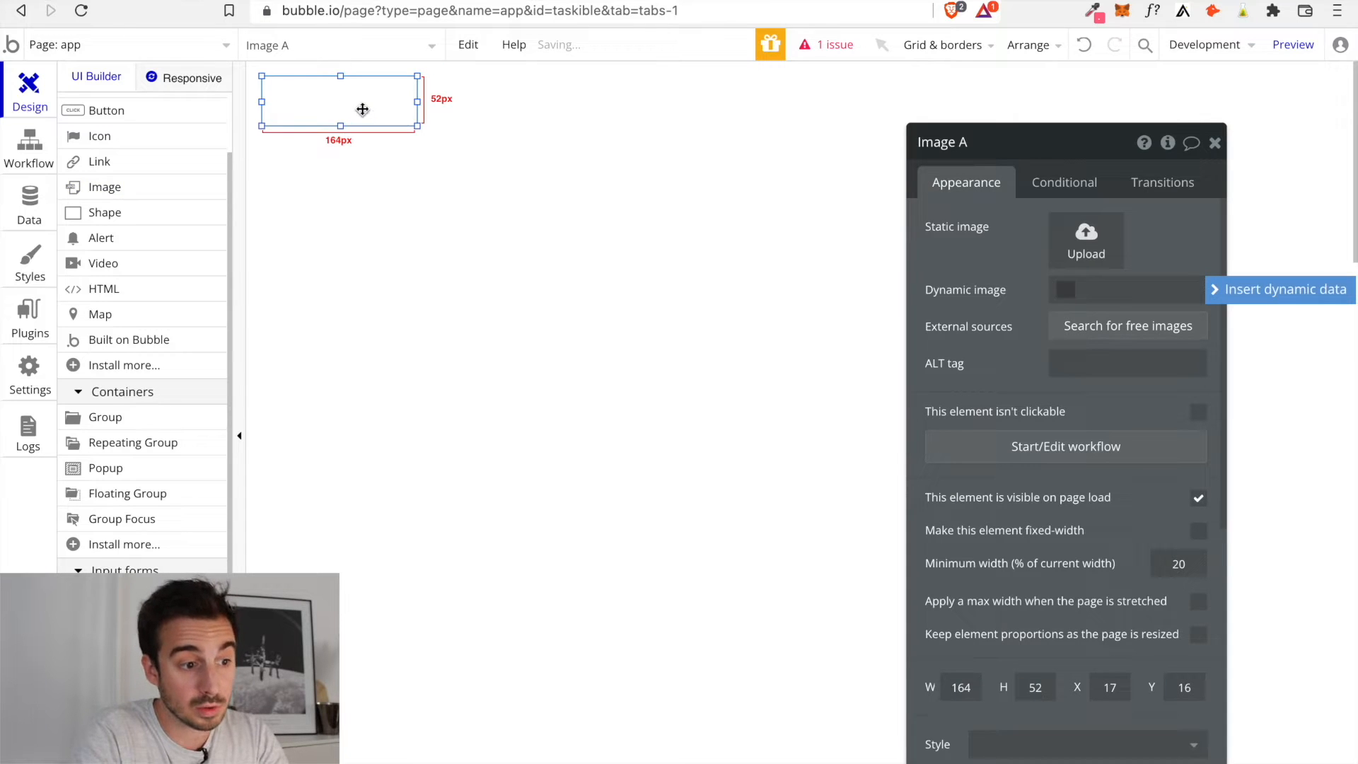
left_click(1013, 139)
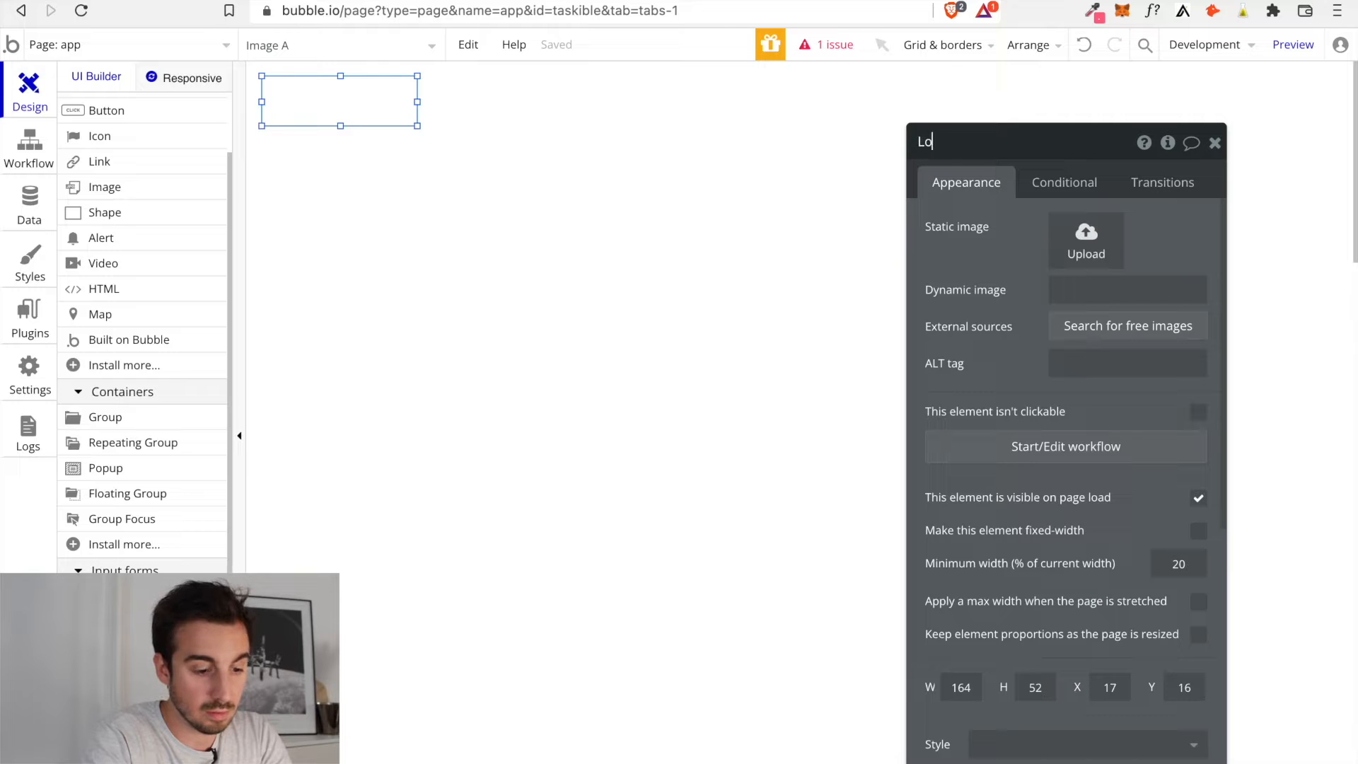
key("Return")
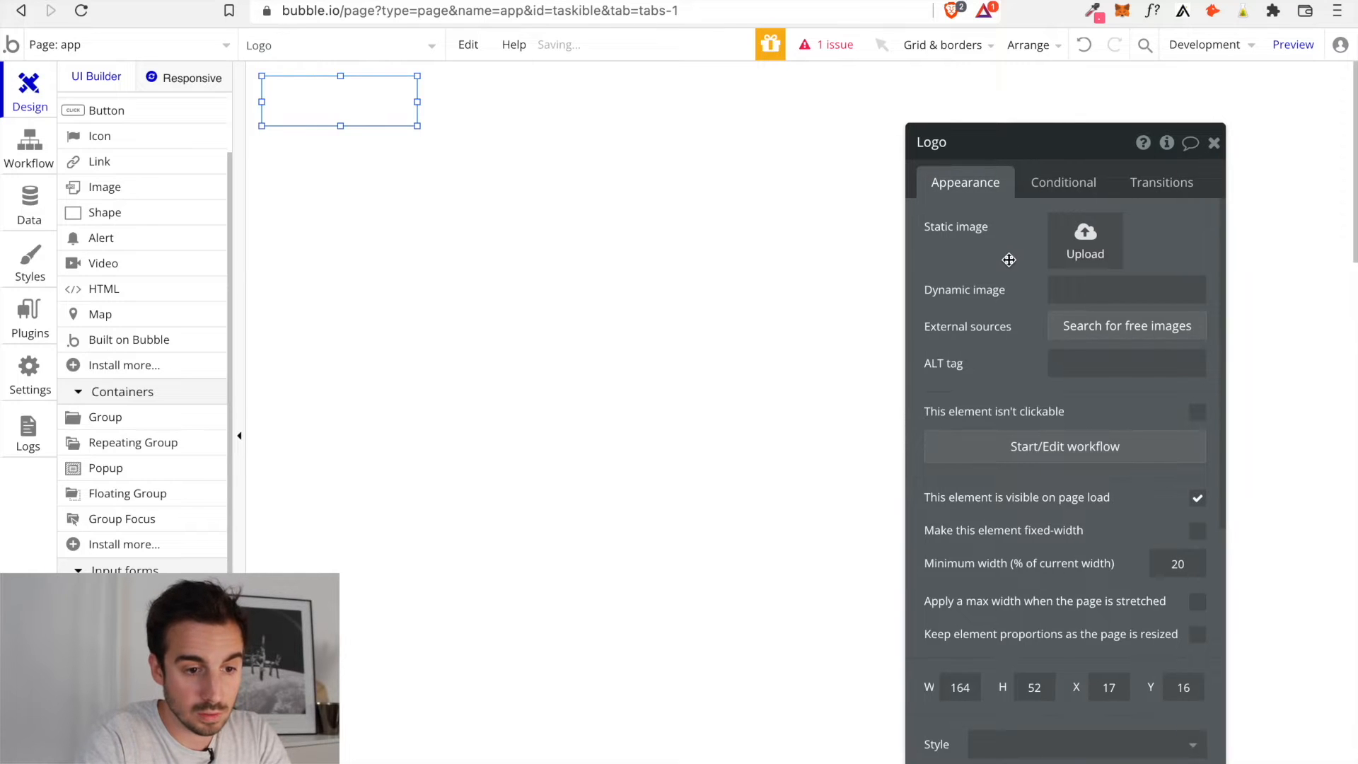
Upload taskible_logo.png from the Taskible folder on the desktop as the Logo element's static image
left_click(1080, 253)
left_click(252, 370)
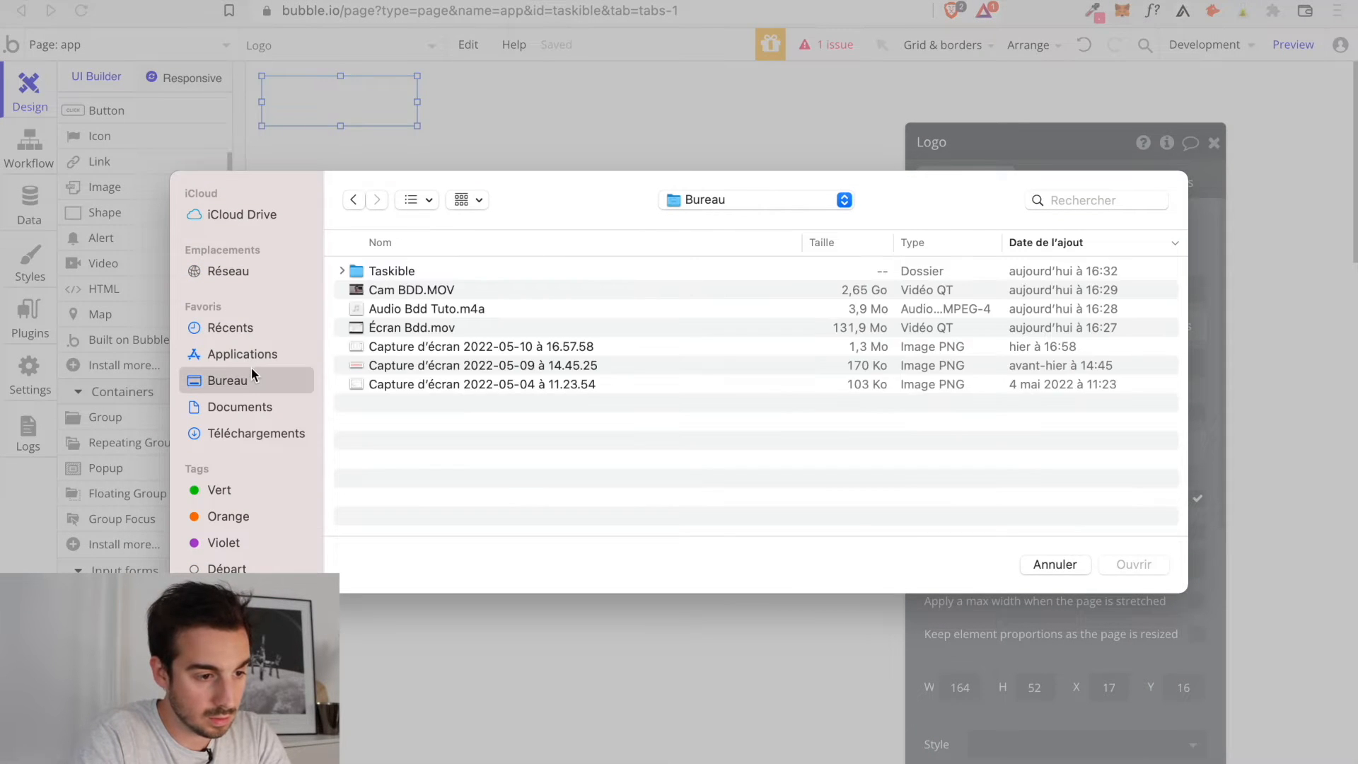
double_click(367, 271)
left_click(367, 271)
double_click(367, 271)
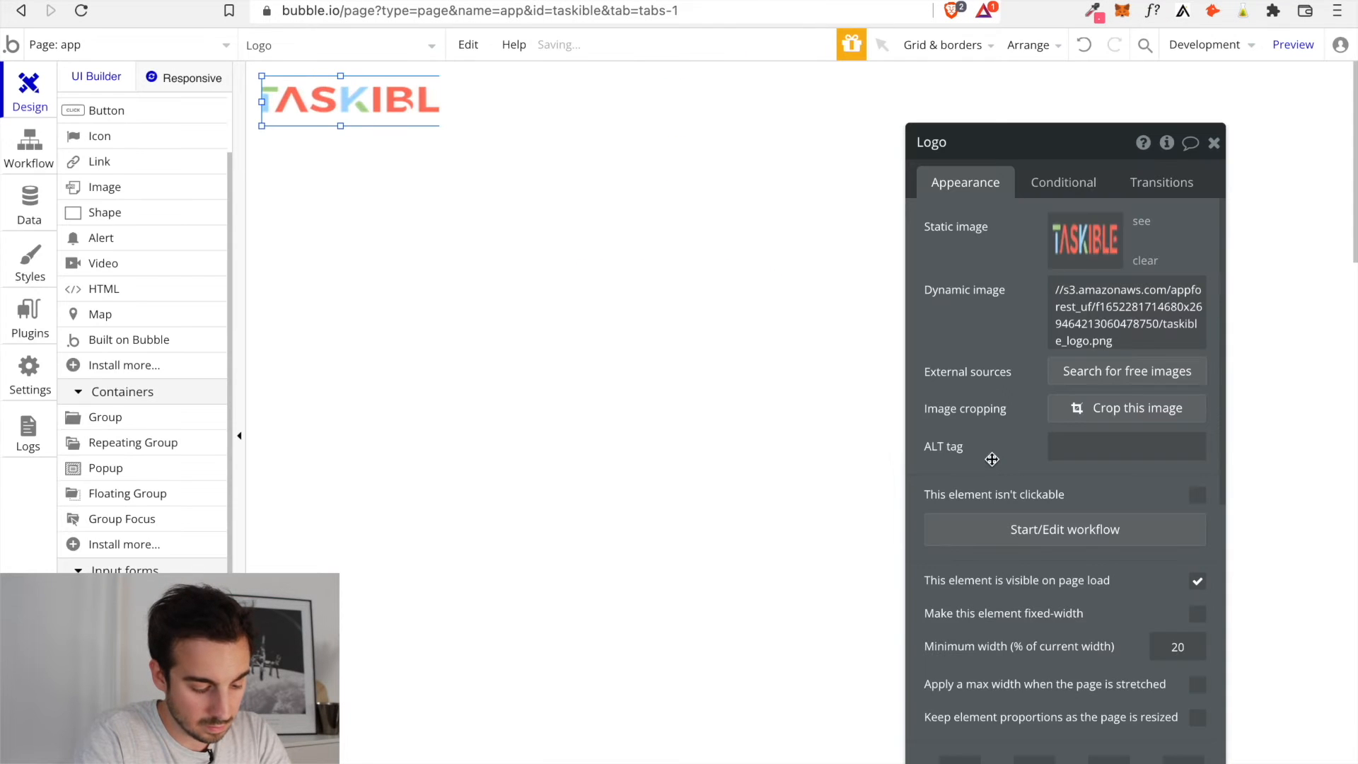
Set the Logo image's width to 220 and its height to 37
scroll(1045, 530, "down", 2)
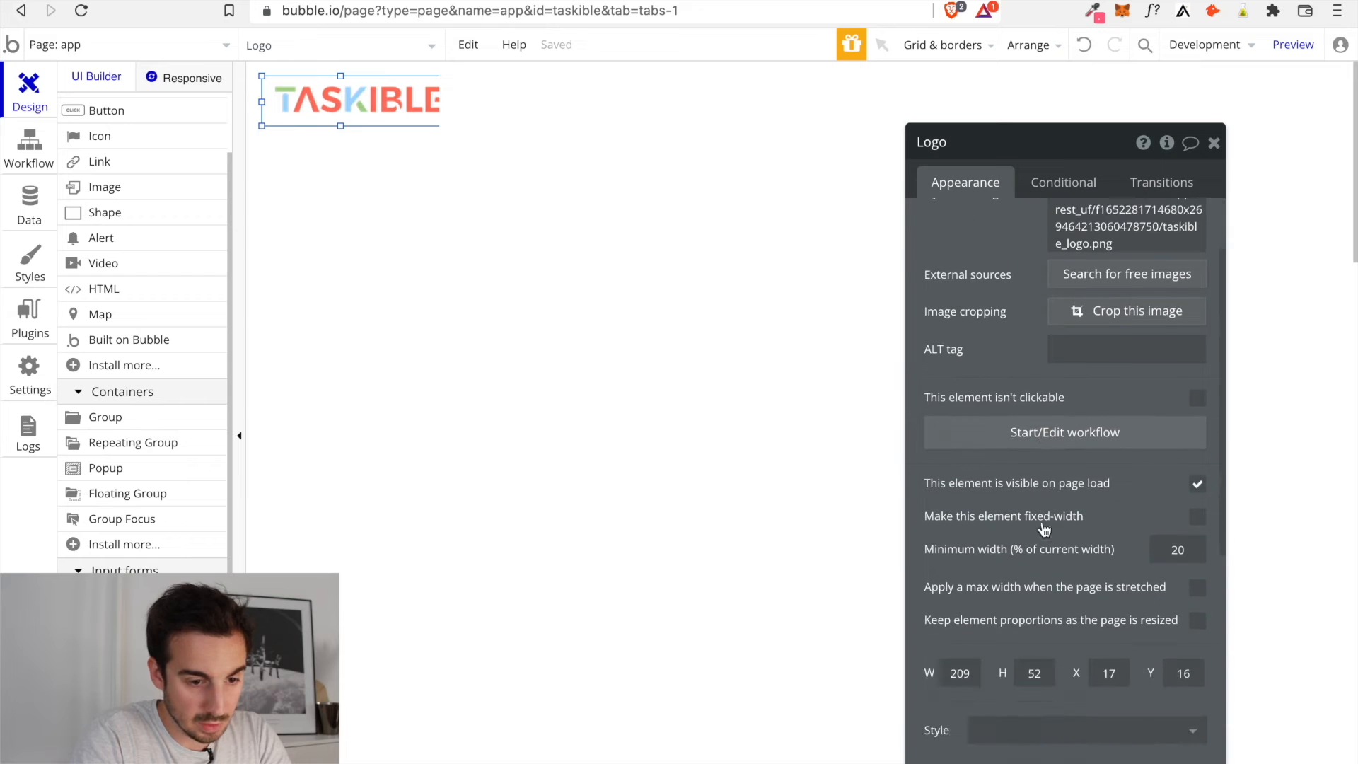
left_click(970, 672)
key("BackSpace")
key("BackSpace")
type("20")
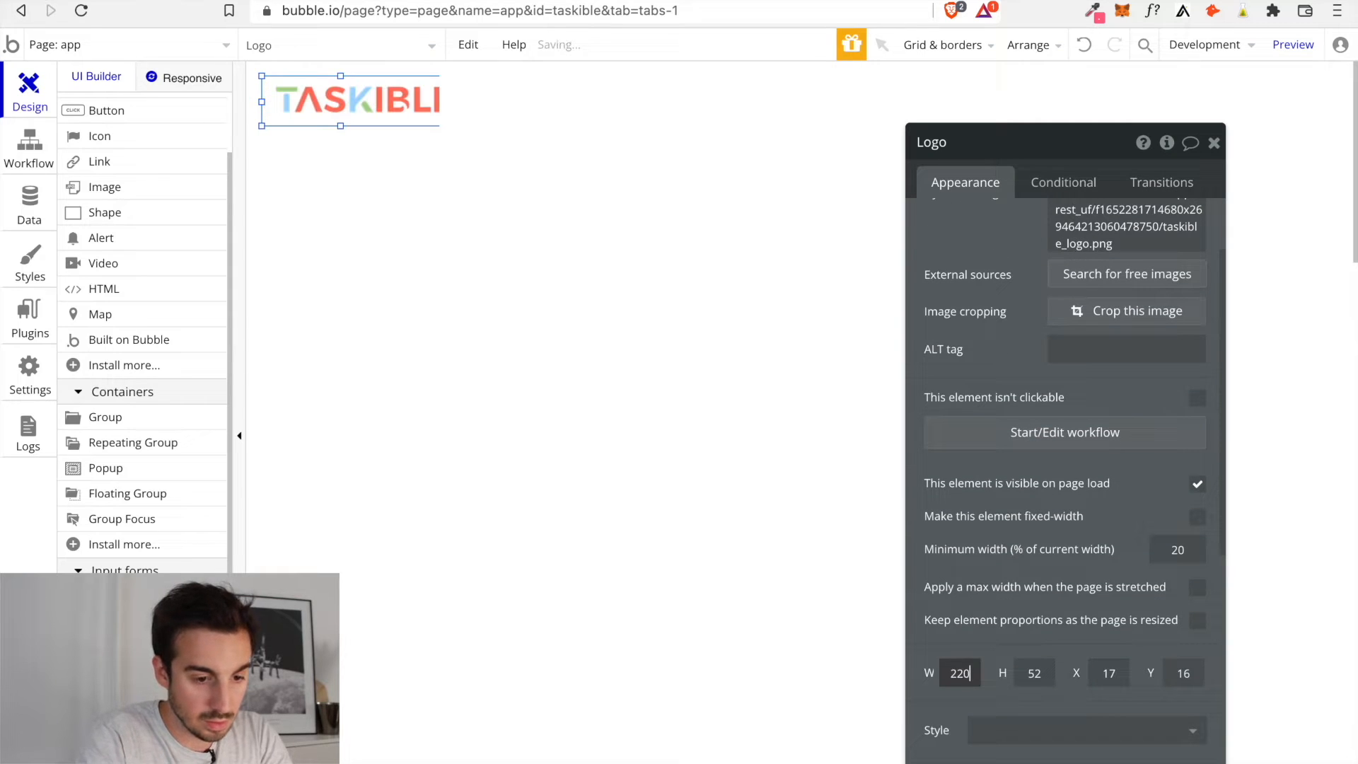
left_click_drag(1049, 673, 993, 675)
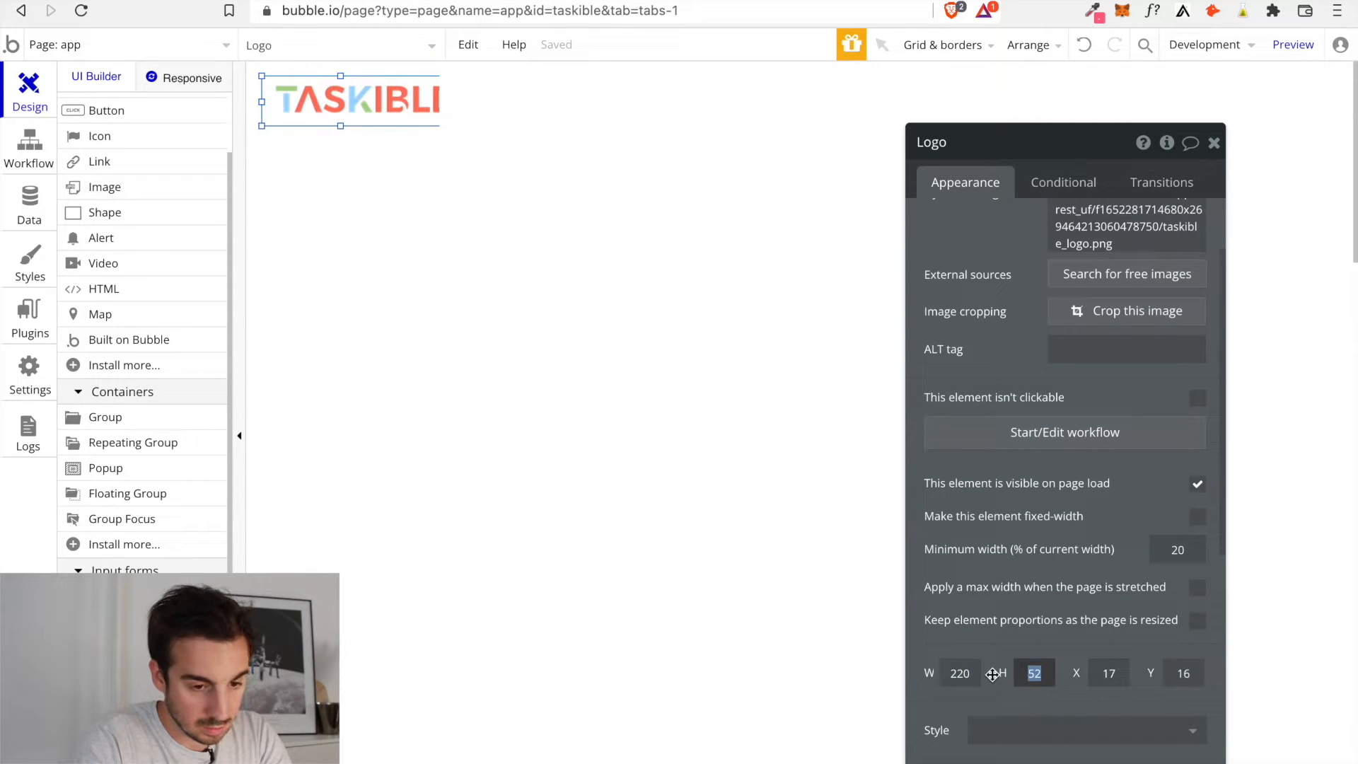
type("37")
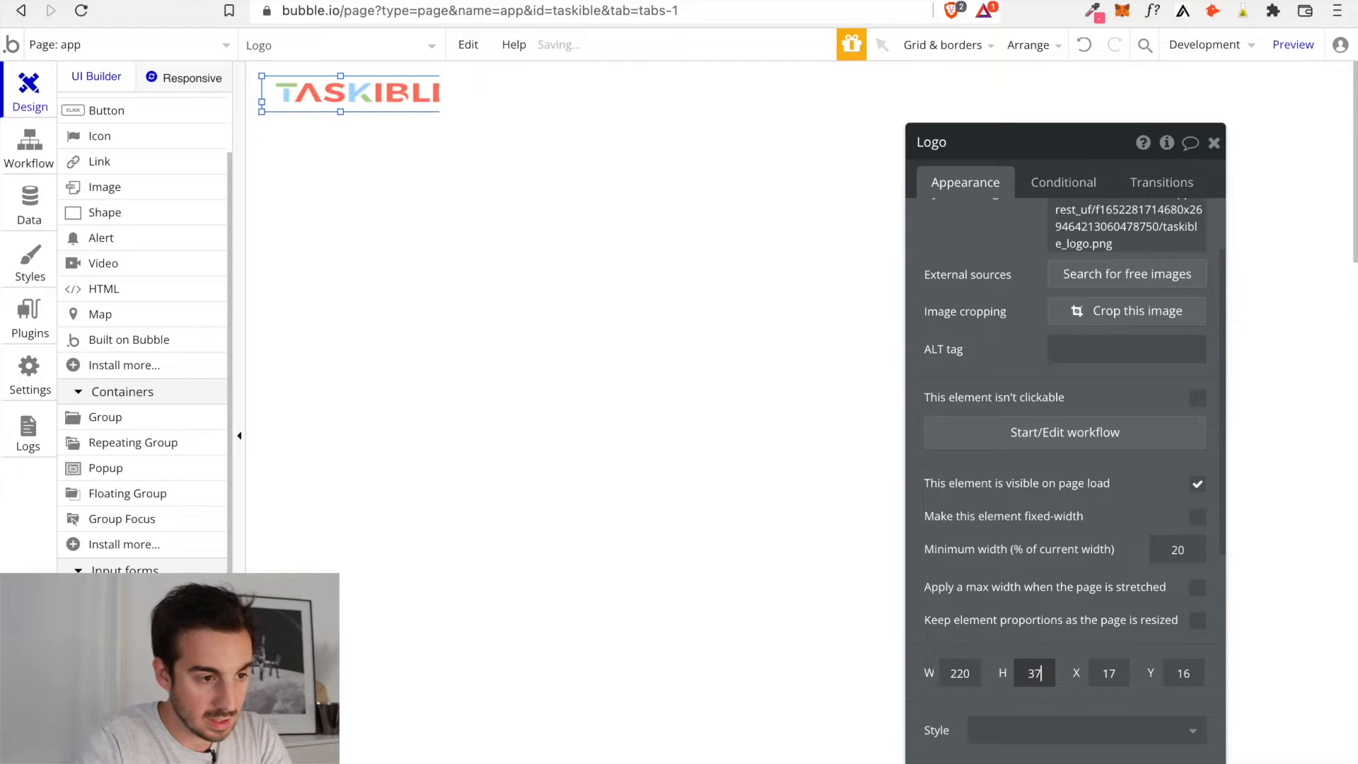
Shrink the Logo to about 151 by 25 px, place it at about Y 25, and center it horizontally in the side menu
left_click_drag(369, 90, 357, 92)
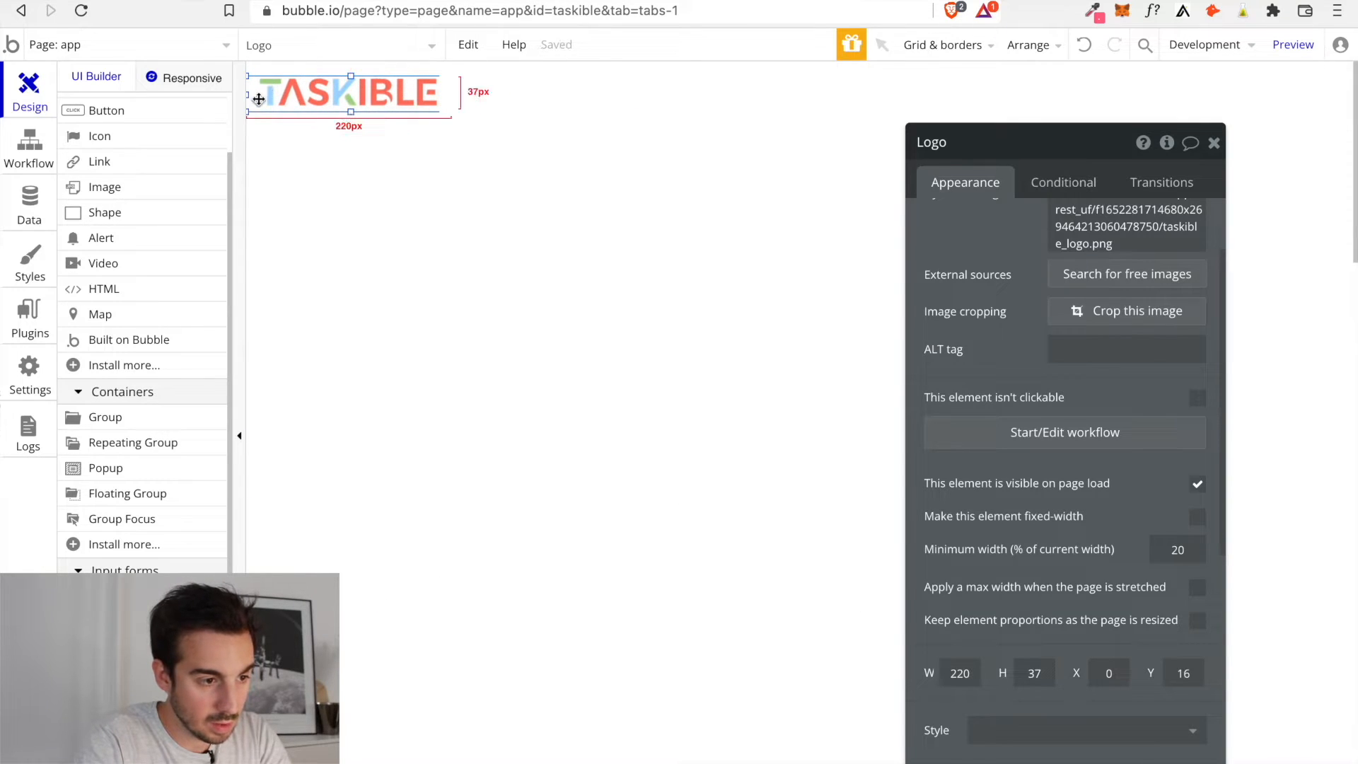
left_click_drag(244, 114, 333, 101)
right_click(335, 100)
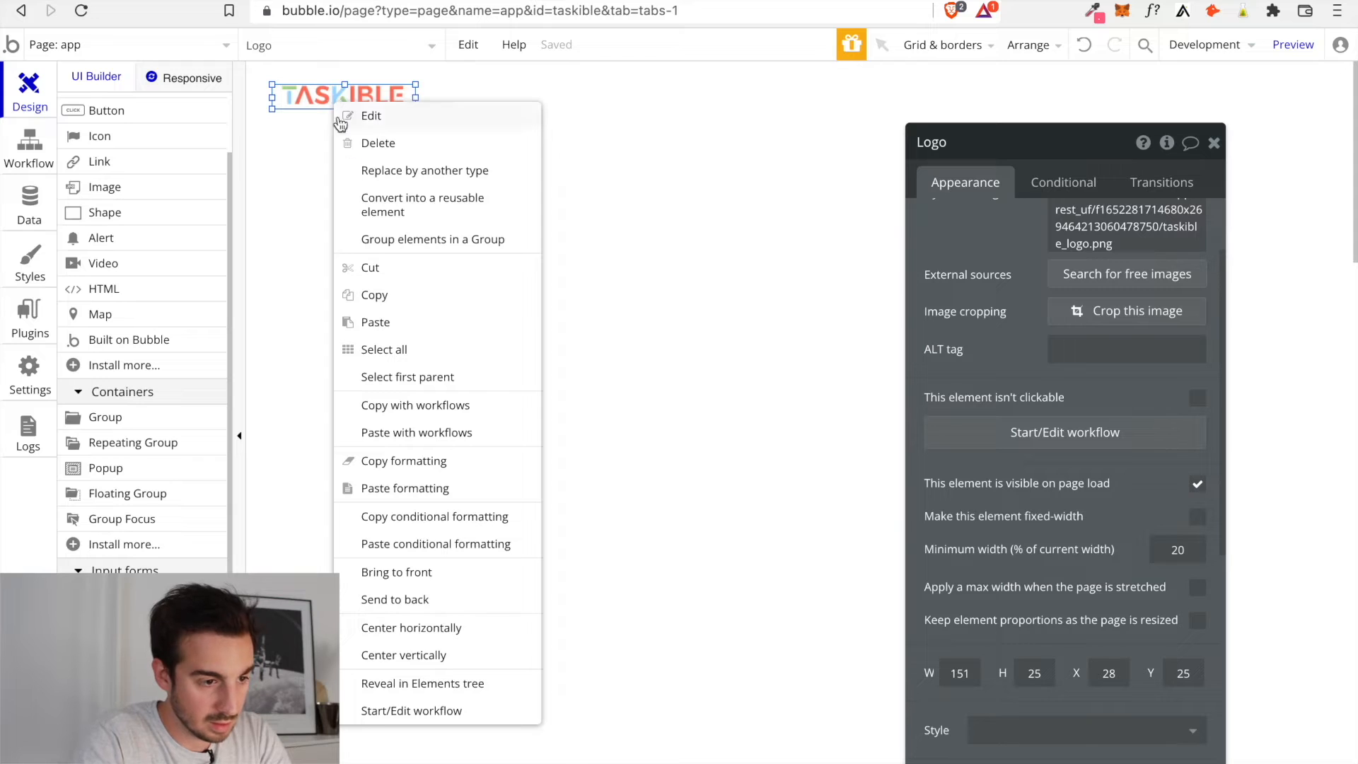
left_click(431, 629)
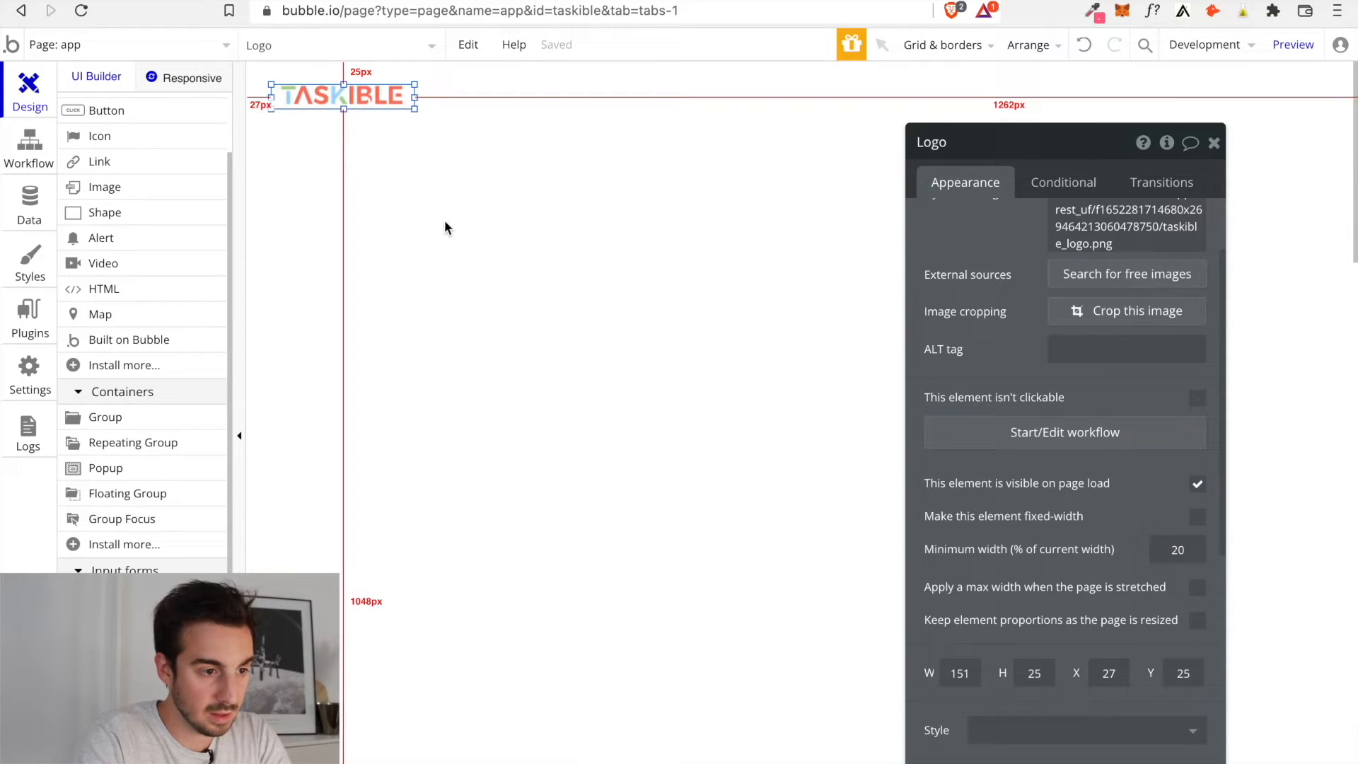
Remove the Standard Floating Group style from the side menu floating group
left_click(537, 221)
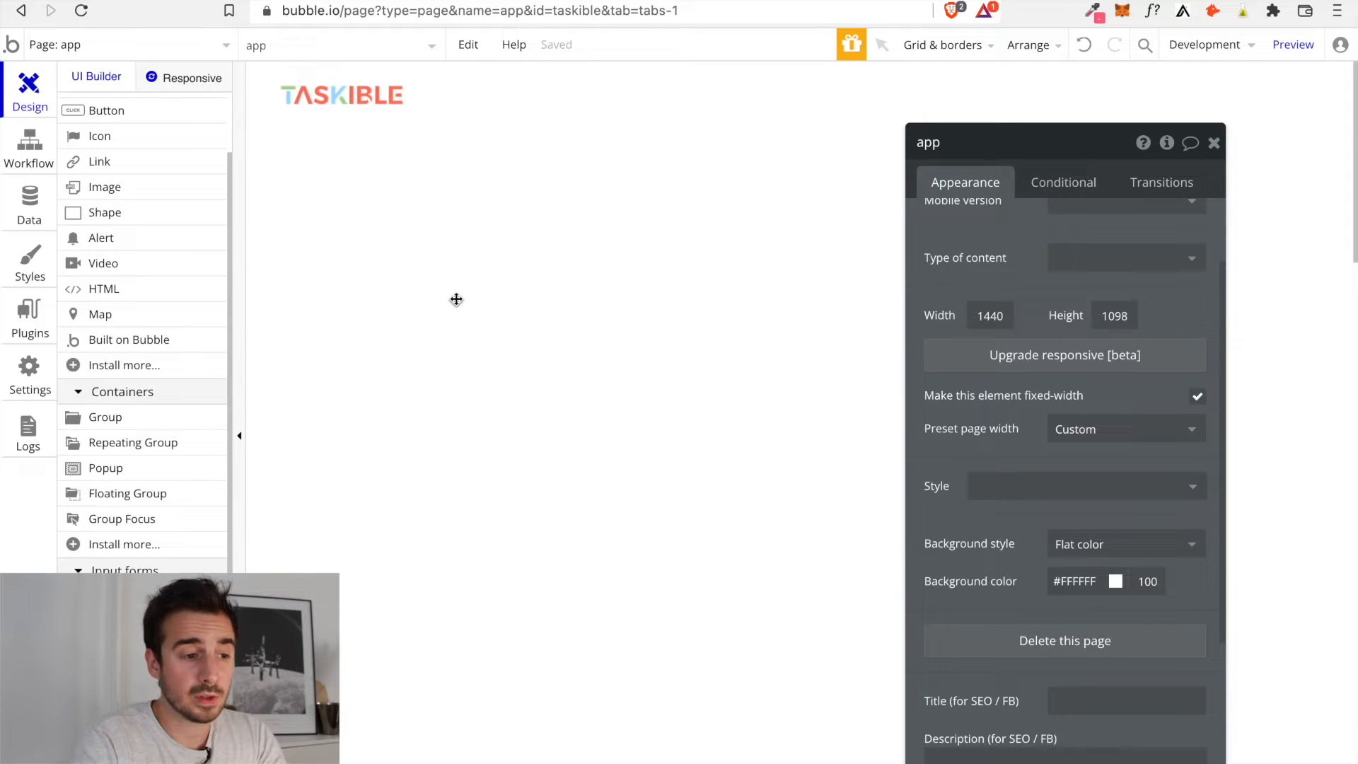
left_click(403, 273)
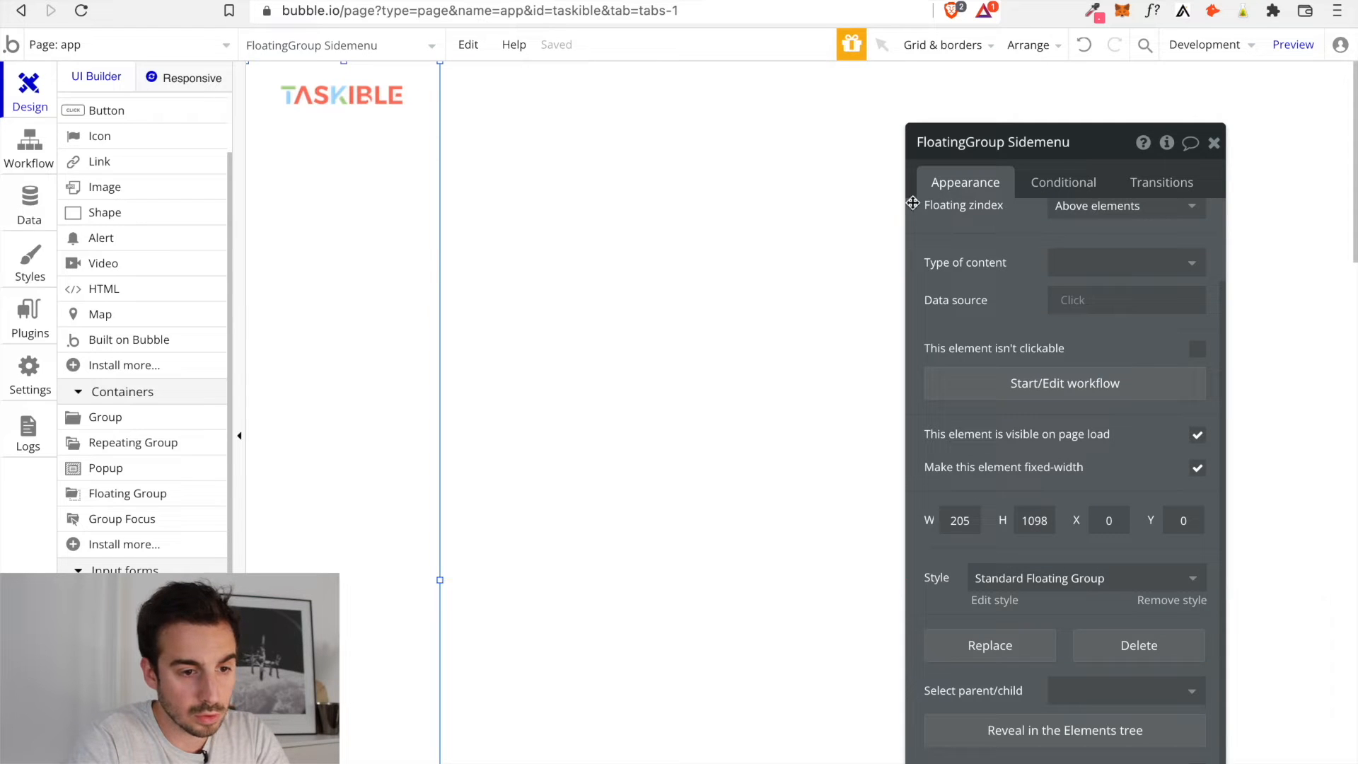
scroll(996, 344, "down", 1)
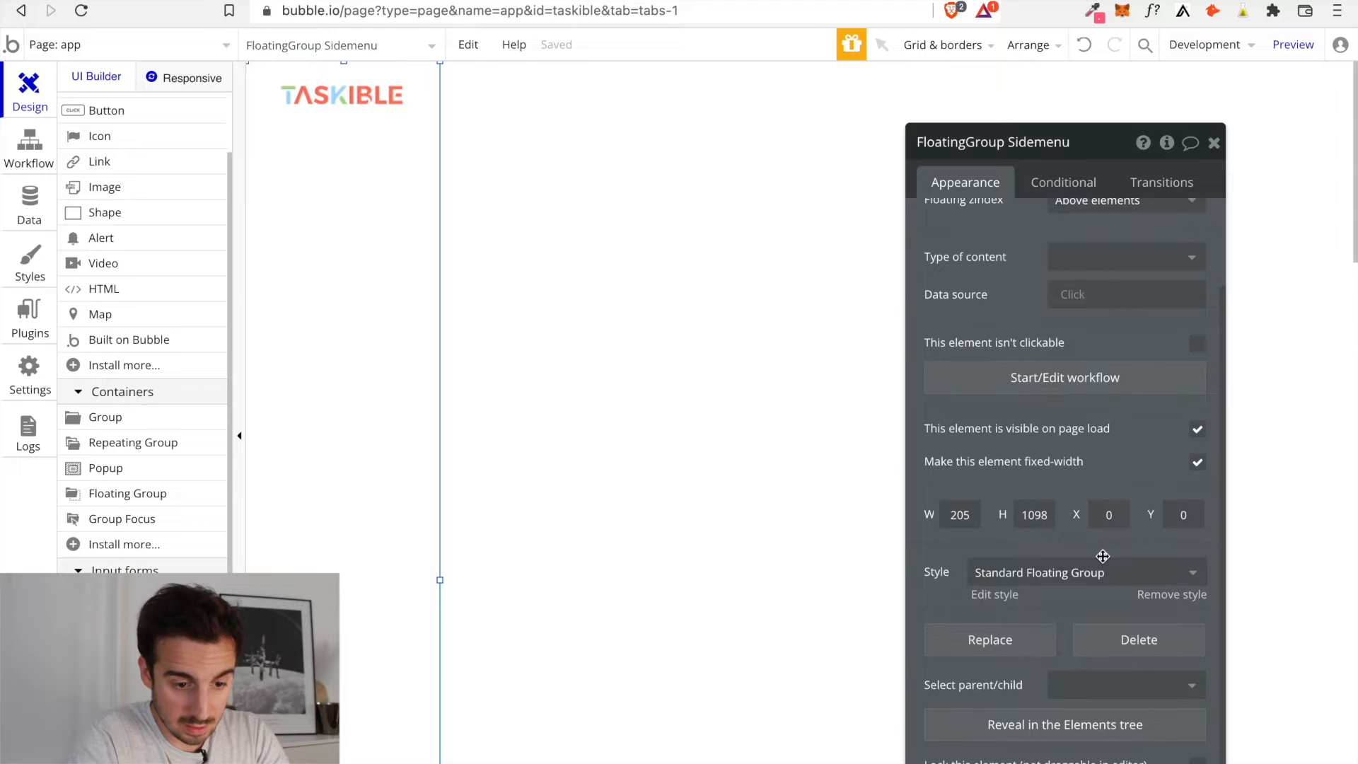
left_click(1183, 598)
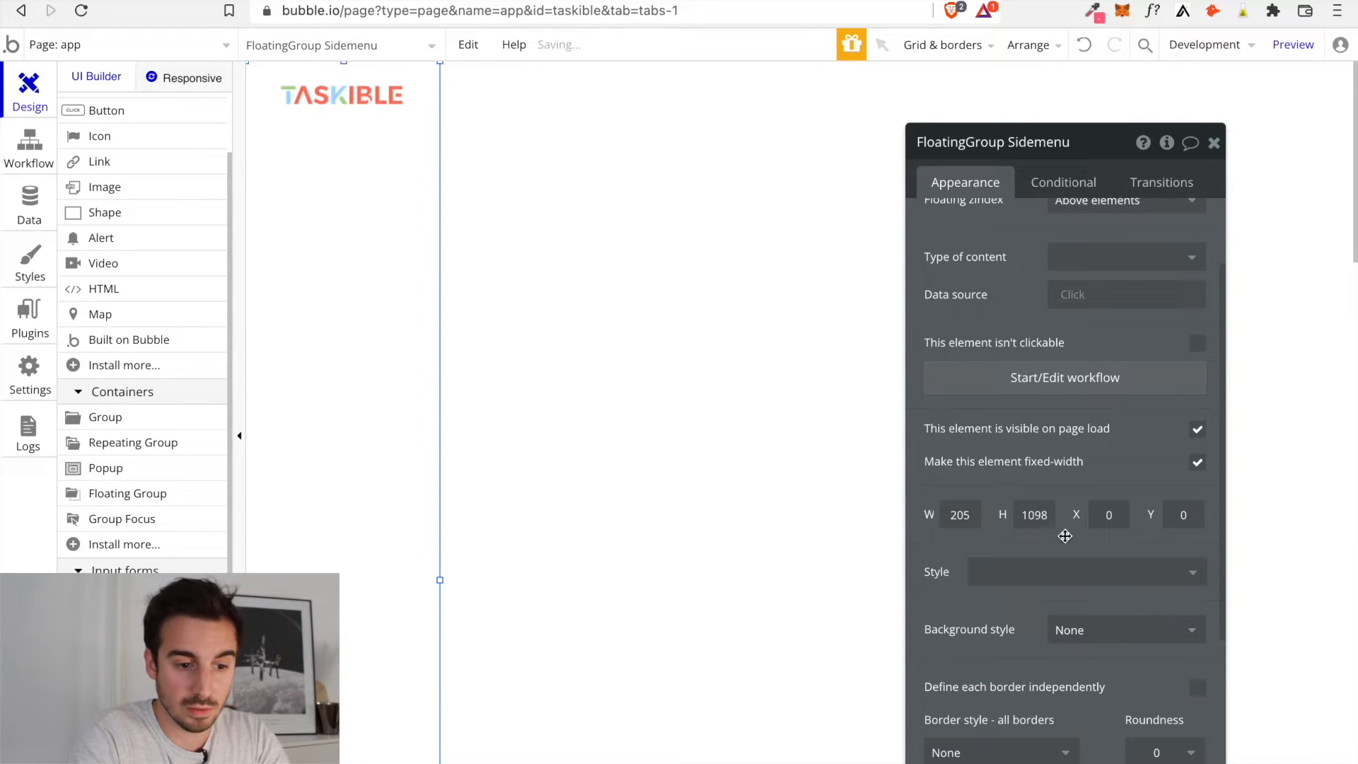
Define each border of the side menu independently and give its right border a Solid style
scroll(1082, 433, "down", 4)
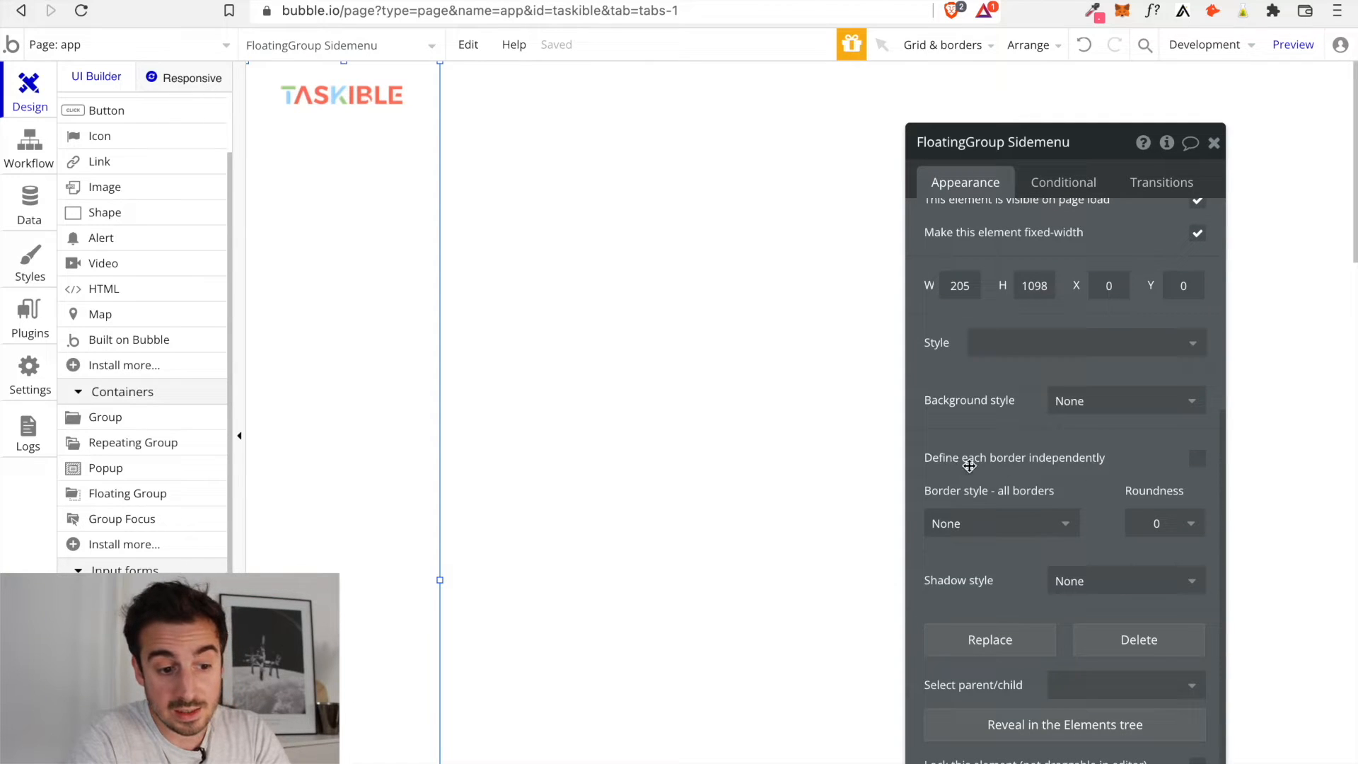
left_click(1197, 458)
scroll(1147, 468, "down", 2)
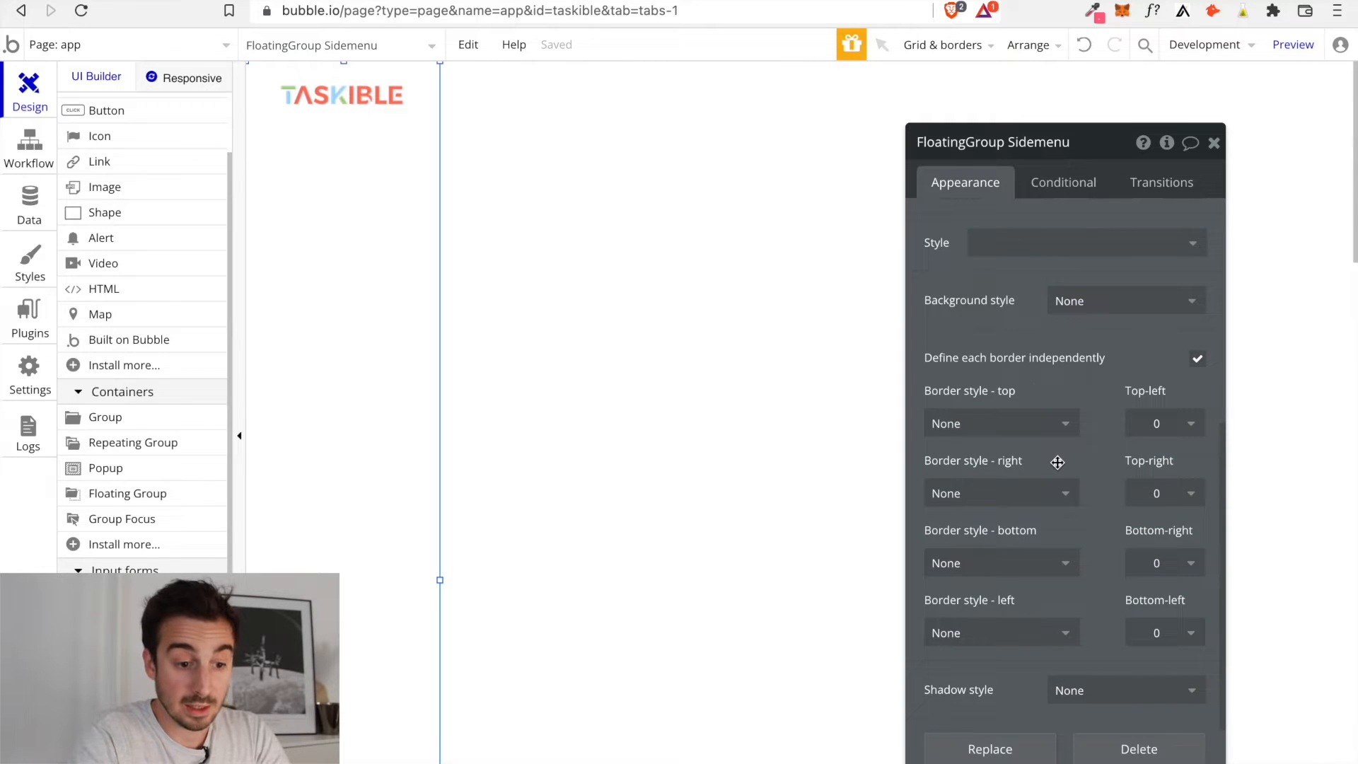
mouse_move(1057, 462)
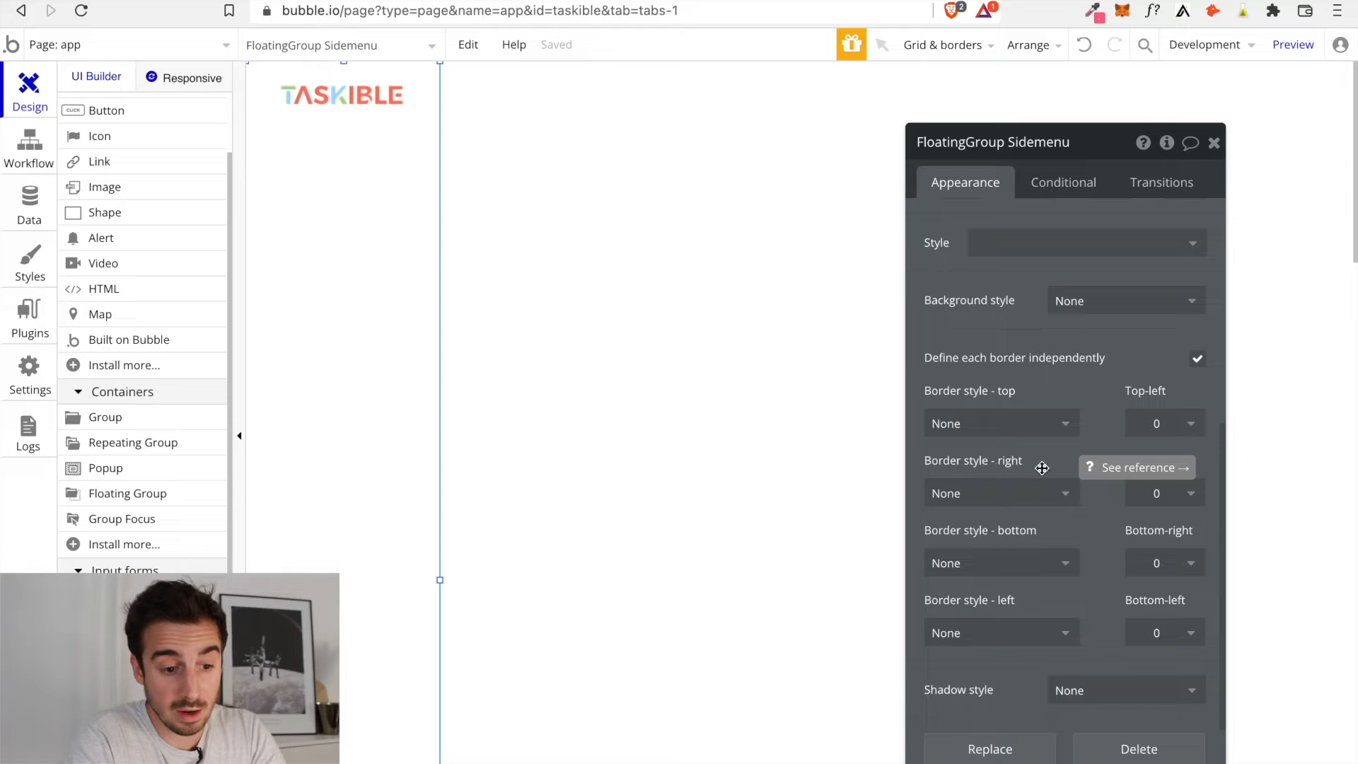
left_click(1188, 495)
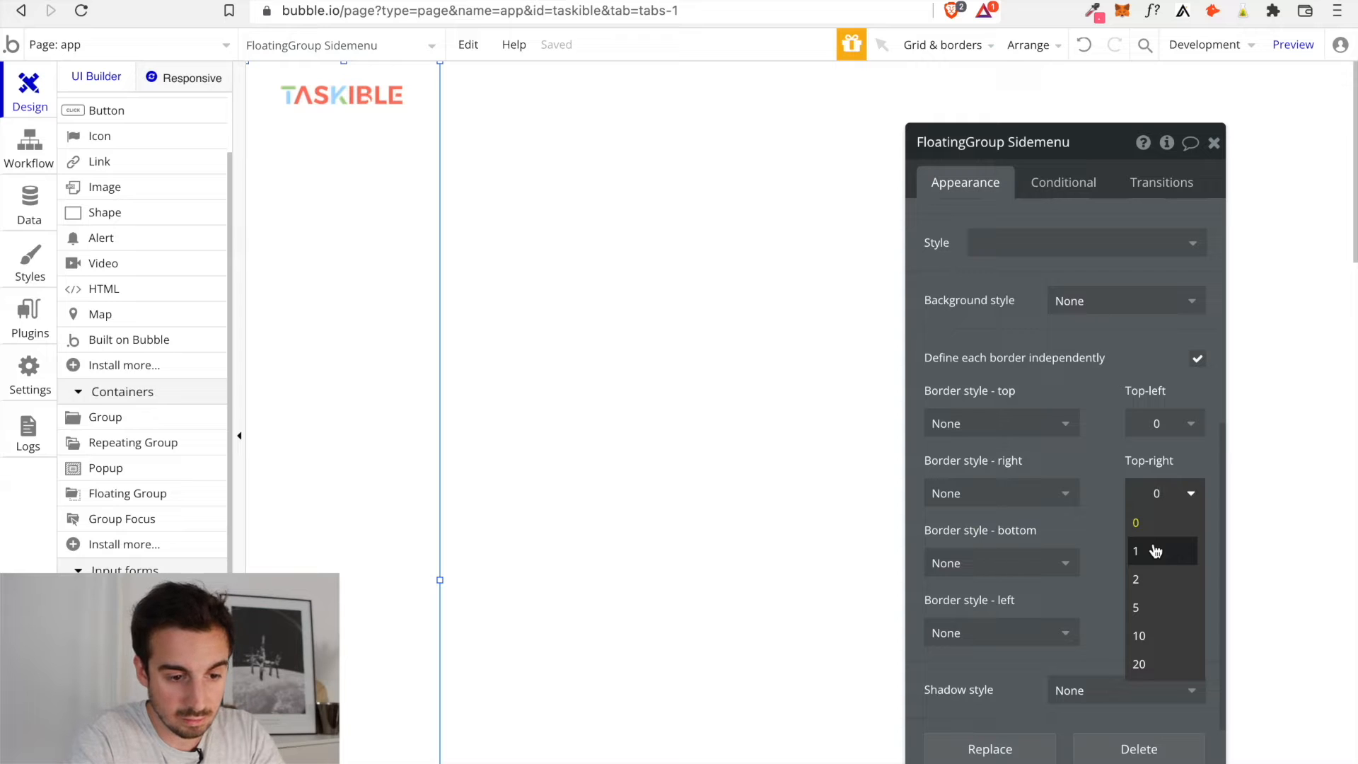
left_click(1053, 493)
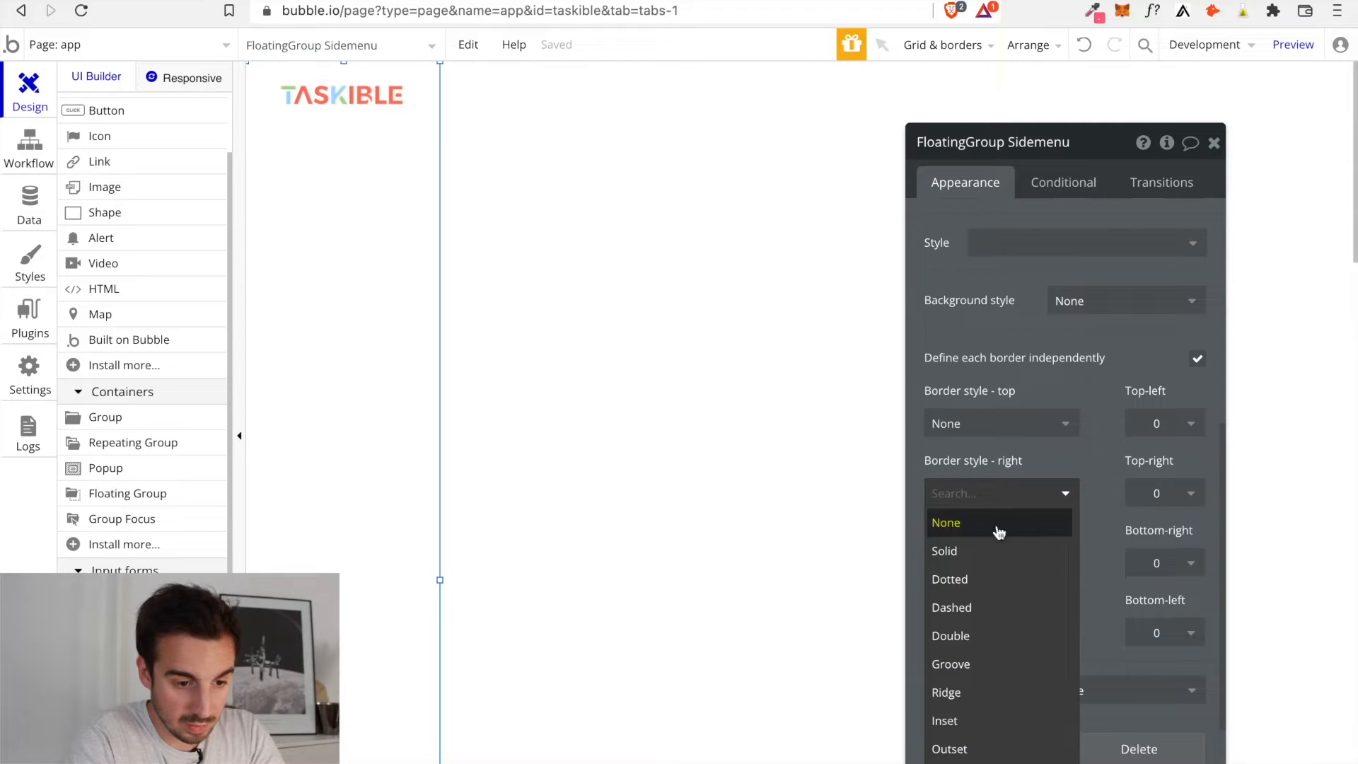
left_click(975, 552)
left_click(660, 415)
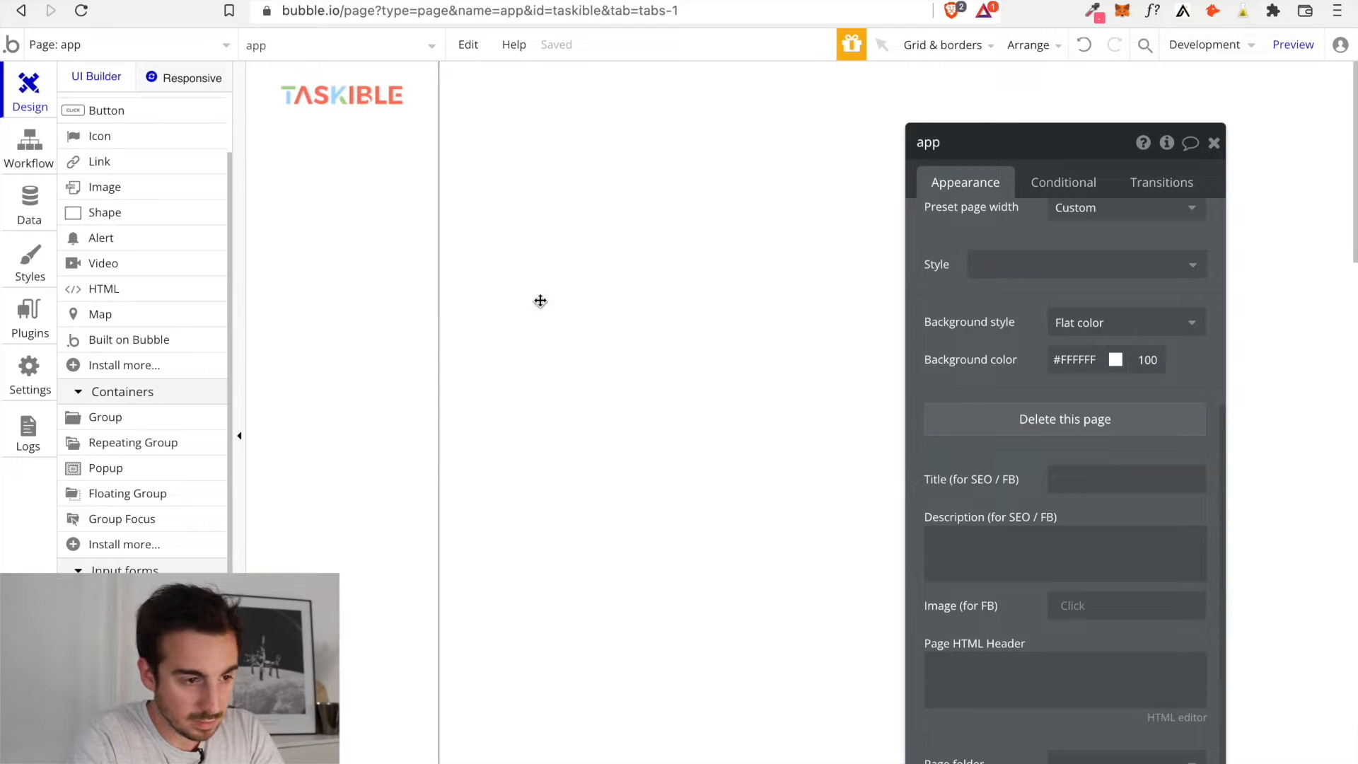
Set the color of the side menu's right border to #EEEDEF
left_click(380, 316)
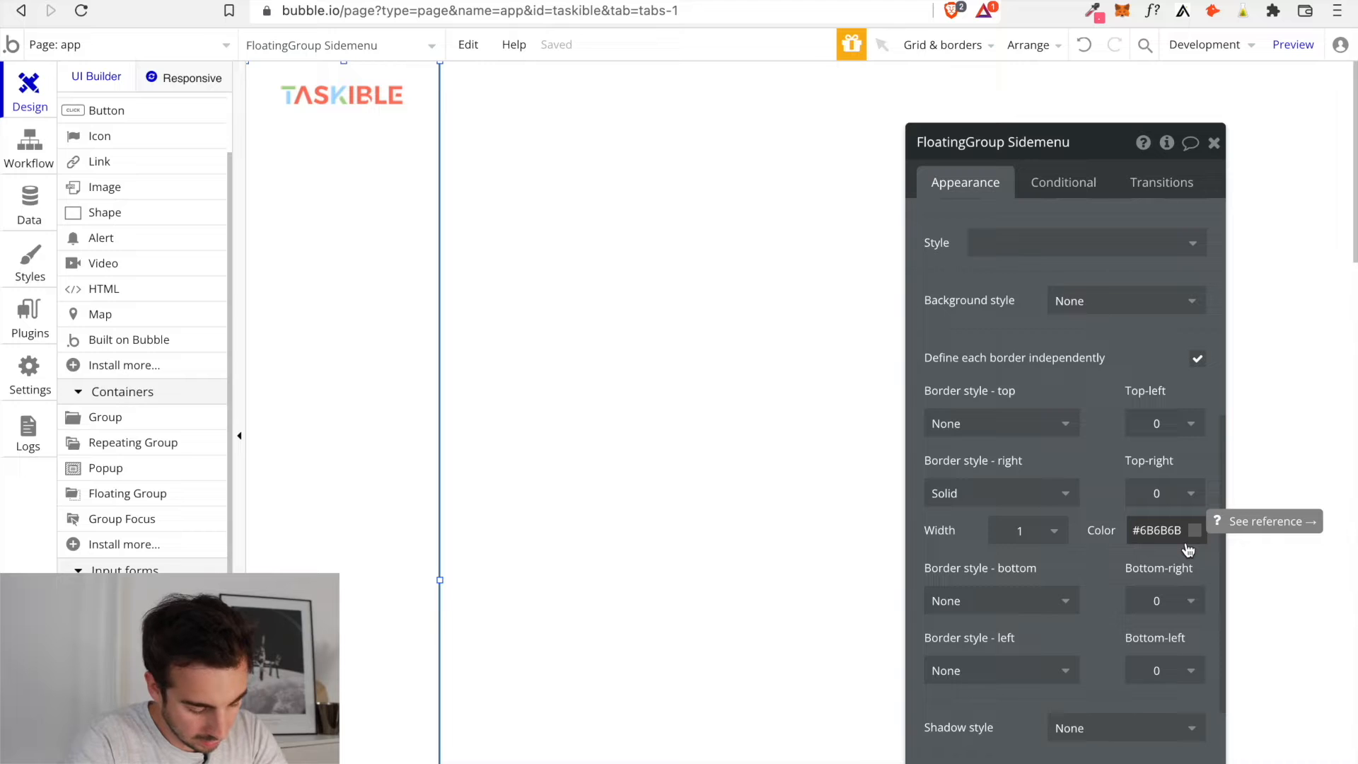
left_click_drag(1173, 531, 1145, 534)
type("EEEDEF")
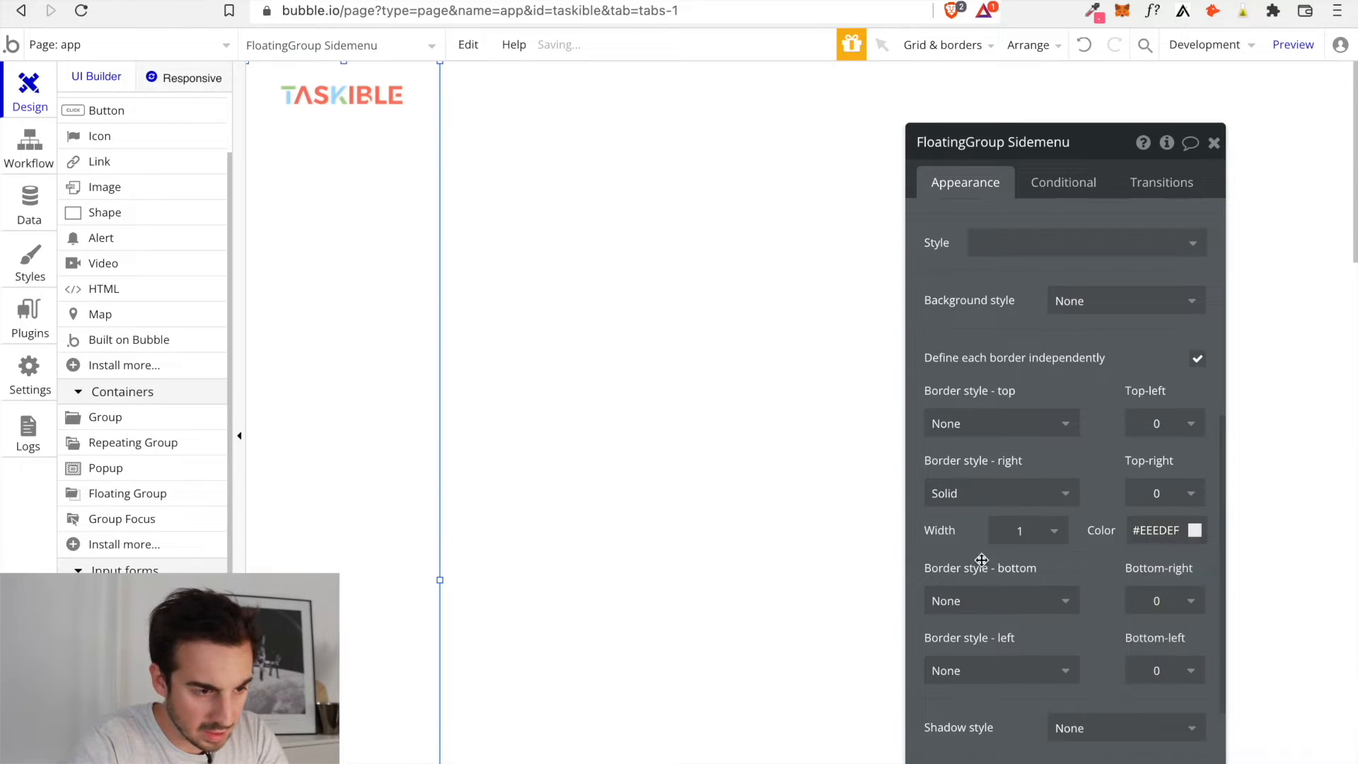
left_click(672, 445)
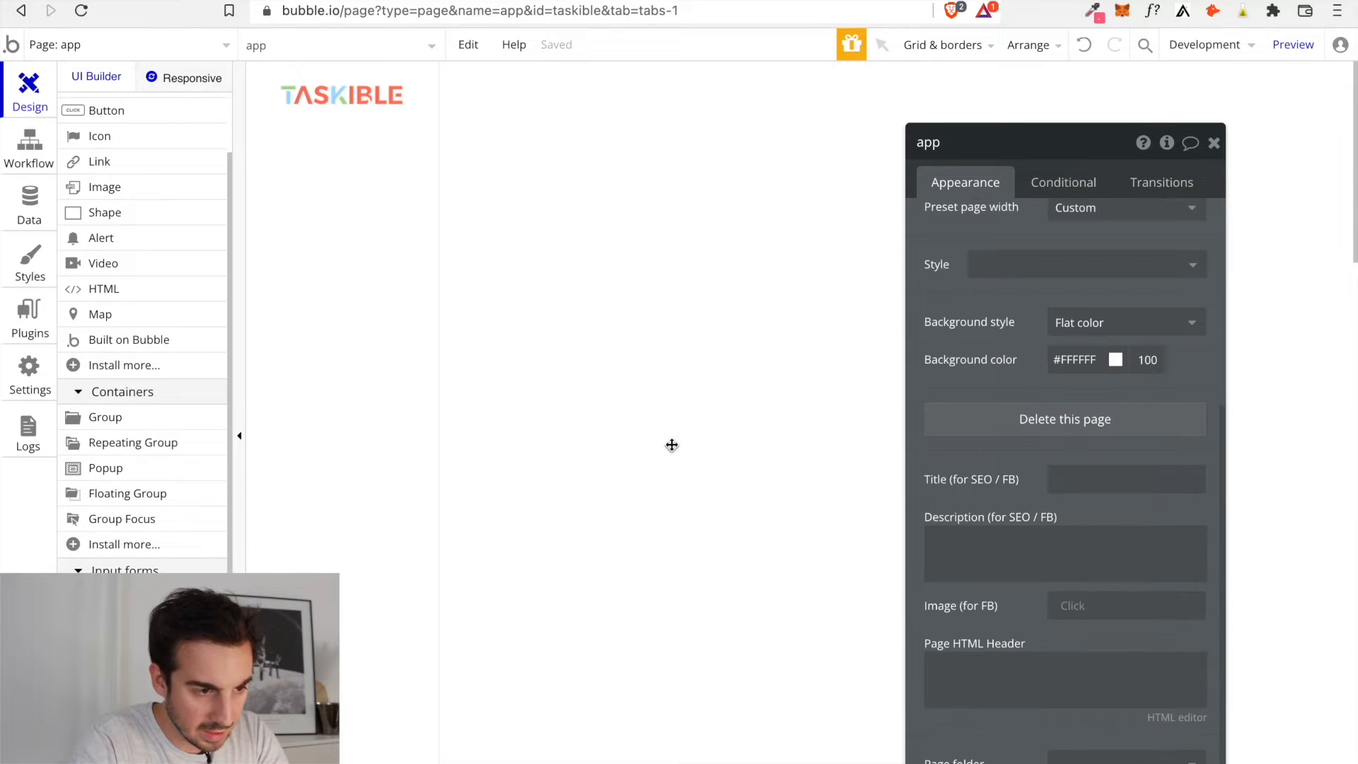
Give the side menu an Outset shadow with horizontal offset 1, vertical offset 0 and blur radius 2
left_click(417, 368)
scroll(1110, 586, "down", 3)
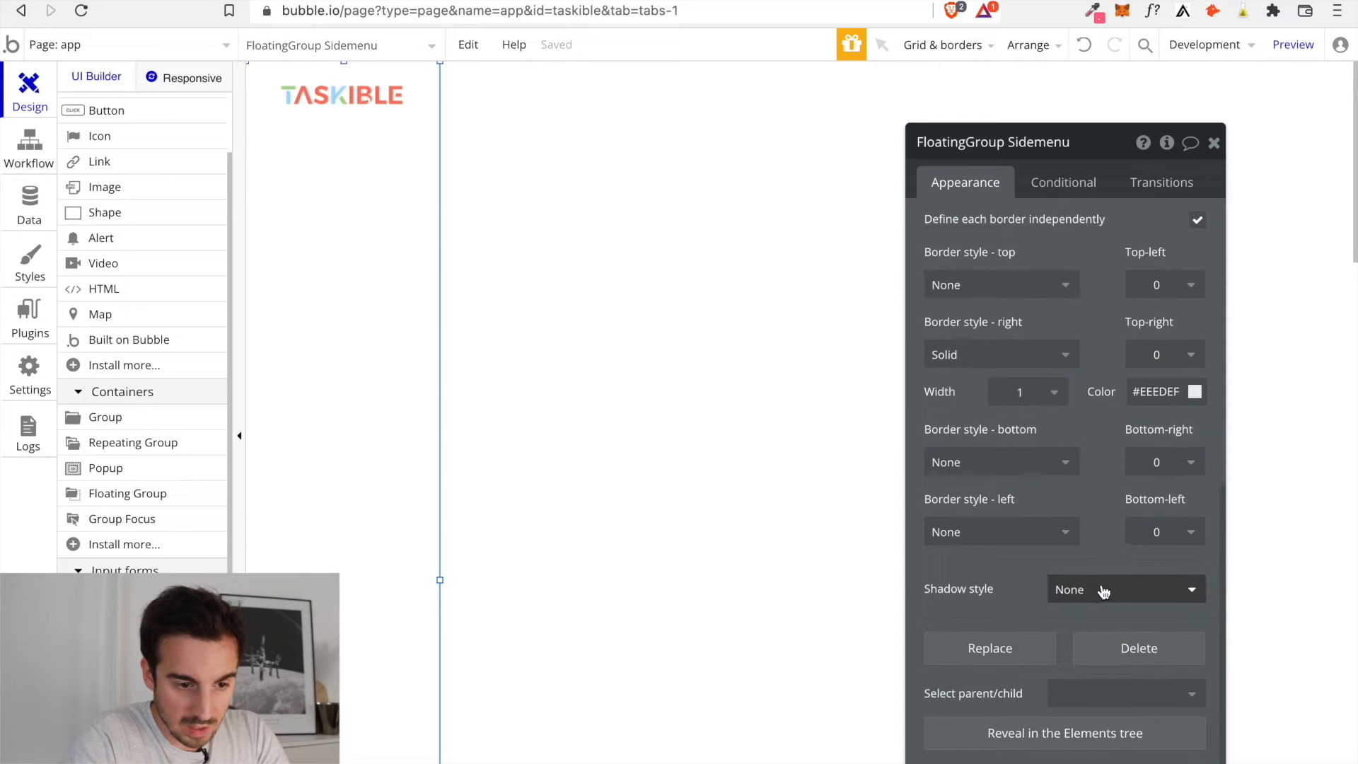
left_click(1082, 579)
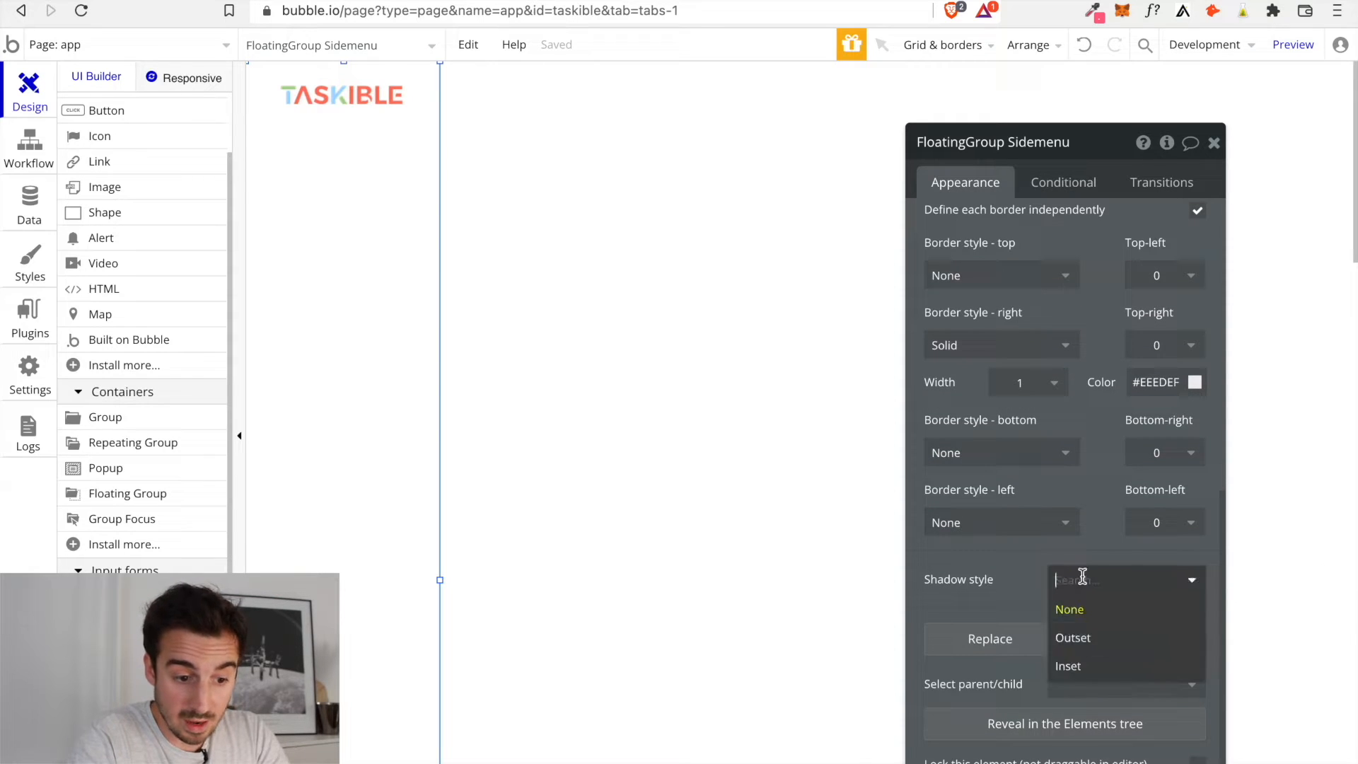
left_click(1092, 647)
scroll(1197, 572, "down", 1)
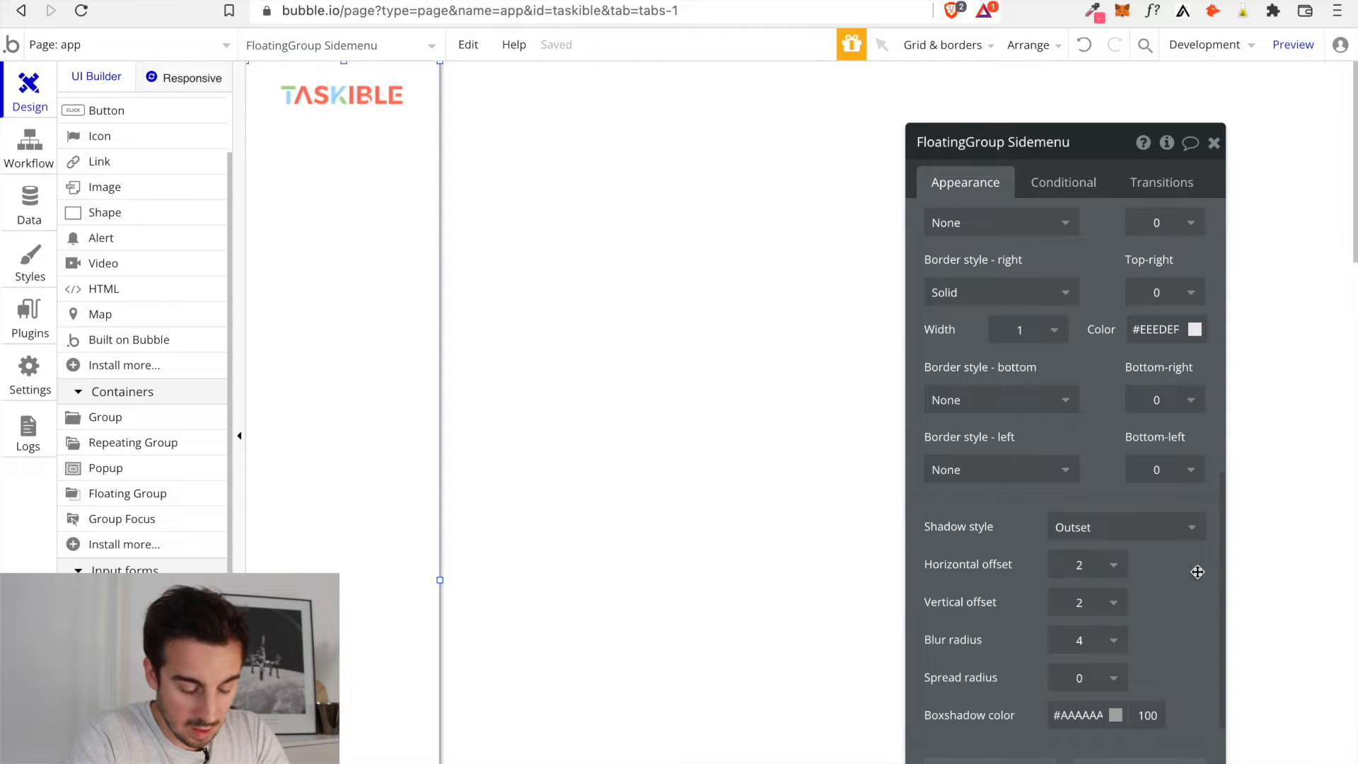
left_click(1113, 564)
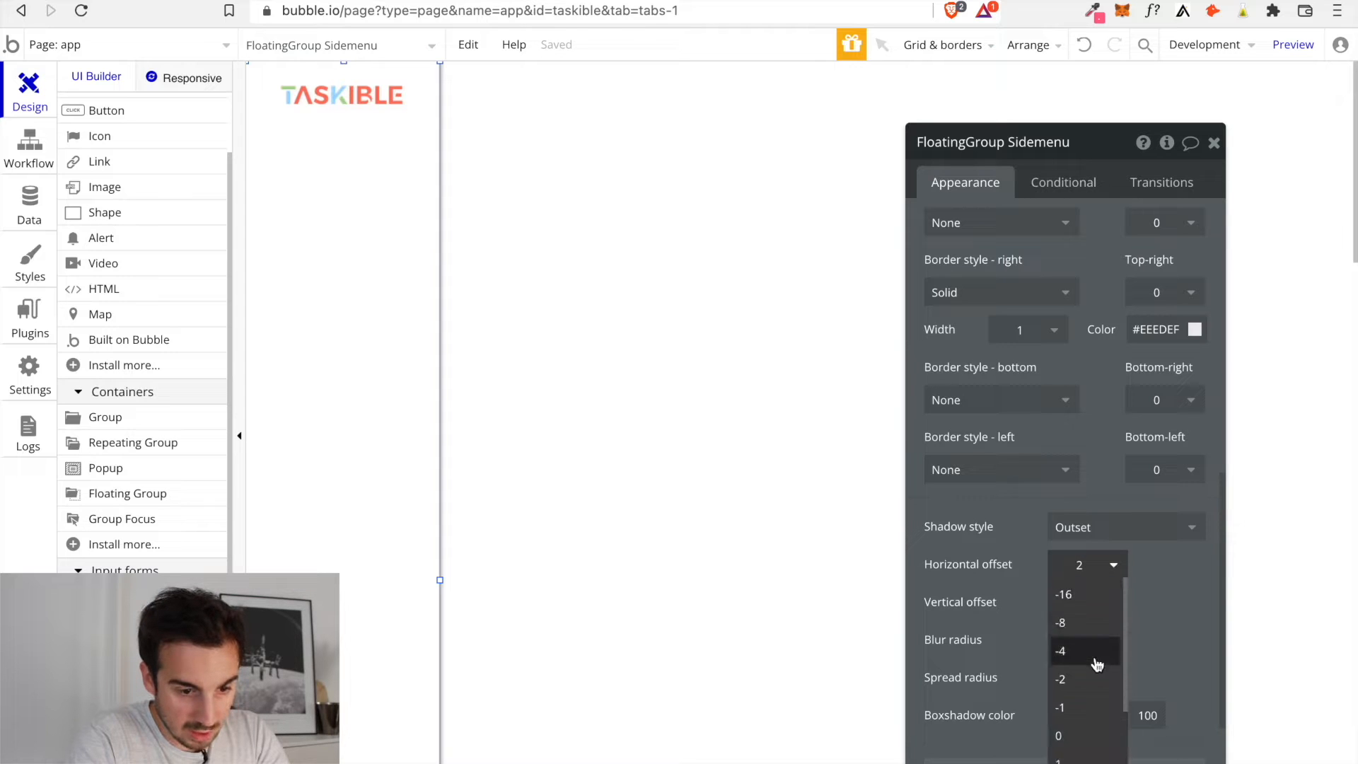
left_click(1070, 758)
left_click(1113, 603)
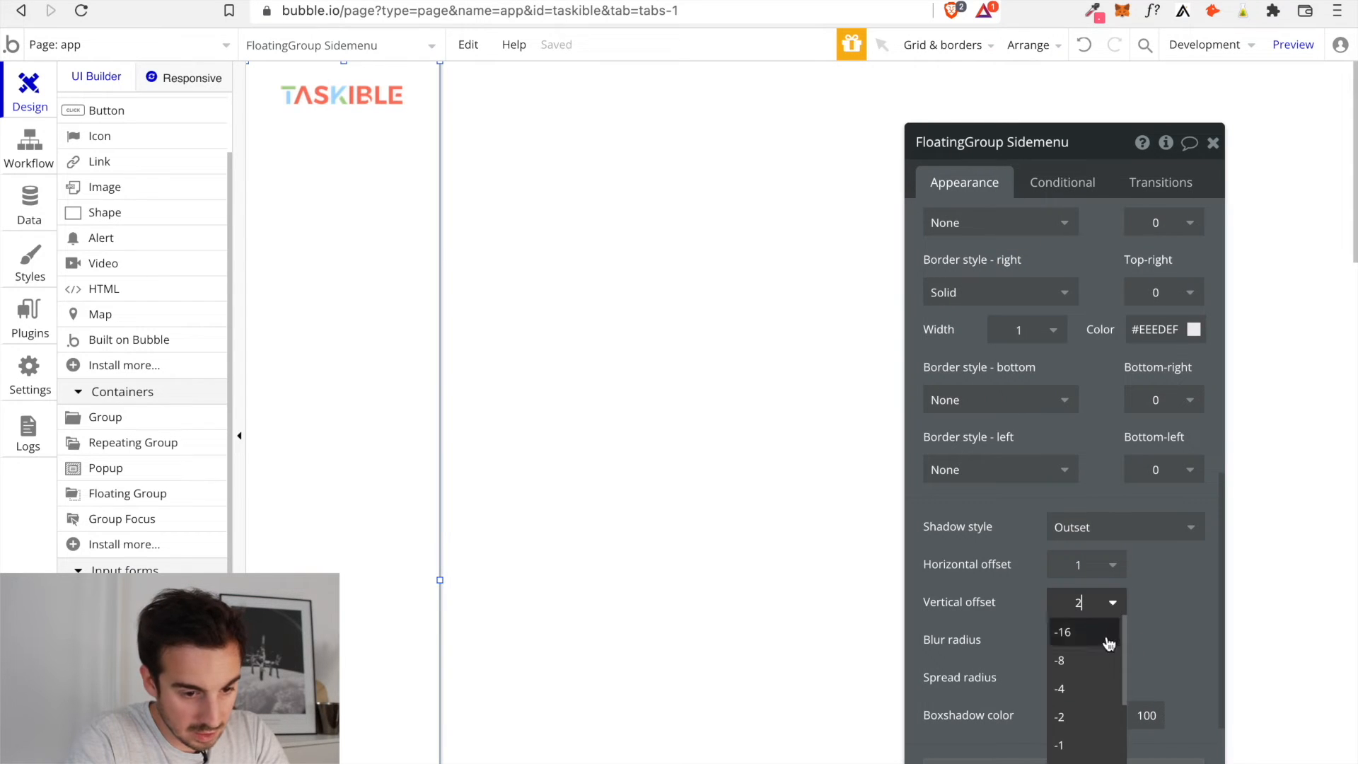
left_click(1067, 761)
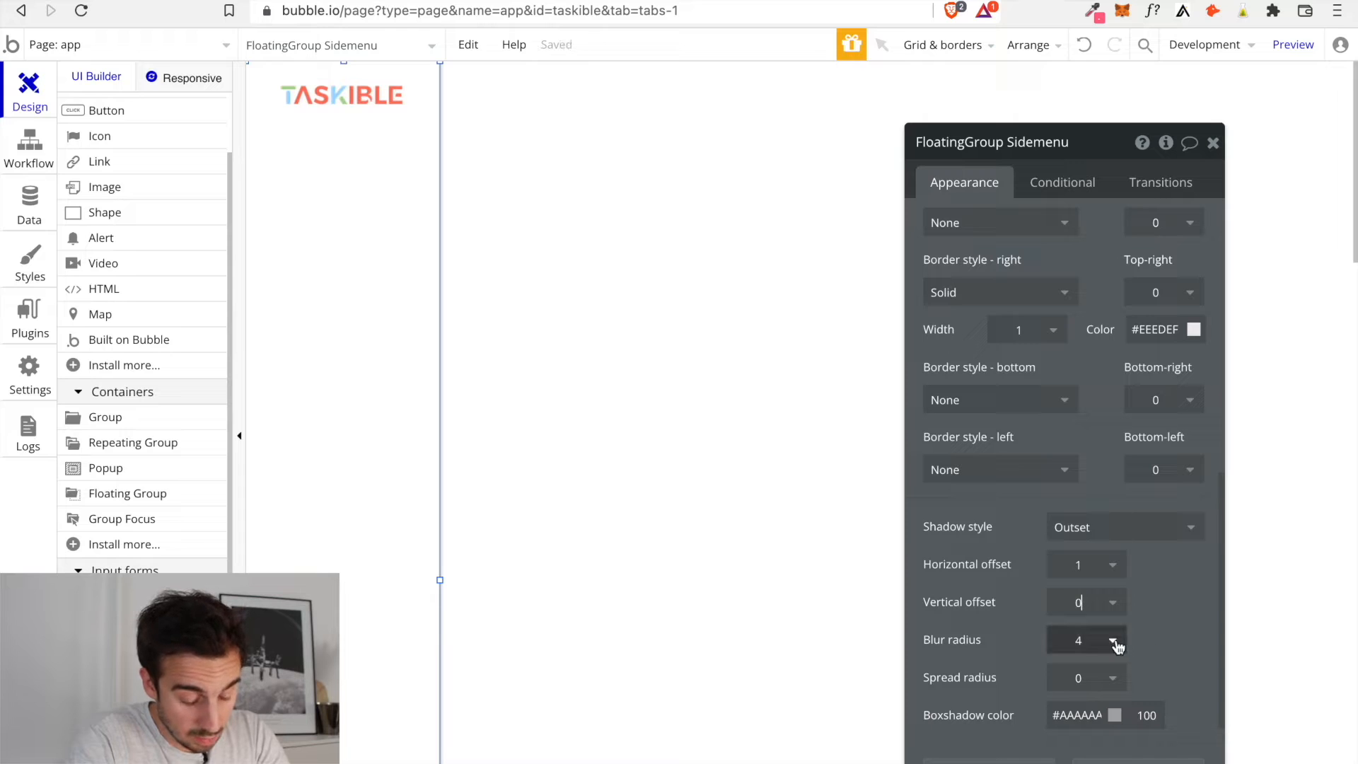
left_click(1113, 644)
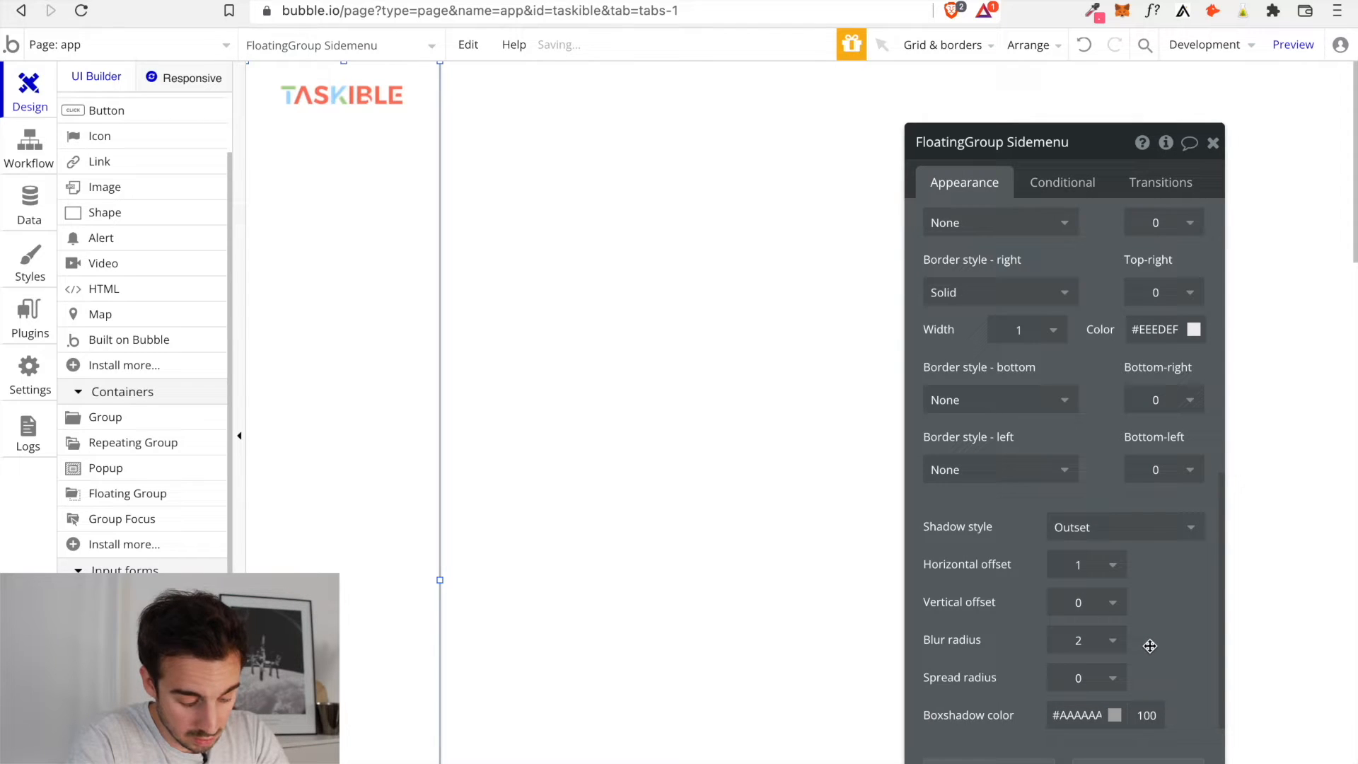
Set the side menu's box shadow color to #B8B8B8
scroll(1132, 671, "down", 1)
left_click(1091, 701)
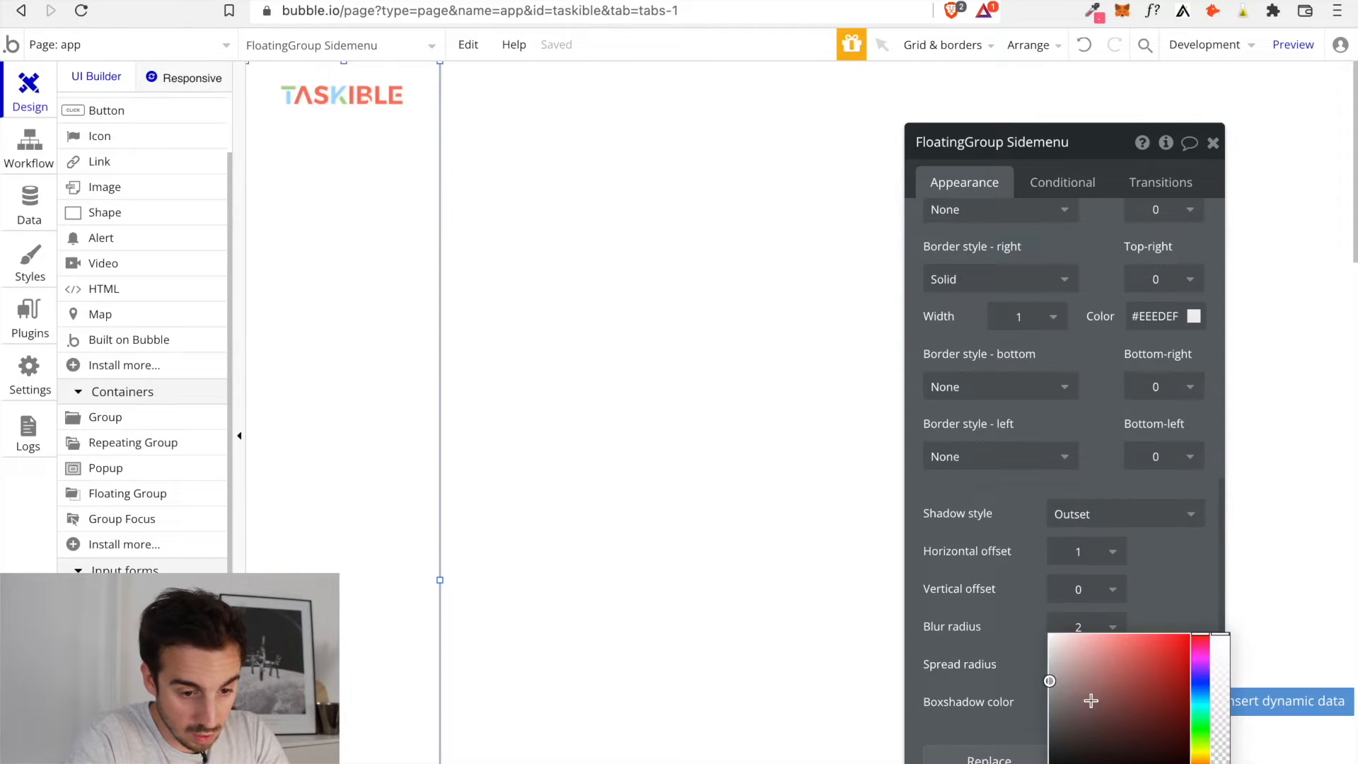
left_click(1154, 560)
scroll(1153, 559, "down", 3)
left_click_drag(1103, 579, 1059, 579)
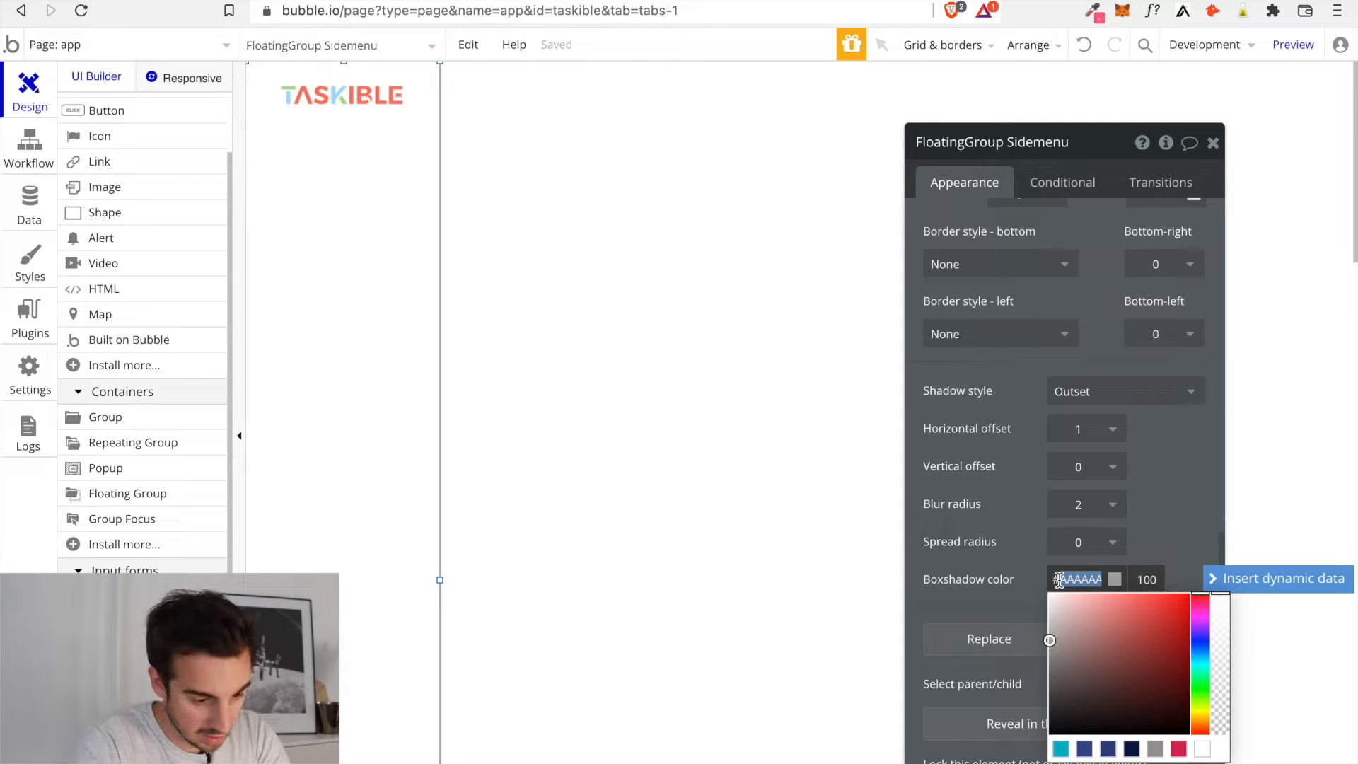
type("B8B8B8")
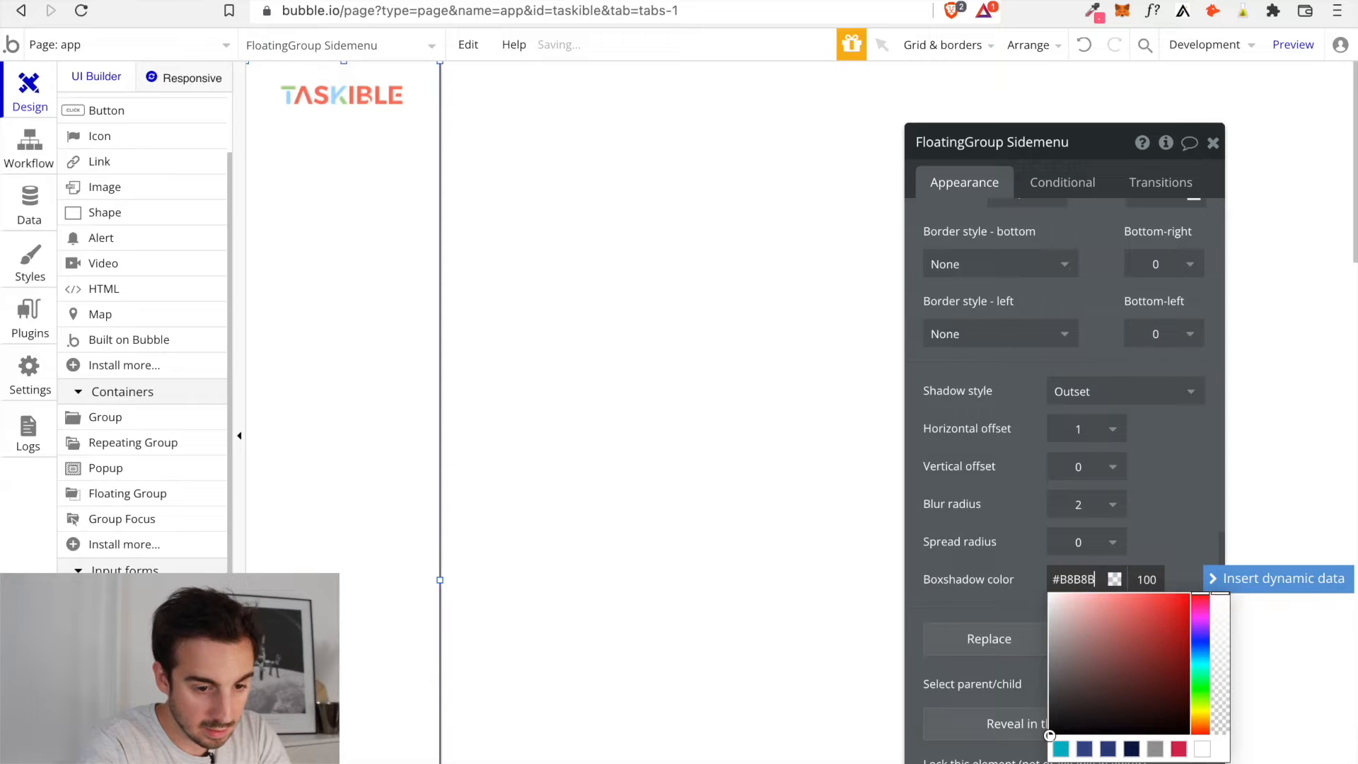
left_click(727, 523)
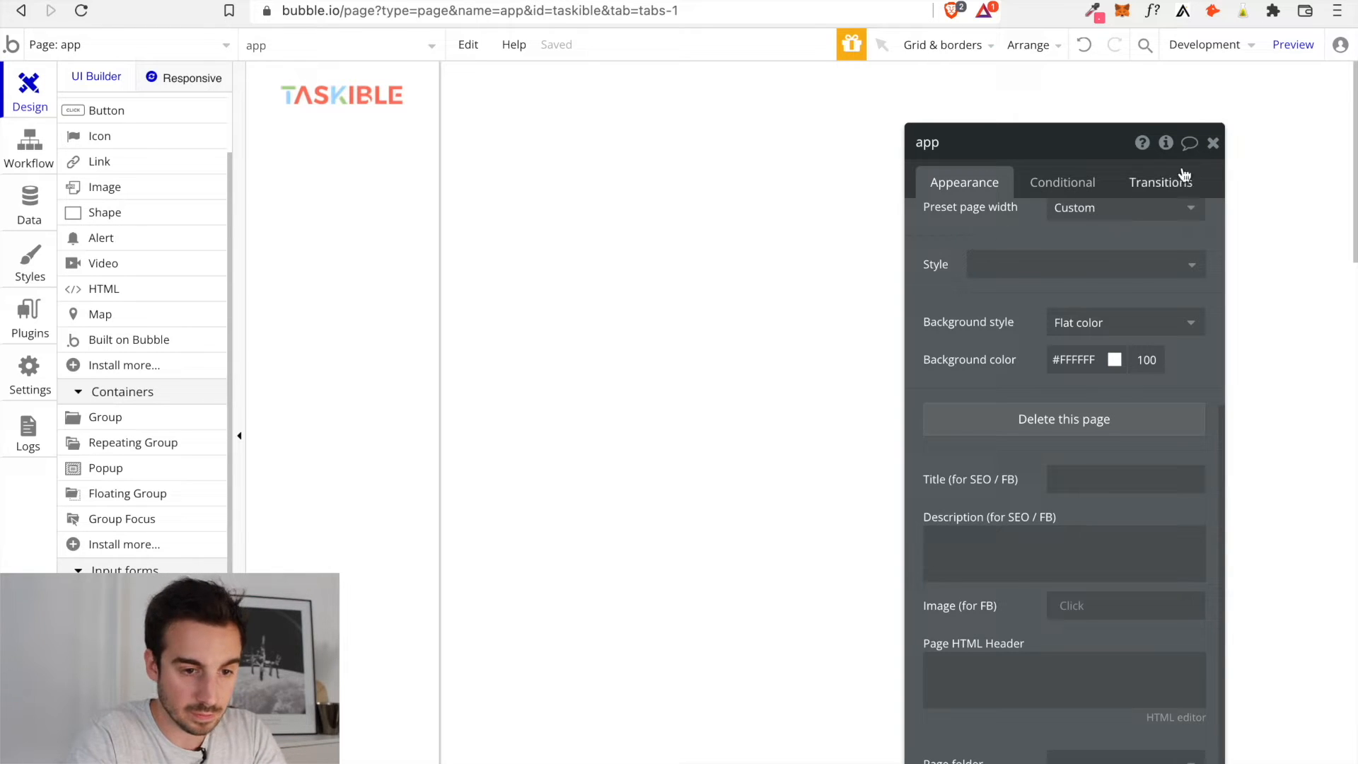
Draw a group about 176 by 42 px in the side menu below the logo, at about Y 96
left_click(1214, 147)
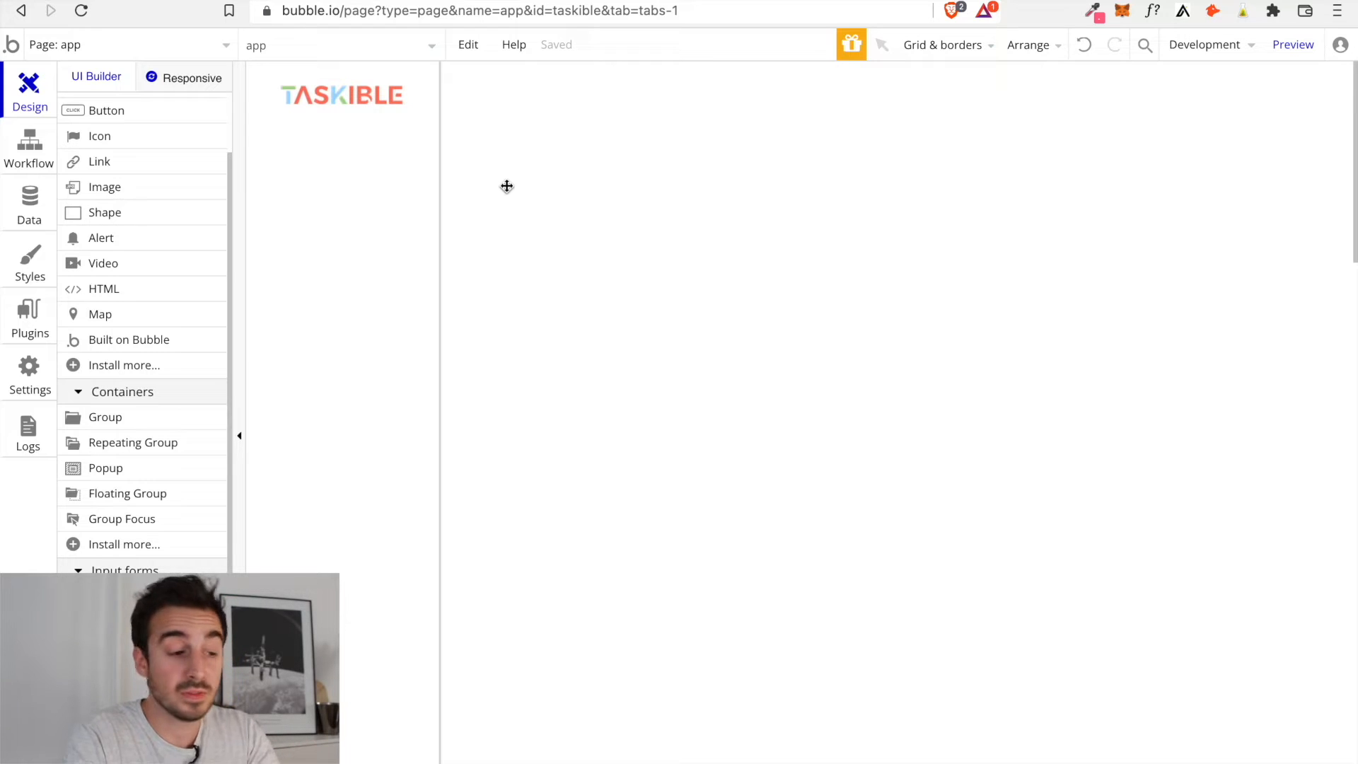
left_click(127, 420)
left_click_drag(255, 151, 423, 195)
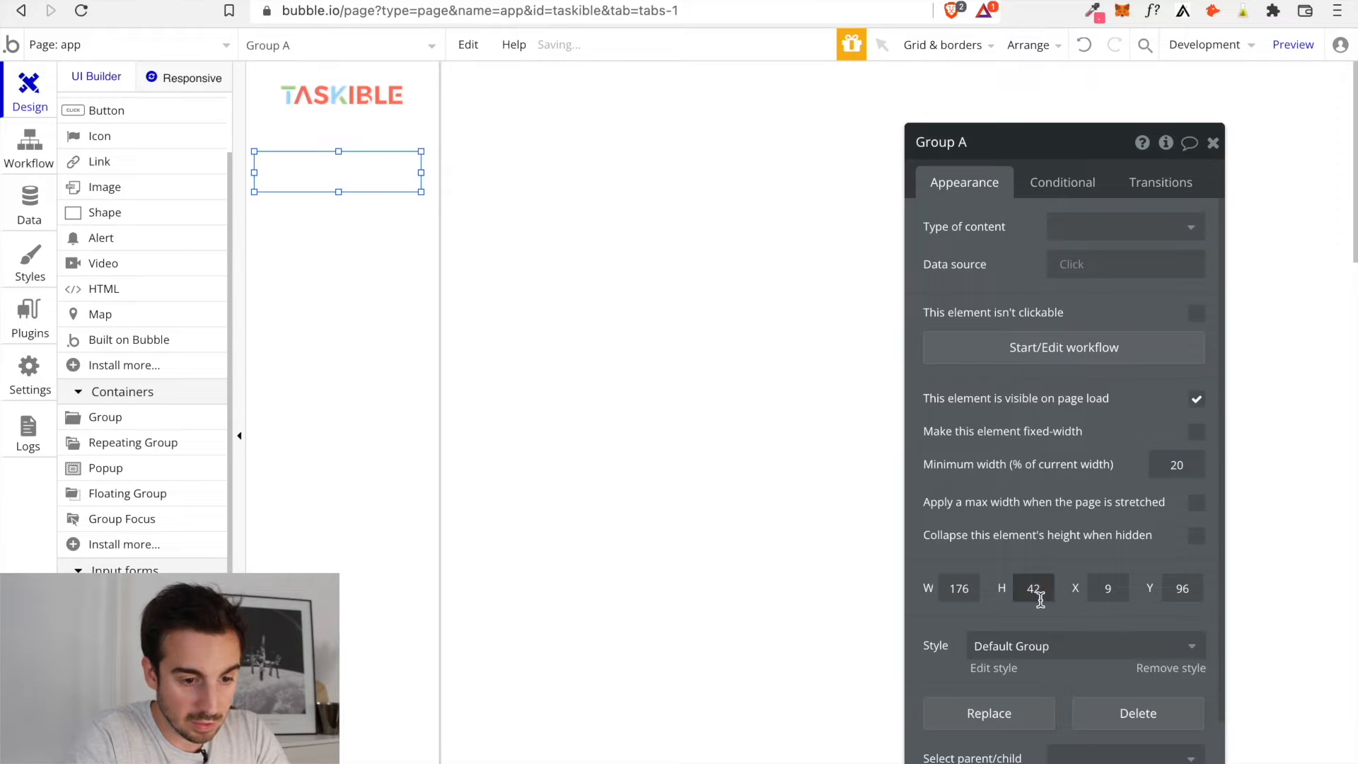
Set the new group's height to 55 and stretch it across the side menu from X 0 to about 204 px wide
left_click_drag(1041, 588, 1013, 590)
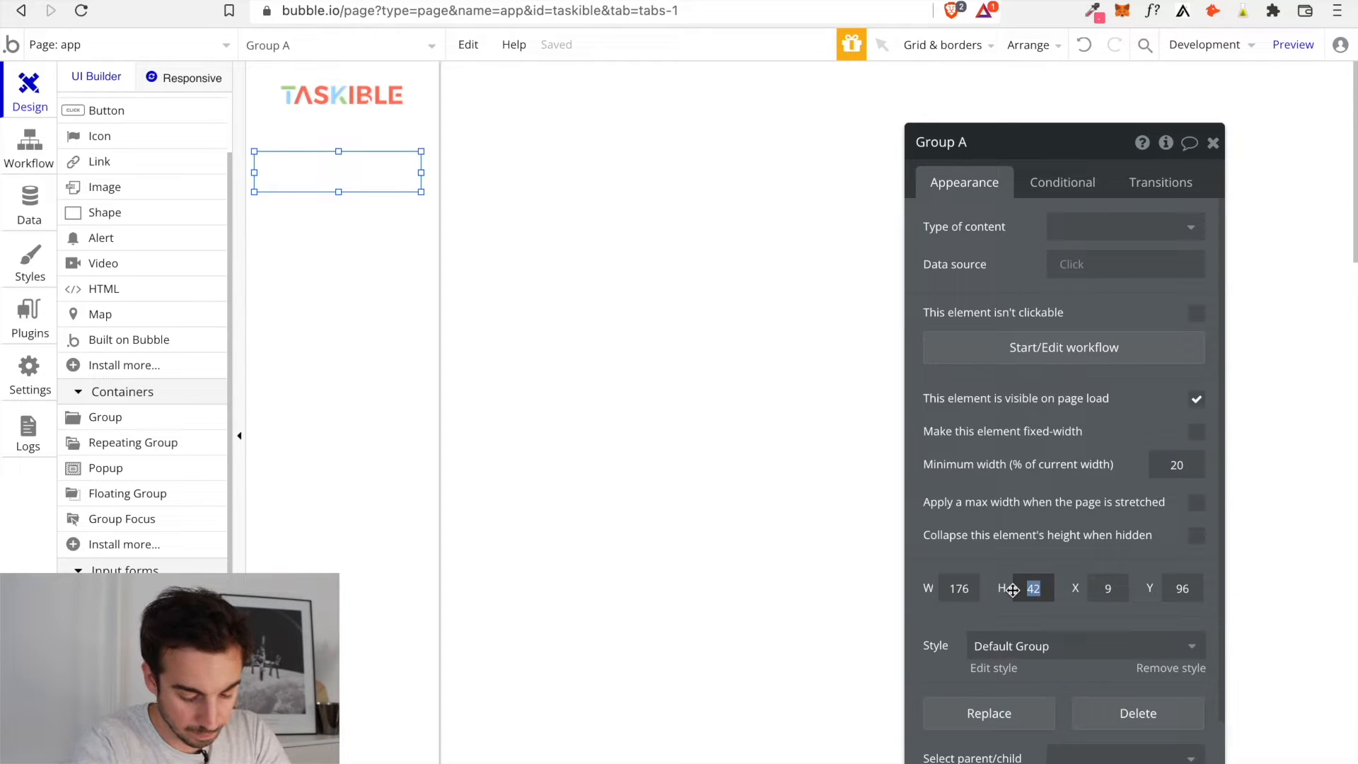
type("55")
left_click_drag(254, 173, 246, 178)
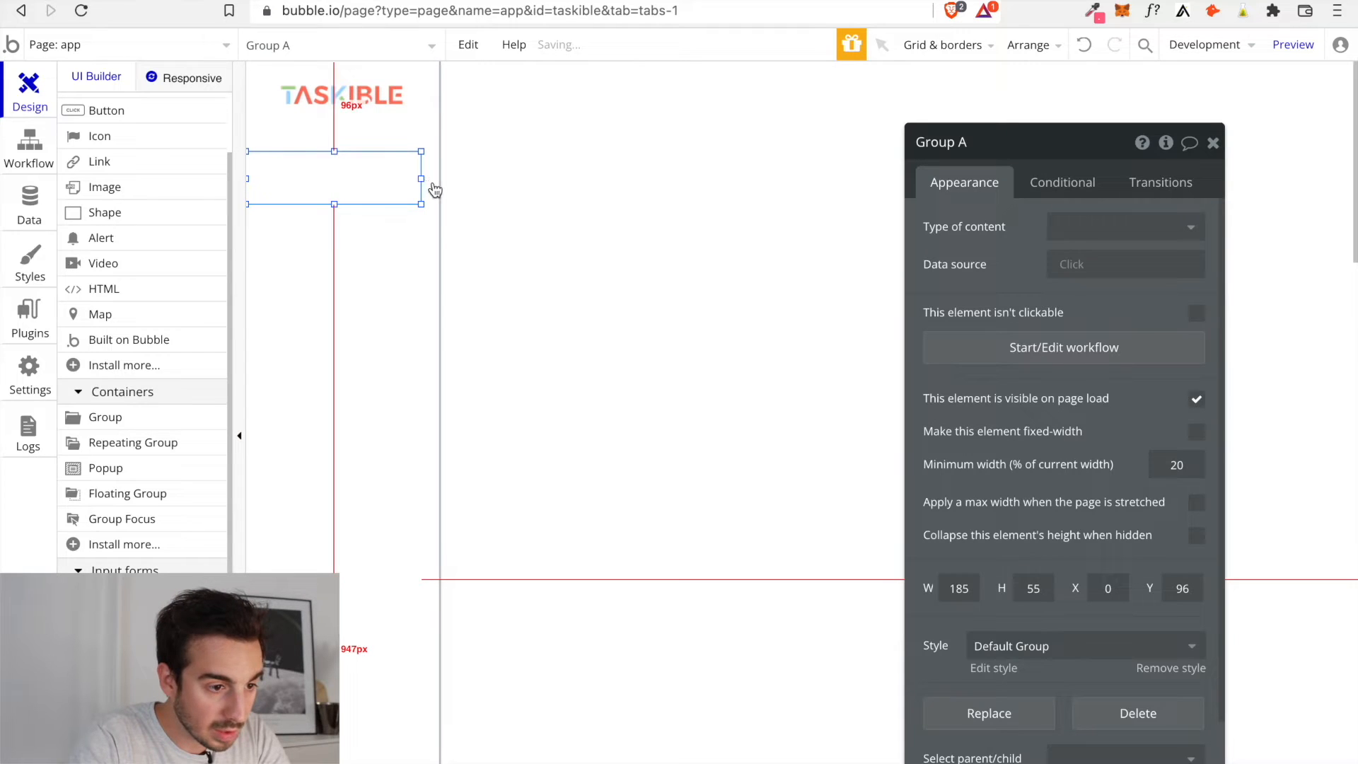
left_click_drag(422, 178, 443, 179)
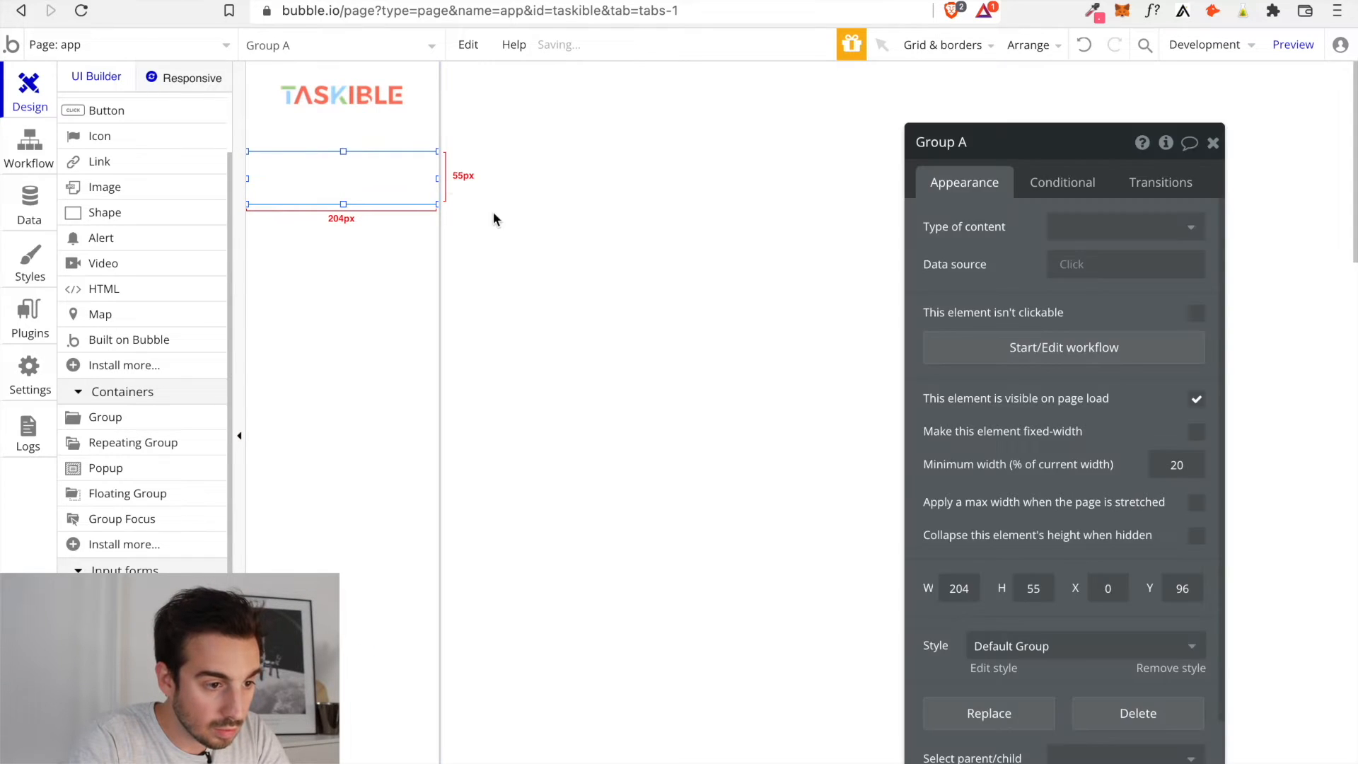
Rename the group "Onglet Mes tâches" and move it slightly further down below the logo
right_click(525, 253)
left_click(391, 202)
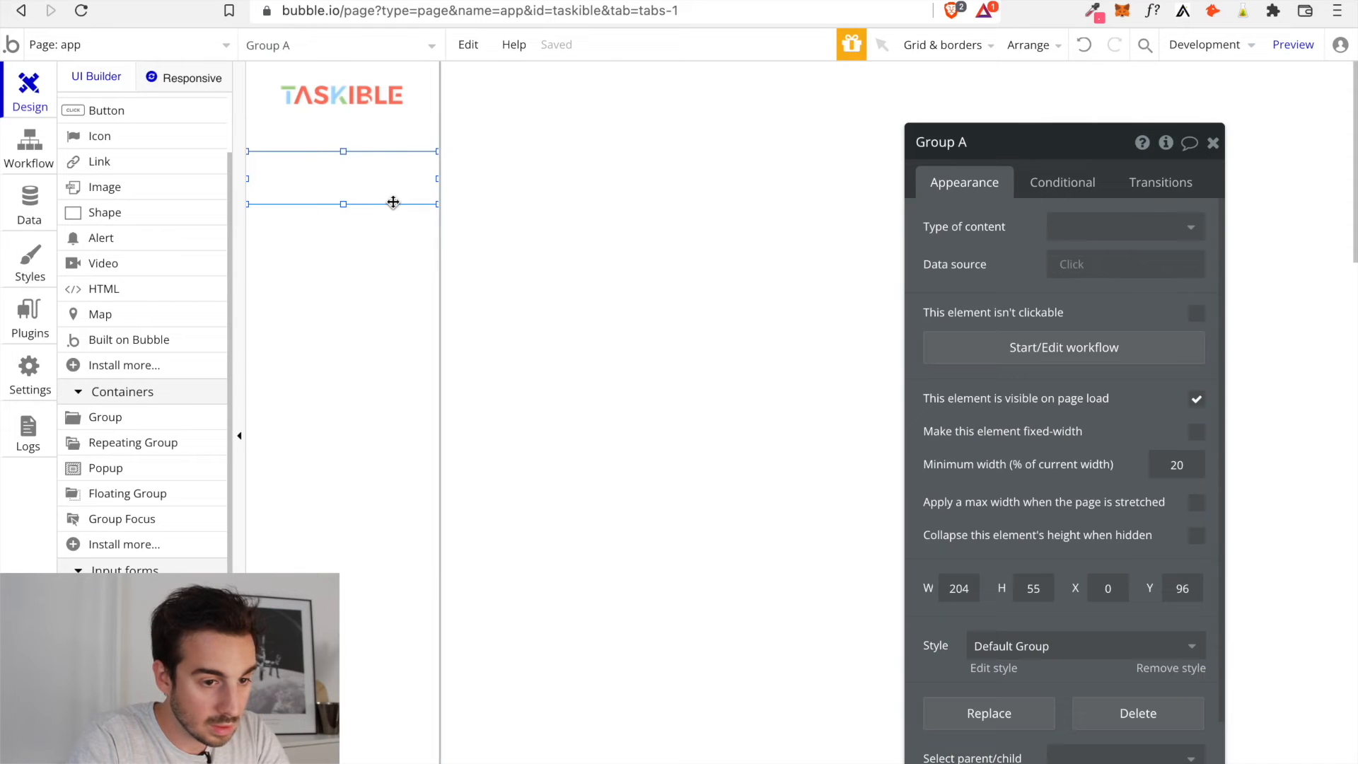
left_click(1012, 144)
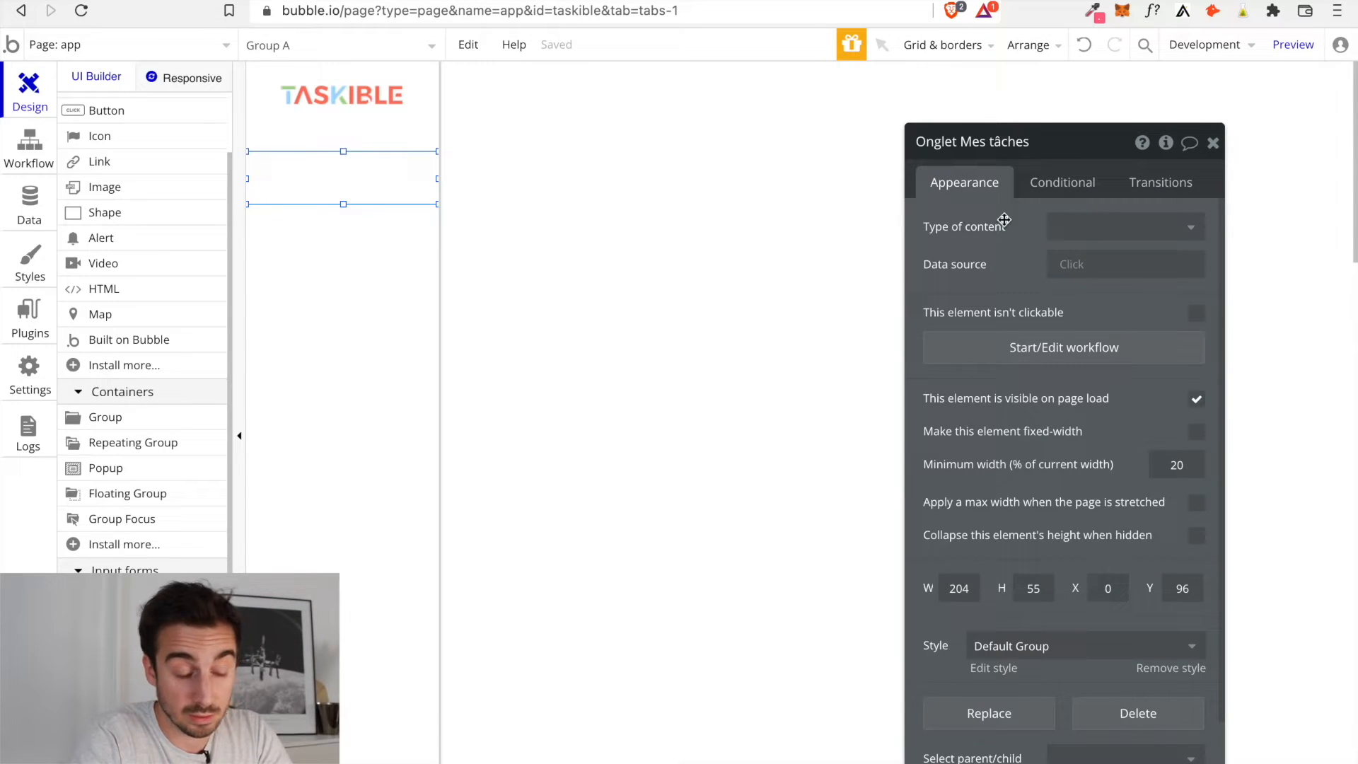
key("Return")
left_click(1213, 143)
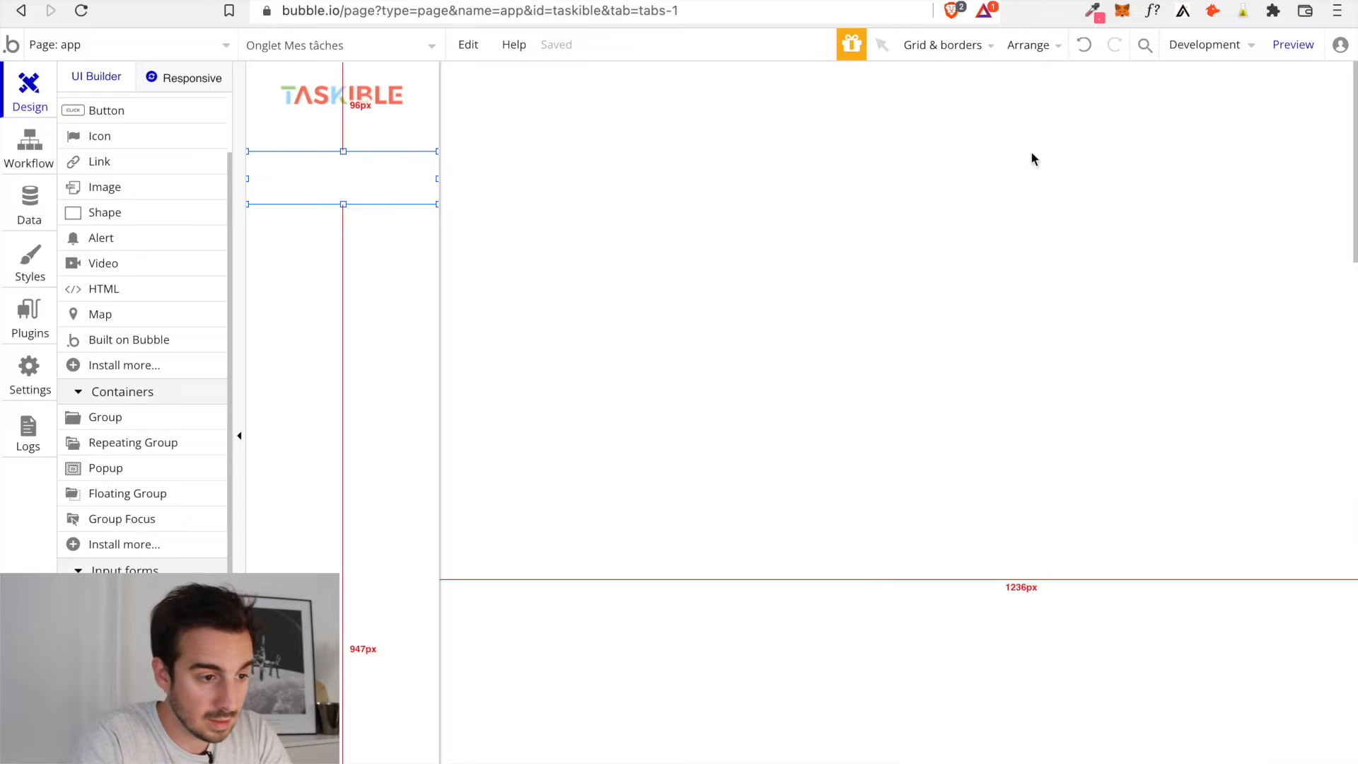
left_click_drag(369, 191, 367, 226)
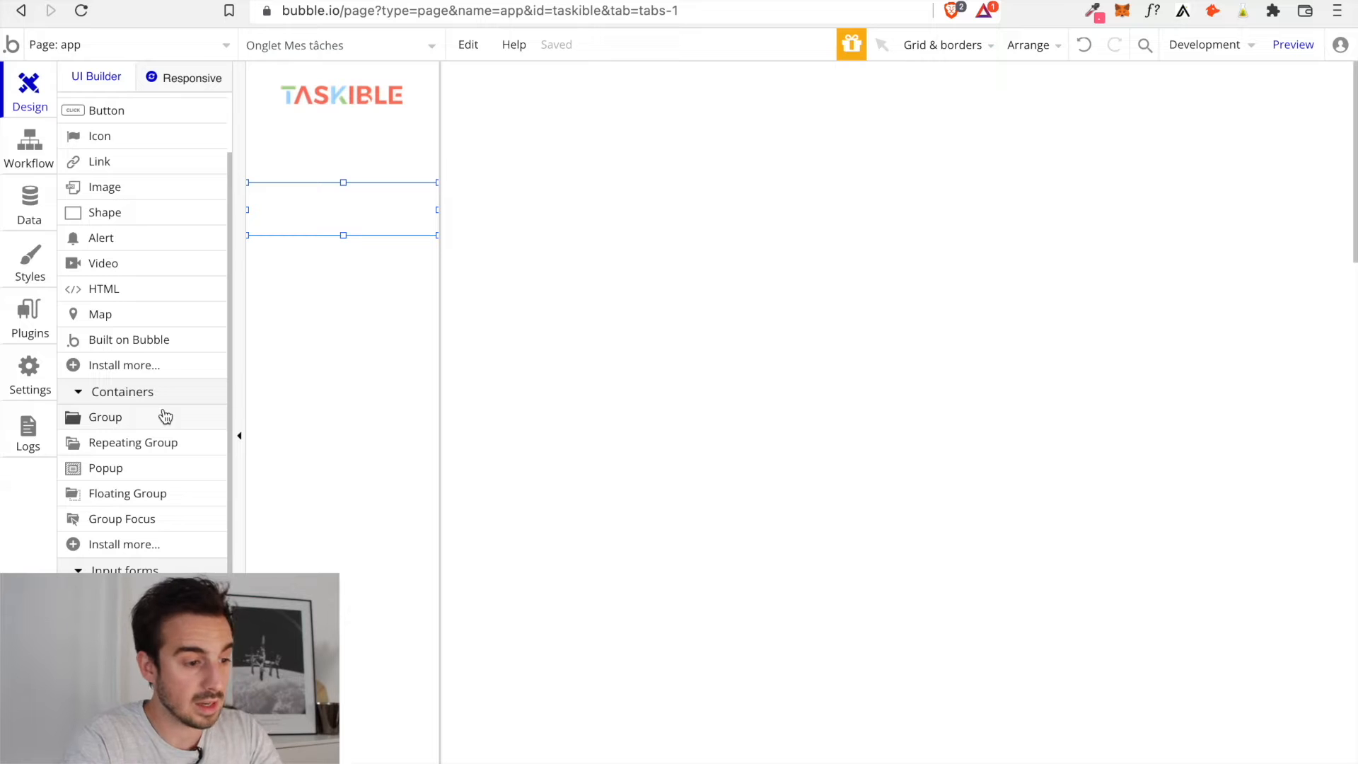
Install the Google Material Icons plugin and return to the page design
left_click(30, 379)
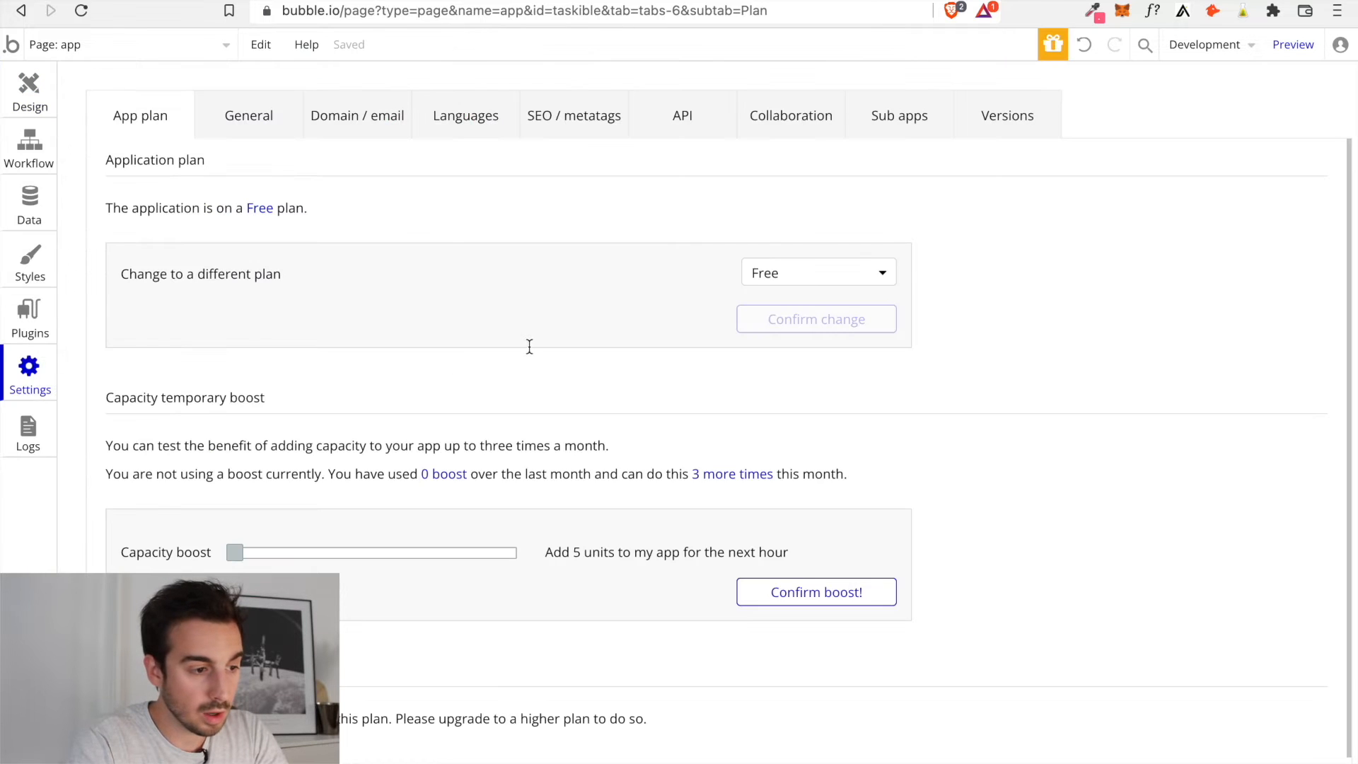
left_click(31, 320)
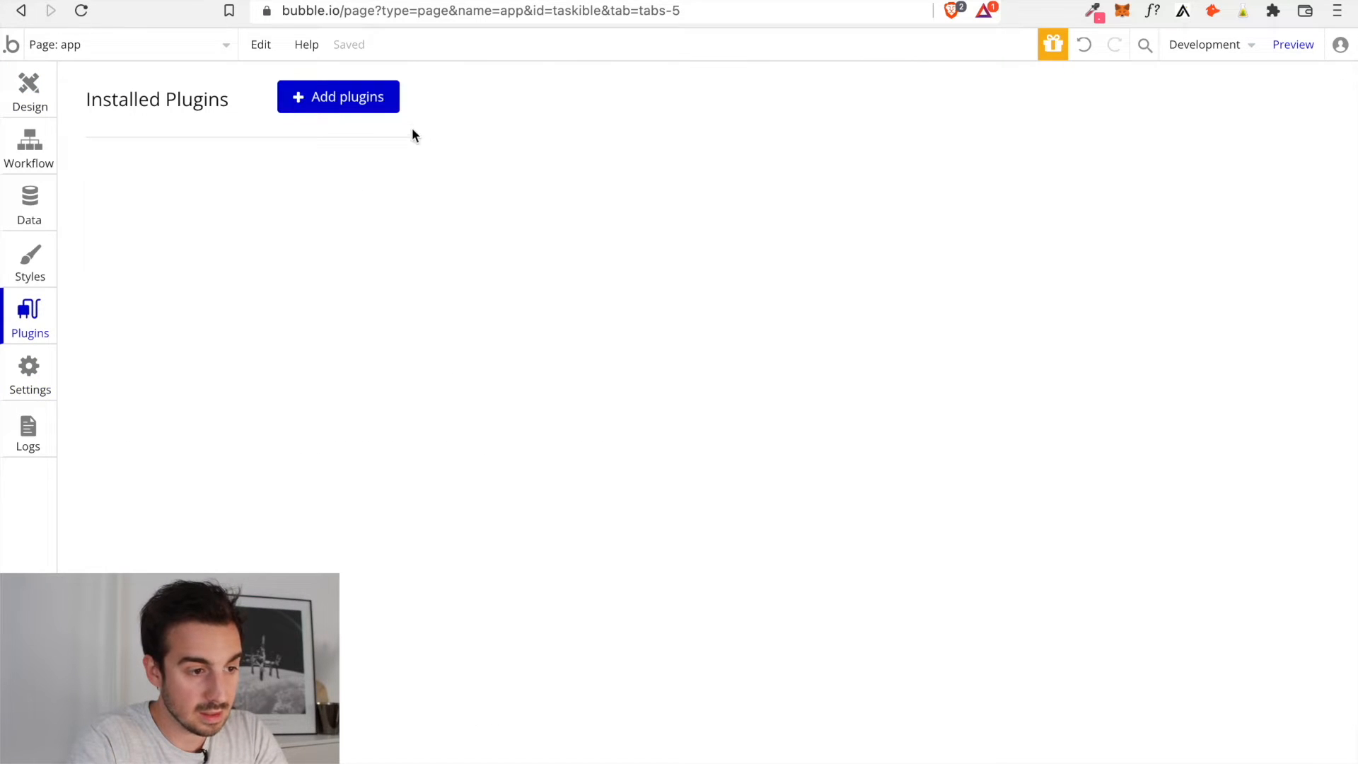
left_click(338, 103)
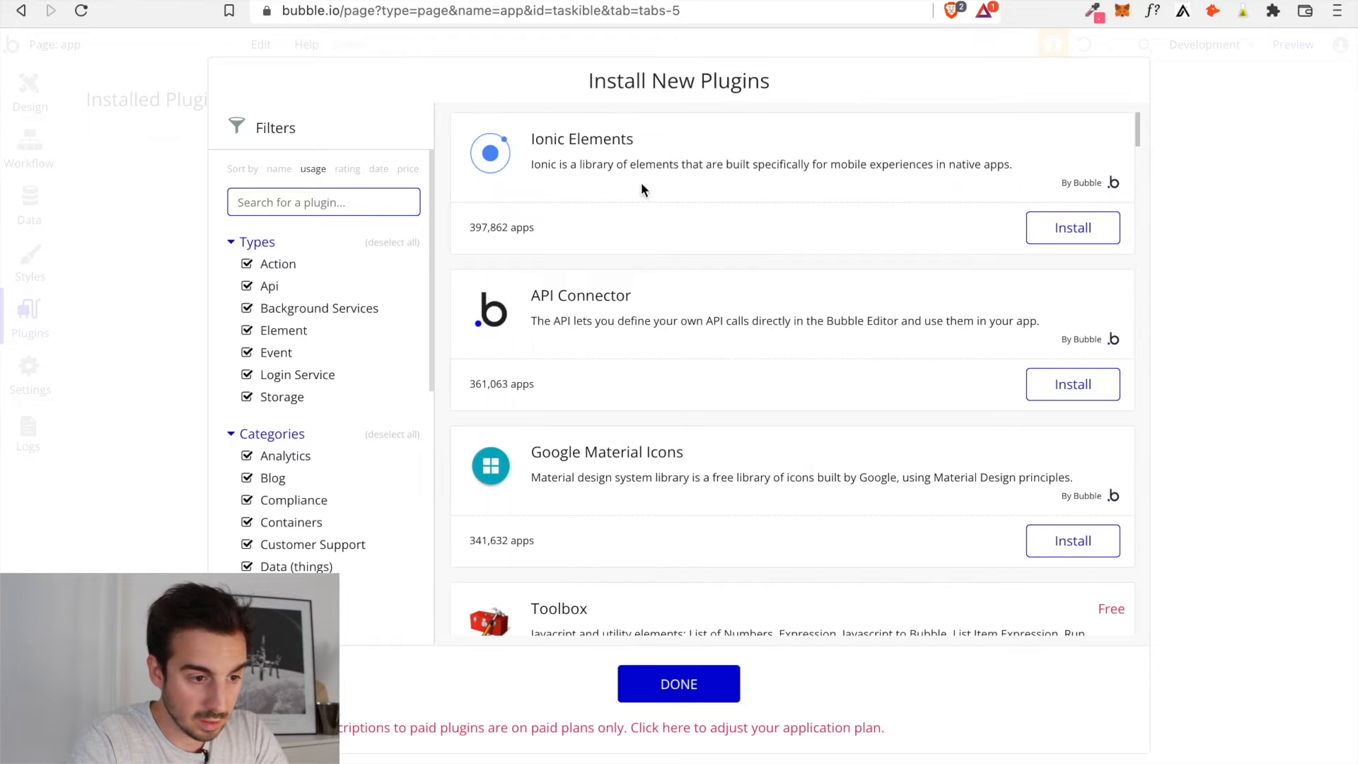
scroll(646, 338, "down", 2)
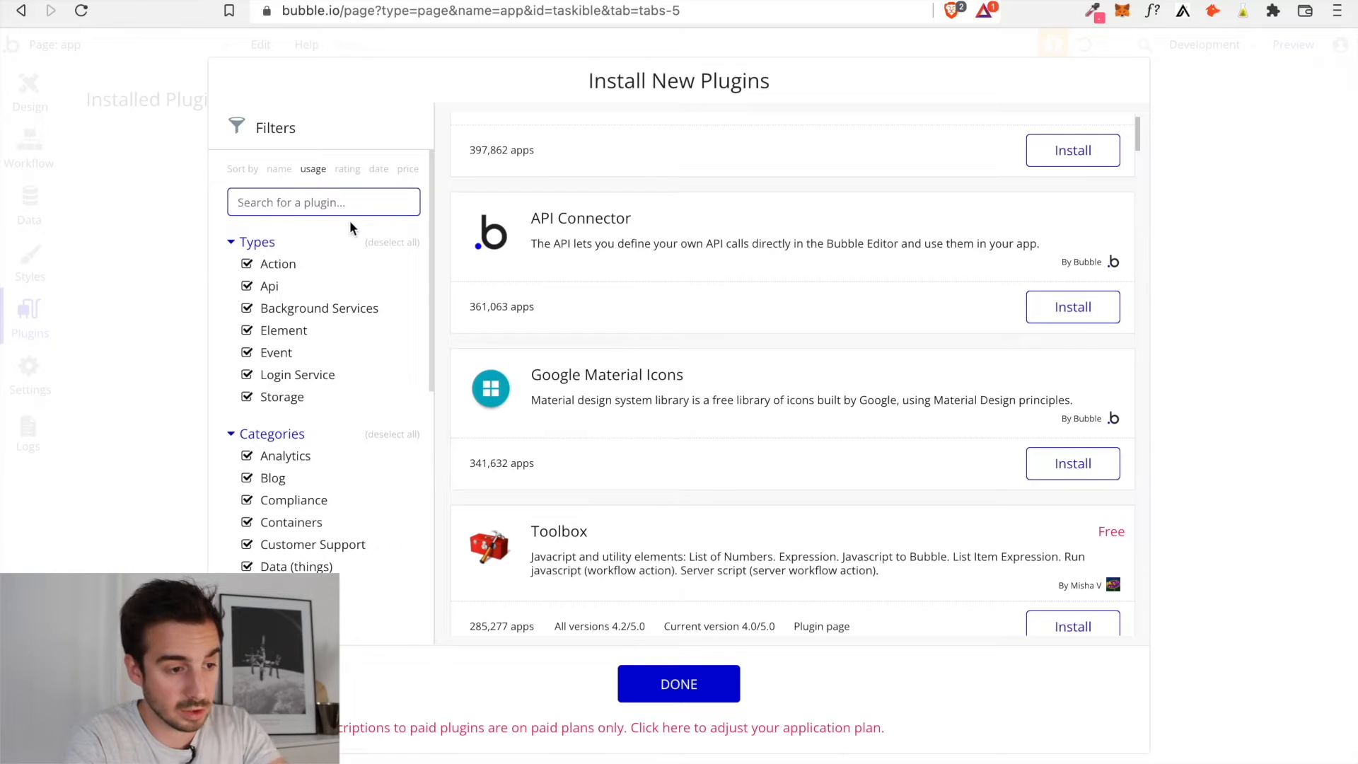
left_click(1073, 463)
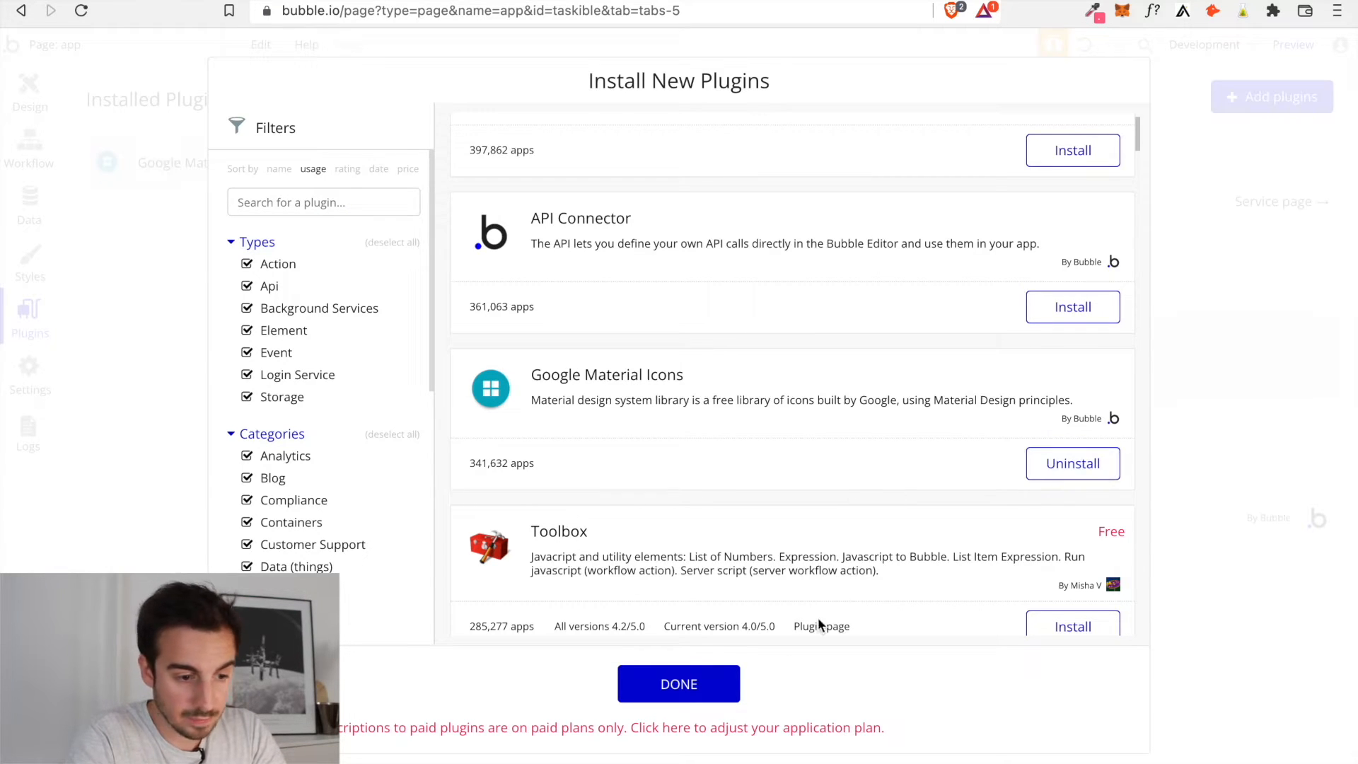
left_click(700, 684)
left_click(39, 106)
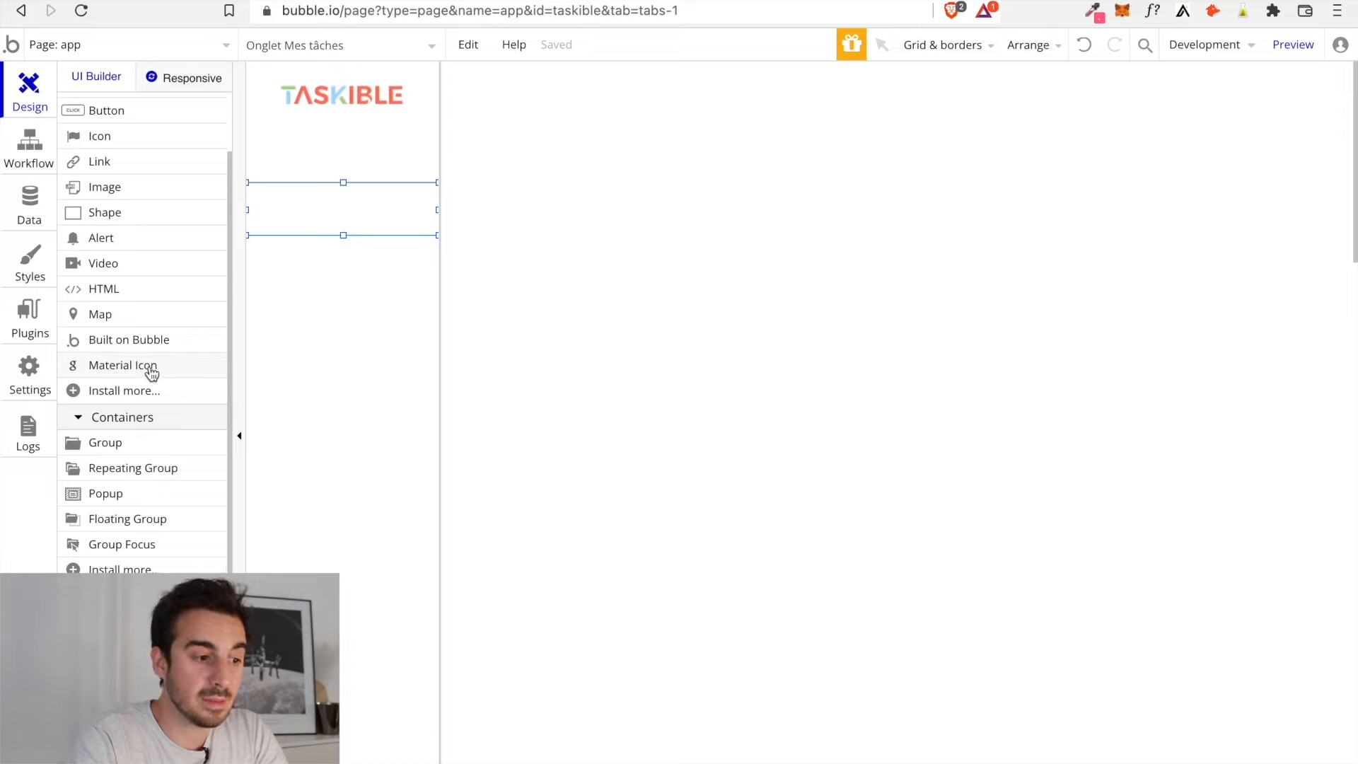
Place a Material Icon near the left edge of the "Onglet Mes tâches" group, sized 25 by 25 at X 27, Y 15
left_click_drag(101, 373, 310, 228)
left_click_drag(346, 273, 302, 224)
left_click(959, 485)
type("25")
key("Tab")
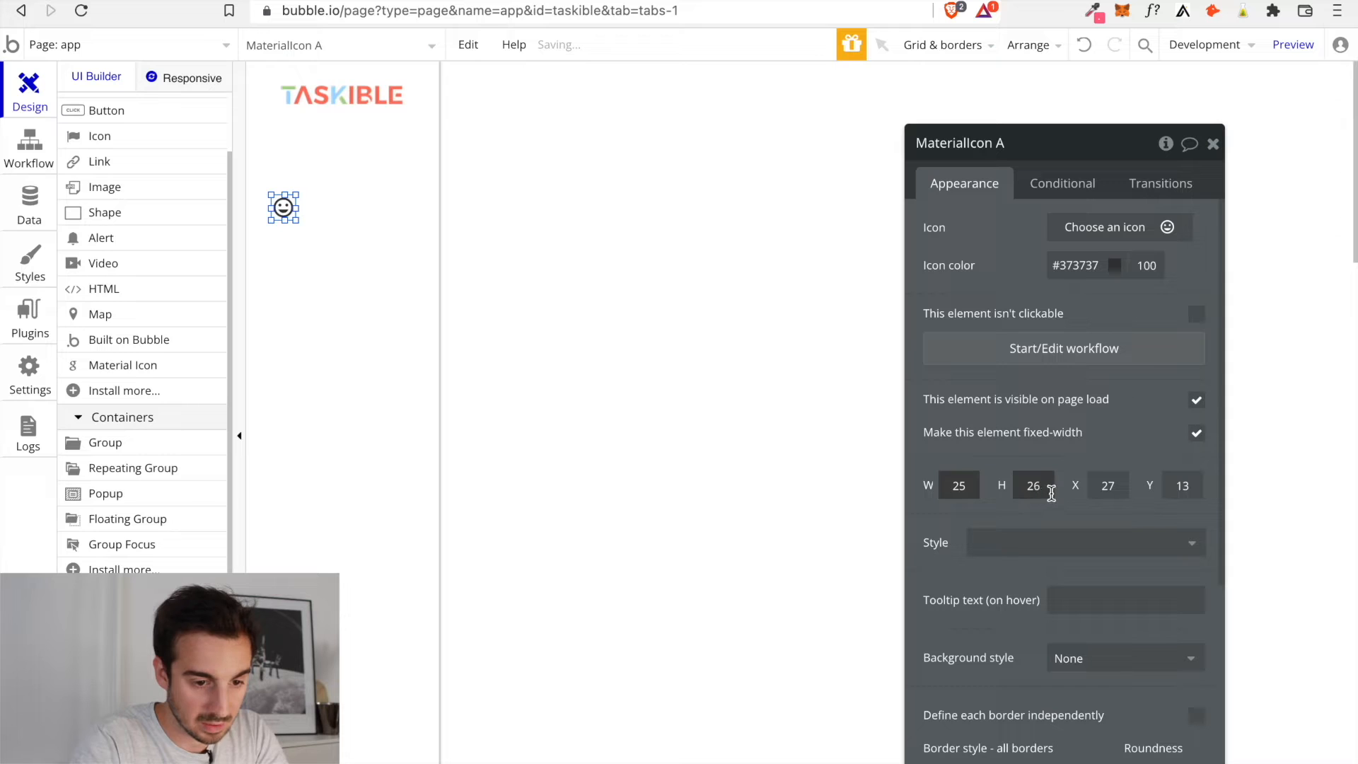
type("25")
left_click(1107, 435)
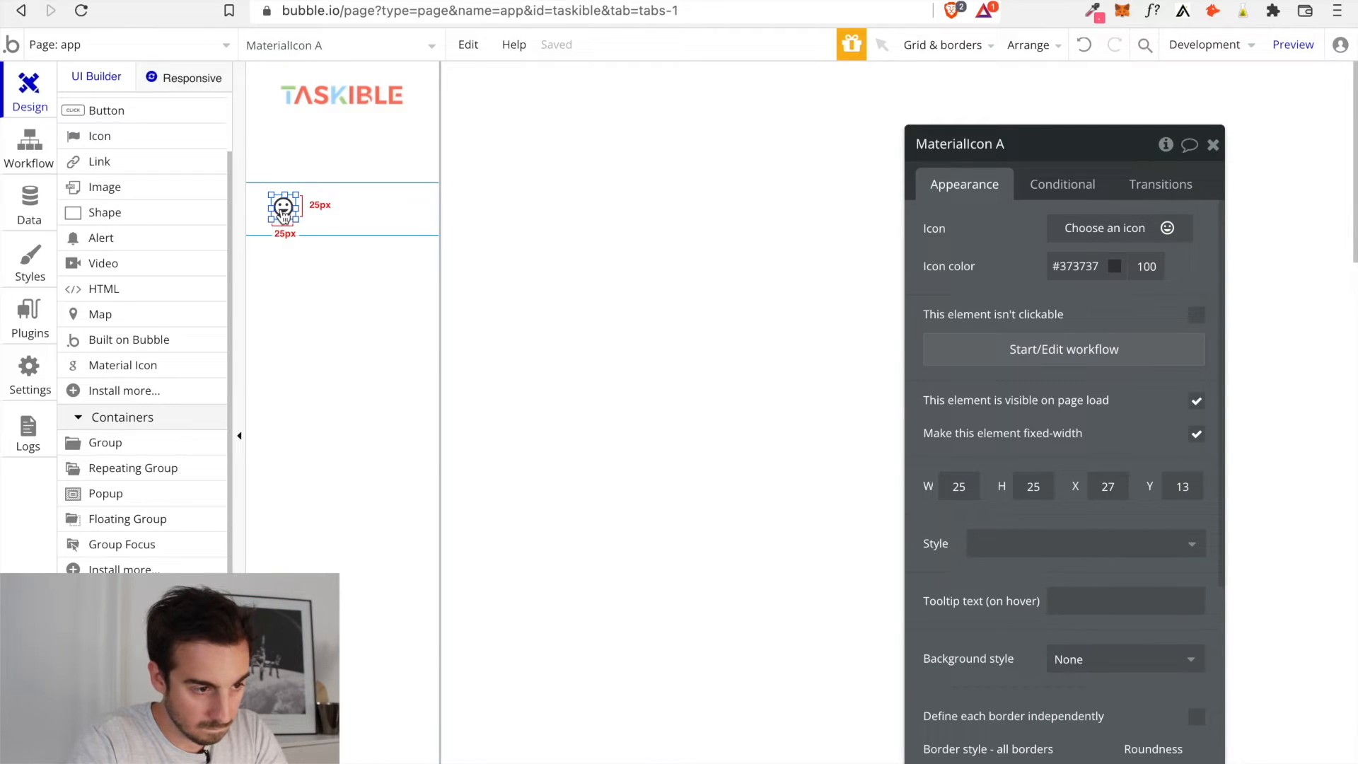
left_click_drag(283, 212, 282, 215)
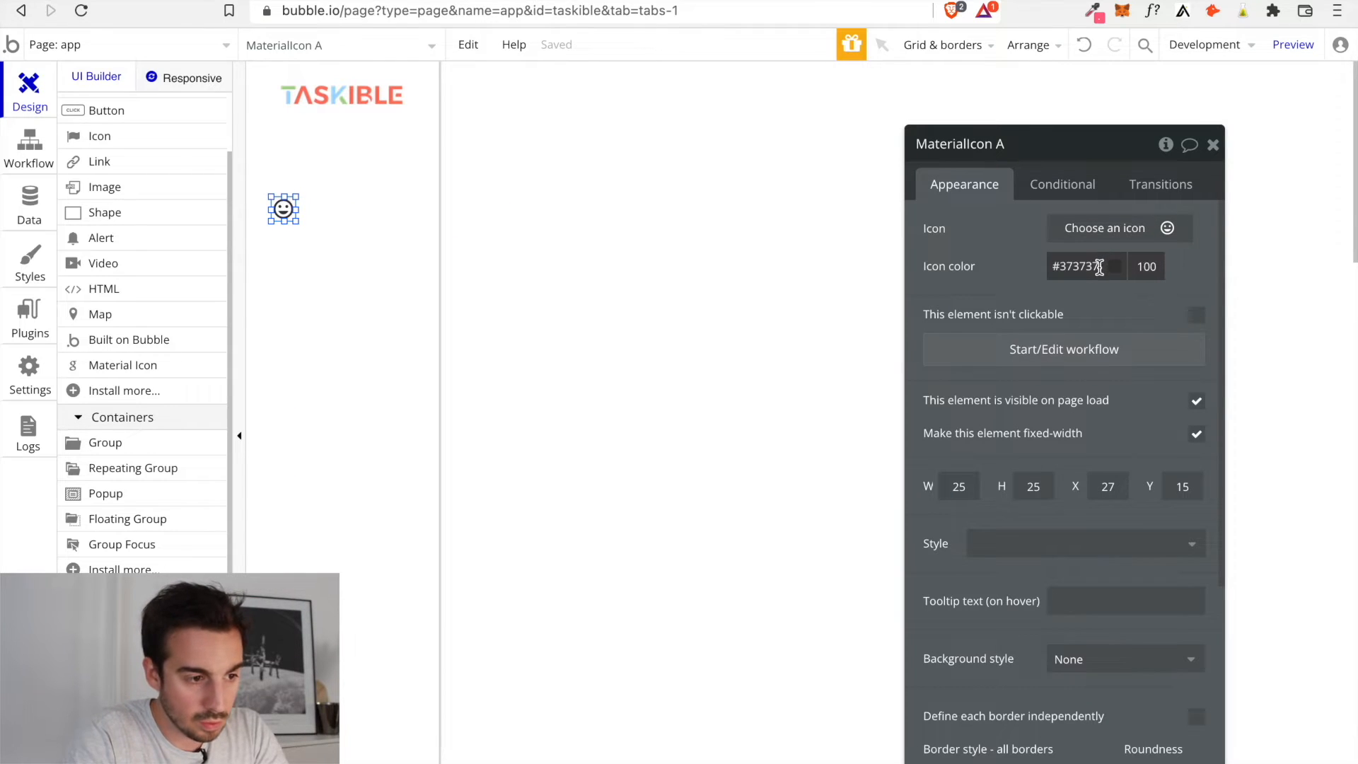
Change the Material Icon's symbol to the outlined check circle (check_circle_outline)
left_click(1109, 233)
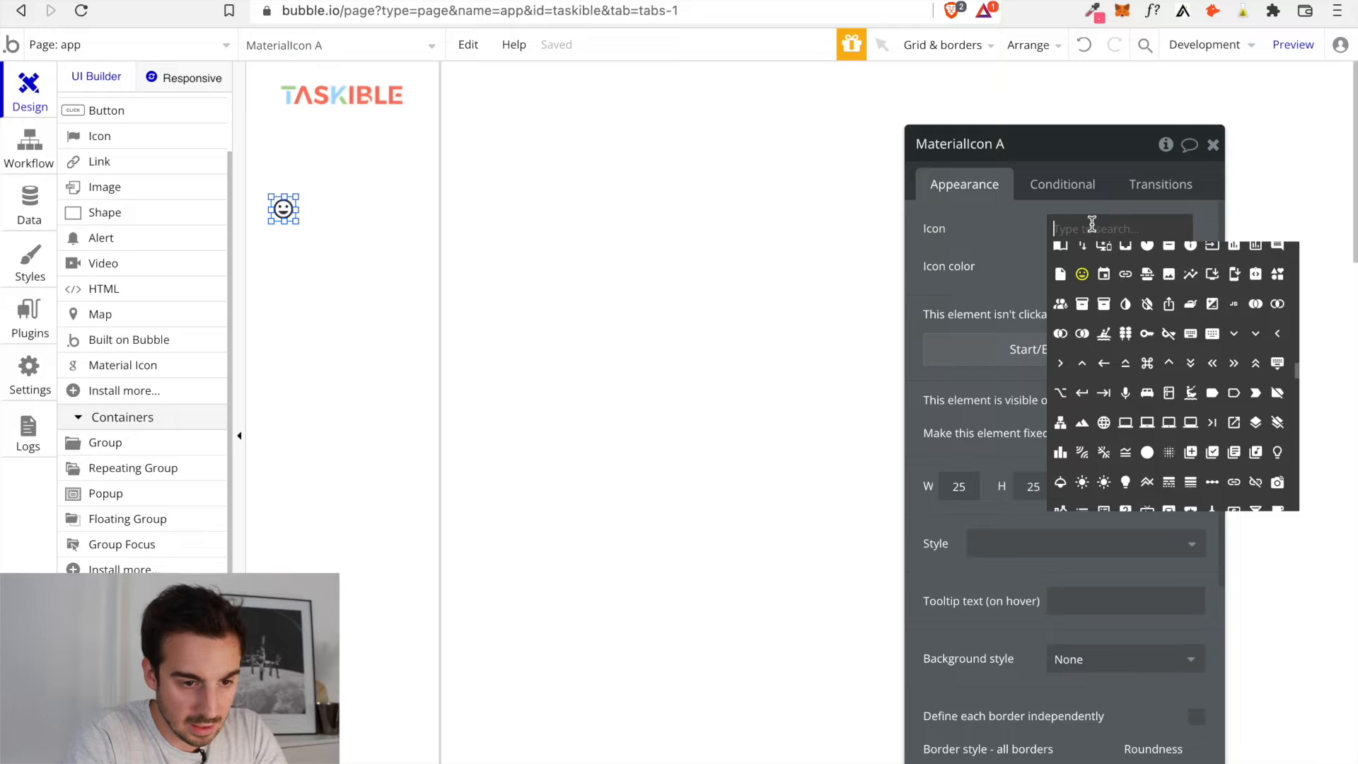
type("tick")
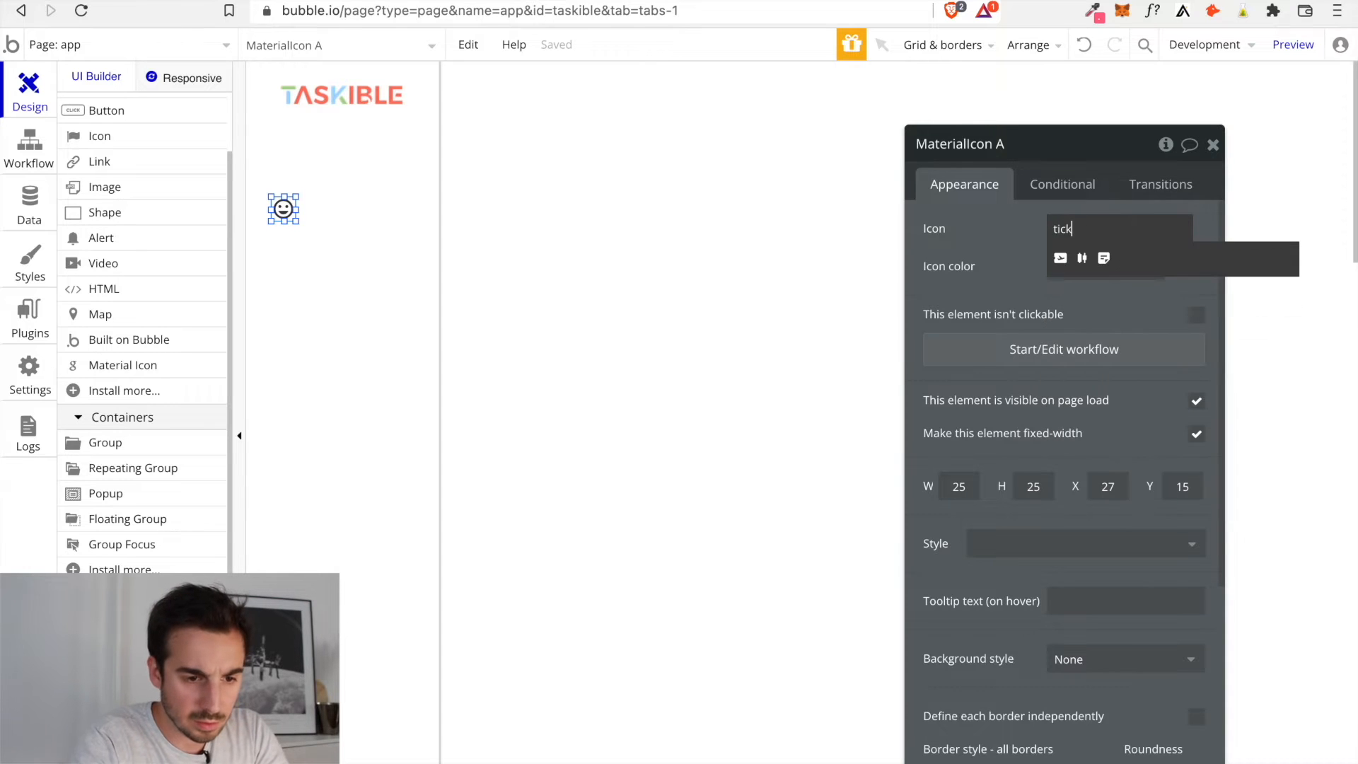
key("BackSpace")
key("BackSpace")
key("BackSpace")
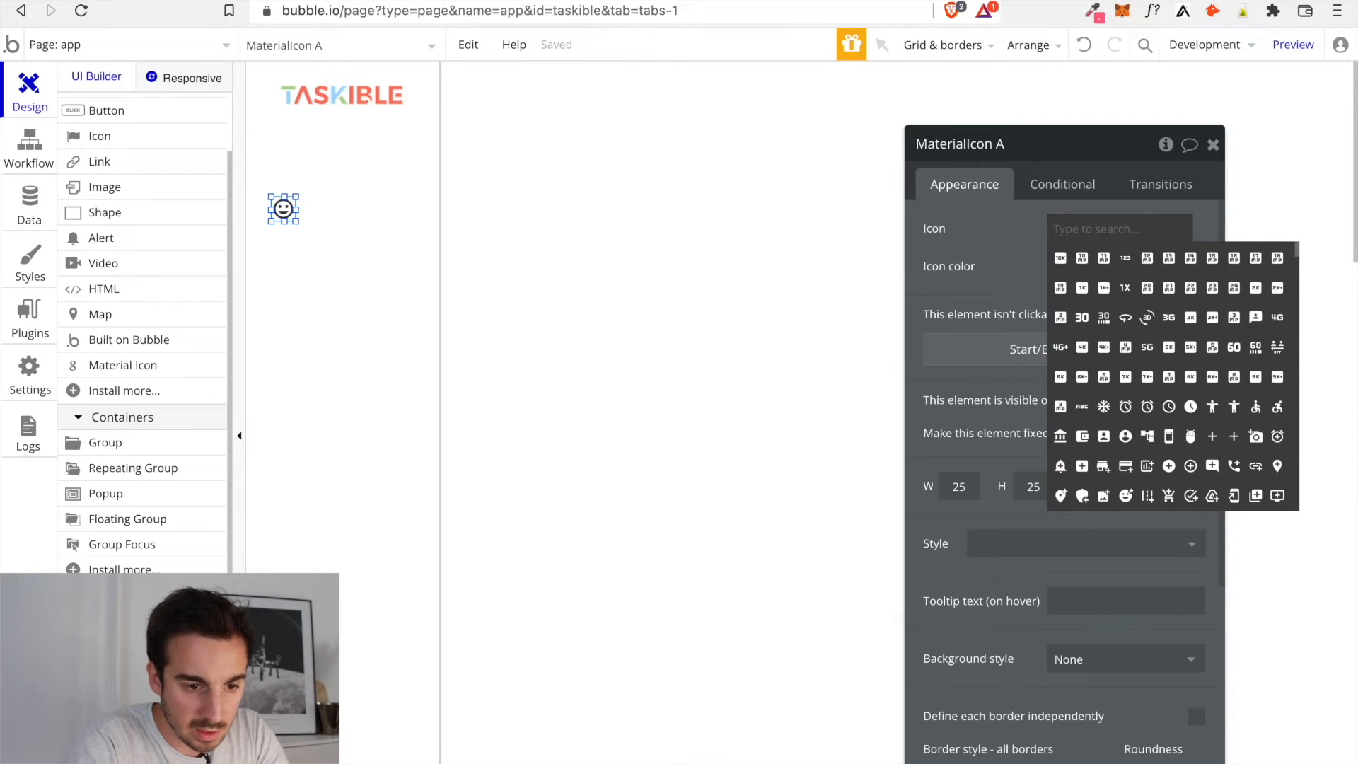
scroll(1193, 391, "down", 1)
scroll(1193, 390, "down", 2)
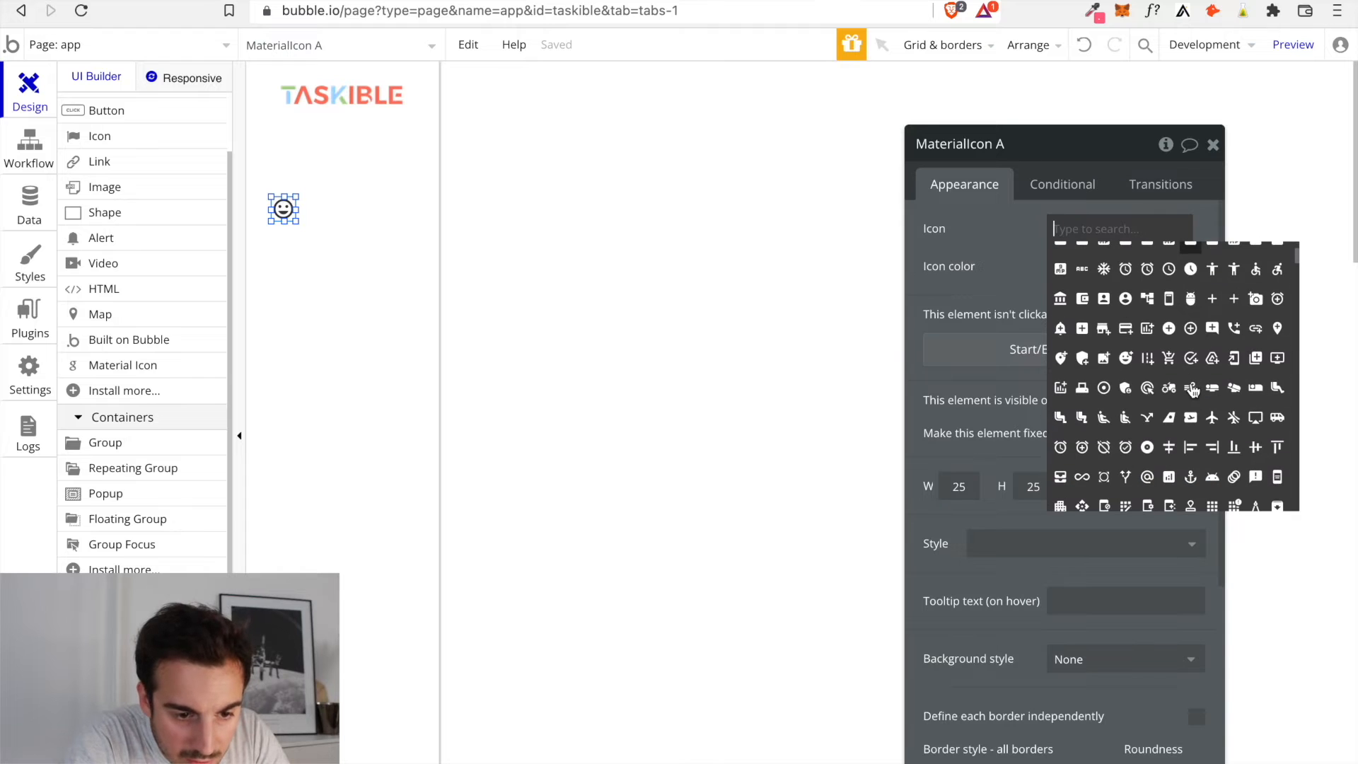
scroll(1211, 424, "down", 2)
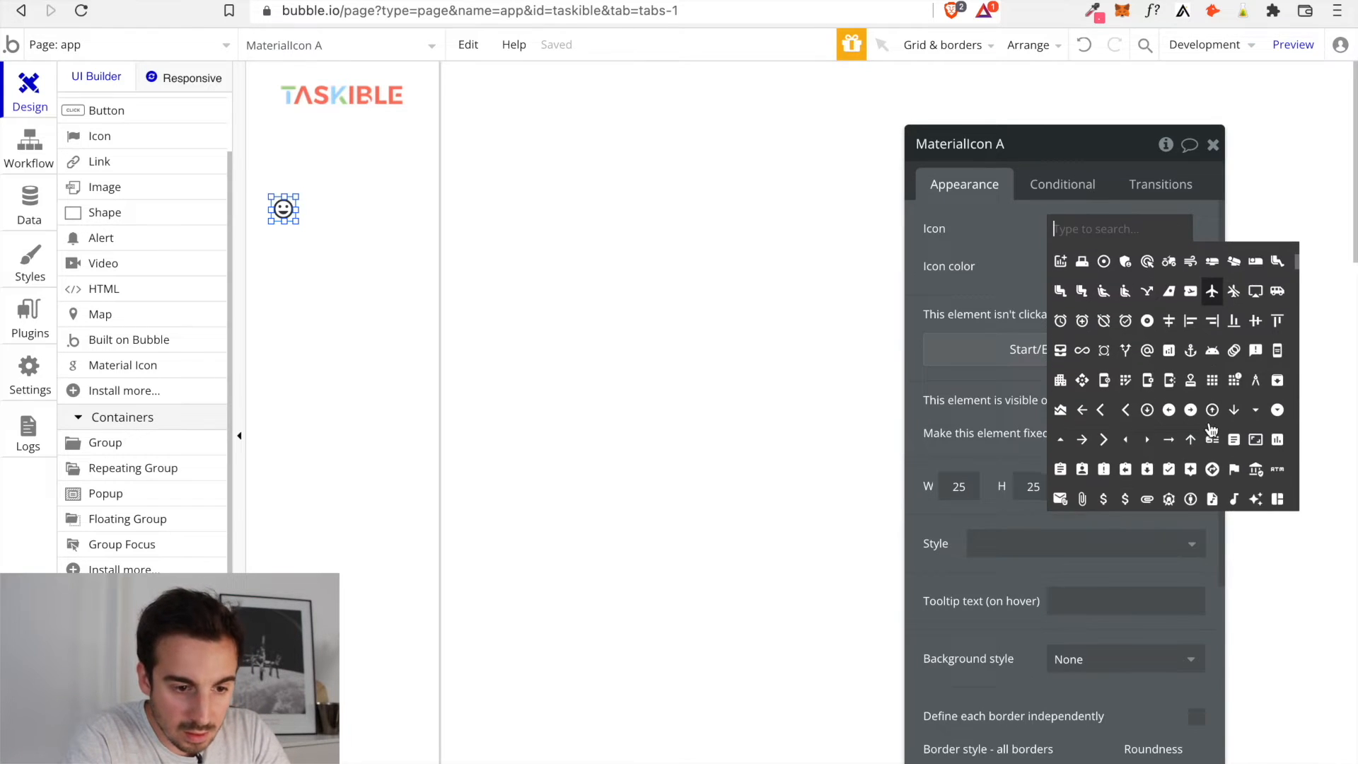
scroll(1208, 388, "down", 4)
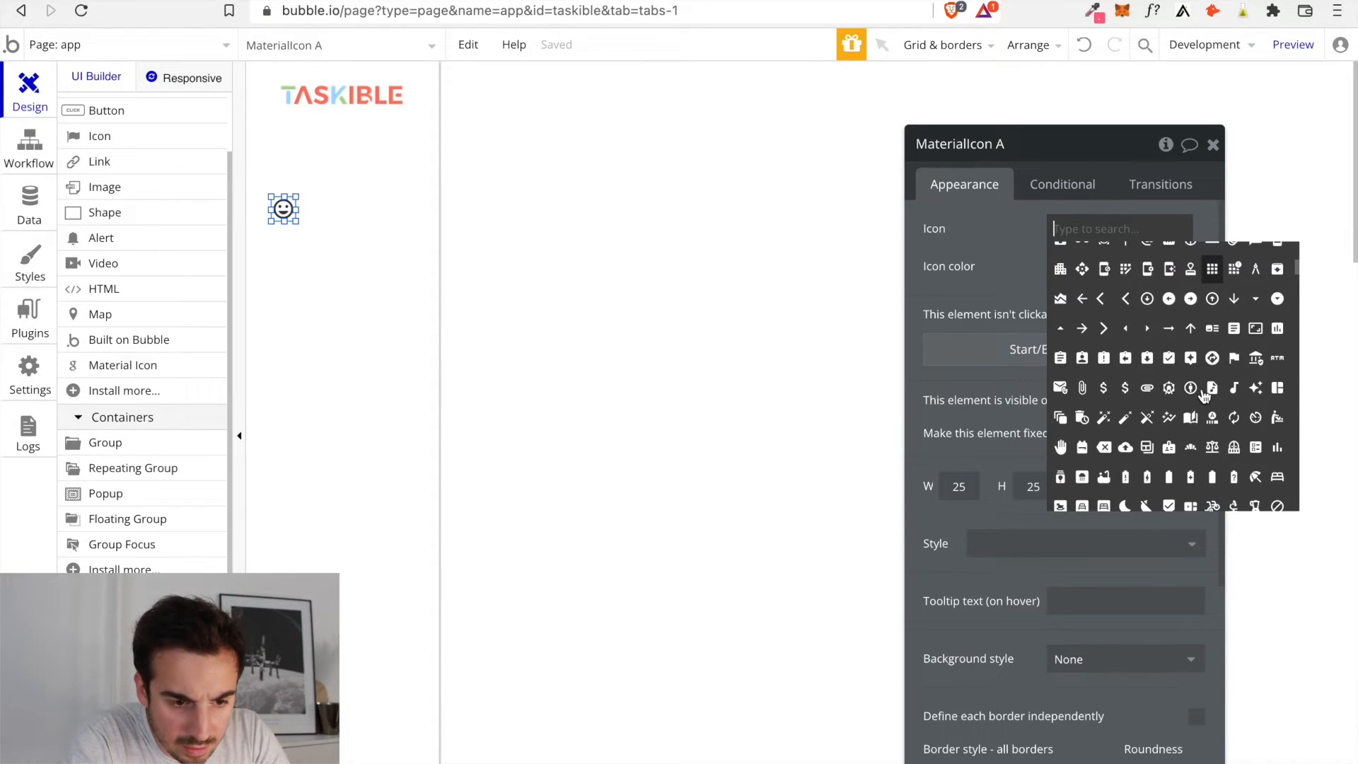
scroll(1211, 393, "down", 4)
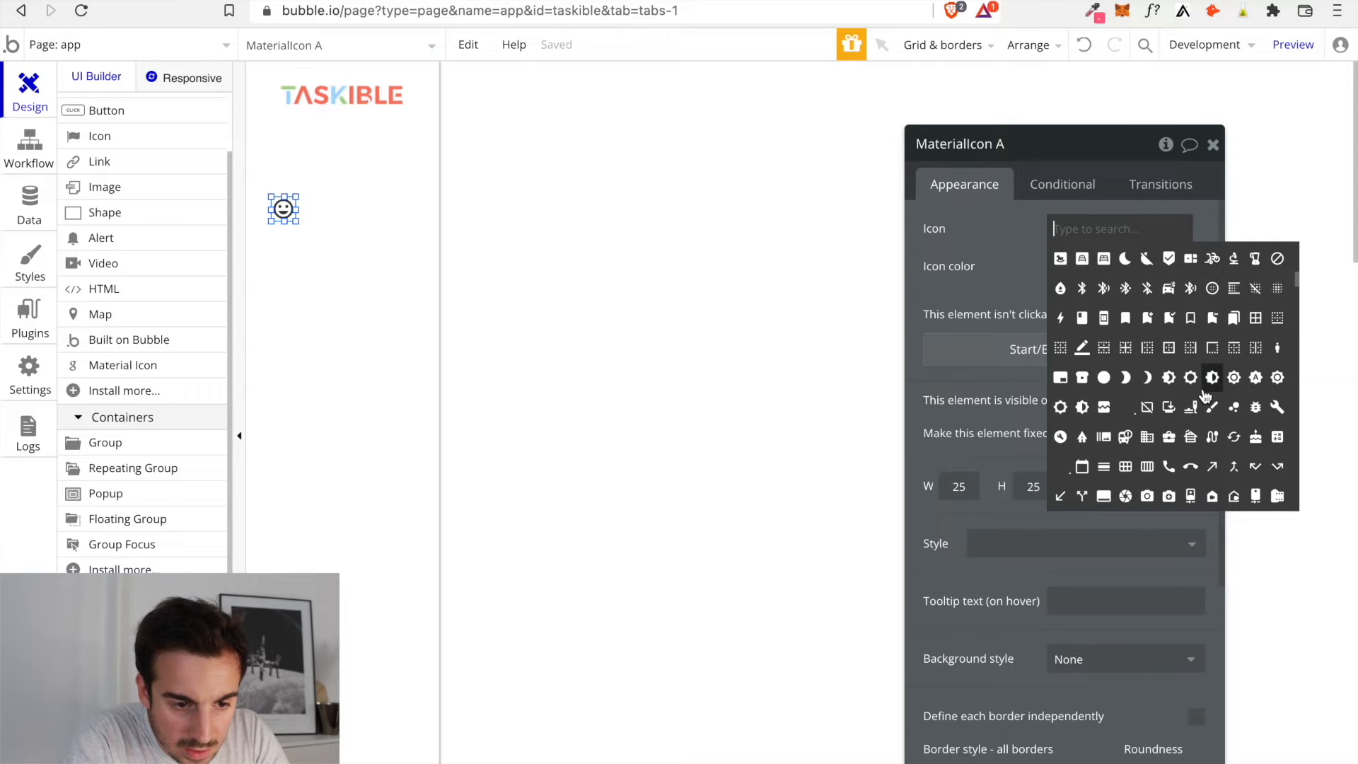
scroll(1204, 394, "down", 3)
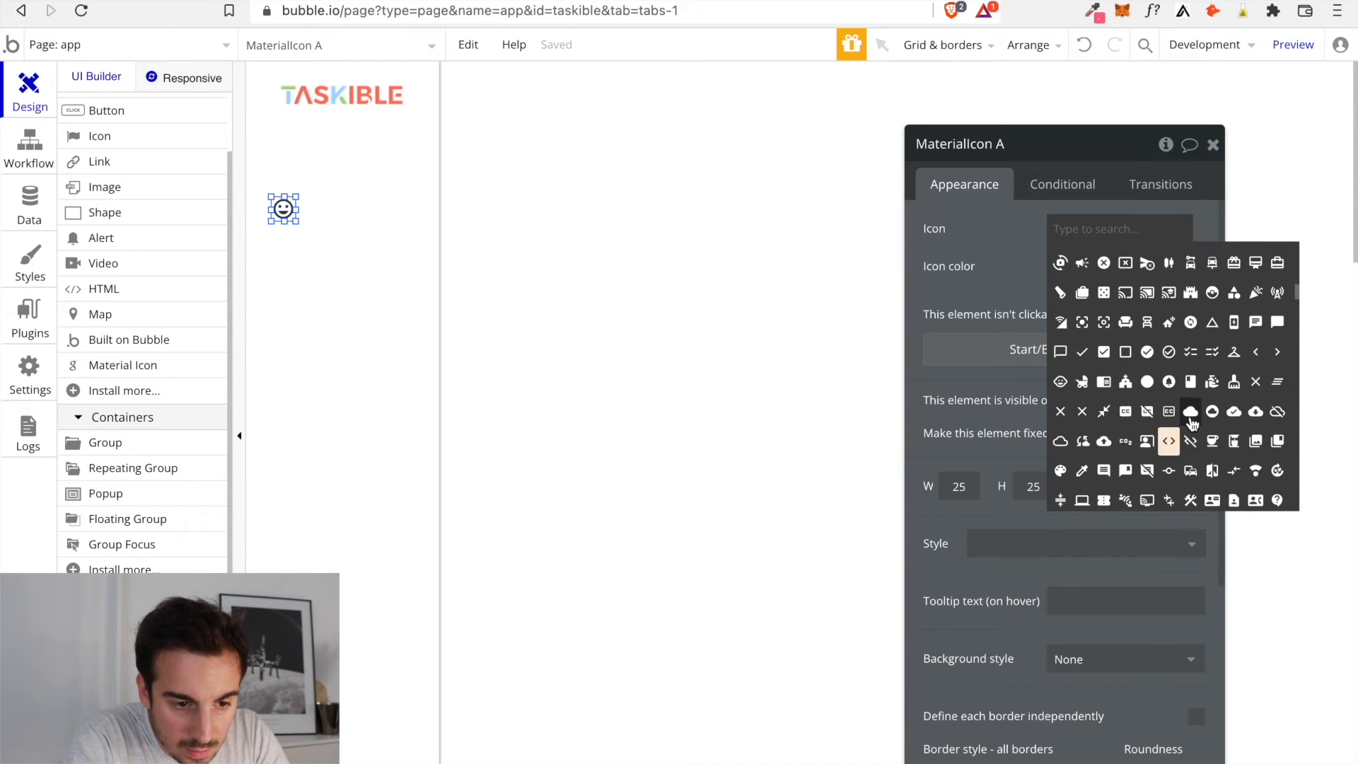
left_click(1170, 368)
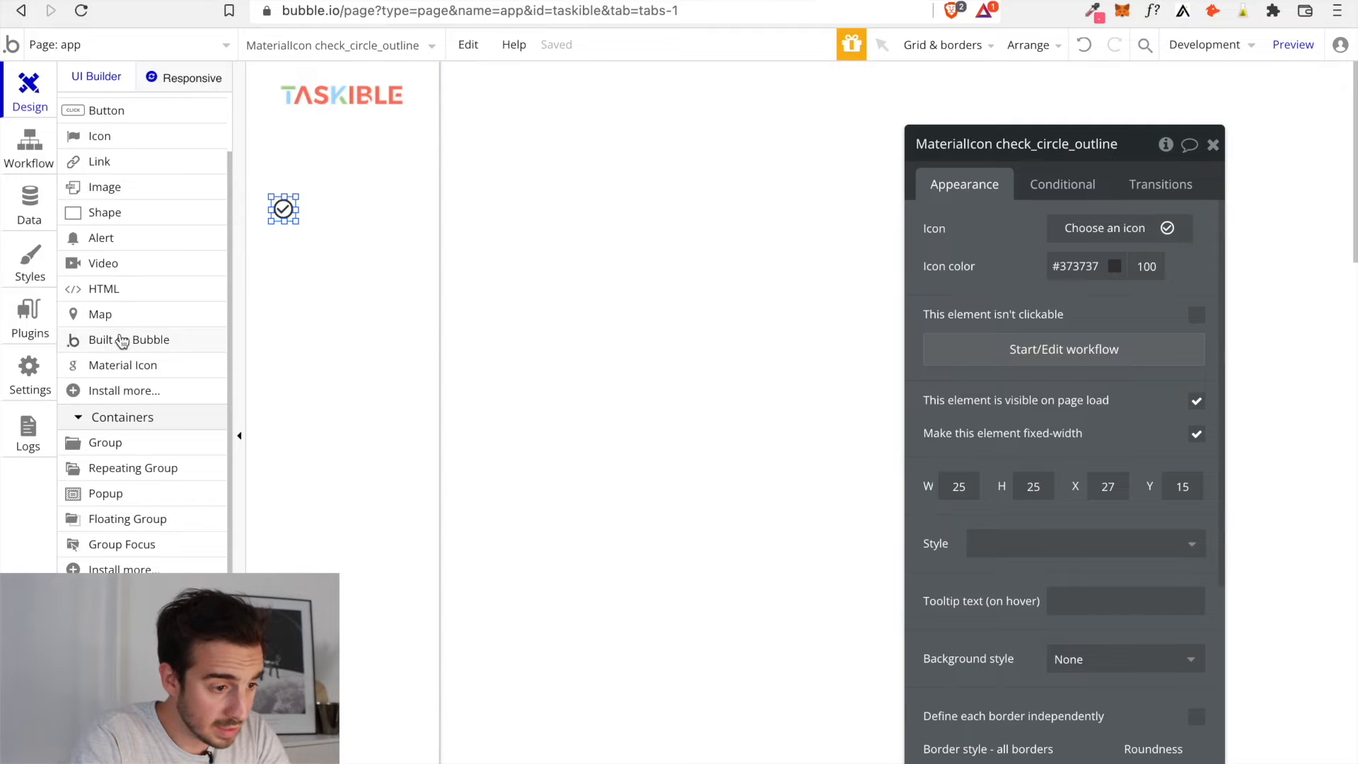
Add a "Mes tâches" text about 114 by 28 px beside the check icon and align it at X 64, Y 15
scroll(117, 194, "up", 1)
left_click(106, 164)
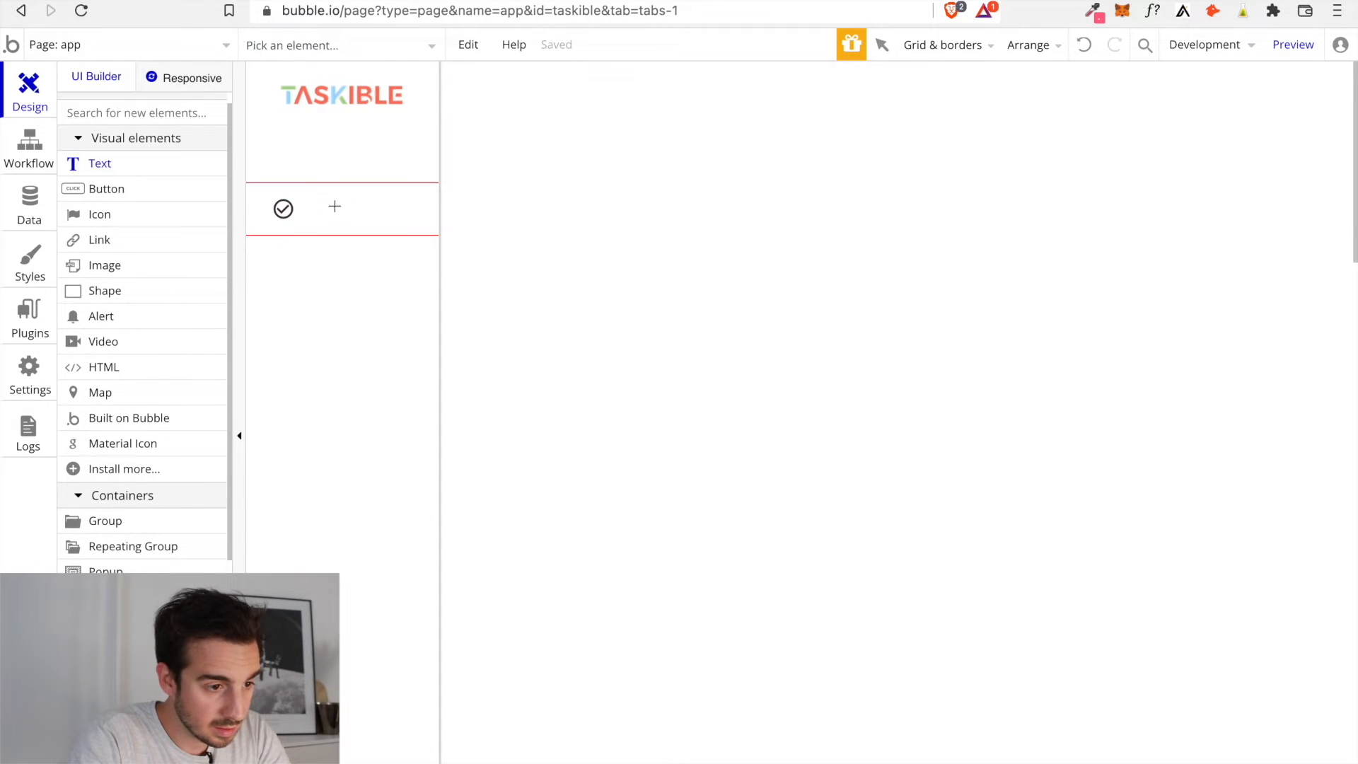
left_click_drag(311, 194, 422, 224)
type("Mes tâches")
left_click(1003, 284)
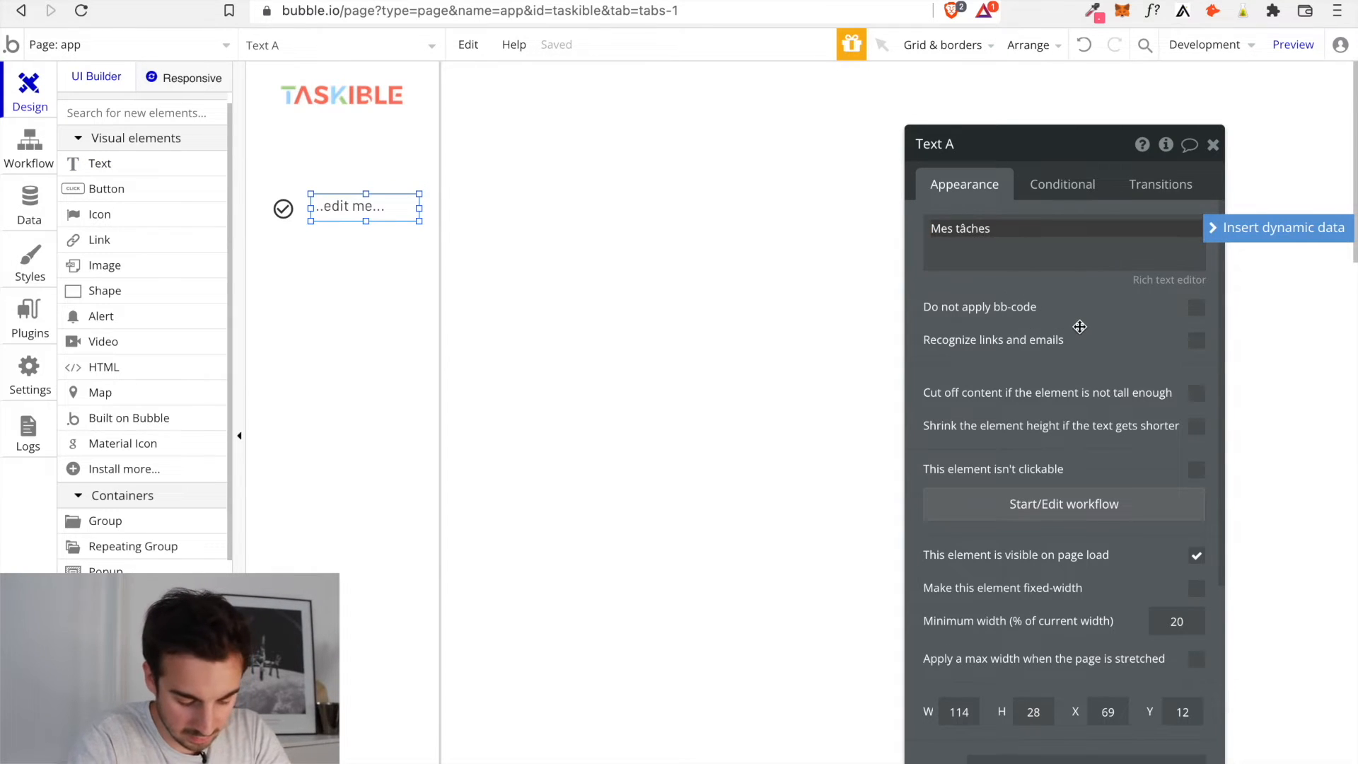
scroll(1074, 333, "down", 3)
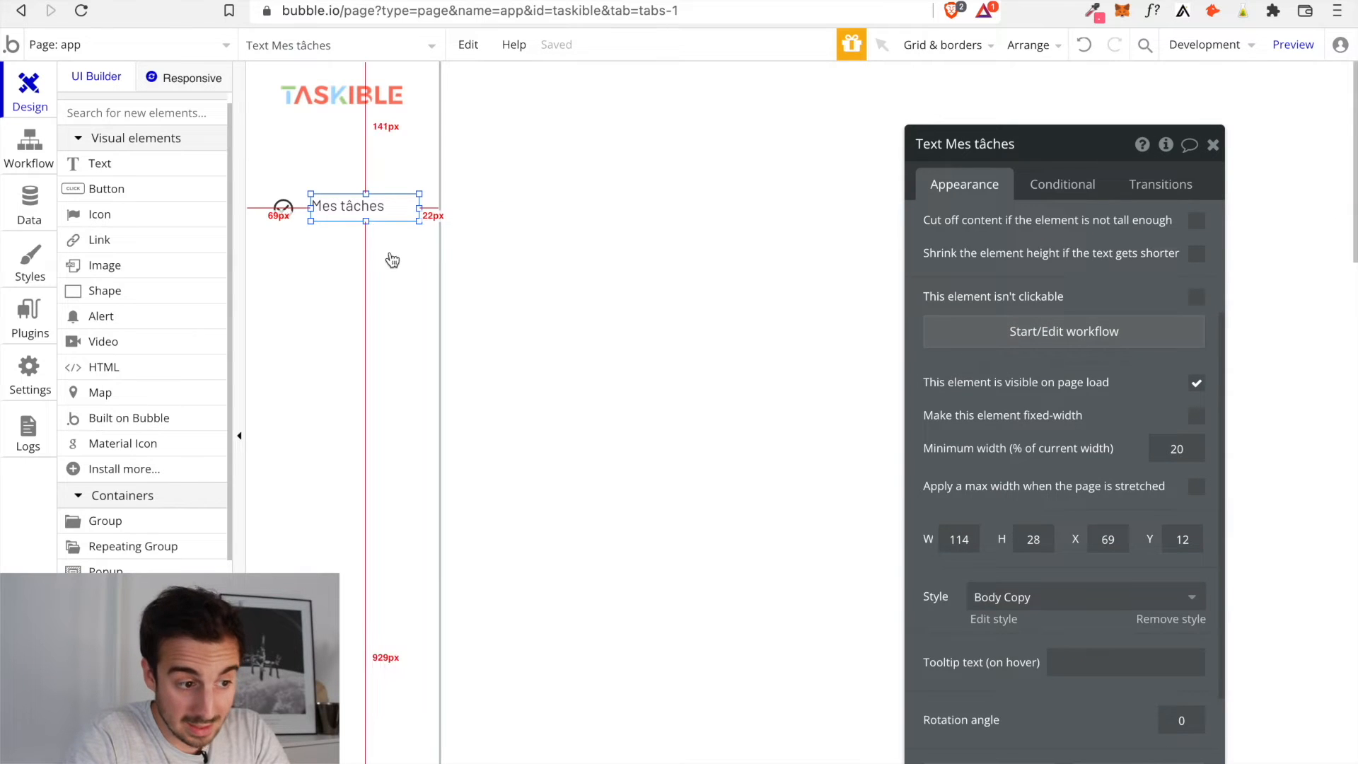
left_click_drag(350, 210, 346, 210)
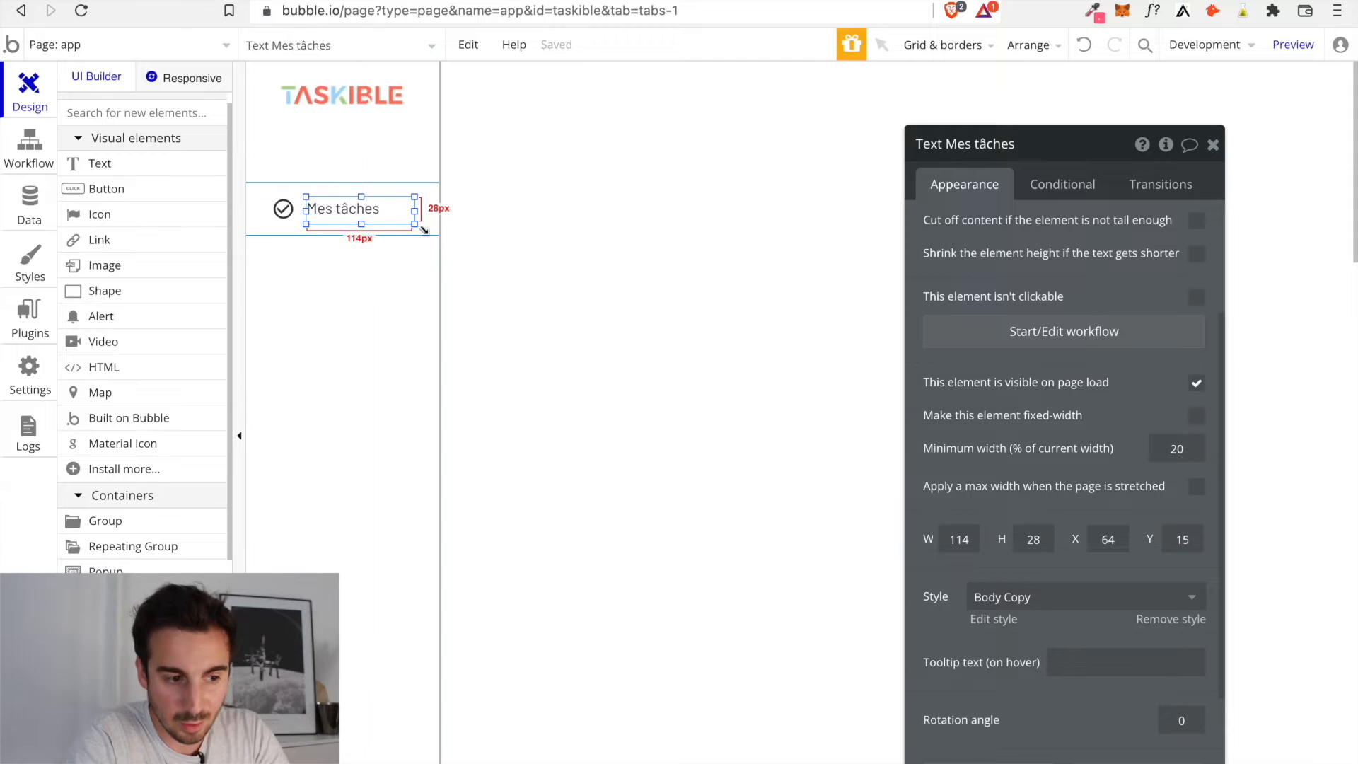
Remove the Body Copy style from the "Mes tâches" text and set its font to Poppins (500)
scroll(1012, 494, "down", 2)
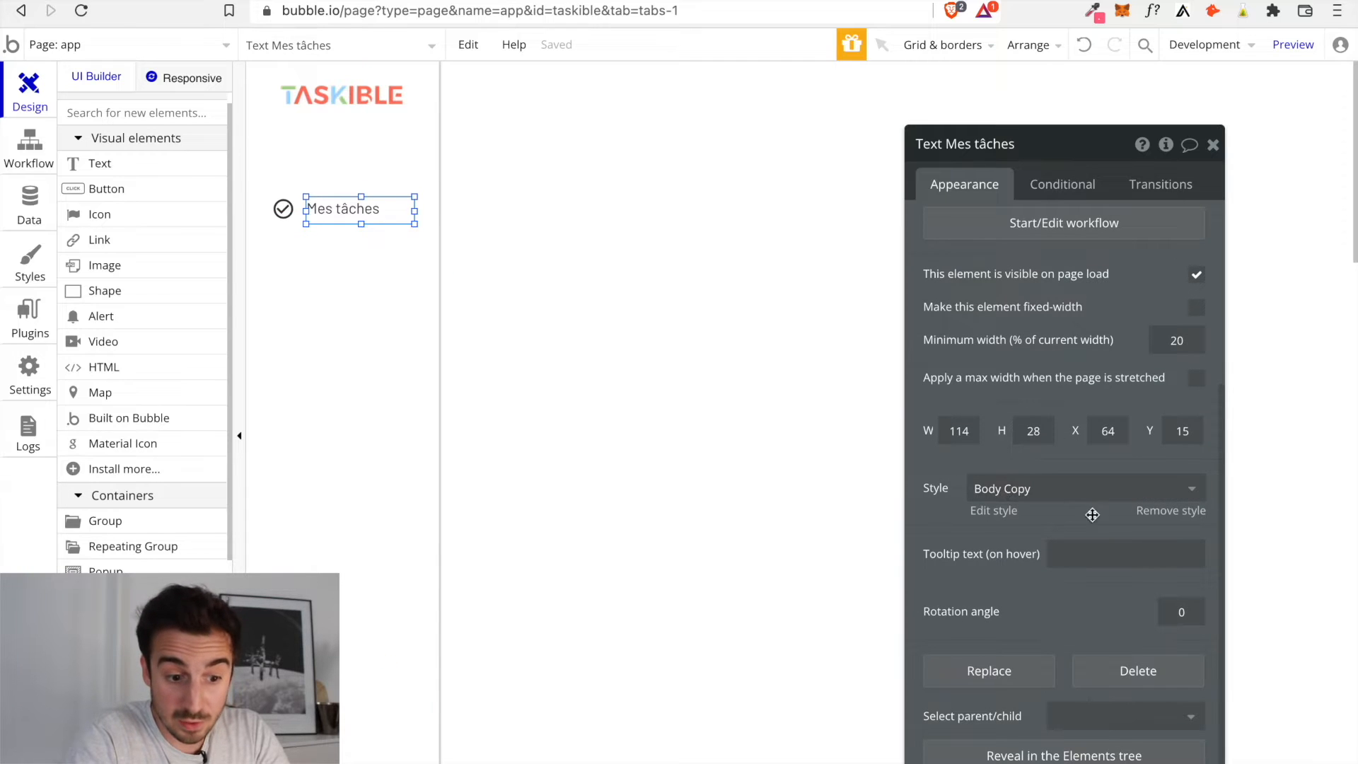
left_click(1171, 519)
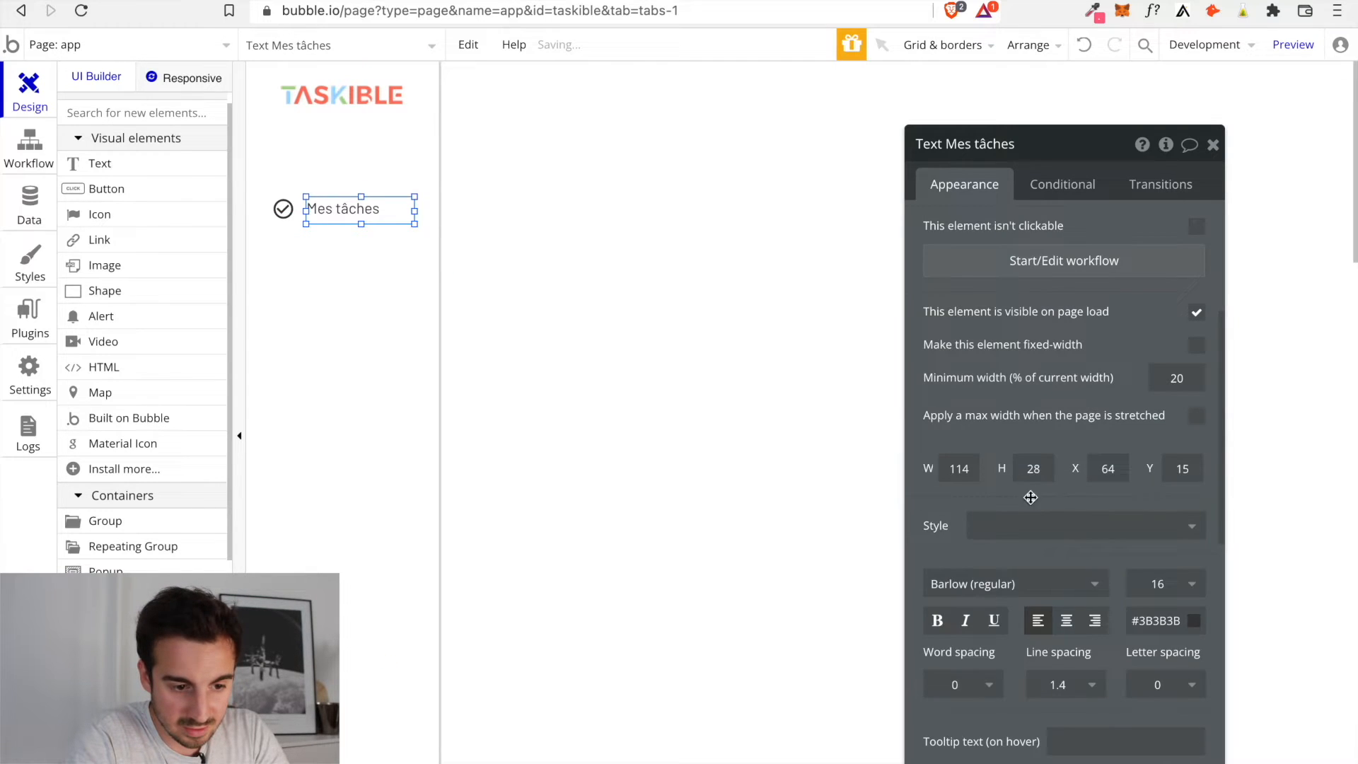
scroll(1057, 495, "down", 2)
left_click(1059, 487)
type("Poppins")
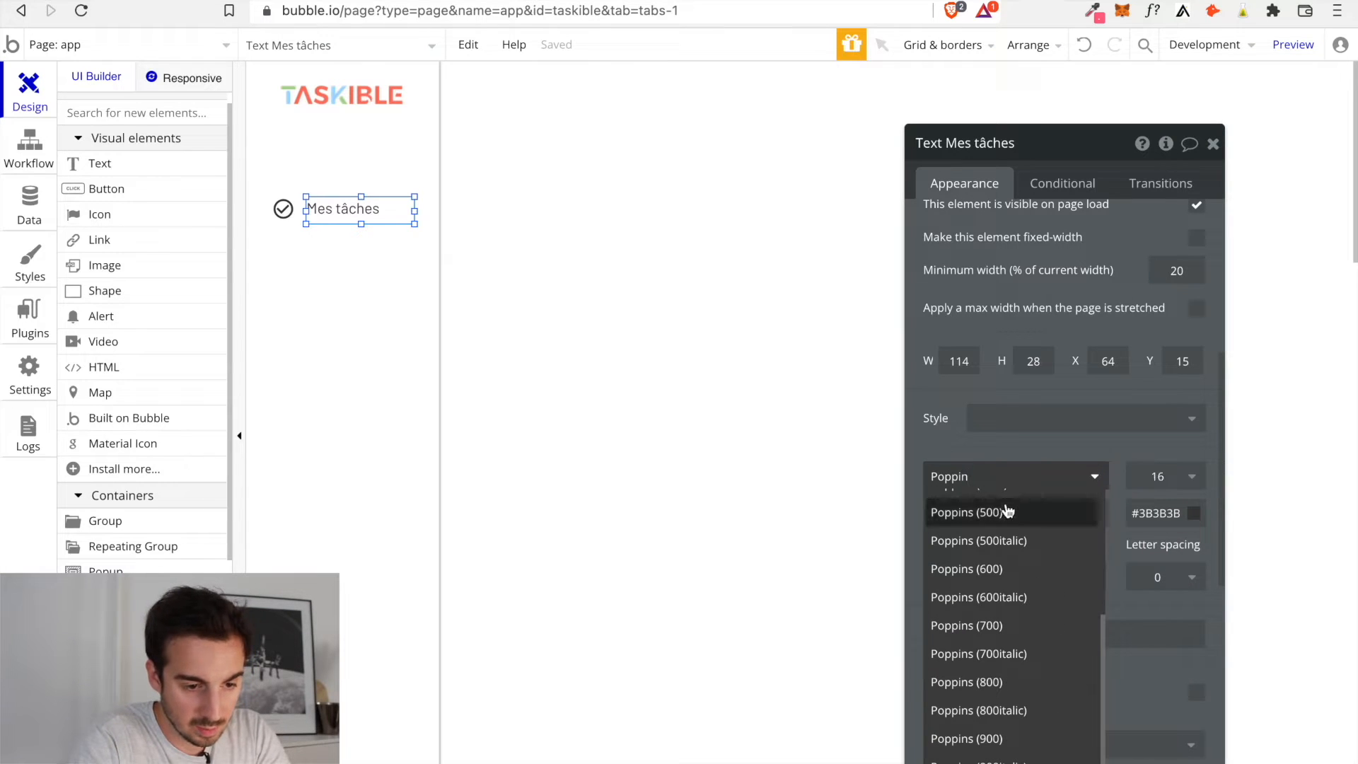
left_click(1003, 514)
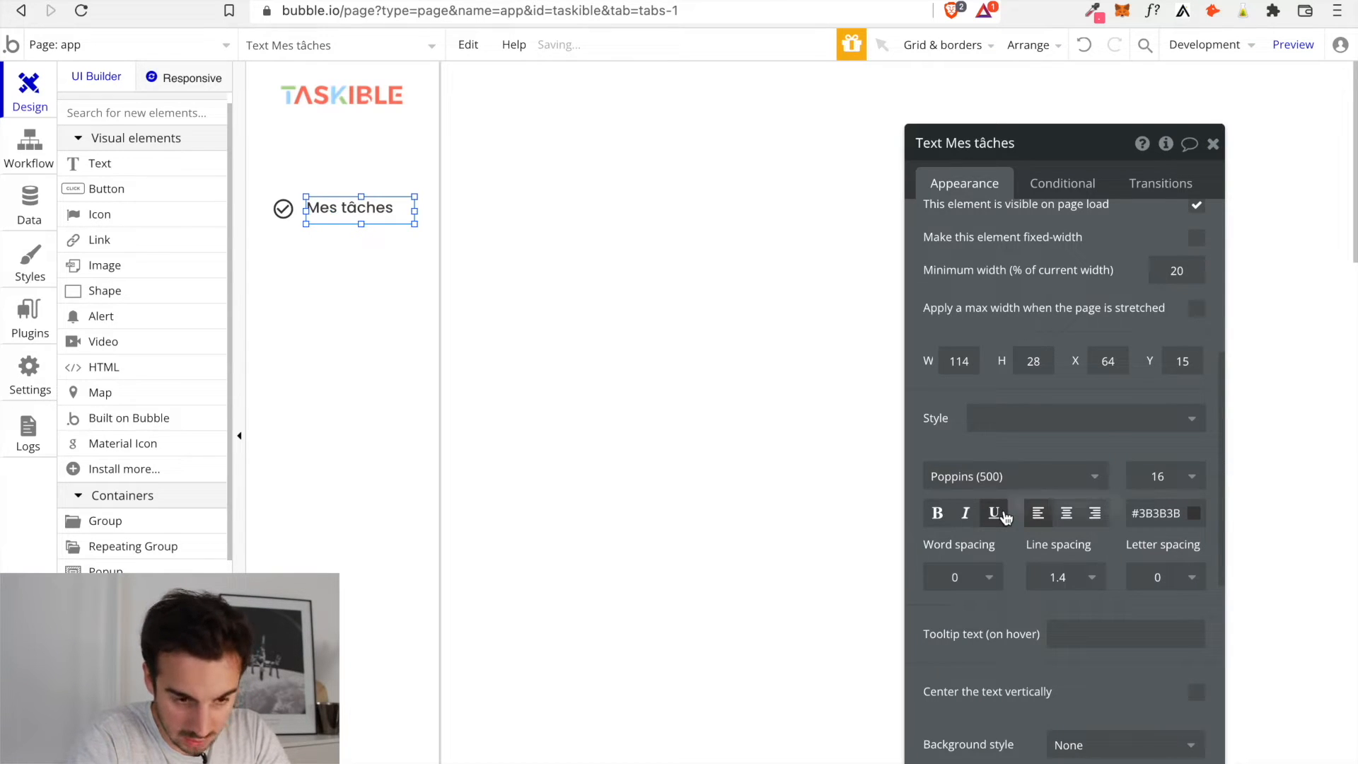
Set the font color of the "Mes tâches" text to #50515A
left_click(1165, 475)
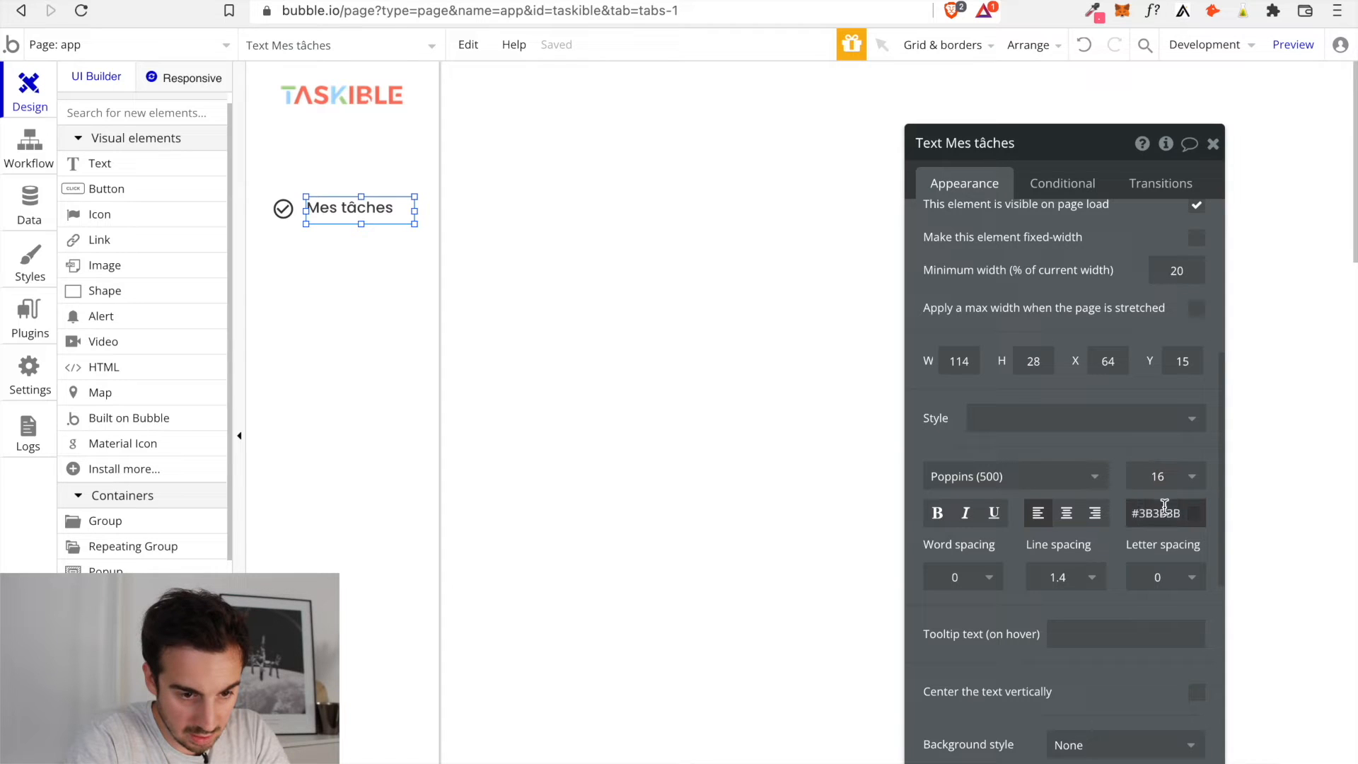
left_click(1163, 509)
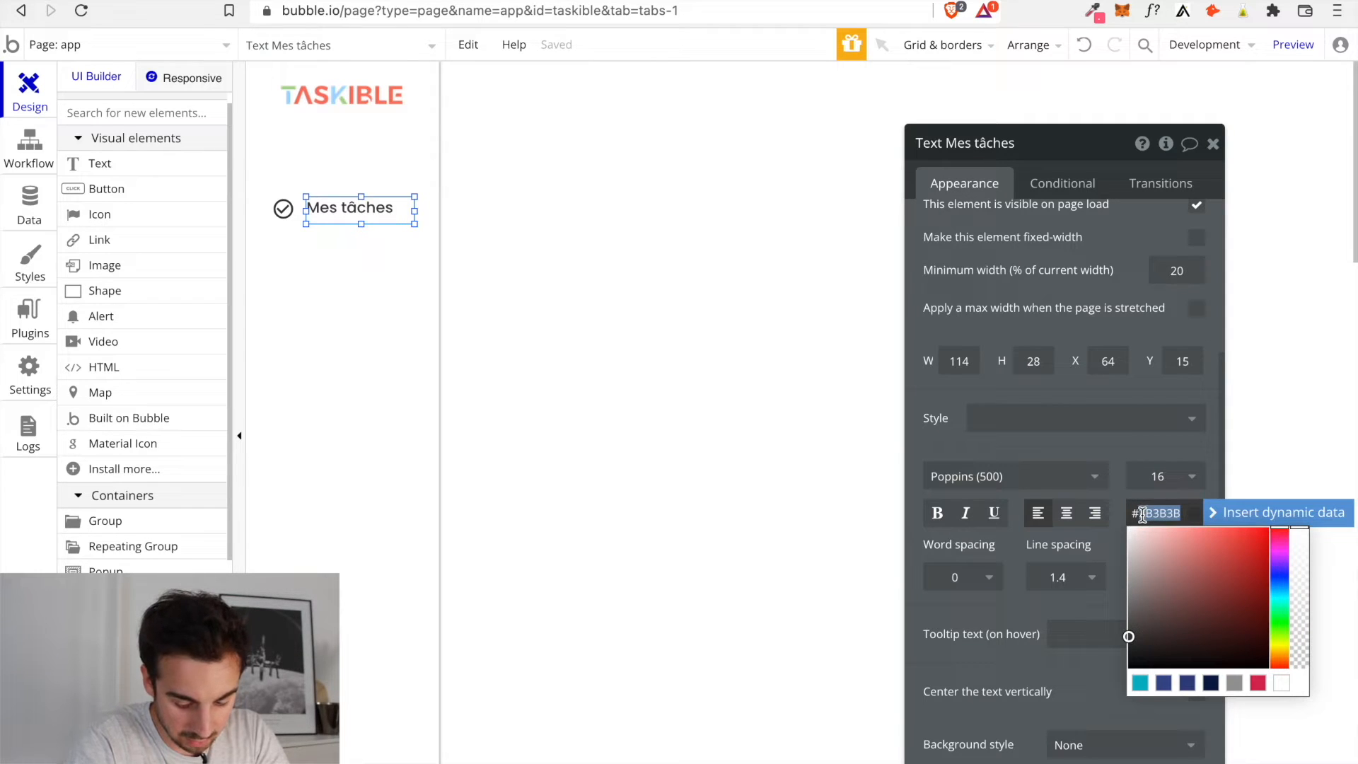
type("505")
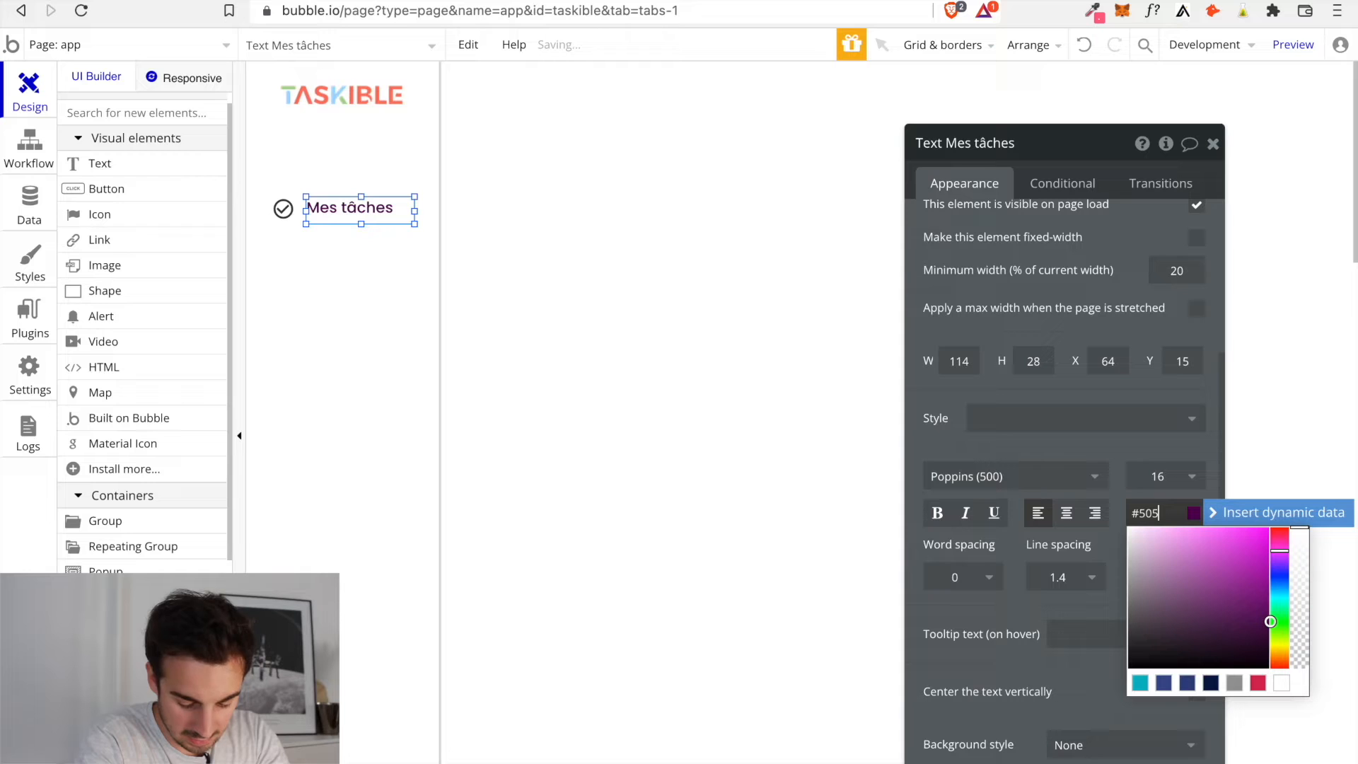
type("15A")
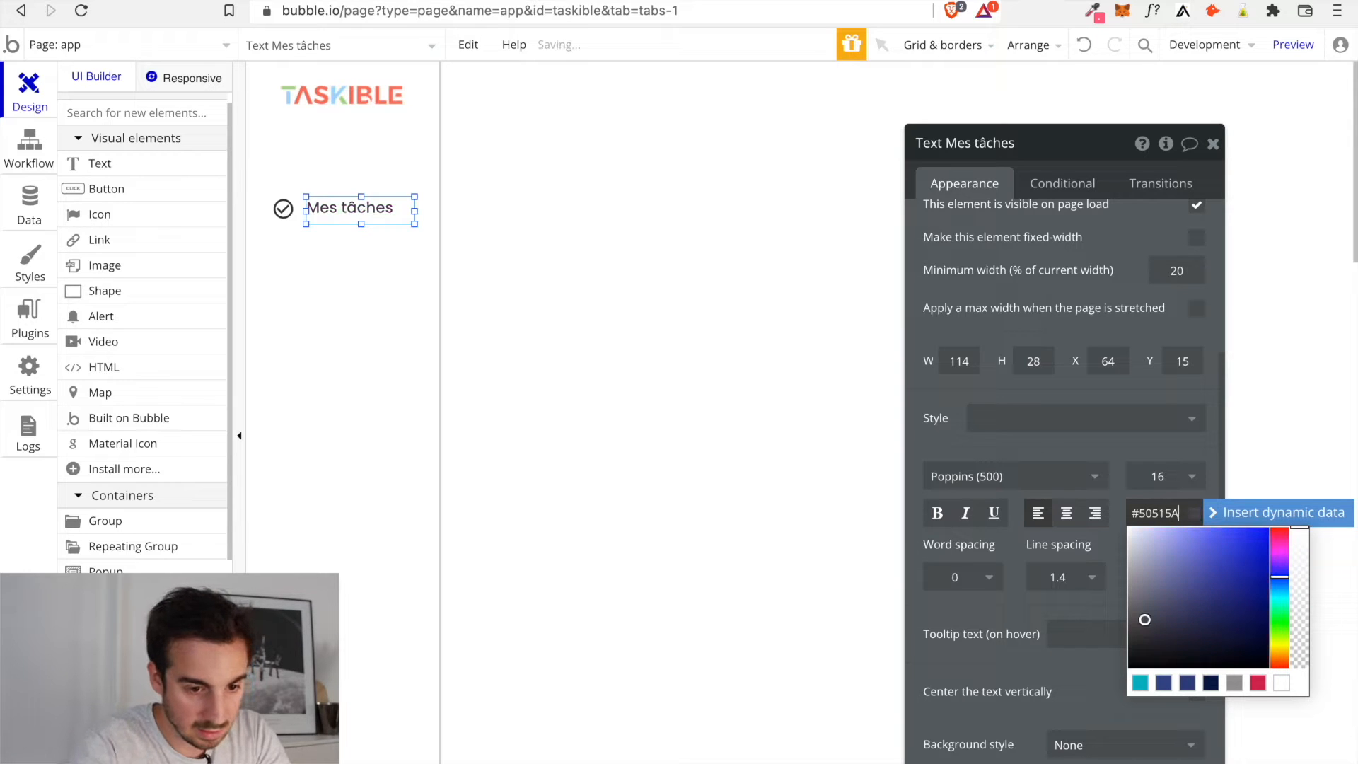
left_click(1121, 460)
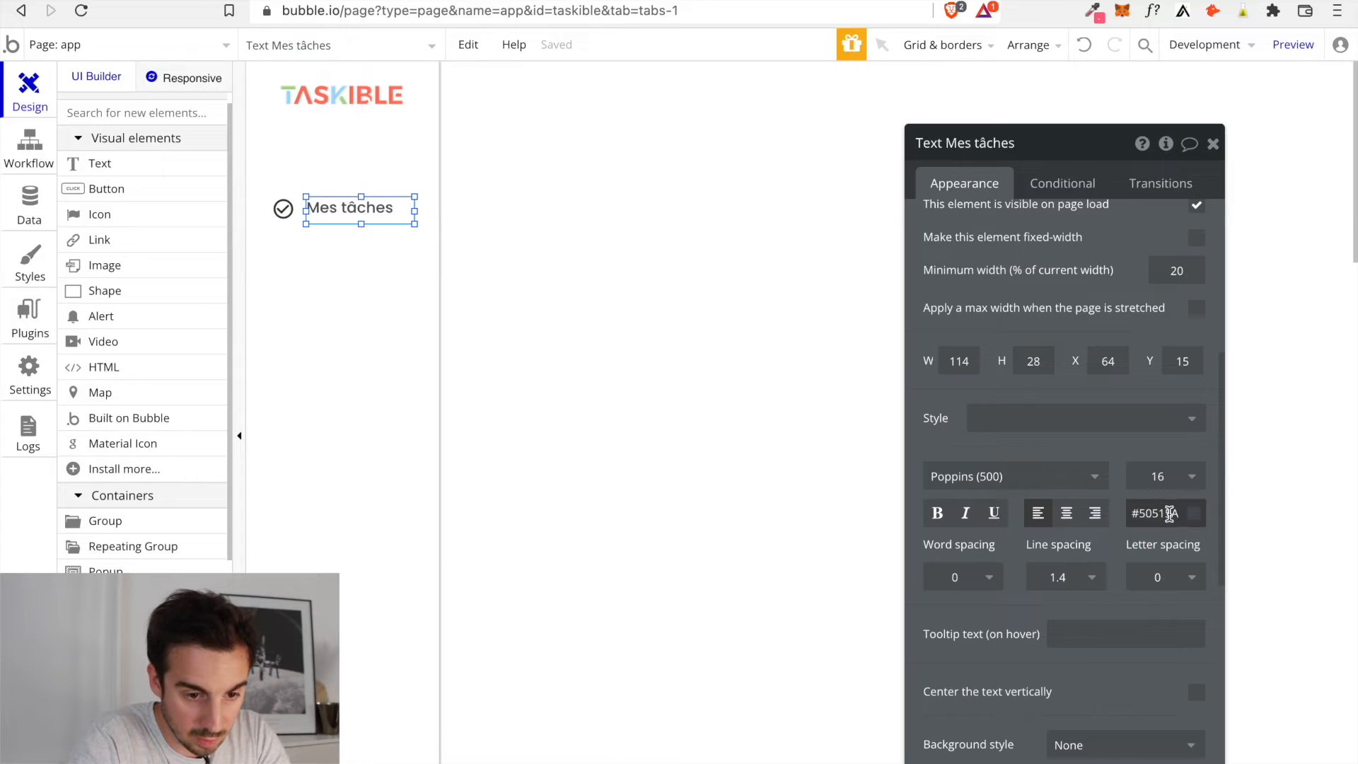
Copy the text's color #50515A and apply it as the check icon's color
left_click_drag(1176, 517, 1133, 517)
key("super+c")
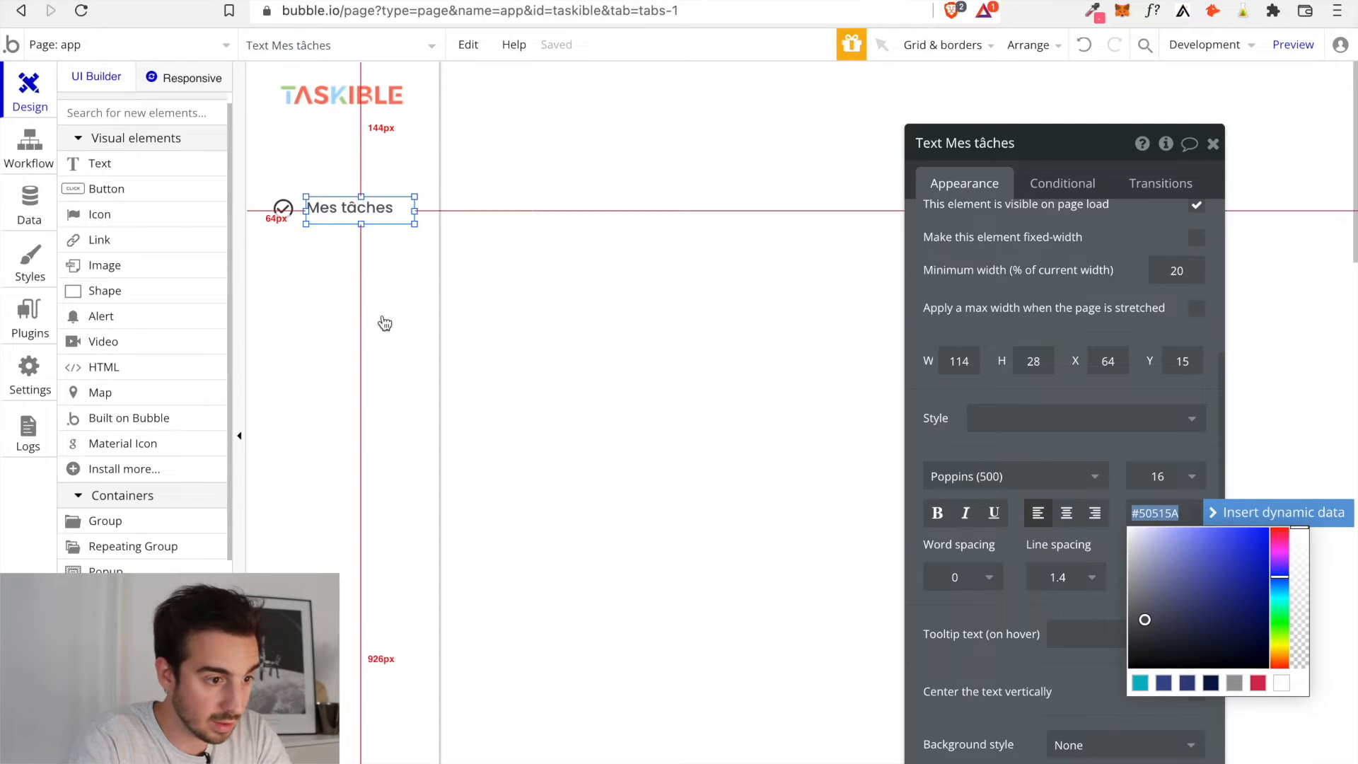
left_click(283, 209)
scroll(1022, 324, "up", 5)
left_click_drag(1100, 265, 1026, 265)
key("super+v")
key("Return")
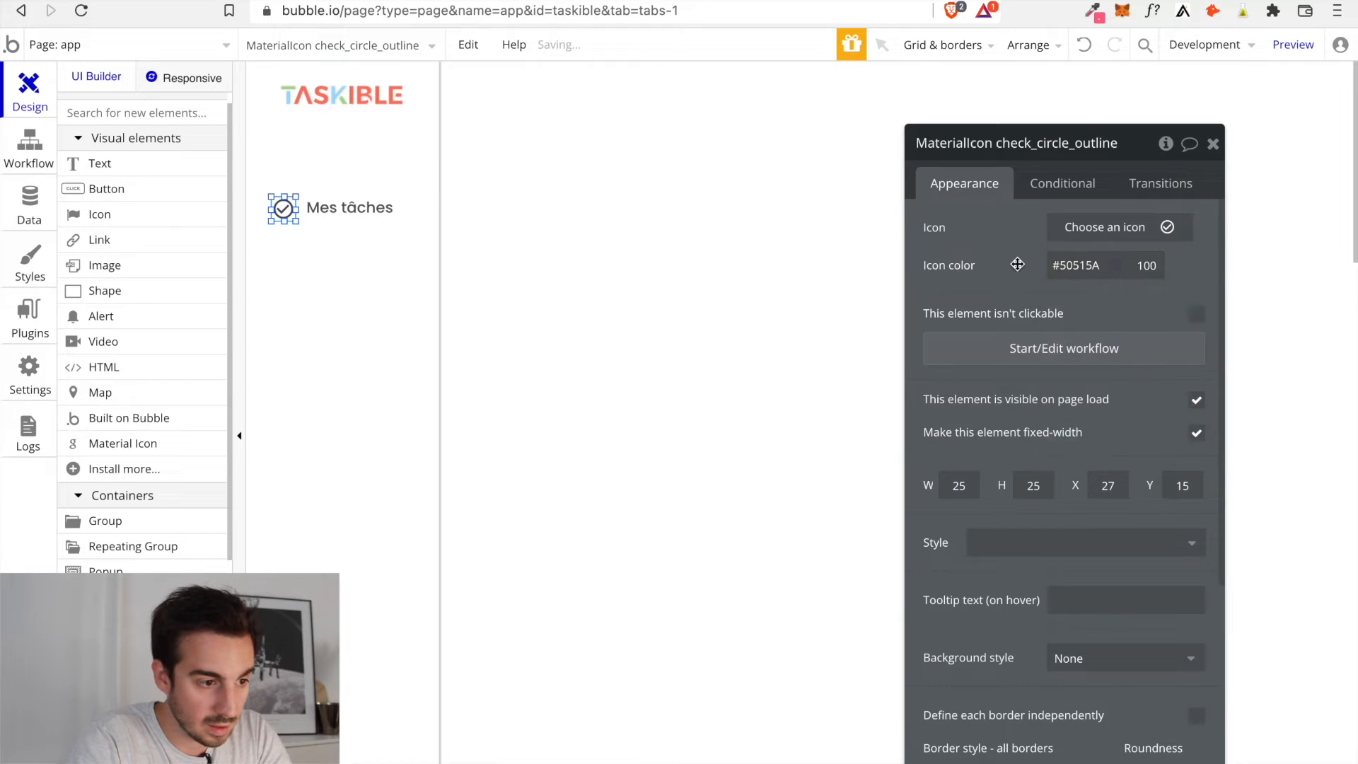
Stretch the "Mes tâches" text to the tab group's full height, 55 px at Y 0
left_click(350, 208)
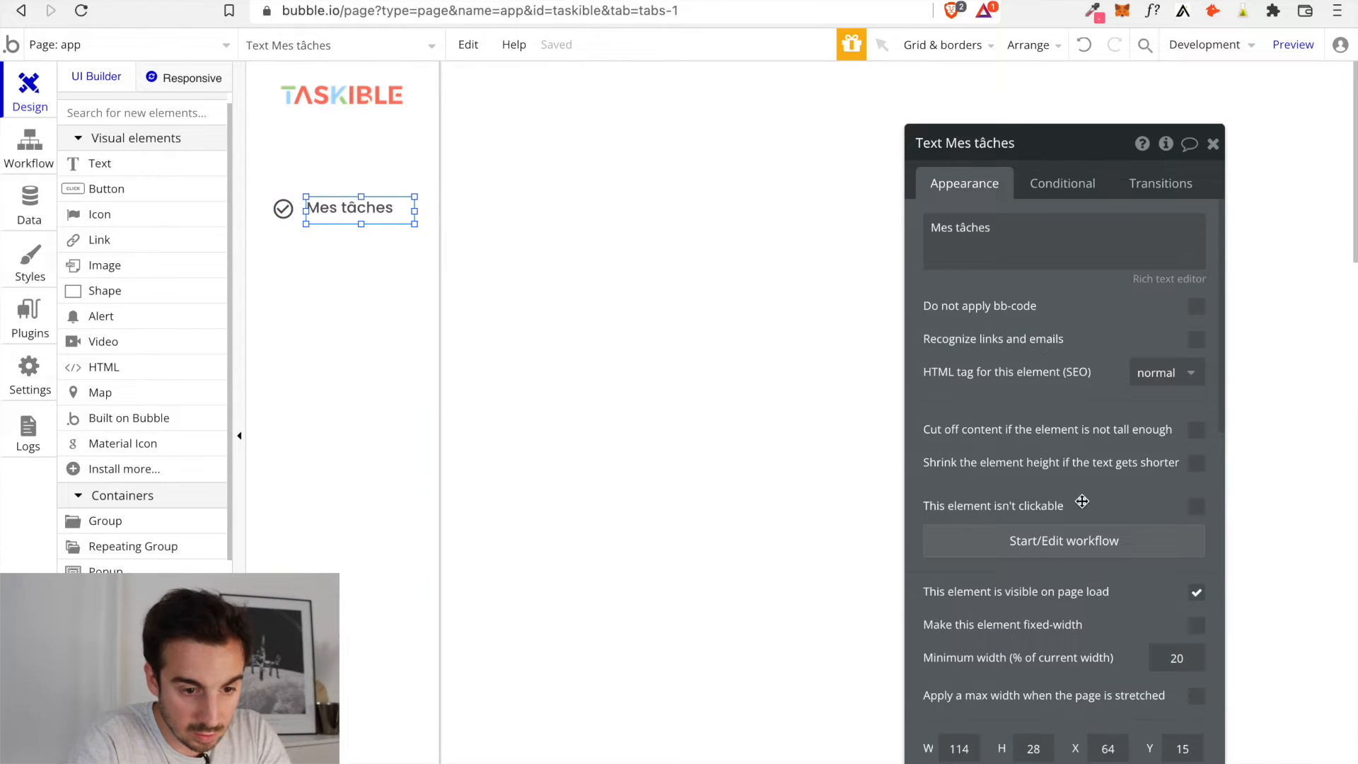
scroll(1079, 495, "down", 2)
left_click_drag(360, 225, 362, 178)
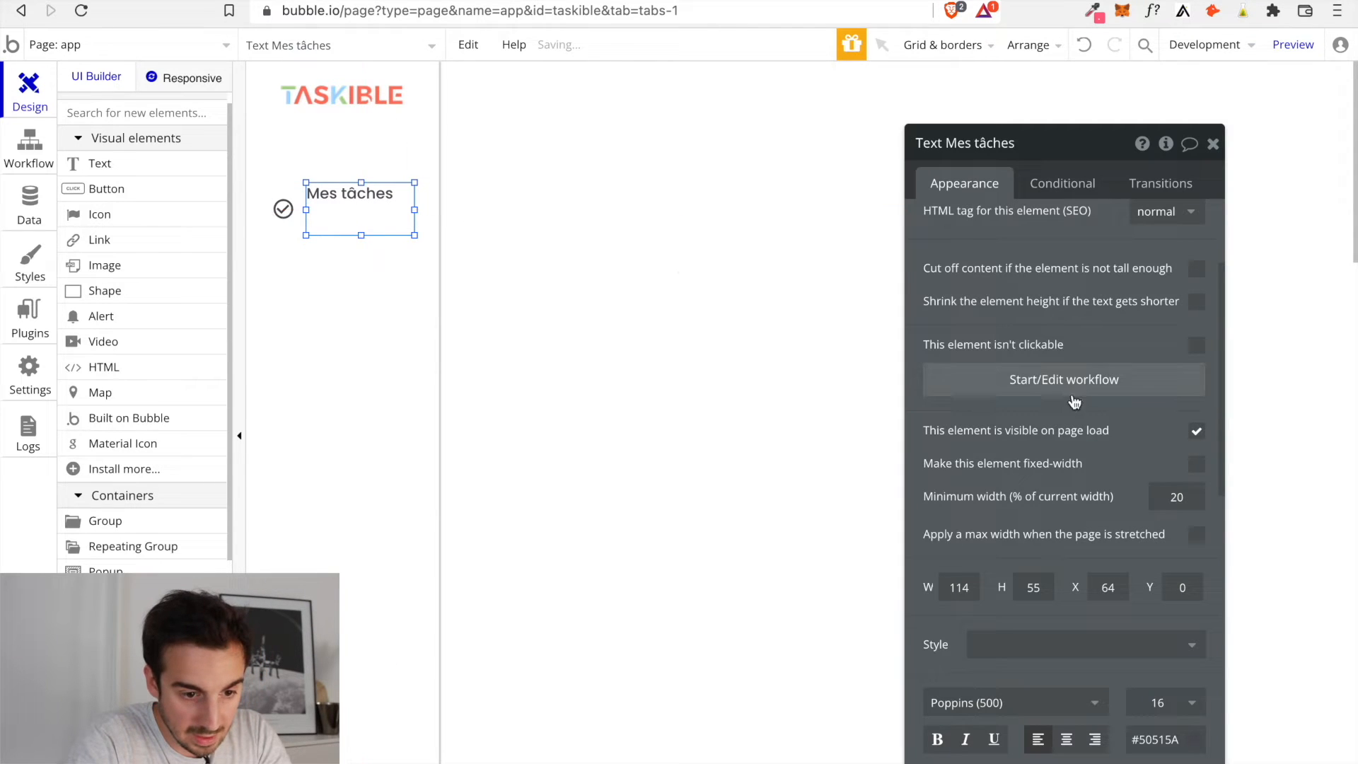
Center the "Mes tâches" tab text vertically and set its line spacing to 1.2
scroll(1110, 499, "up", 1)
scroll(1113, 501, "down", 5)
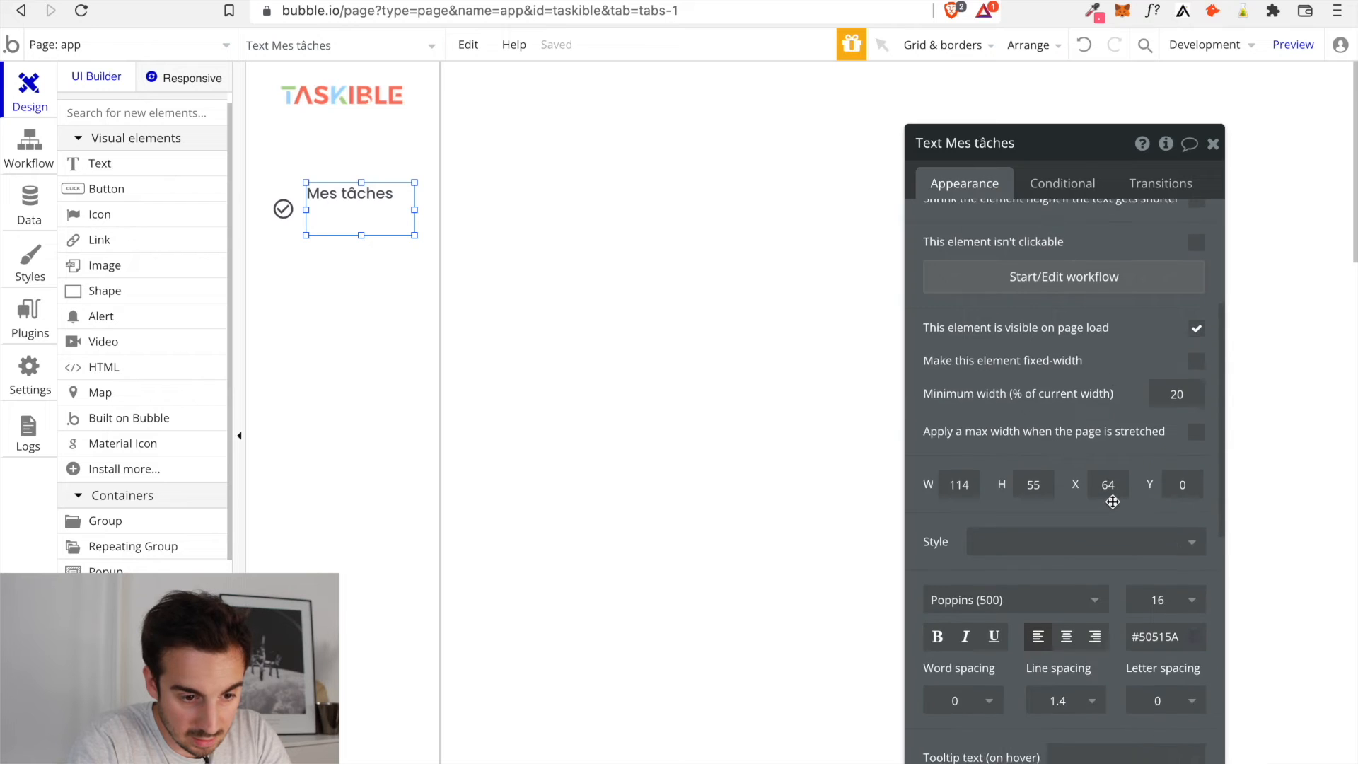
scroll(1112, 501, "down", 1)
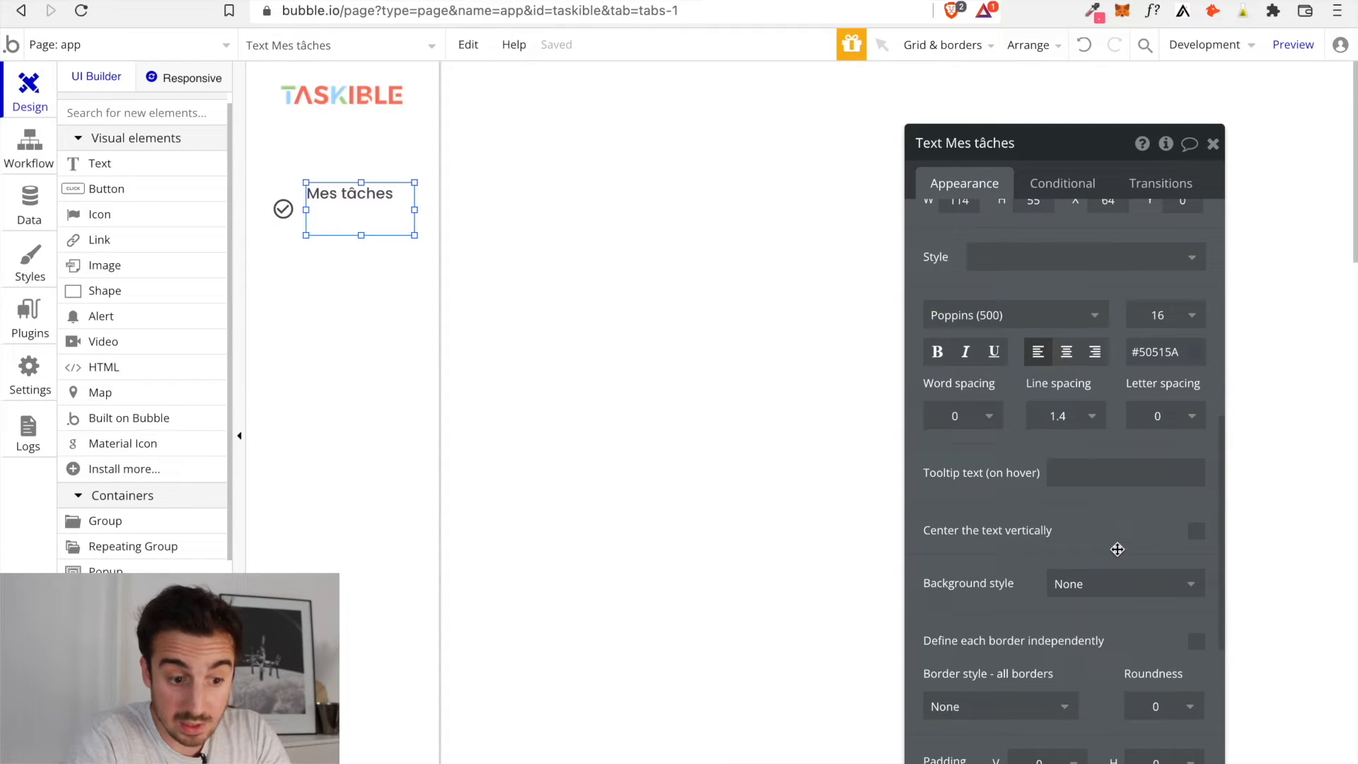
left_click(1197, 532)
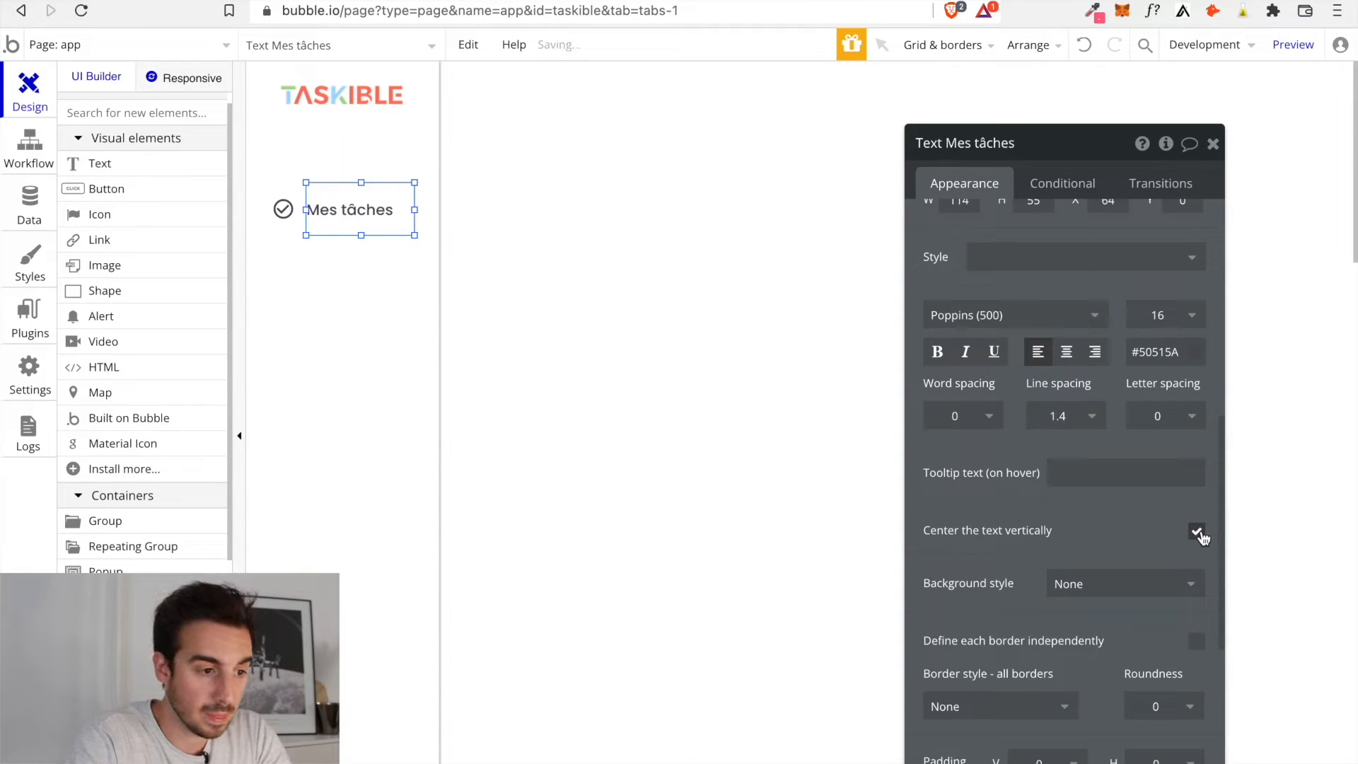
scroll(1127, 470, "up", 1)
left_click(1066, 438)
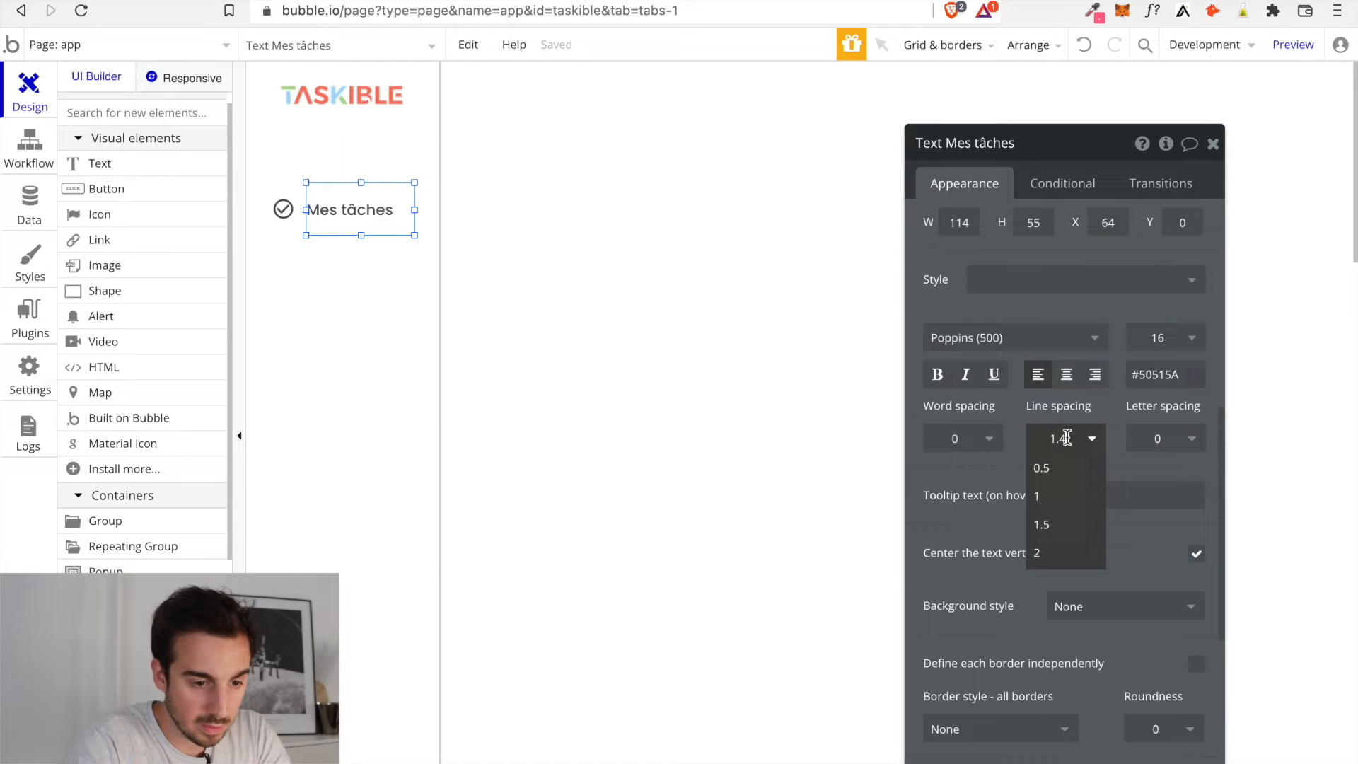
left_click(1005, 477)
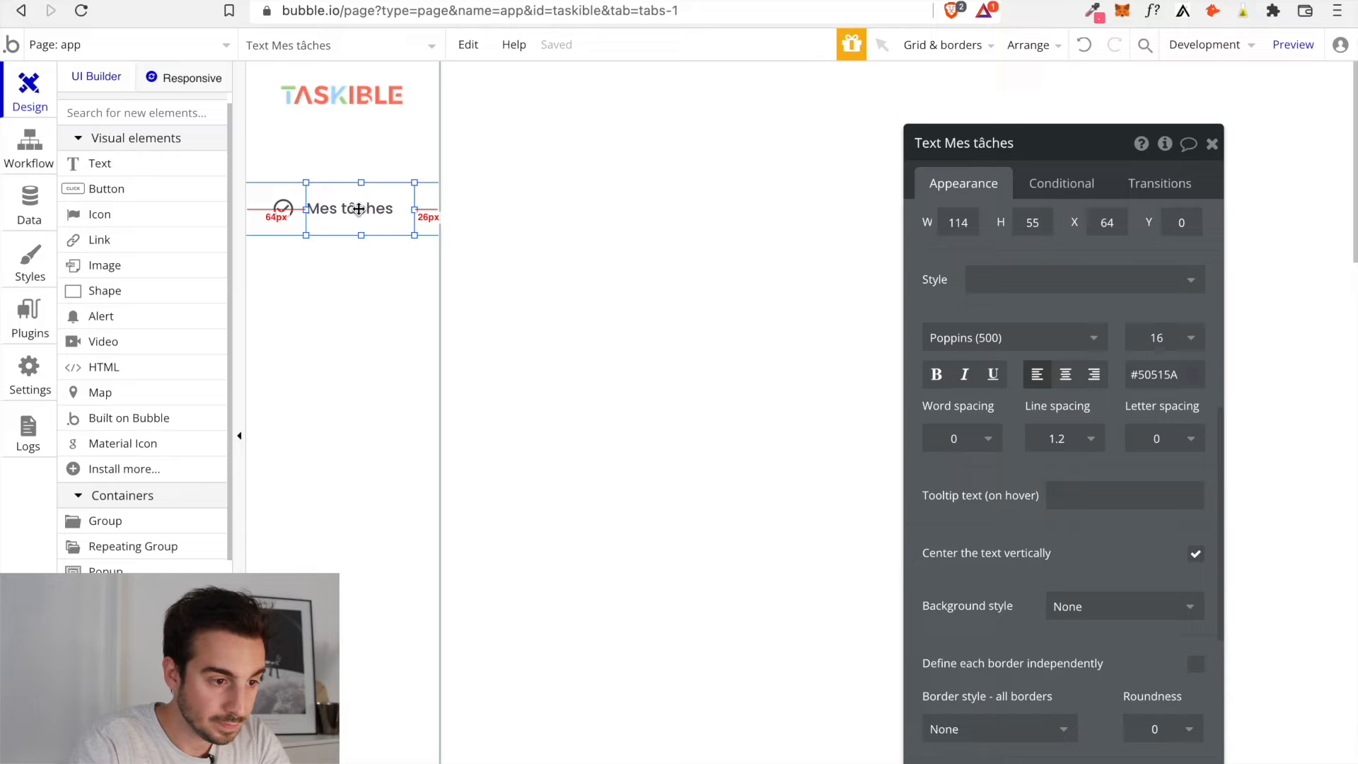
left_click(375, 303)
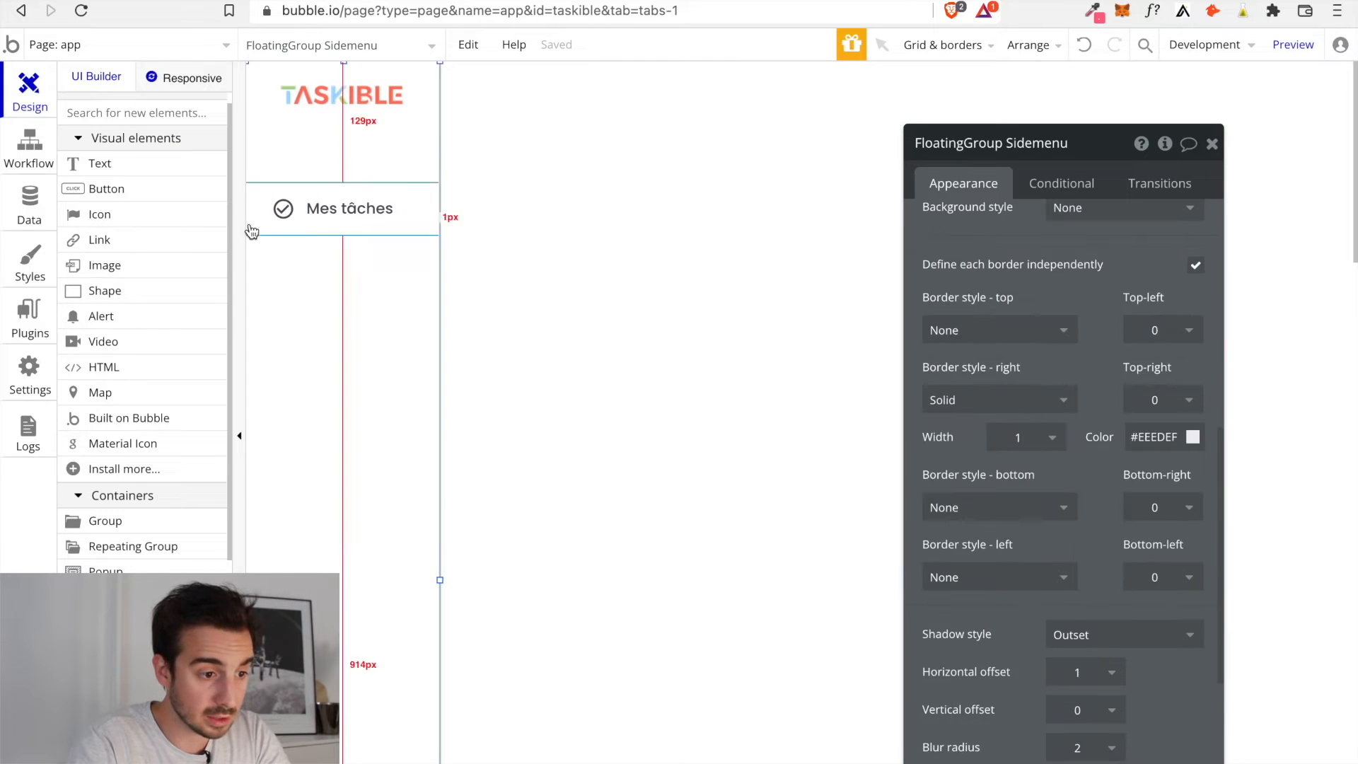
Duplicate the "Mes tâches" tab group and align the copy with the side menu's edge at X 0
left_click(259, 227)
key("ctrl+d")
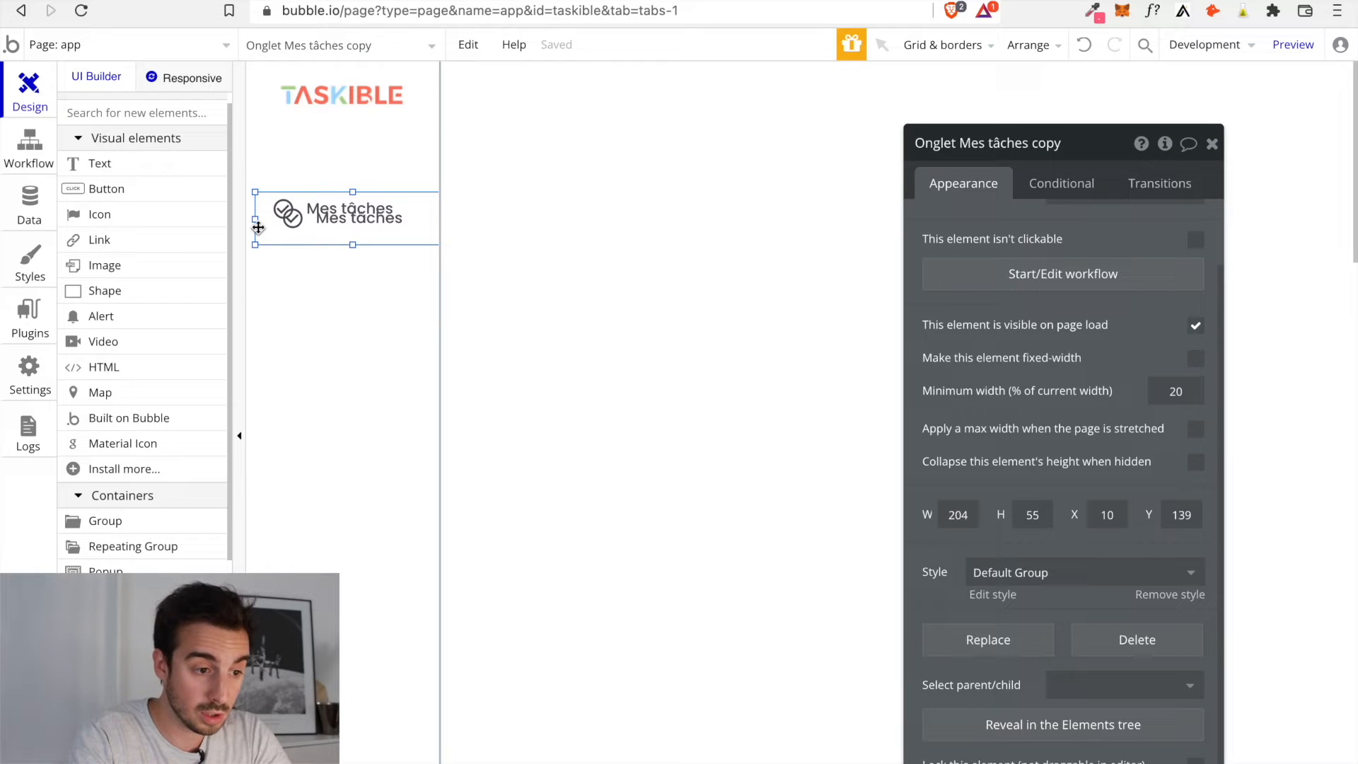
key("shift+Left")
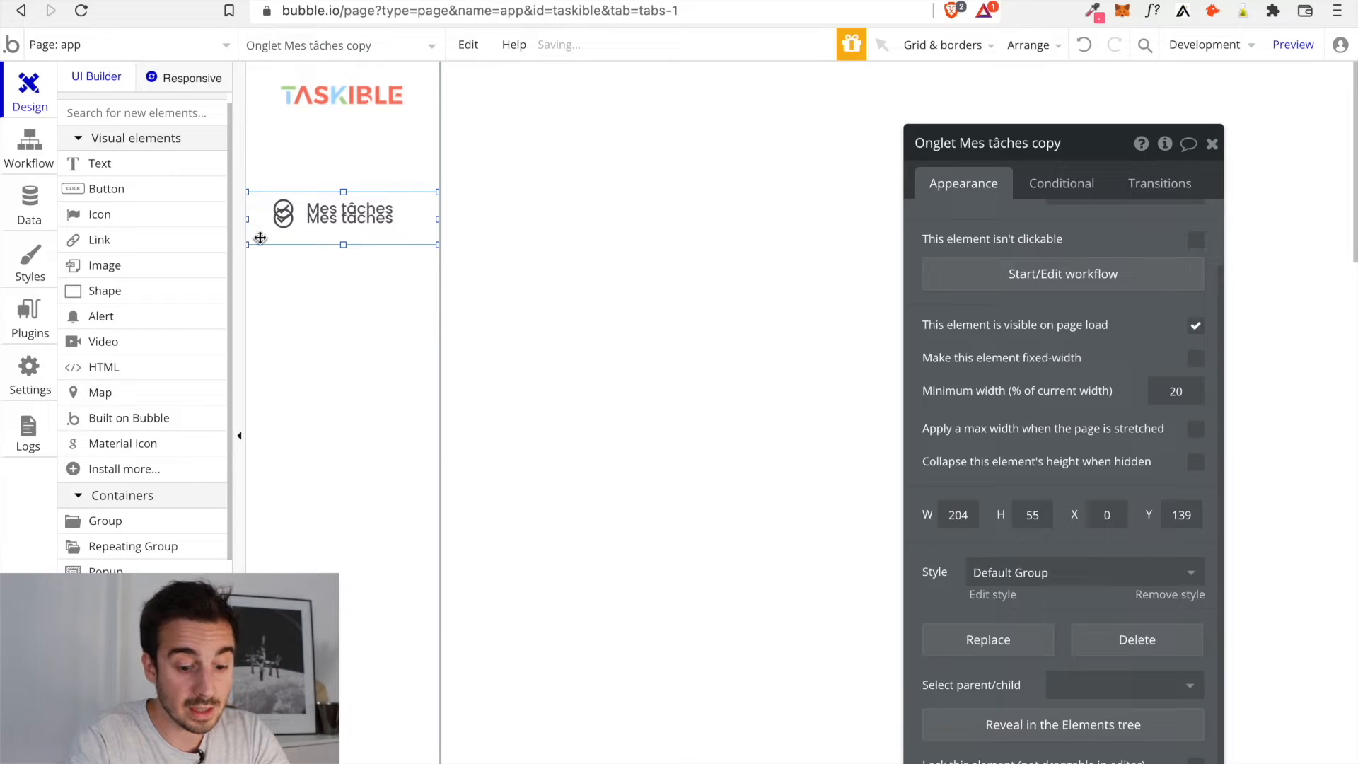
Move the duplicated tab group down until it sits directly beneath the original "Mes tâches" tab
key("Down")
key("Down")
key("Down")
key("Down")
key("Down")
key("Down")
key("Down")
key("Down")
key("Down")
key("Down")
key("Down")
key("Down")
key("Down")
key("Down")
key("Down")
key("Down")
key("Down")
key("Down")
key("Down")
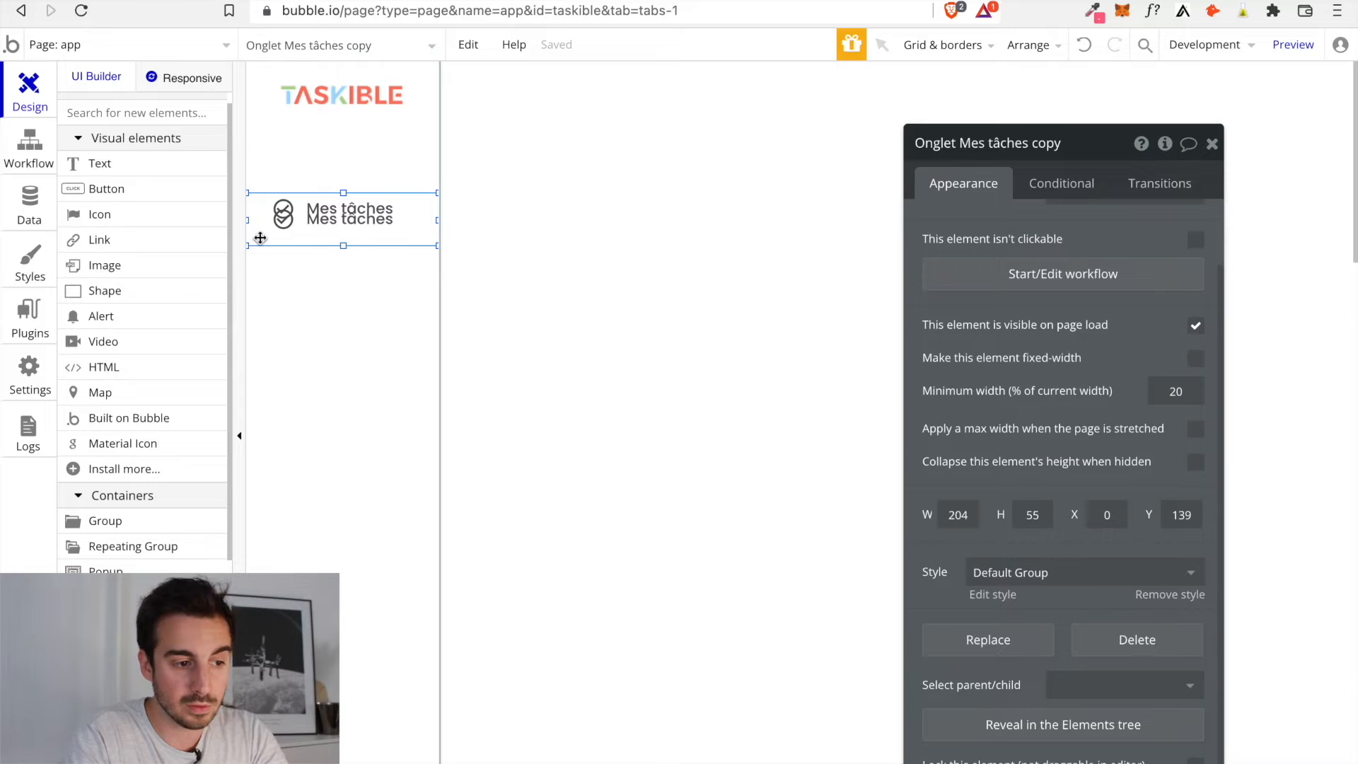
key("Down")
key("Down")
key("Down")
key("Down")
key("Down")
key("Down")
key("Down")
key("Down")
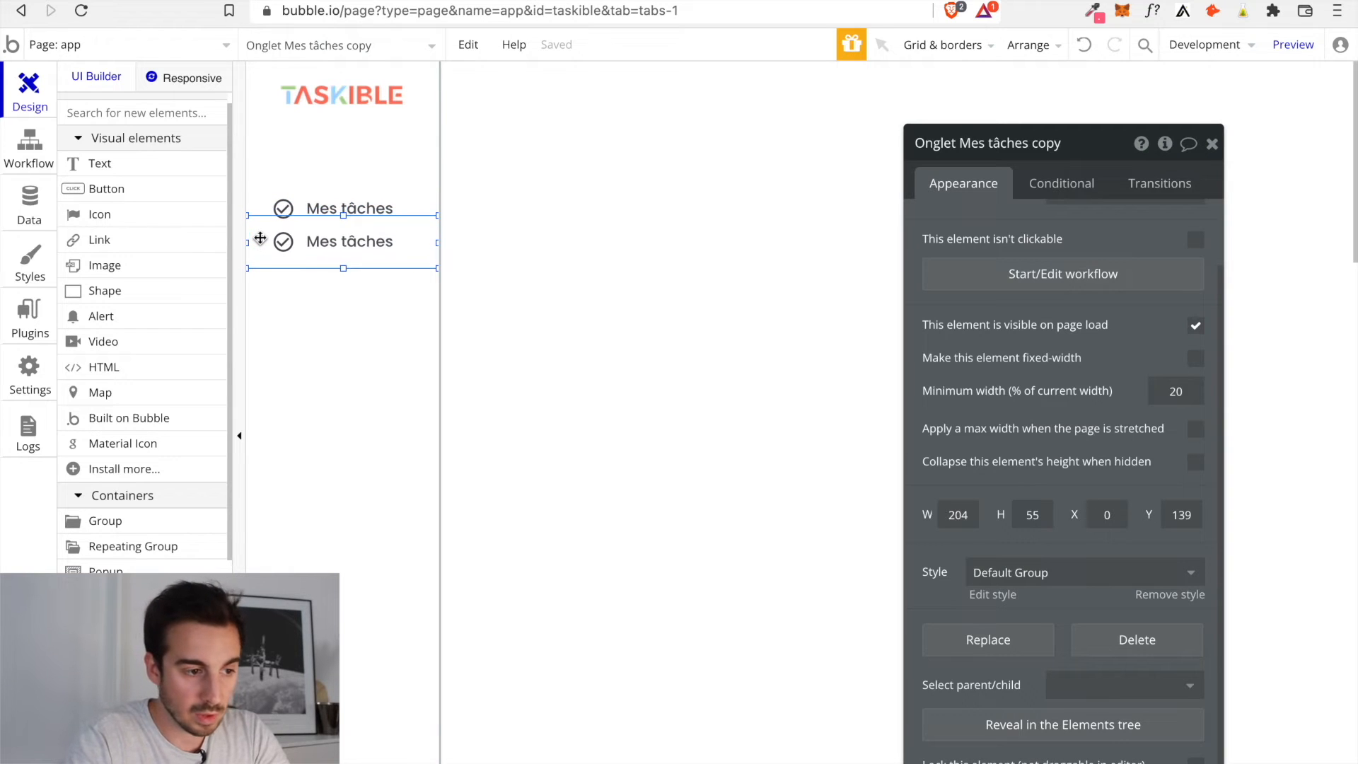
key("Down")
key("Down")
key("Down")
key("Down")
key("Down")
key("Down")
key("Down")
key("Down")
key("Down")
key("Down")
key("Down")
key("Down")
key("Down")
key("Down")
key("Down")
key("Down")
key("Down")
key("Down")
key("Down")
key("Down")
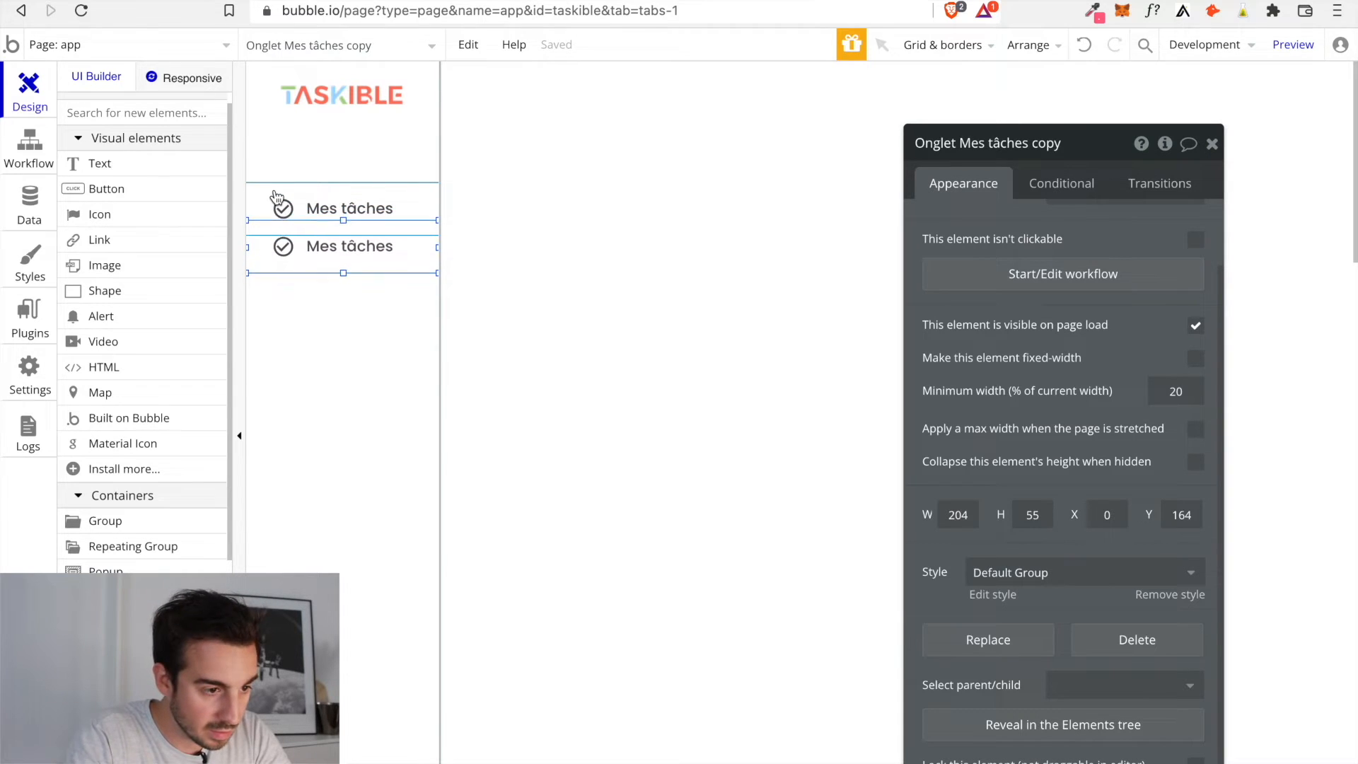
key("Down")
key("Down")
key("Down")
key("Down")
key("Down")
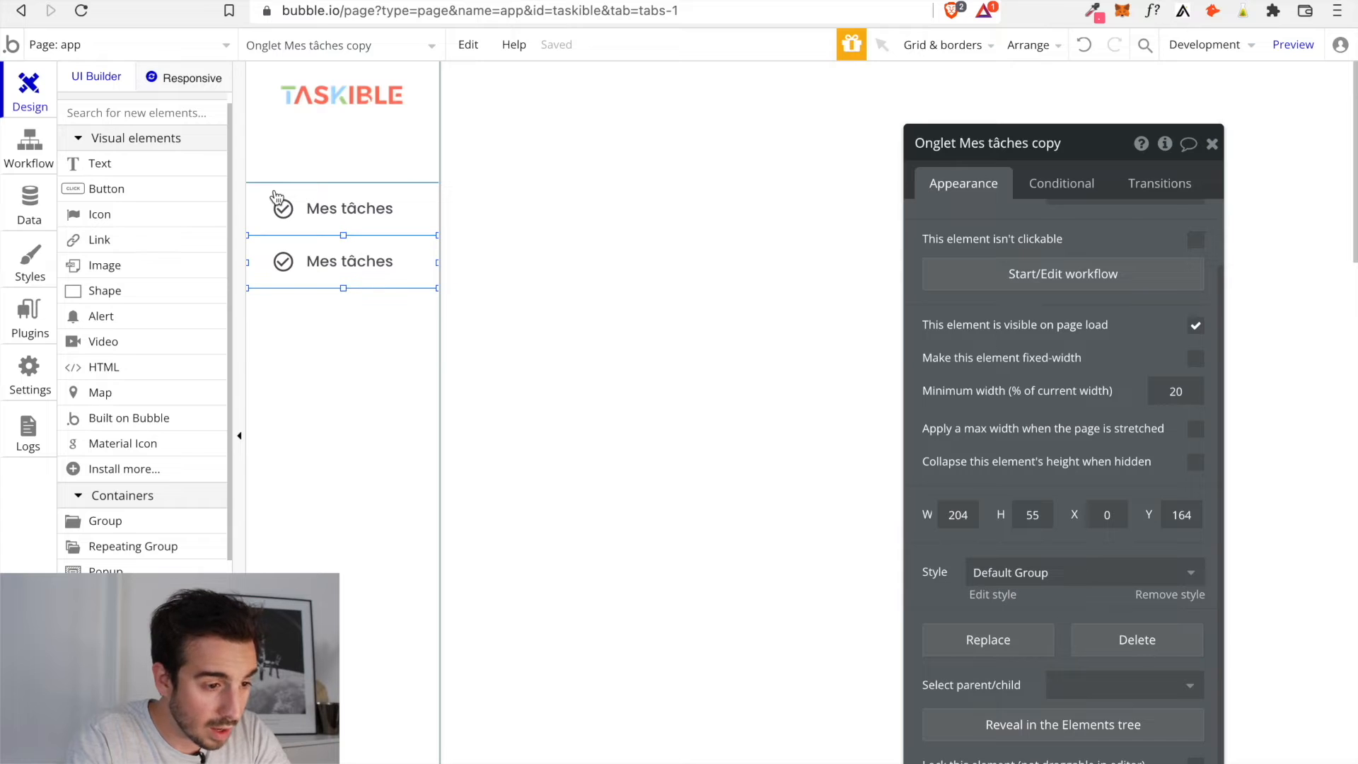
Change the text of the duplicated tab to "Mes tags"
left_click(352, 265)
scroll(1036, 248, "up", 8)
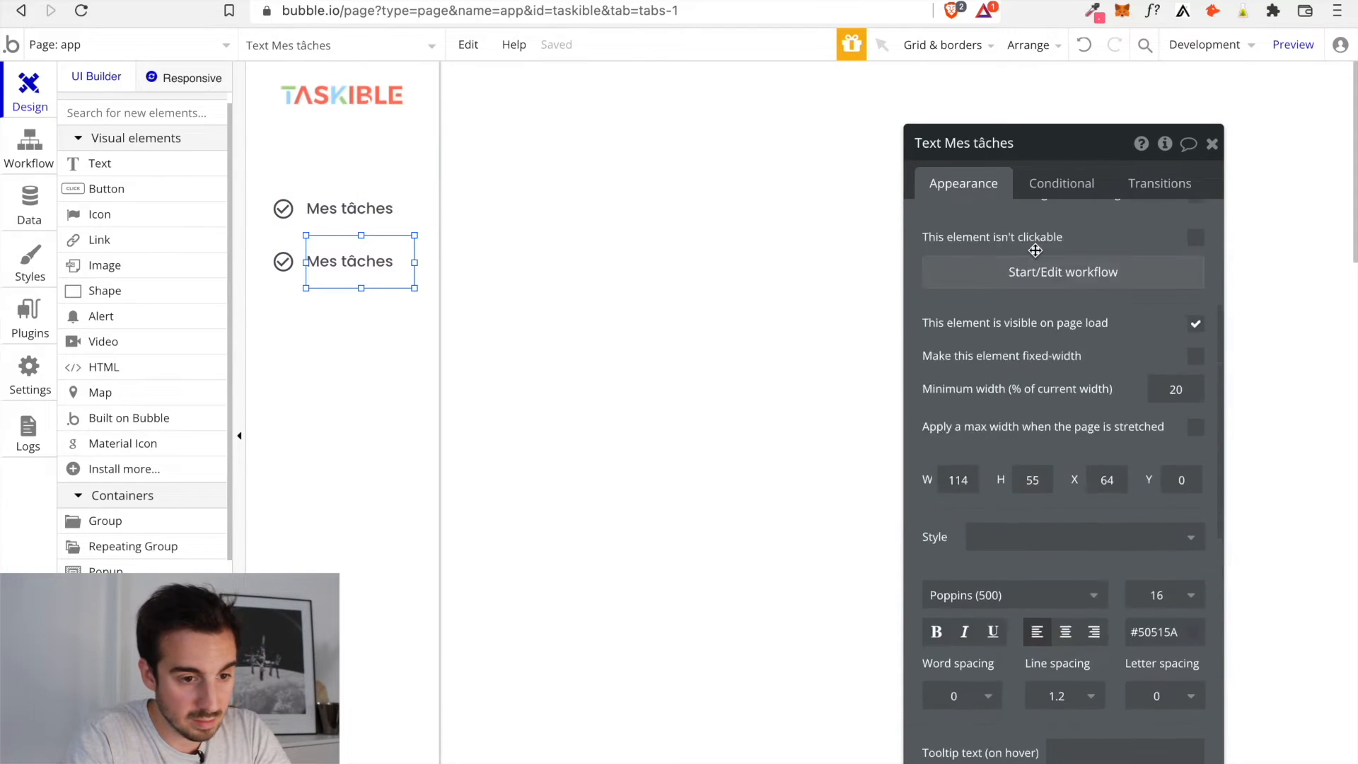
left_click(1022, 235)
key("Right")
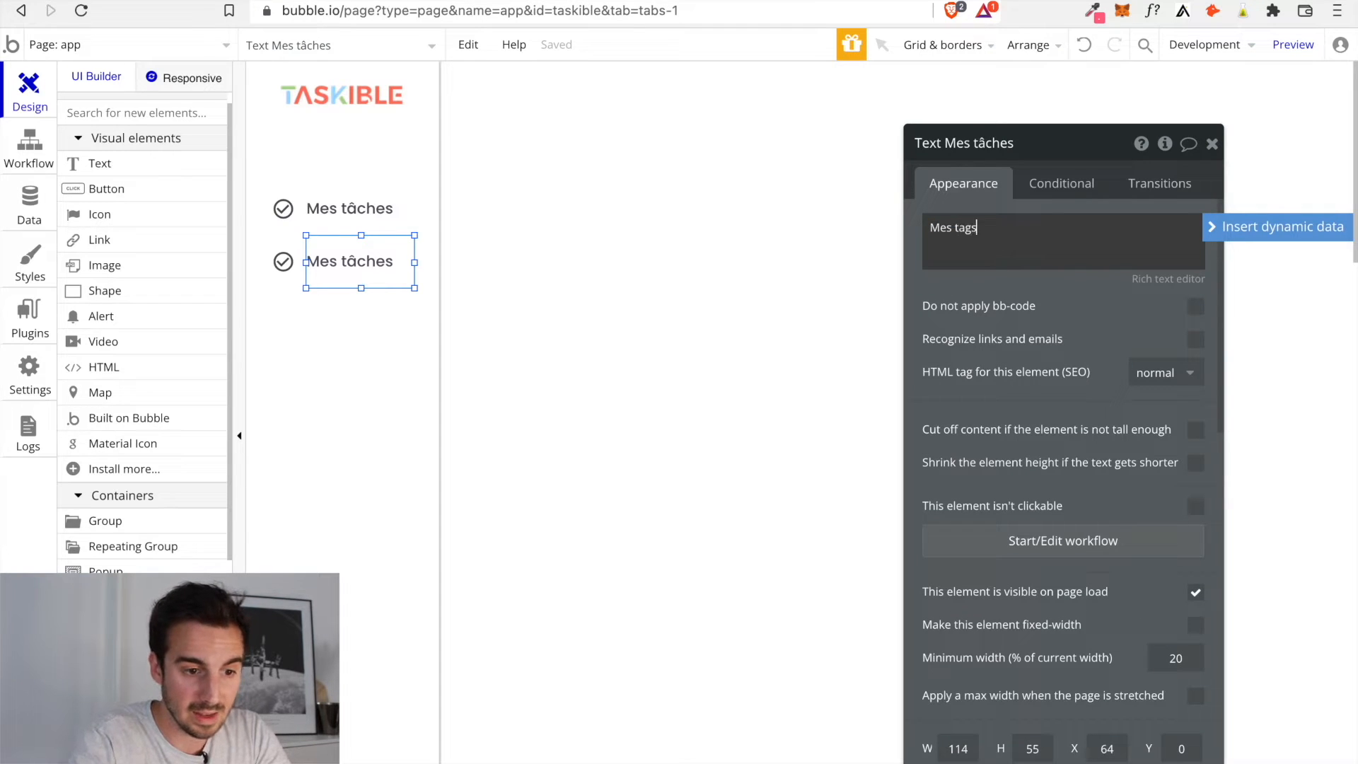
left_click(1028, 306)
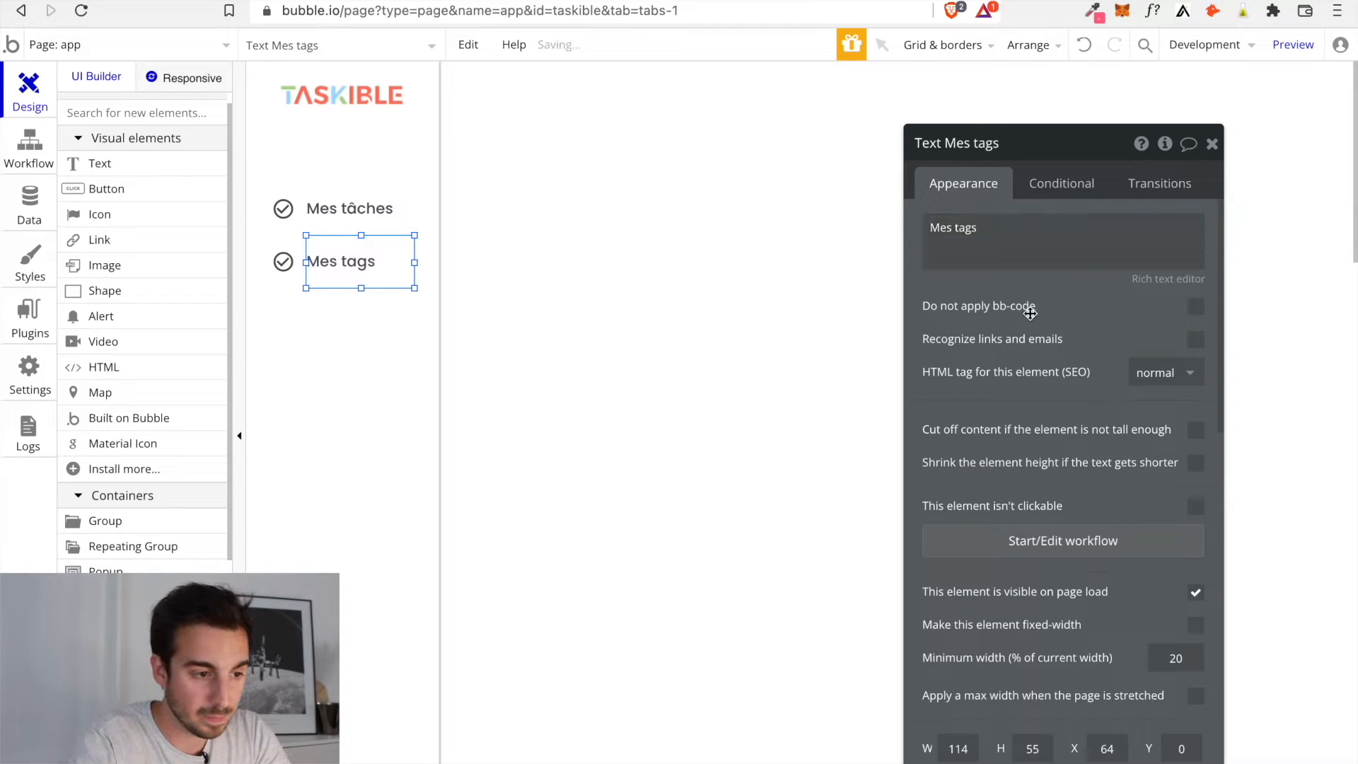
Replace the check icon of the "Mes tags" tab with the outlined bookmark icon
left_click(282, 265)
left_click(1164, 234)
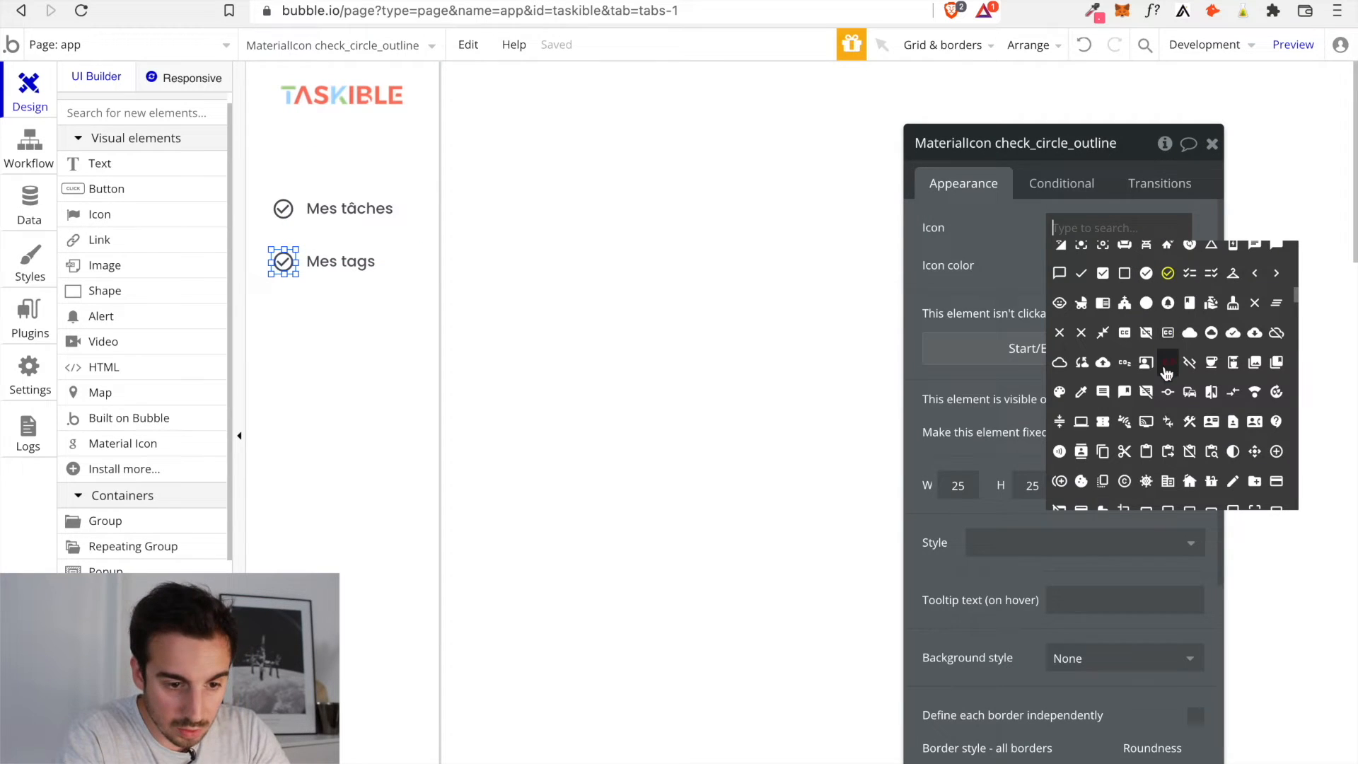
scroll(1170, 350, "down", 3)
scroll(1167, 368, "down", 3)
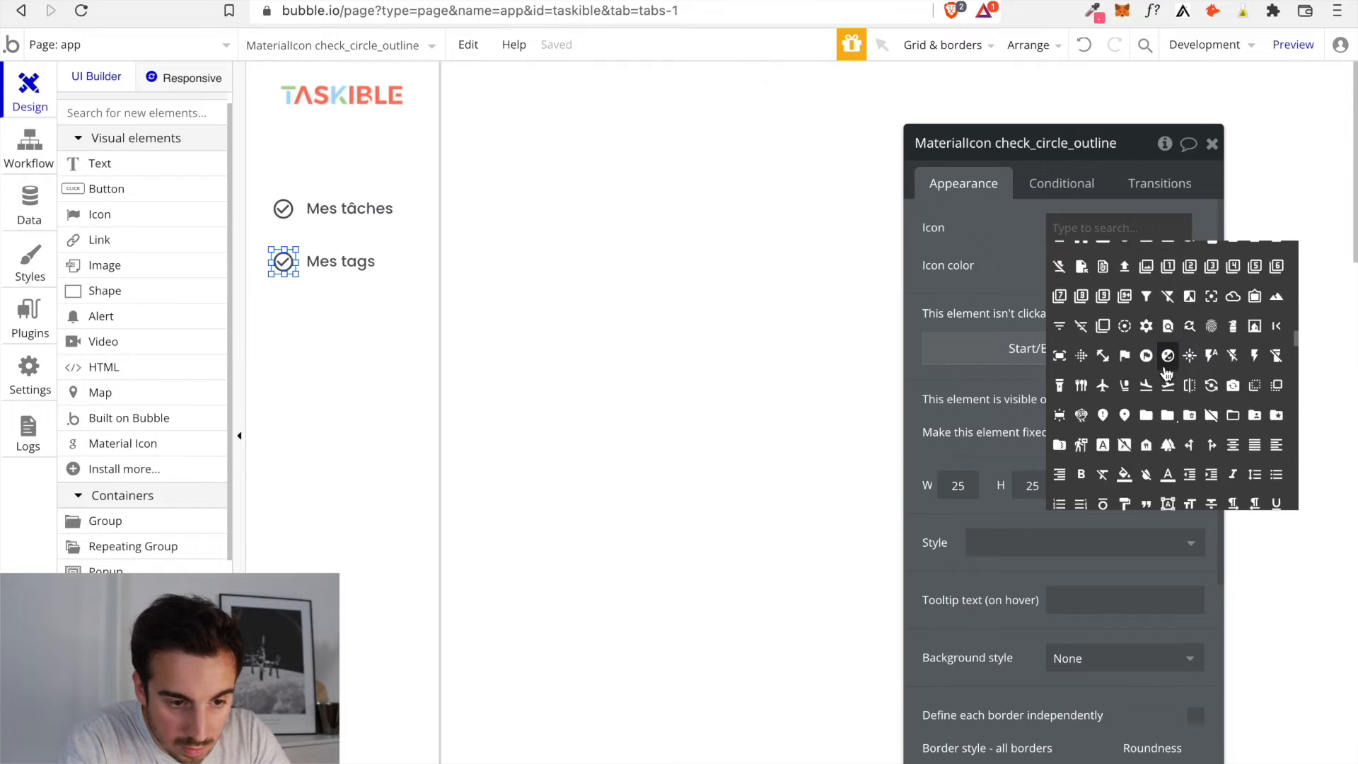
scroll(1178, 389, "up", 10)
scroll(1189, 414, "down", 1)
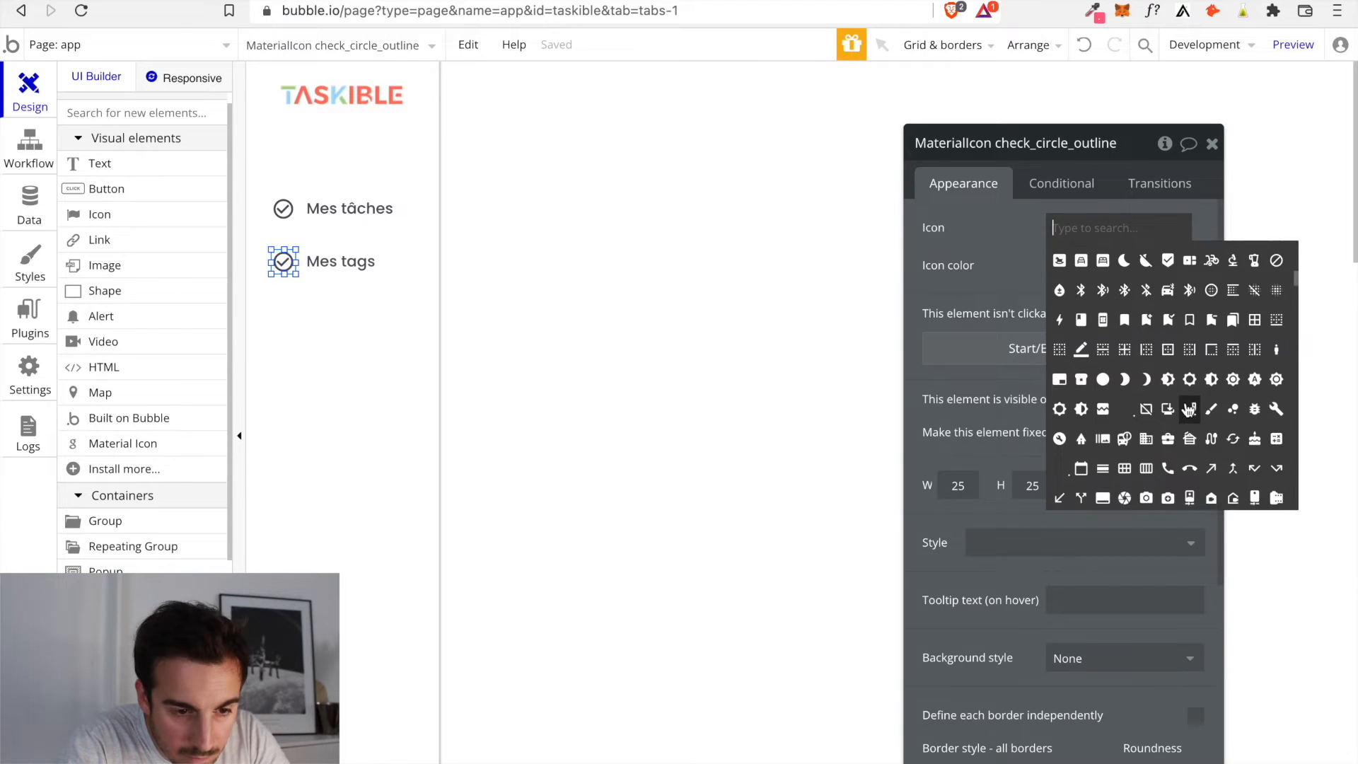
left_click(1189, 440)
left_click(672, 321)
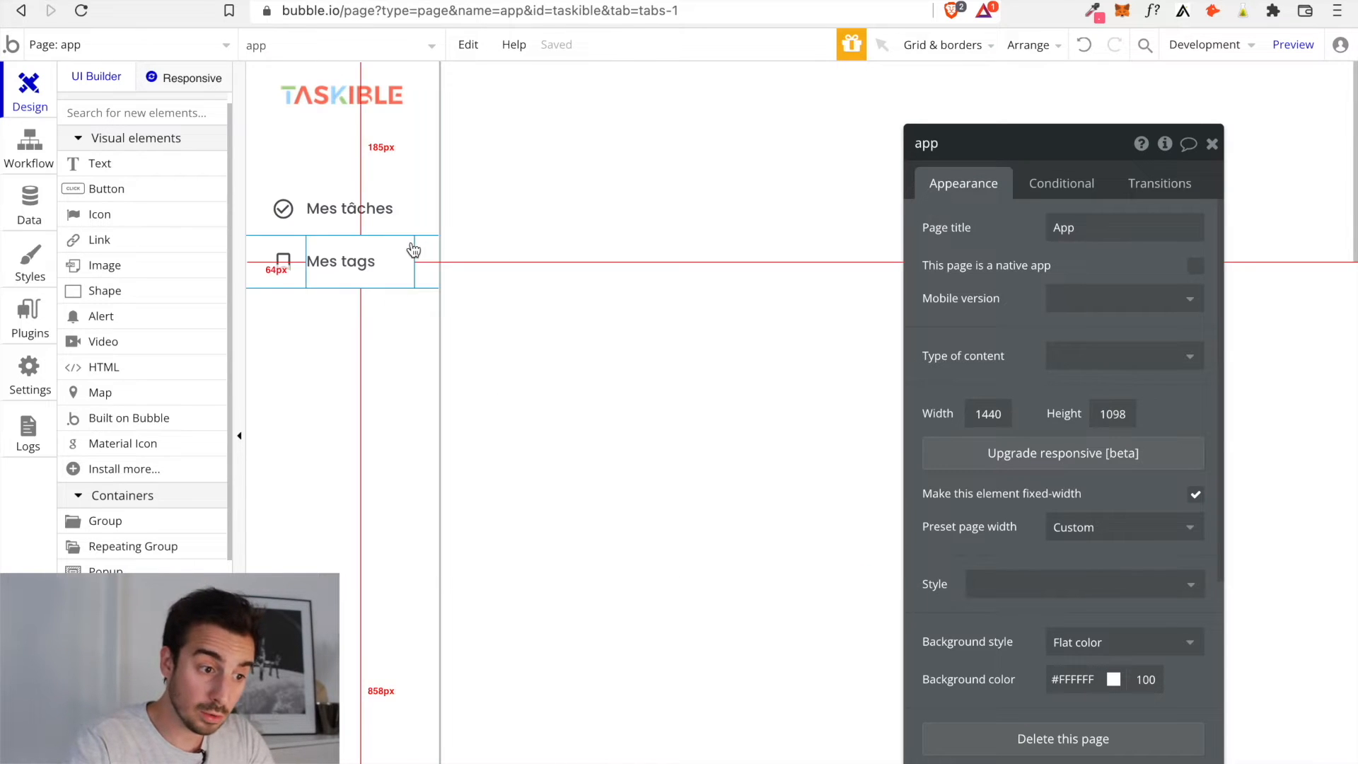
Draw a new group of about 681 × 493 px in the empty page area beside the side menu
left_click(1211, 144)
left_click(141, 328)
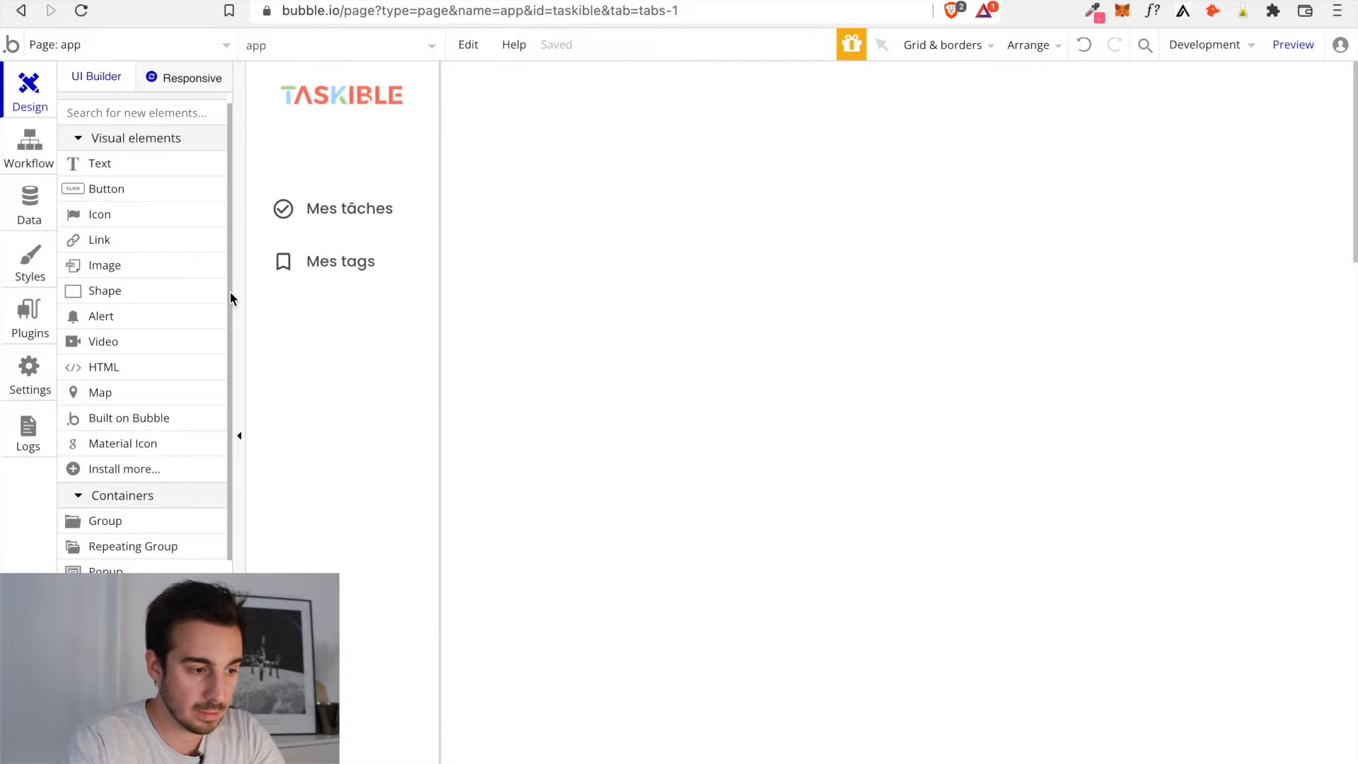
left_click(145, 529)
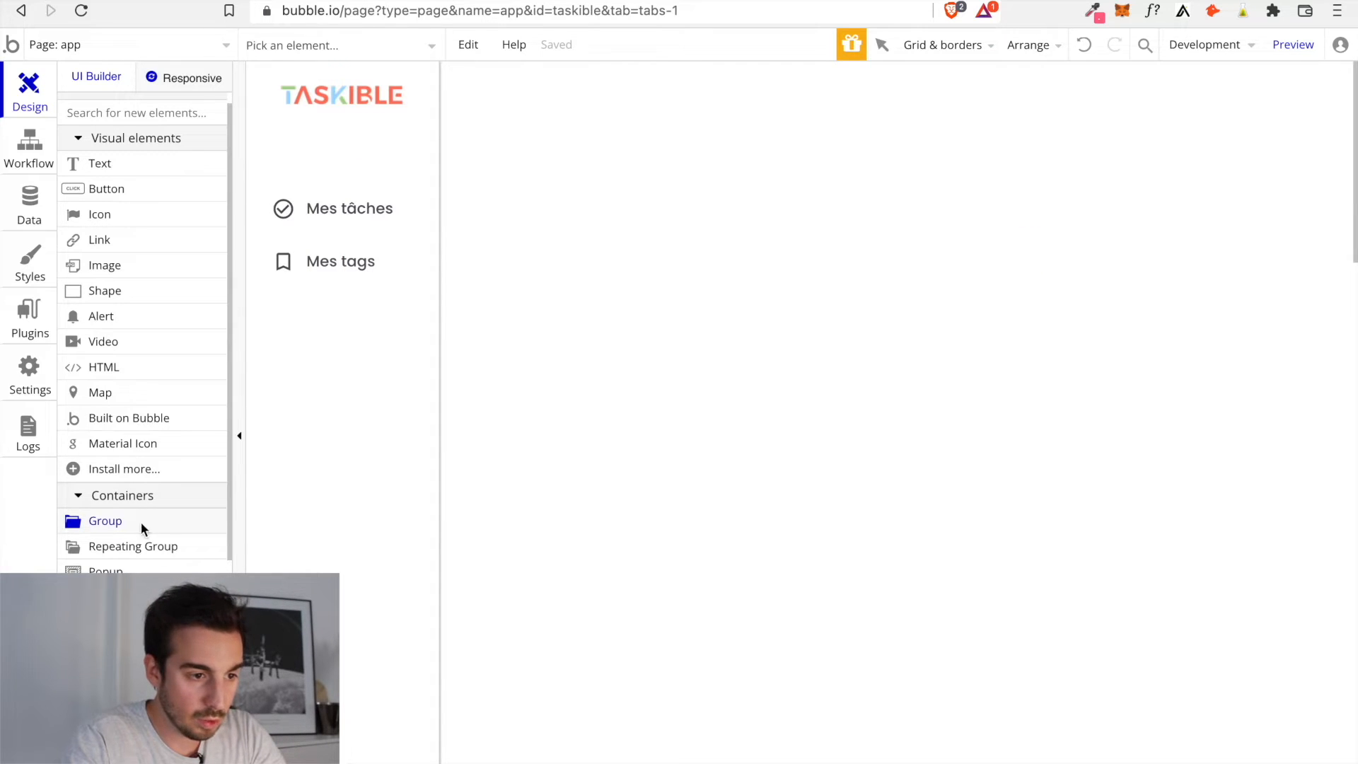
left_click_drag(470, 97, 1110, 562)
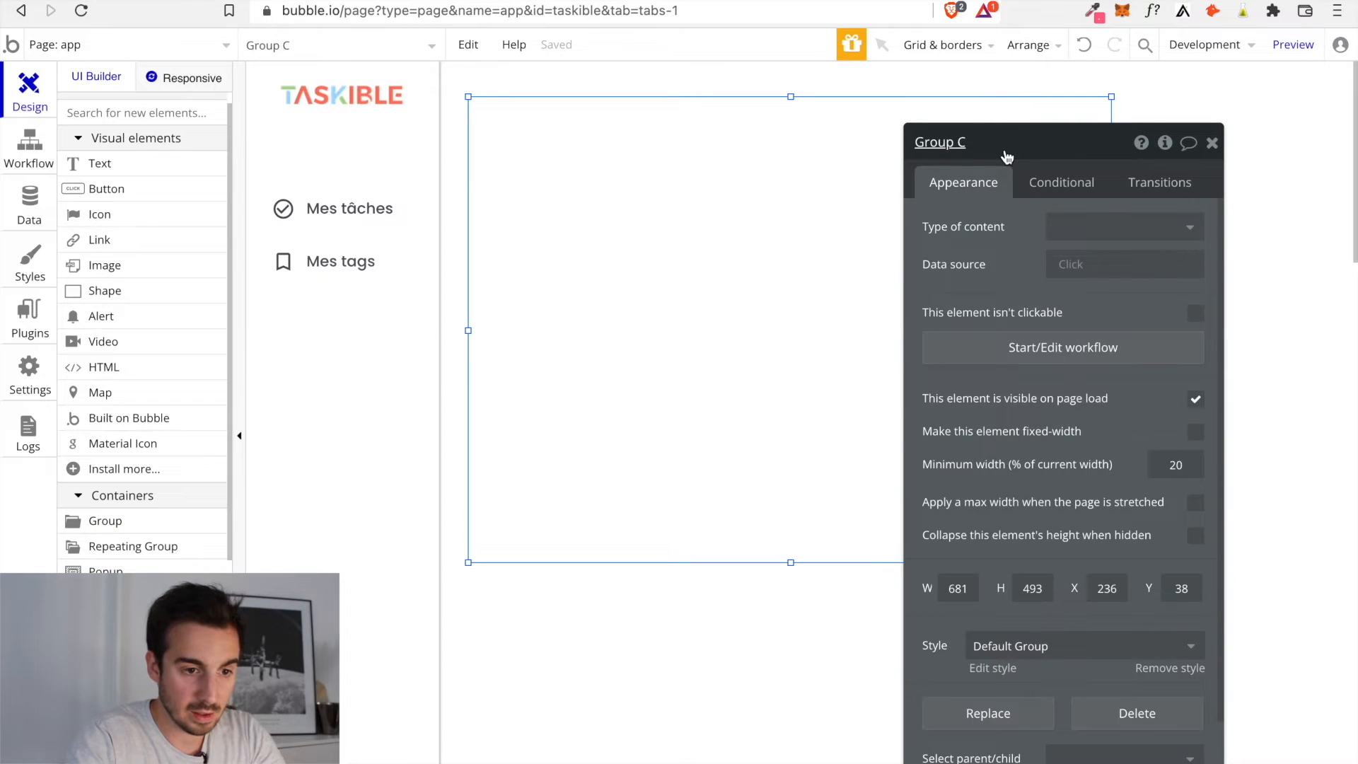
Rename the new group as "Group Content Tâches"
left_click(967, 143)
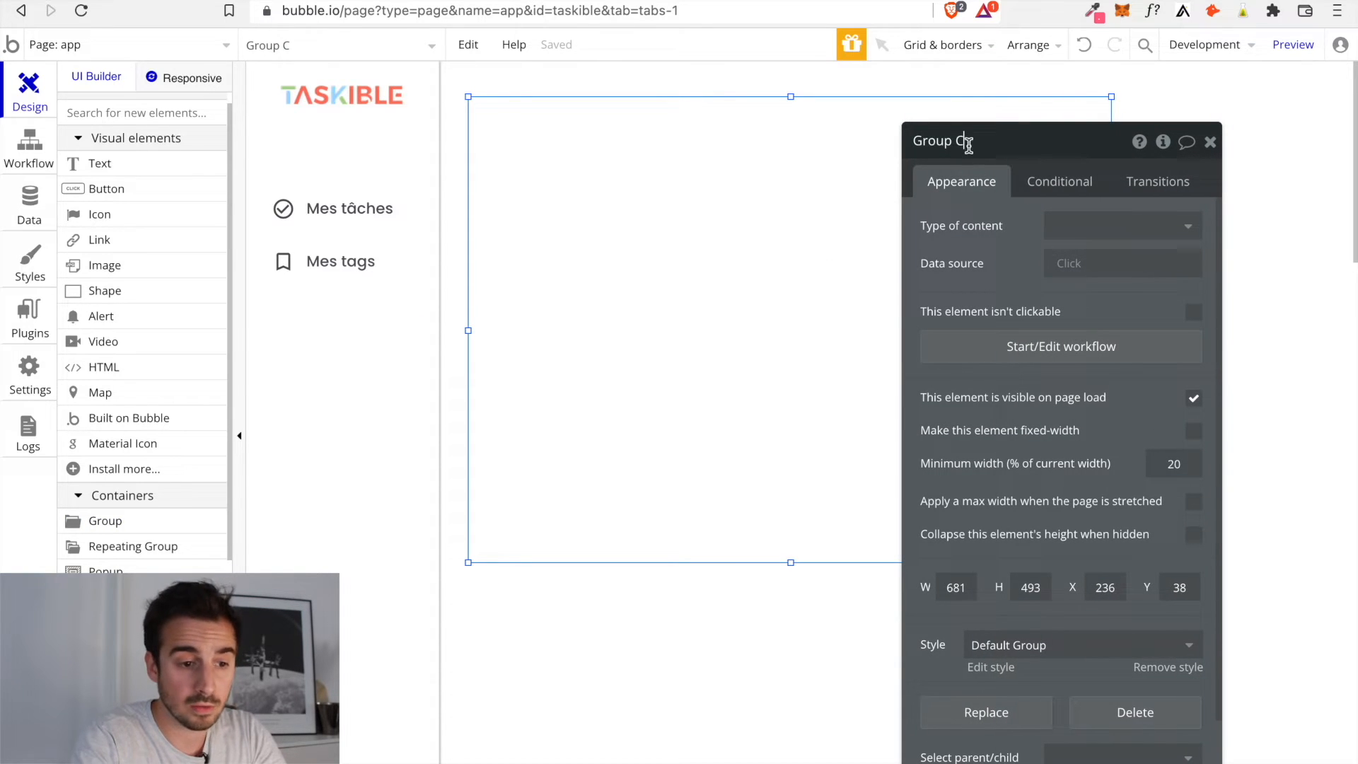
type("on")
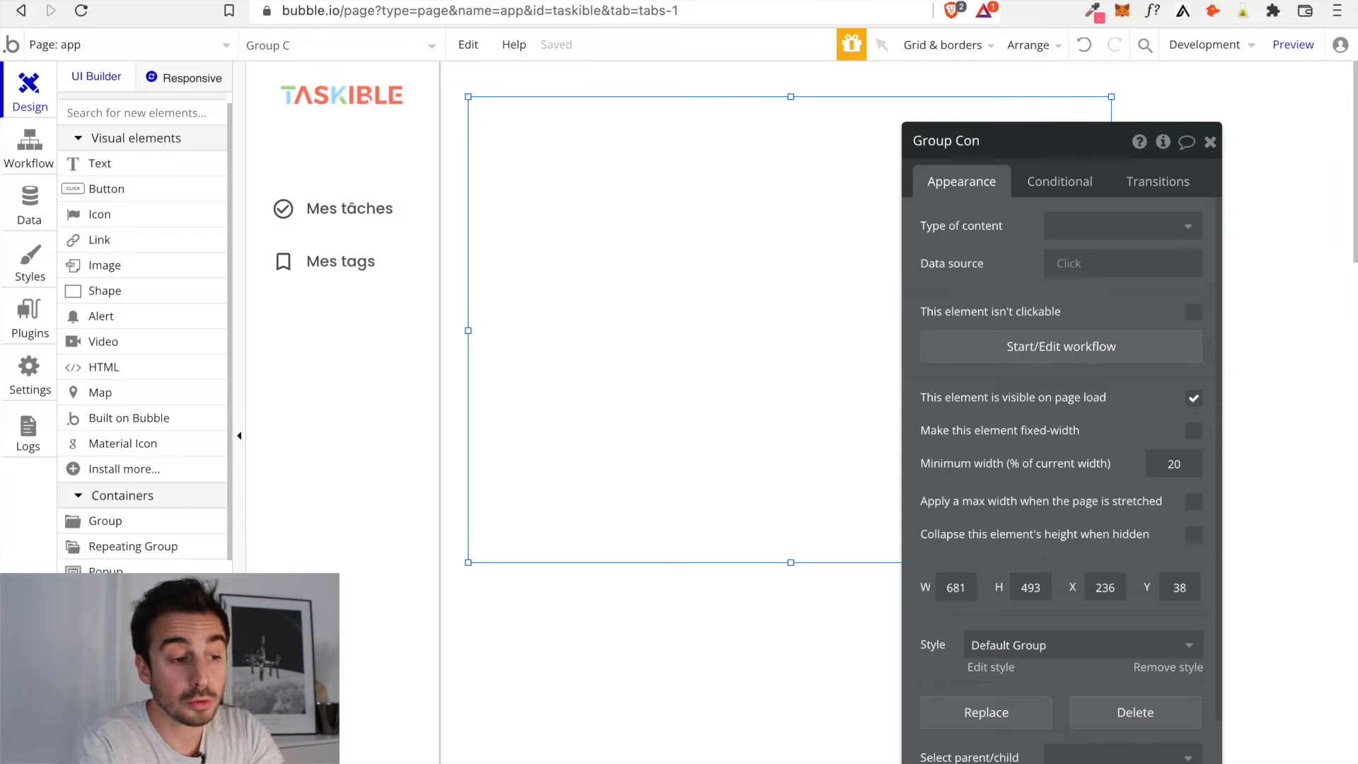
type("tent")
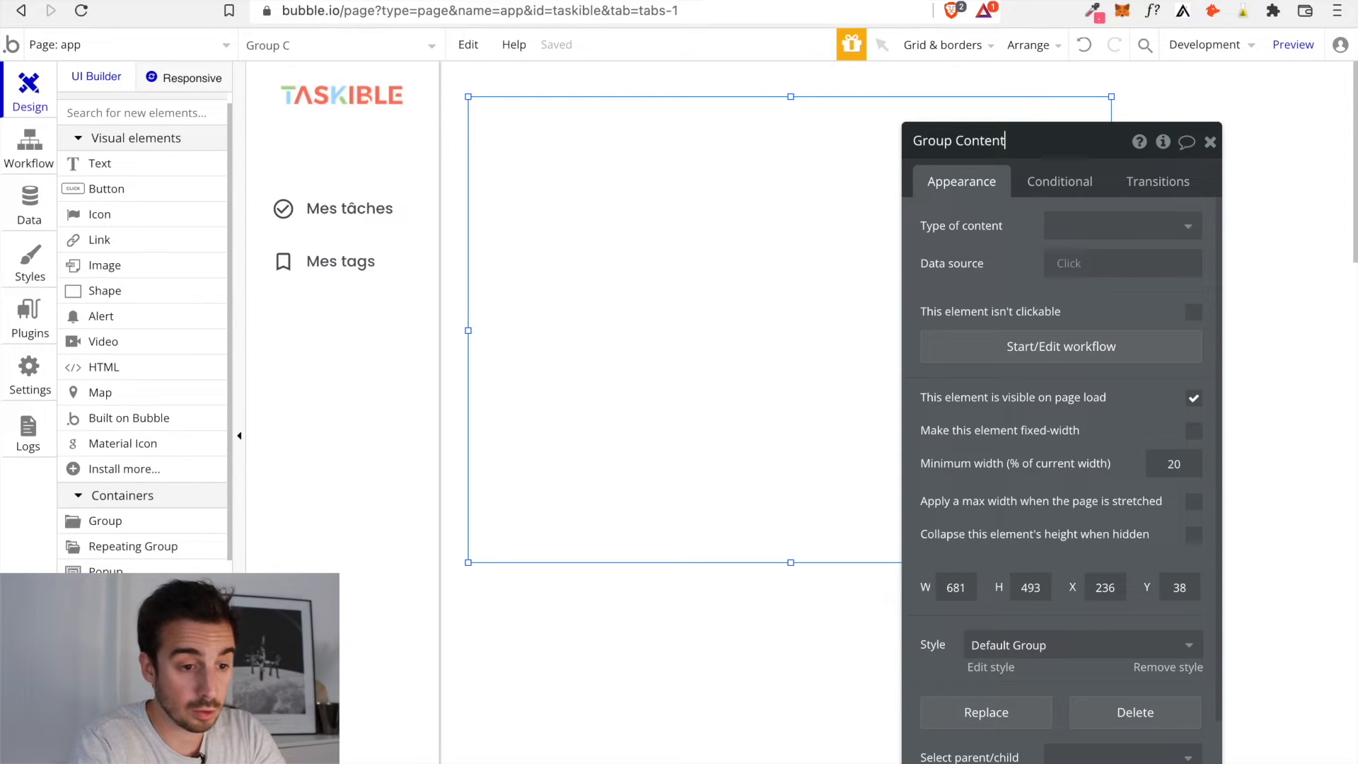
type(" Tâches")
key("Return")
left_click(1211, 142)
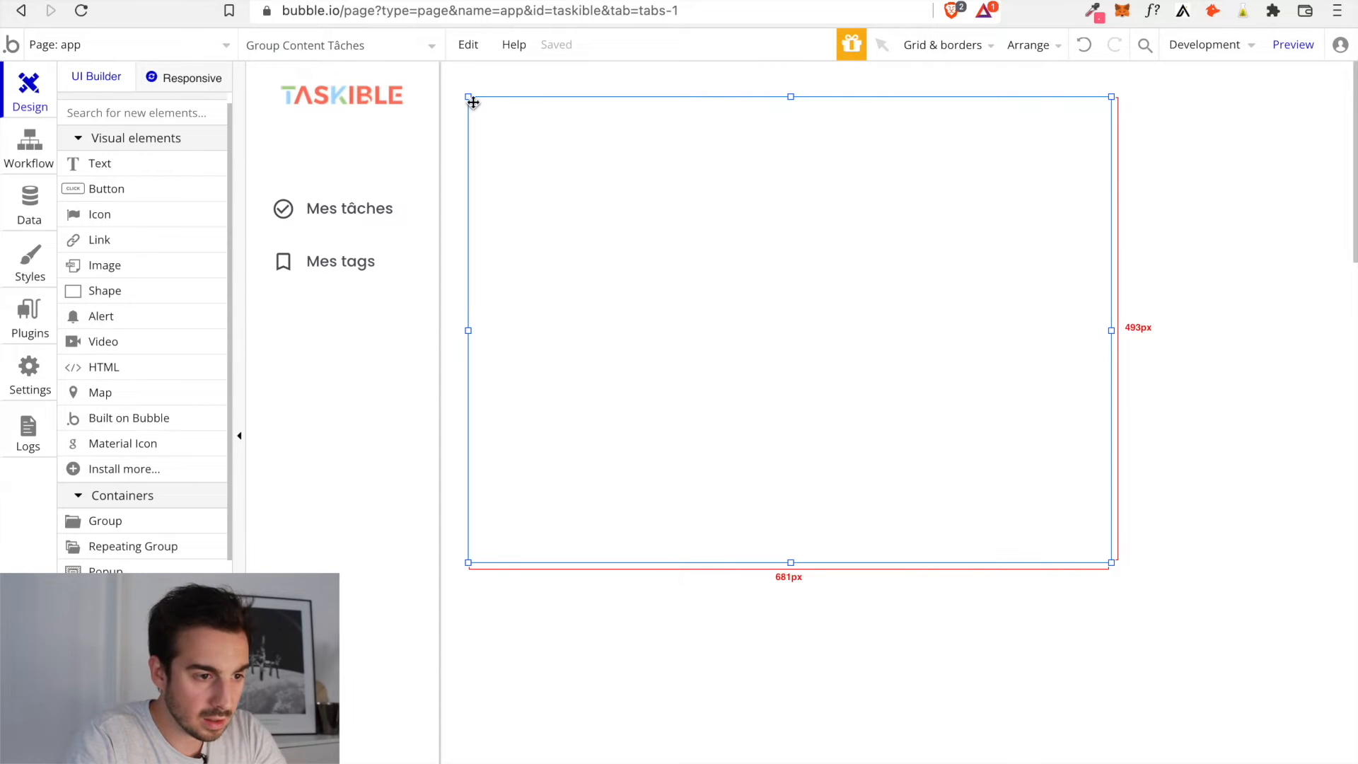
Stretch Group Content Tâches over the whole page area beside the side menu, 1235 × 1098 px at X 205, Y 0
left_click_drag(469, 96, 444, 64)
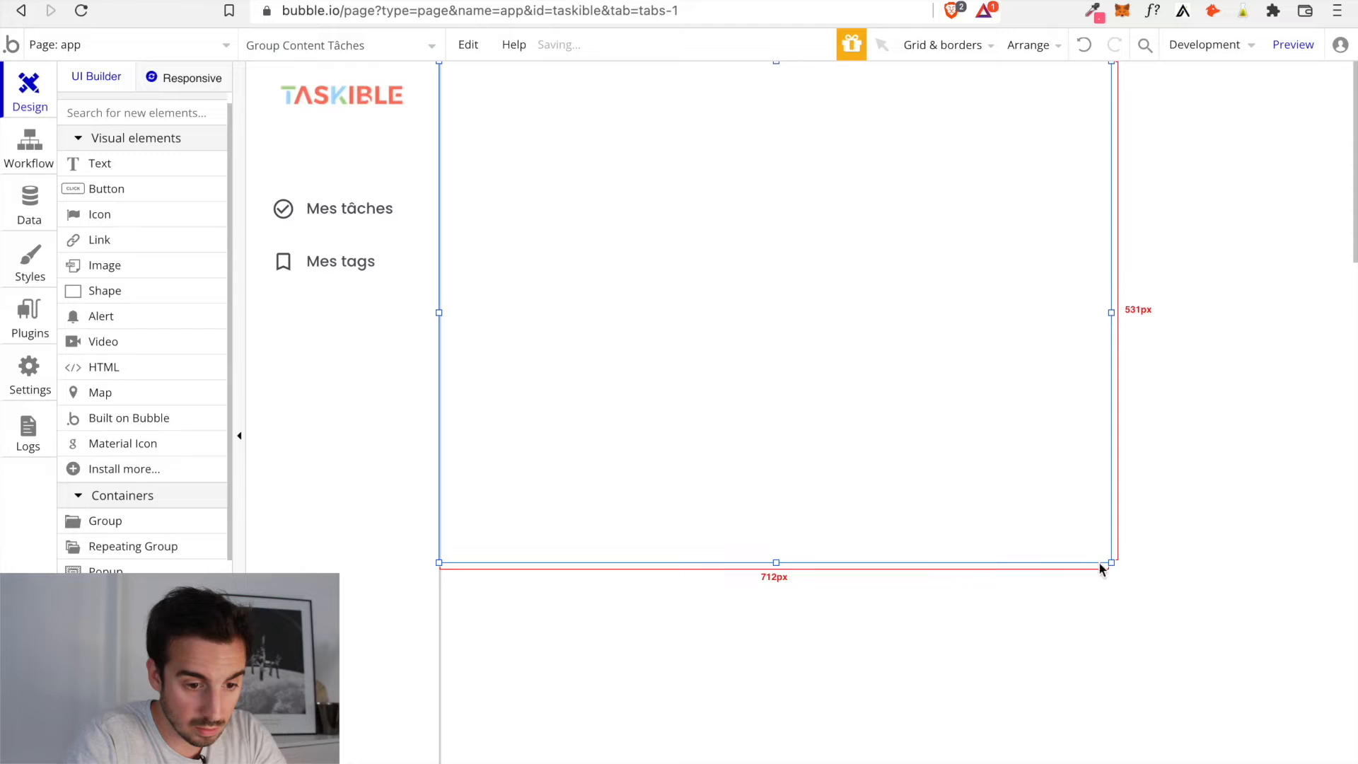
left_click_drag(1111, 562, 1354, 742)
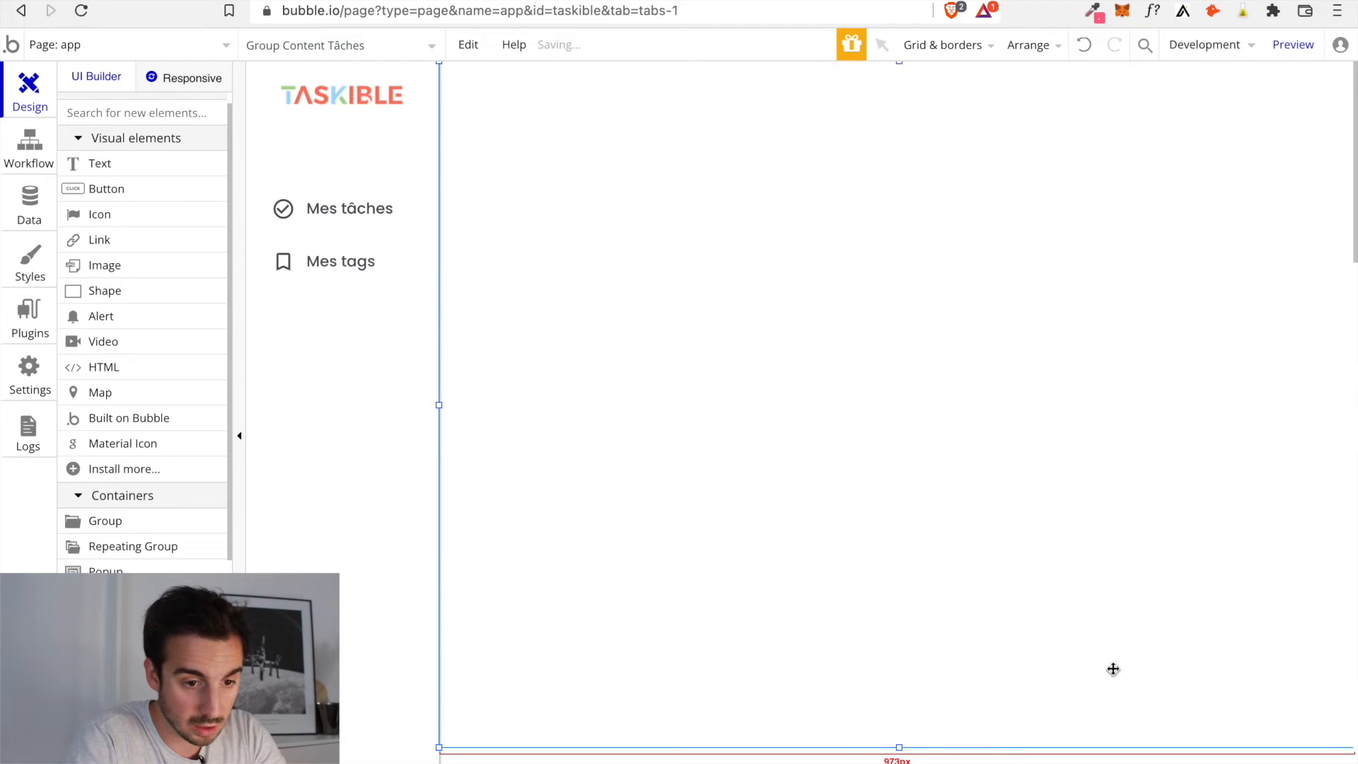
scroll(1112, 667, "down", 3)
scroll(1049, 618, "right", 5)
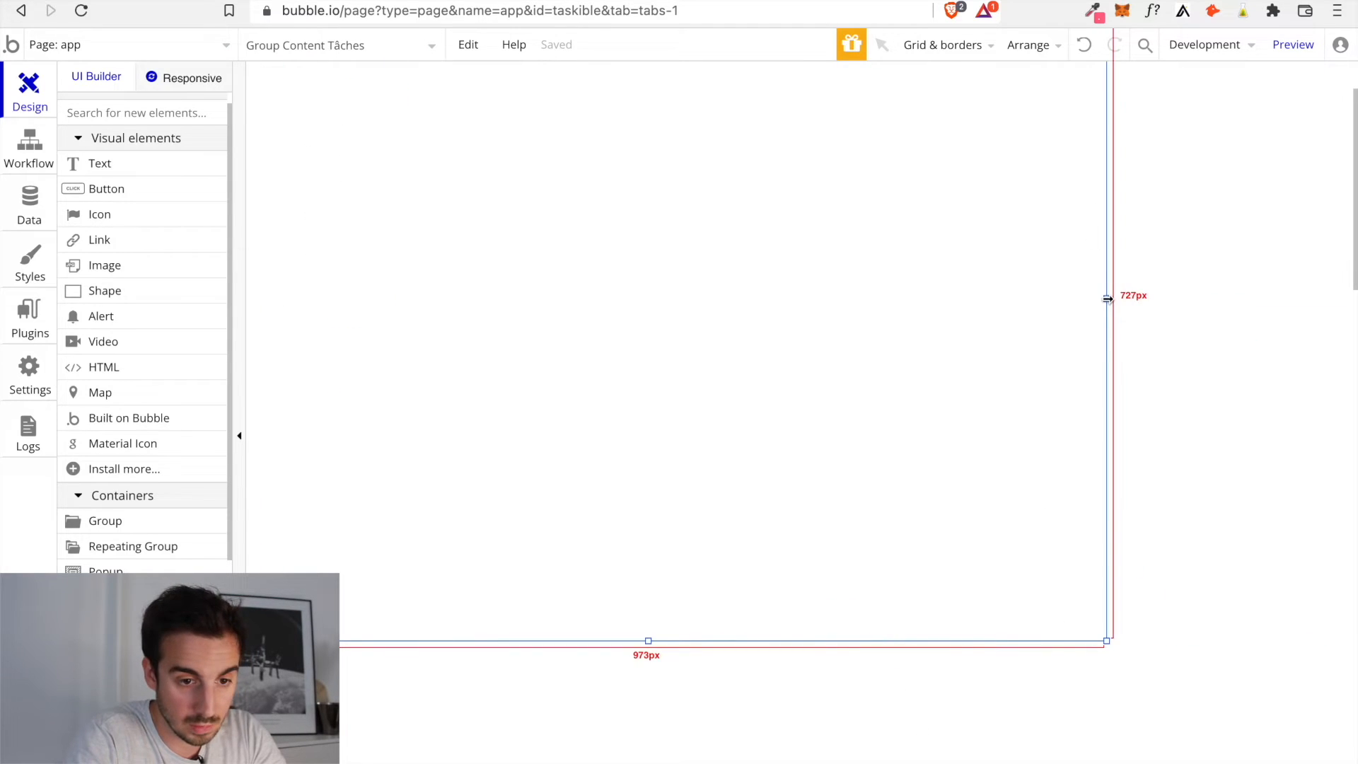
left_click_drag(1107, 297, 1351, 298)
scroll(900, 422, "down", 4)
scroll(900, 419, "left", 3)
left_click_drag(1008, 328, 946, 678)
scroll(870, 528, "up", 5)
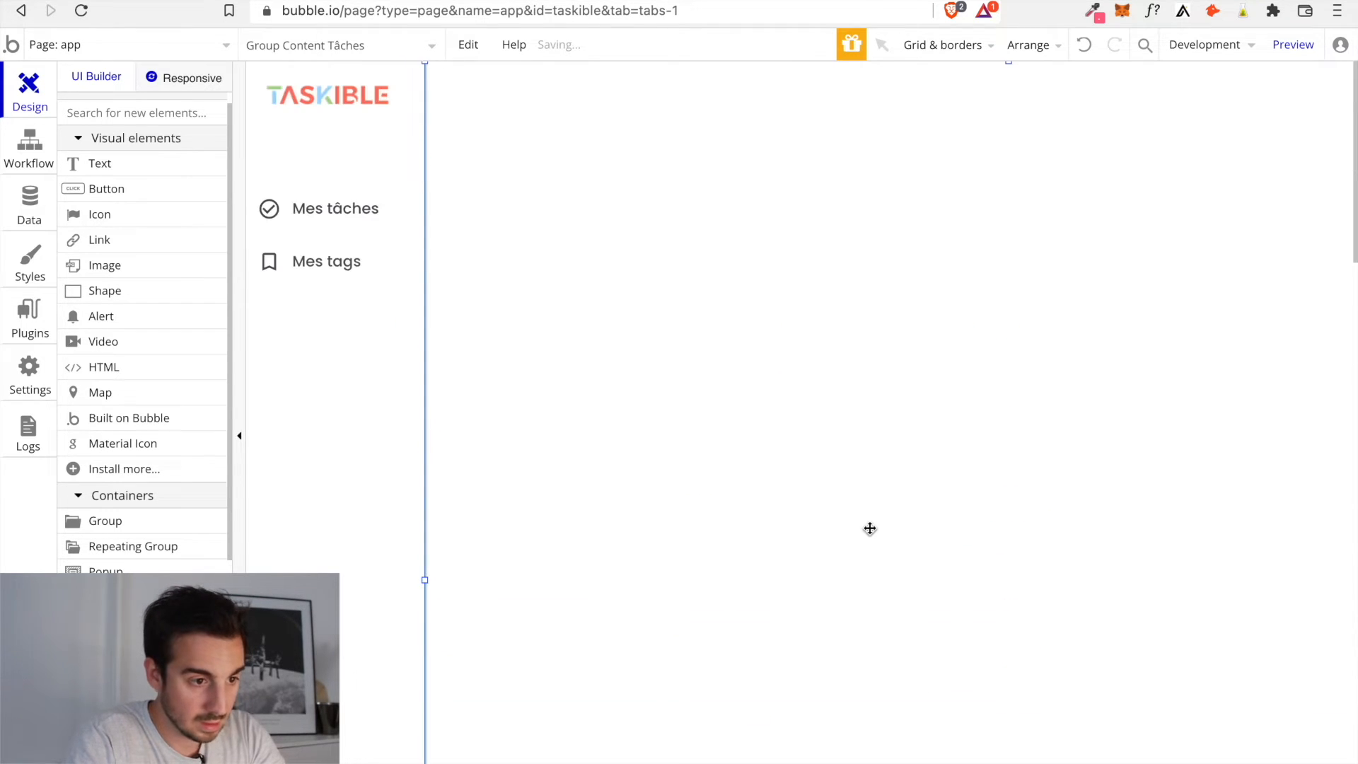
double_click(593, 253)
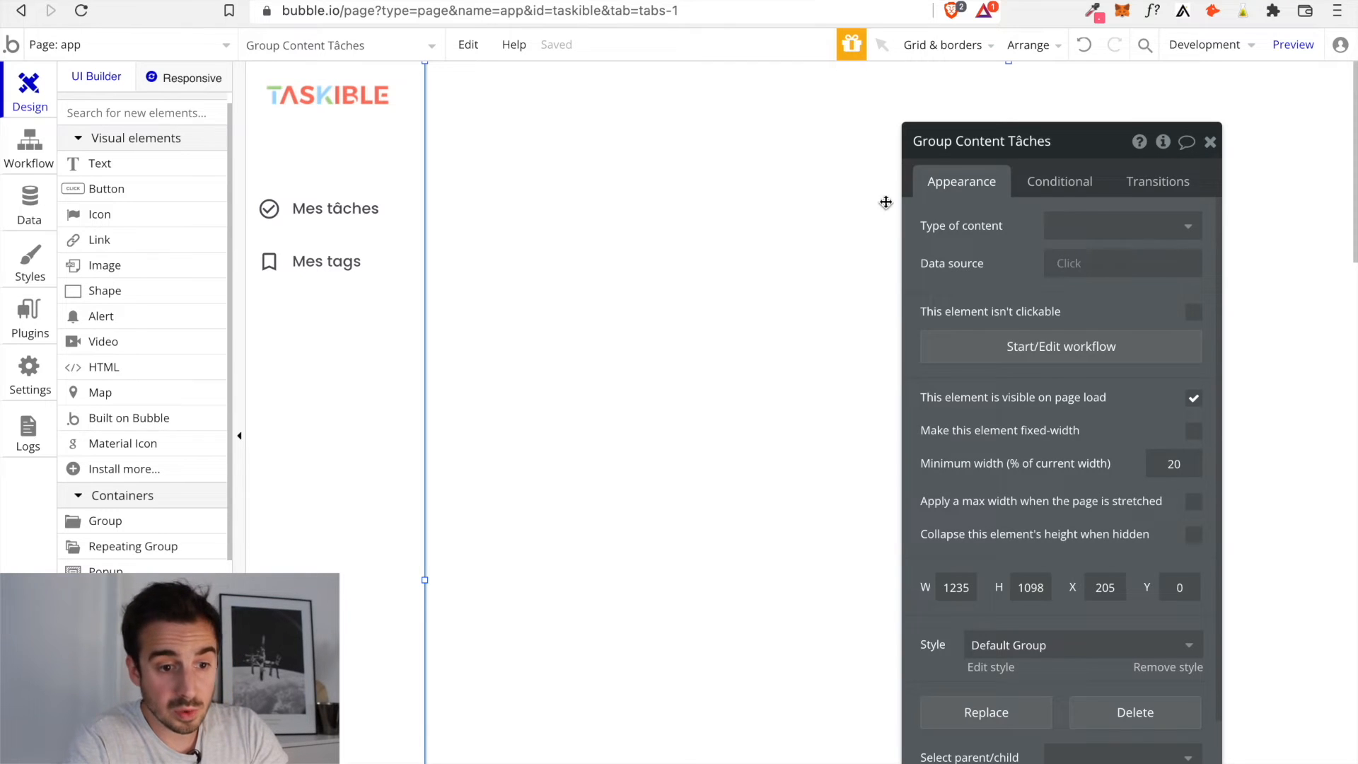
left_click(1210, 143)
Add a text element of about 275 × 68 px in the content group's upper-left corner, reading "Mes tâches"
left_click(132, 177)
left_click_drag(451, 77, 712, 142)
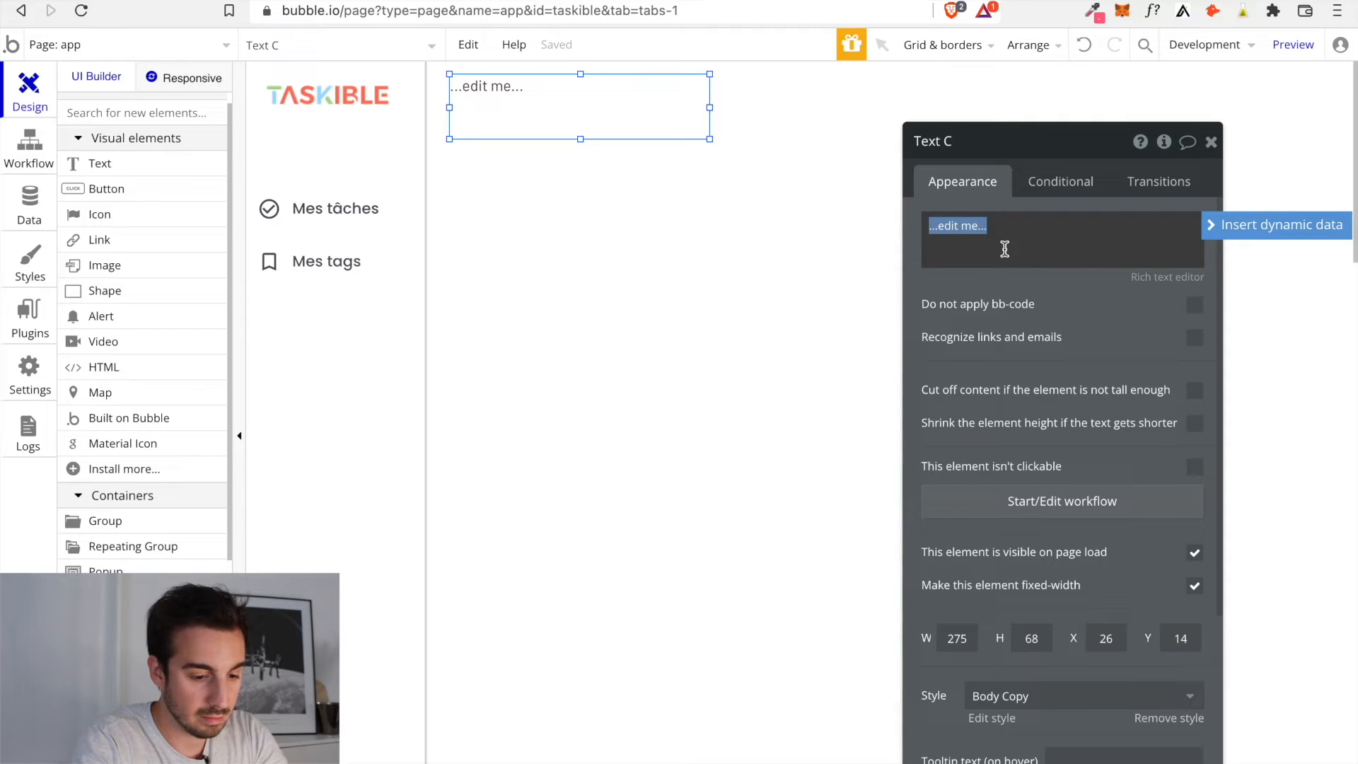
type("Mes tâh")
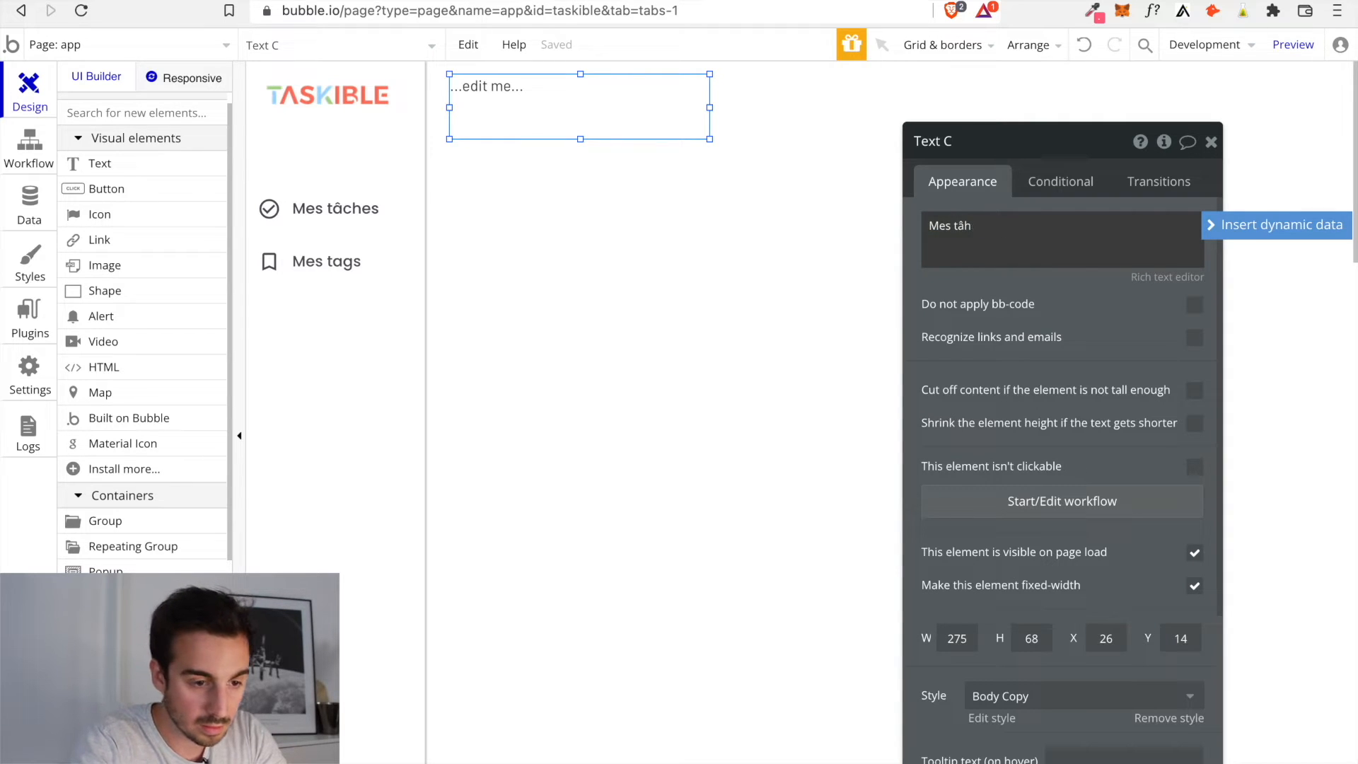
key("BackSpace")
type("ches")
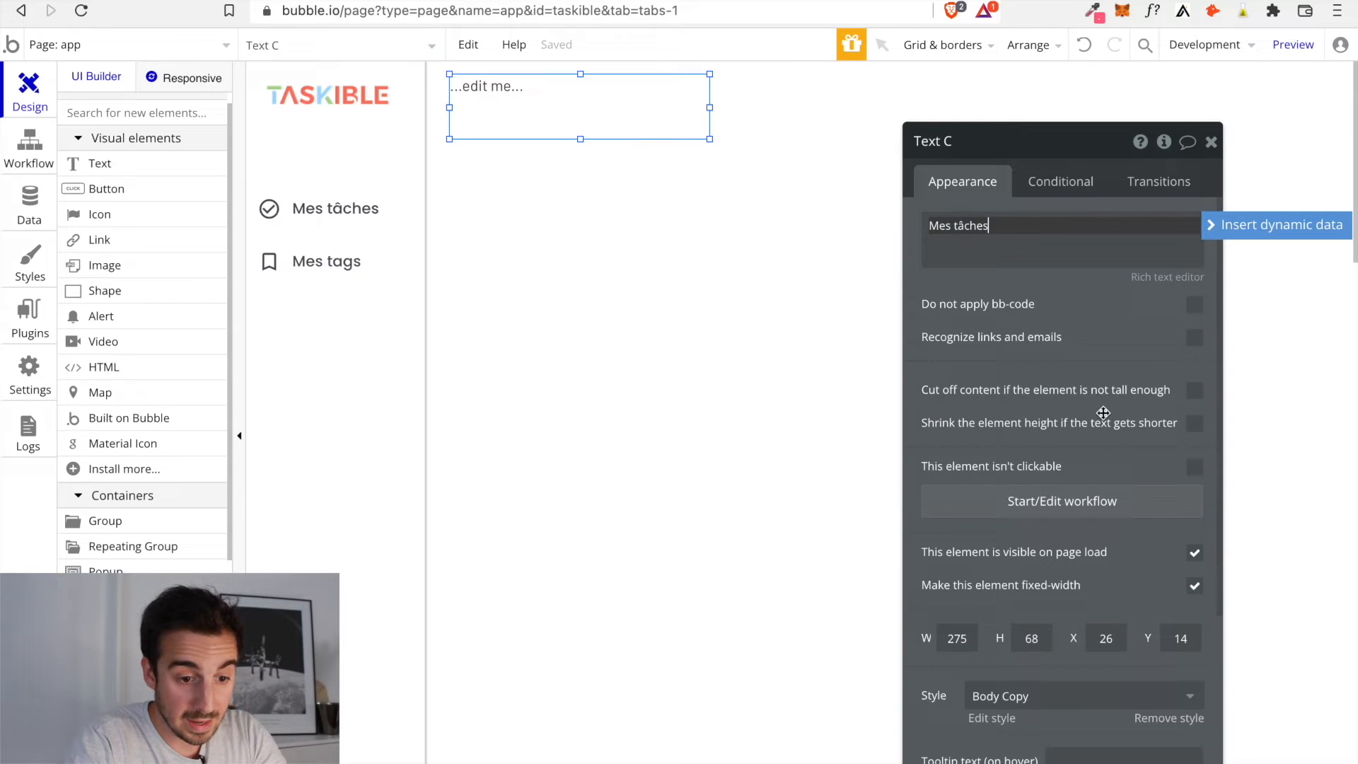
scroll(1097, 371, "down", 3)
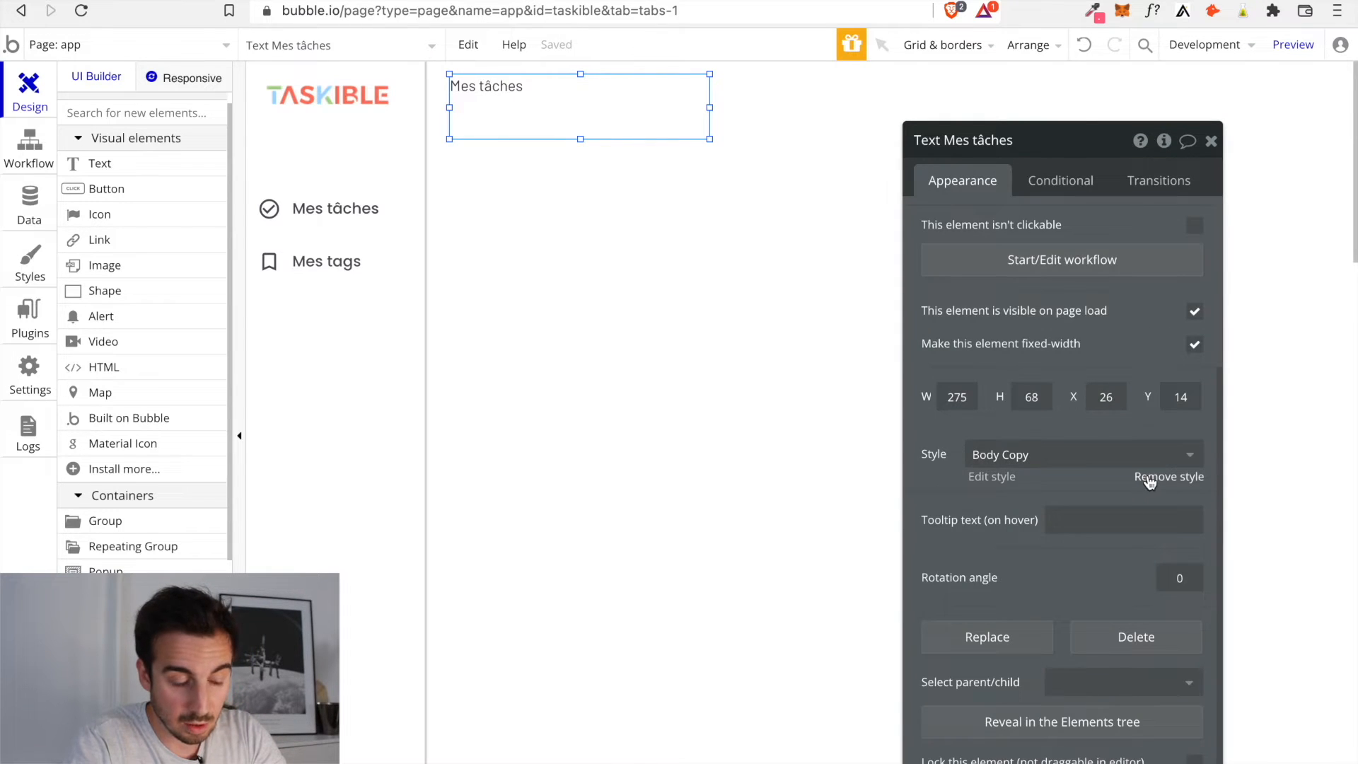
Remove the Body Copy style from the content group's "Mes tâches" title
left_click(1149, 478)
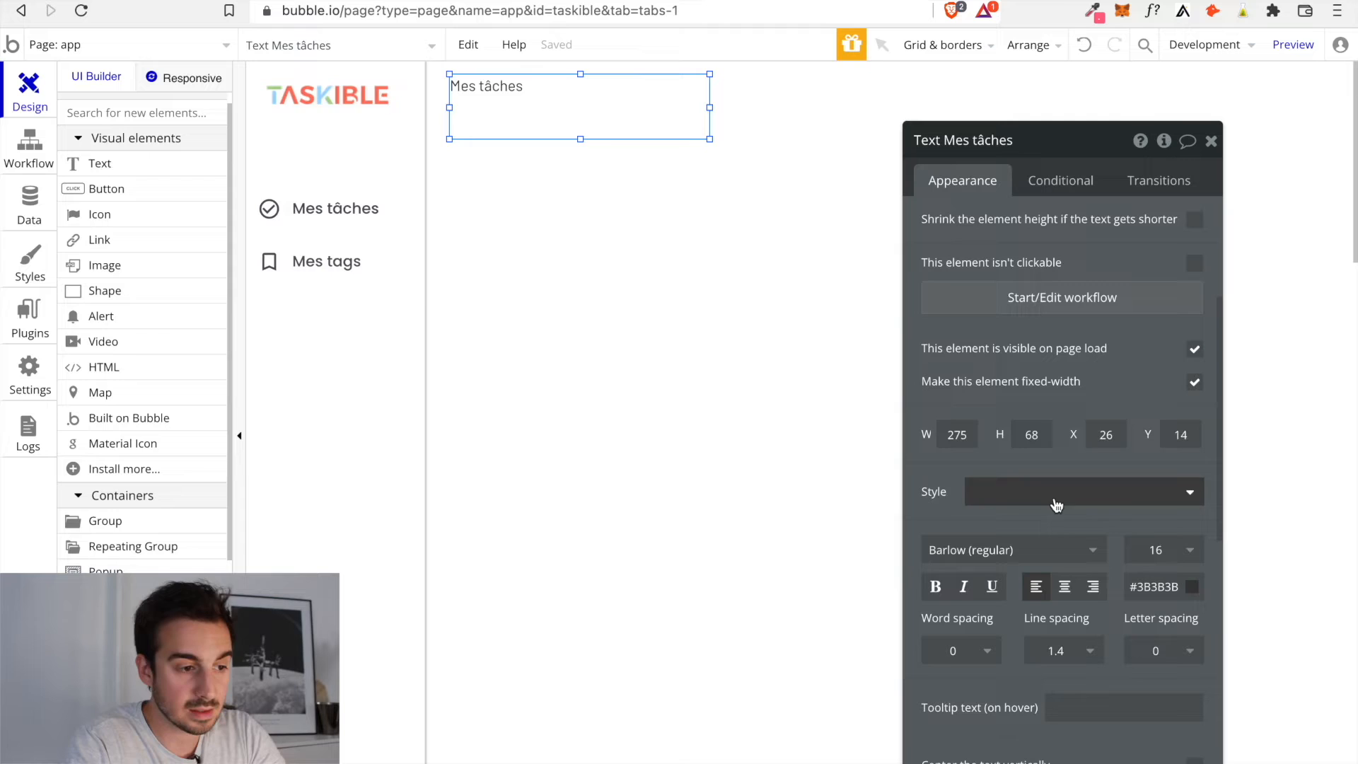
Create a new text style named "Onglet" from the side menu's "Mes tâches" text
left_click(366, 218)
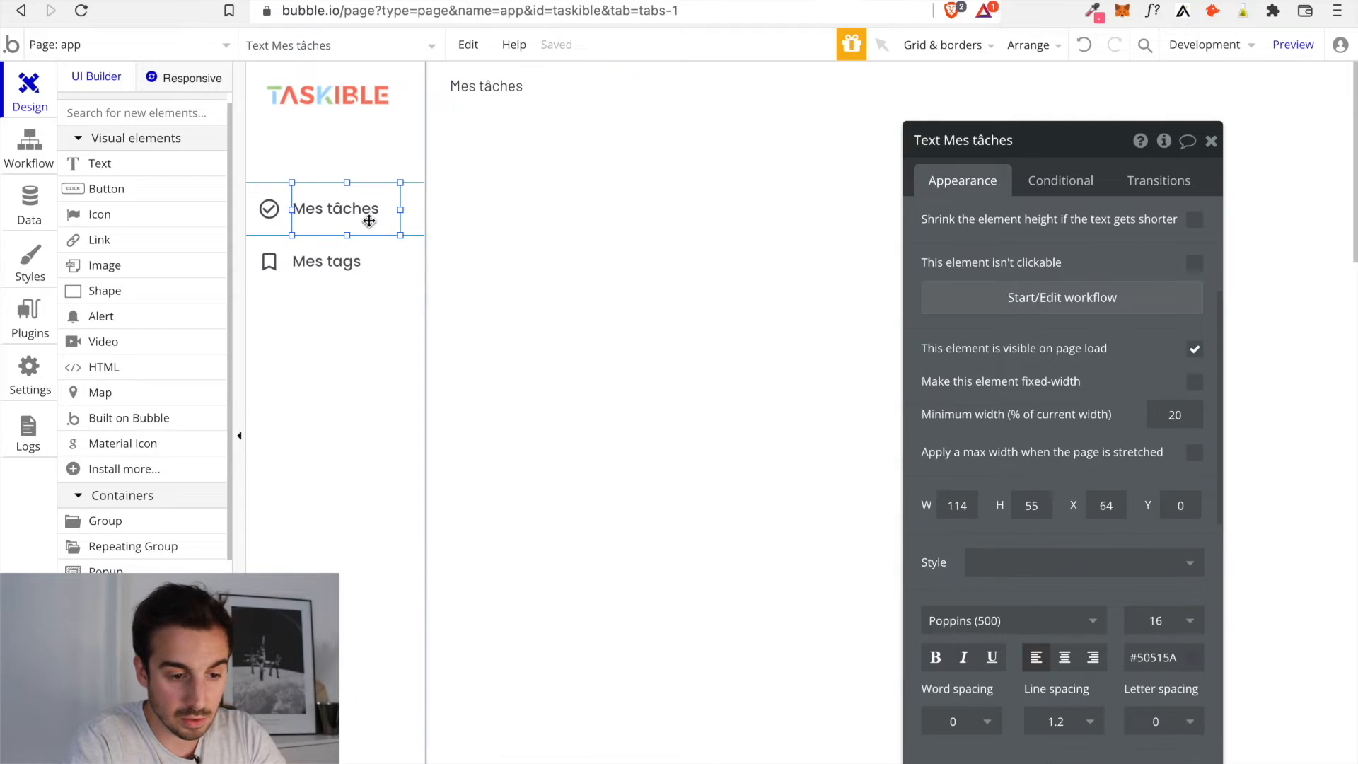
left_click(1108, 580)
scroll(1067, 626, "down", 2)
scroll(1073, 518, "down", 3)
scroll(1067, 715, "down", 3)
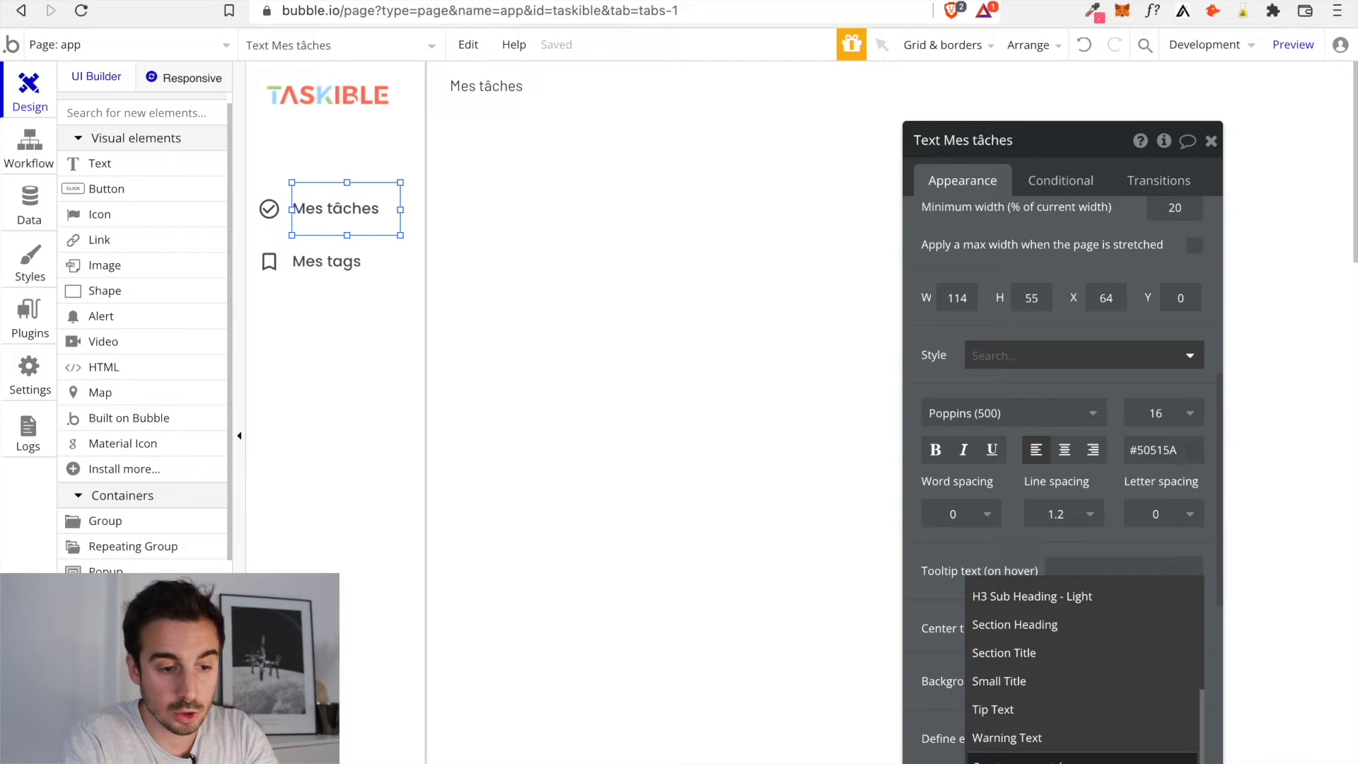
left_click(1026, 761)
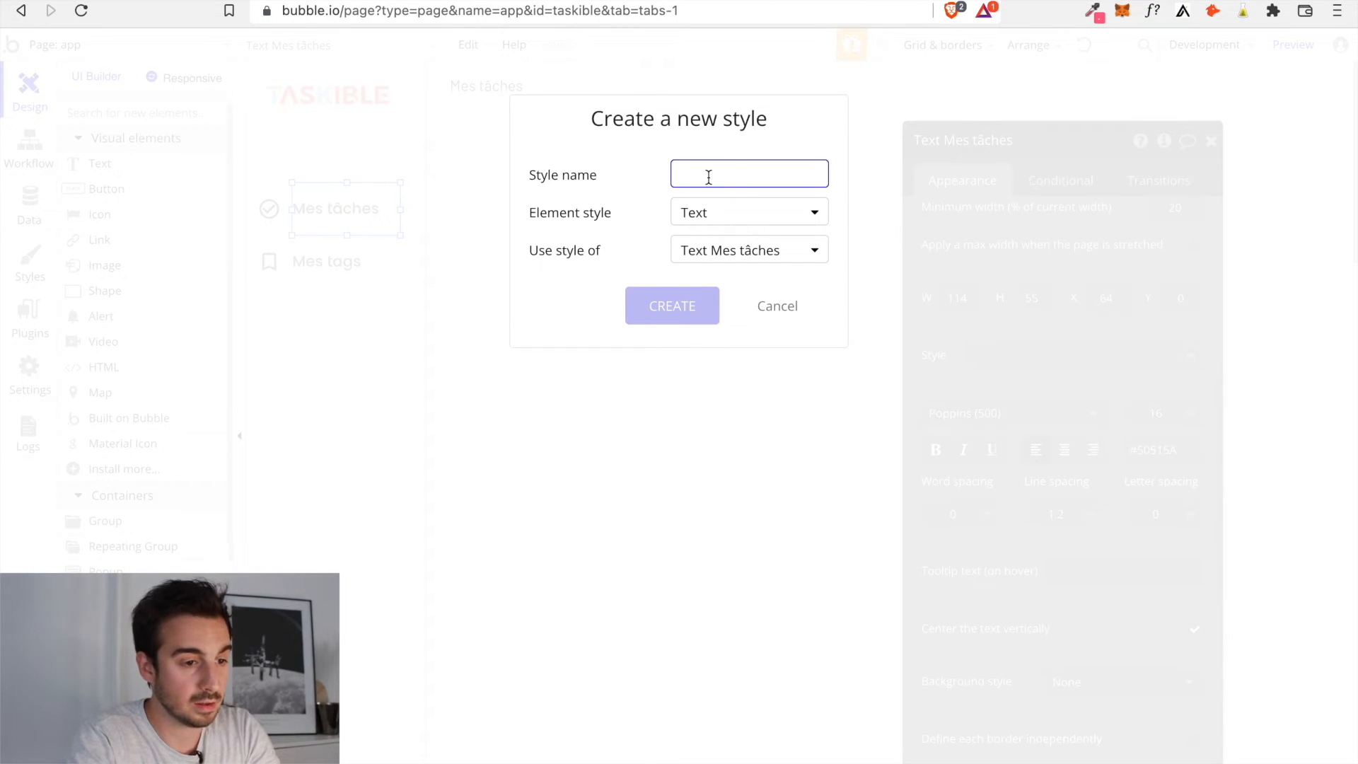
type("Onglet")
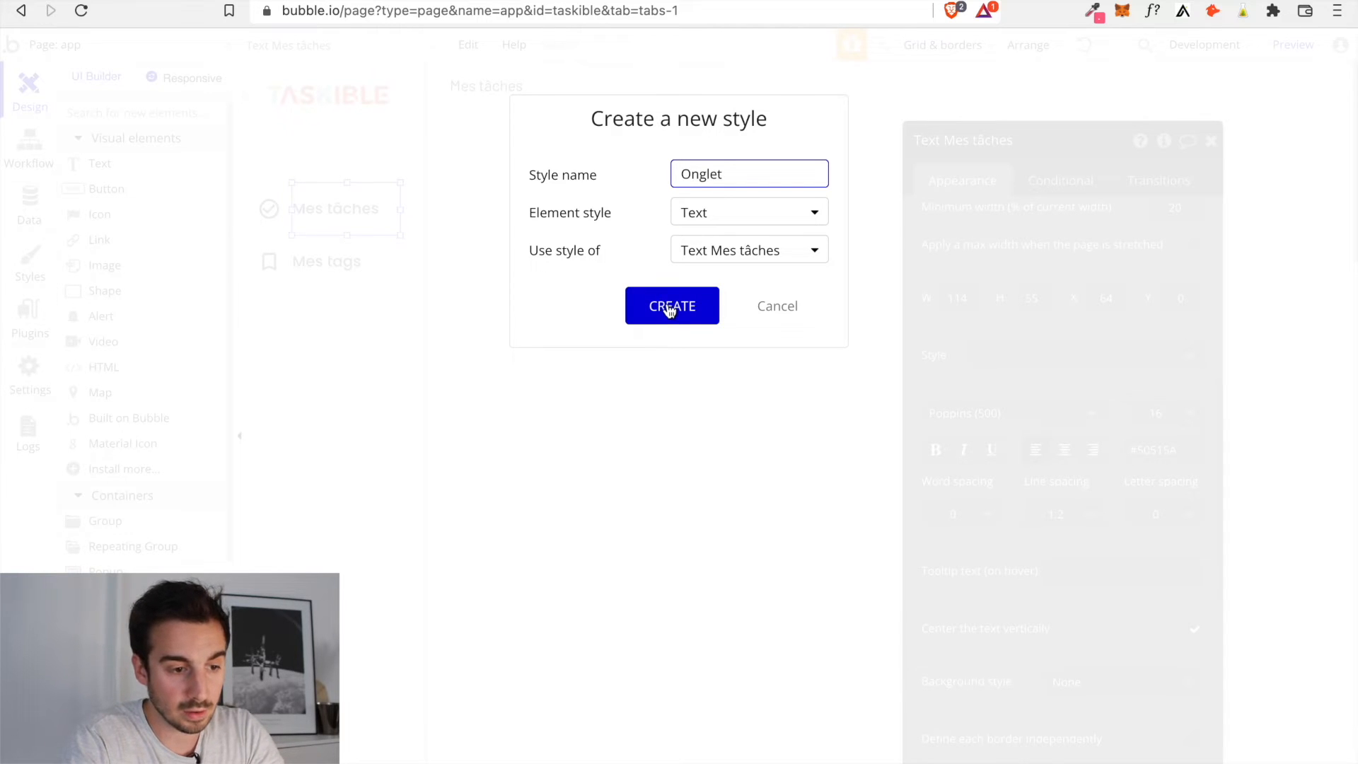
left_click(670, 308)
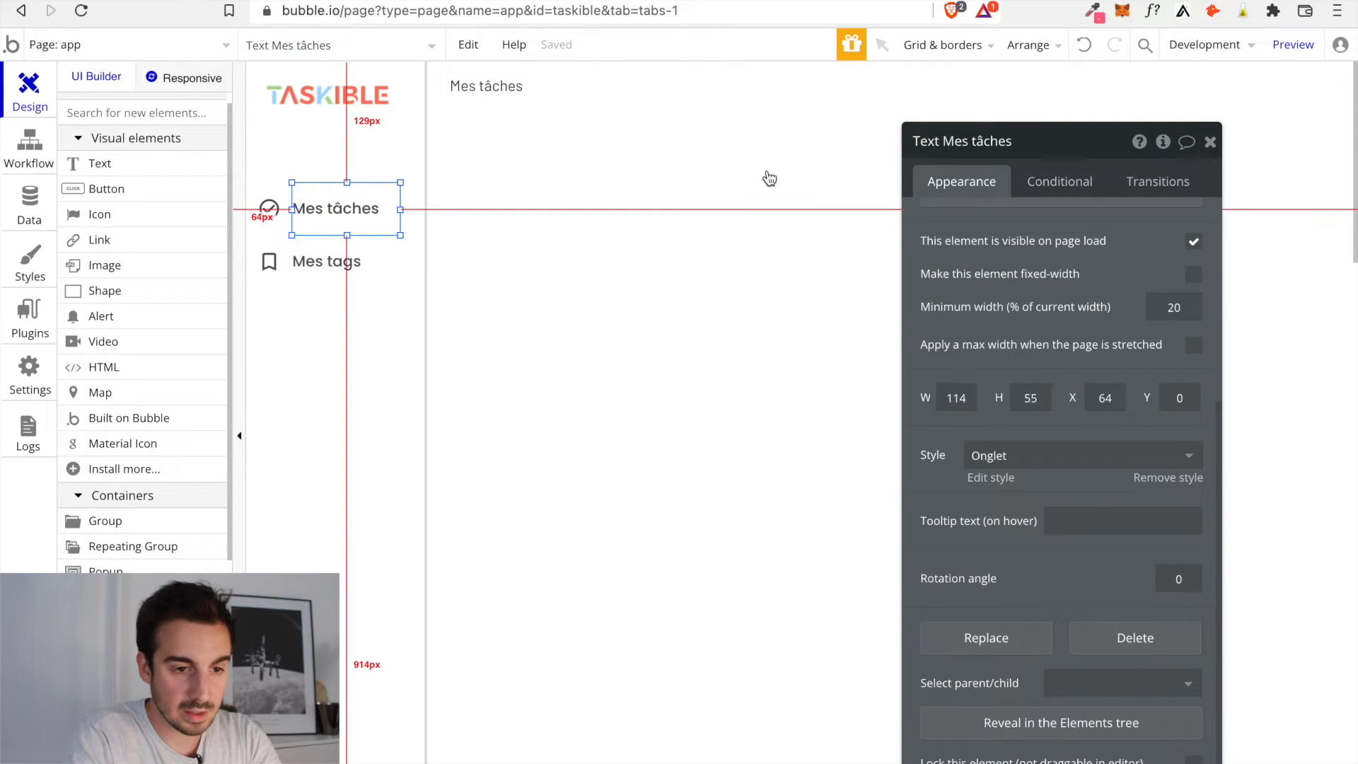
Set the content group's "Mes tâches" title to the Poppins (500) font at size 24
left_click(1210, 142)
double_click(526, 114)
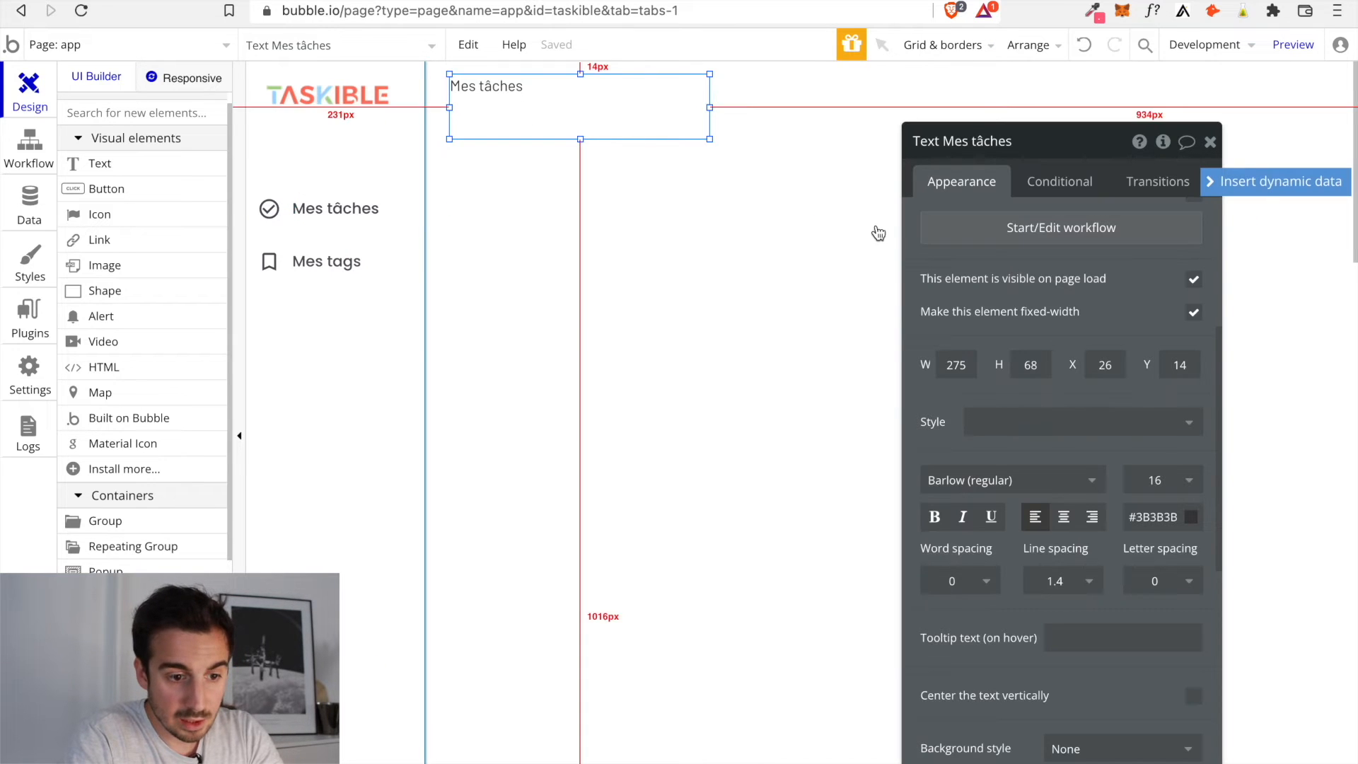
scroll(1072, 332, "up", 1)
scroll(1073, 332, "down", 1)
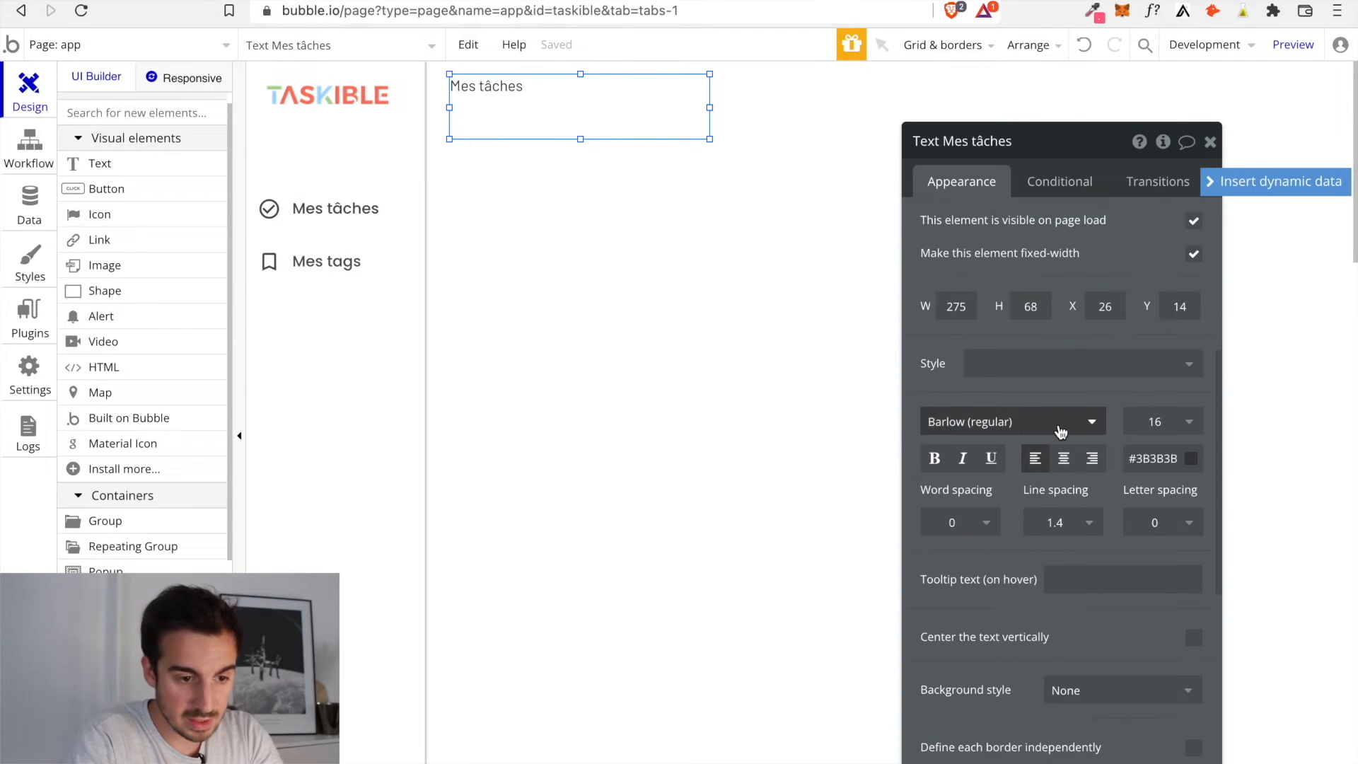
left_click(1061, 432)
type("popping")
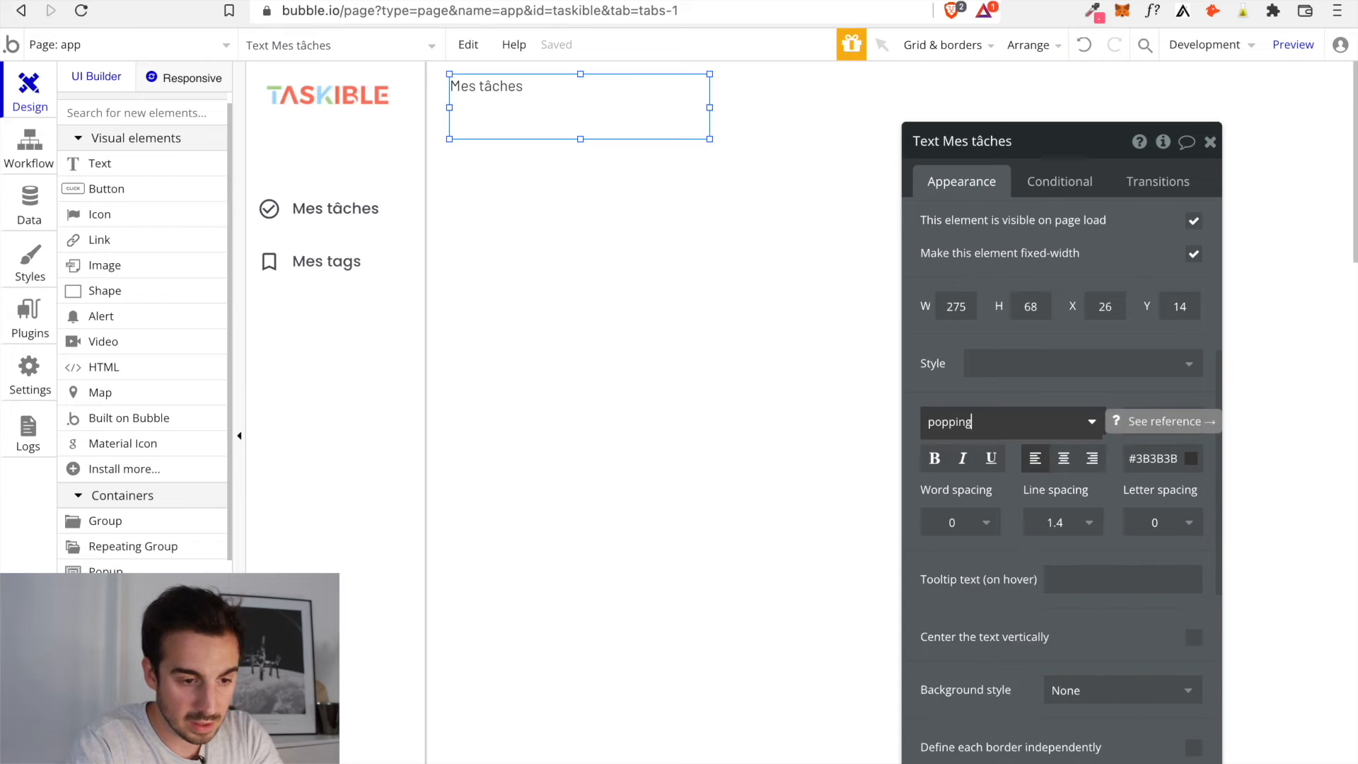
key("BackSpace")
type("s")
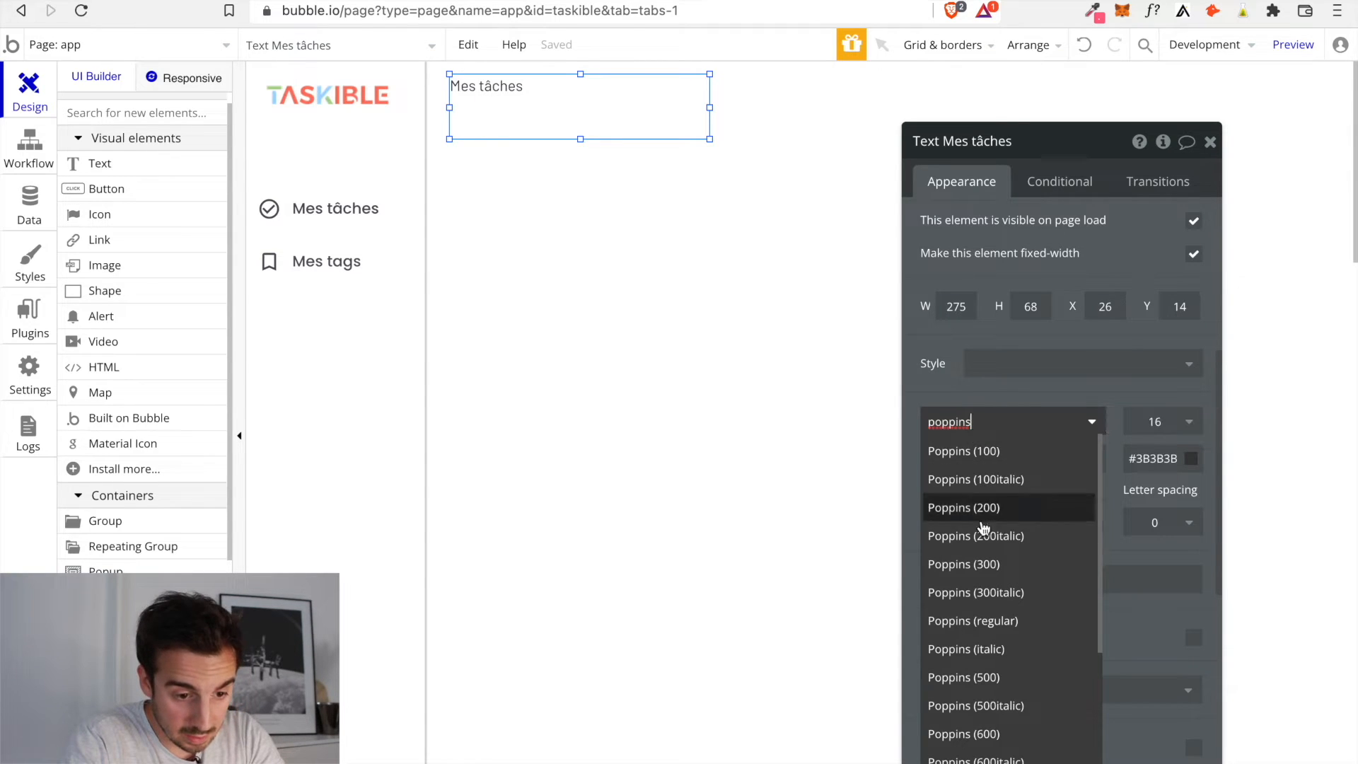
left_click(993, 678)
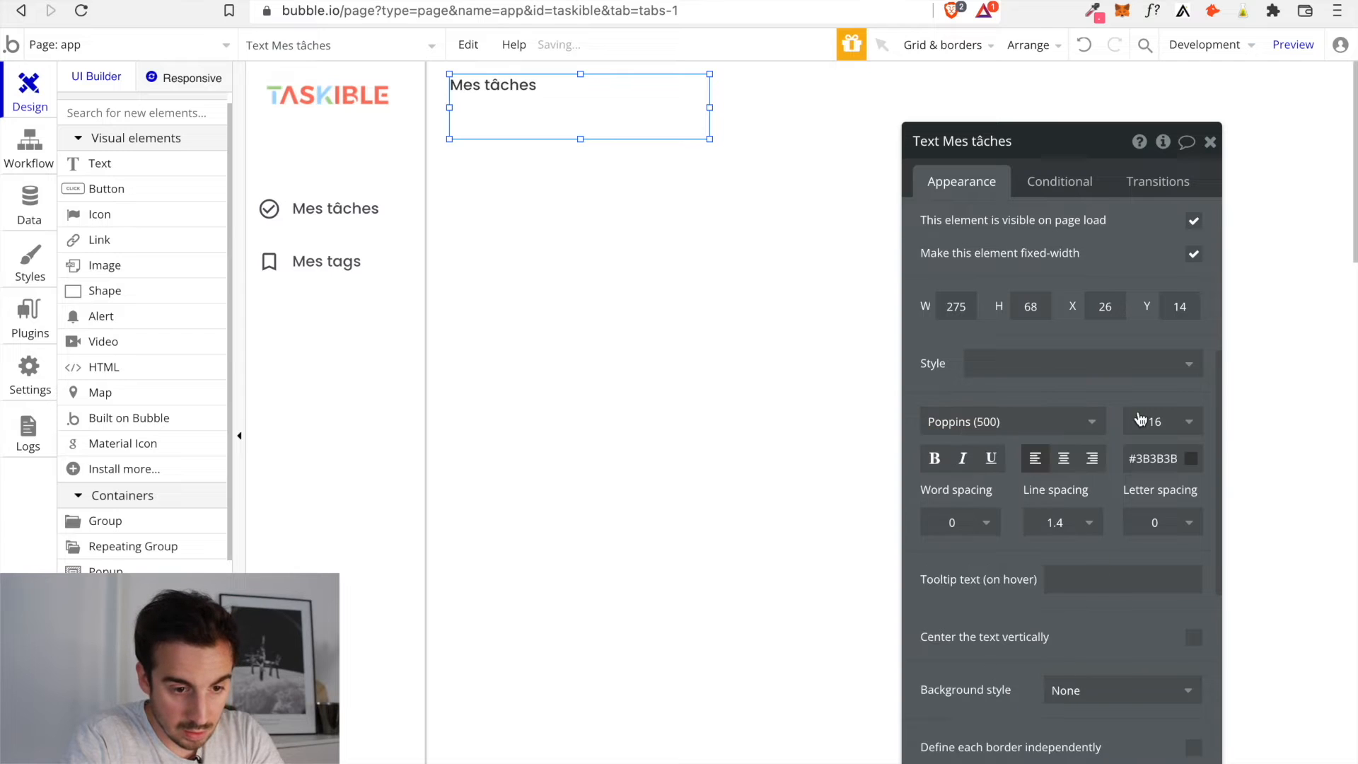
left_click(1172, 422)
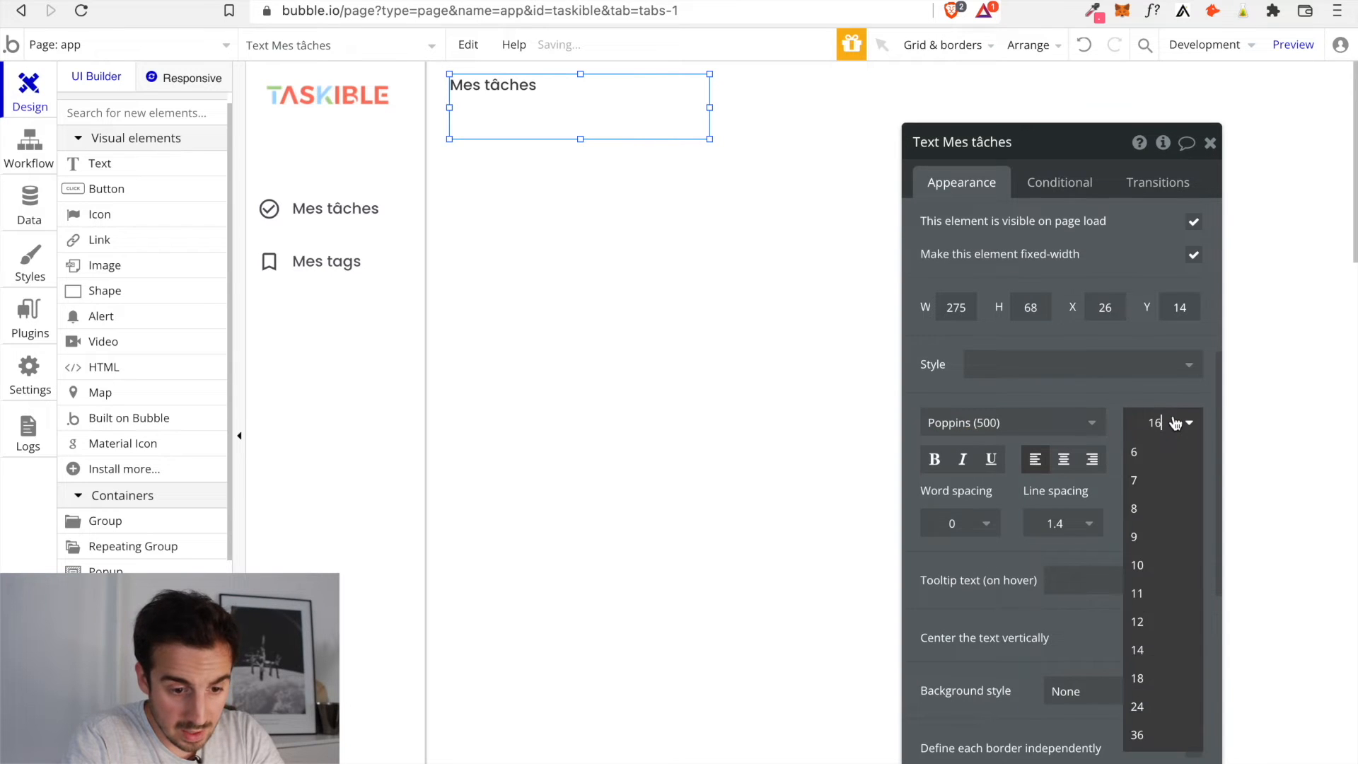
left_click(1157, 705)
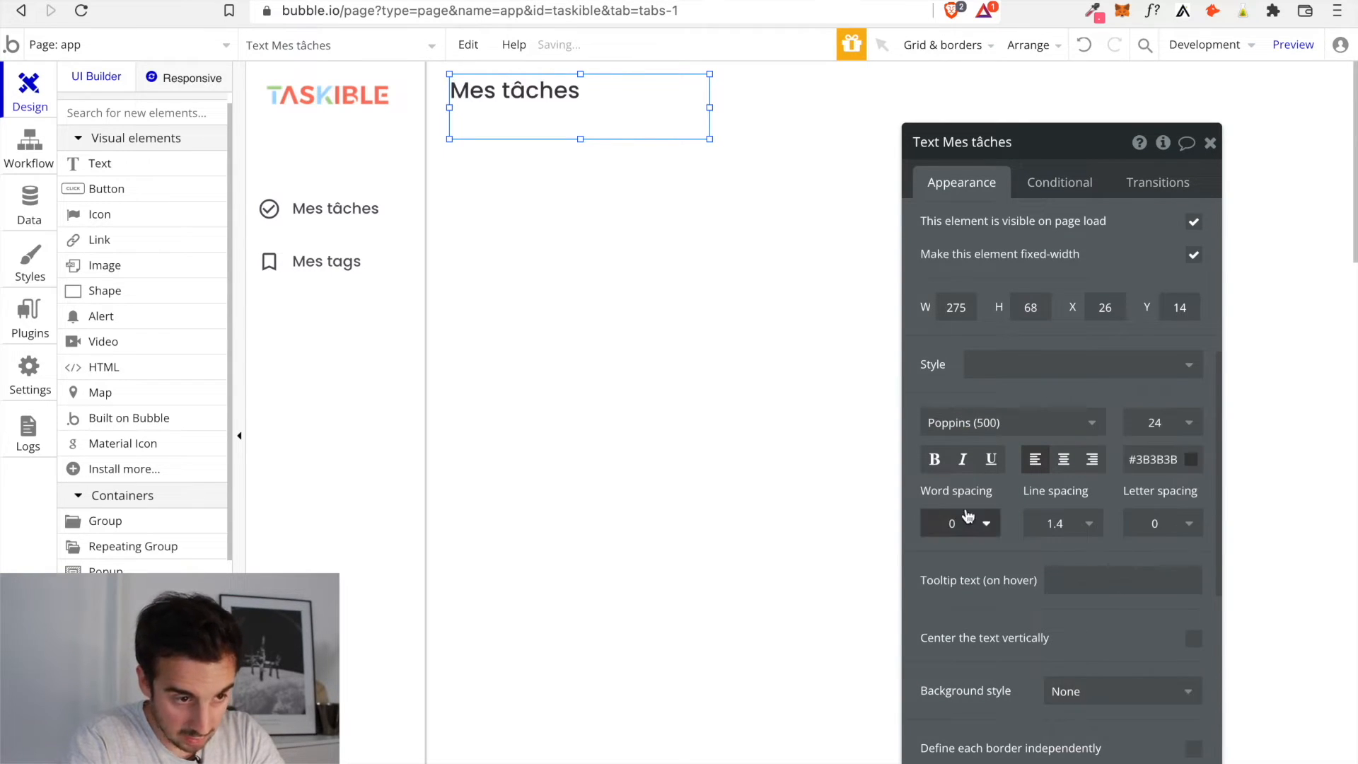
Make the "Mes tâches" title bold and set its text colour to #051C45
left_click(935, 459)
left_click(1140, 460)
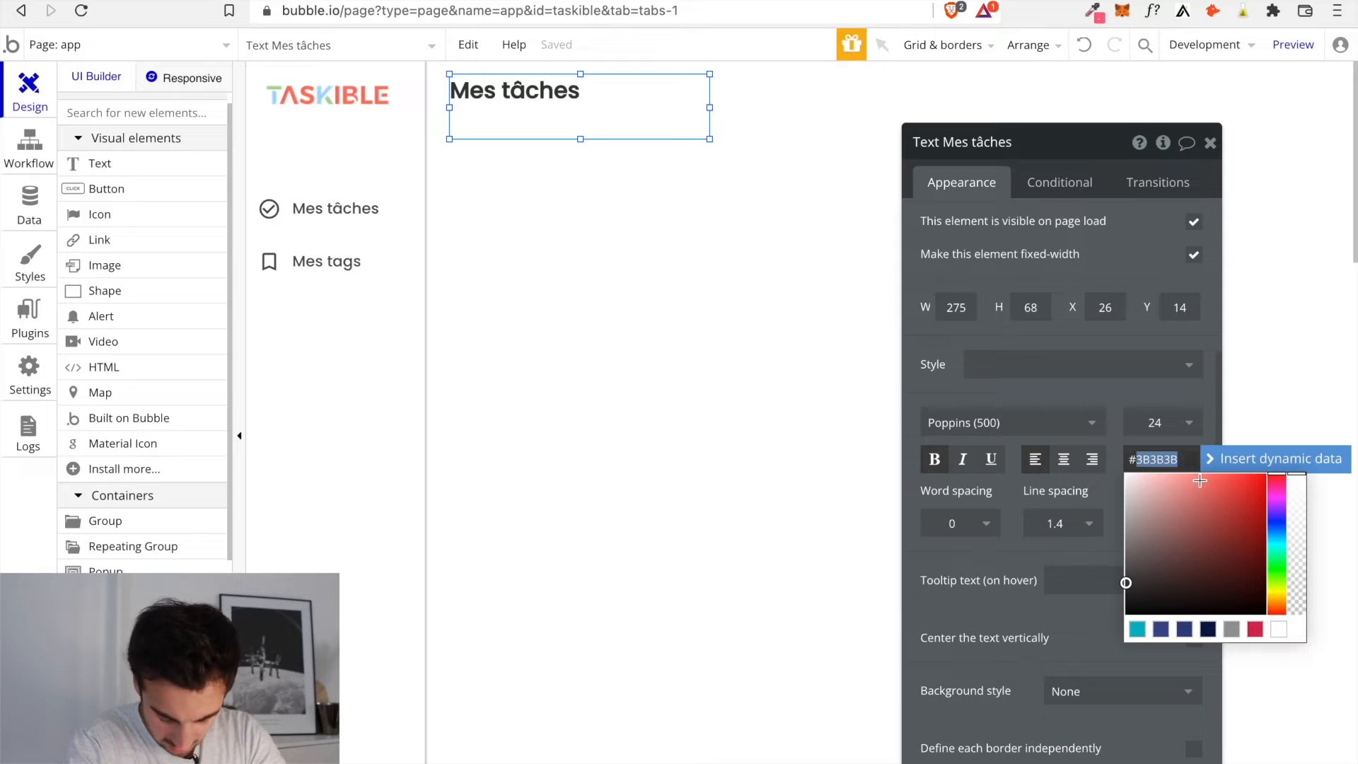
type("#05")
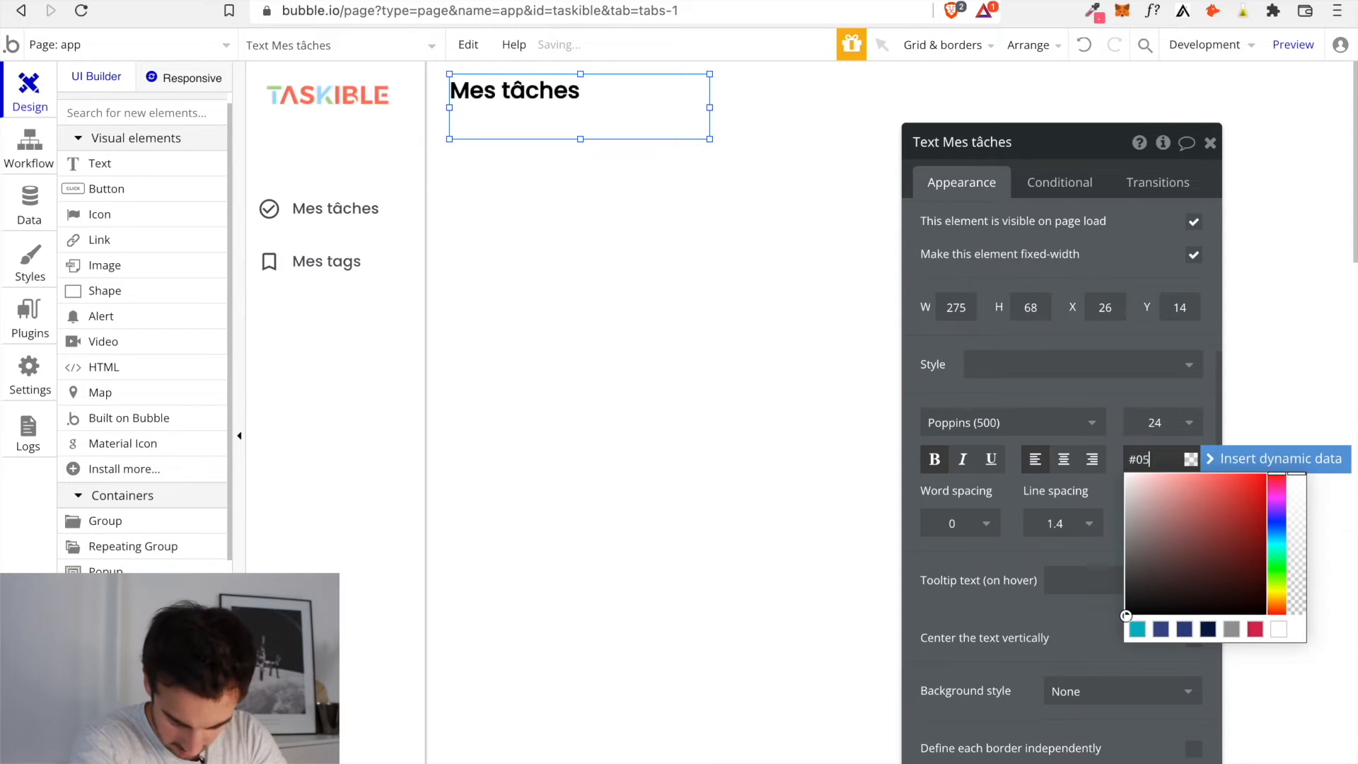
type("1C")
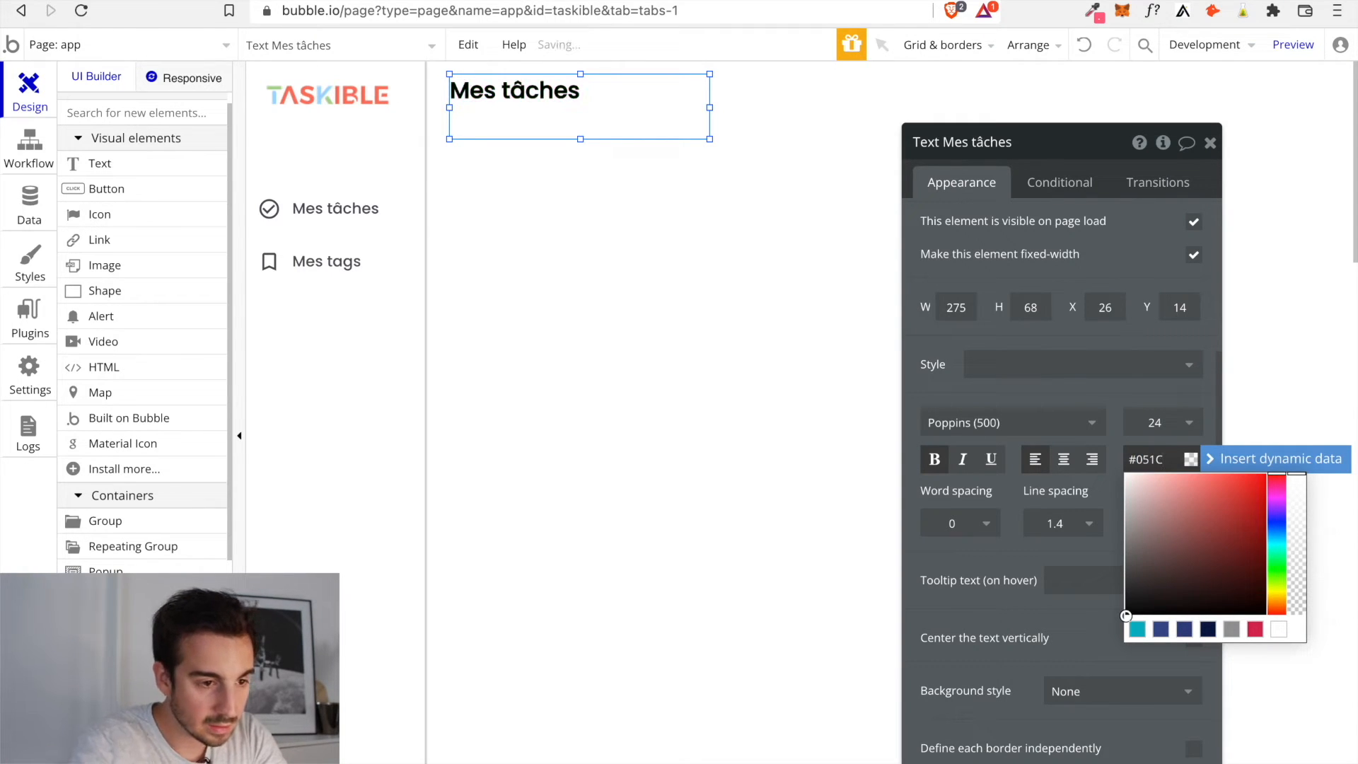
type("456")
key("BackSpace")
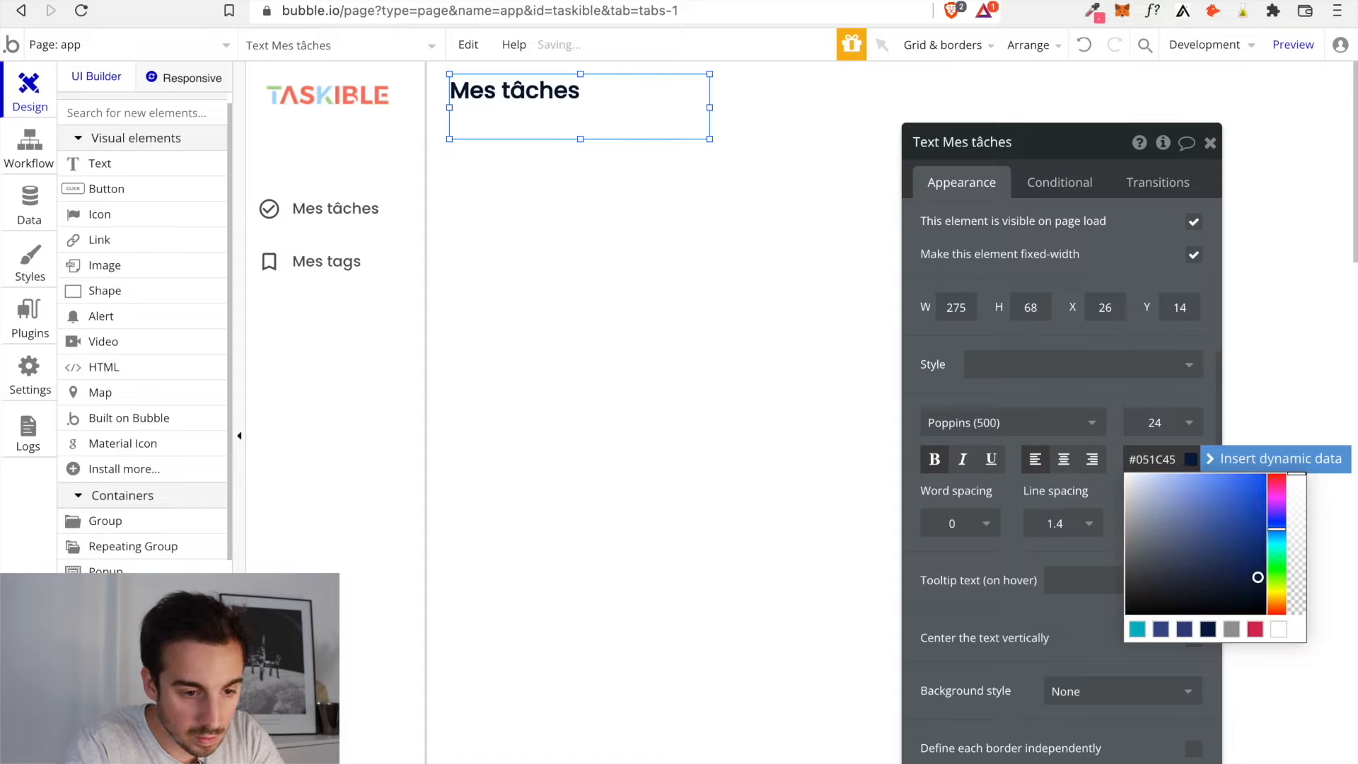
left_click(1112, 551)
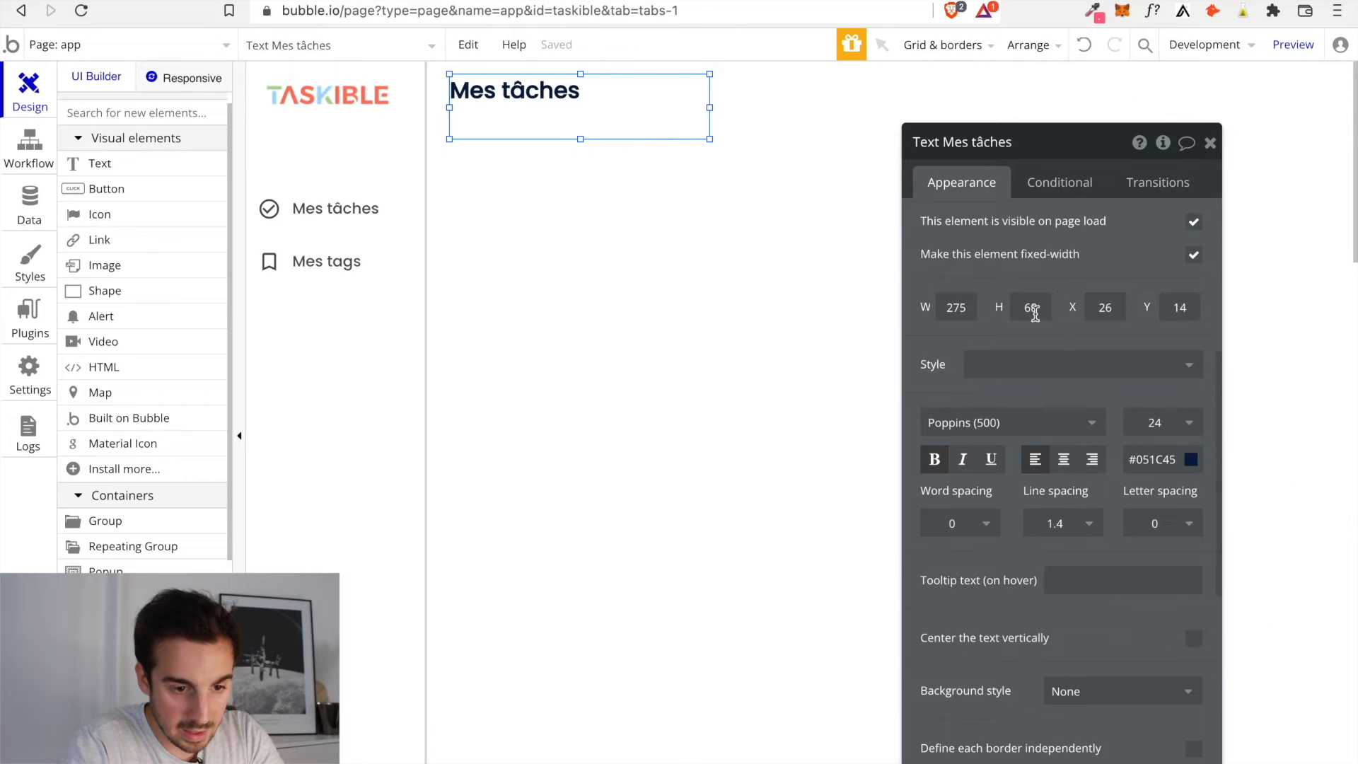
Set the title's line spacing to 1.2 and center its text vertically
scroll(1114, 446, "up", 5)
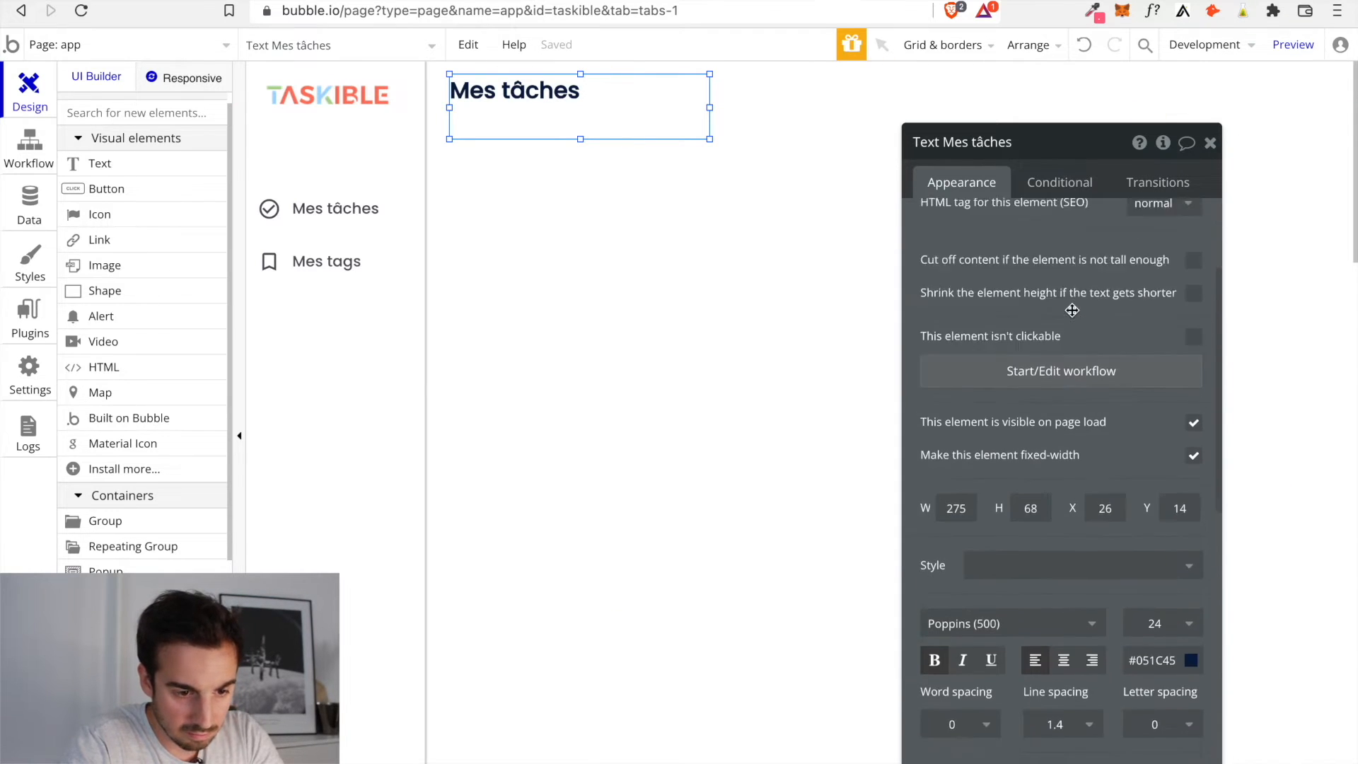
scroll(1087, 539, "down", 5)
left_click(1064, 520)
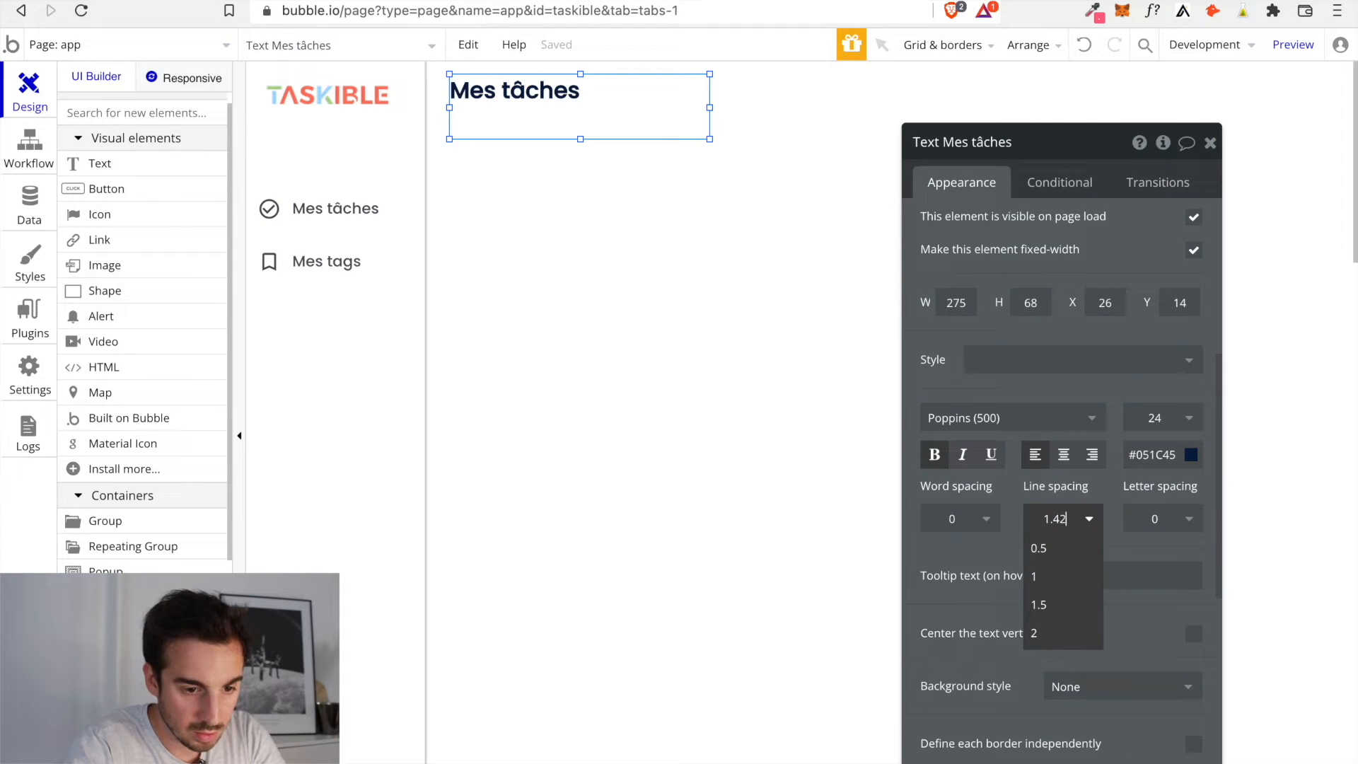
left_click(998, 544)
scroll(1137, 531, "down", 3)
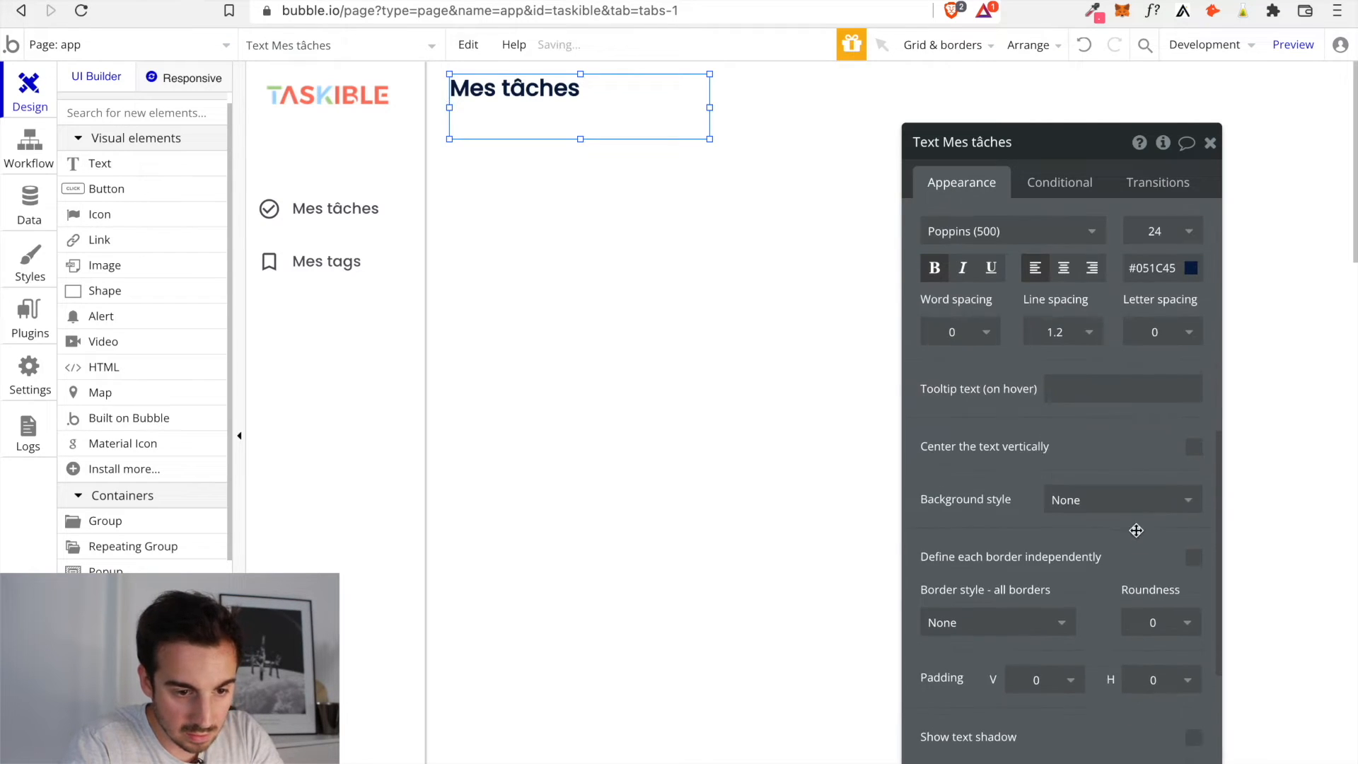
left_click(1194, 447)
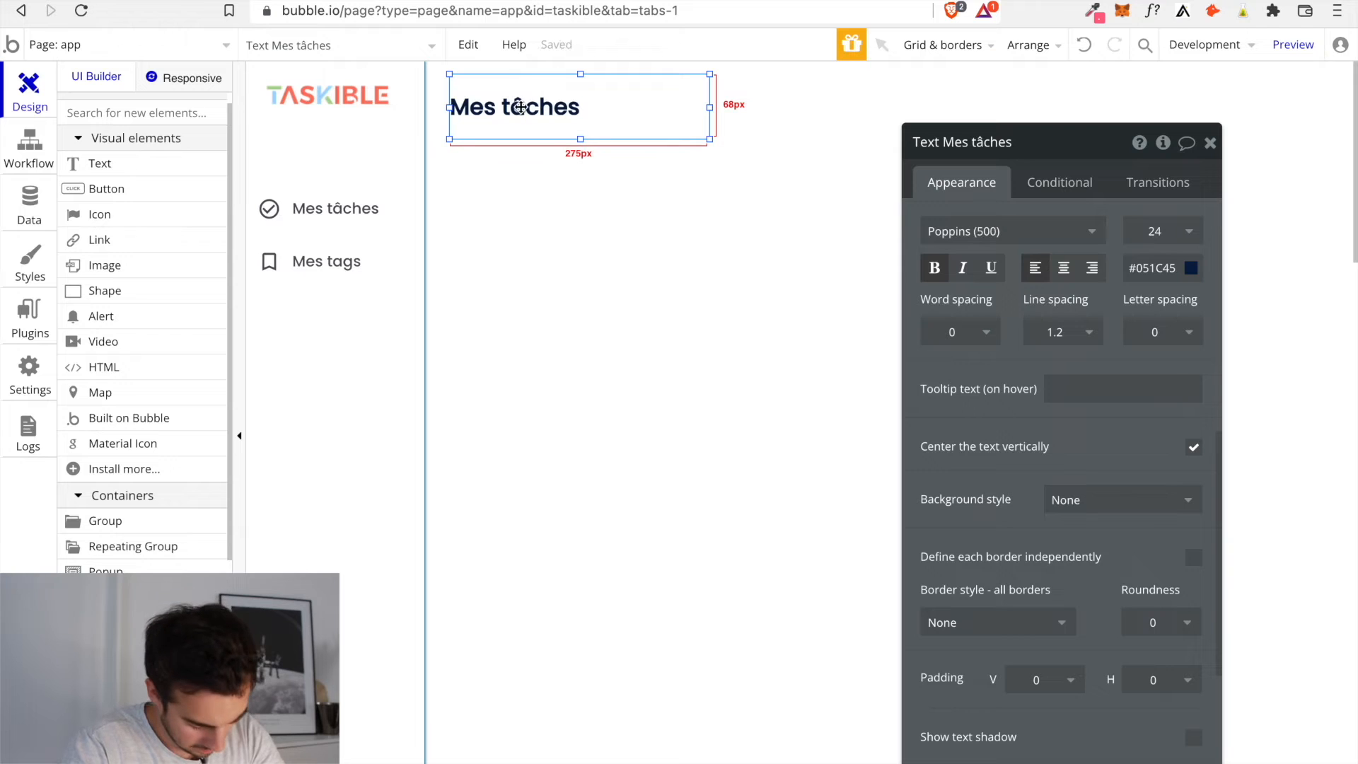
Move the "Mes tâches" title to about 64 px from the content group's left edge and 25 px from its top
left_click_drag(521, 107, 500, 143)
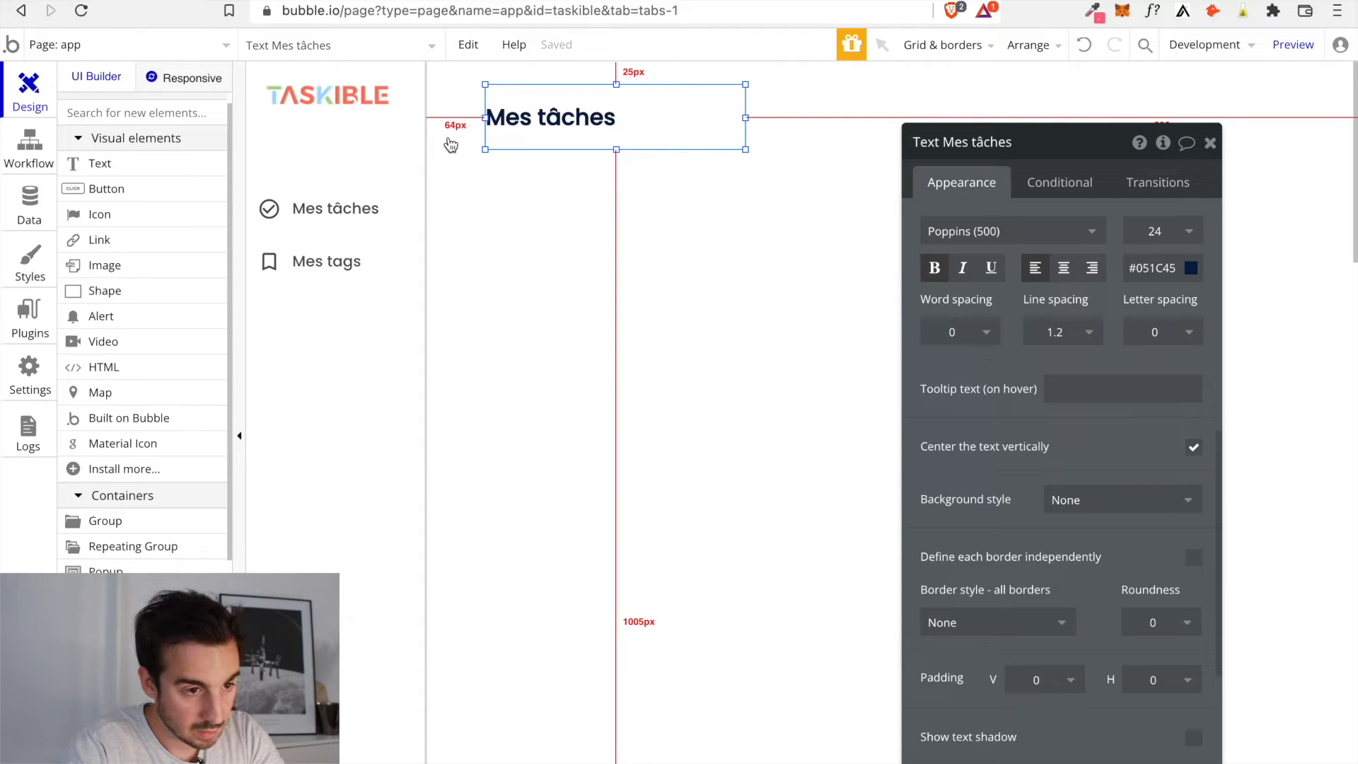
left_click(618, 237)
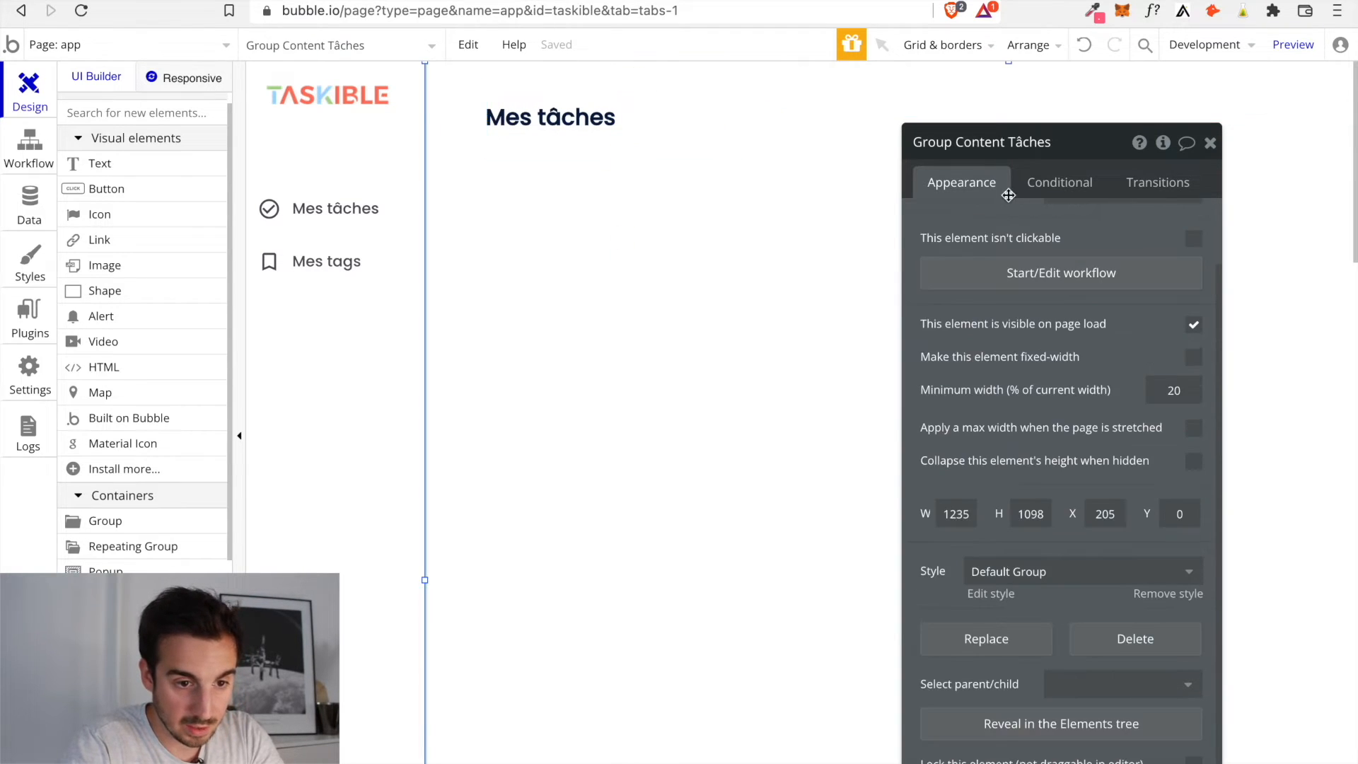
left_click(1210, 142)
Review the finished Taskible app's tasks page as the layout reference, and return to the Bubble editor
scroll(707, 250, "right", 5)
scroll(708, 250, "left", 5)
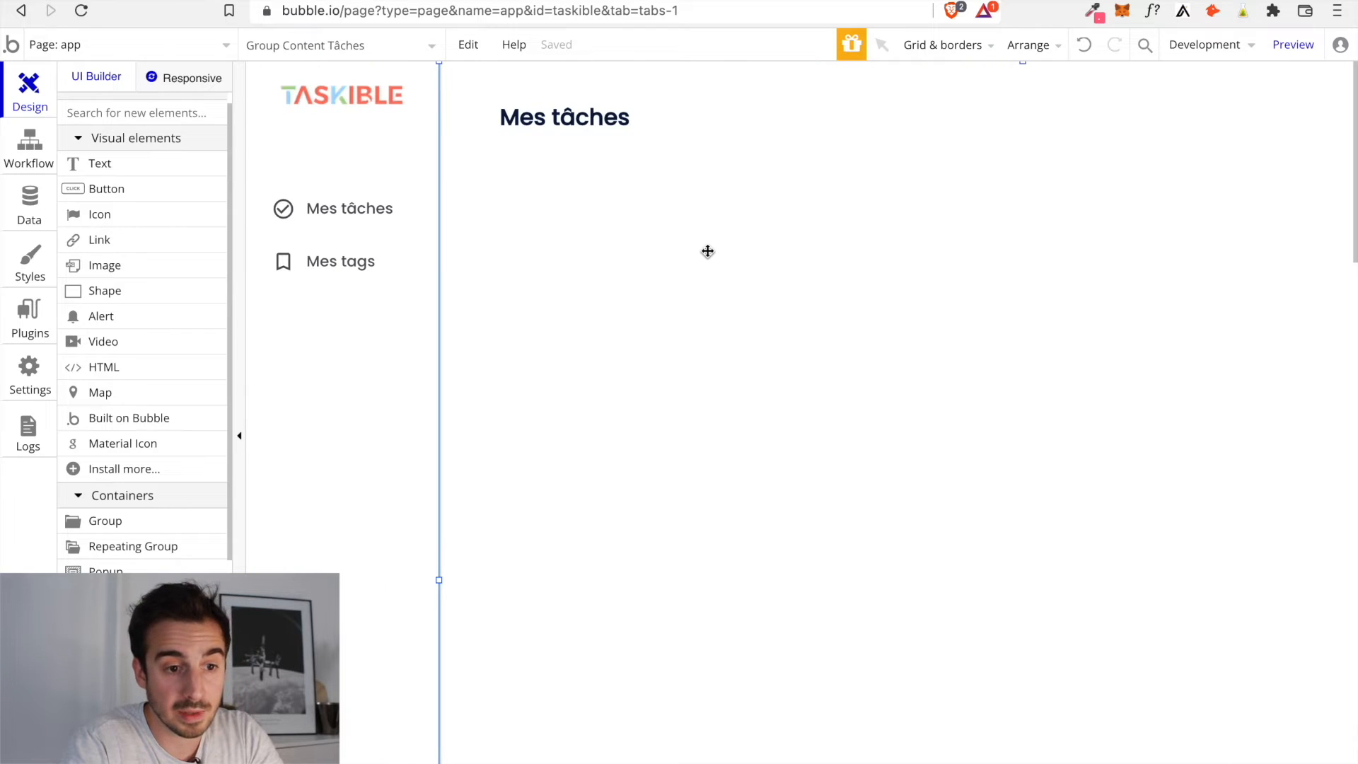
double_click(707, 251)
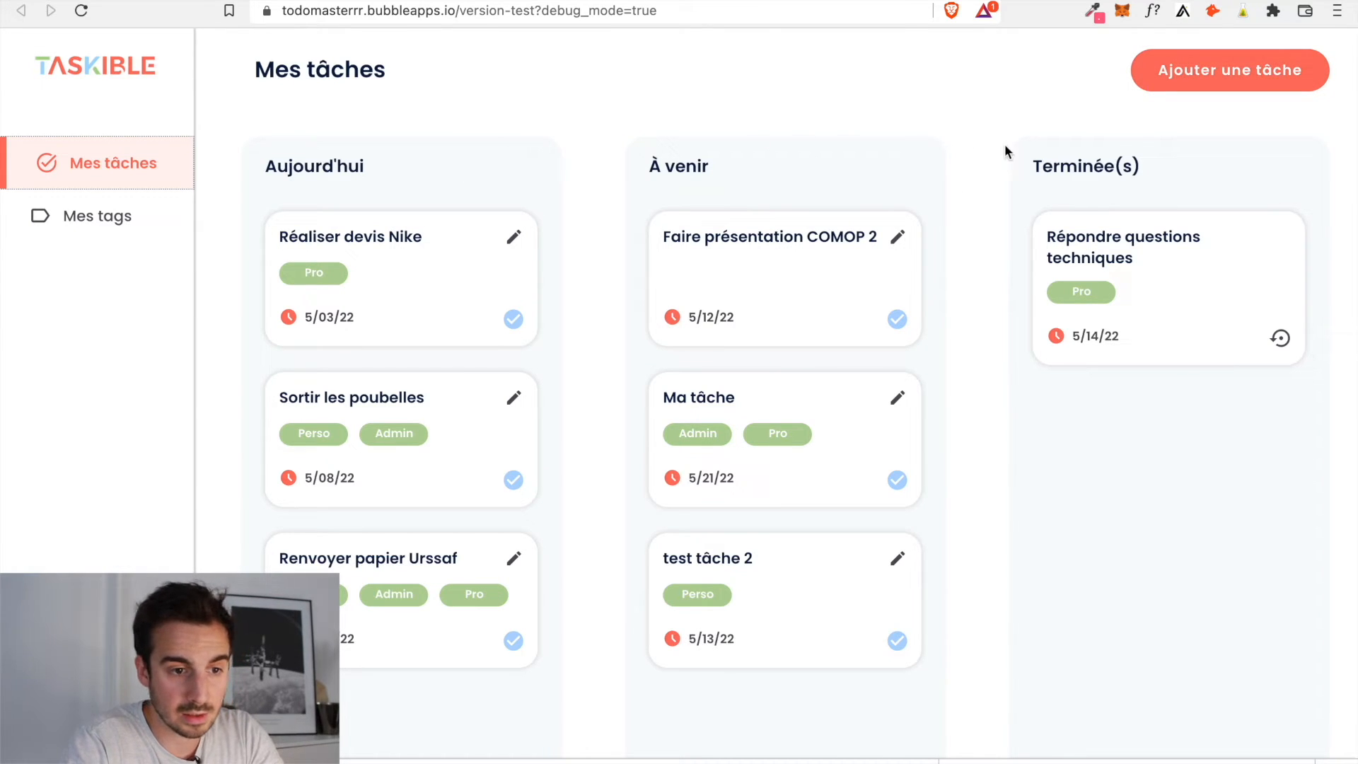
left_click(1126, 2)
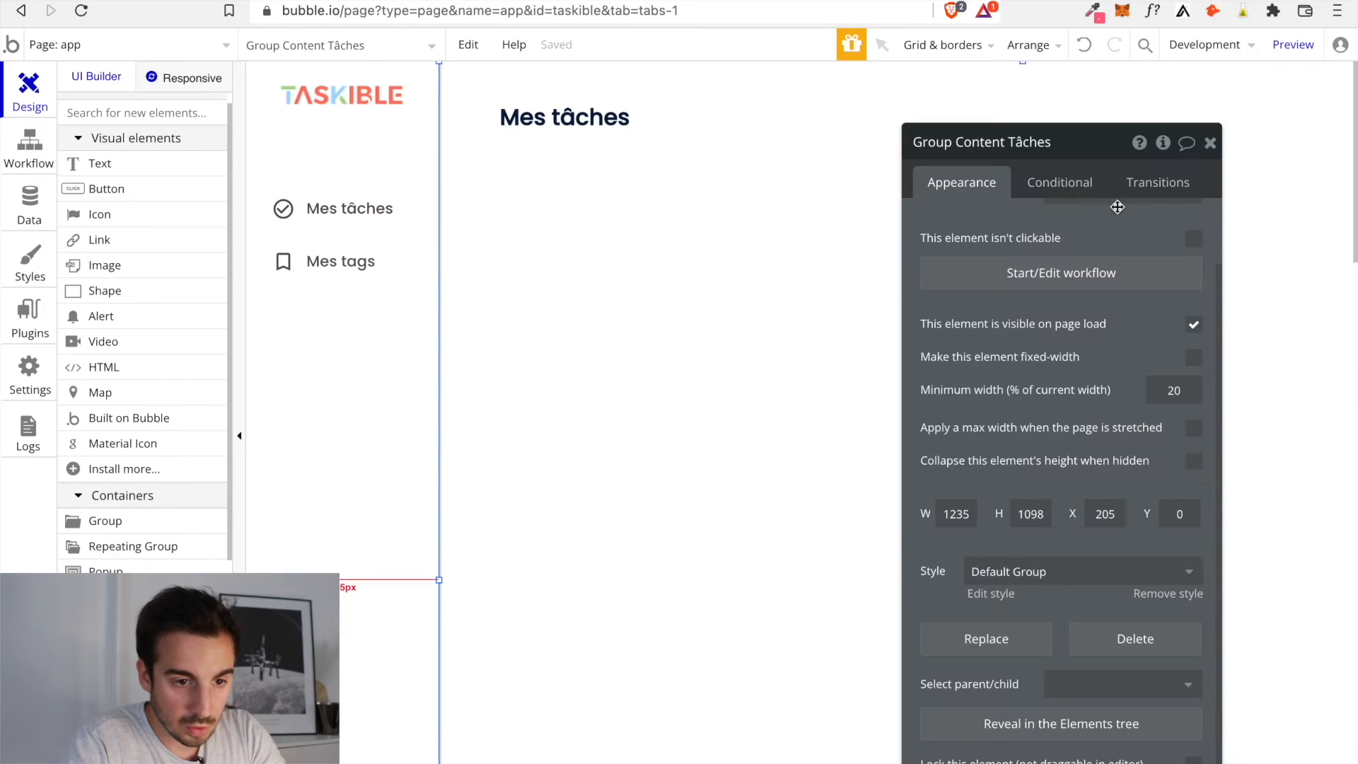
left_click(1208, 147)
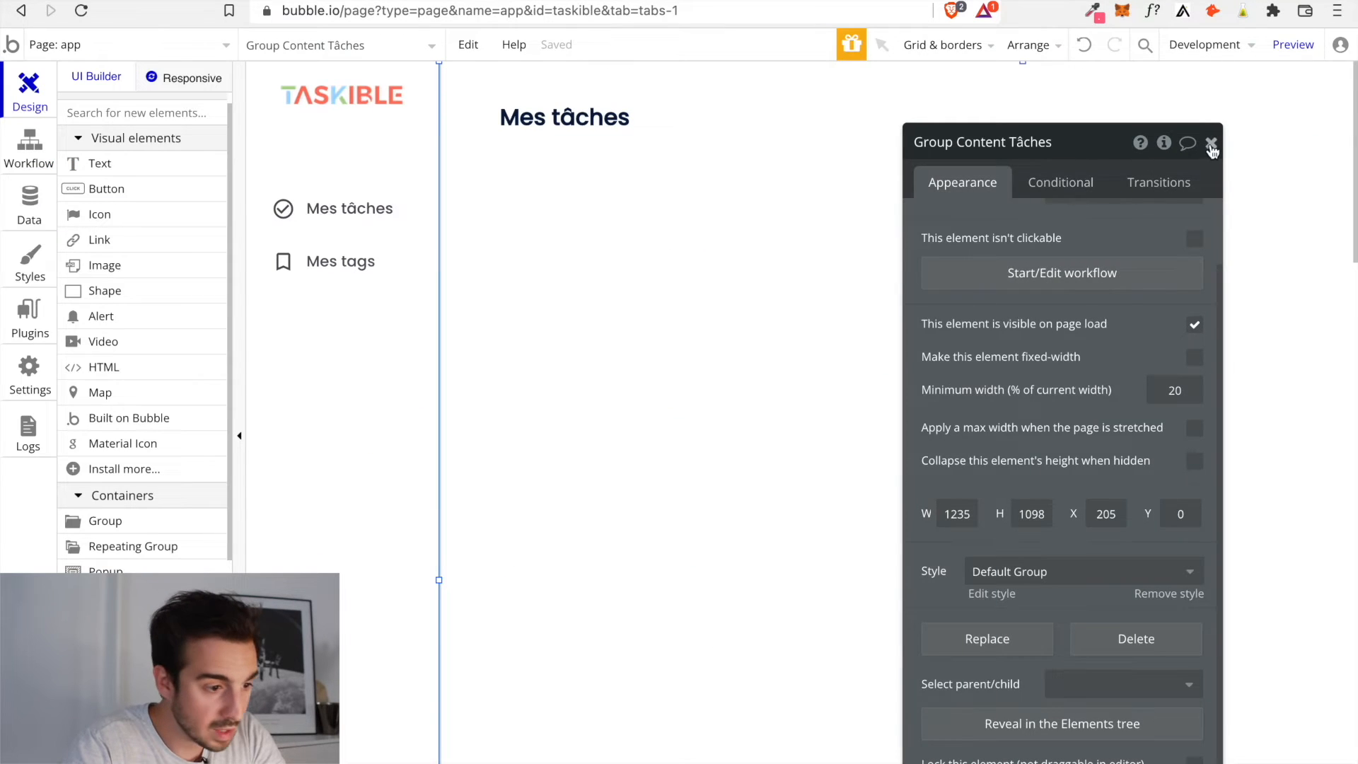
left_click(1210, 143)
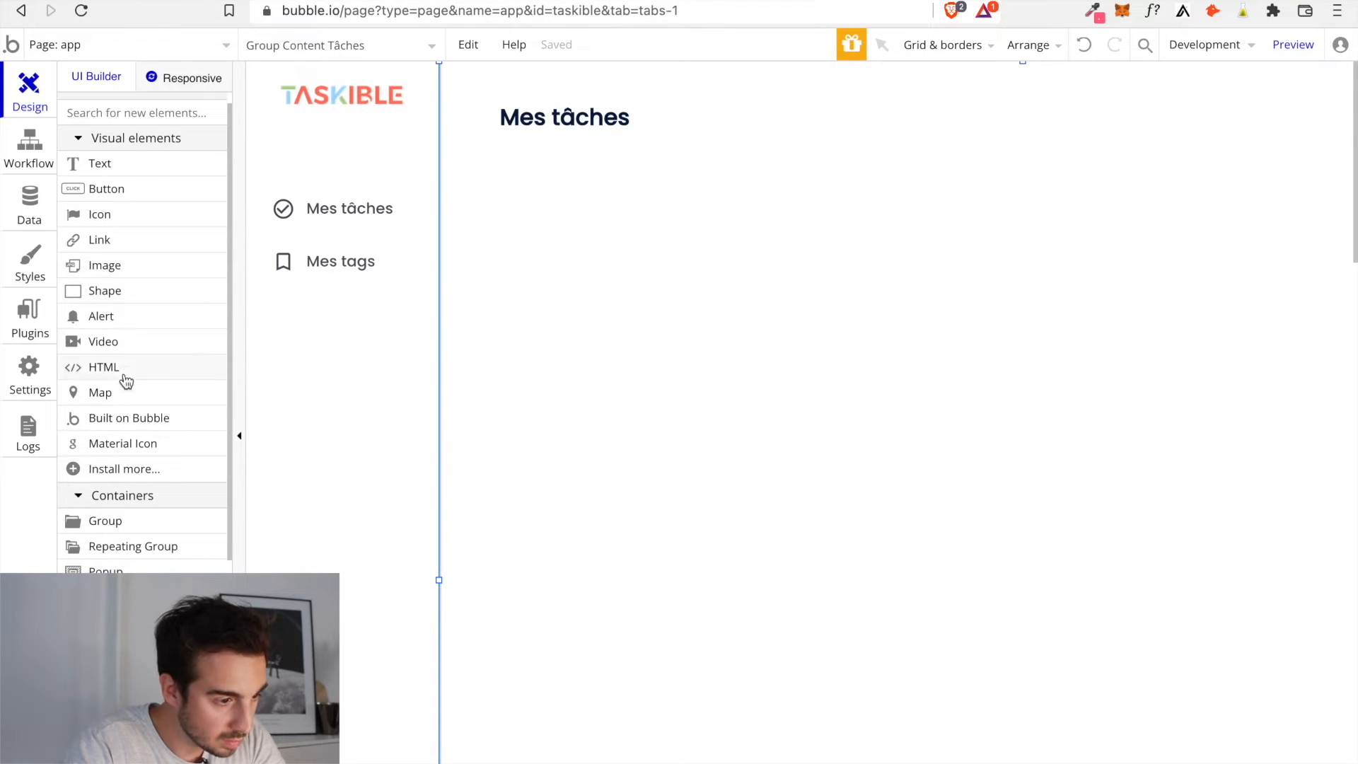
Draw a button of about 263 × 73 px in the content group, across from the "Mes tâches" title
left_click(126, 191)
left_click_drag(1165, 119, 916, 188)
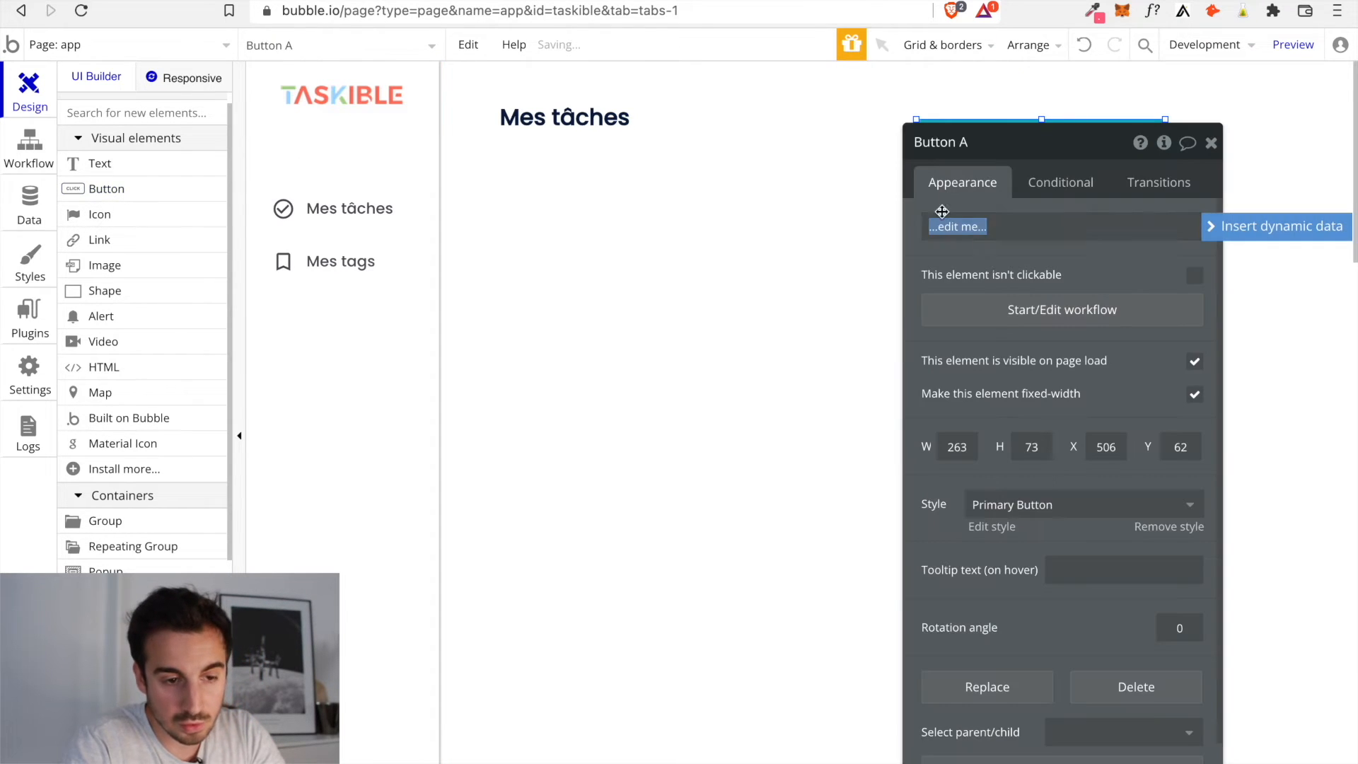
Rename the new button as "Button Ajouter tâche" and set its label to "Ajouter une tâche"
left_click(1007, 149)
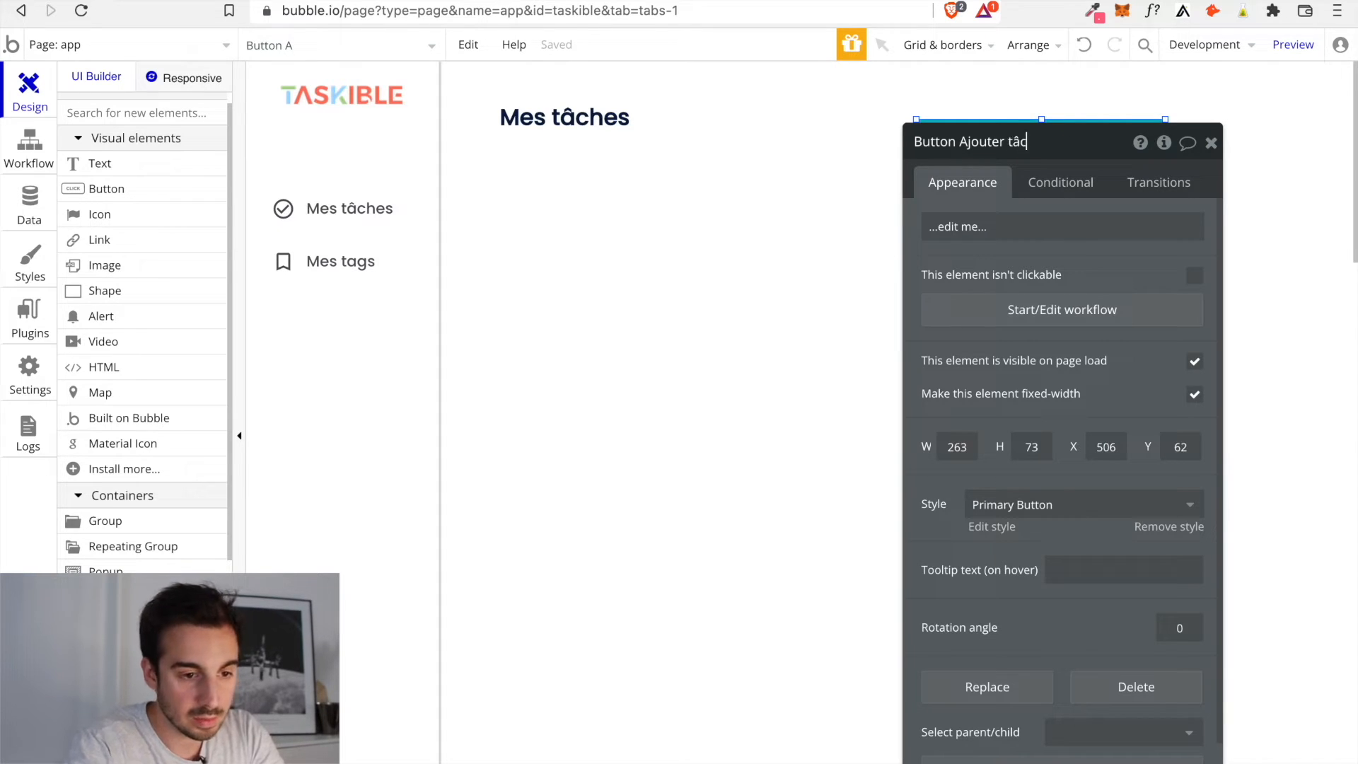
left_click(1025, 225)
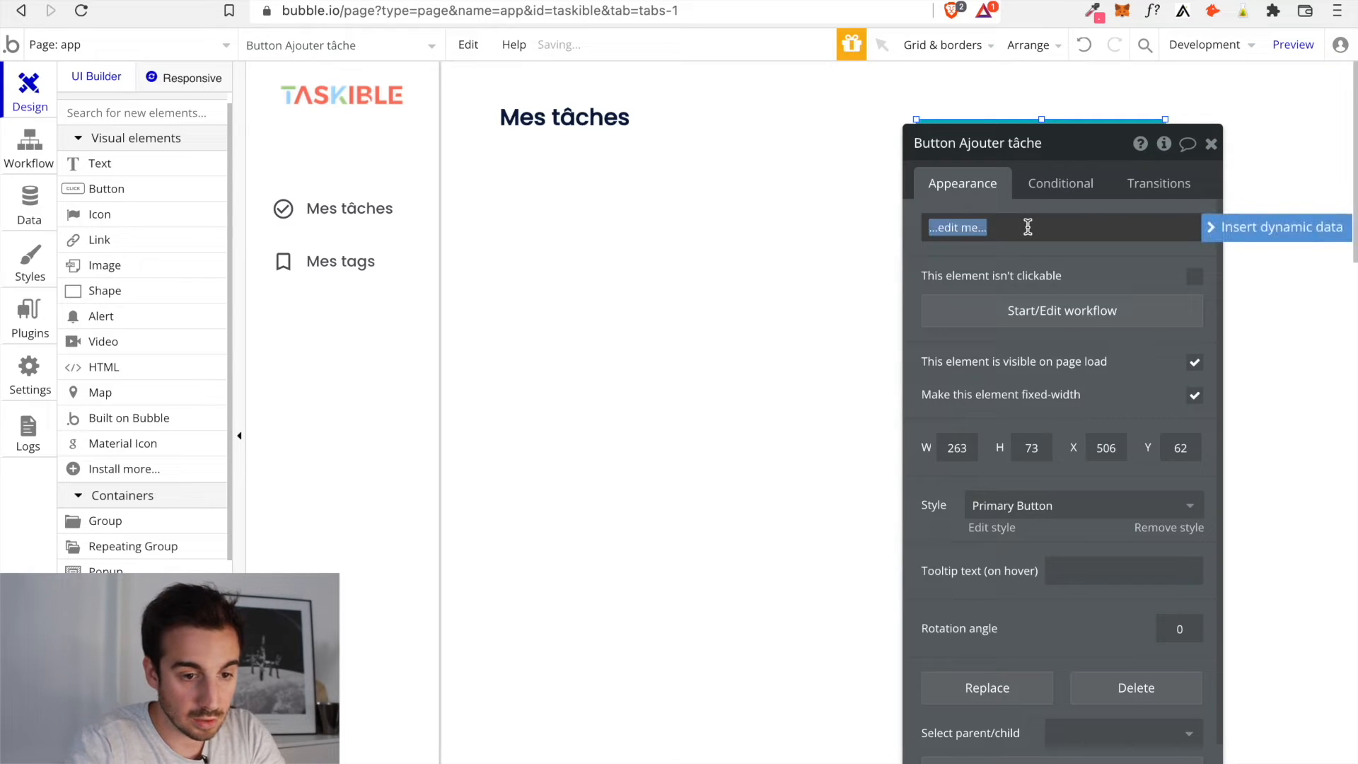
type("Ajouter une tâche")
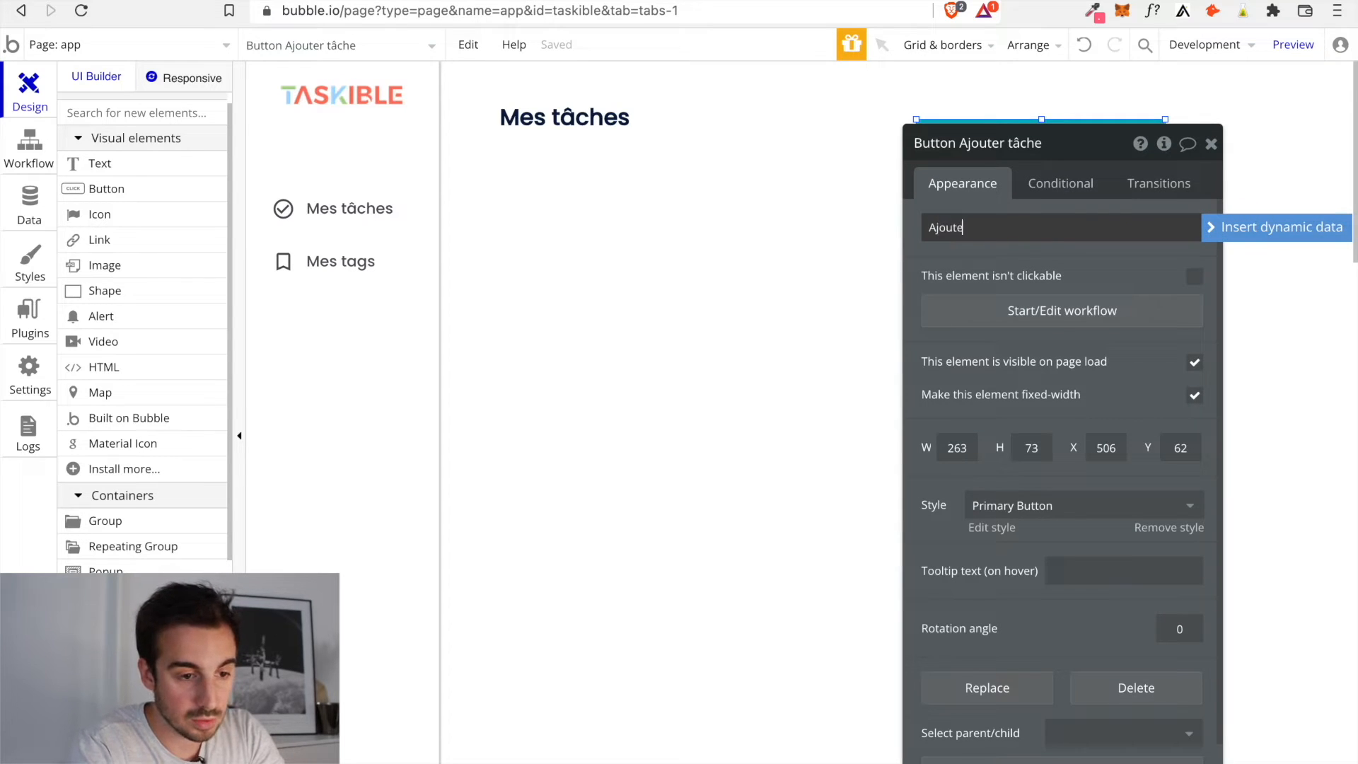
left_click(1048, 251)
left_click_drag(1091, 153, 768, 190)
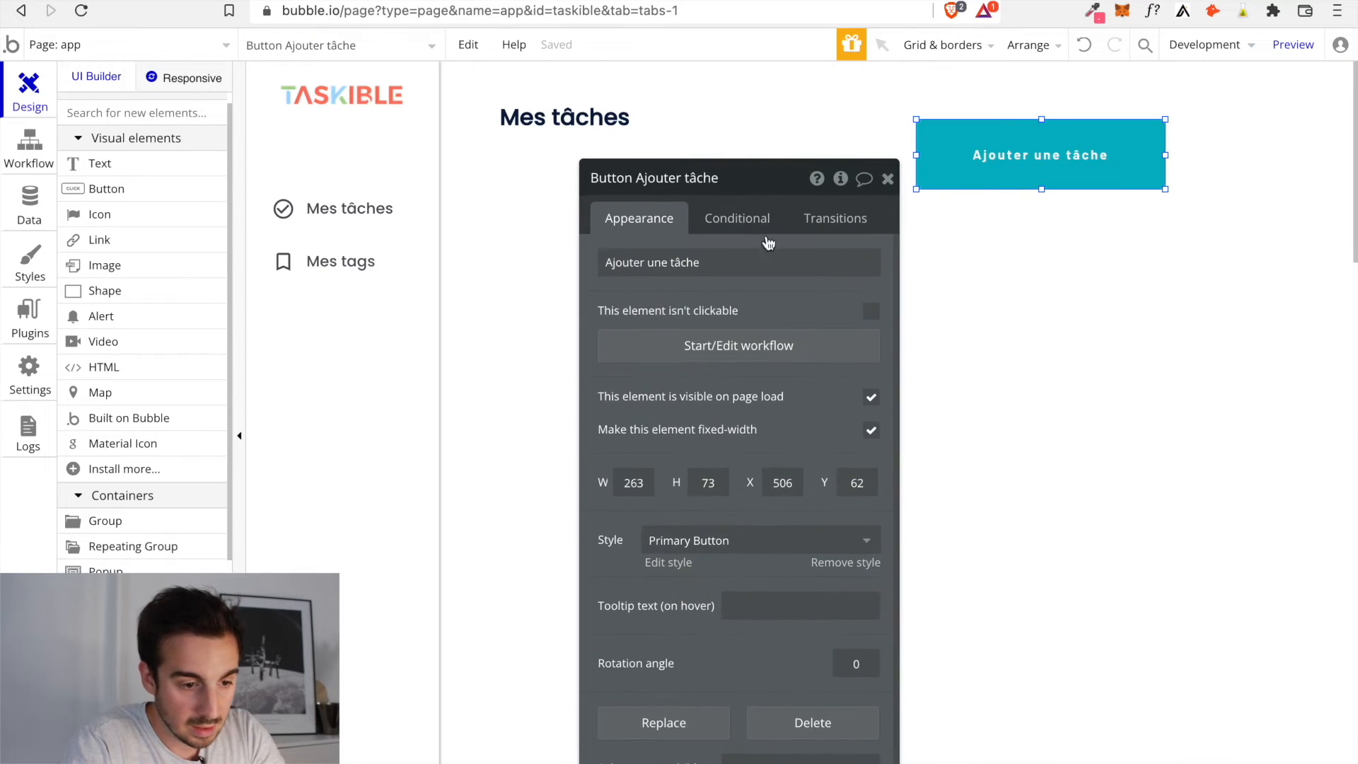
Remove the Primary Button style from the "Ajouter une tâche" button
scroll(769, 410, "down", 1)
left_click(835, 516)
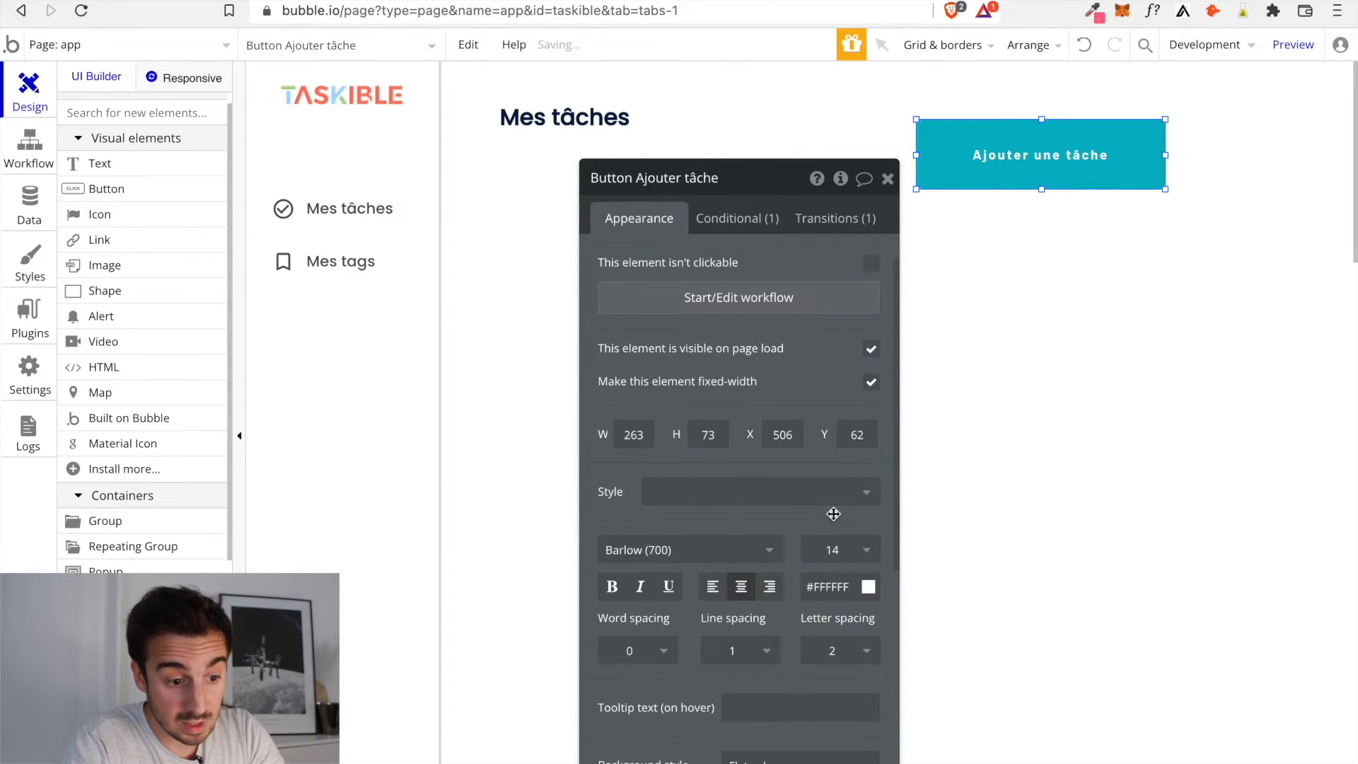
Set the "Ajouter une tâche" button's font to Poppins (500)
scroll(662, 488, "down", 2)
left_click(700, 454)
type("poppins")
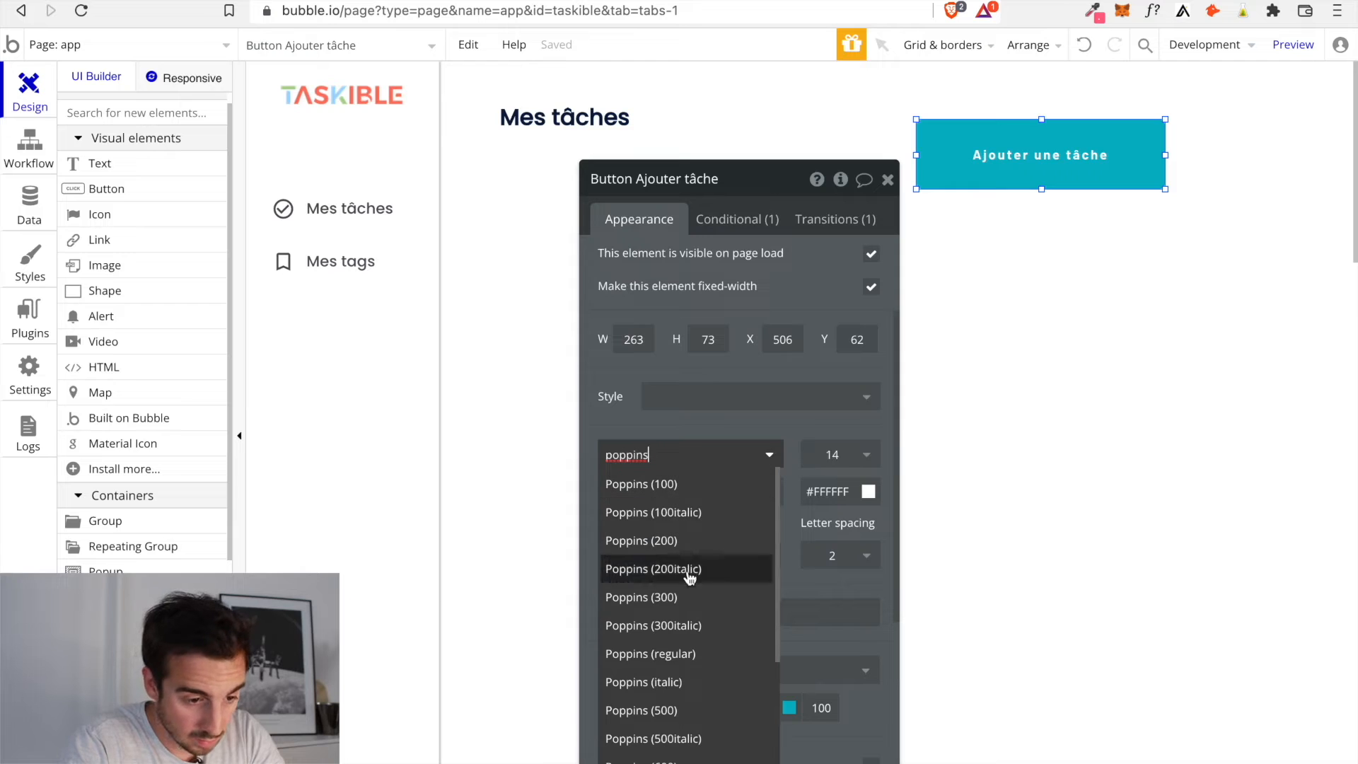
left_click(681, 711)
Try font sizes 18 and 16 on the "Ajouter une tâche" button's label
left_click(842, 453)
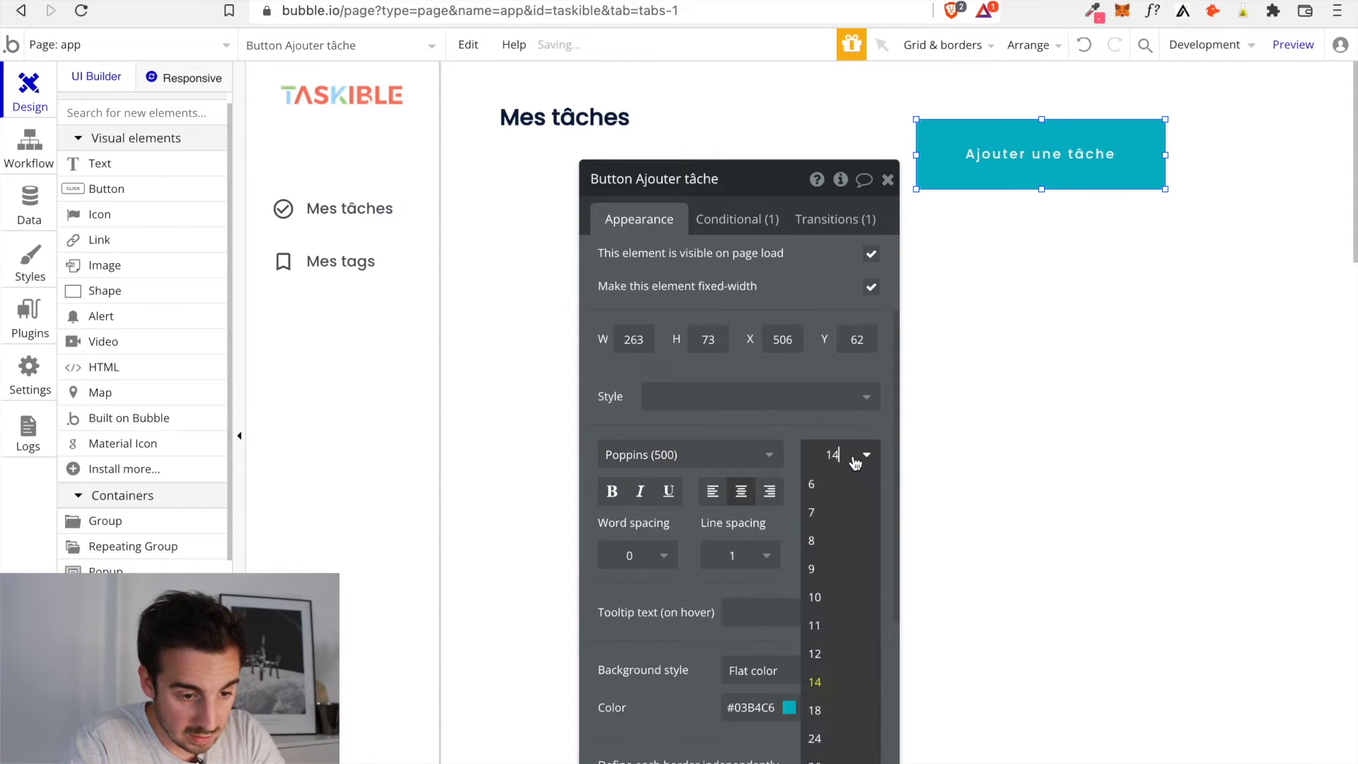
left_click(840, 713)
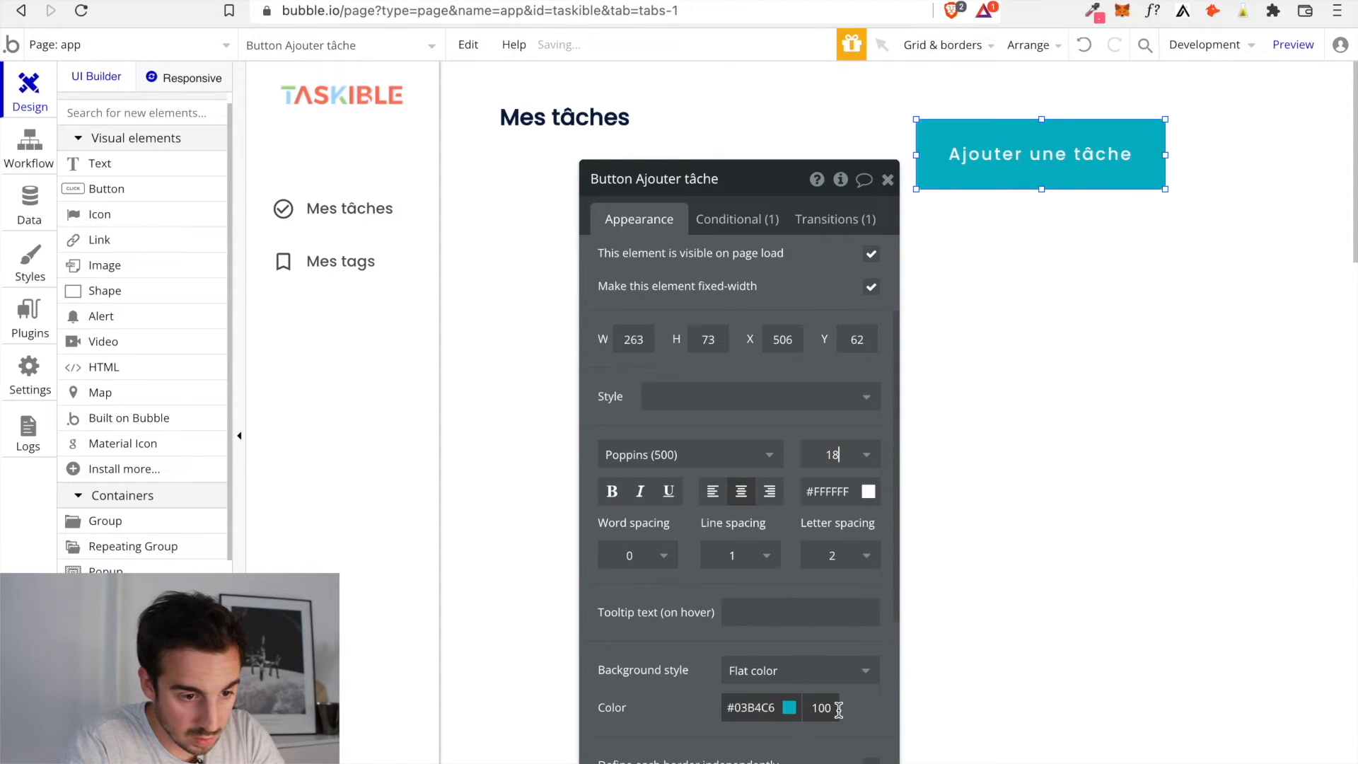
left_click(847, 465)
left_click(846, 461)
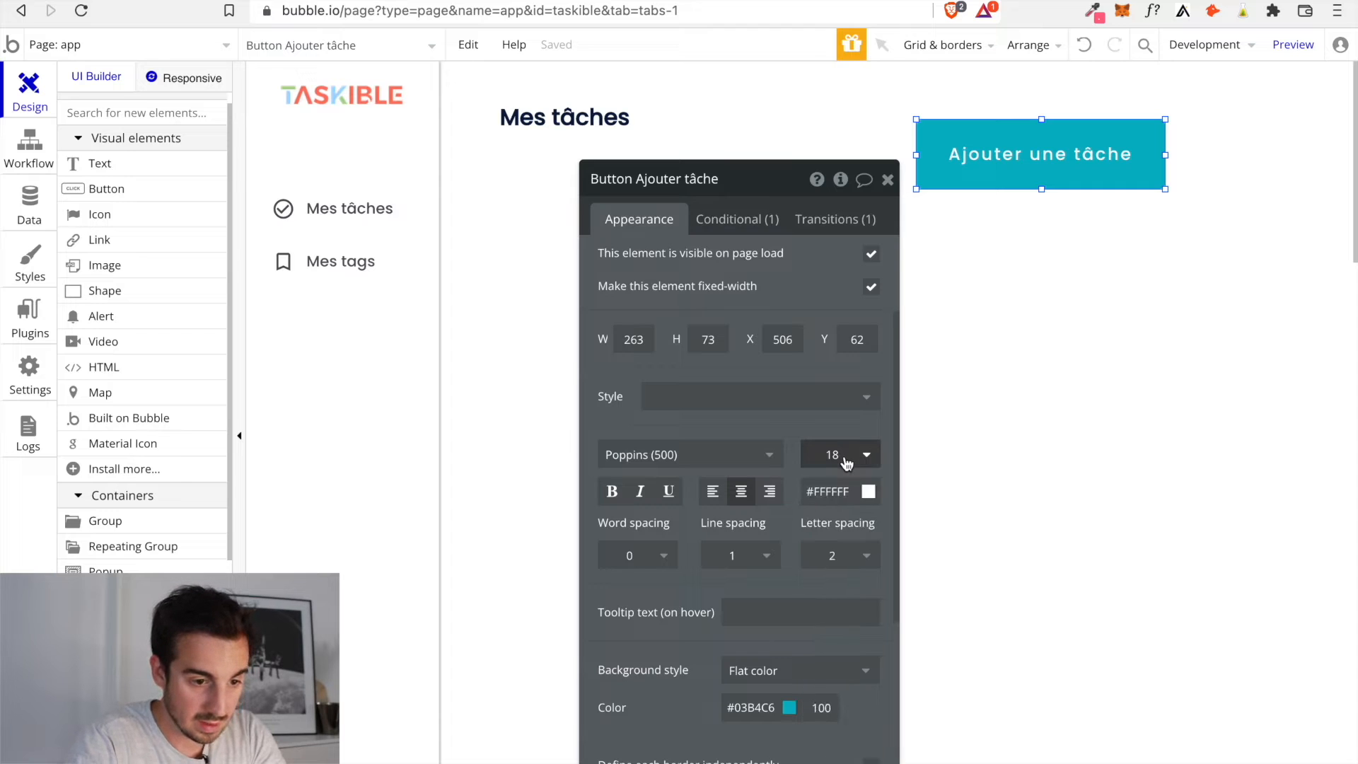
left_click(847, 462)
left_click(840, 456)
left_click(835, 455)
key("Return")
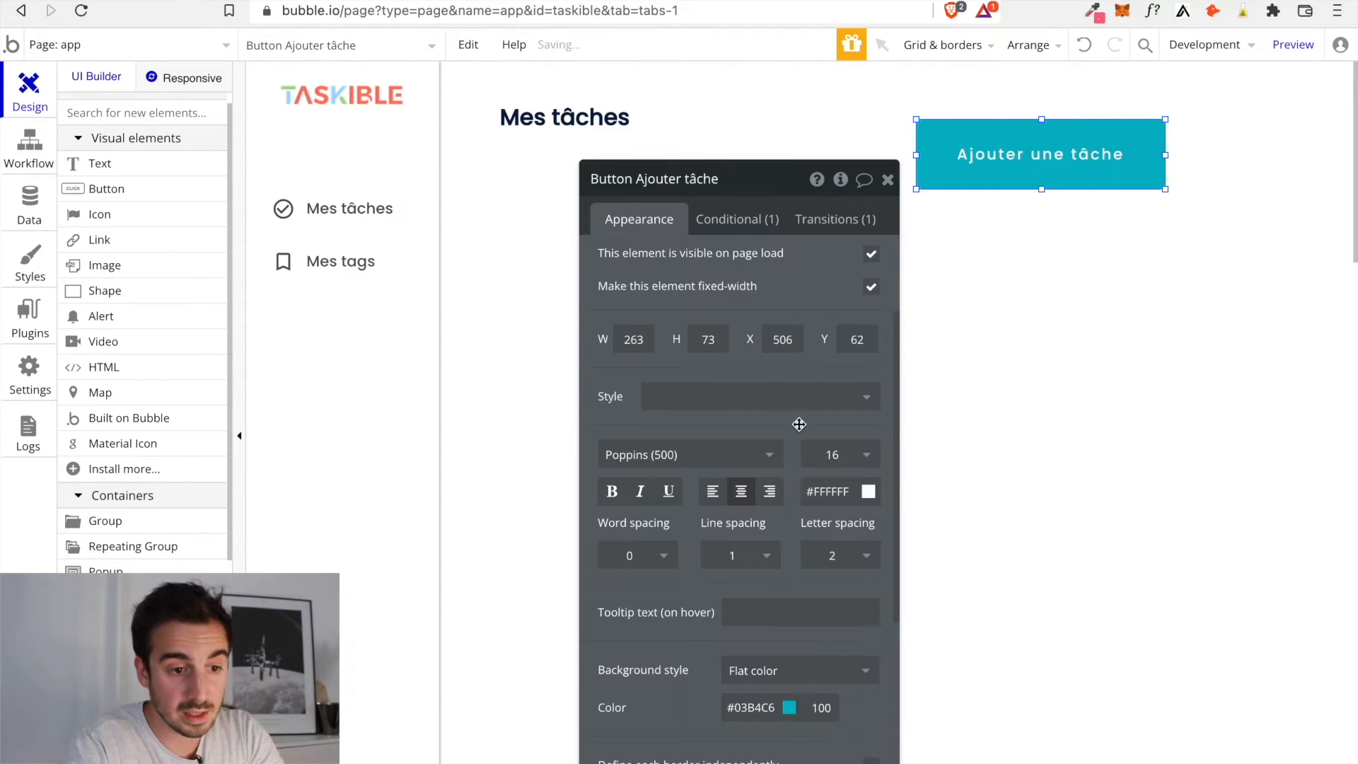
Set the button label's font size to 15 and make it bold
left_click(839, 455)
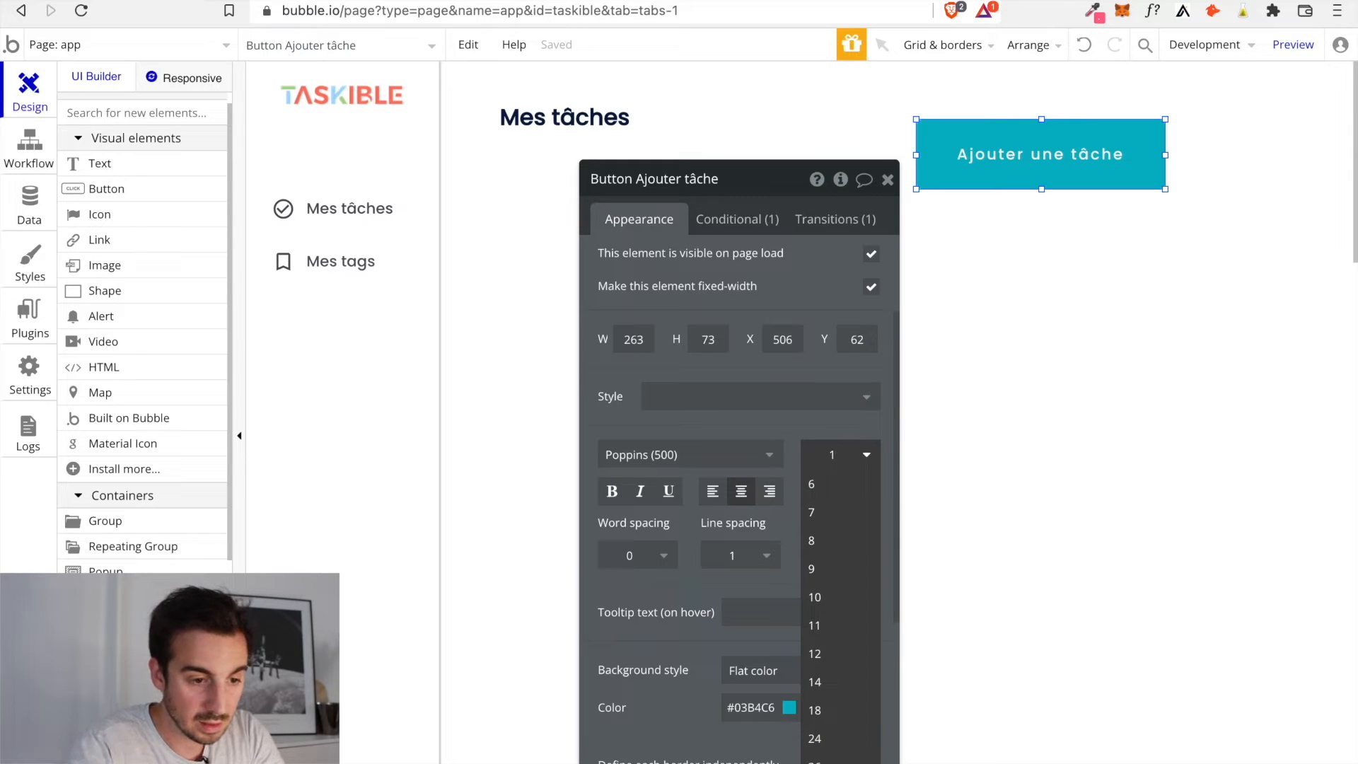
key("Return")
left_click(611, 490)
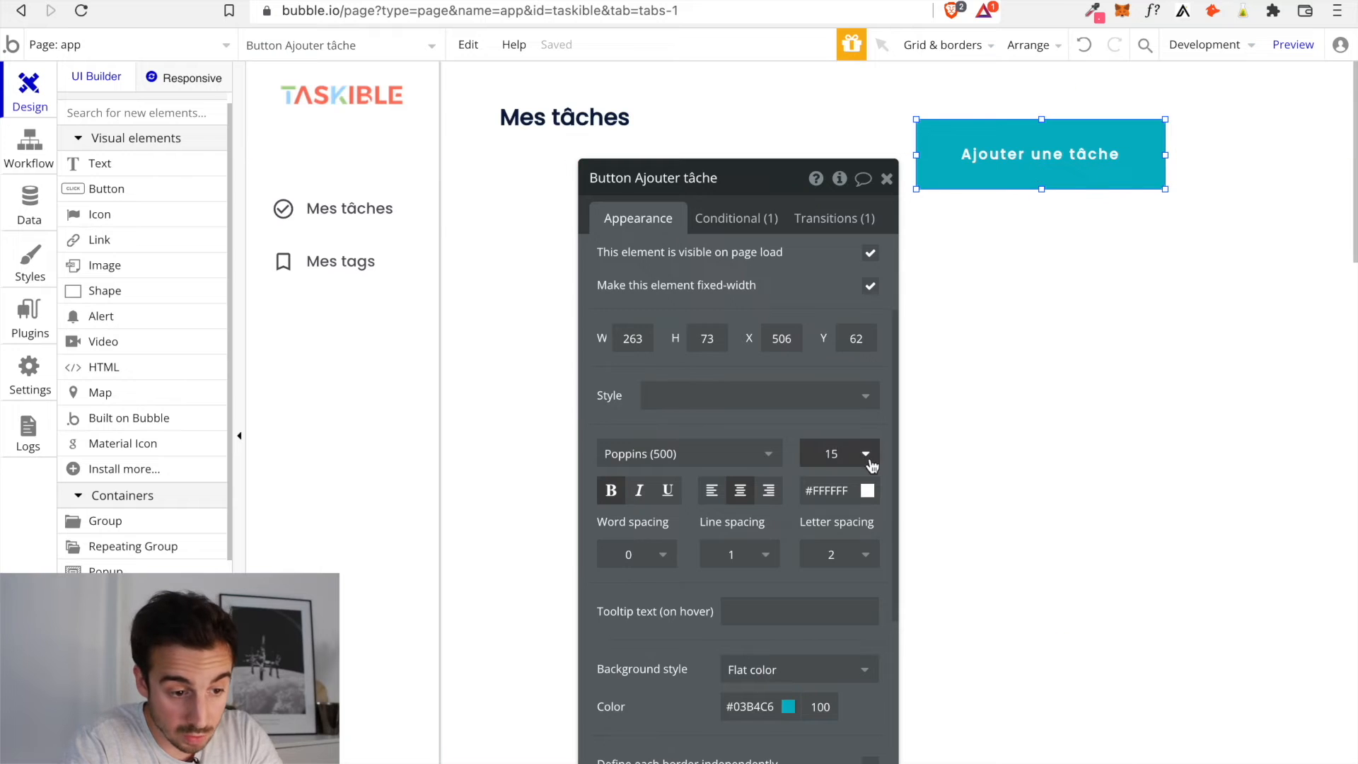
left_click(870, 454)
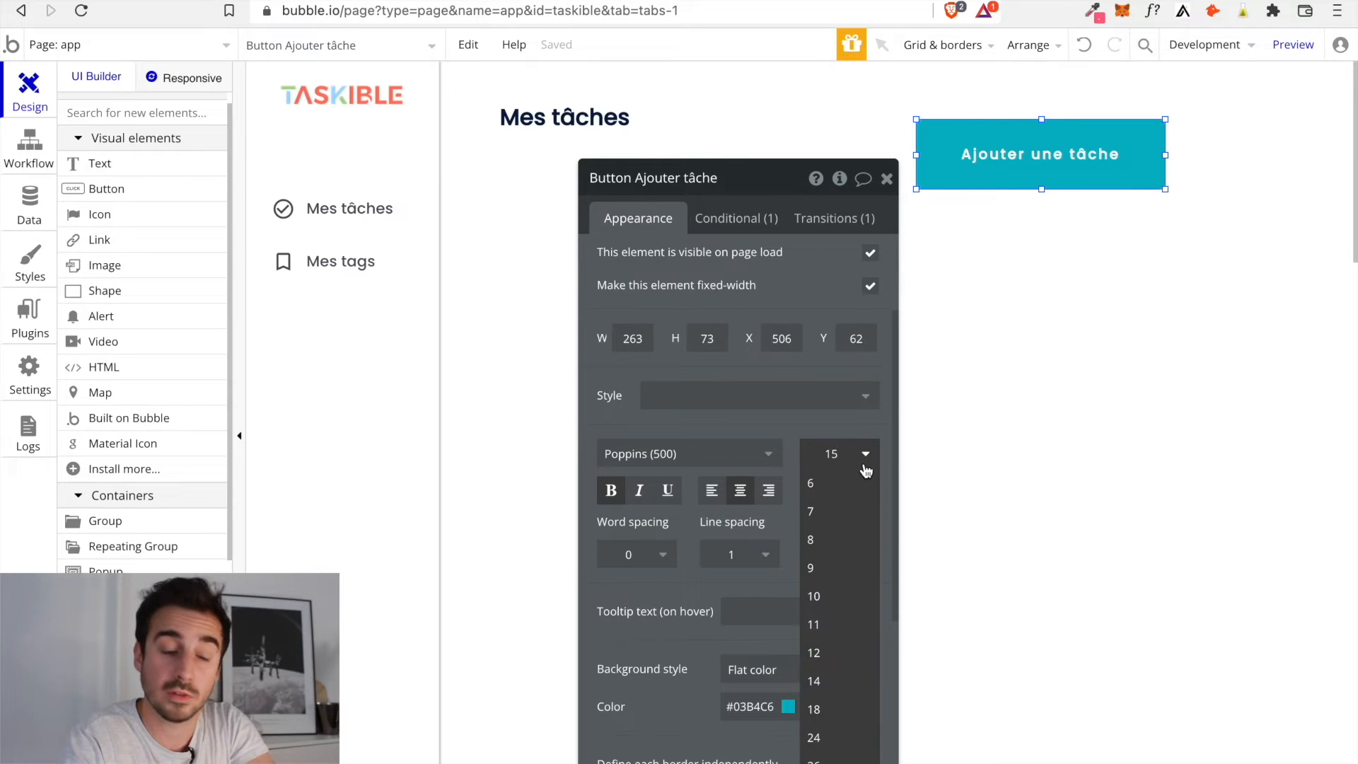
left_click(787, 438)
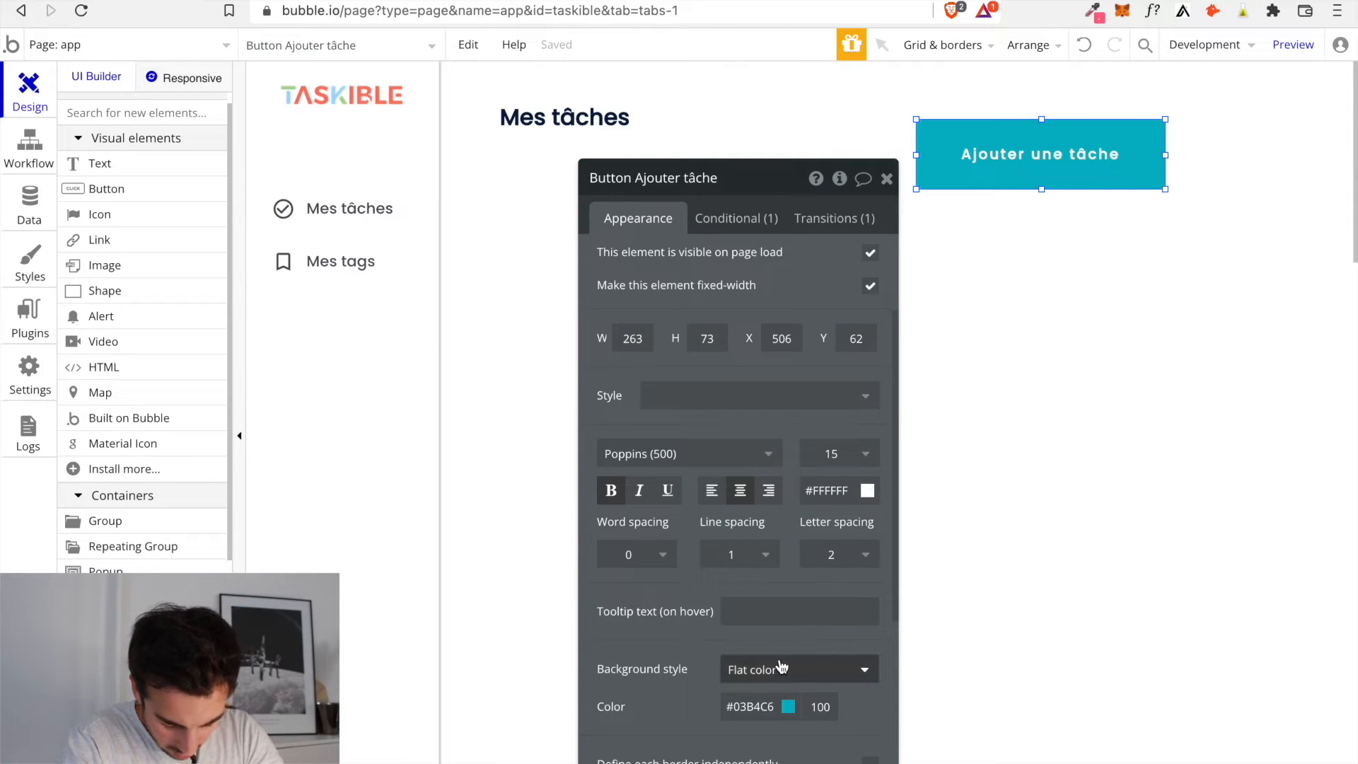
triple_click(849, 491)
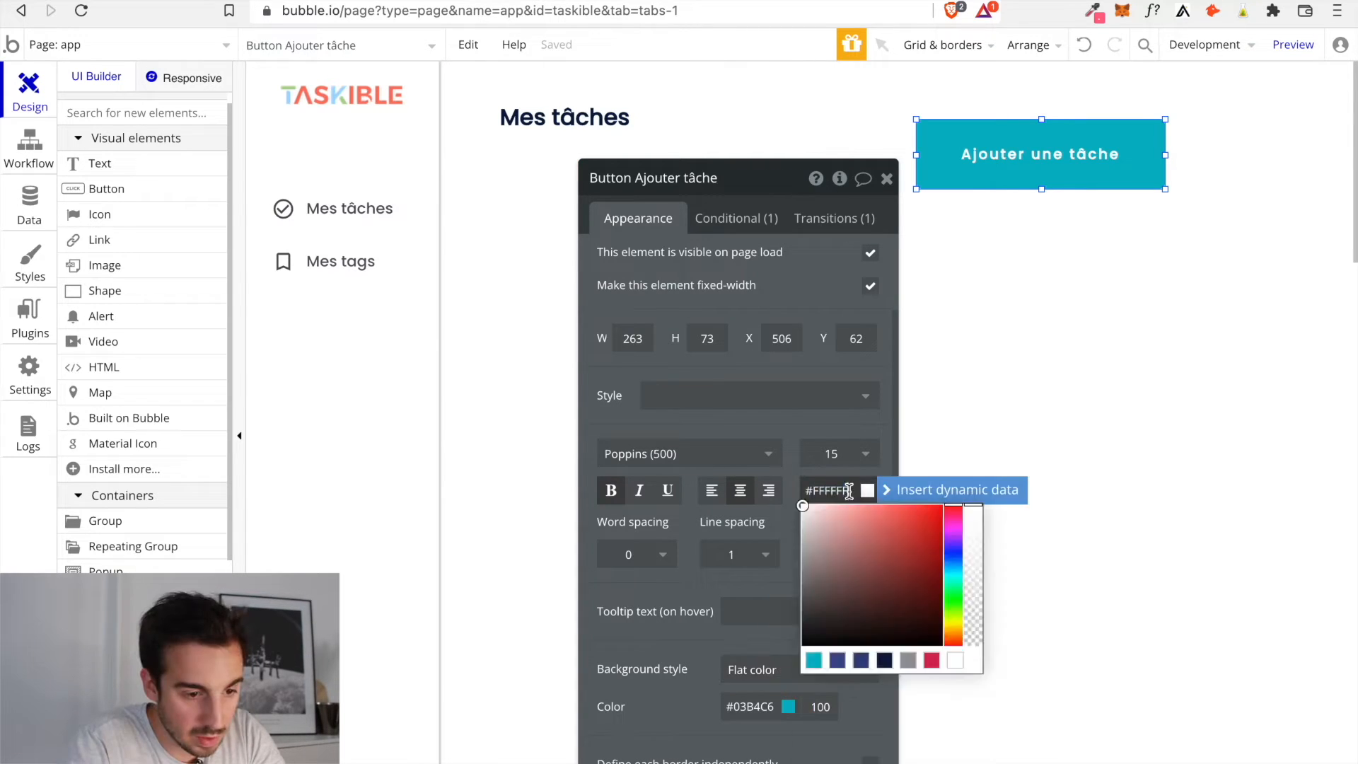
left_click(789, 416)
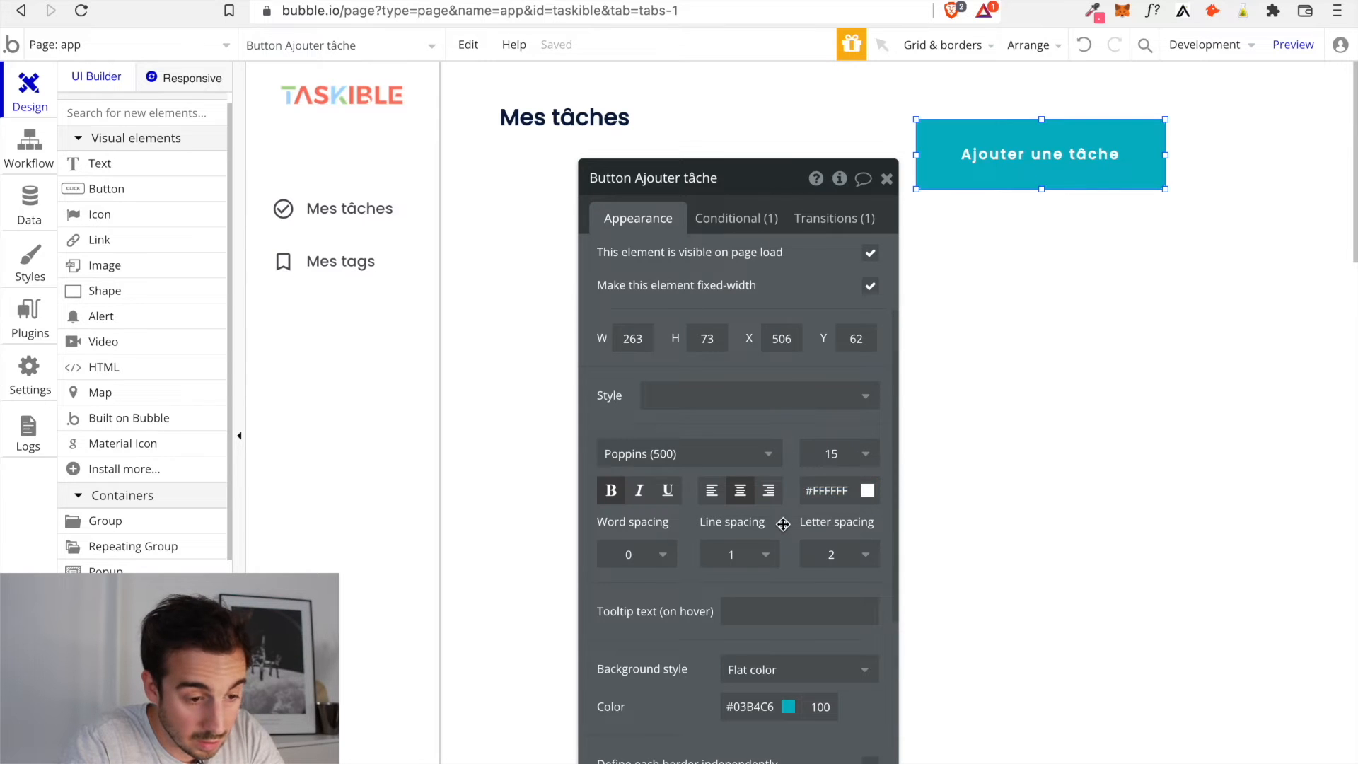
Set the "Ajouter une tâche" button's flat background color to #FF7562
scroll(783, 524, "down", 3)
triple_click(764, 507)
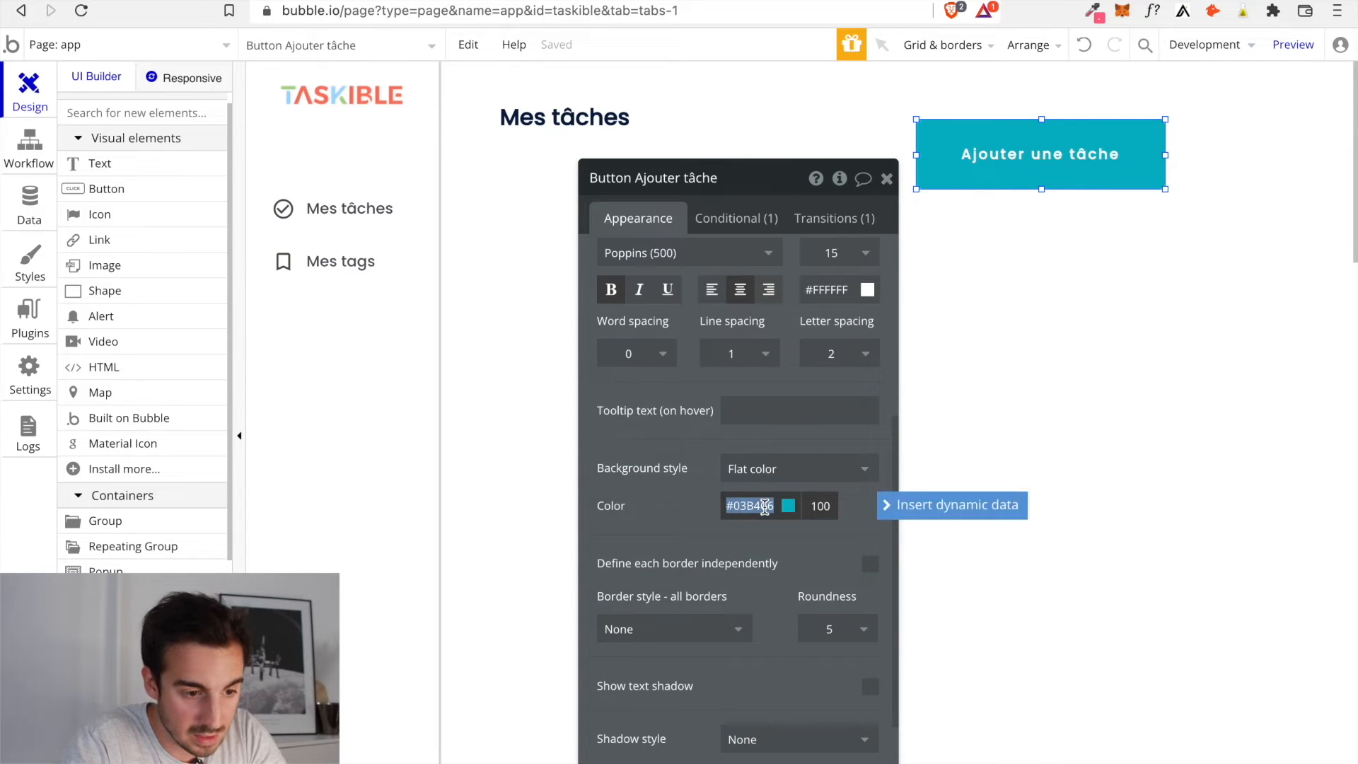
type("#FF7562")
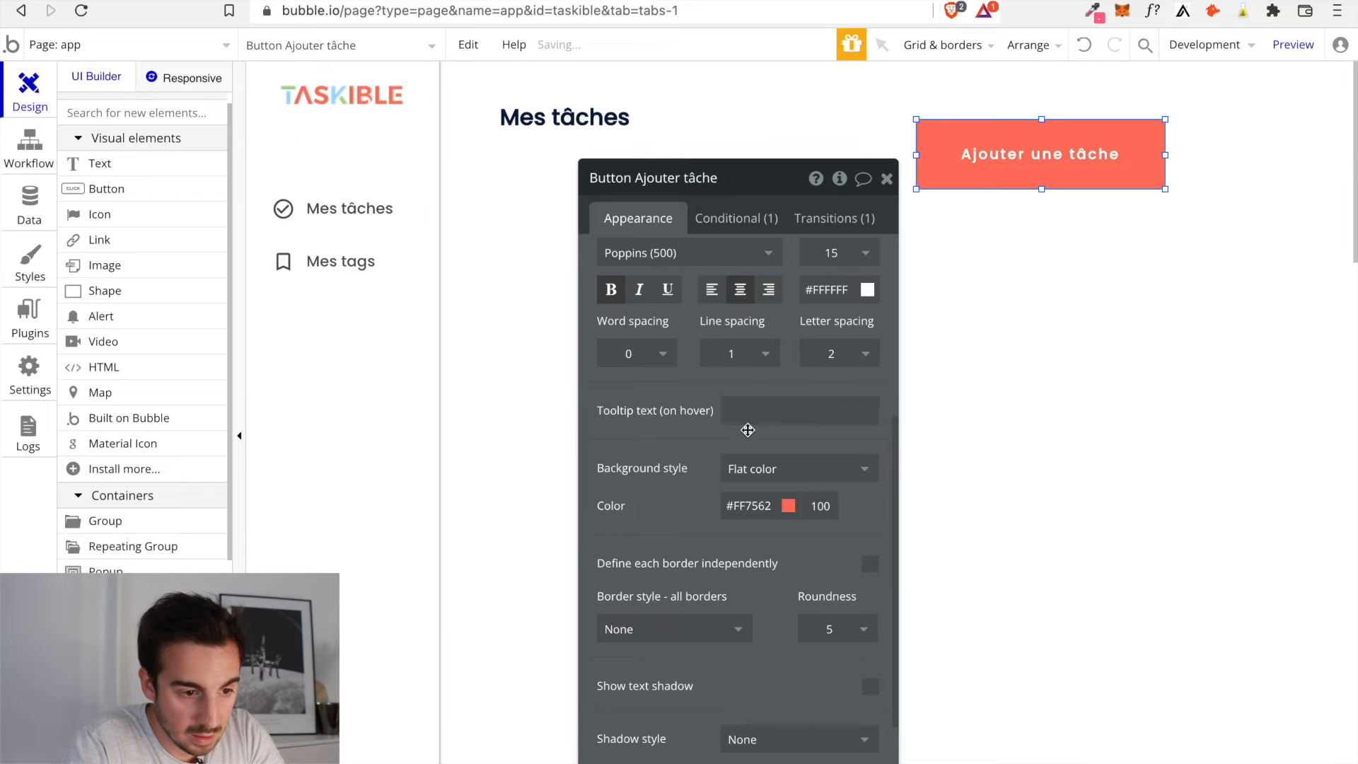
Move the button to the content group's upper-right corner, at about X 937, Y 37
scroll(746, 428, "up", 1)
scroll(746, 429, "up", 2)
left_click_drag(1003, 172, 1242, 143)
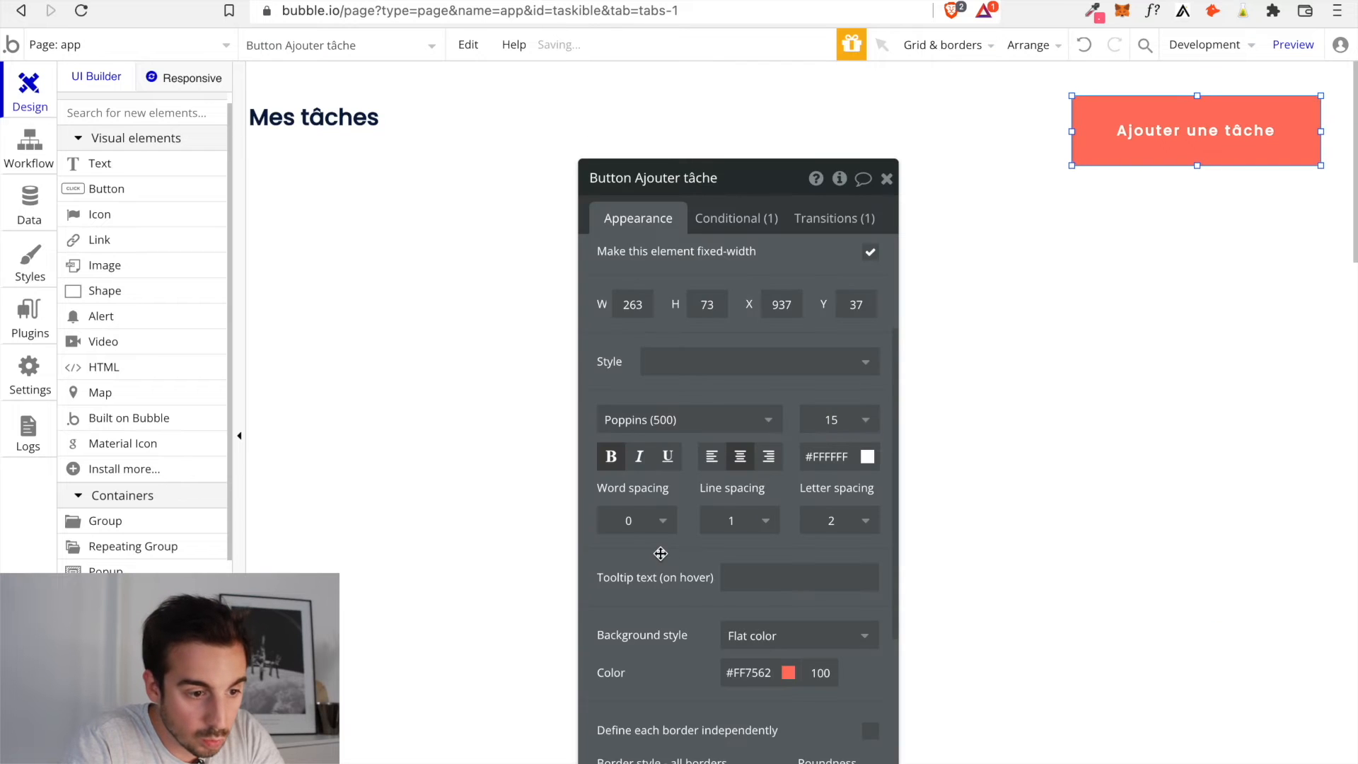
Resize the "Ajouter une tâche" button to 195 px wide and 55 px high, near the group's right edge
scroll(679, 619, "up", 2)
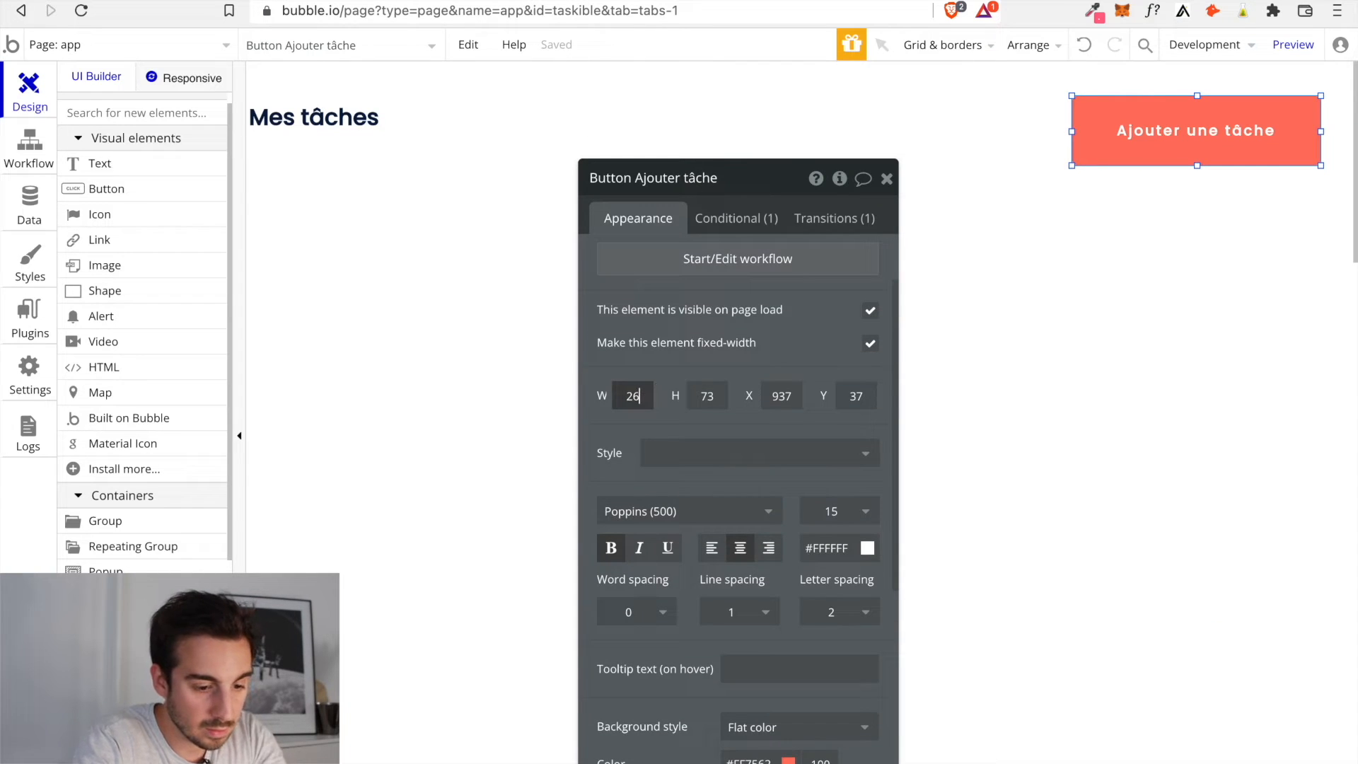
double_click(645, 393)
type("250")
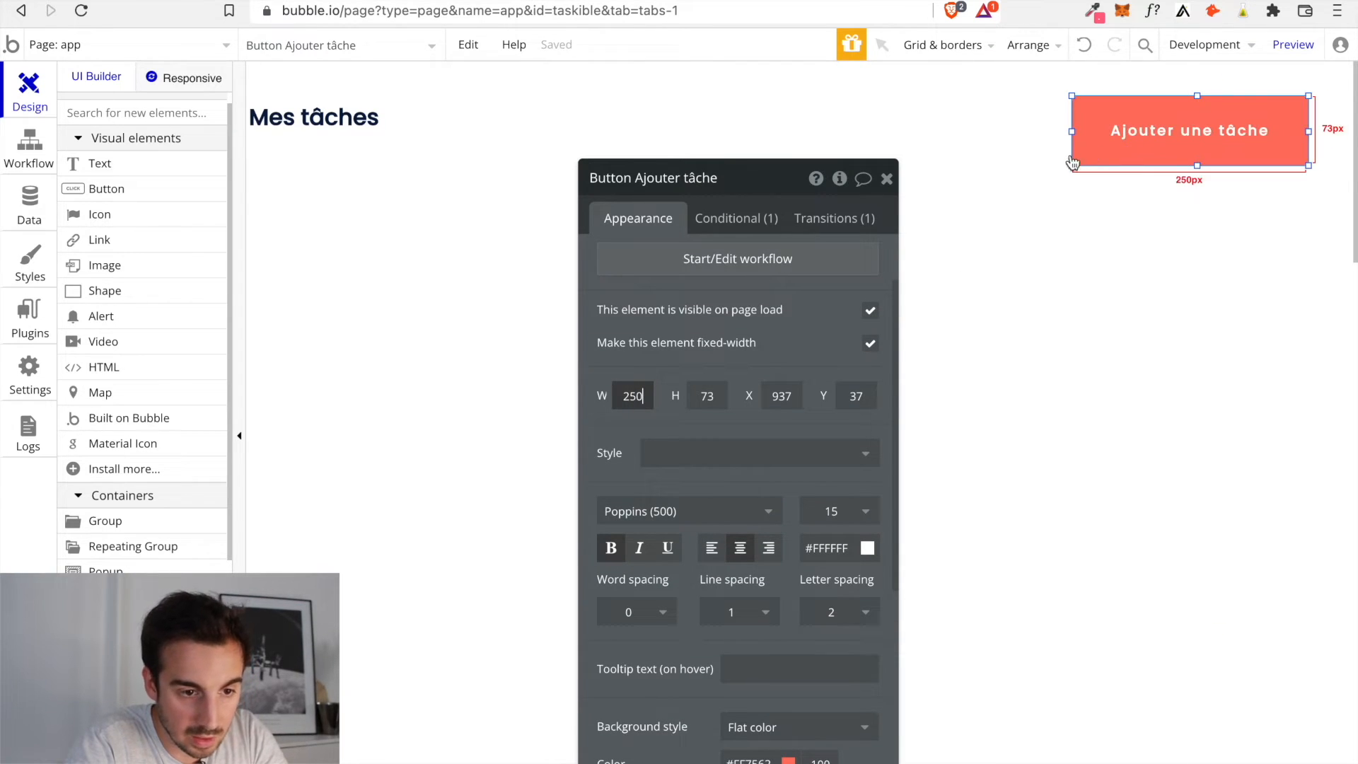
left_click_drag(1072, 165, 1125, 150)
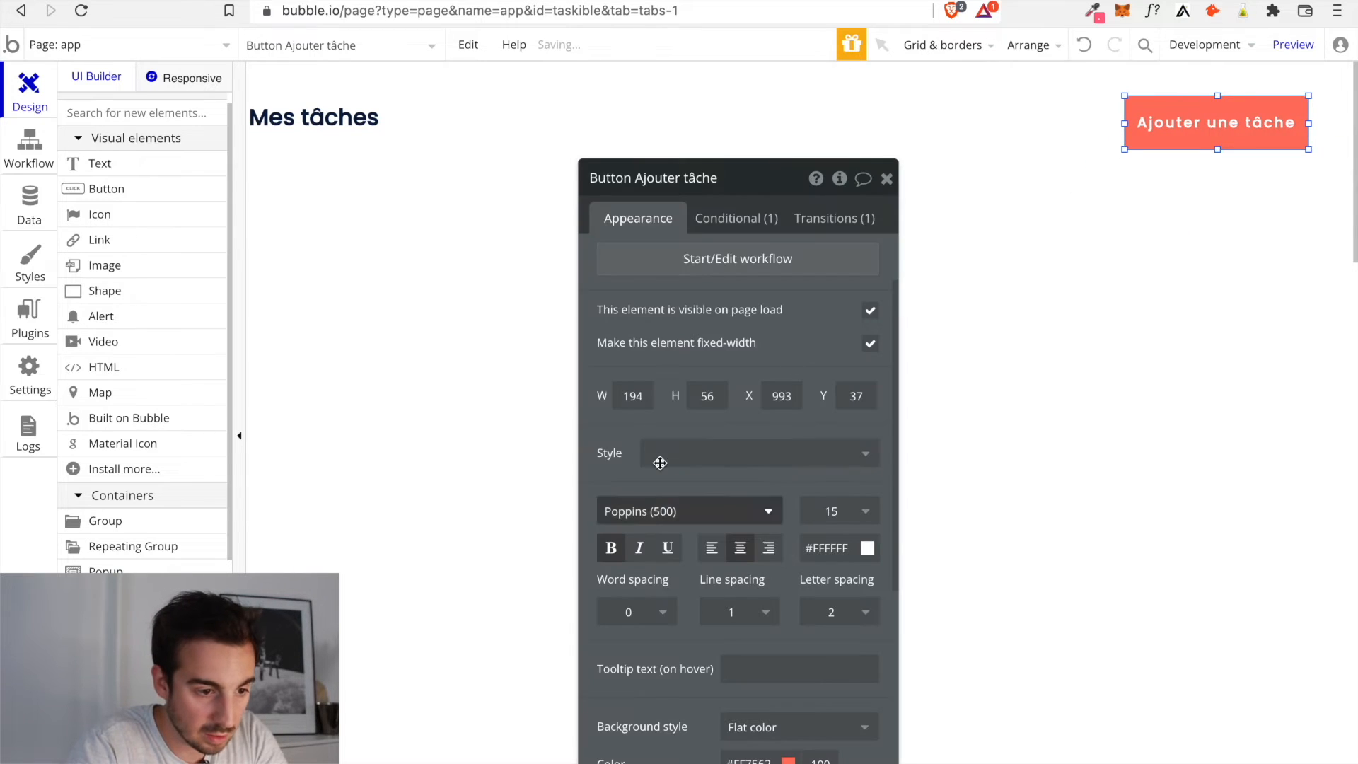
type("5")
key("Tab")
type("55")
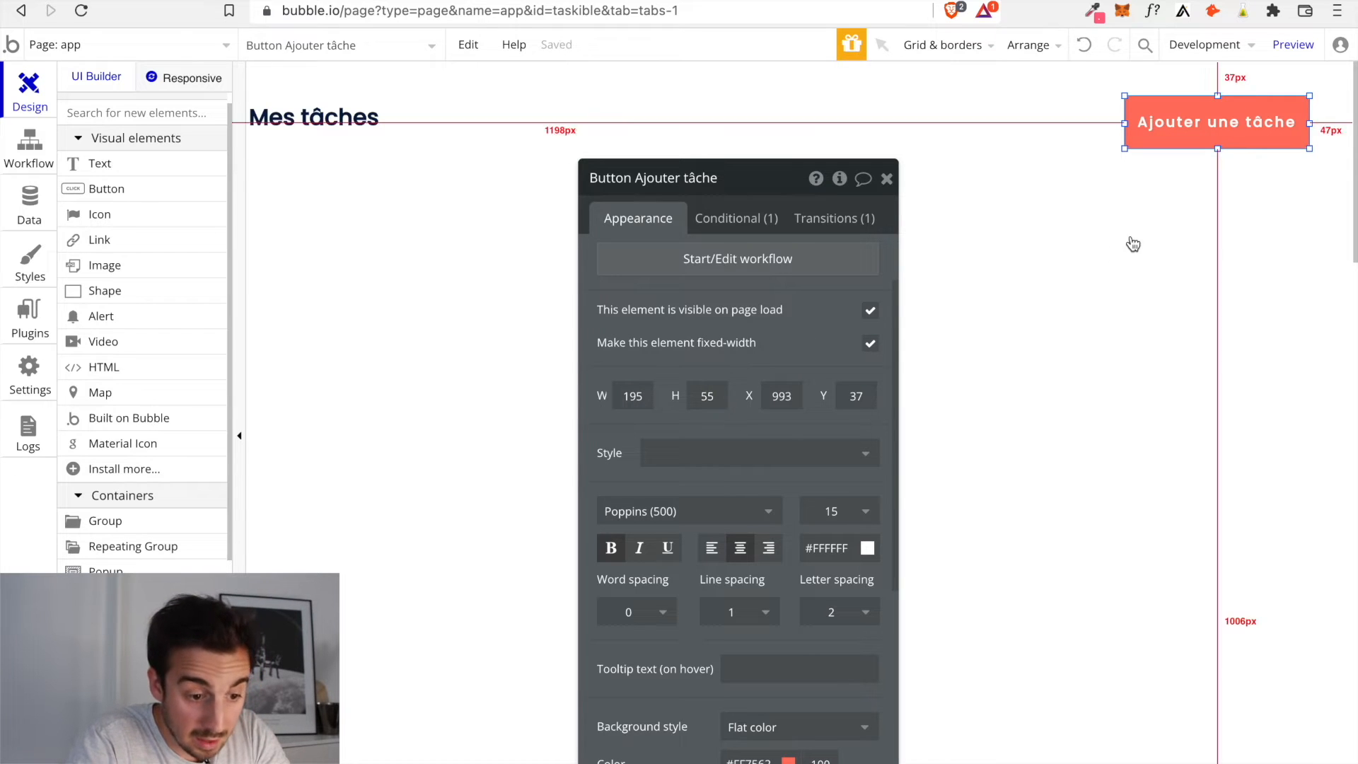
Try a corner roundness of 20 on the "Ajouter une tâche" button
scroll(697, 469, "down", 4)
scroll(787, 604, "down", 2)
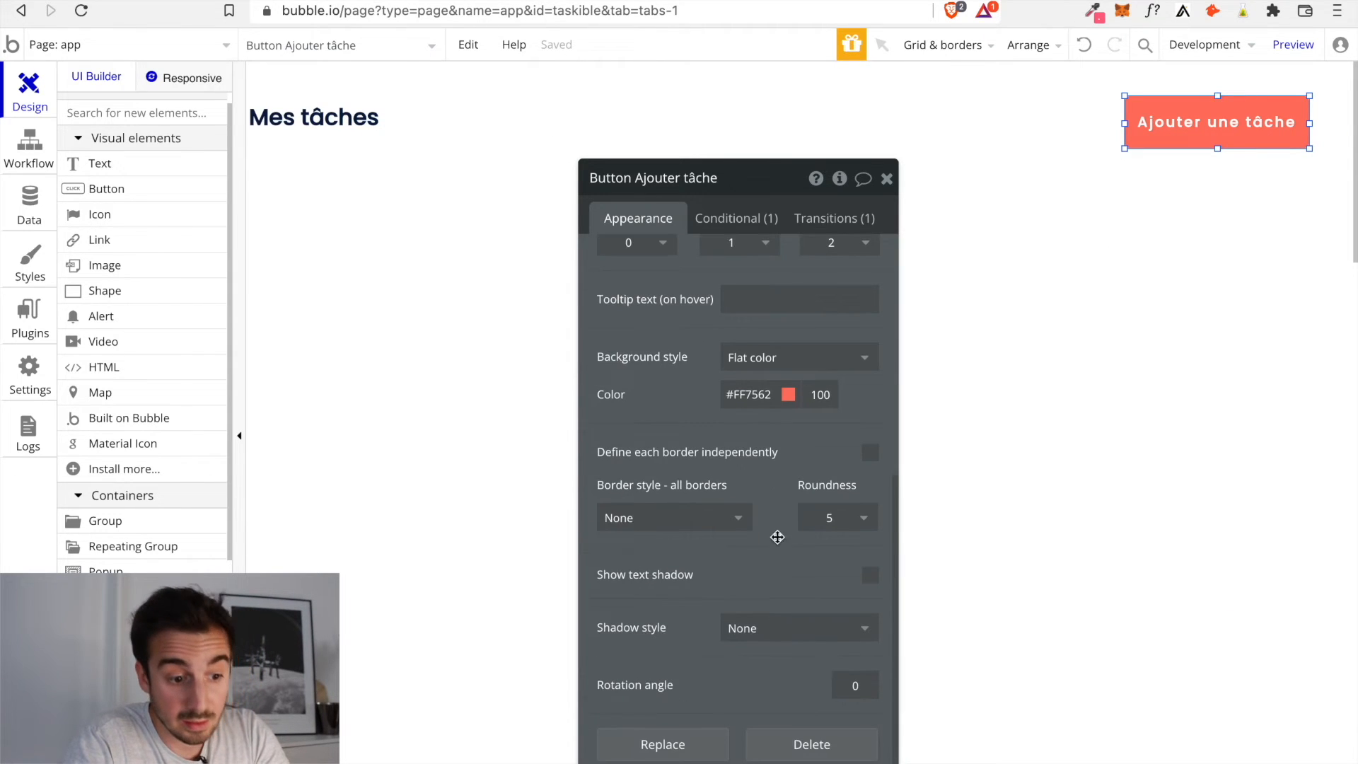
left_click(863, 518)
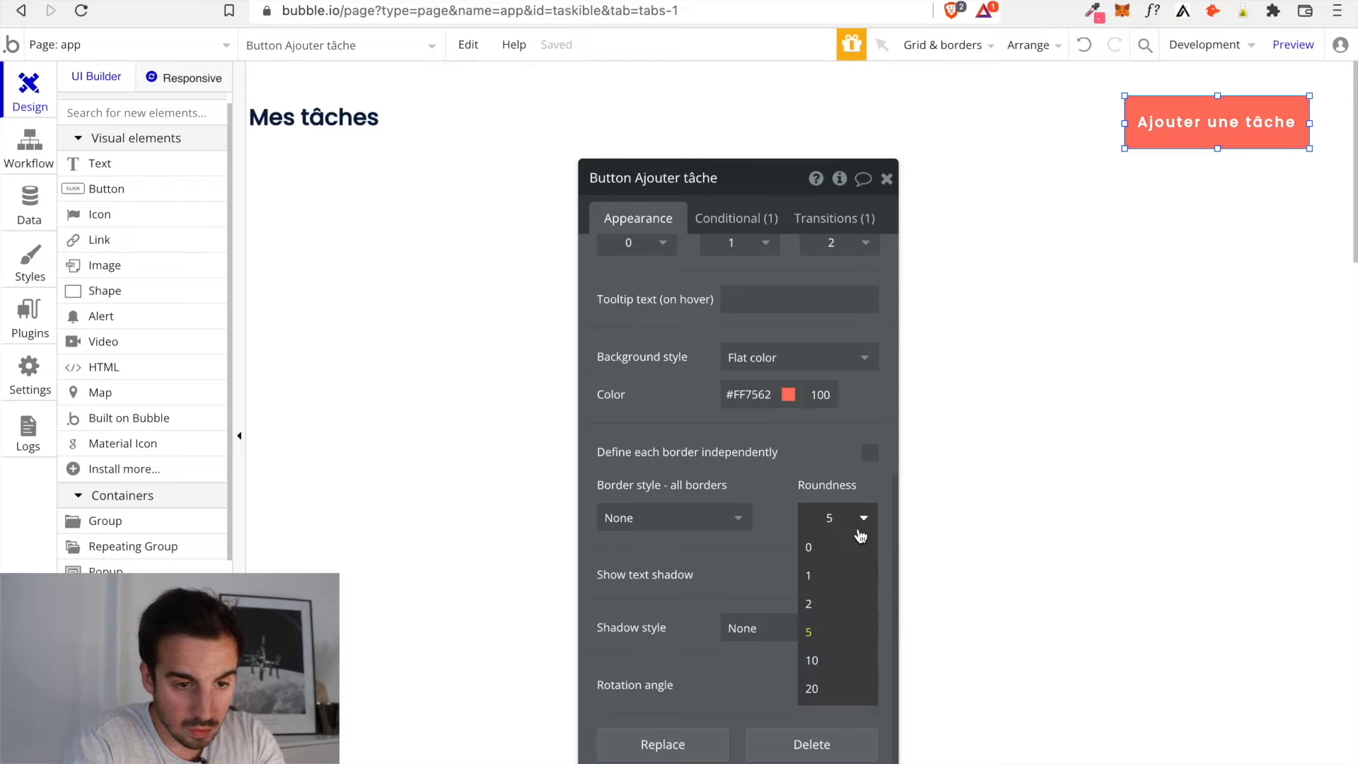
left_click(838, 687)
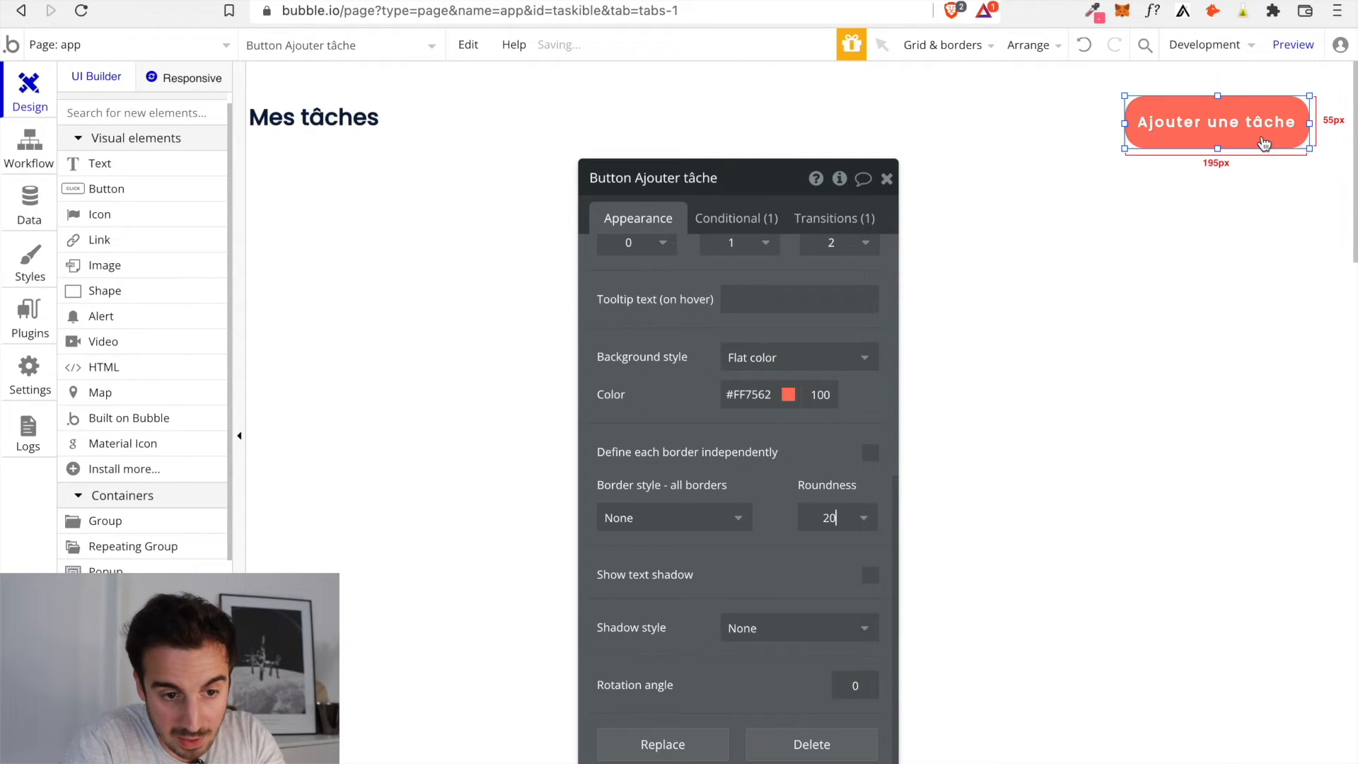
Set the button's corner roundness to 25 and deselect the button
left_click(841, 522)
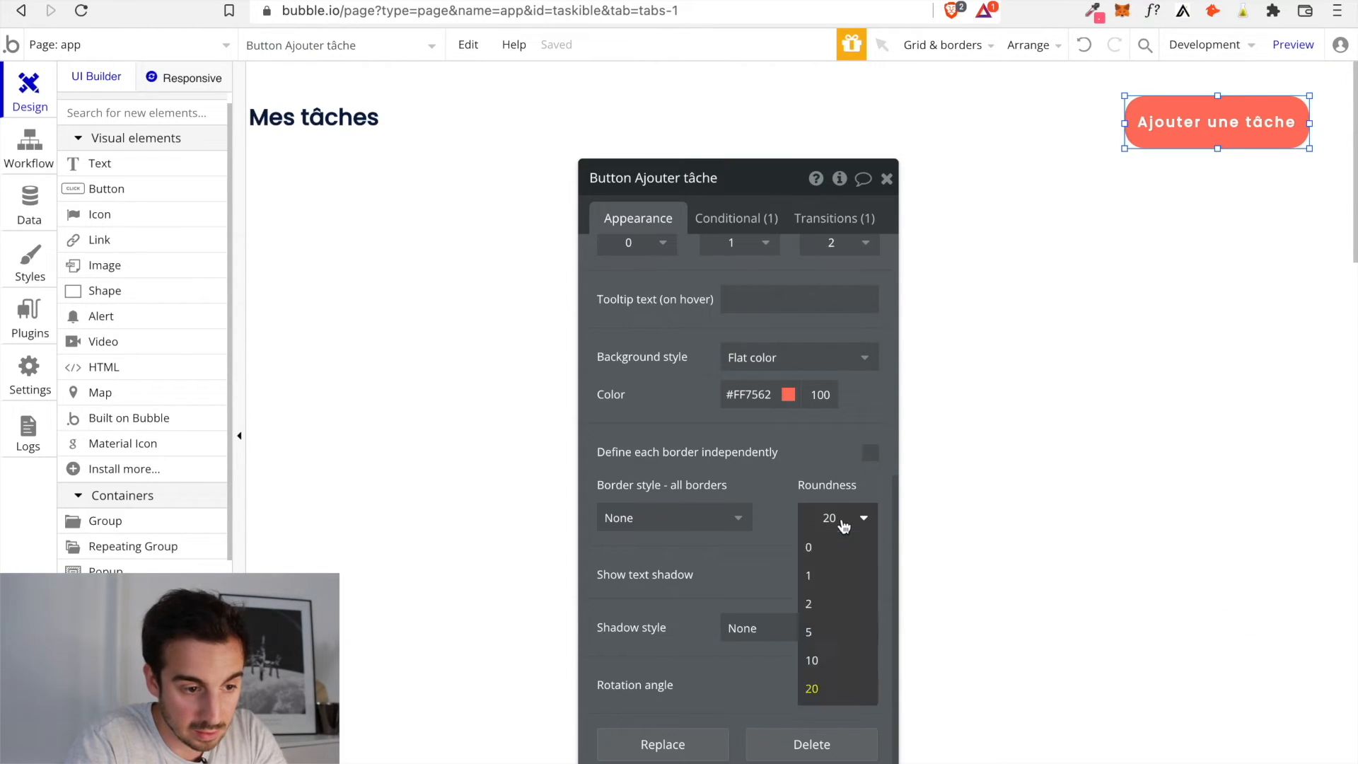
scroll(766, 476, "up", 5)
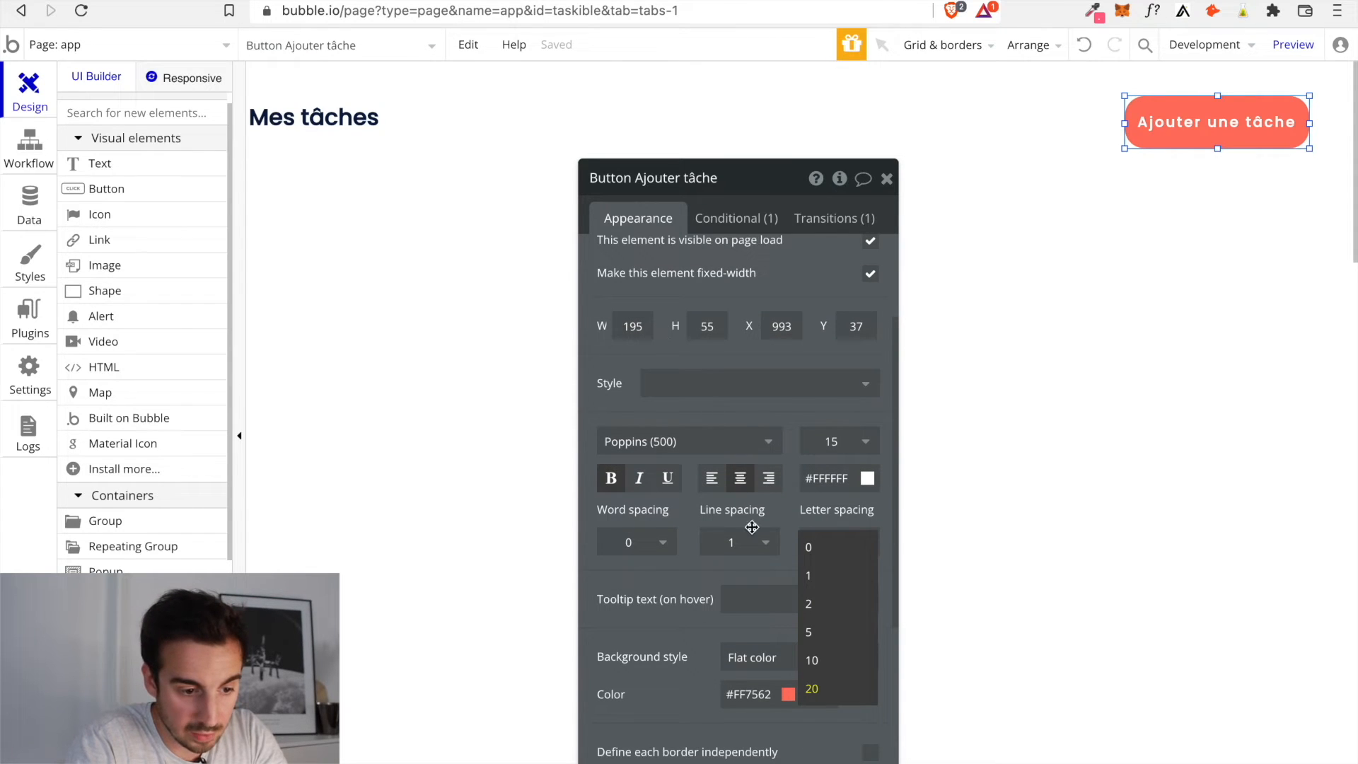
scroll(771, 742, "down", 3)
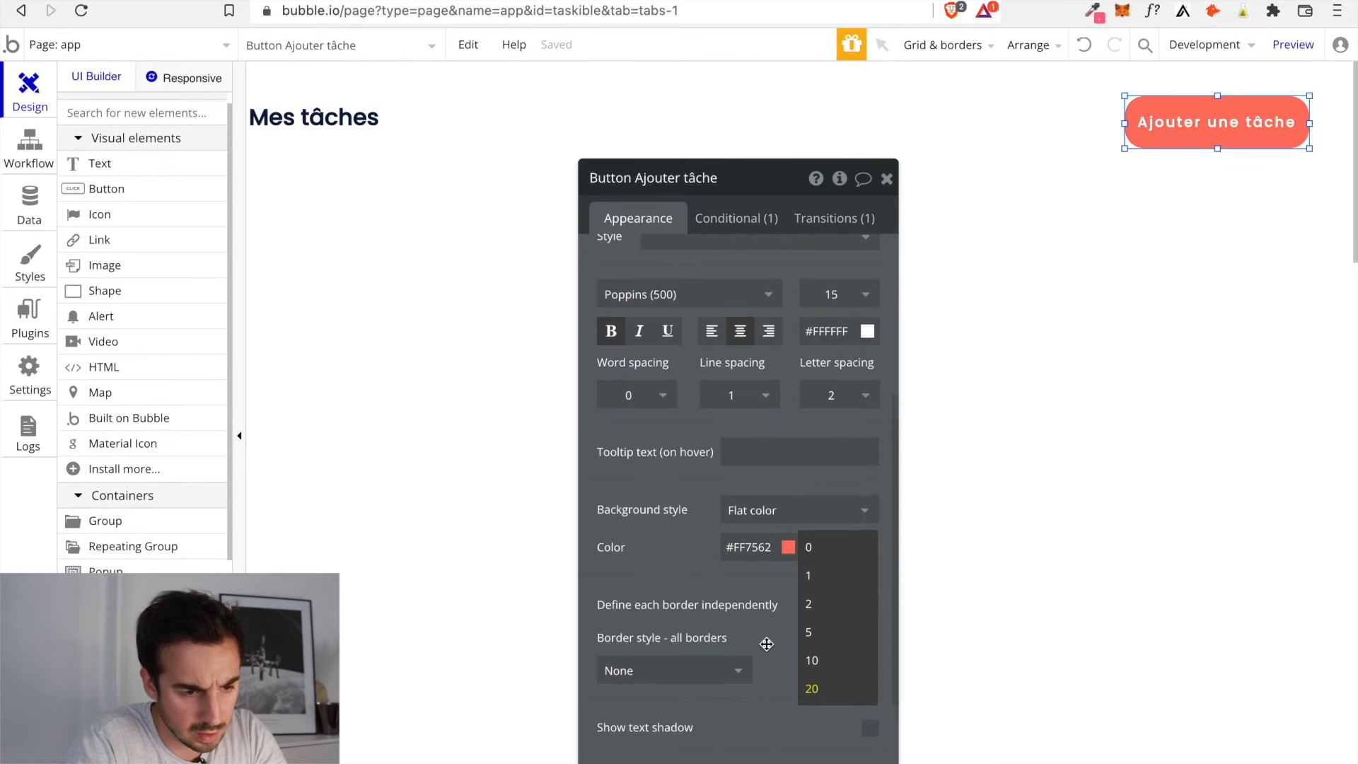
scroll(821, 504, "down", 3)
left_click(837, 470)
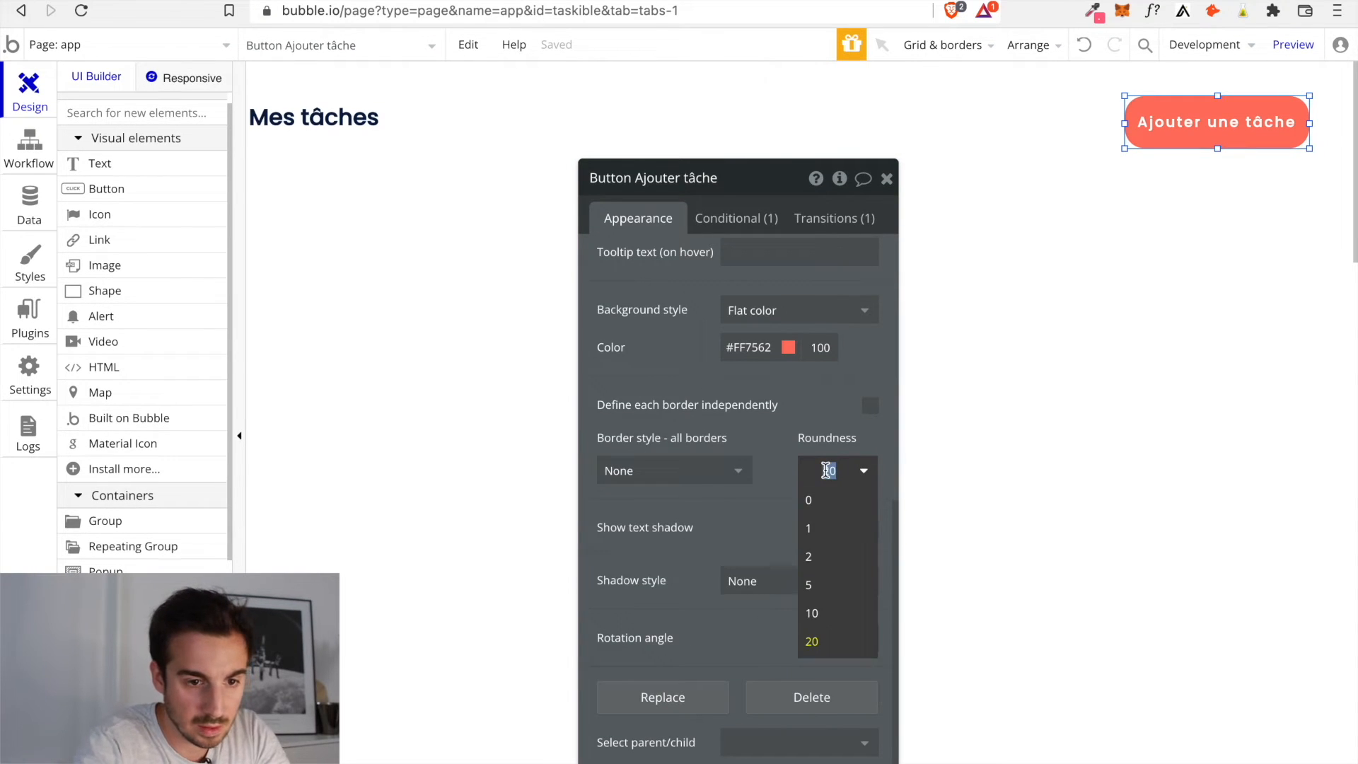
type("25")
key("Return")
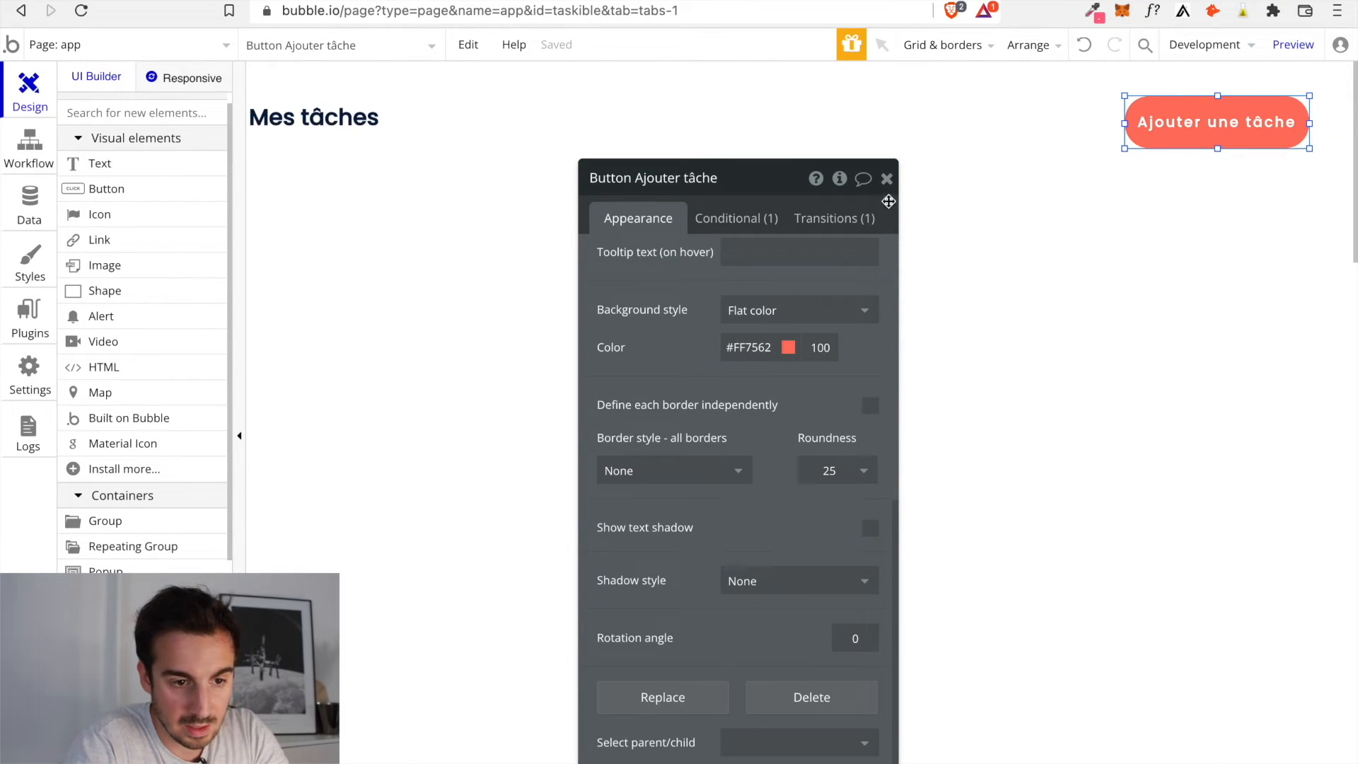
left_click(1009, 264)
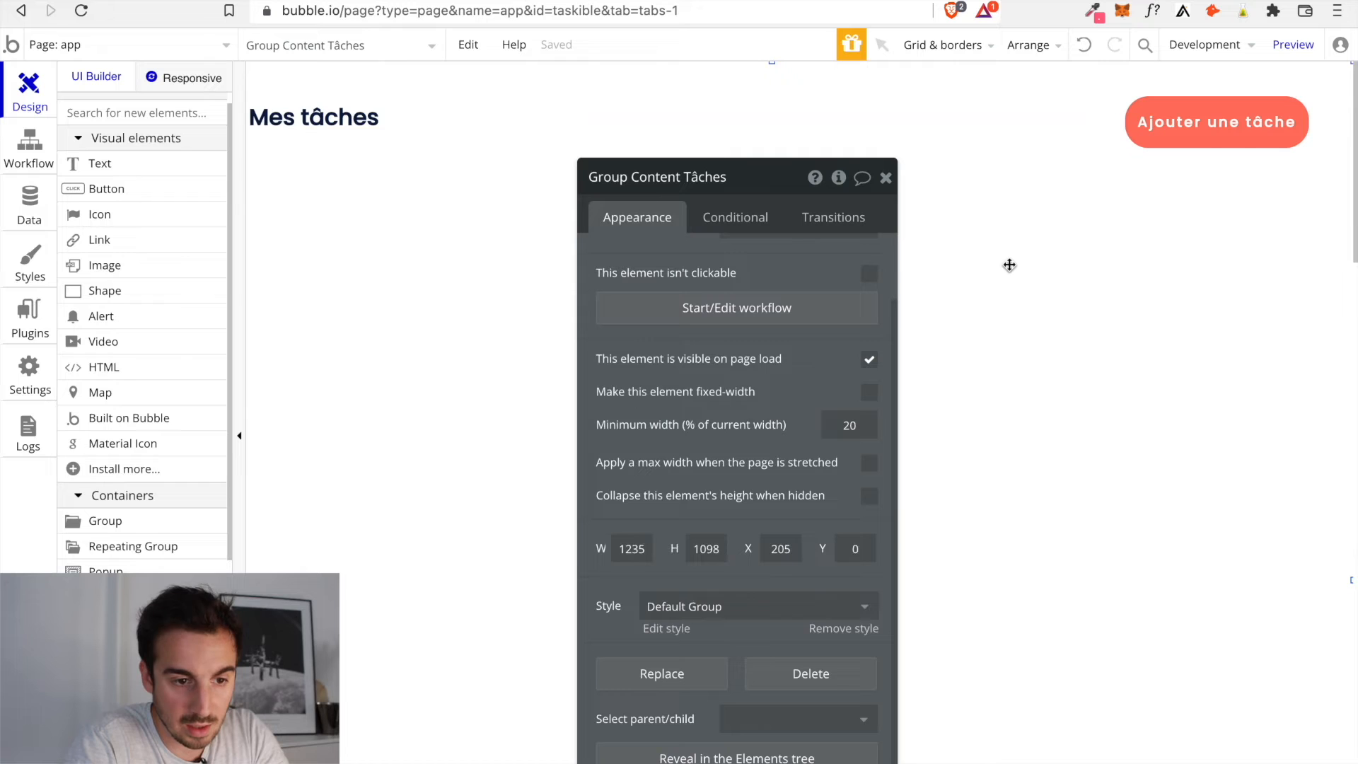
Reduce the button's height to about 40 px and shift it slightly right and down, level with the "Mes tâches" title
left_click(1224, 142)
left_click_drag(1217, 150, 1219, 134)
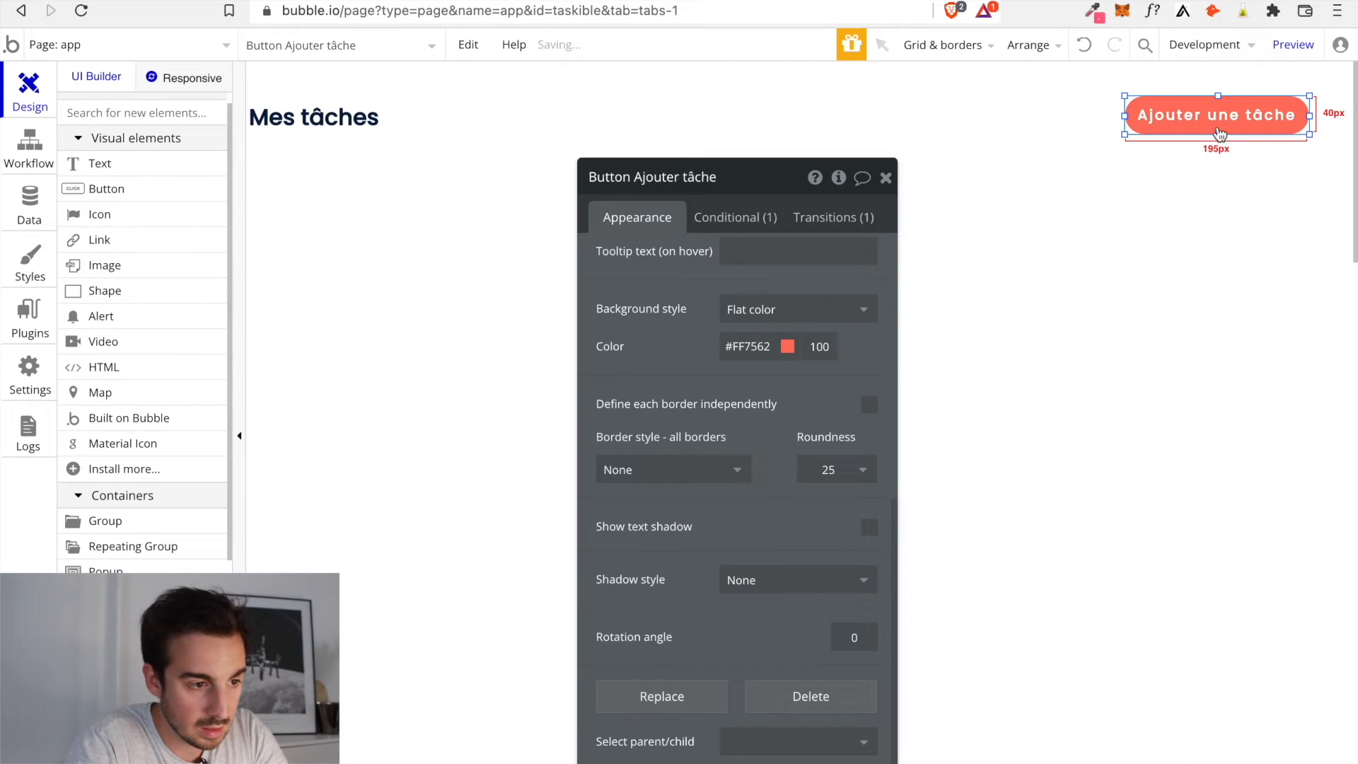
left_click(418, 117)
left_click_drag(1235, 123, 1249, 128)
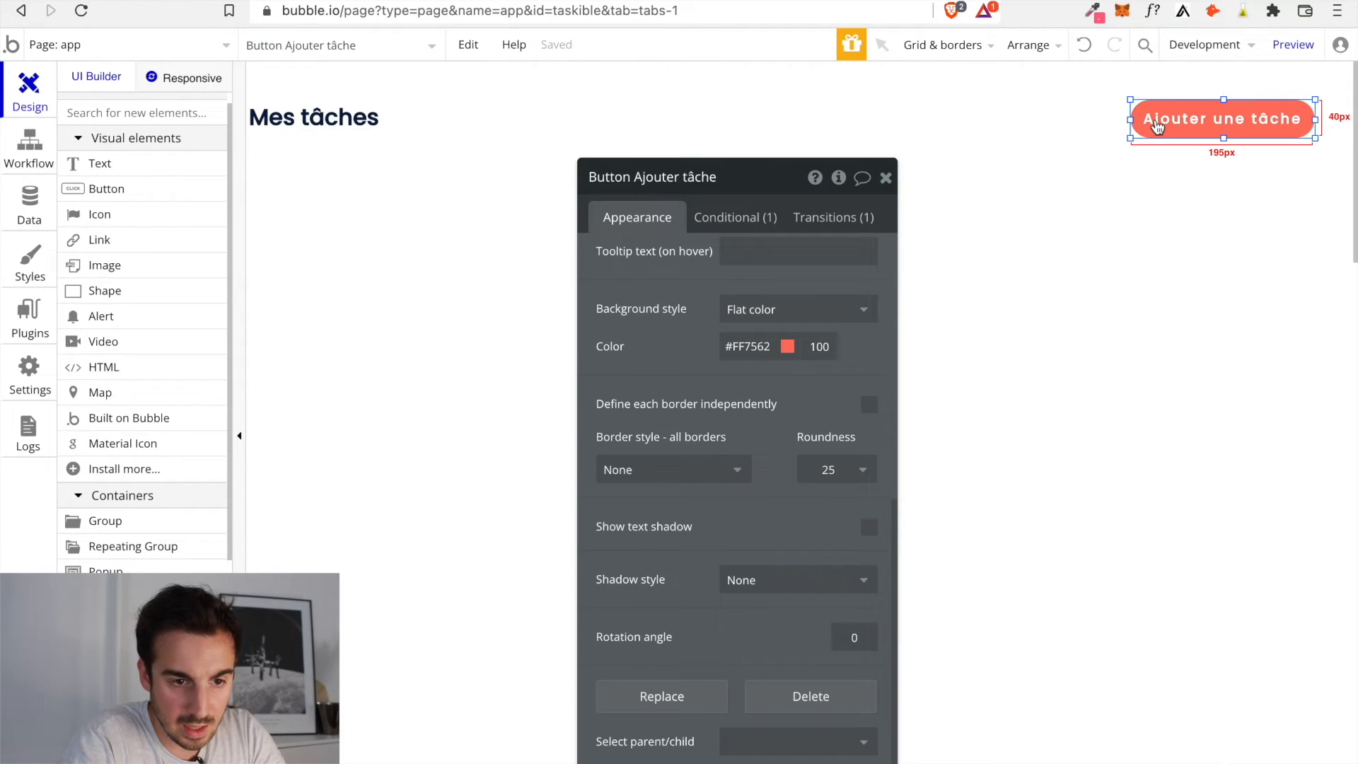
key("Right")
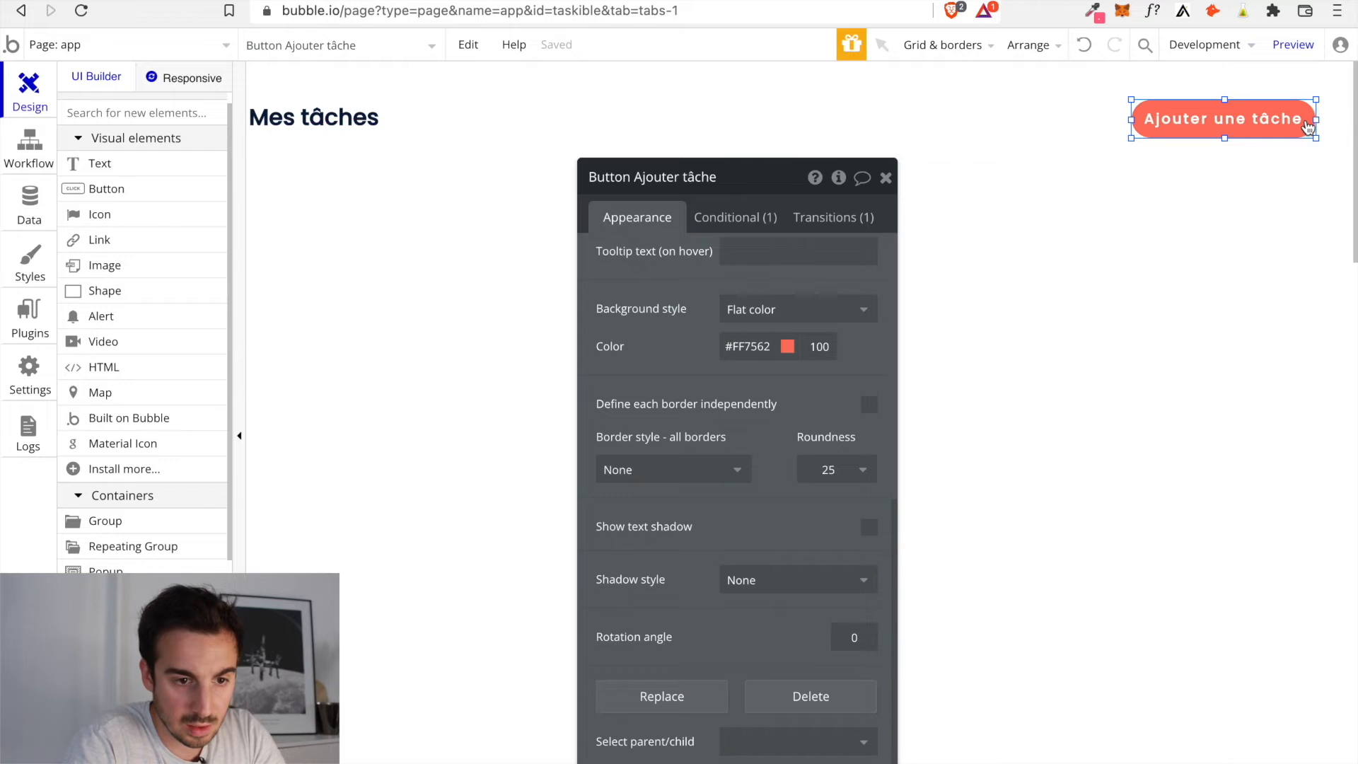
left_click(885, 177)
Draw a group of about 333 × 475 px below the "Mes tâches" title in the content group
left_click(1039, 264)
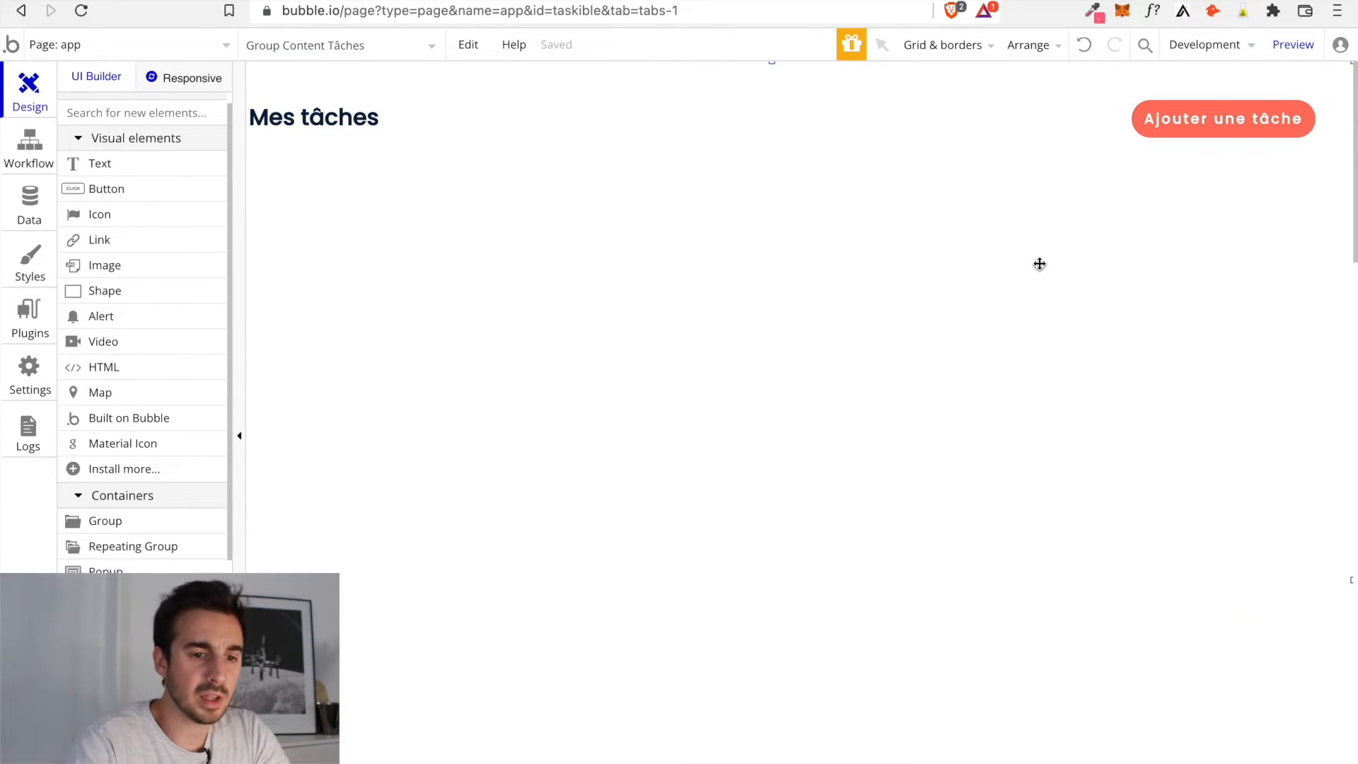
scroll(896, 287, "left", 5)
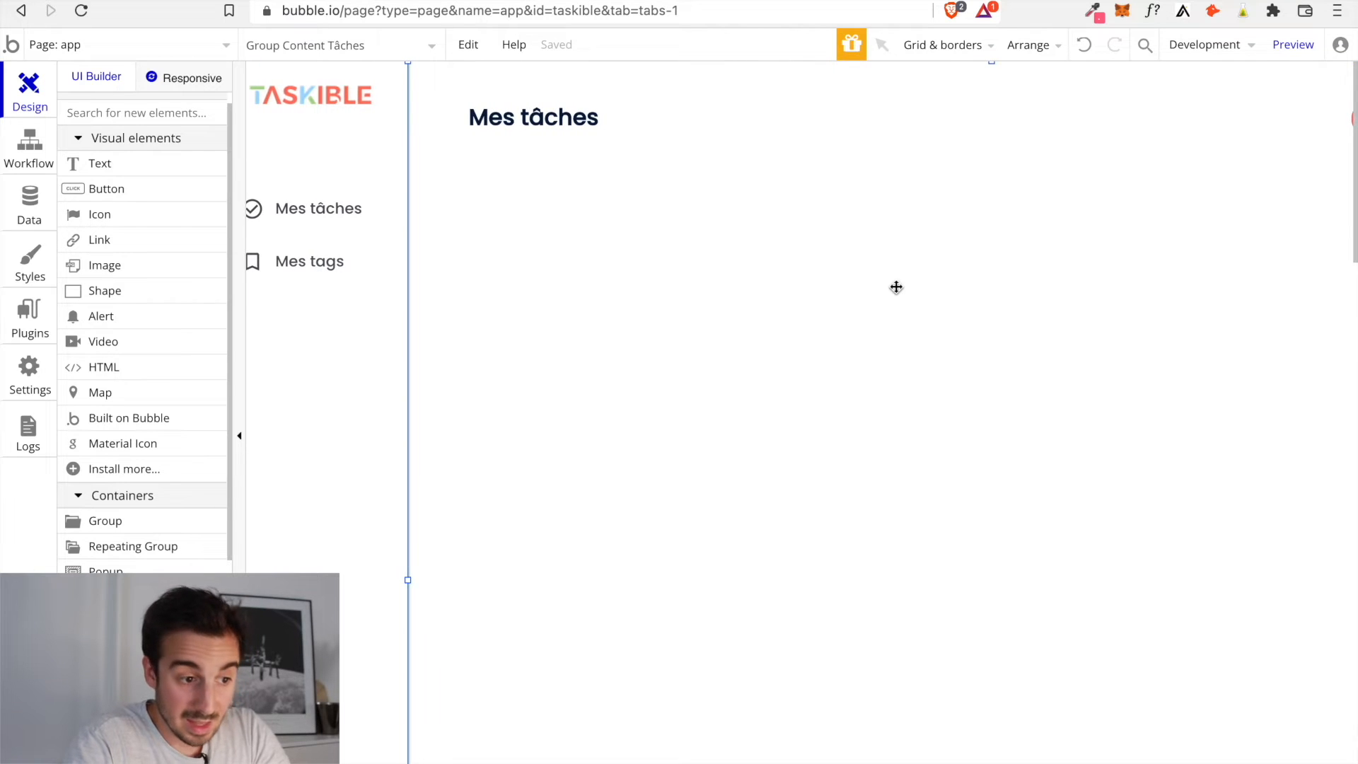
scroll(896, 287, "right", 1)
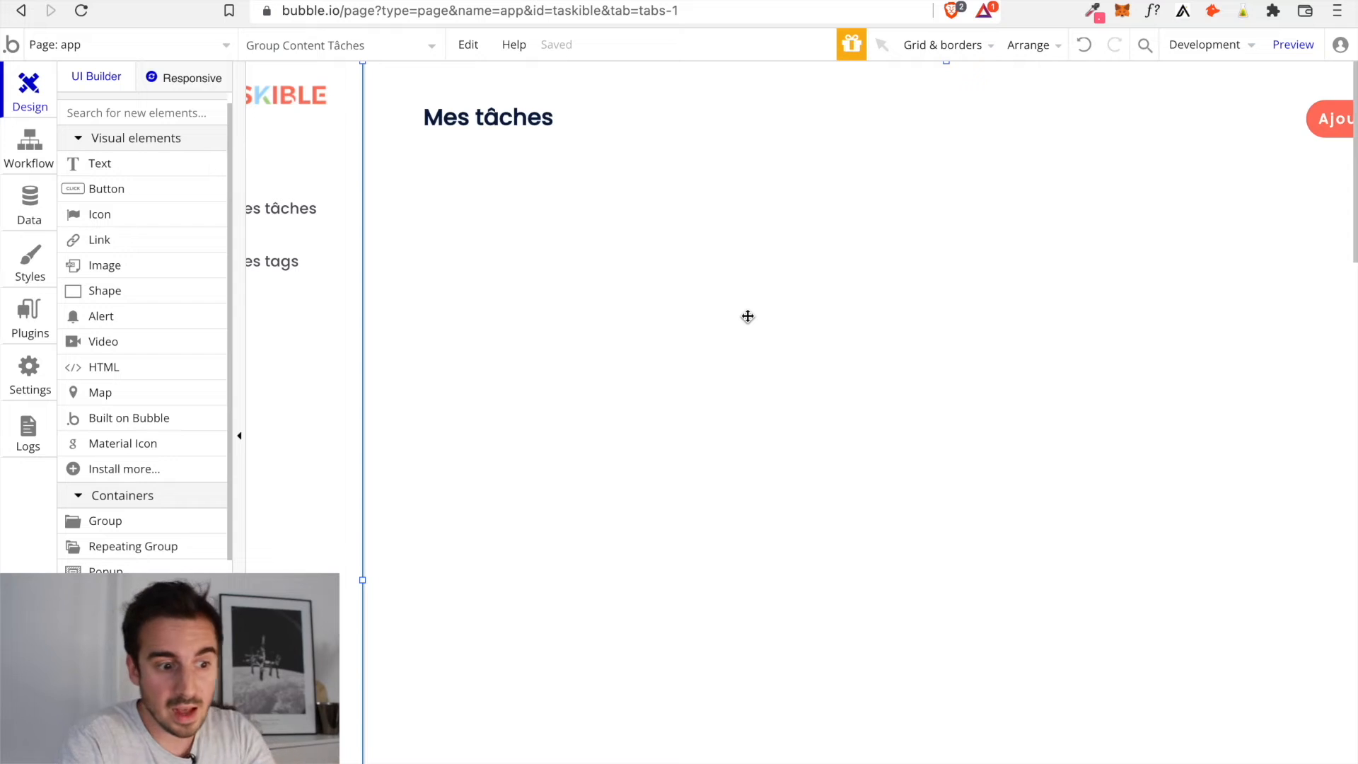
scroll(746, 315, "right", 1)
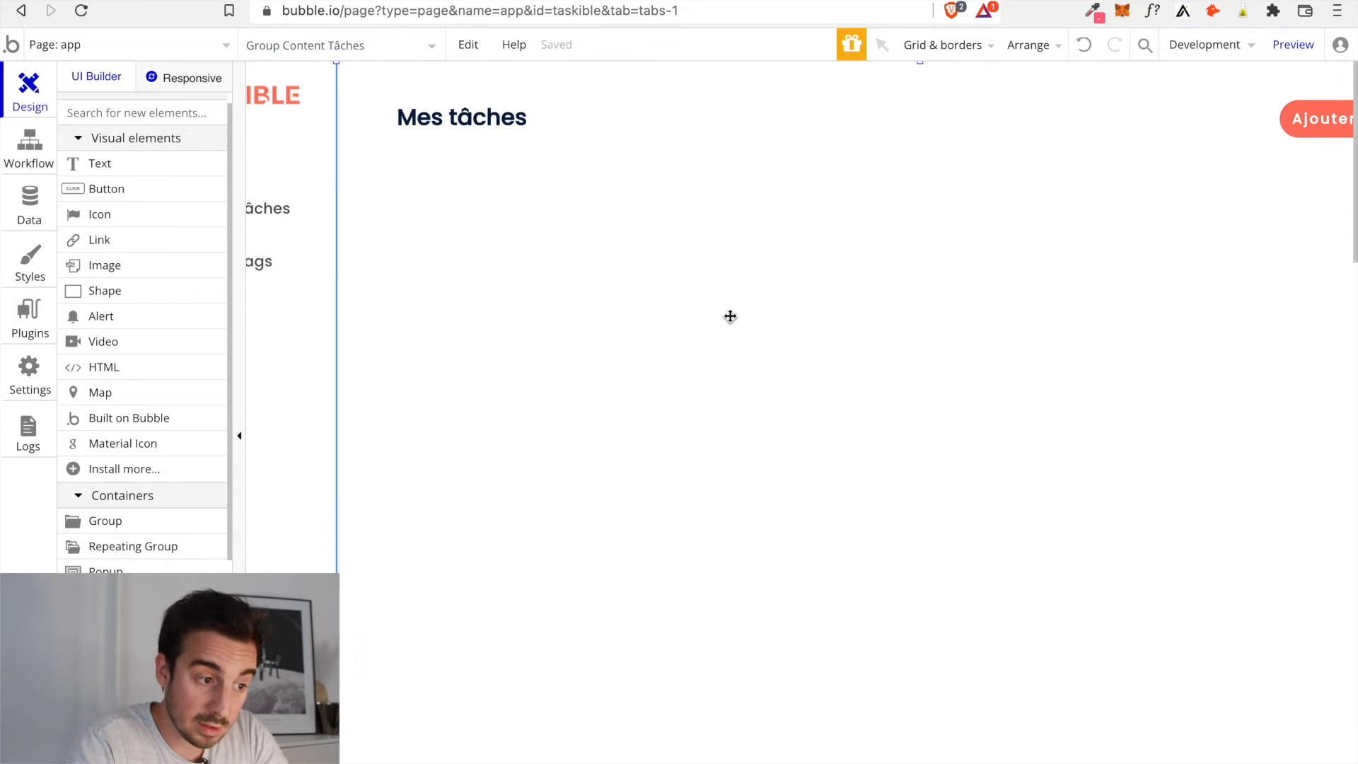
left_click(162, 523)
left_click_drag(414, 189, 726, 637)
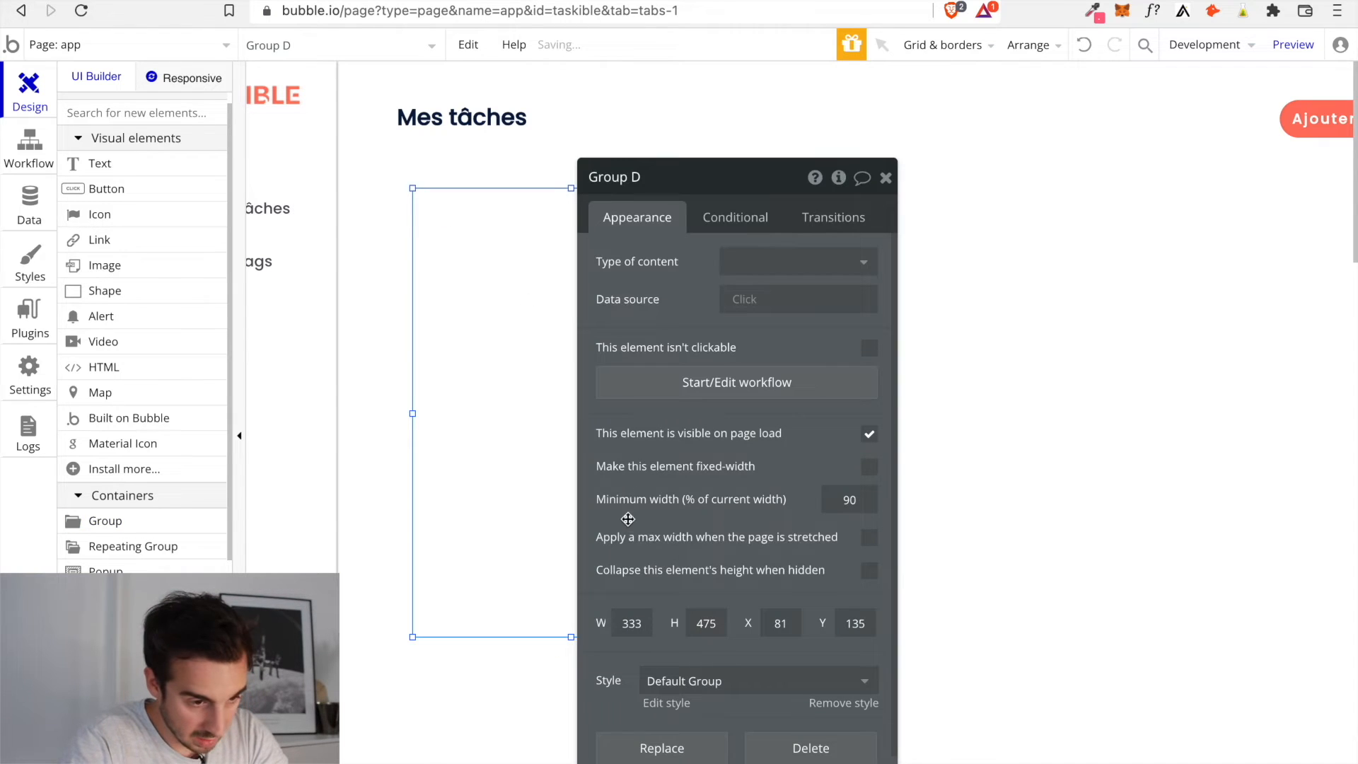
Set the new group's width to 340 and its height to 1000
left_click(645, 621)
key("BackSpace")
key("BackSpace")
type("40")
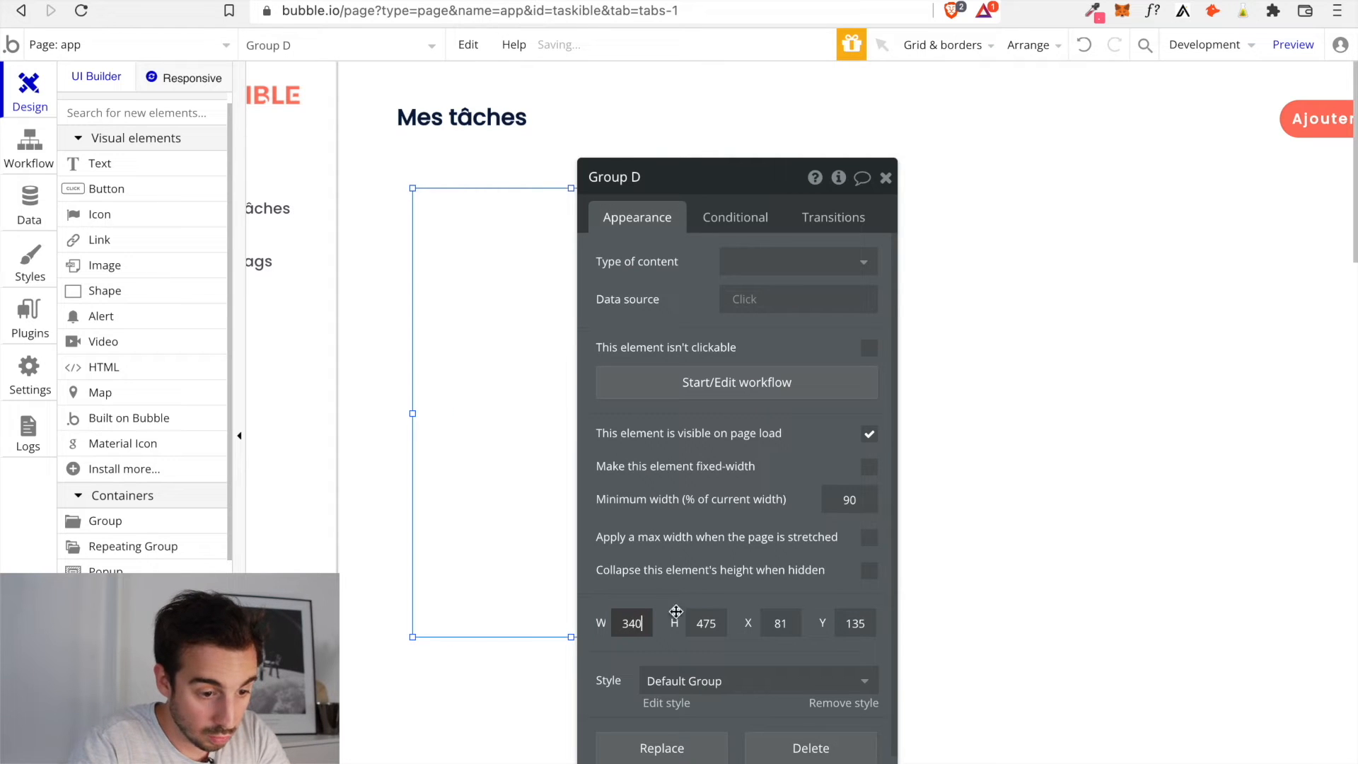
left_click_drag(718, 624, 703, 626)
type("1000")
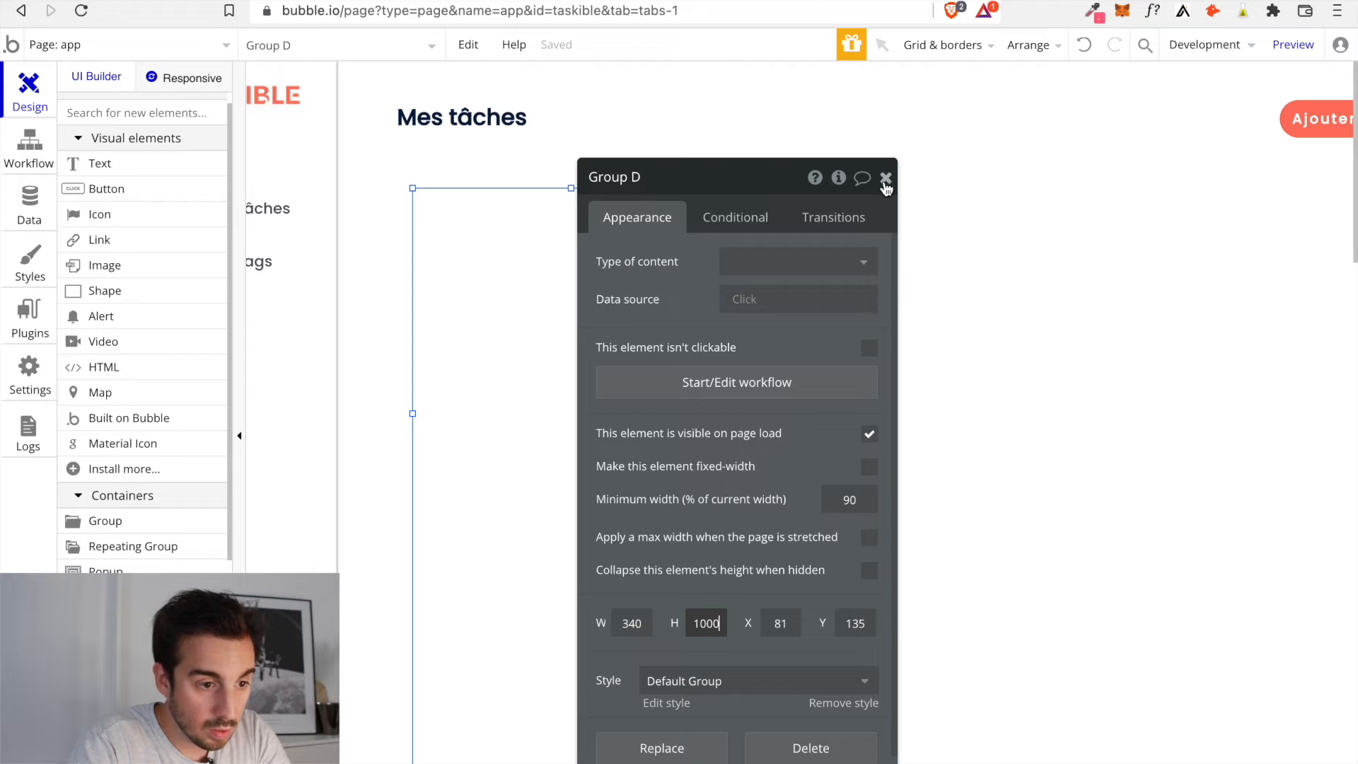
Rename the new group to "Group Aujourd'hui" and close its properties
left_click(646, 185)
left_click(646, 183)
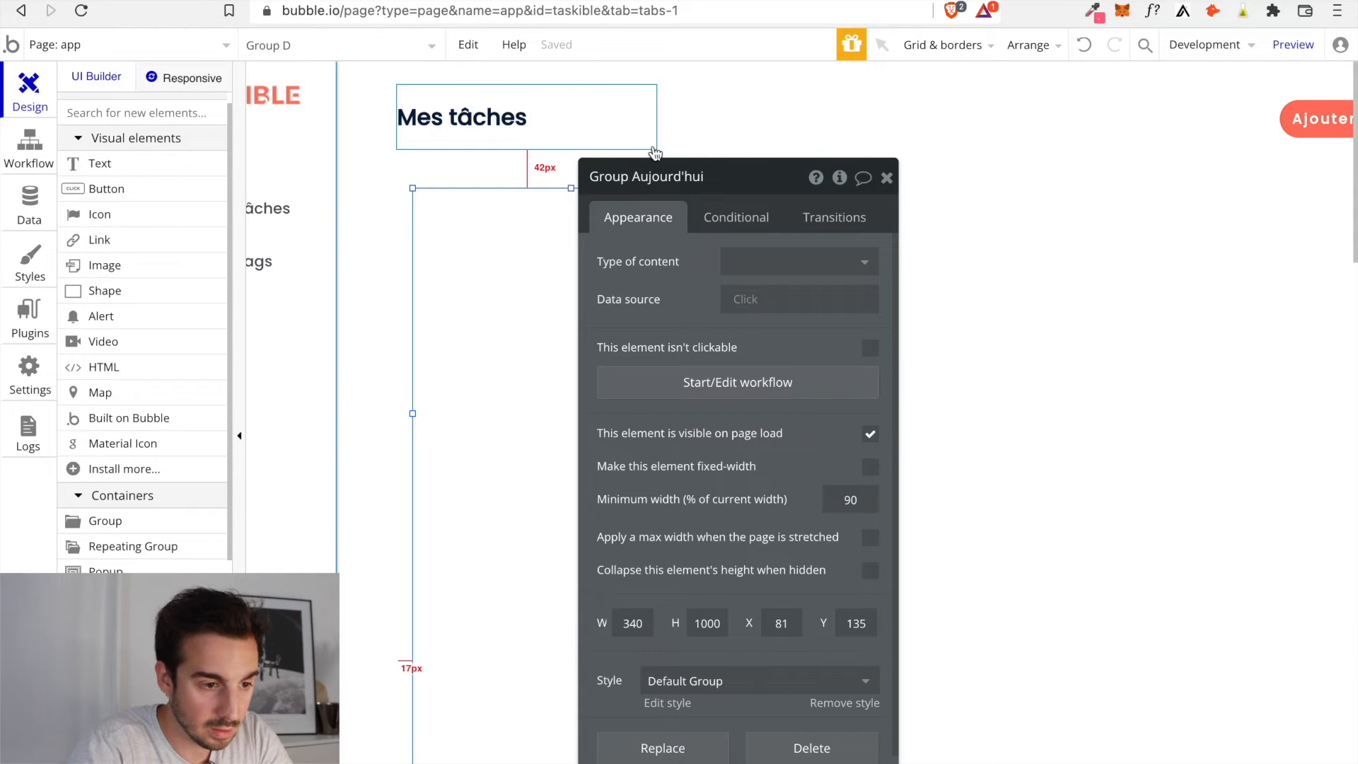
left_click(972, 221)
left_click(887, 177)
Move Group Aujourd'hui to about X 64, Y 144, so its left edge lines up with the "Mes tâches" title
left_click(563, 276)
left_click_drag(597, 271, 580, 277)
scroll(581, 180, "left", 3)
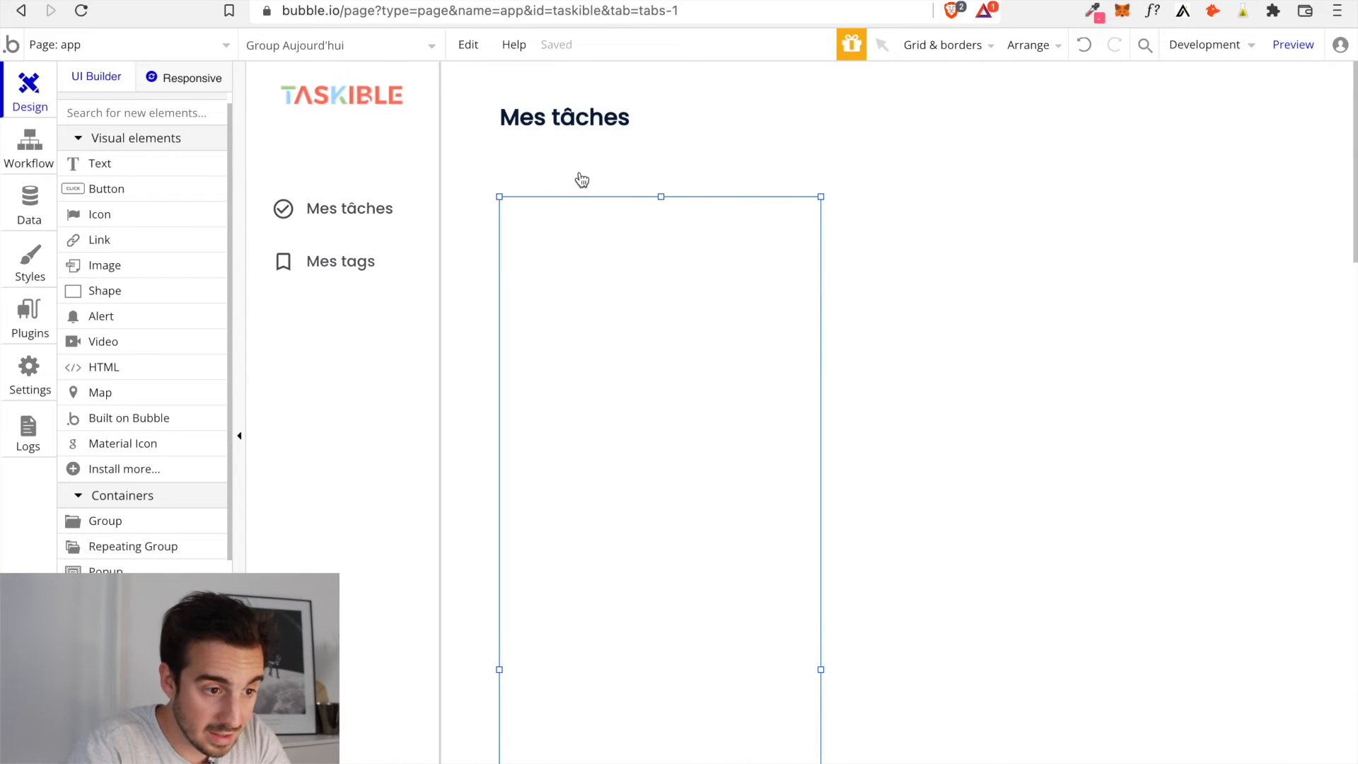
left_click_drag(540, 254, 729, 258)
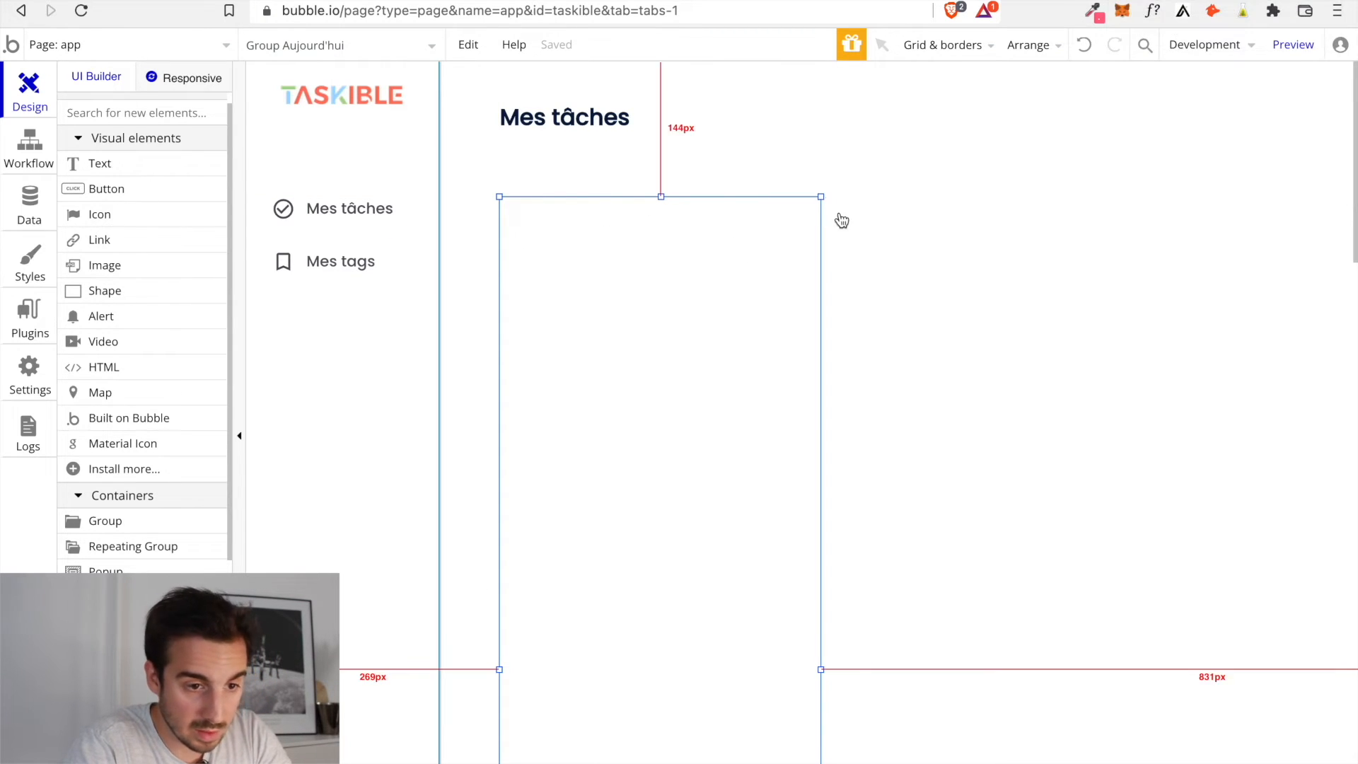
Copy the background color code #F6FAFB from Group Aujourd'hui on the index page of the todomasterrr app
double_click(773, 273)
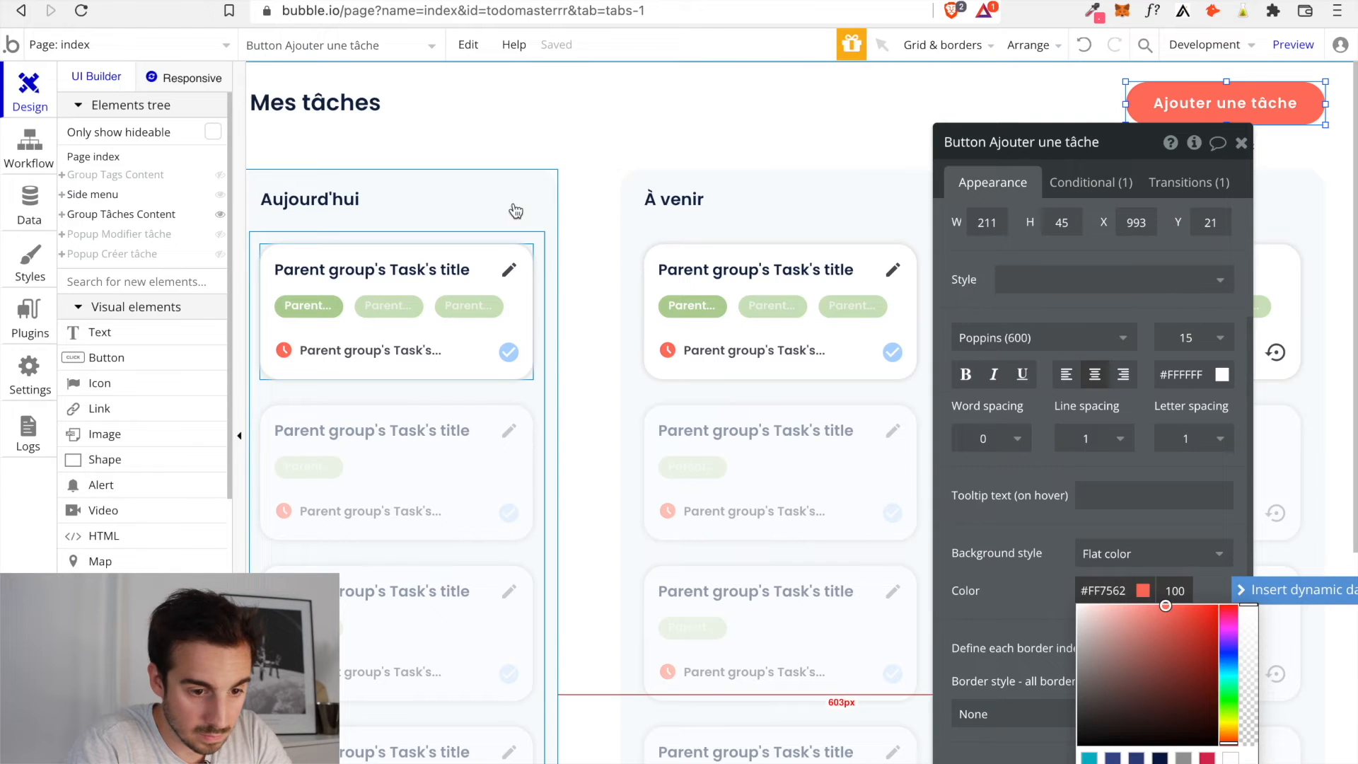
left_click(520, 173)
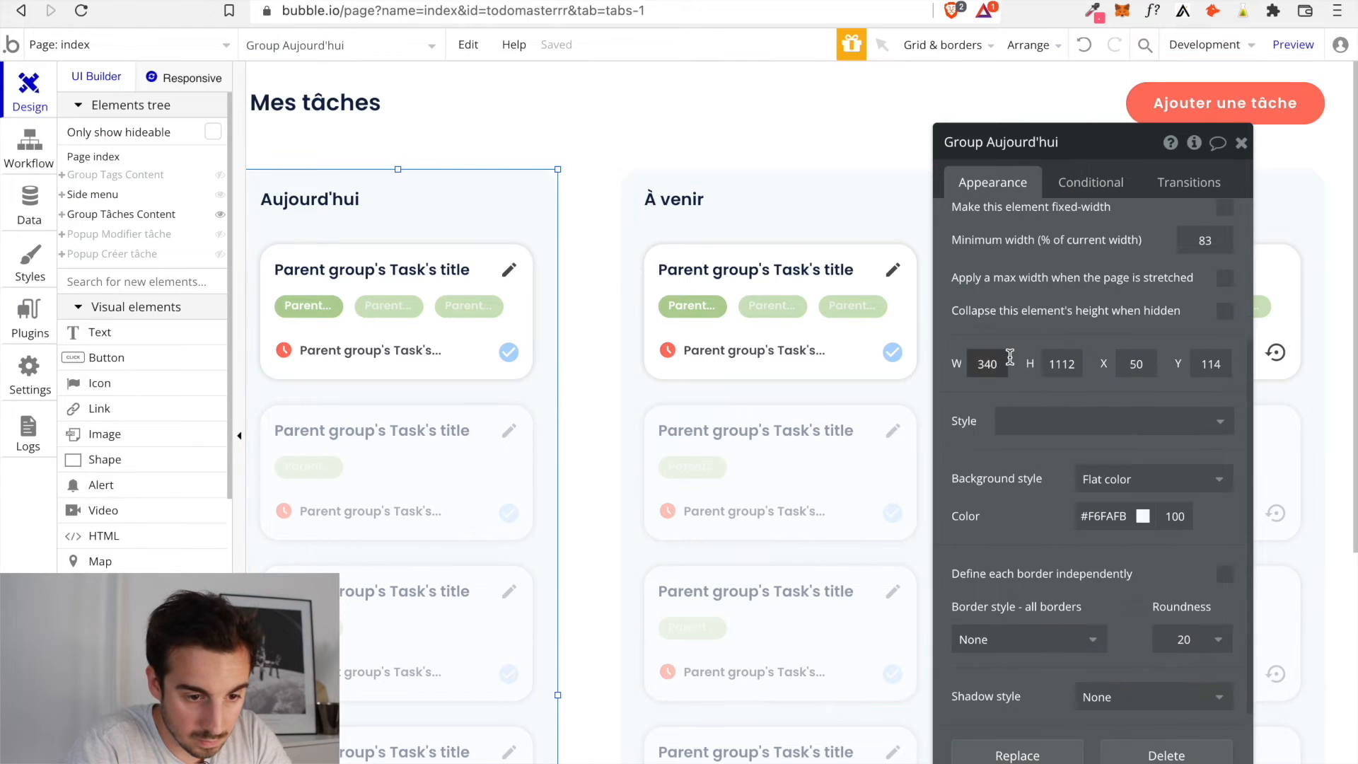
left_click(1072, 515)
key("ctrl+c")
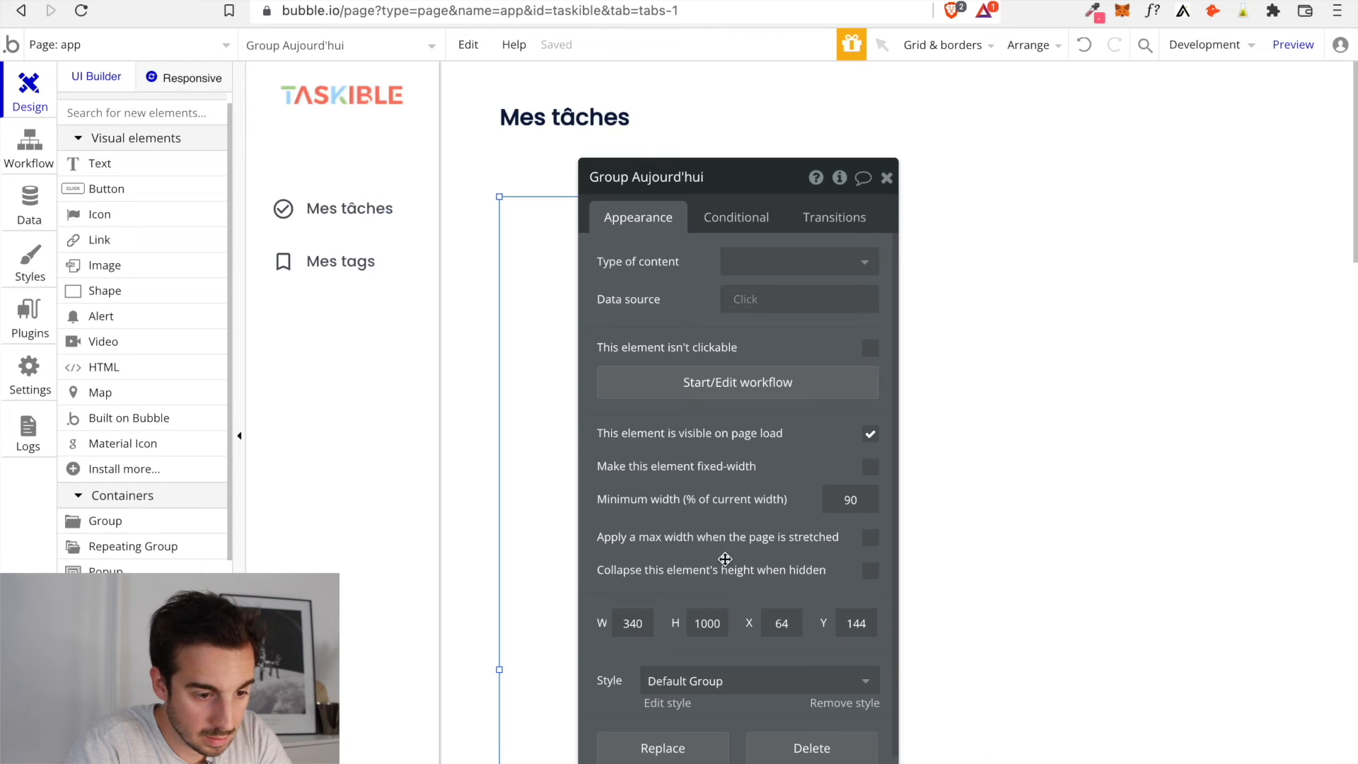
Remove the default style from Group Aujourd'hui on the app page and give it a flat background color of #F6FAFB
scroll(717, 696, "down", 2)
left_click(832, 636)
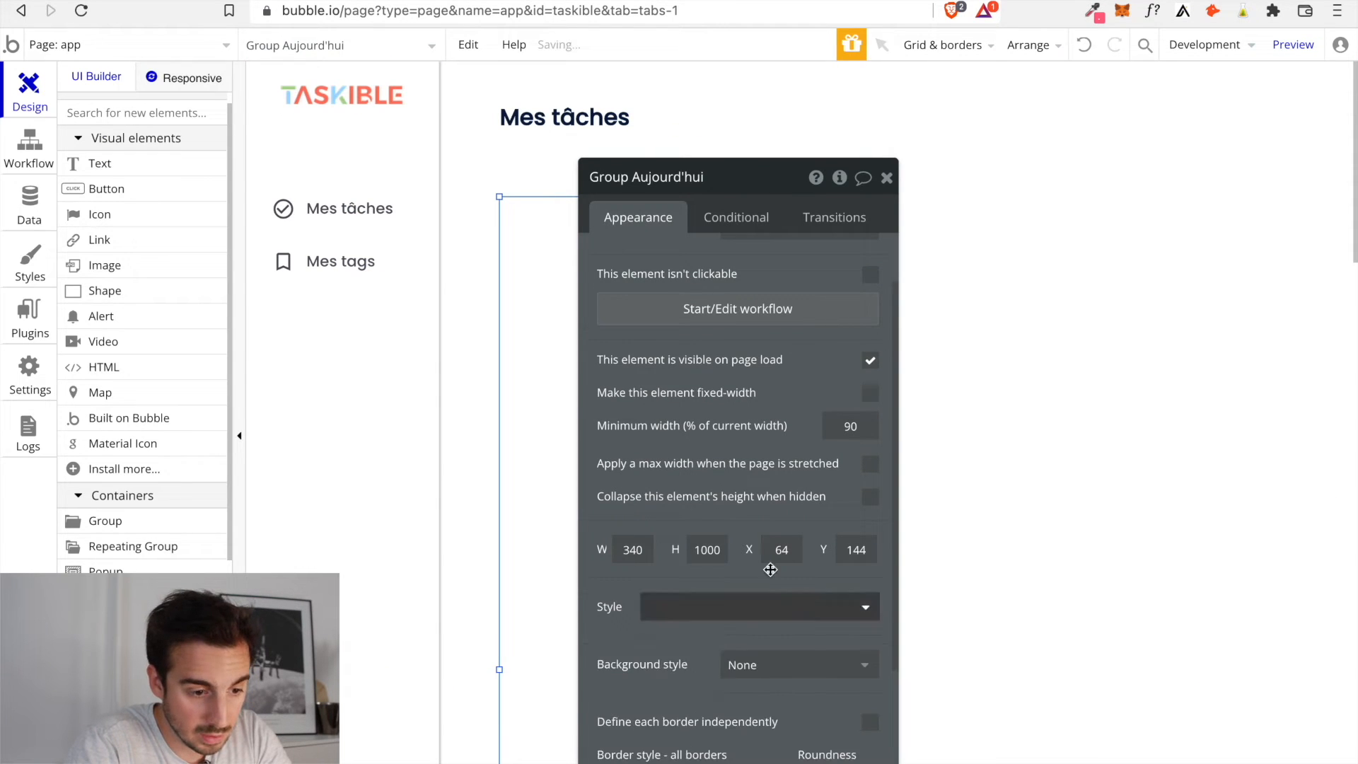
scroll(792, 580, "down", 3)
left_click(773, 541)
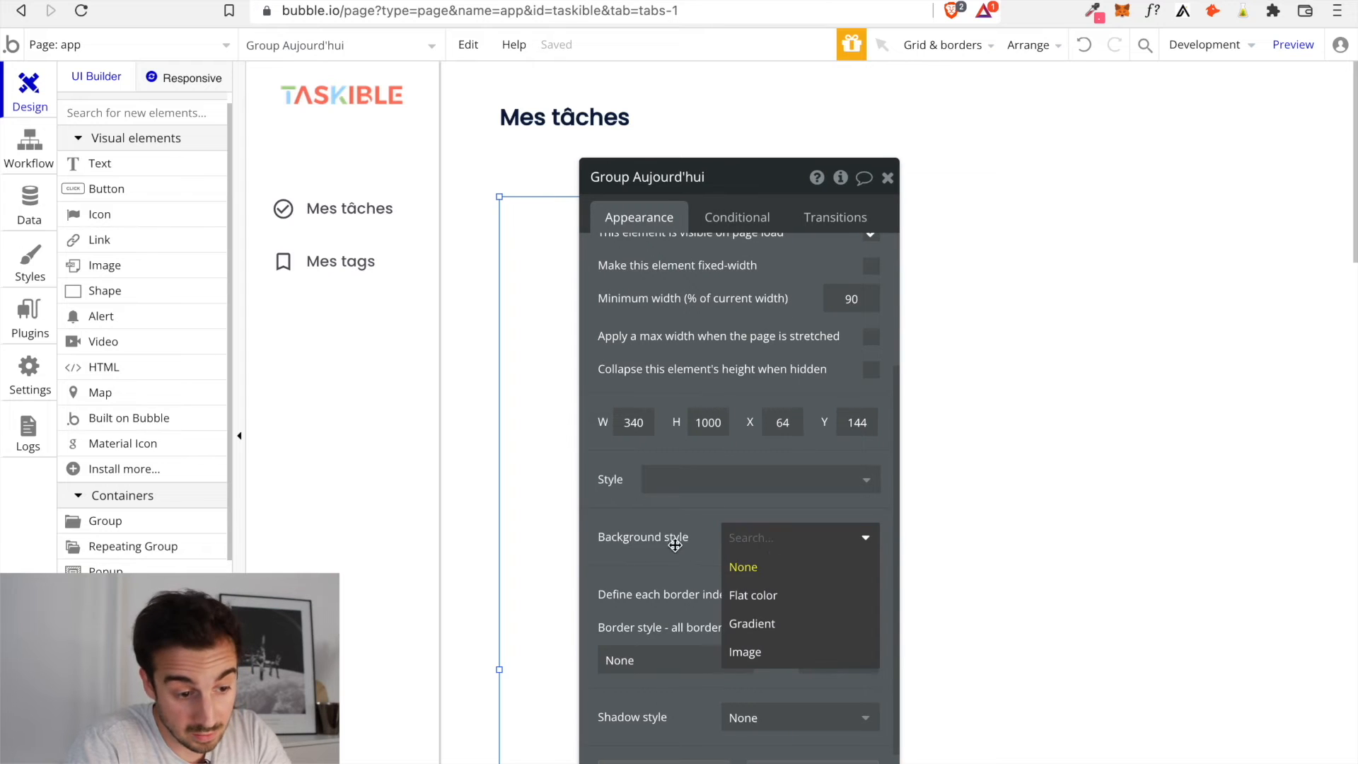
left_click(767, 600)
left_click(751, 575)
key("ctrl+a")
key("ctrl+v")
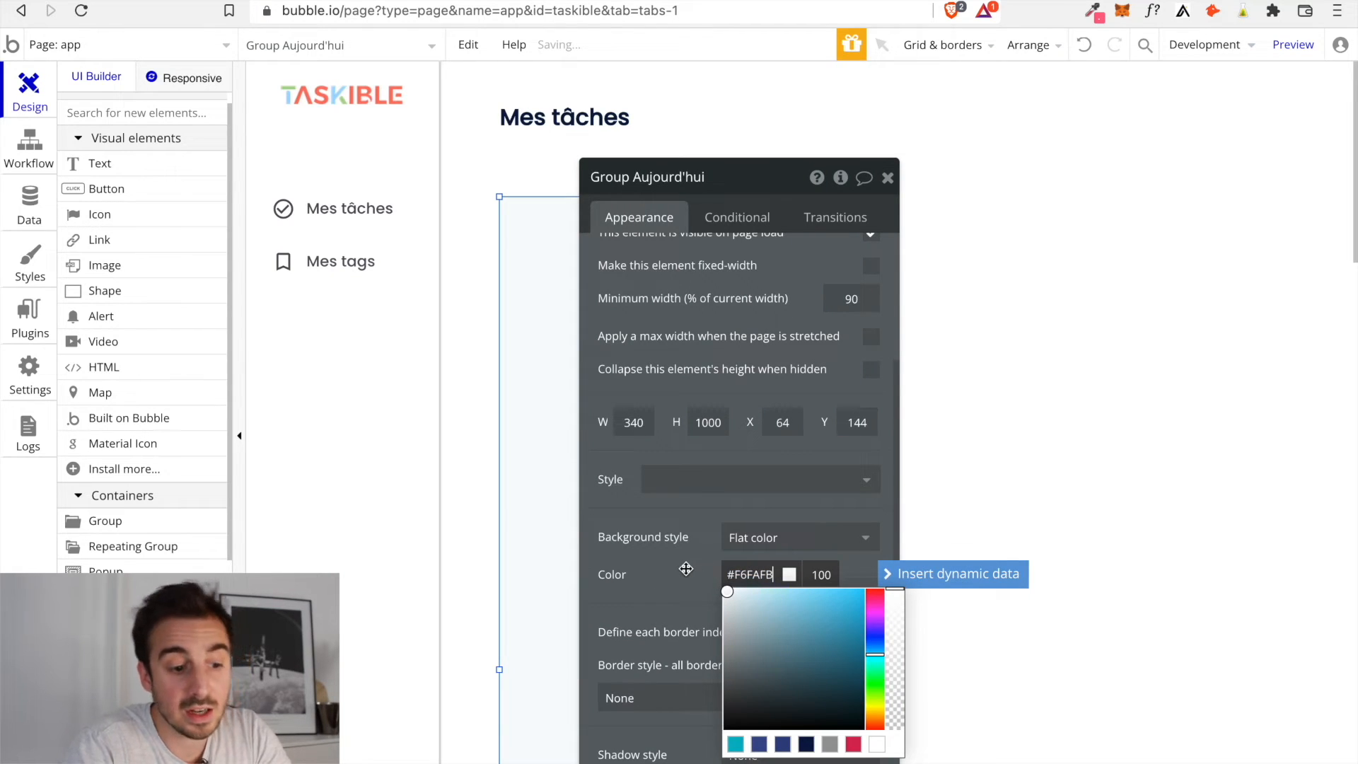
left_click(686, 569)
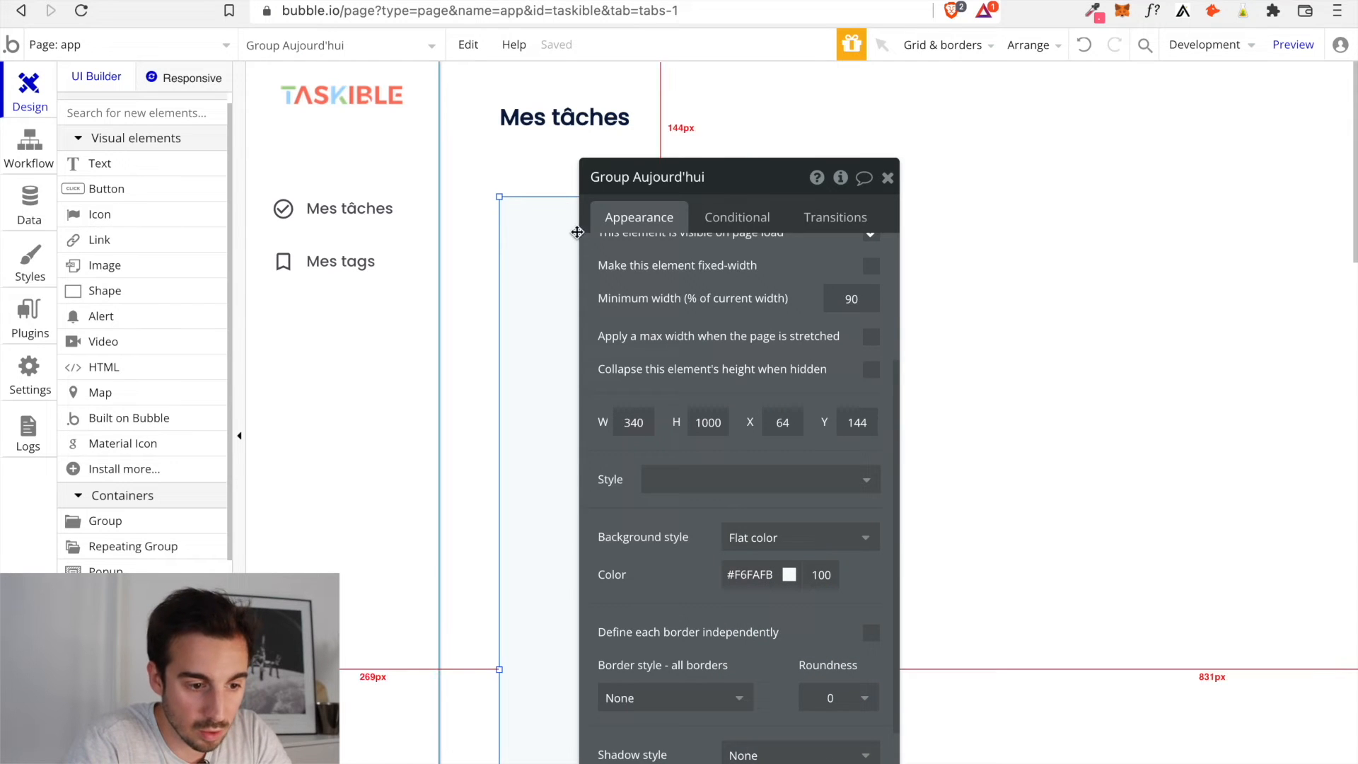
Set the corner roundness of Group Aujourd'hui to 10 and close its properties
scroll(737, 474, "down", 3)
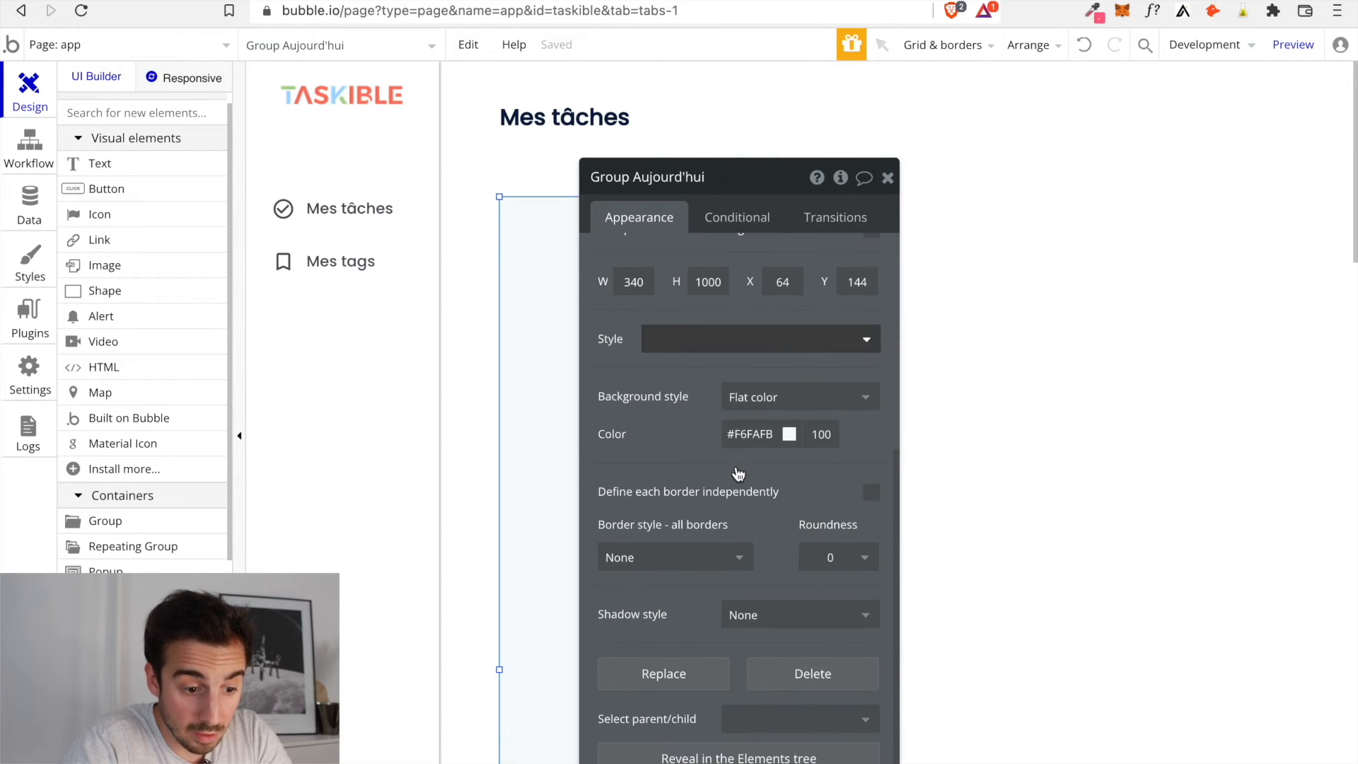
left_click(864, 556)
left_click(836, 701)
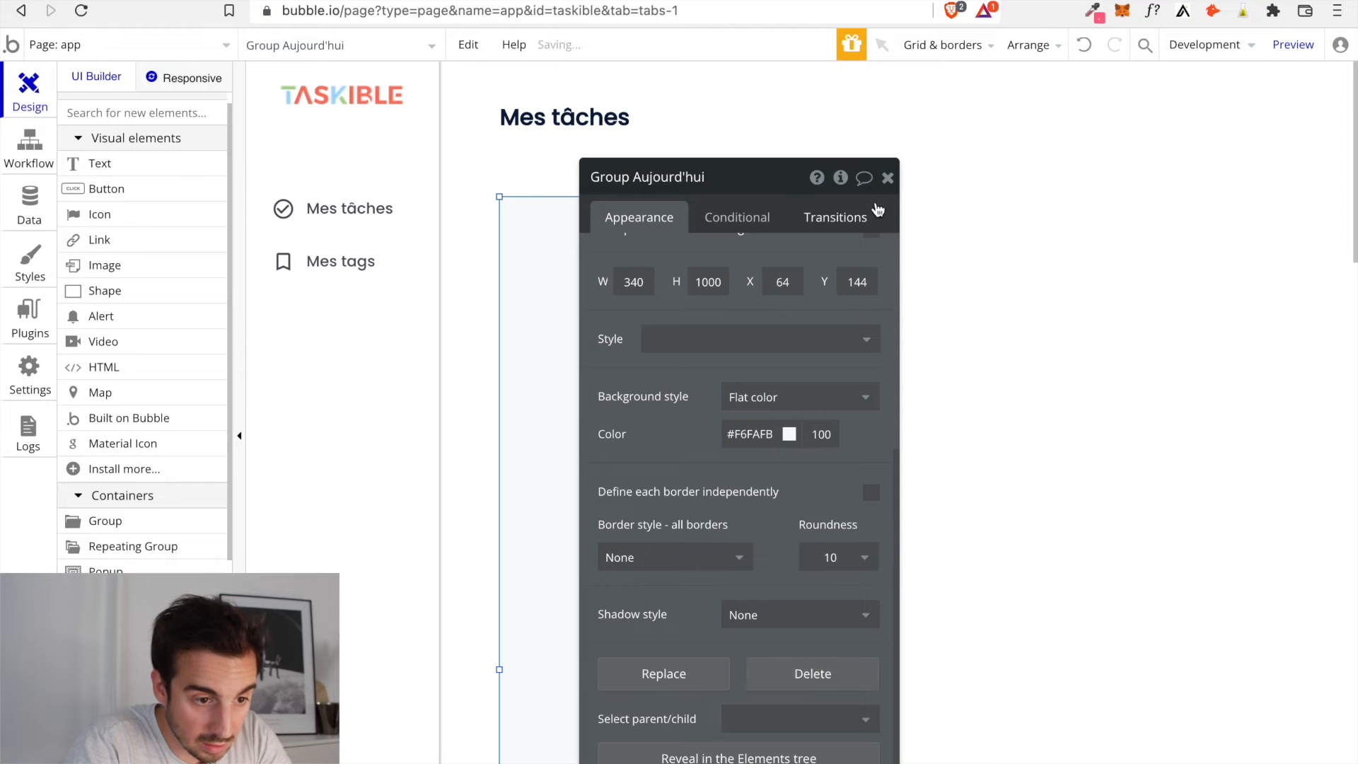
left_click(888, 178)
left_click(850, 236)
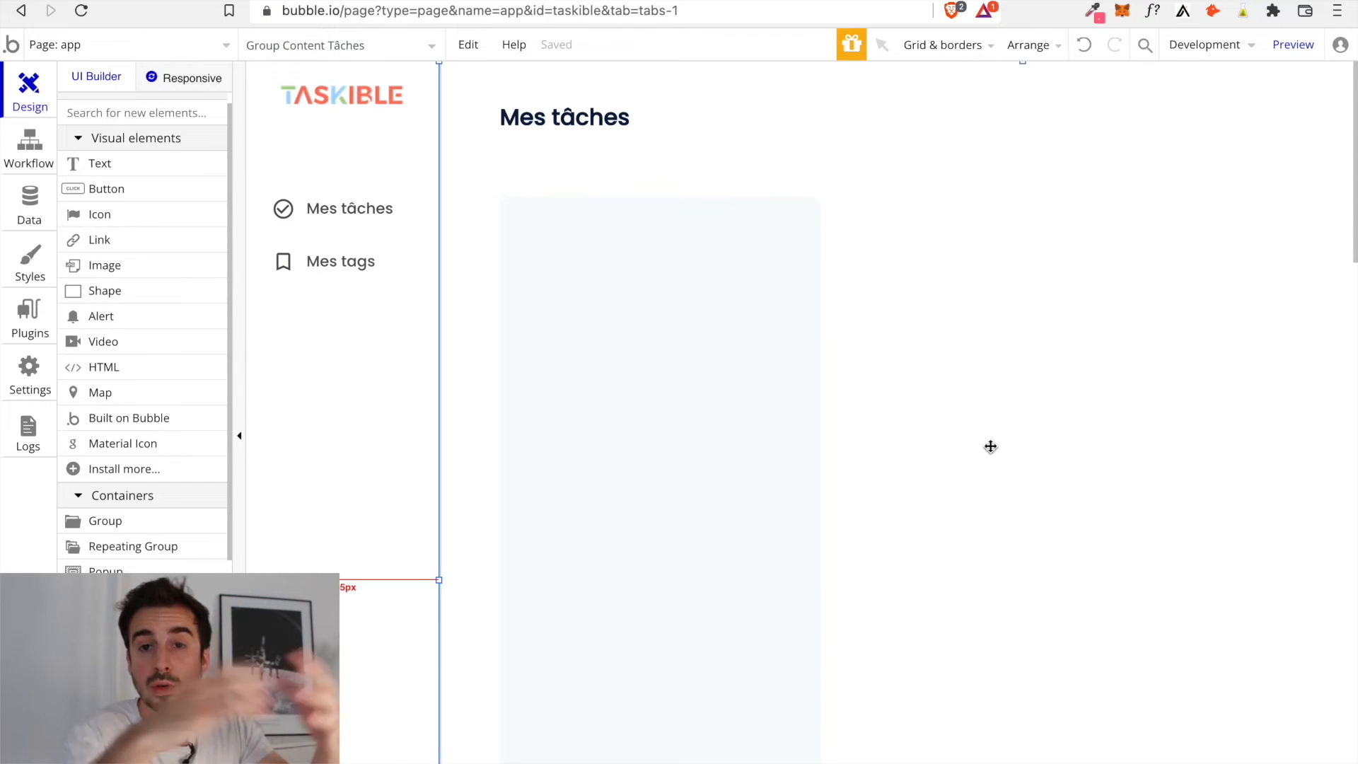
Reduce the height of Group Aujourd'hui to 900 so it fits inside the tasks content group
scroll(990, 446, "right", 5)
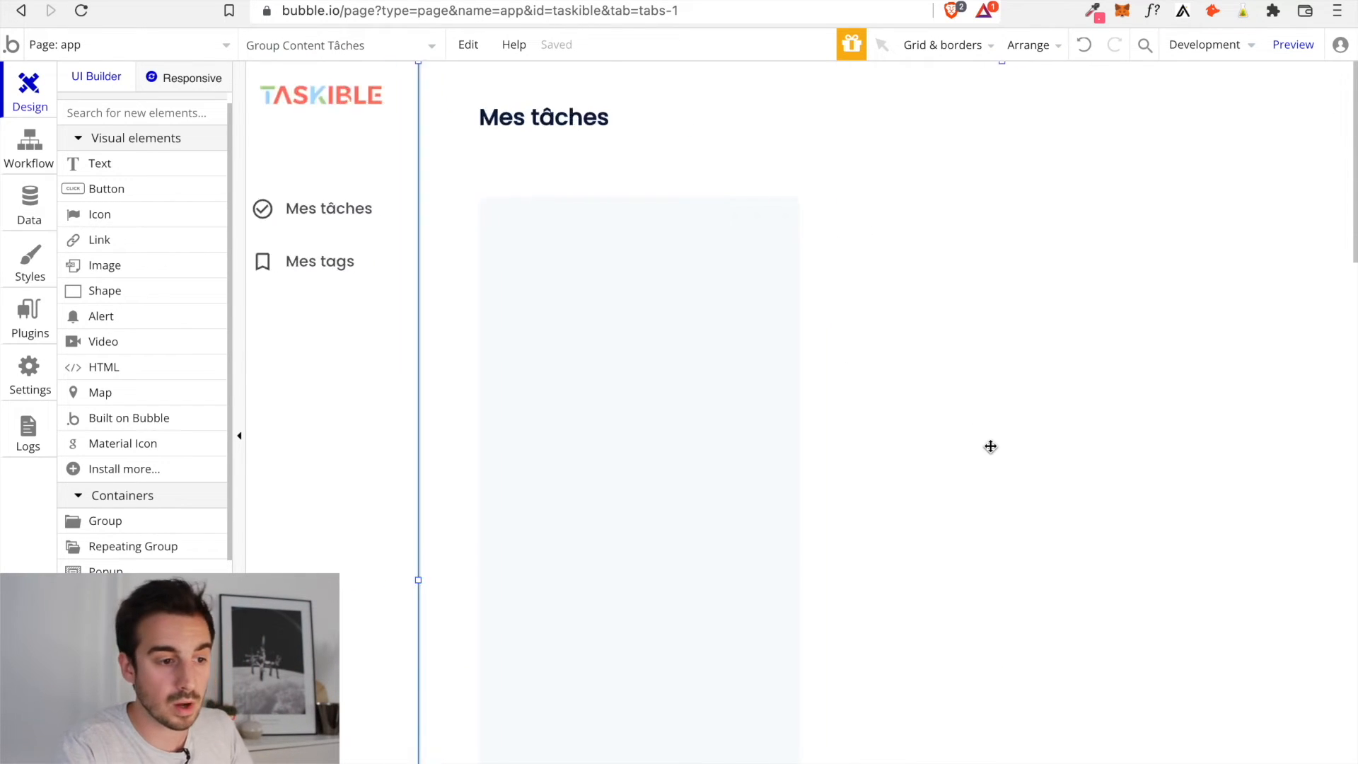
scroll(739, 297, "left", 4)
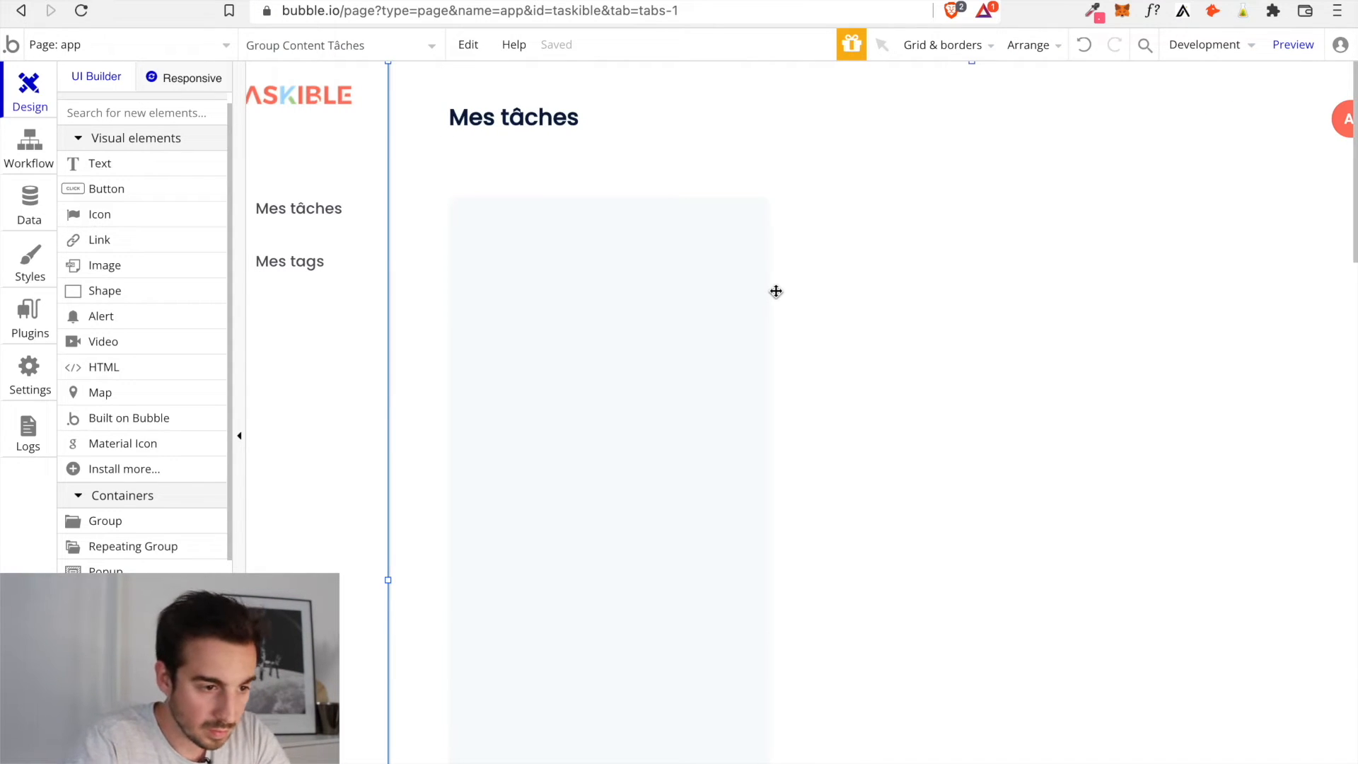
scroll(804, 297, "down", 2)
scroll(761, 339, "down", 12)
scroll(761, 343, "up", 3)
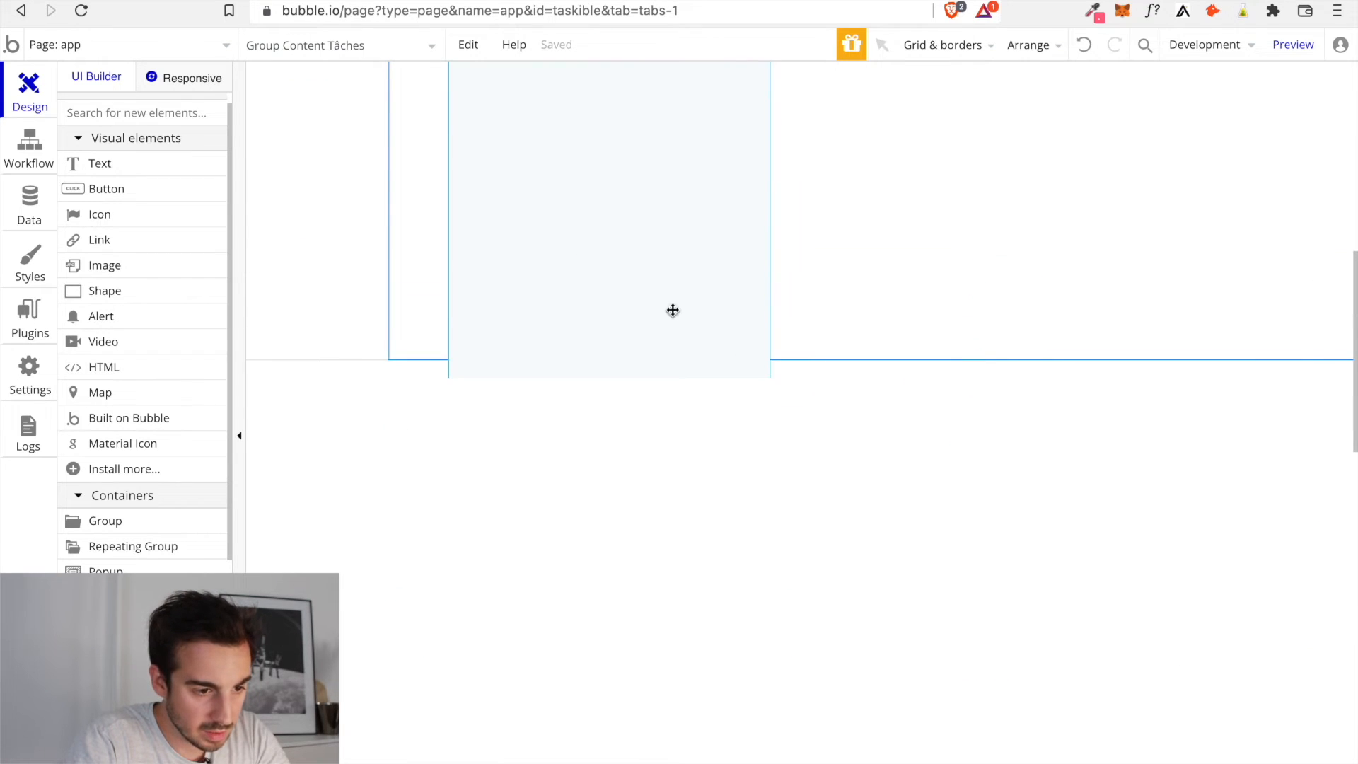
double_click(628, 354)
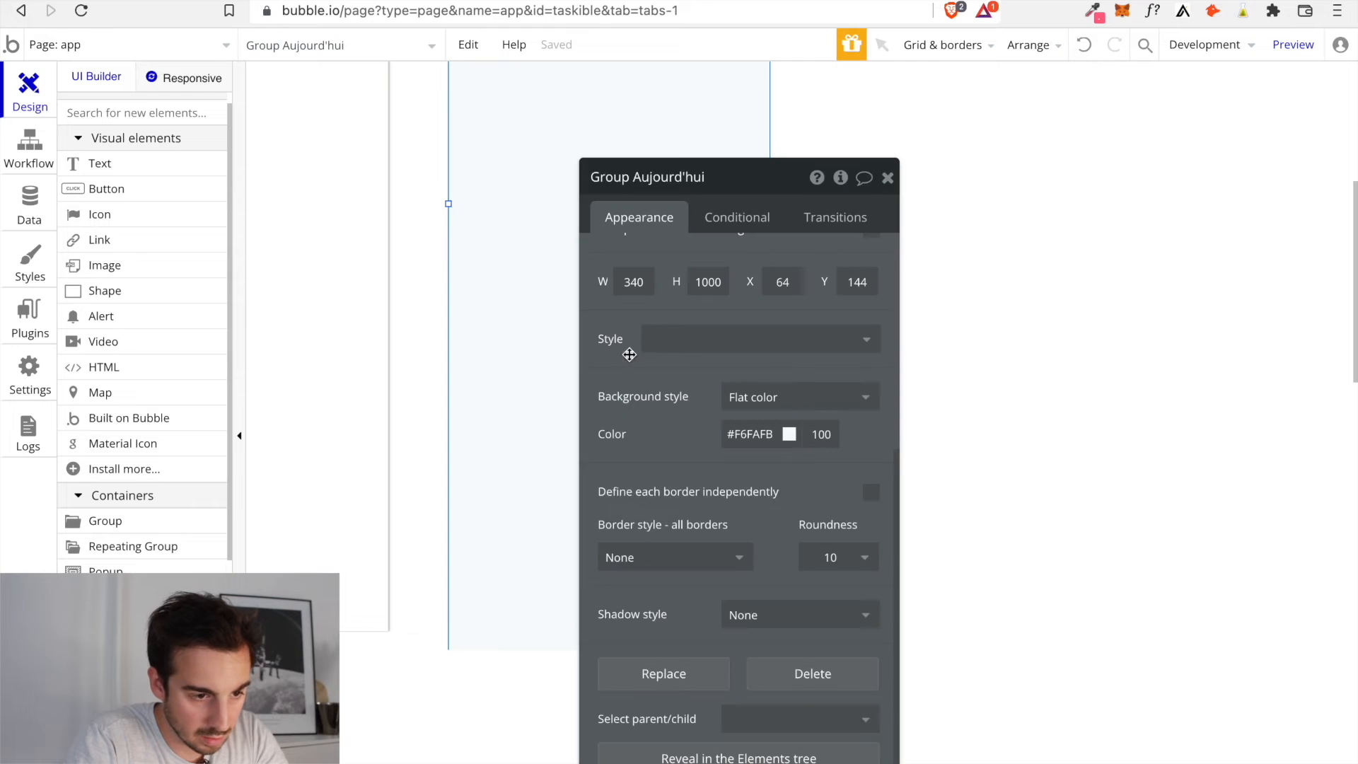
scroll(774, 497, "up", 3)
double_click(708, 372)
type("9")
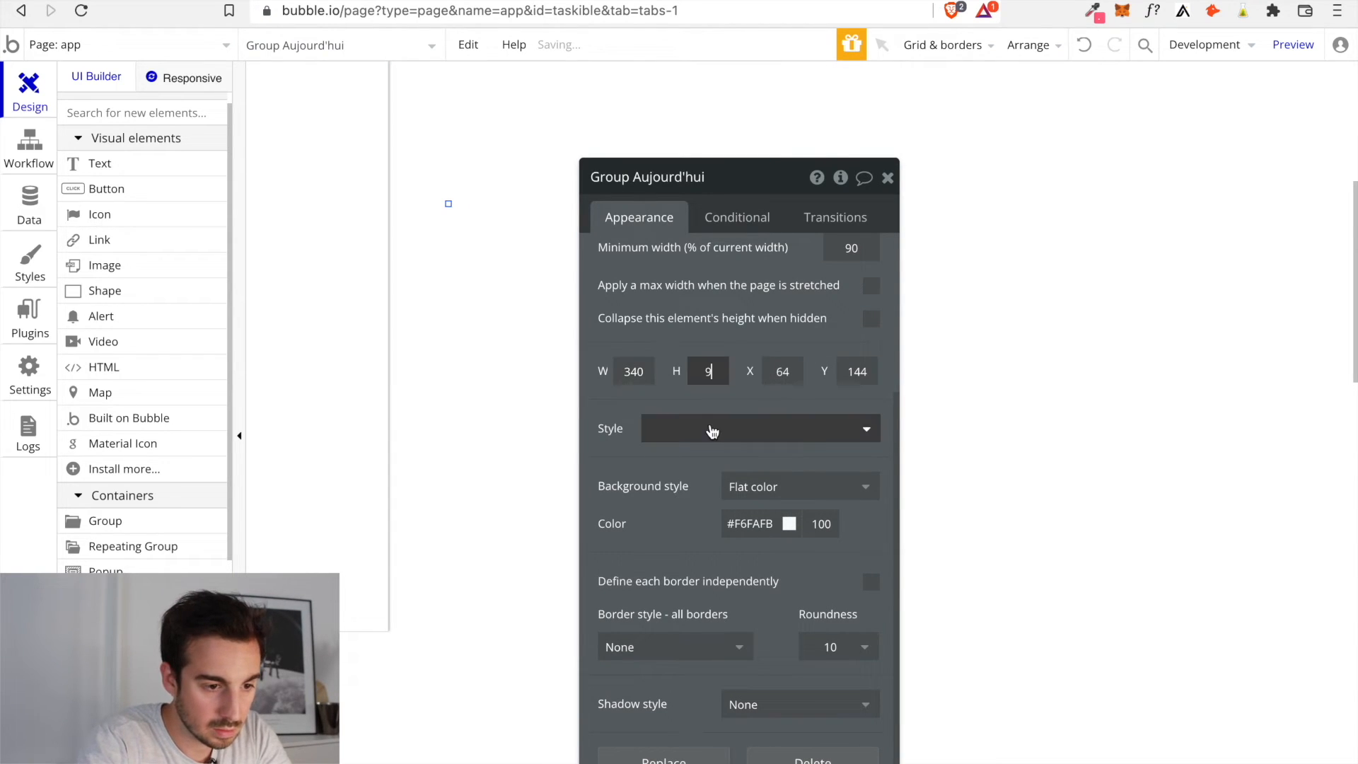
type("00")
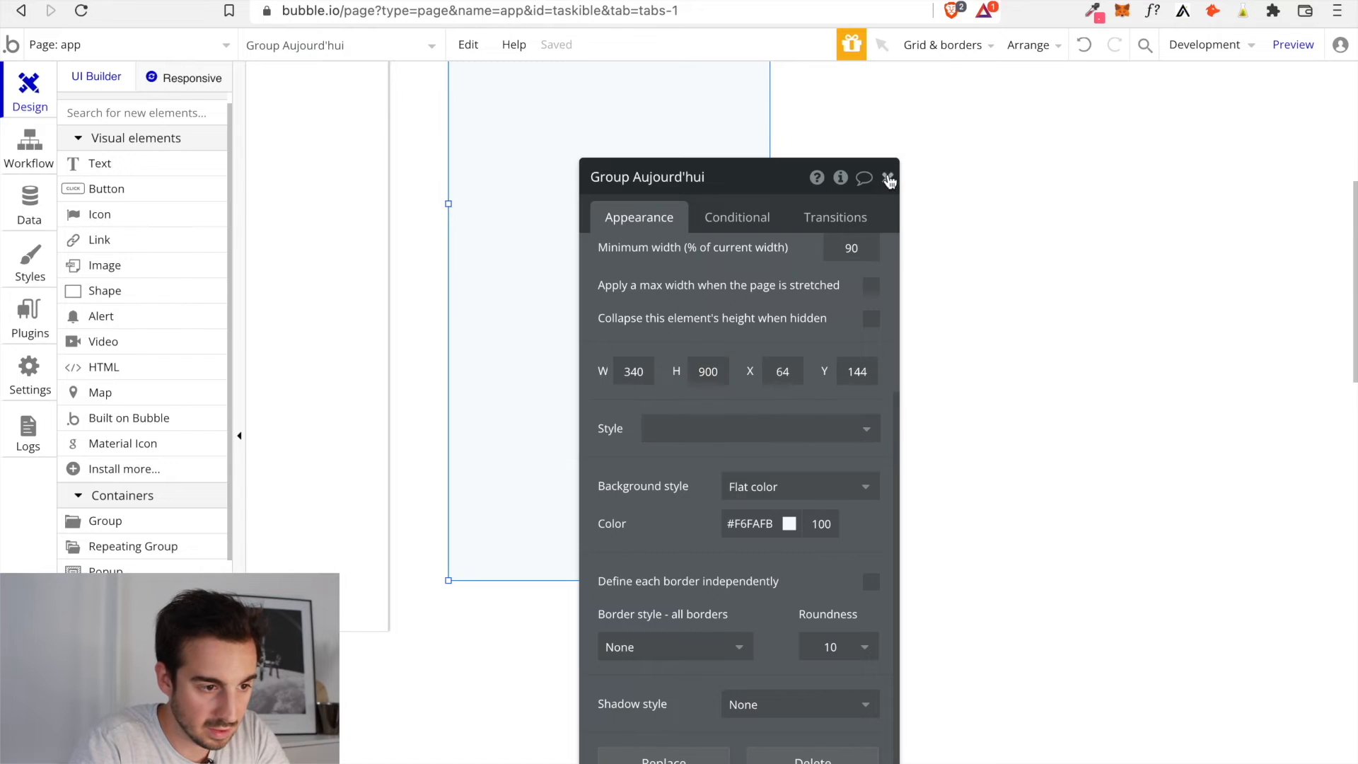
left_click(887, 178)
scroll(792, 245, "up", 3)
scroll(792, 245, "up", 3)
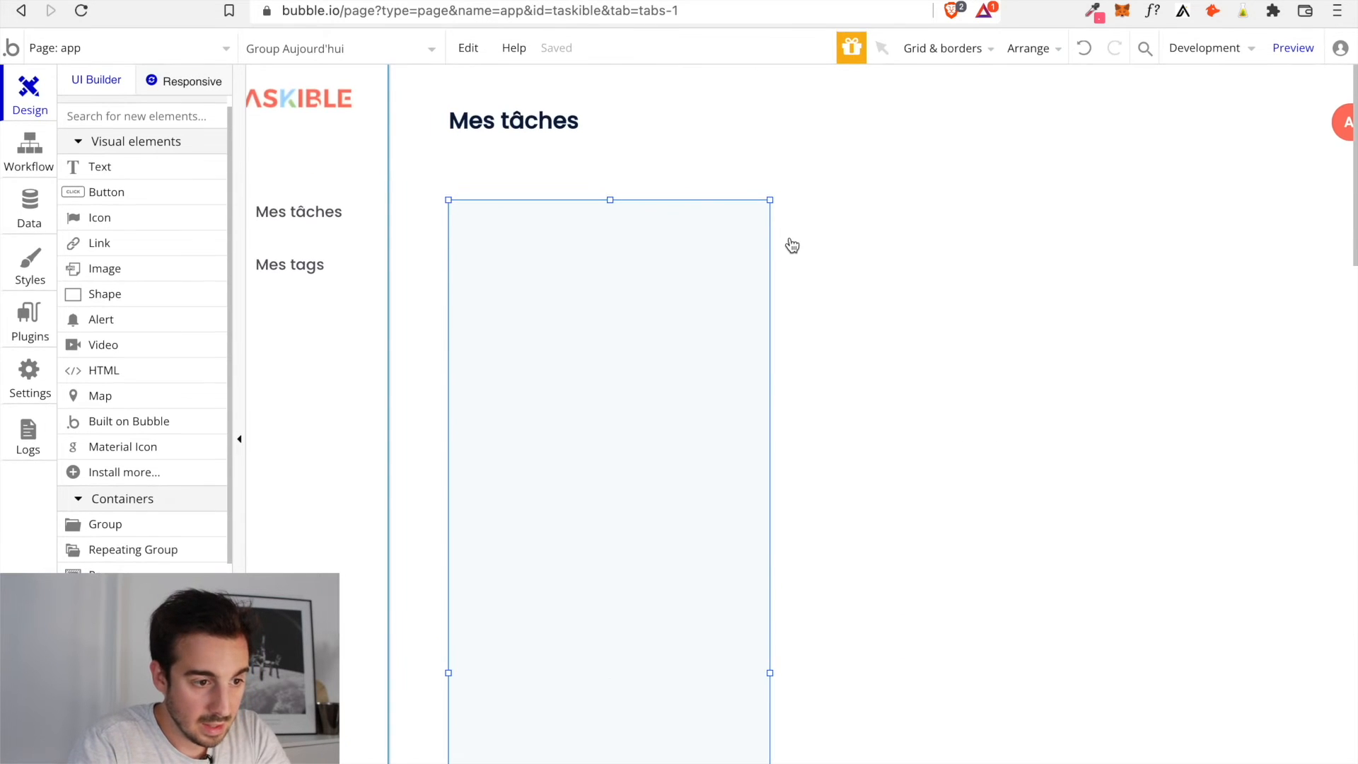
Duplicate the "Mes tâches" title into the upper part of Group Aujourd'hui and open the copy's properties
left_click(566, 135)
left_click_drag(566, 135, 576, 251)
double_click(576, 248)
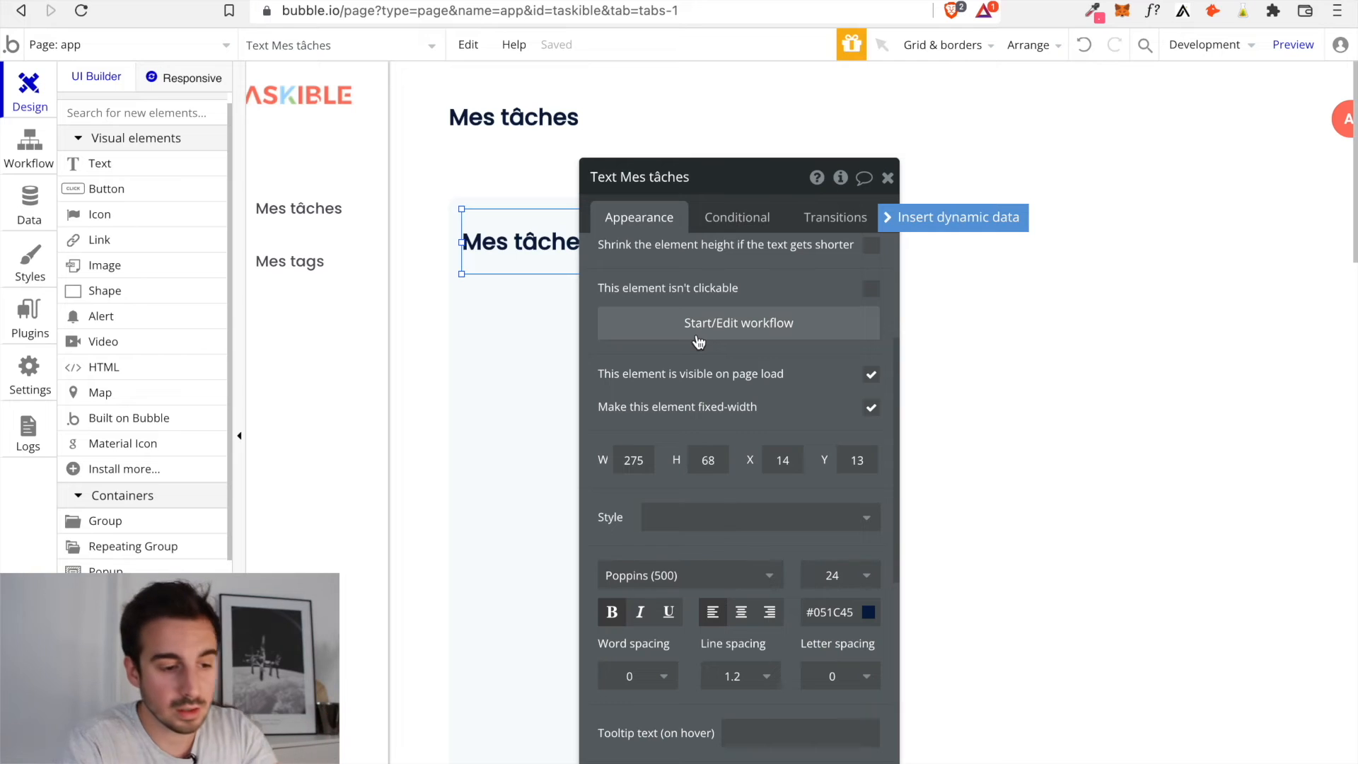
Try a font size of 20 on the copied title and settle on 18
scroll(789, 552, "down", 1)
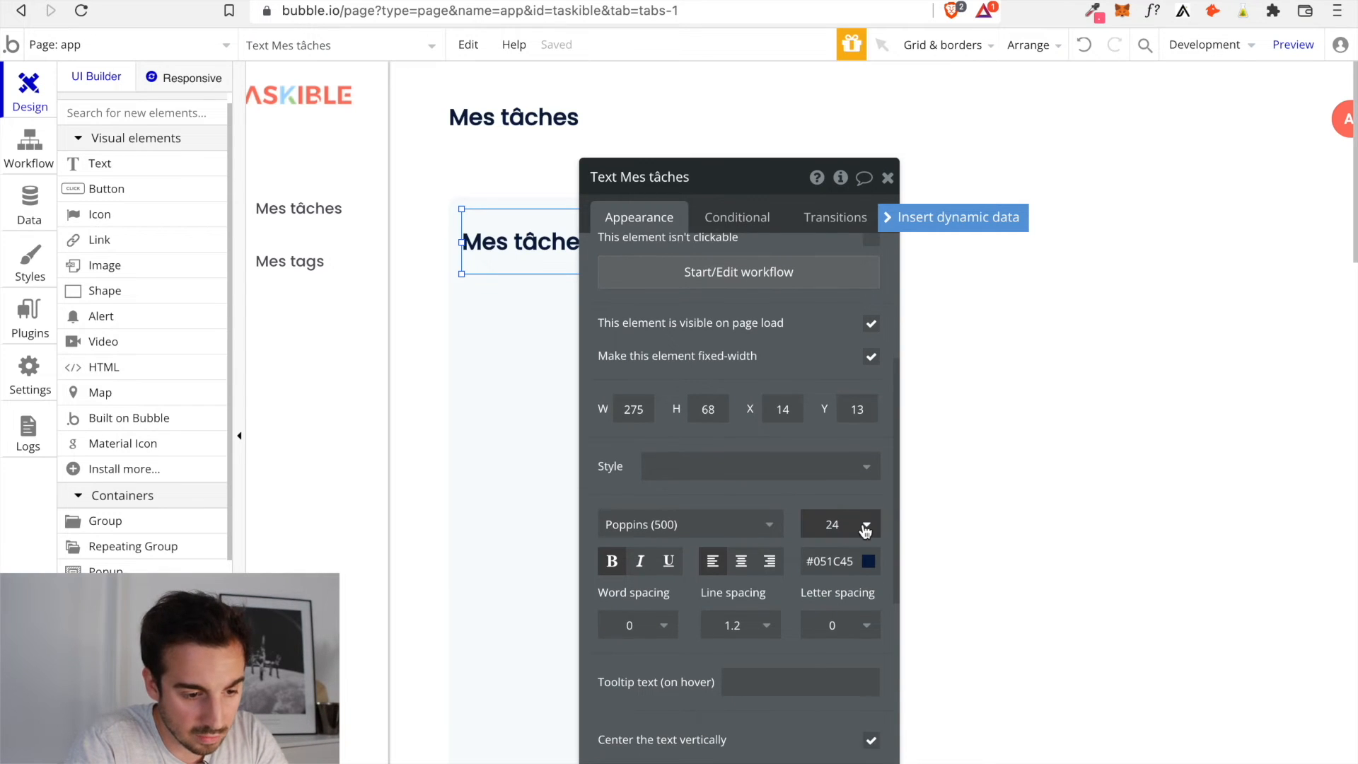
left_click(857, 525)
scroll(836, 735, "down", 1)
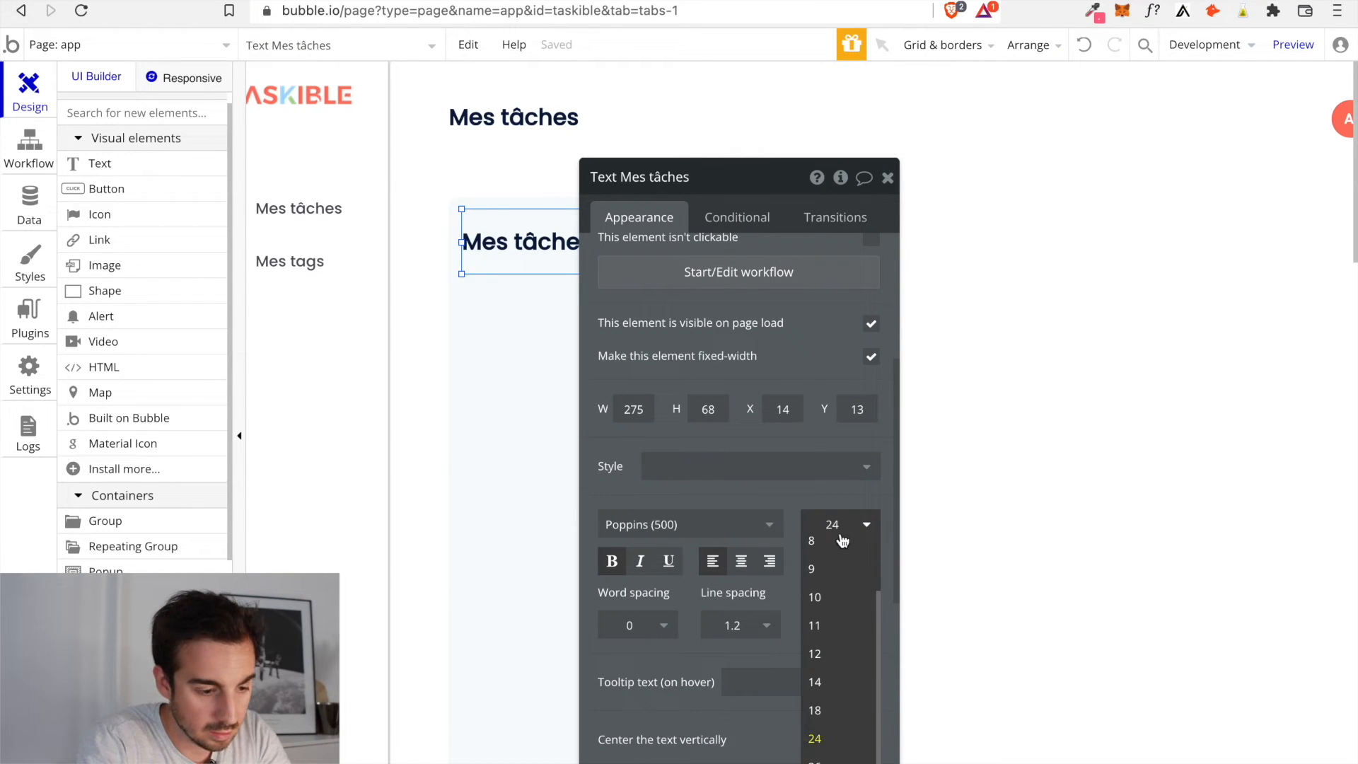
type("20")
key("Return")
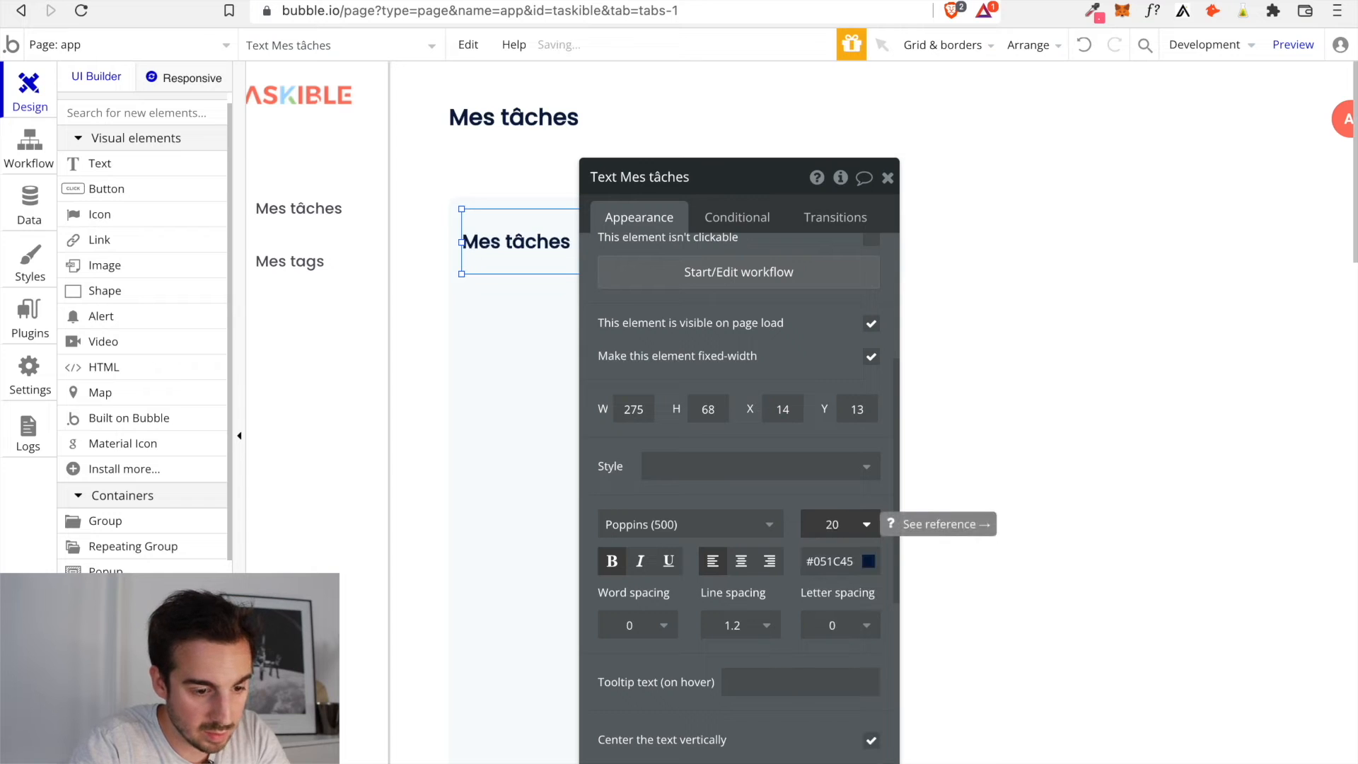
left_click(842, 527)
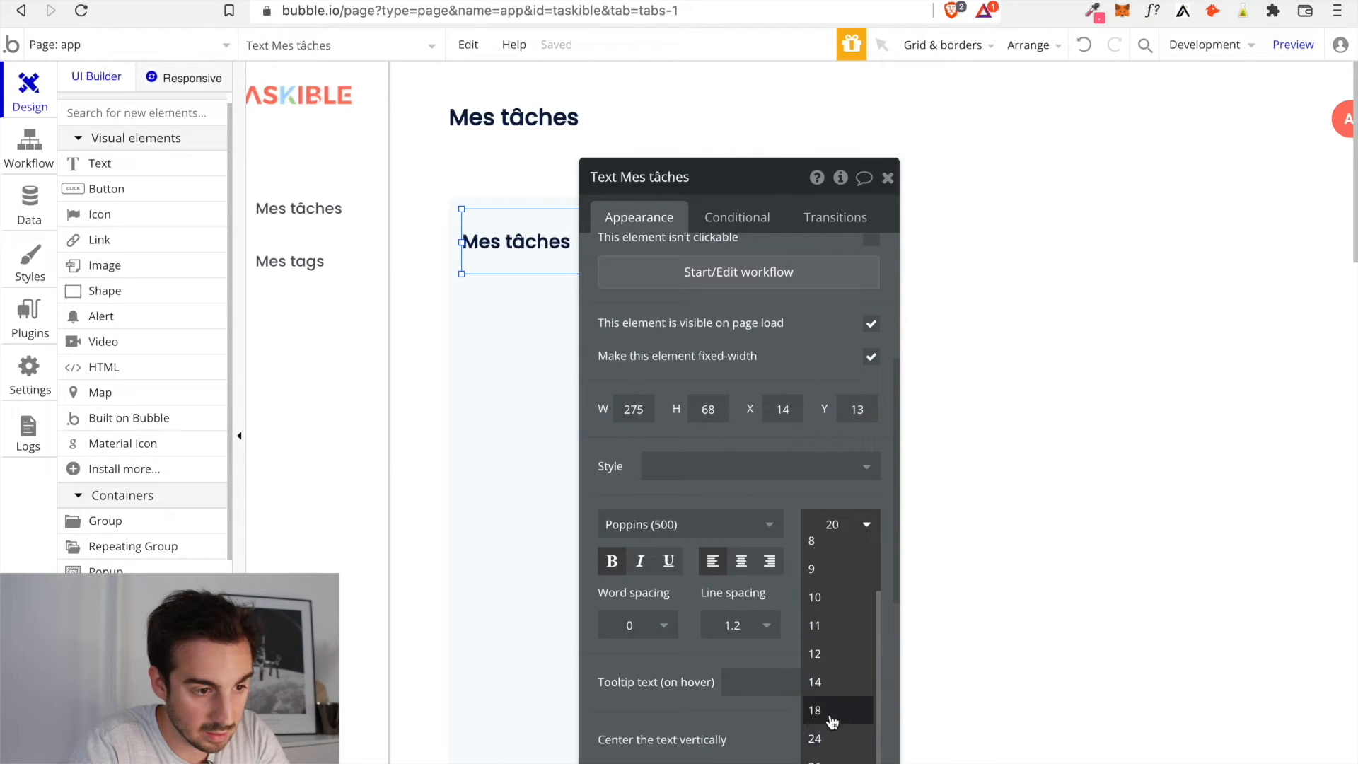
left_click(832, 711)
Replace the copied title's text with "Aujourd'hui" and close its properties
scroll(789, 306, "up", 5)
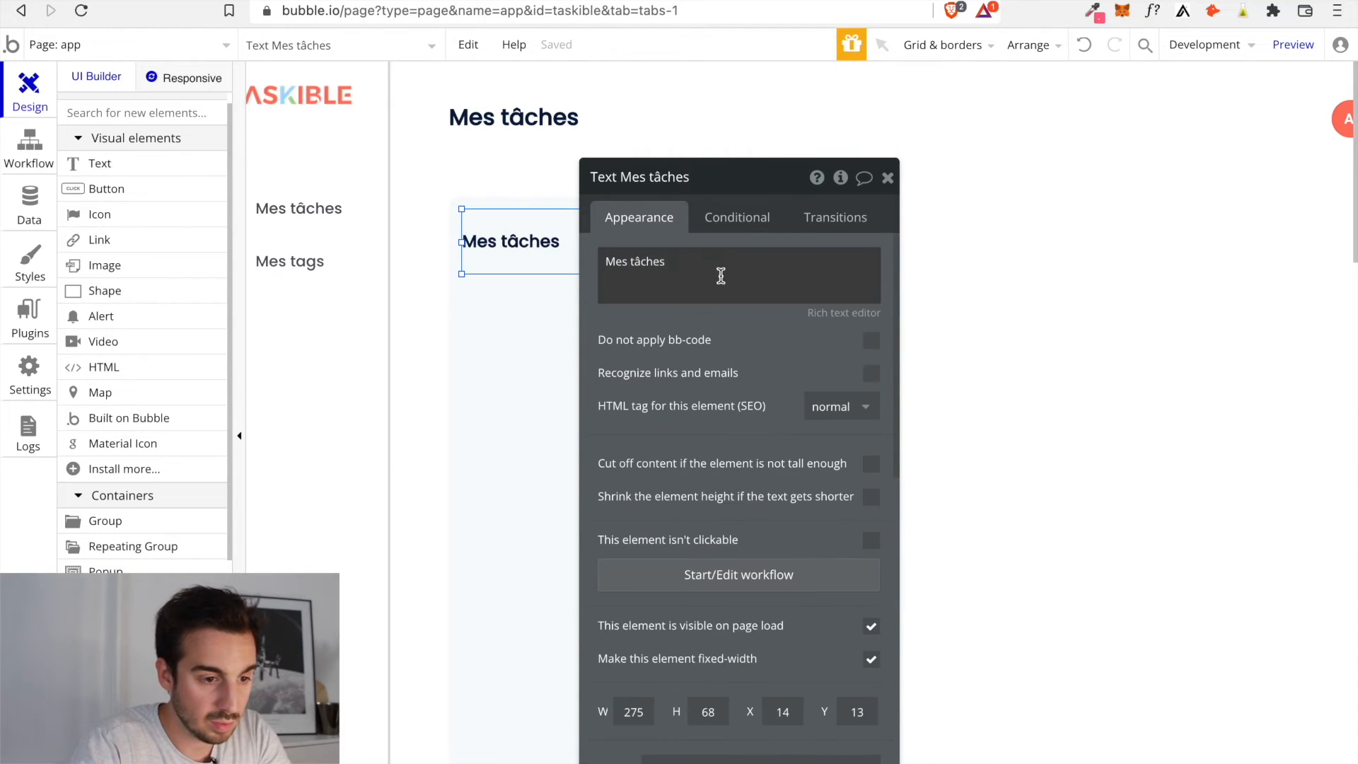
triple_click(716, 271)
type("Aujour")
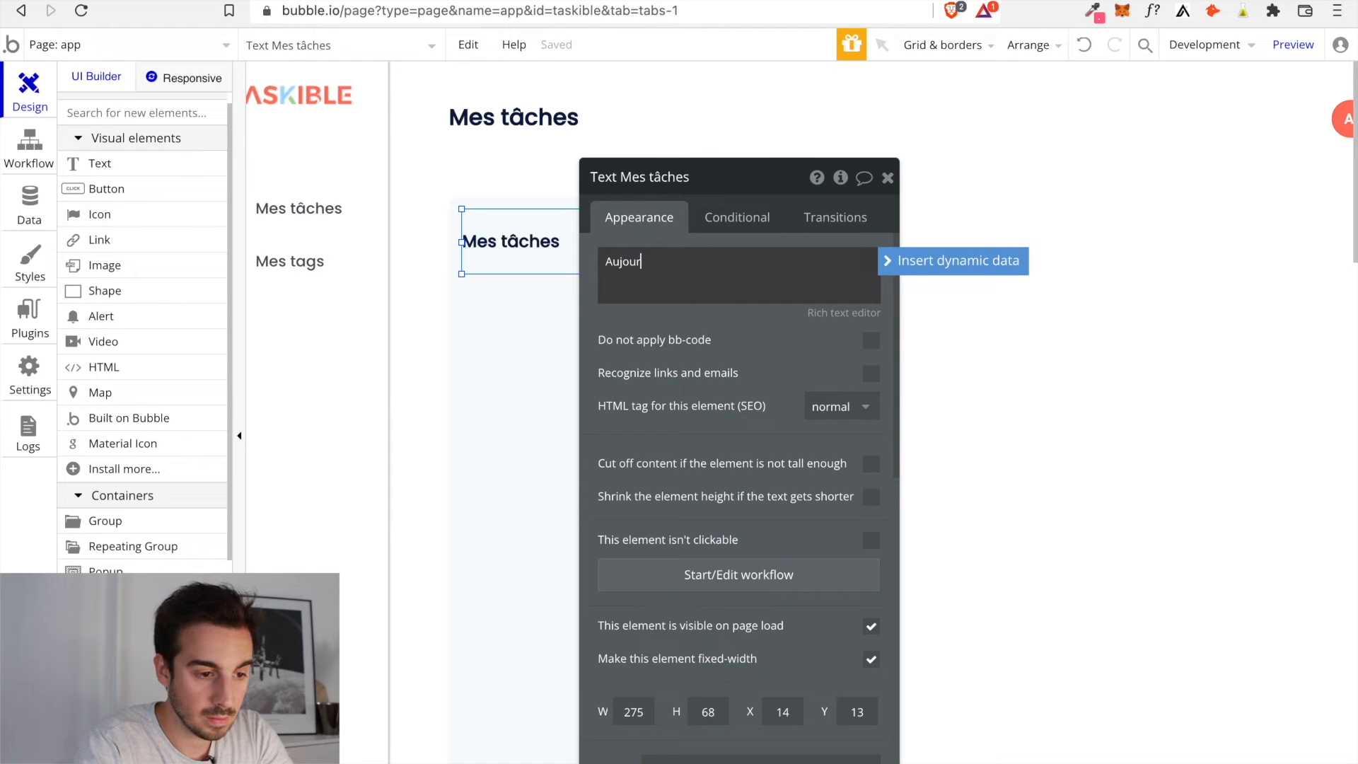
type("d'hui")
key("BackSpace")
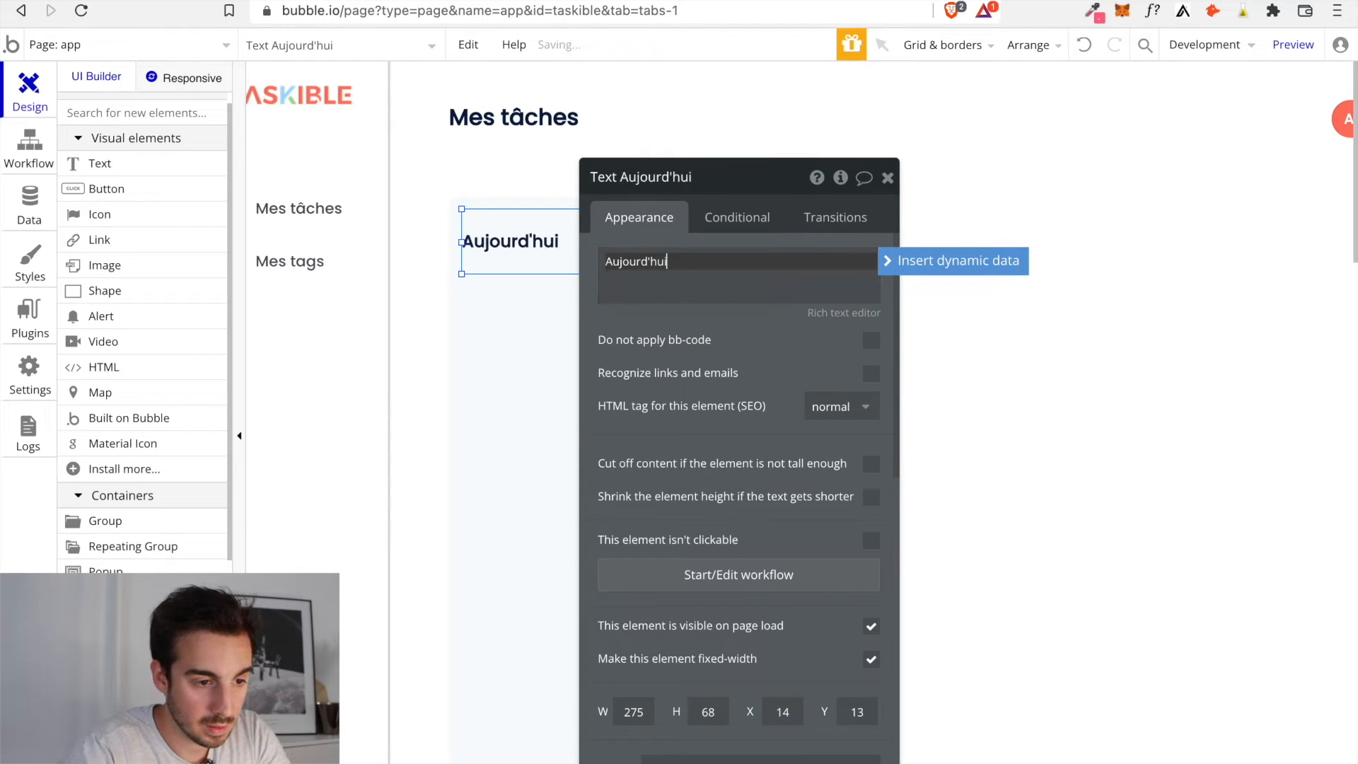
left_click(1009, 314)
left_click(888, 178)
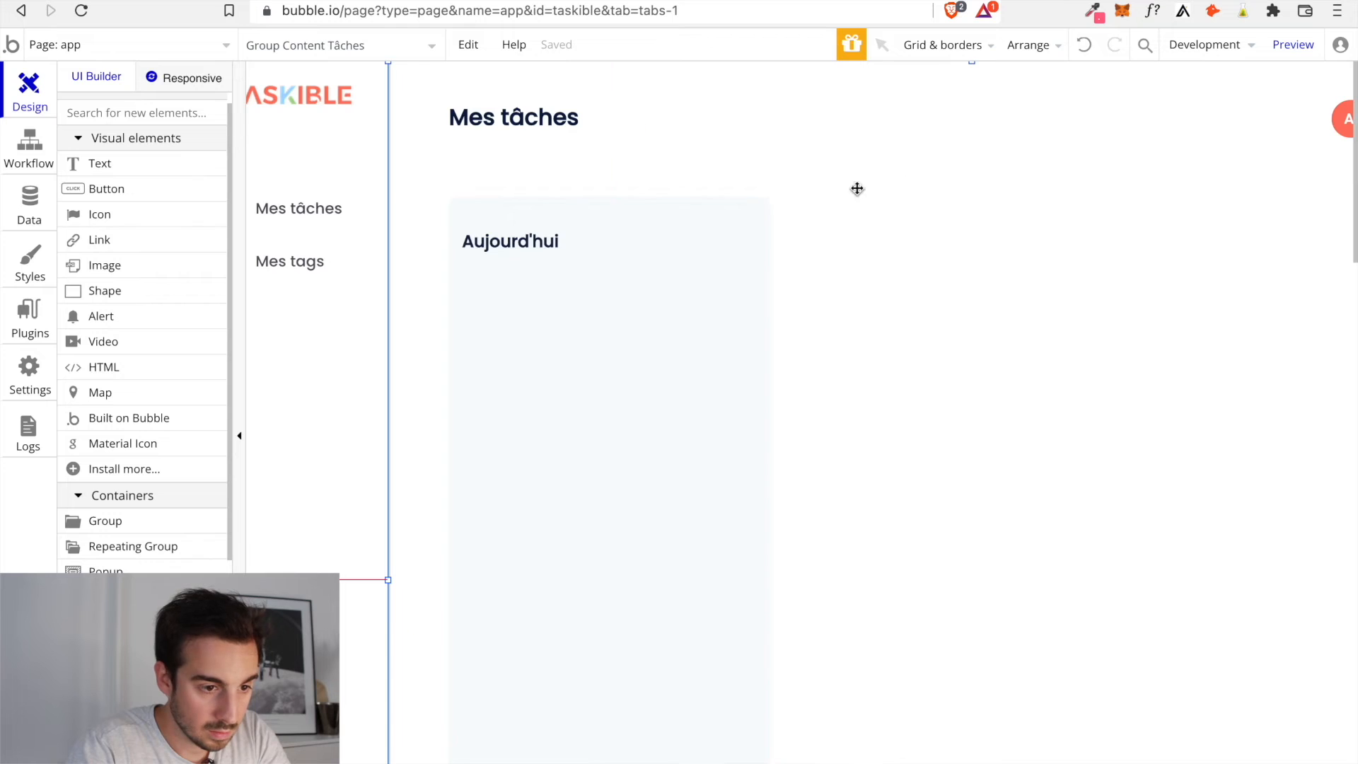
Place the "Aujourd'hui" text 18 px from the group's top and left edges and widen it to leave a matching right margin
left_click(578, 245)
left_click_drag(579, 247, 581, 252)
key("alt")
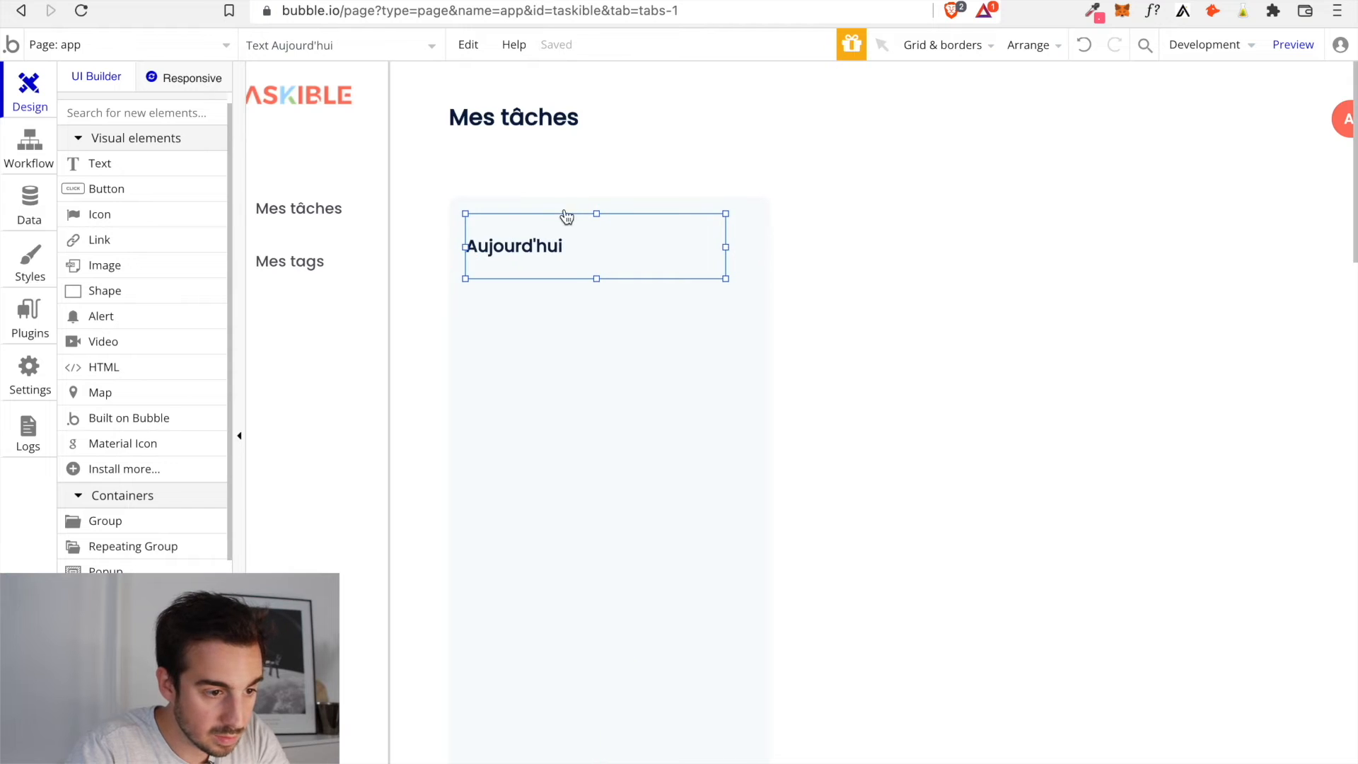
key("Right")
key("Right")
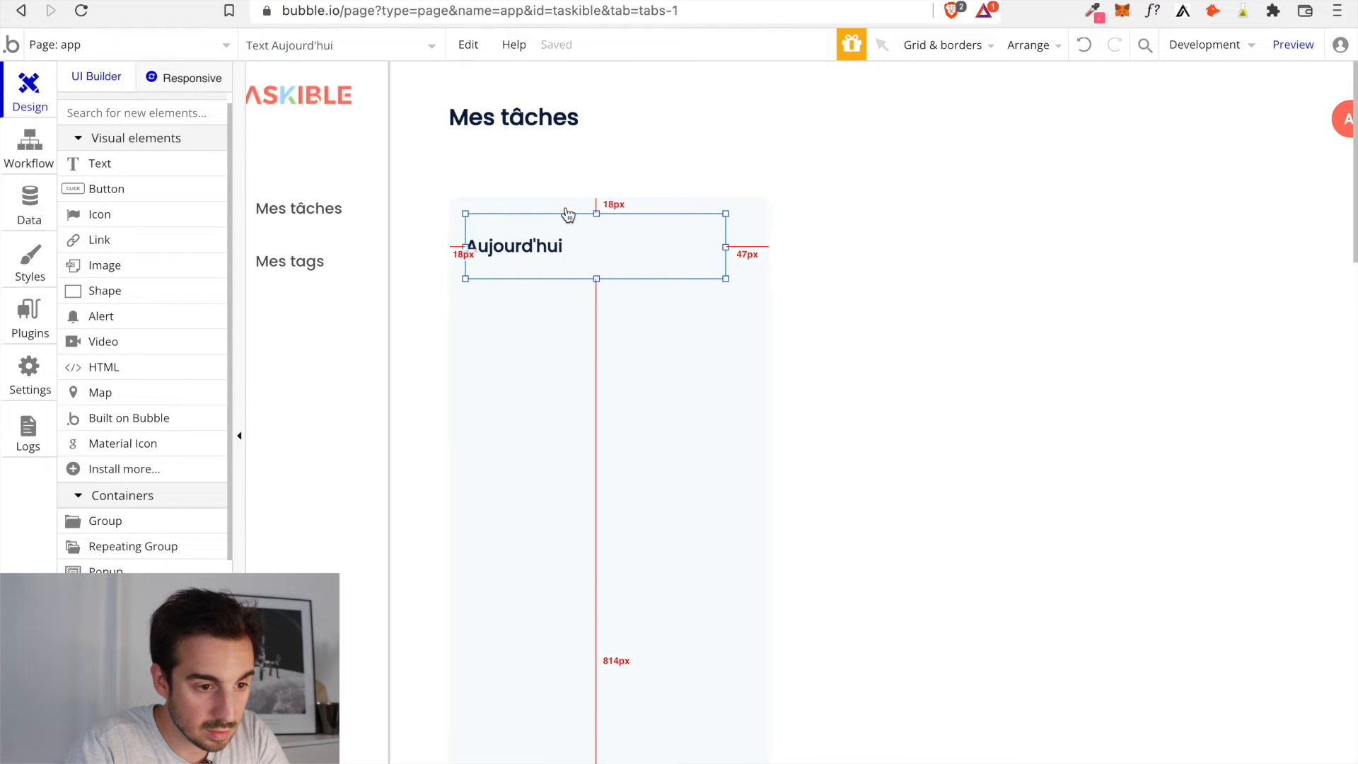
left_click_drag(723, 248, 753, 246)
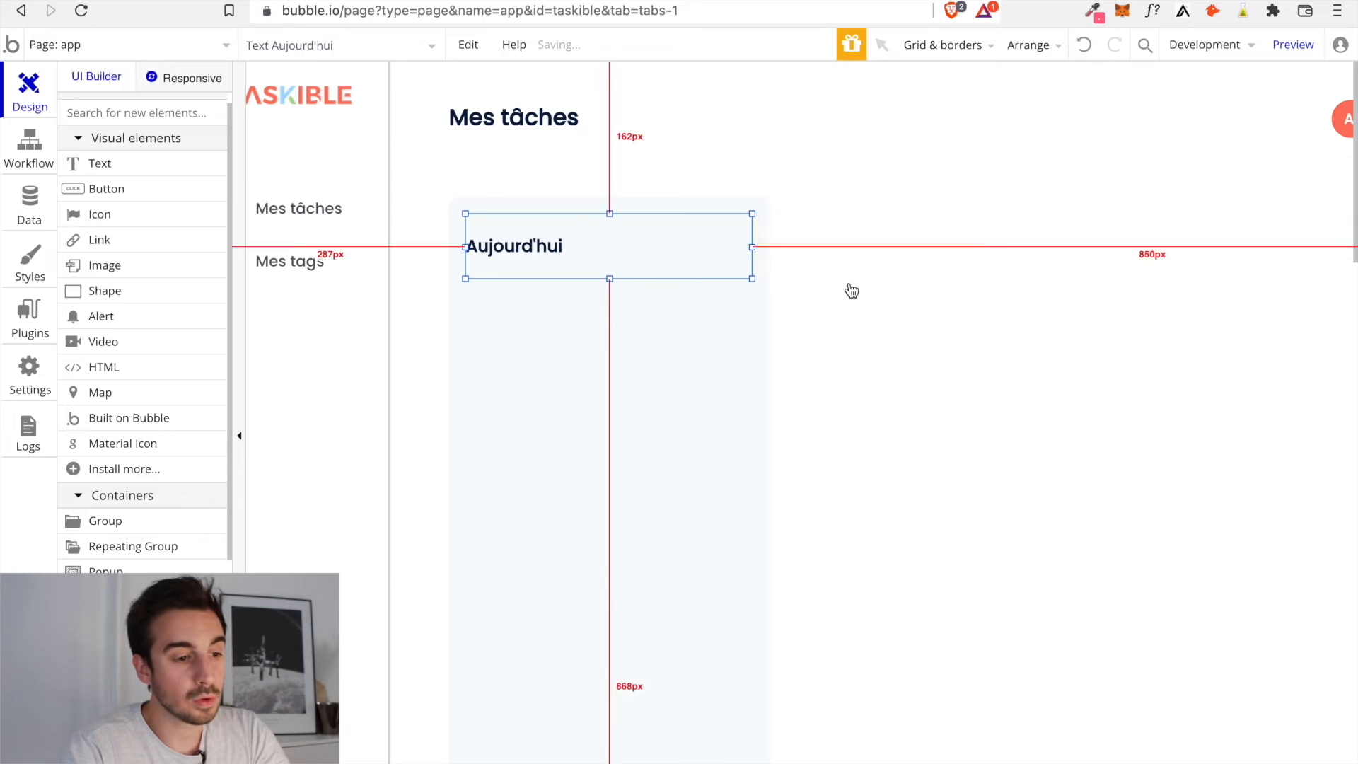
left_click(615, 316)
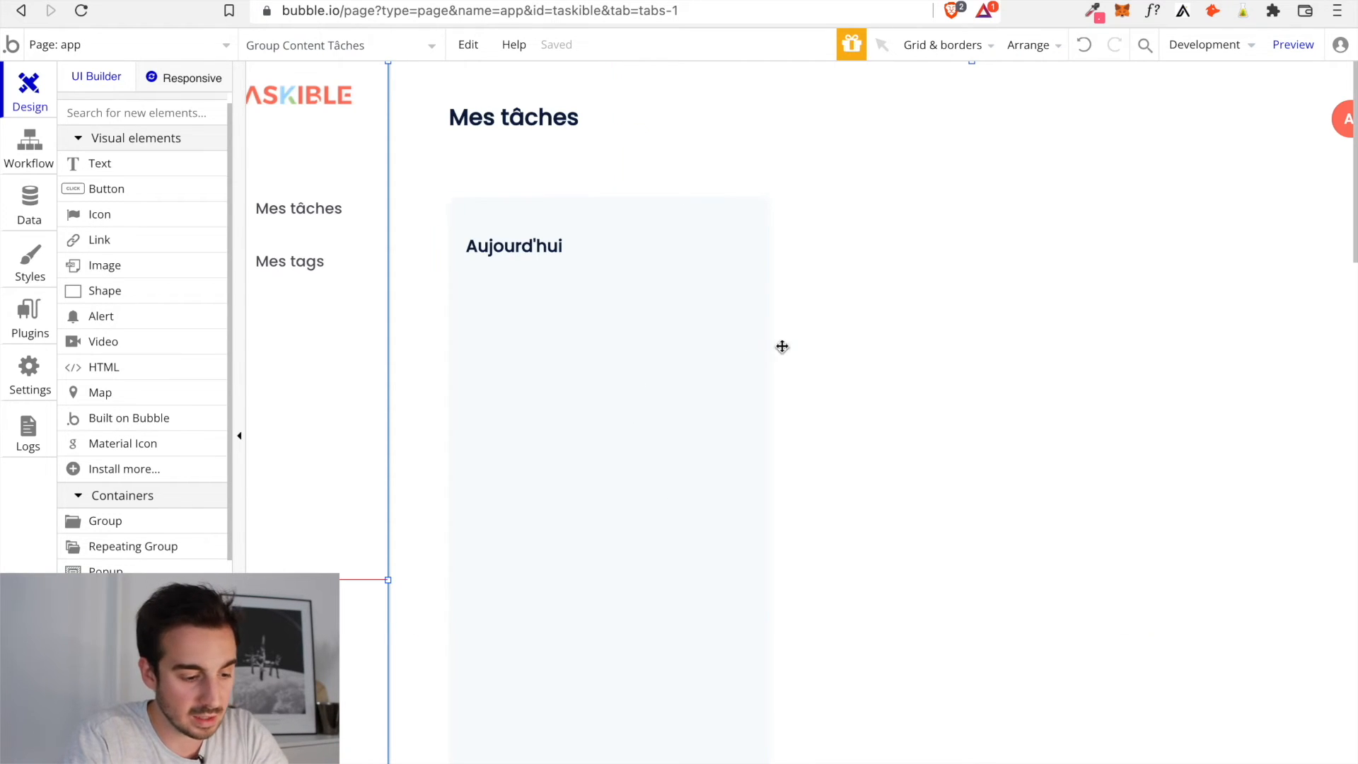
Duplicate Group Aujourd'hui and place the copy beside the original at the same height, about 67 px away
left_click(731, 356)
key("ctrl+c")
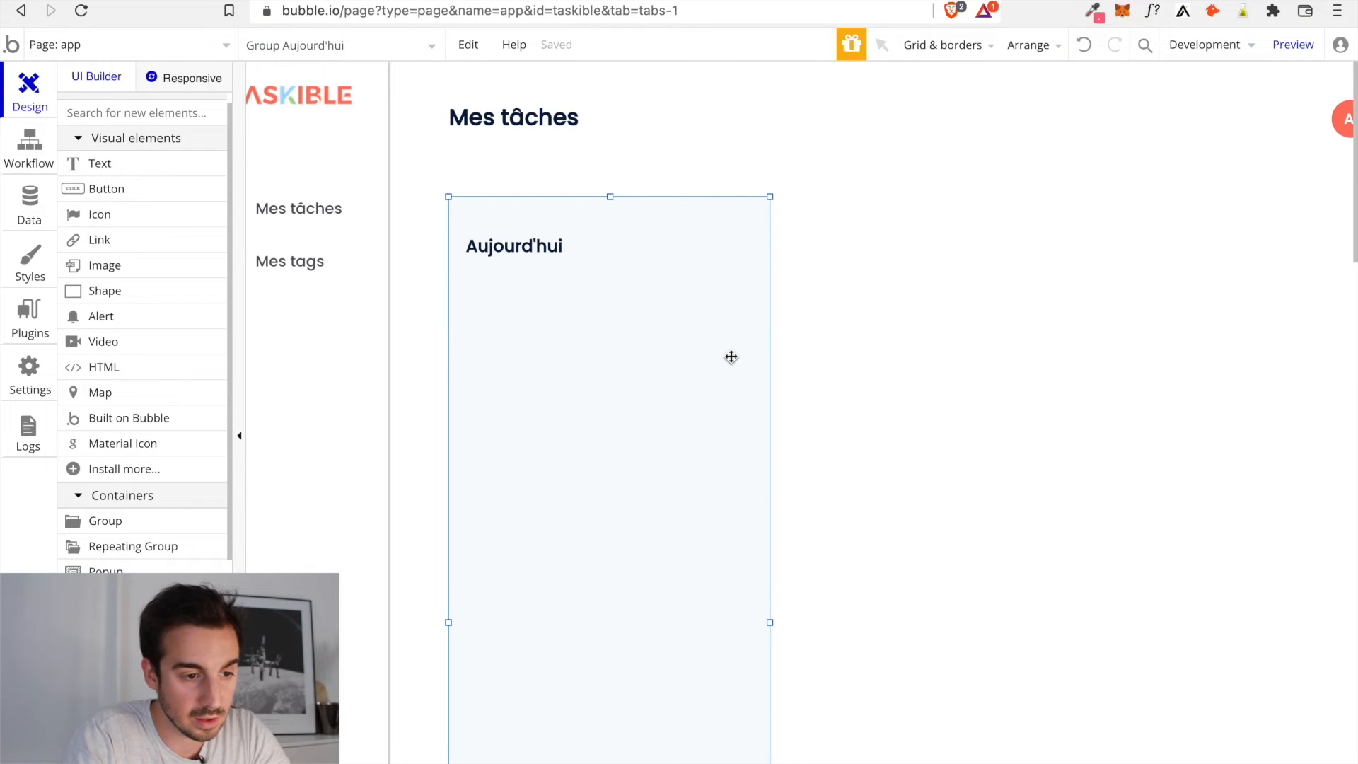
key("ctrl+v")
left_click_drag(700, 363, 1009, 394)
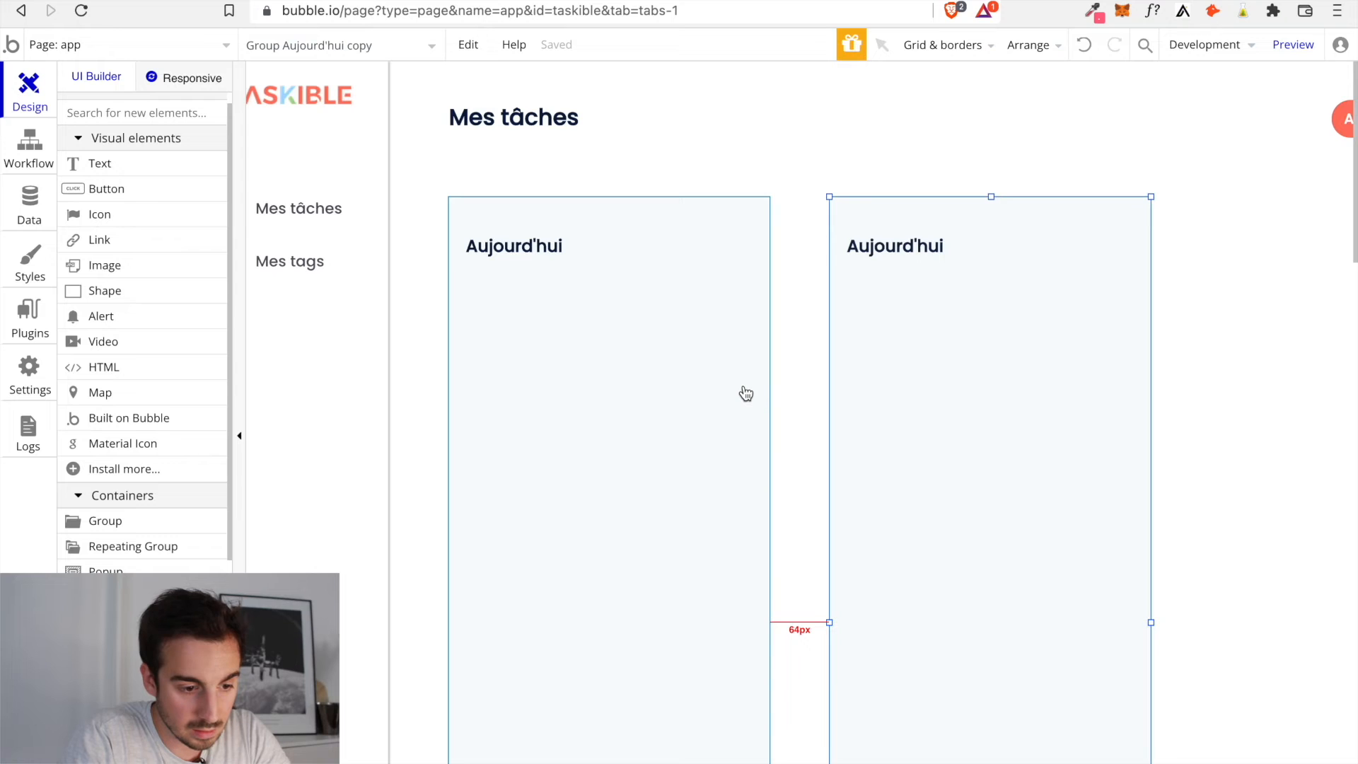
key("Right")
key("Right")
key("Right")
key("Right")
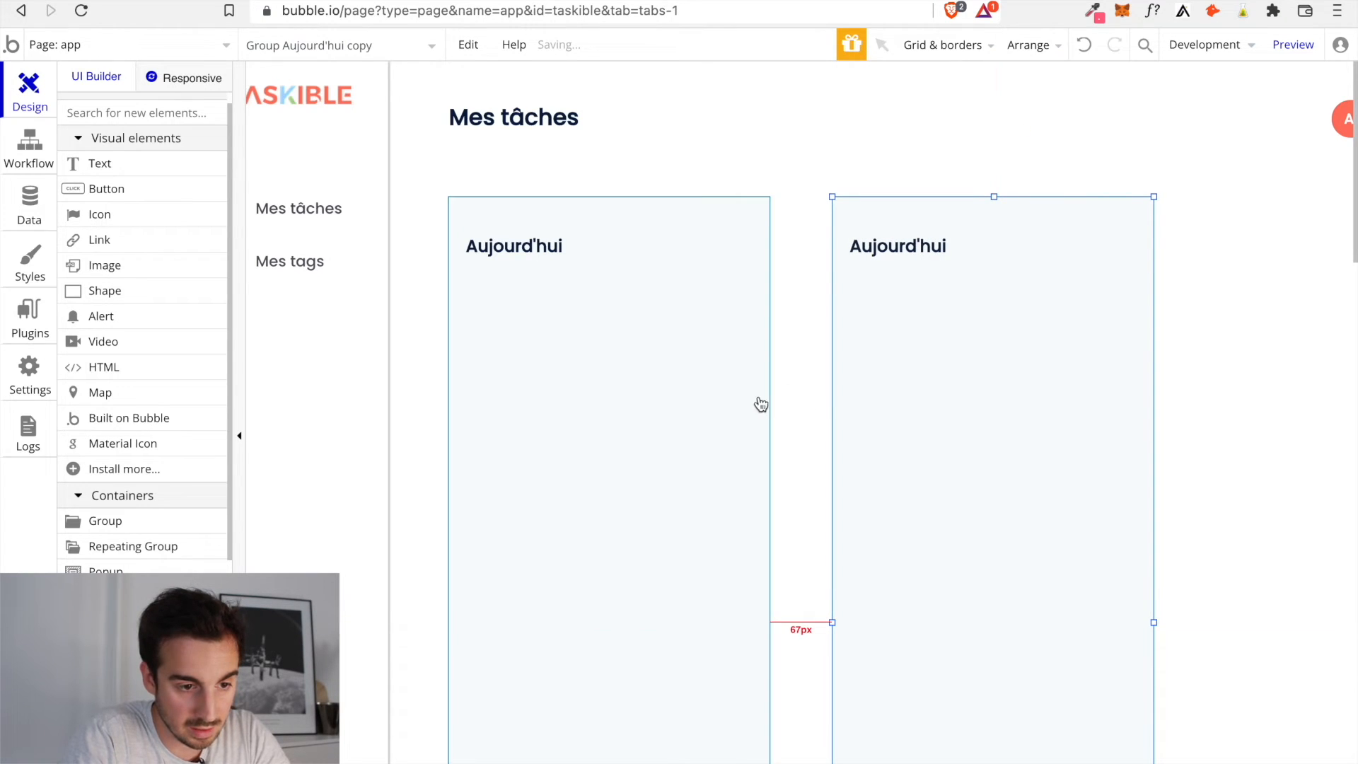
Paste another copy of Group Aujourd'hui as a third column, ending under the outer edge of the "Ajouter une tâche" button
scroll(1019, 368, "right", 3)
key("ctrl+v")
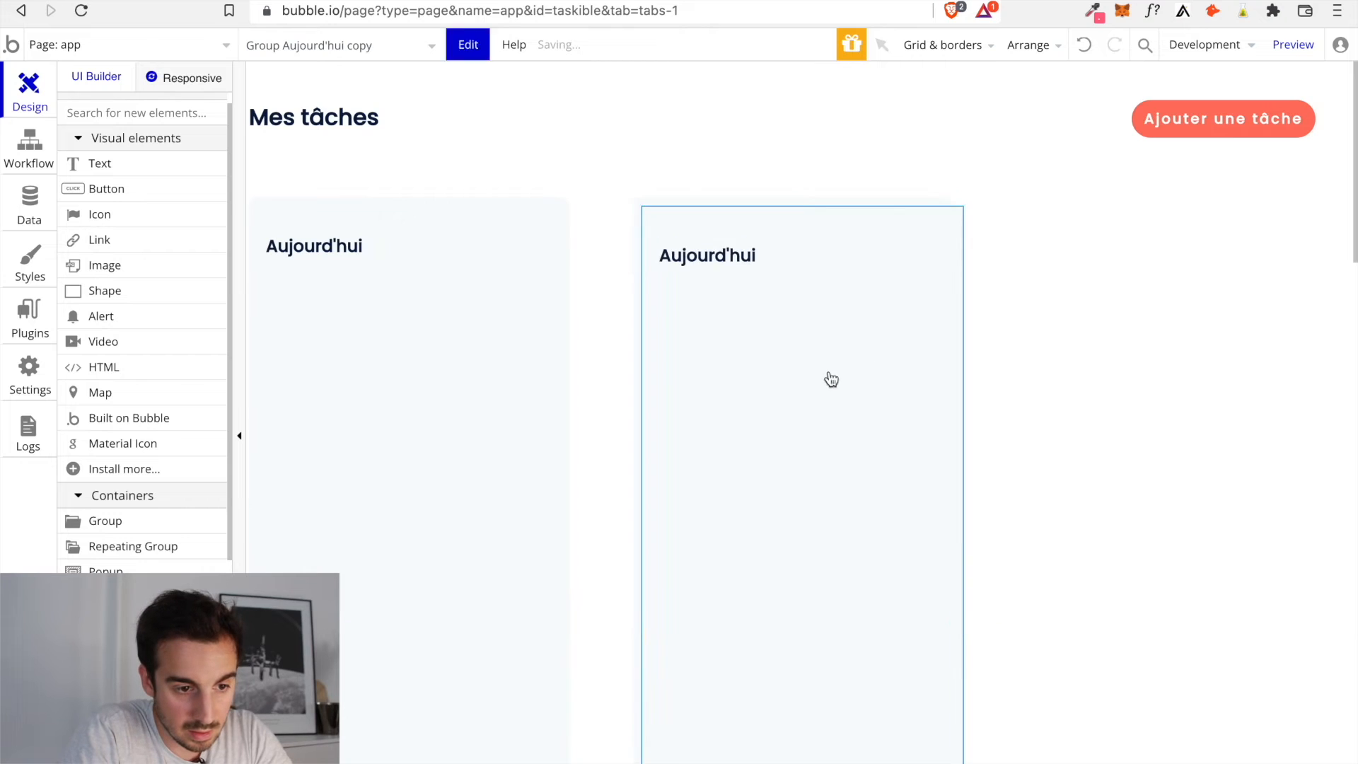
left_click(1155, 387)
left_click_drag(1155, 387, 1163, 384)
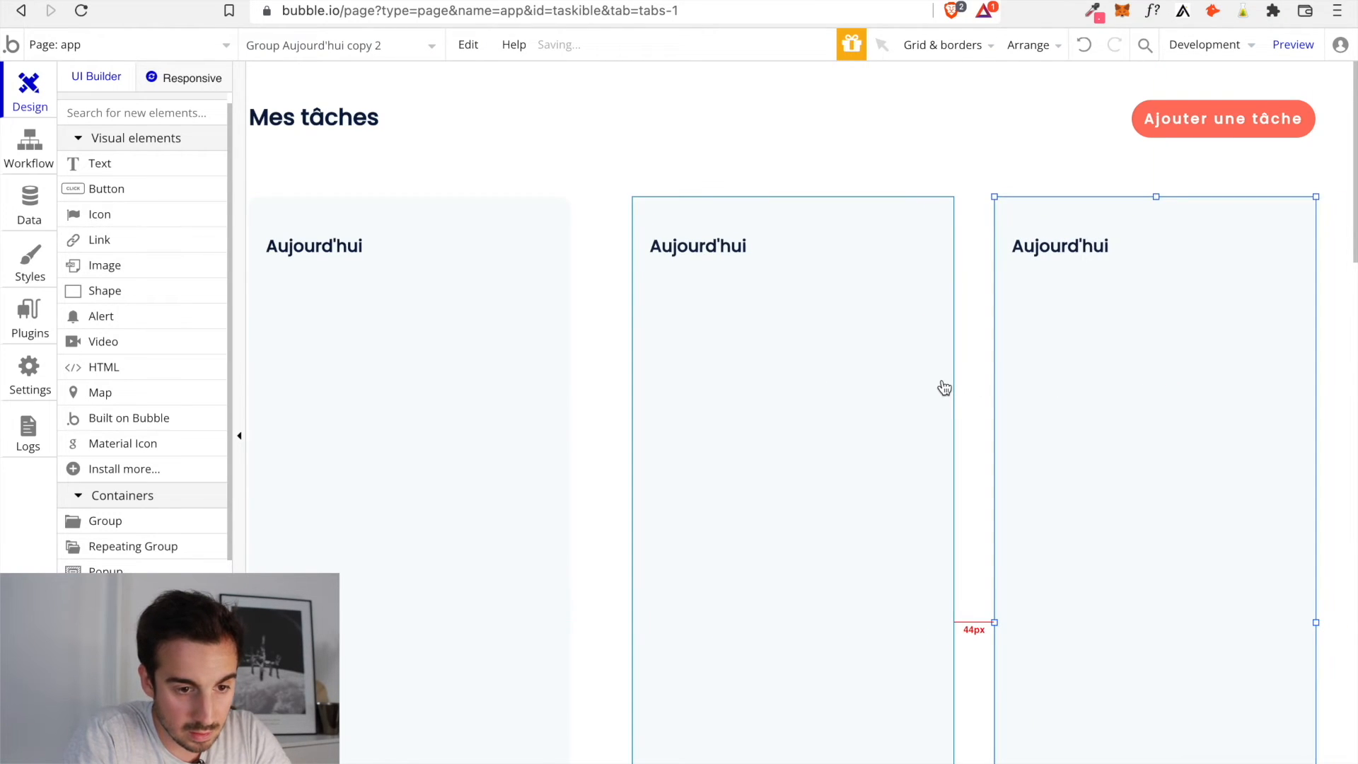
Nudge the middle column toward the first one until it is 56 px from the third column
left_click(857, 370)
key("Left")
key("Left")
key("Left")
key("Left")
key("Left")
key("Left")
key("Left")
key("Left")
key("Left")
key("Left")
key("Left")
key("Left")
key("Left")
key("Left")
key("Left")
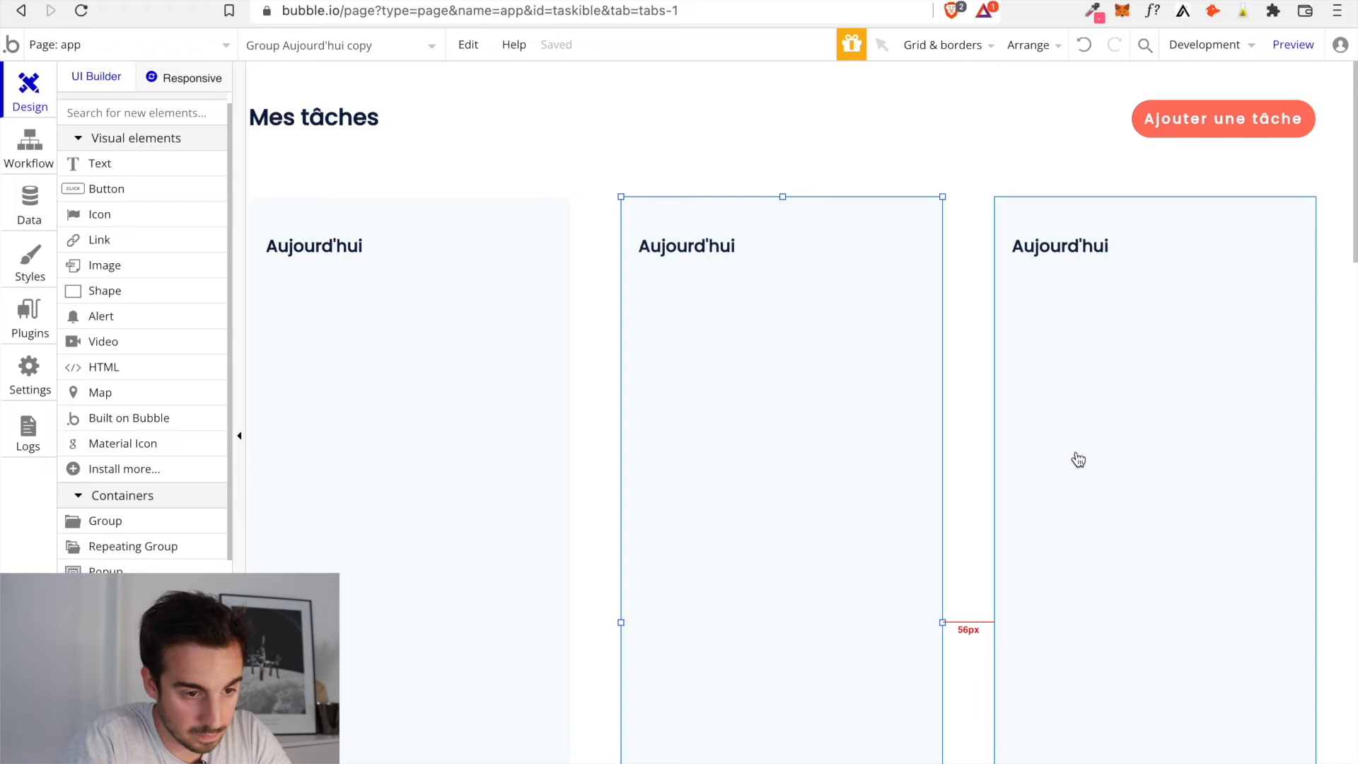
Nudge the third column into alignment with the "Ajouter une tâche" button's outer edge and check its spacing to the middle column
left_click(1147, 415)
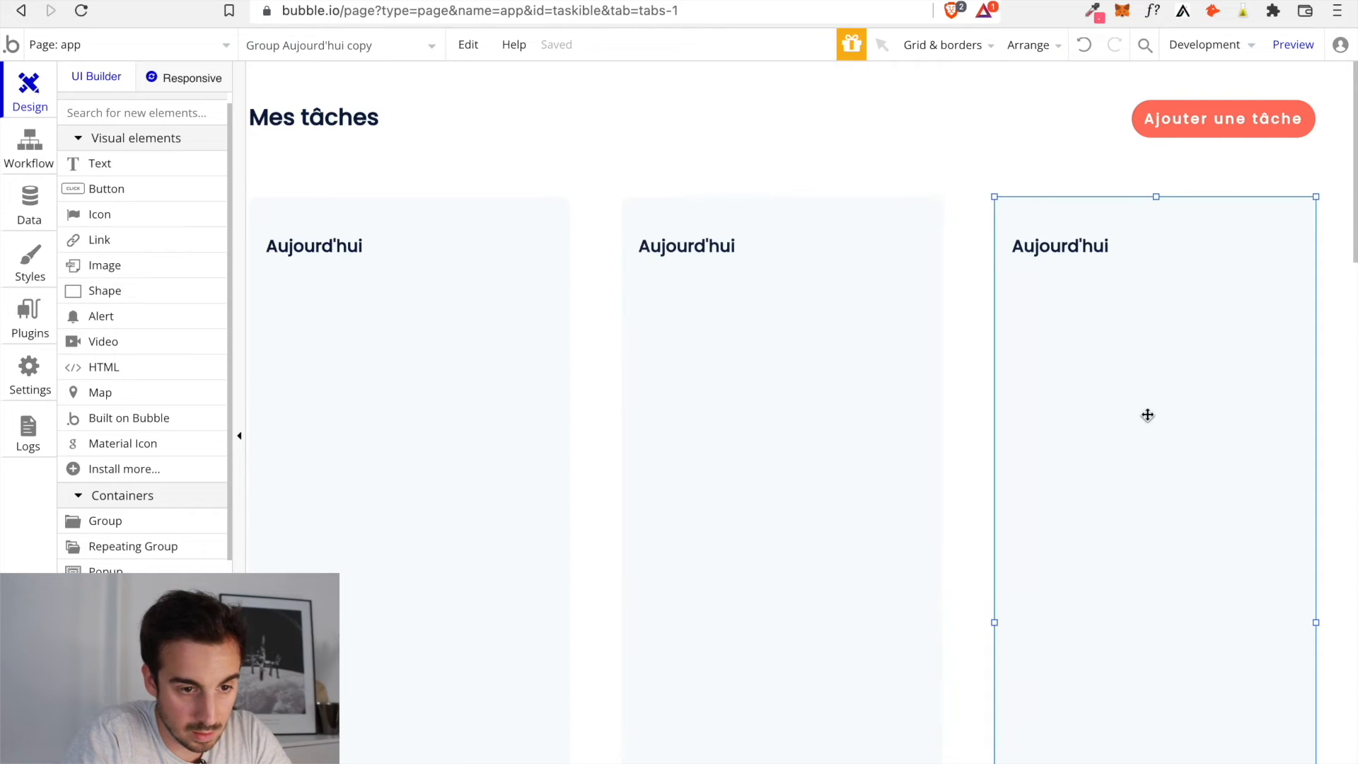
key("Right")
key("Left")
key("Left")
left_click(1164, 128)
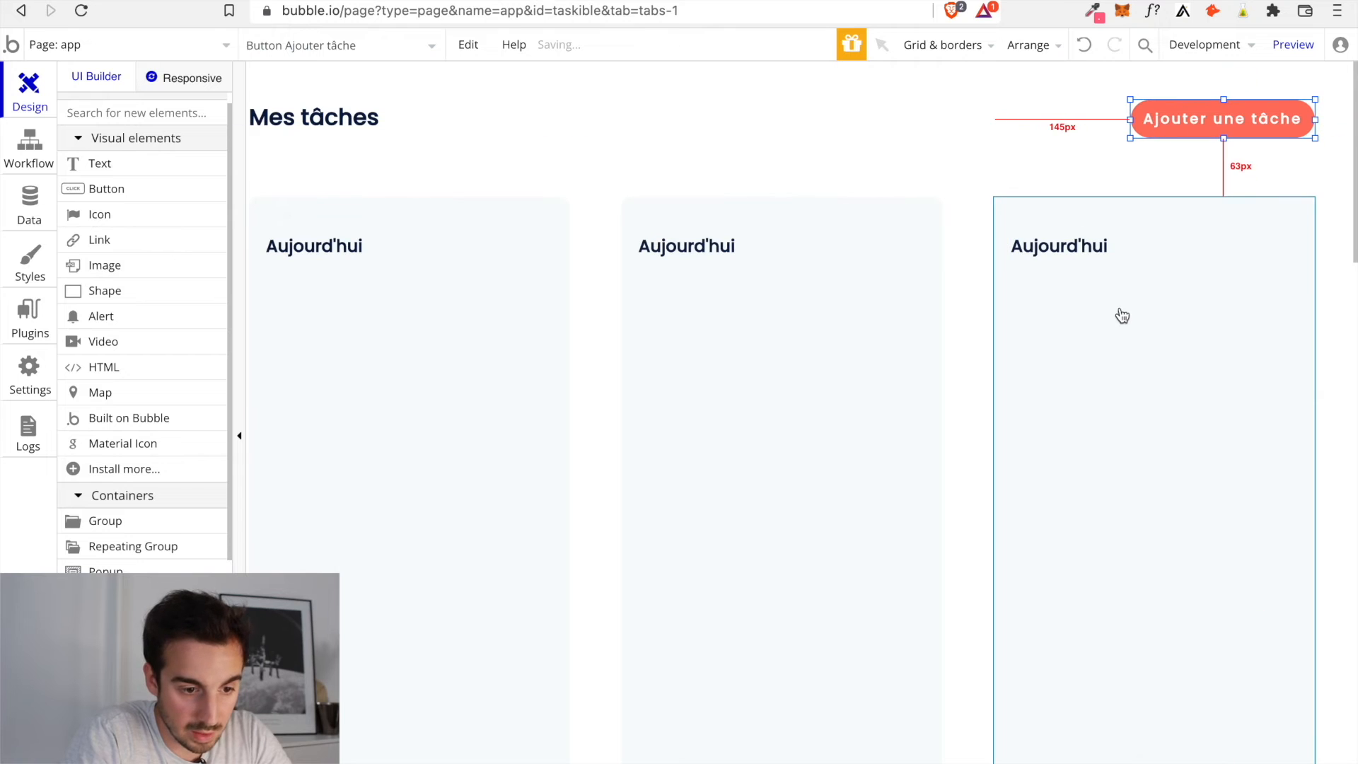
left_click(1110, 361)
left_click(895, 377)
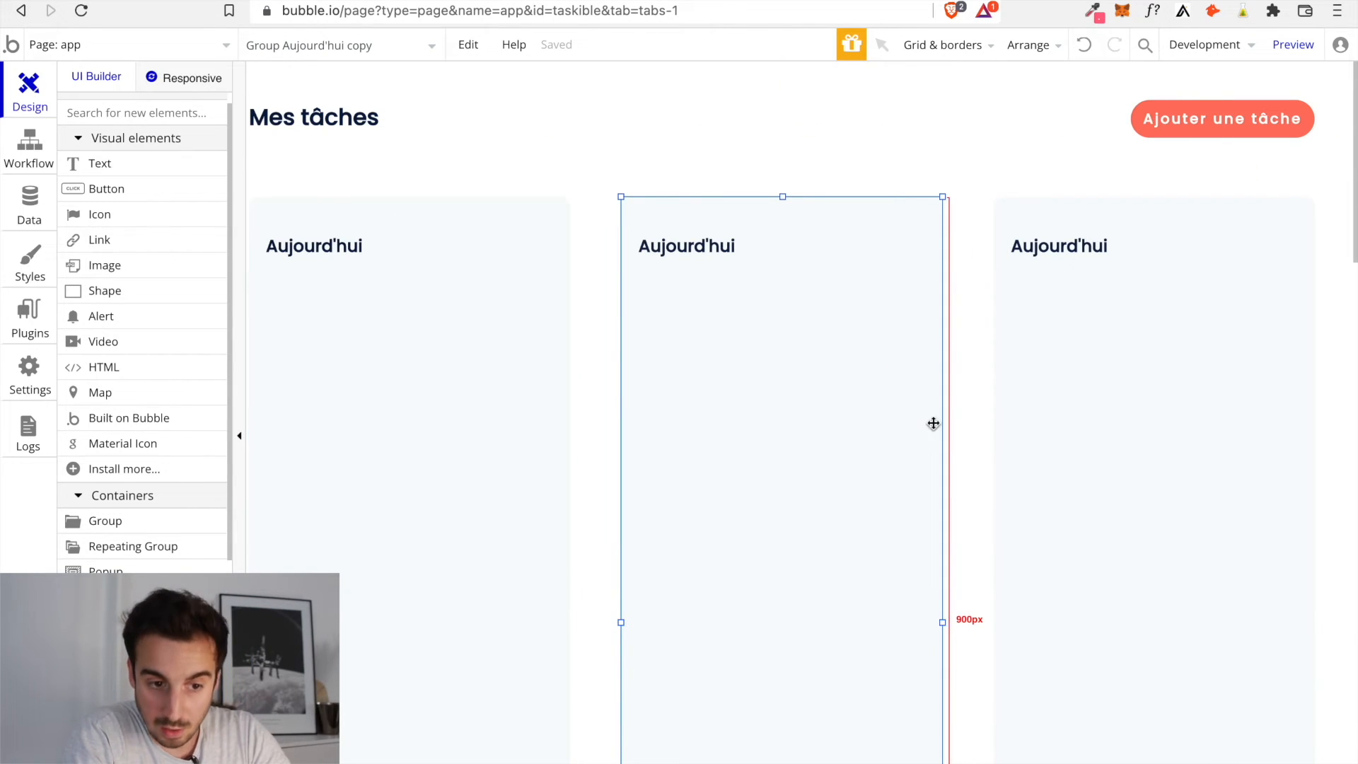
left_click(1251, 360)
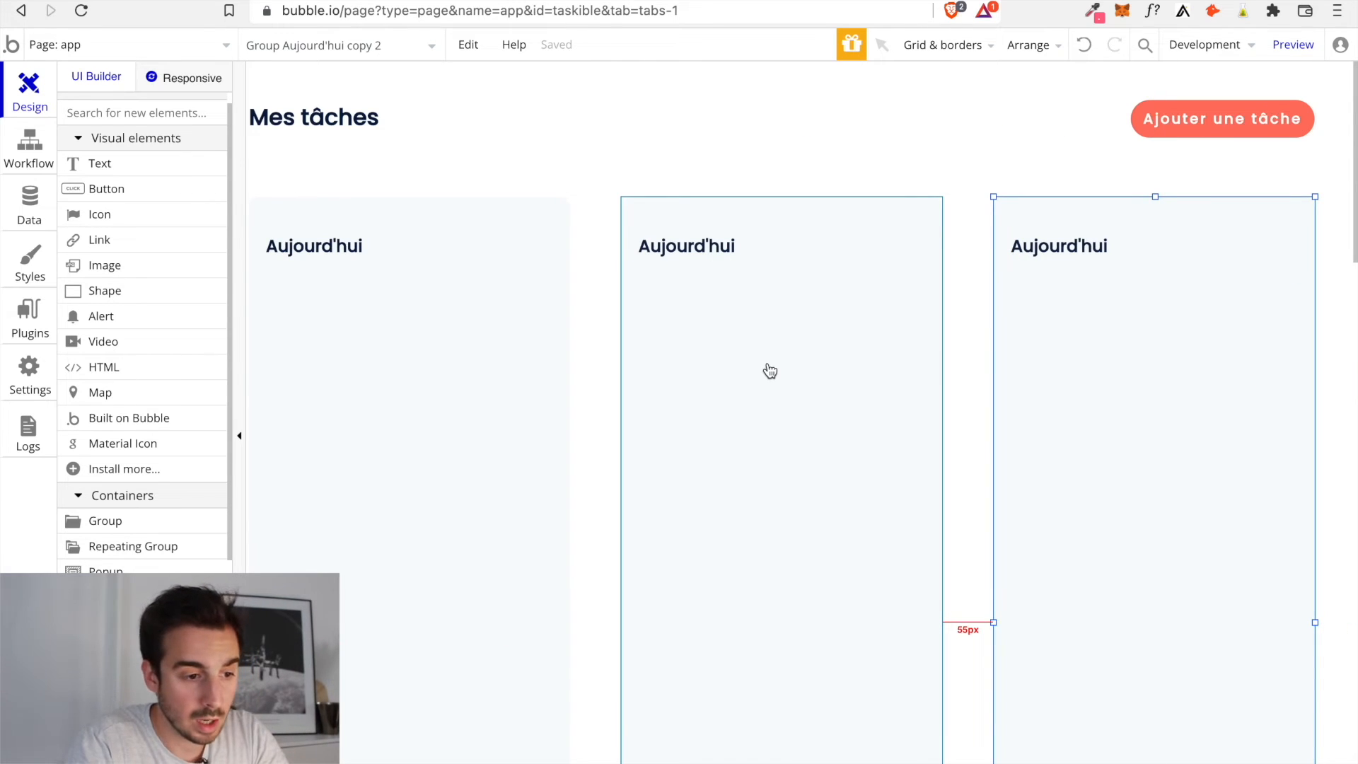
Select all three column groups and look up the Distribute horizontally option
left_click(479, 347)
left_click(720, 360, "shift")
left_click(1024, 361, "shift")
right_click(1027, 361)
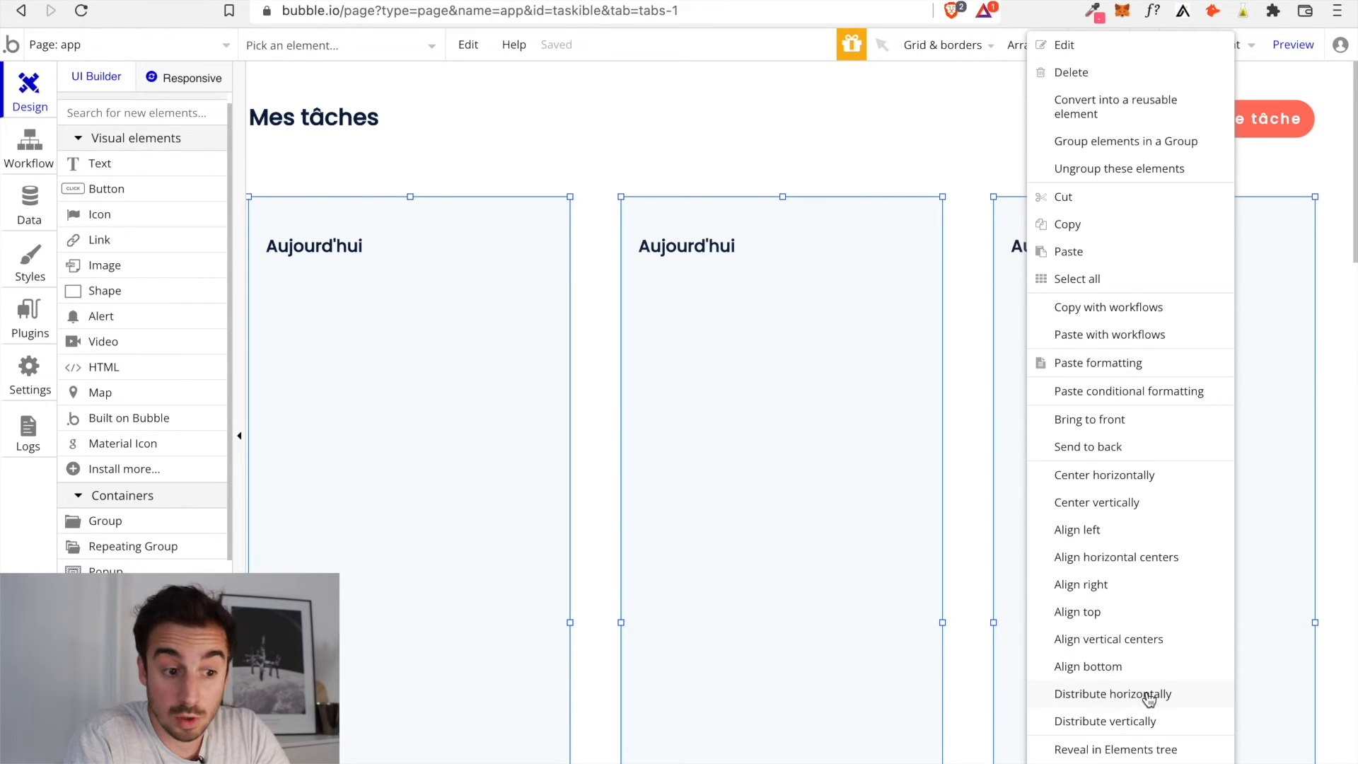
left_click(959, 178)
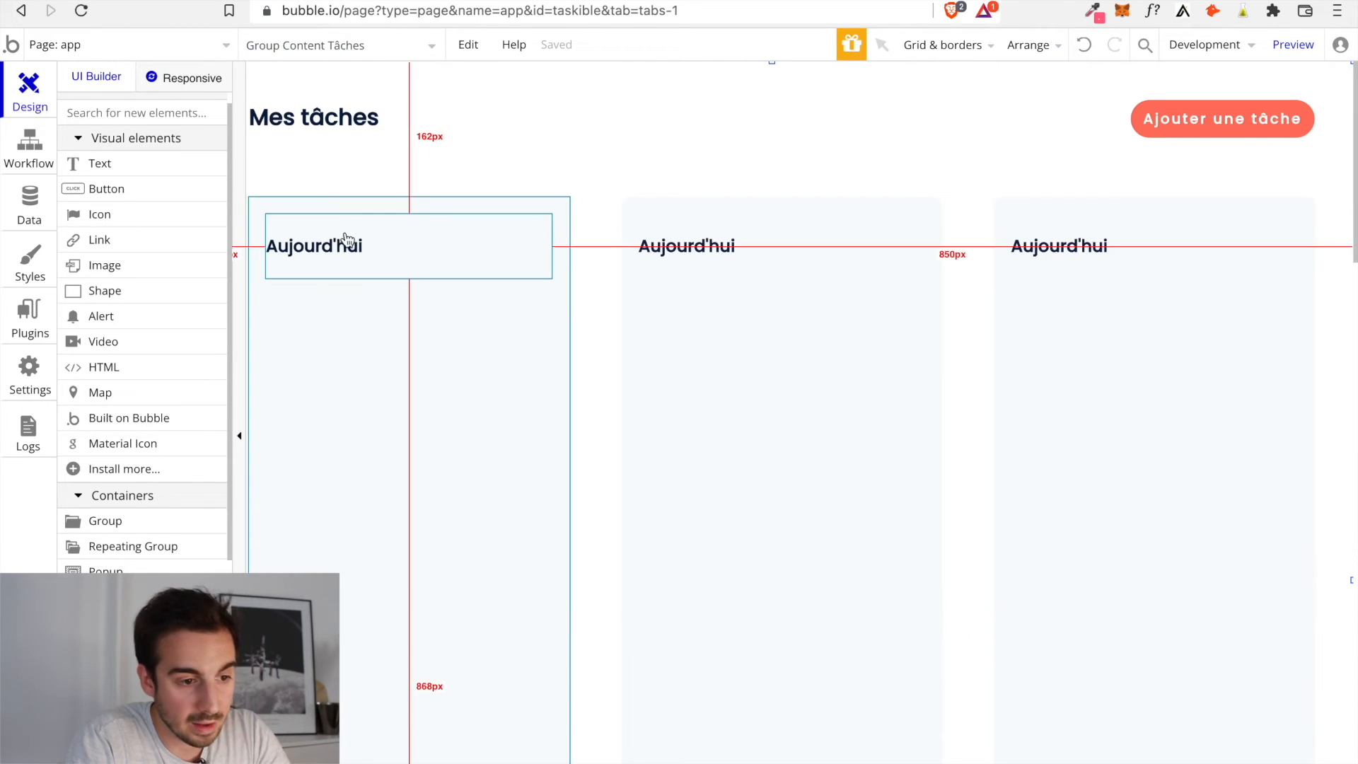
Replace the middle column's title text with "À venir" and close its properties
double_click(711, 256)
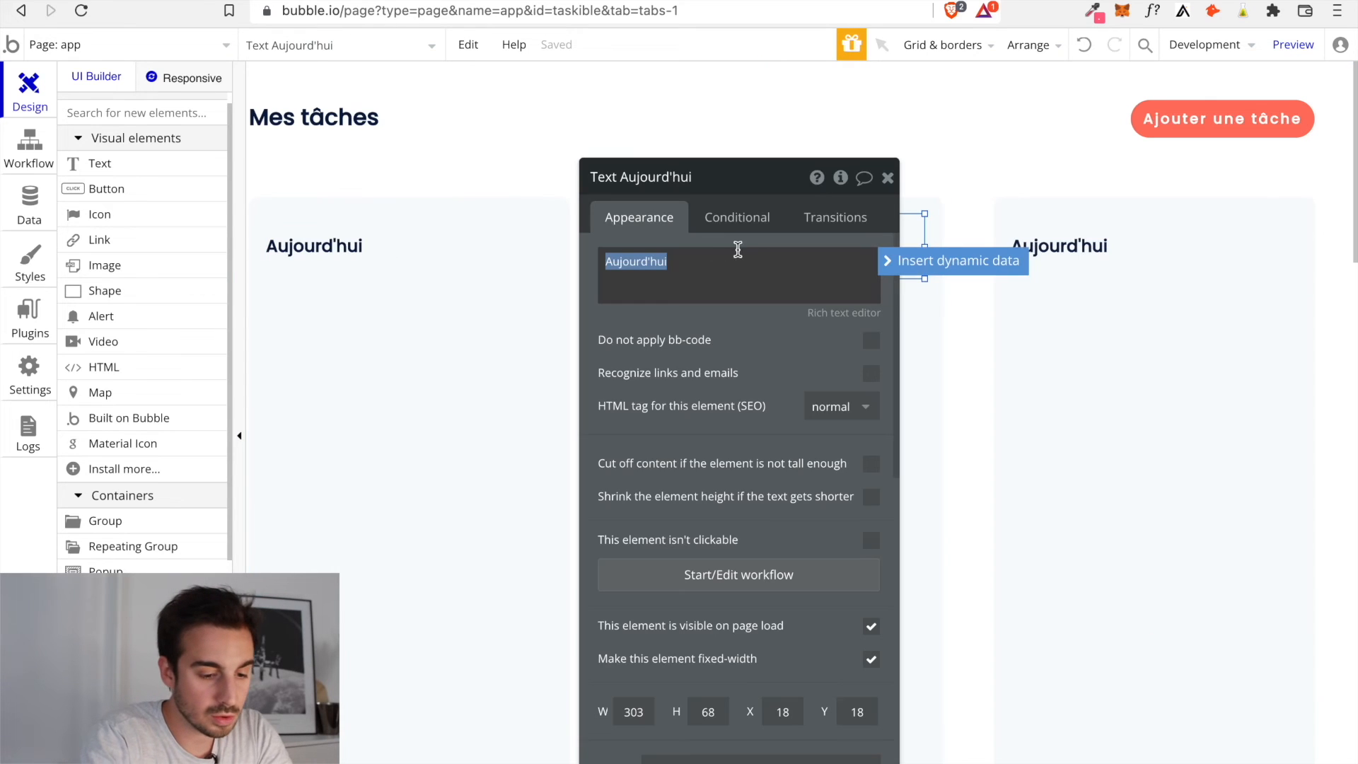
type("À")
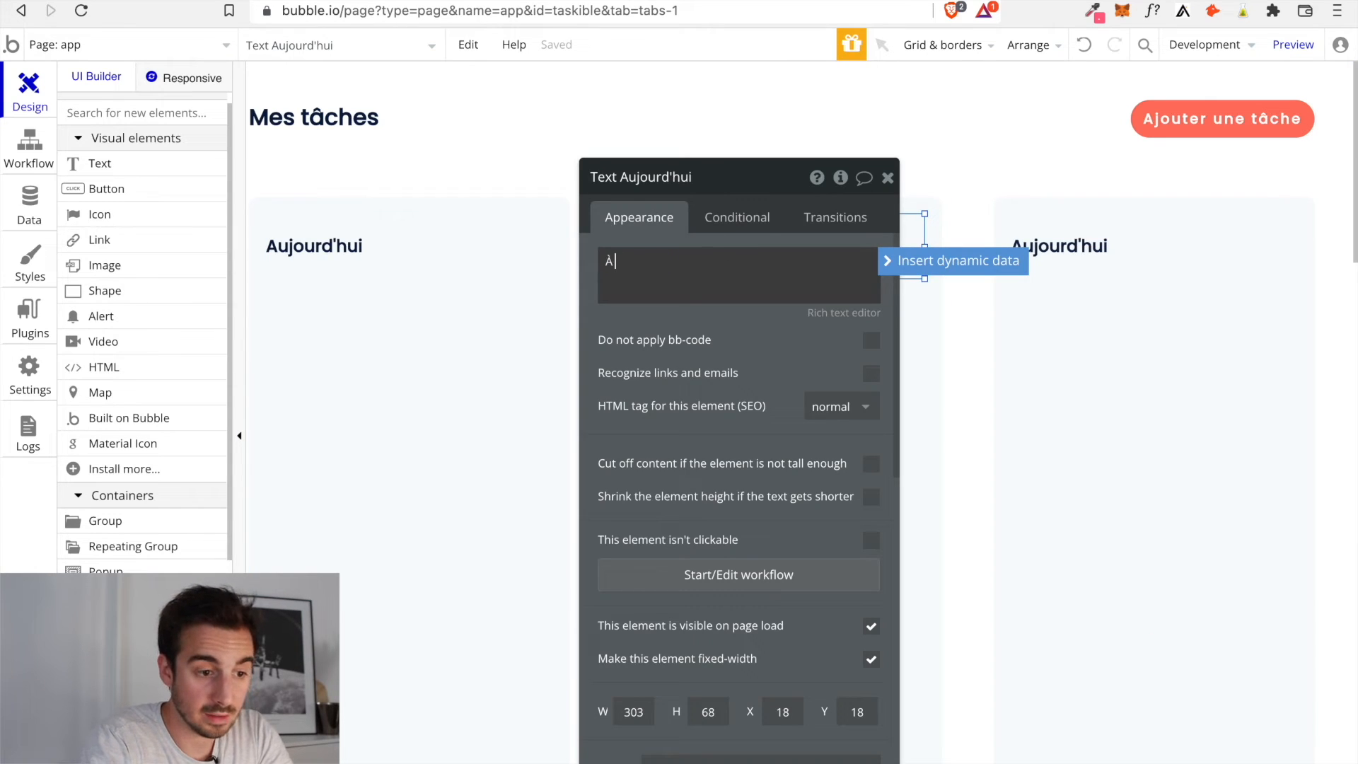
type(" venir")
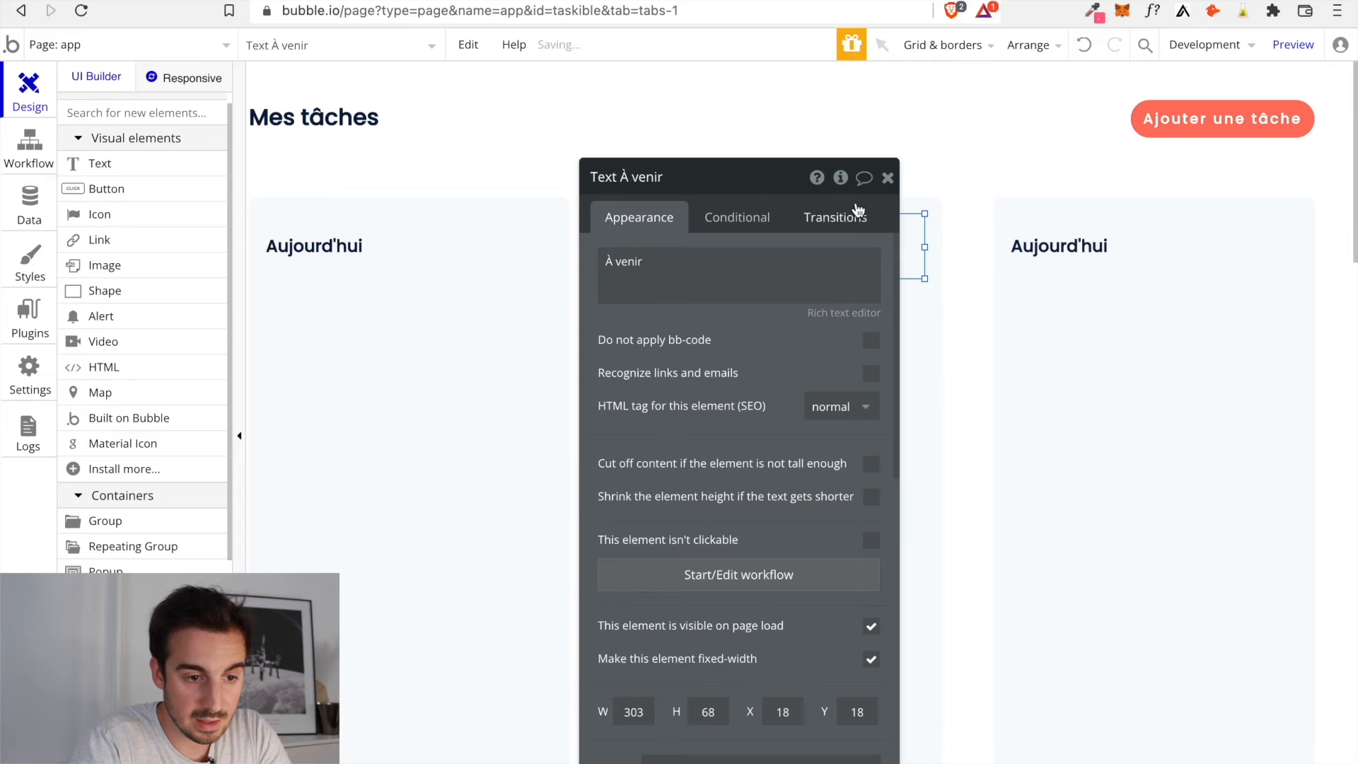
left_click(887, 177)
Replace the third column's title text with "Terminée(s)" and close its properties
double_click(1074, 251)
type("Terminée(s")
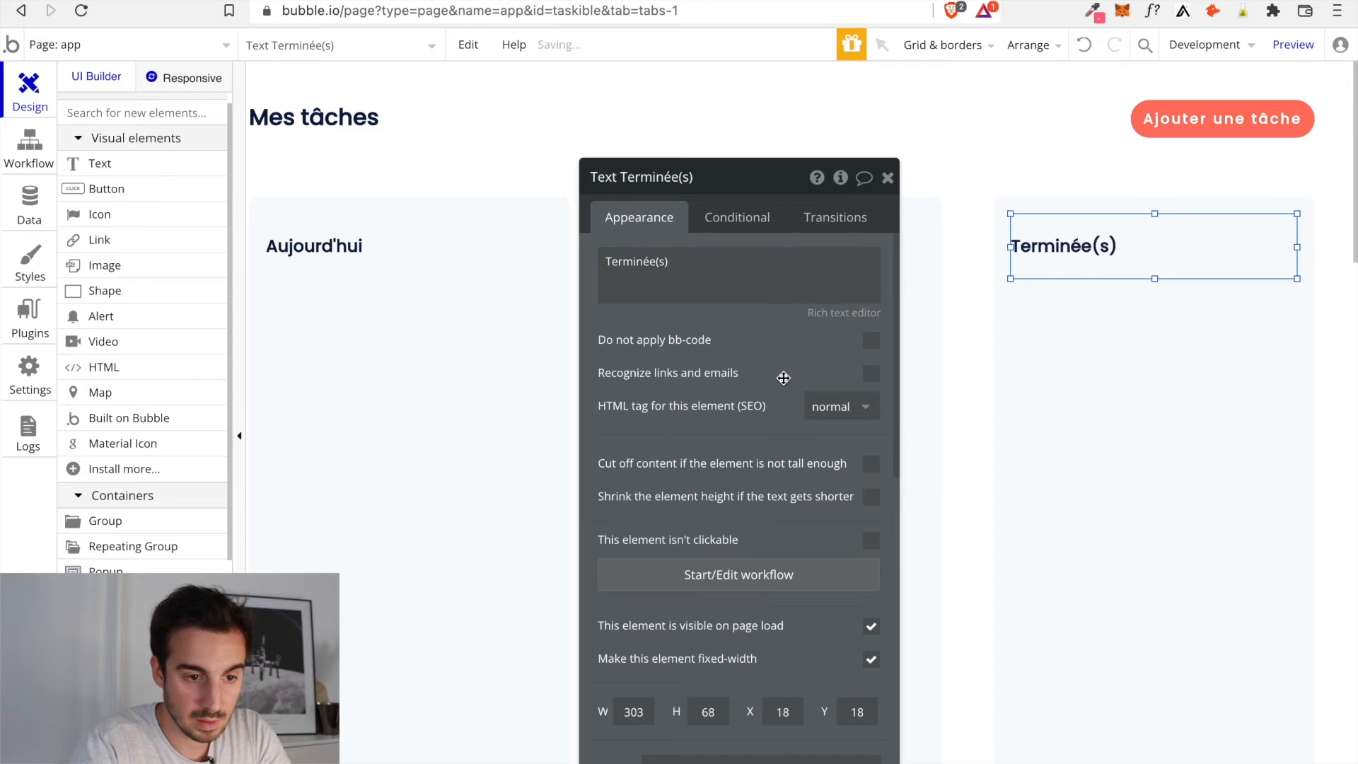
left_click(888, 177)
left_click(949, 261)
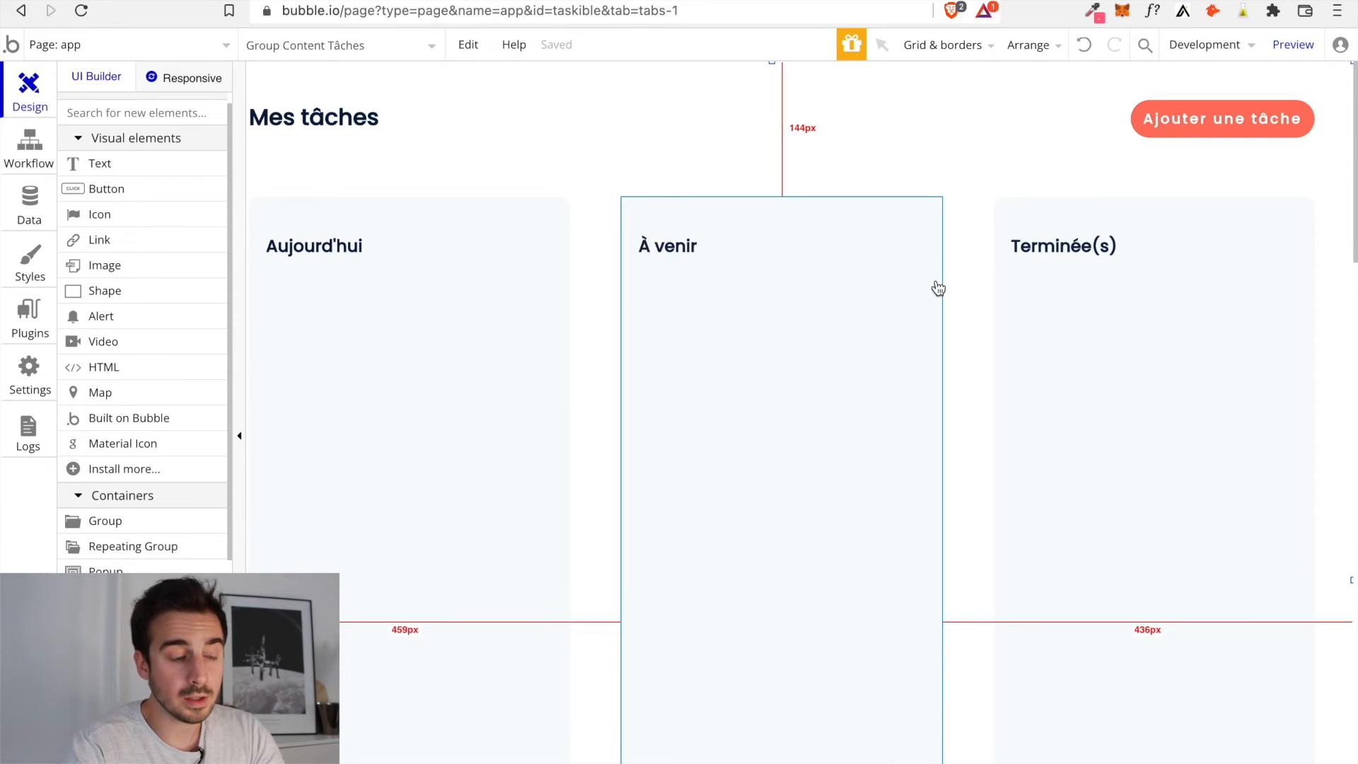
Turn off visibility on page load for Group Content Tâches and close its properties
scroll(936, 290, "left", 5)
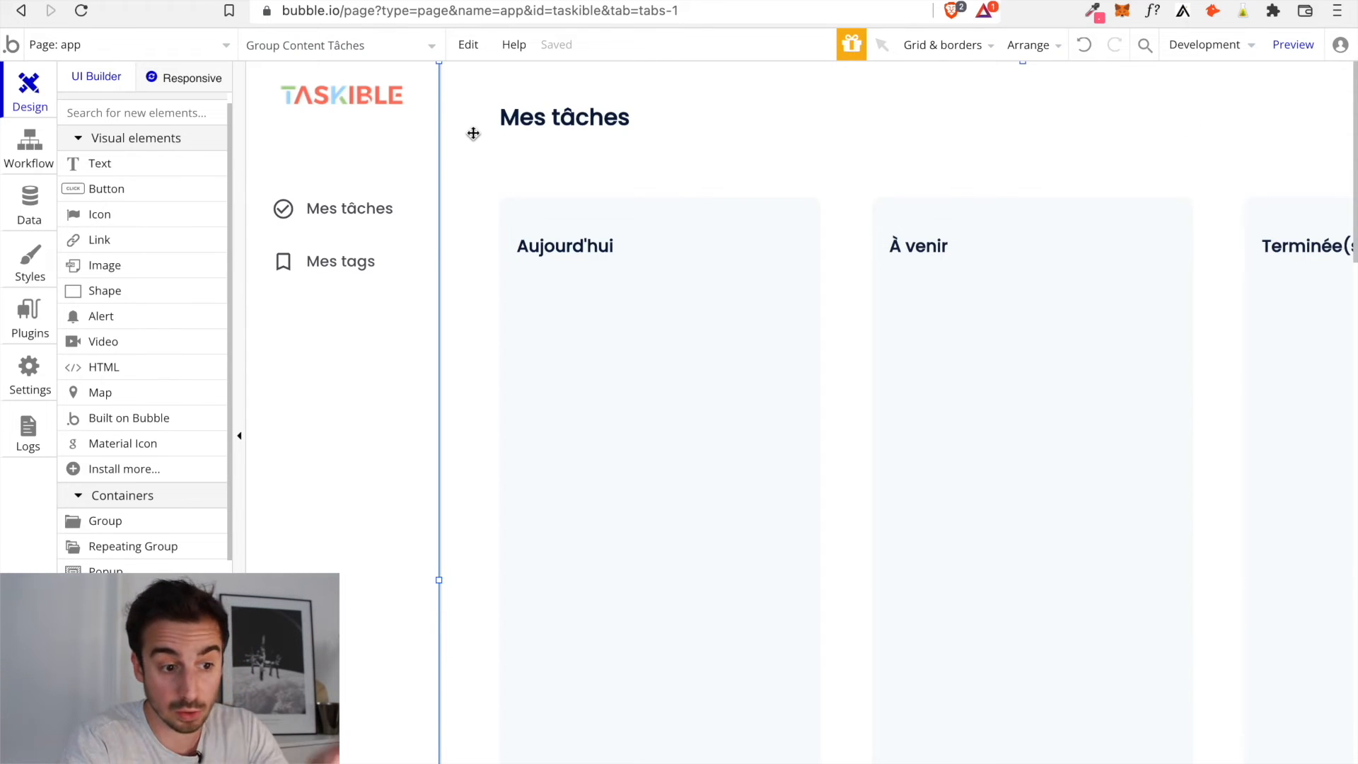
double_click(826, 130)
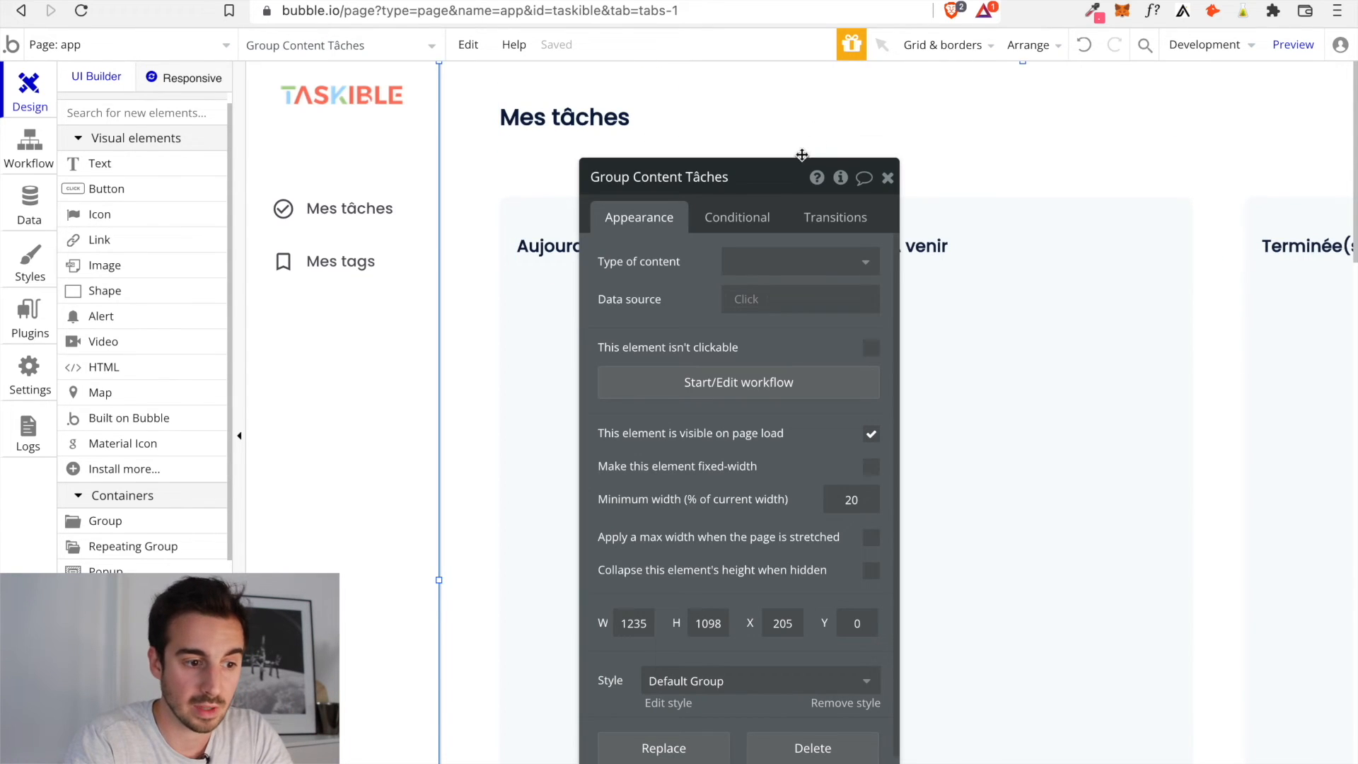
scroll(685, 377, "down", 2)
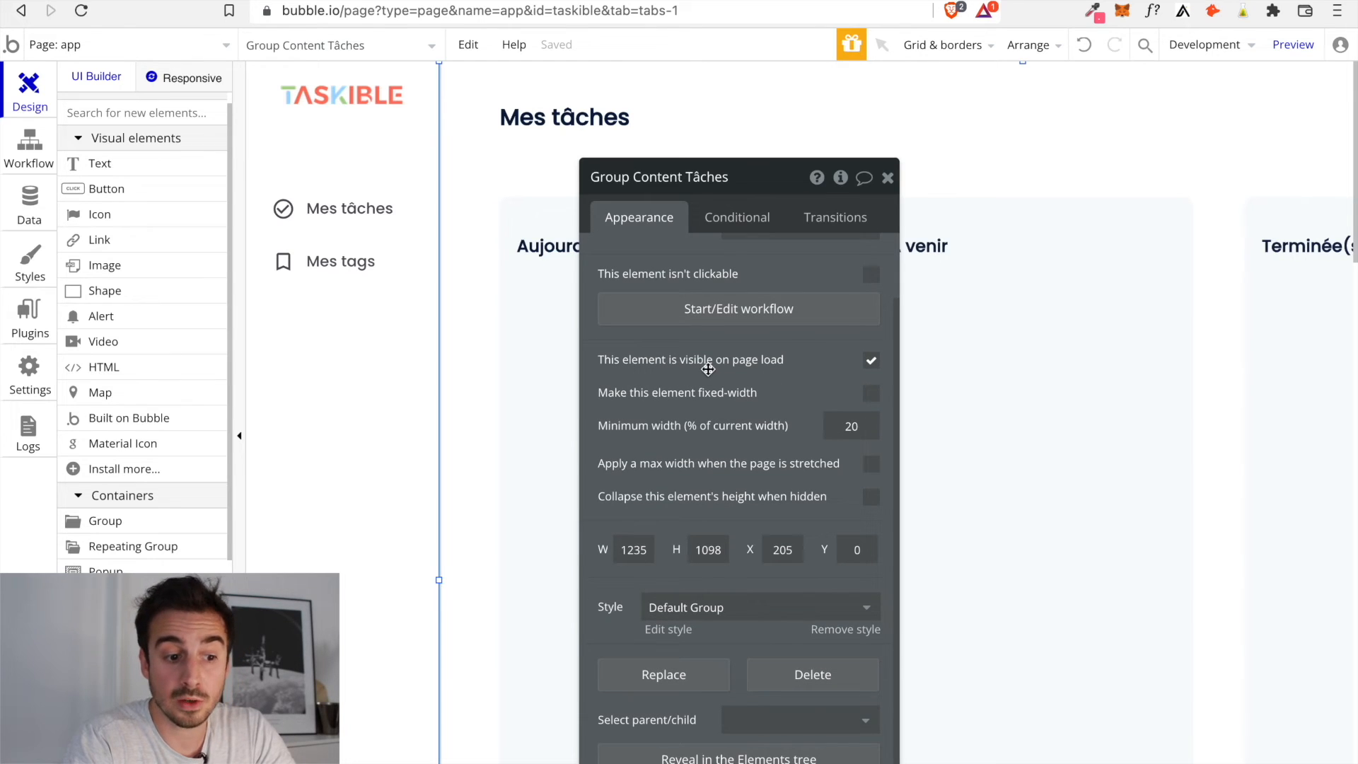
left_click(871, 361)
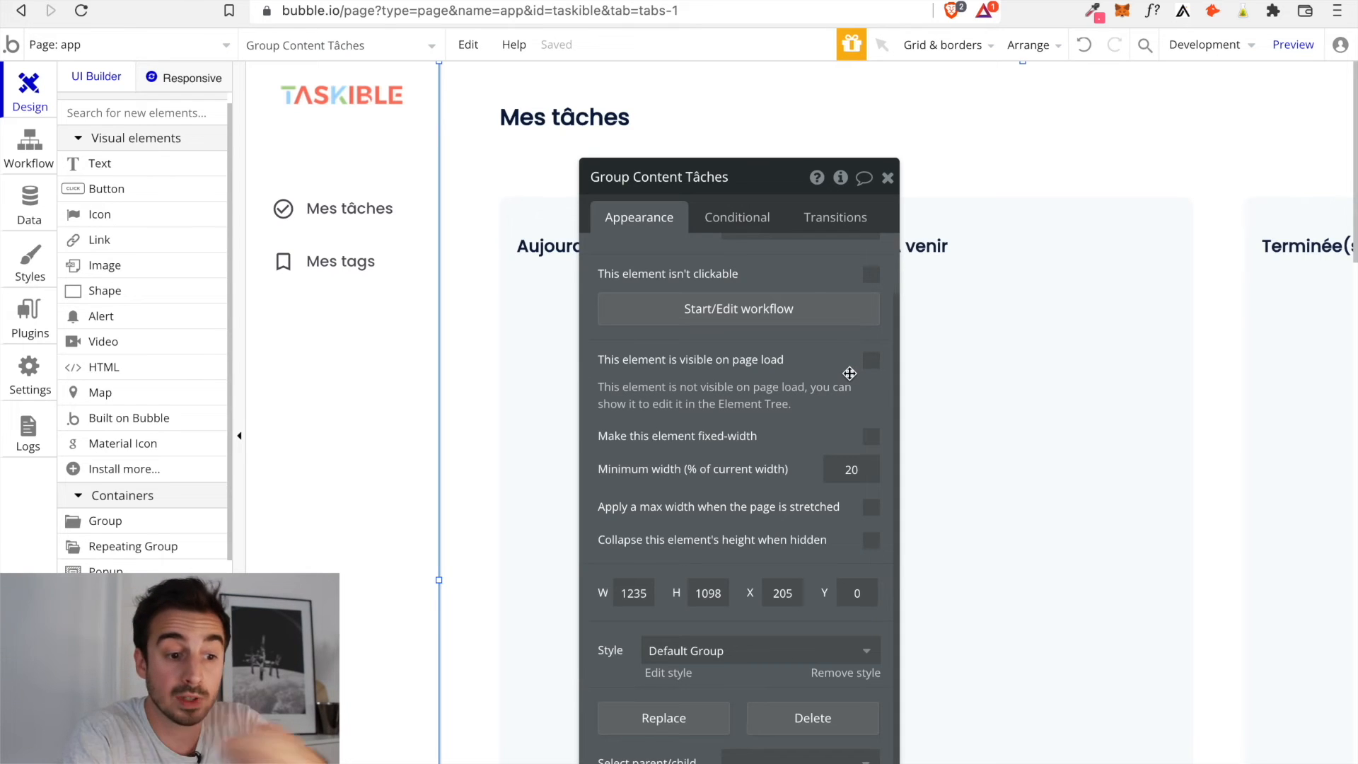
left_click(888, 178)
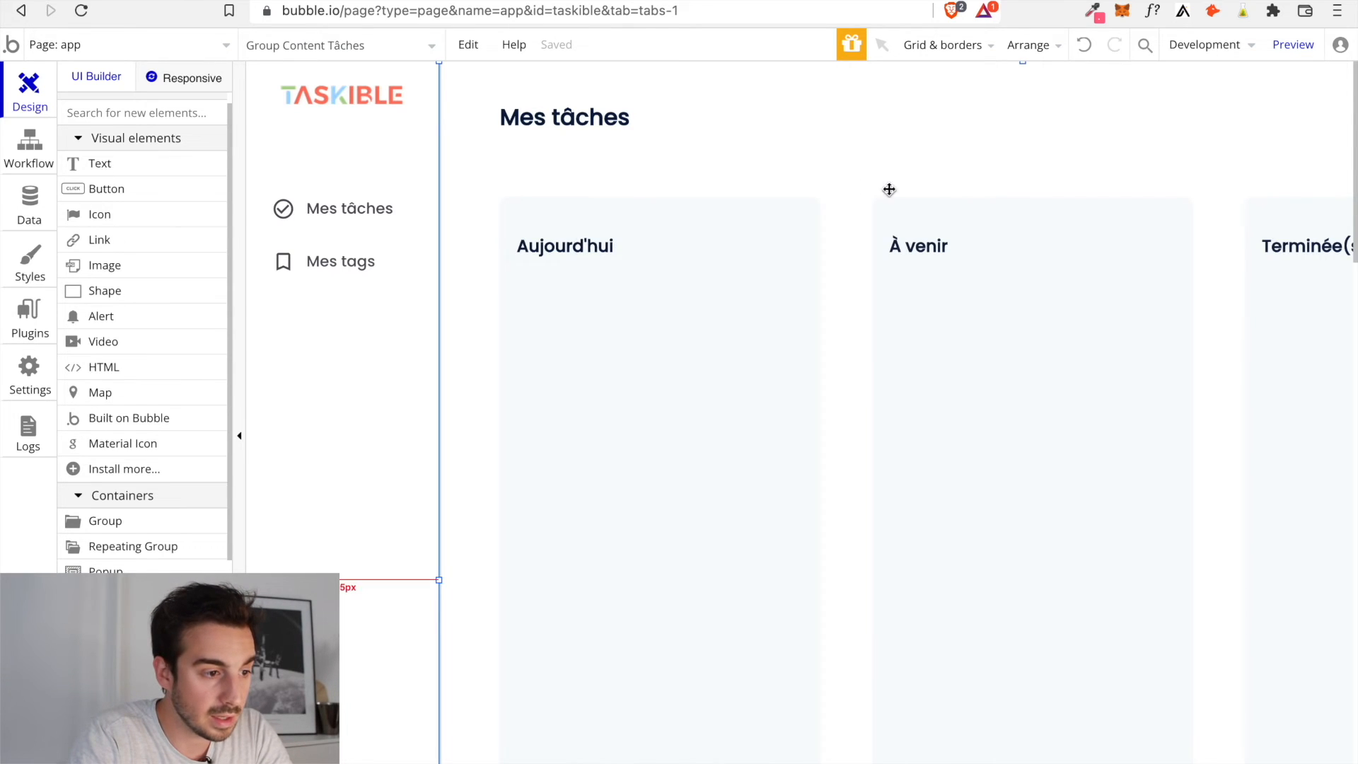
Expand the Elements tree, then hide Group Content Tâches in the editor and show it again
scroll(92, 128, "up", 1)
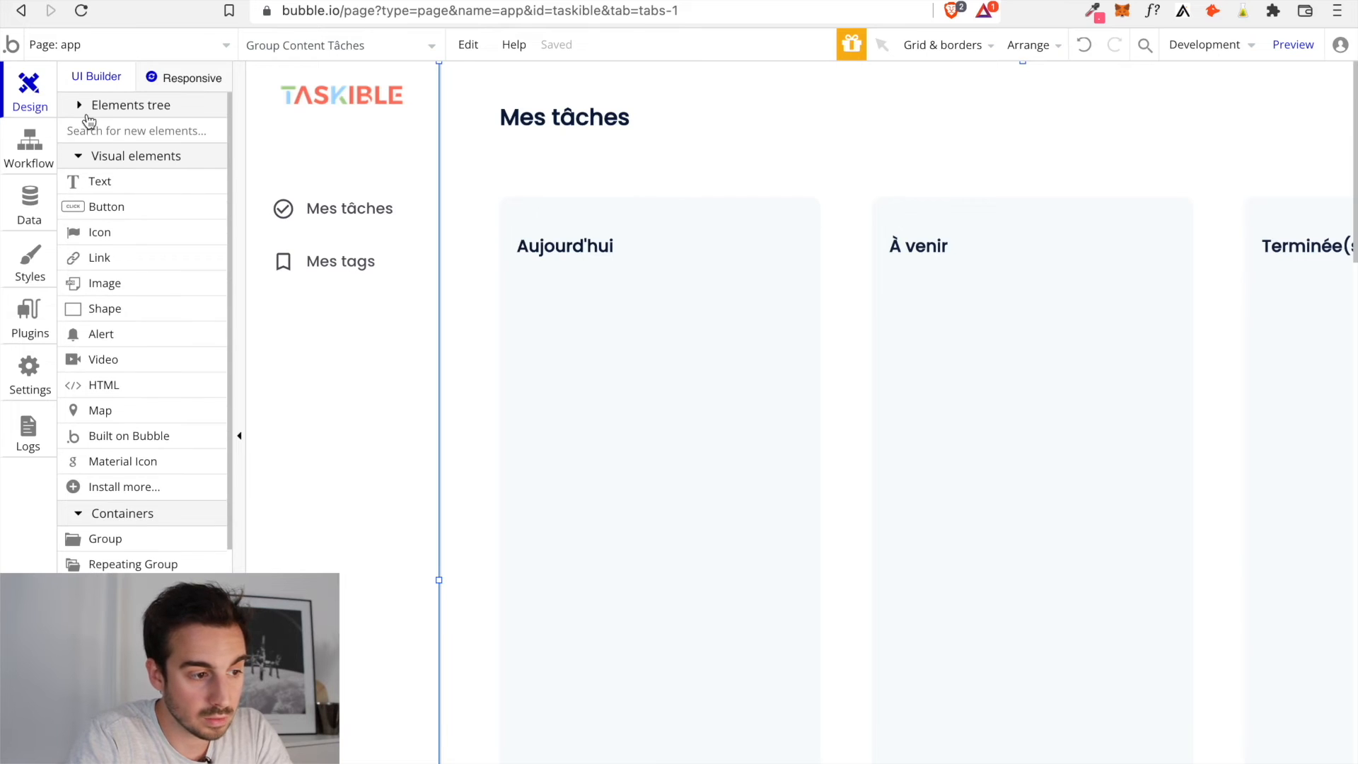
left_click(88, 106)
left_click(221, 176)
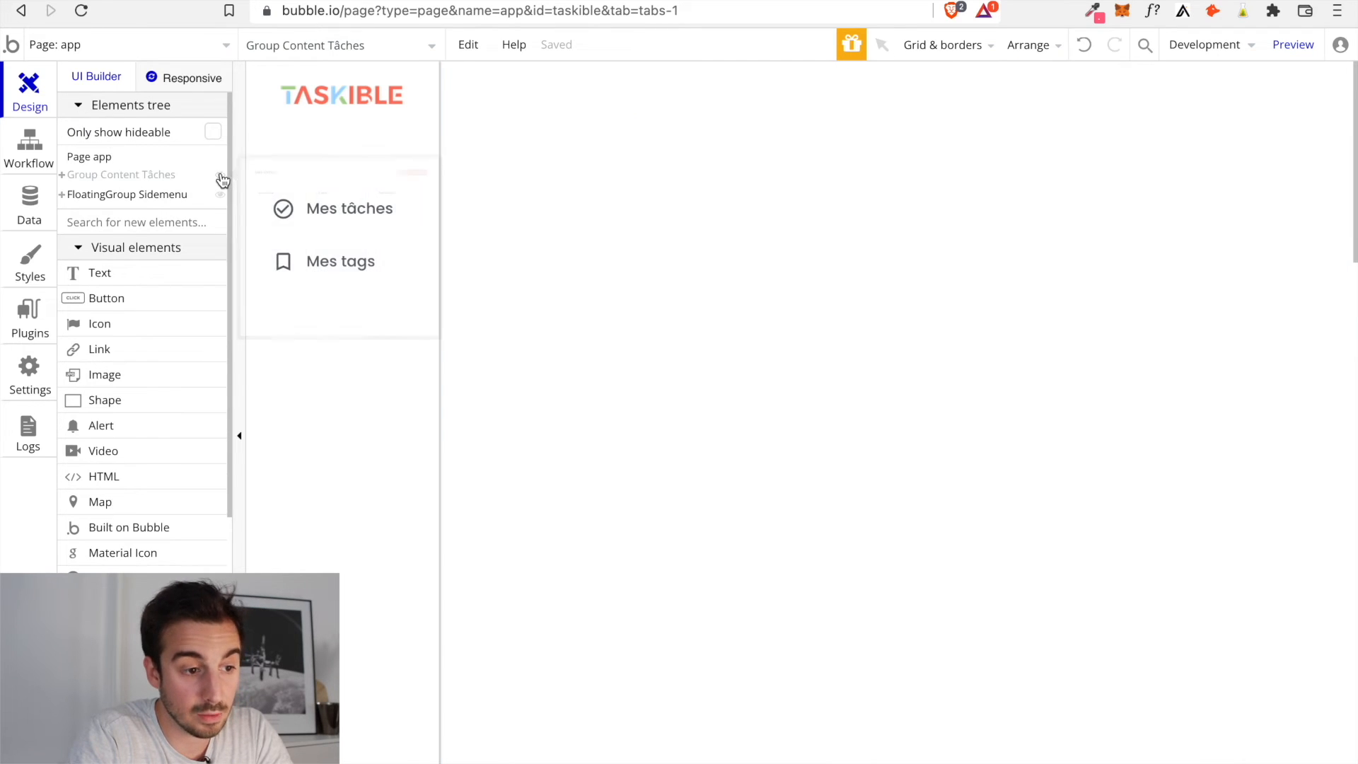
left_click(220, 176)
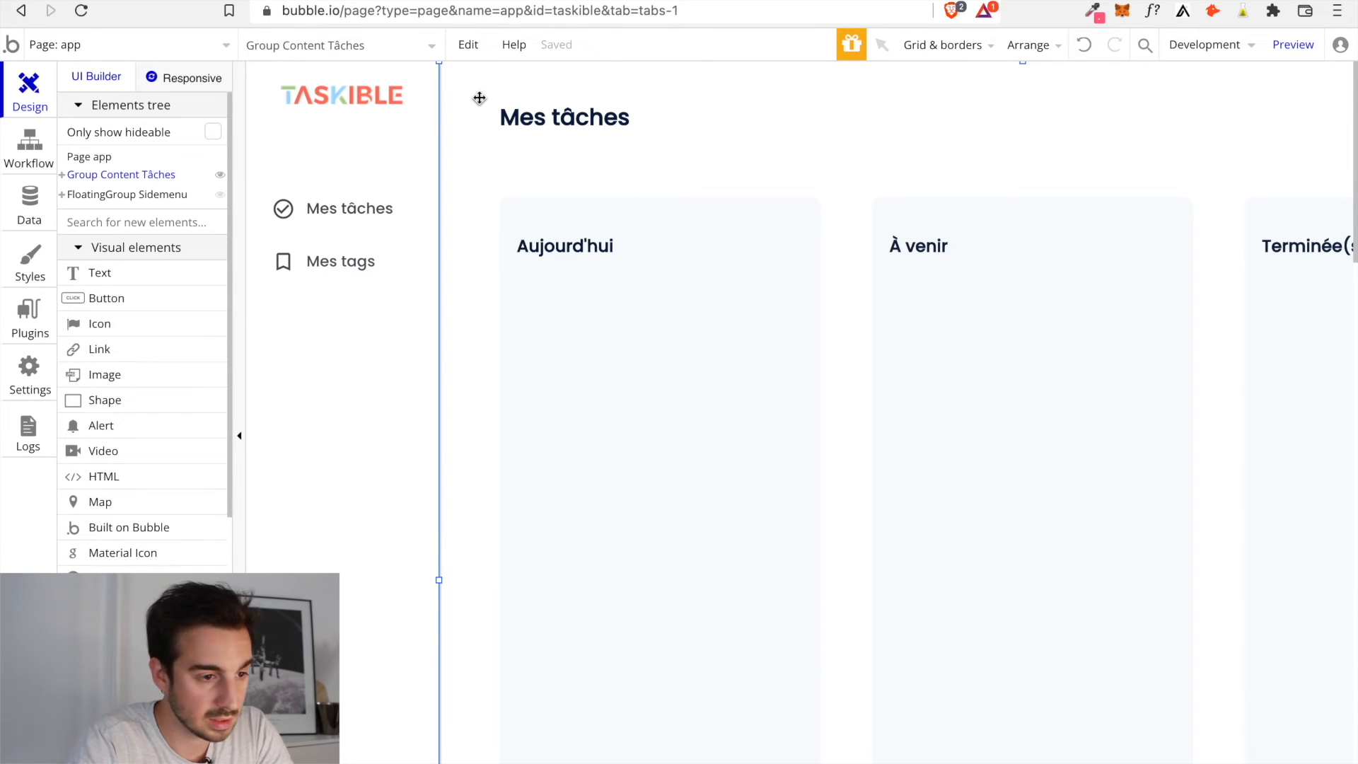
Hide Group Content Tâches in the editor and paste a copy of it in the same place beside the side menu
left_click(221, 182)
left_click(695, 215)
key("ctrl+v")
left_click_drag(800, 121, 793, 118)
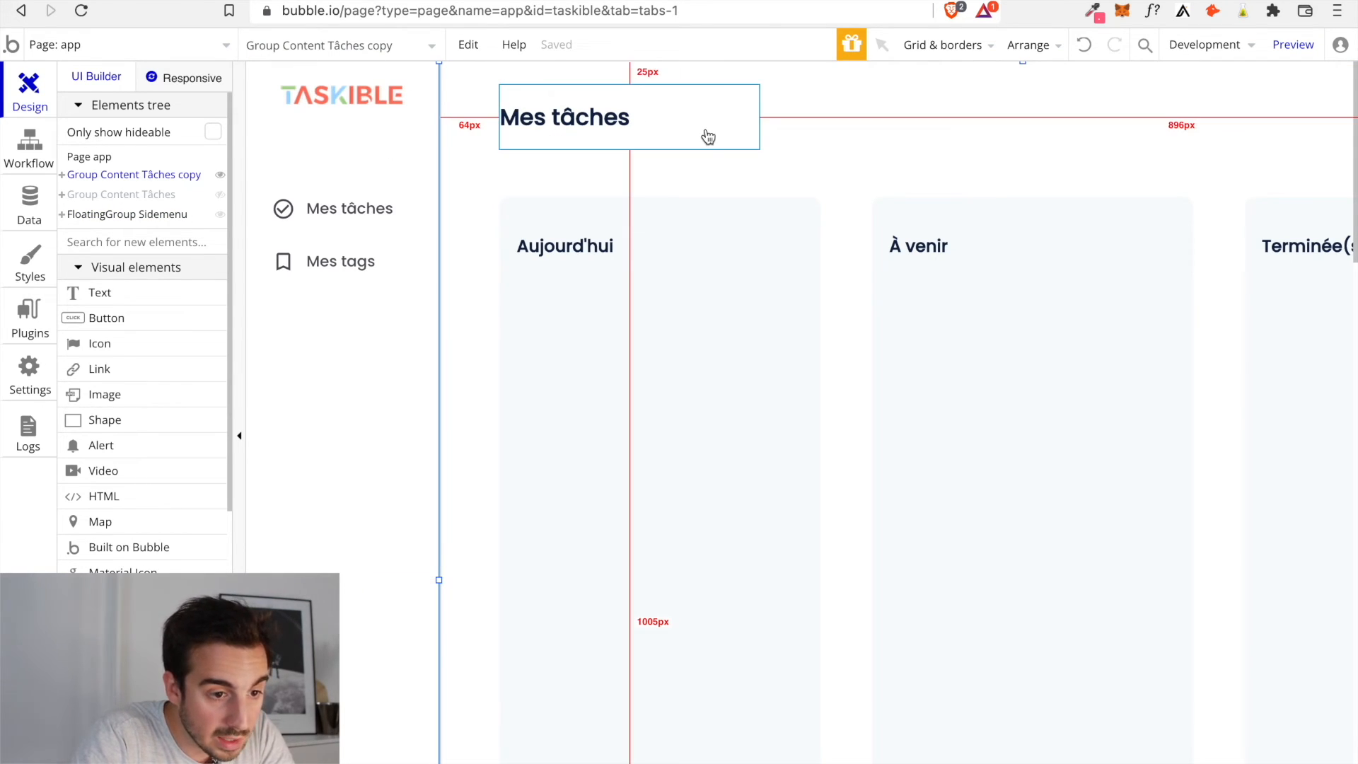
Rename the copied content group to "Group Content Tags" and close its properties
double_click(816, 124)
left_click(768, 182)
left_click_drag(767, 182, 695, 181)
key("BackSpace")
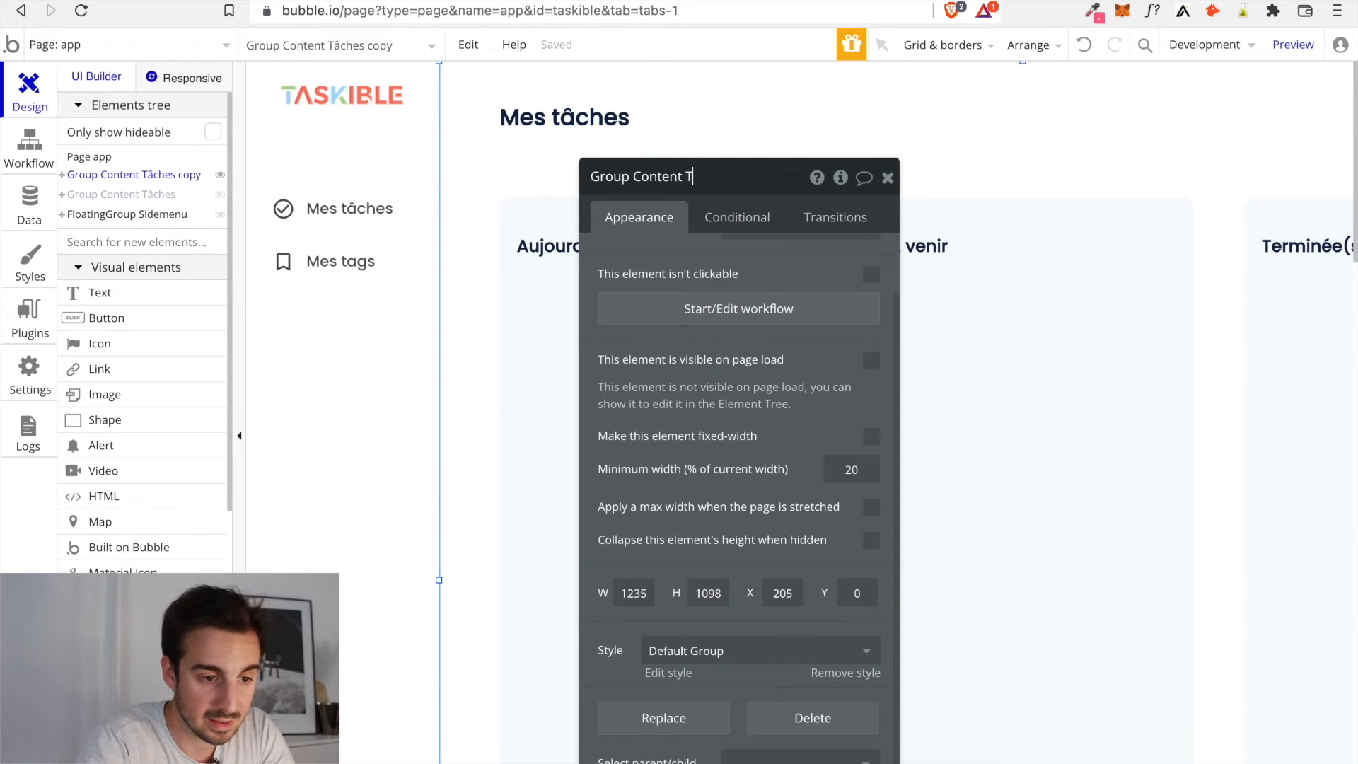
left_click(887, 177)
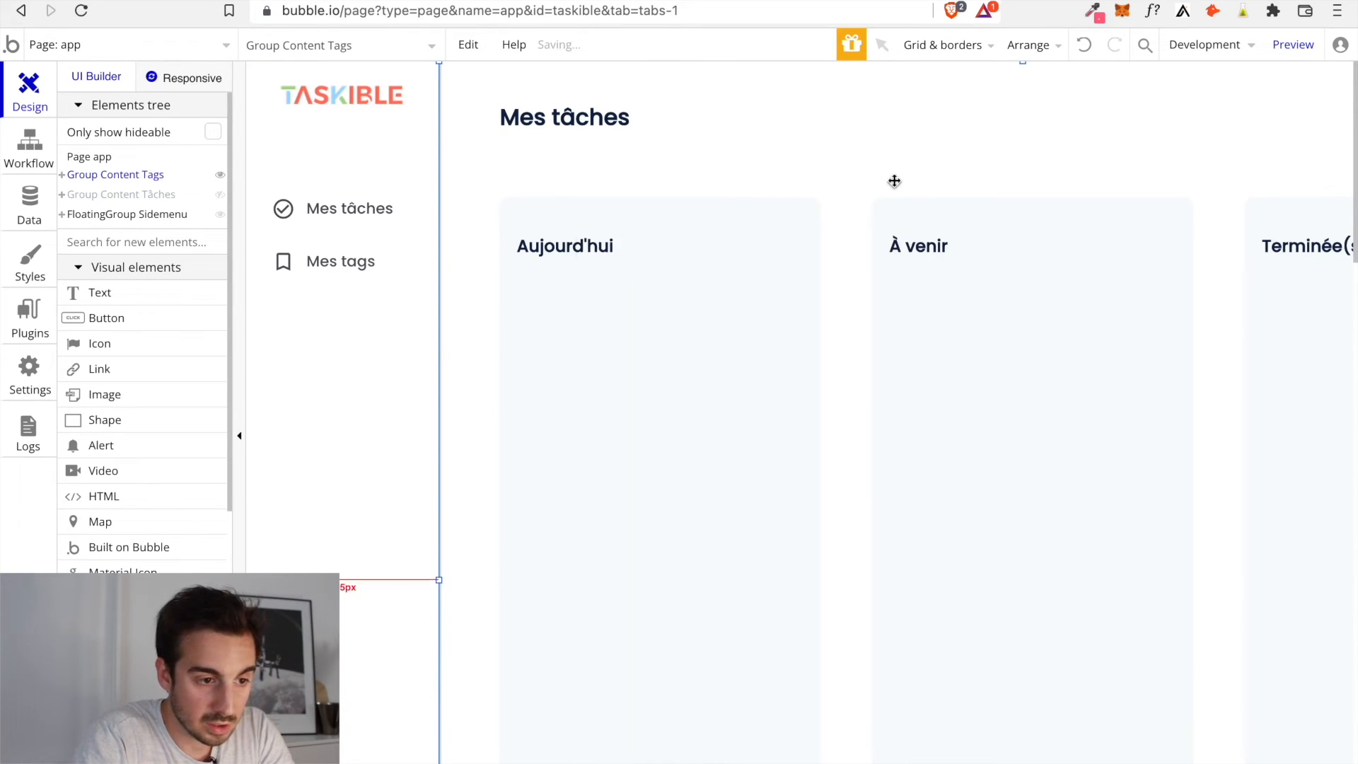
Rename the title element in Group Content Tags to "Text Mes tags" and change its text to "Mes tags"
double_click(587, 125)
left_click(709, 178)
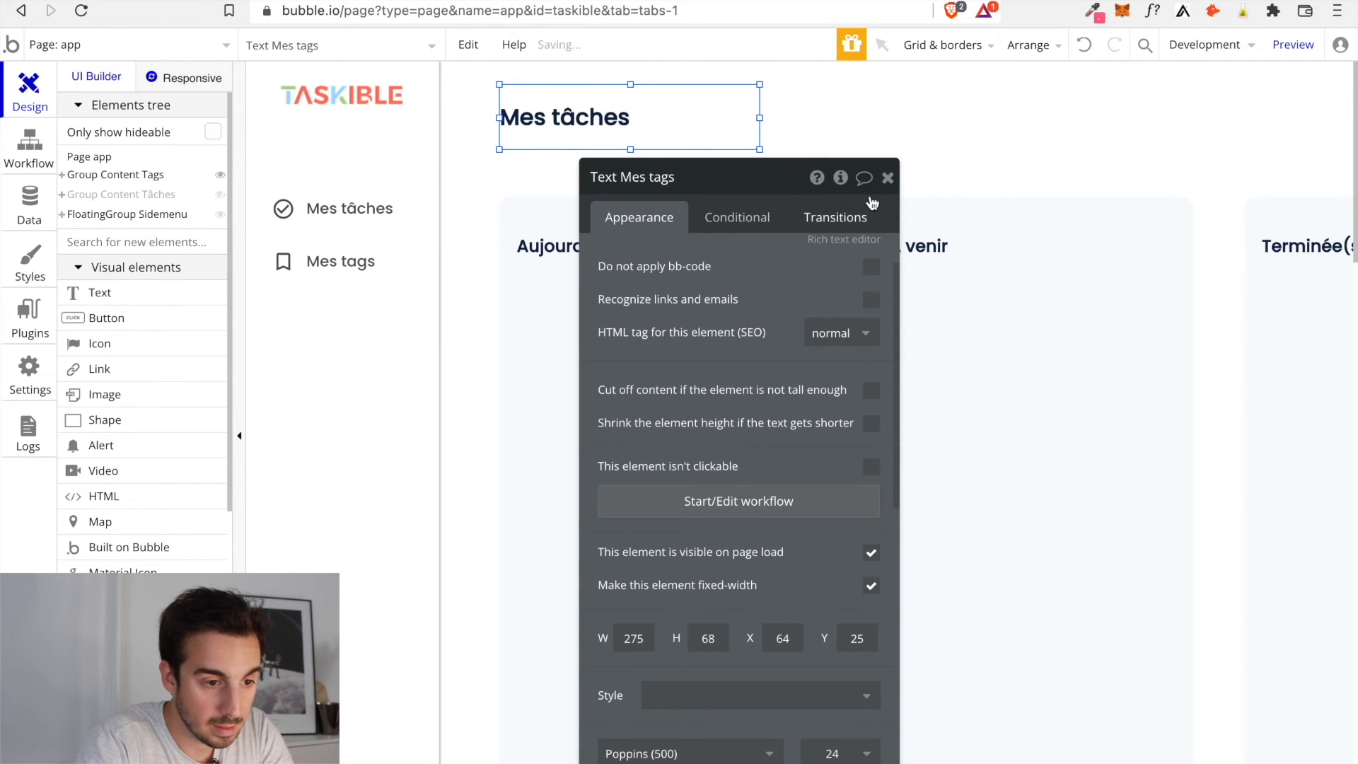
key("Return")
scroll(848, 225, "up", 1)
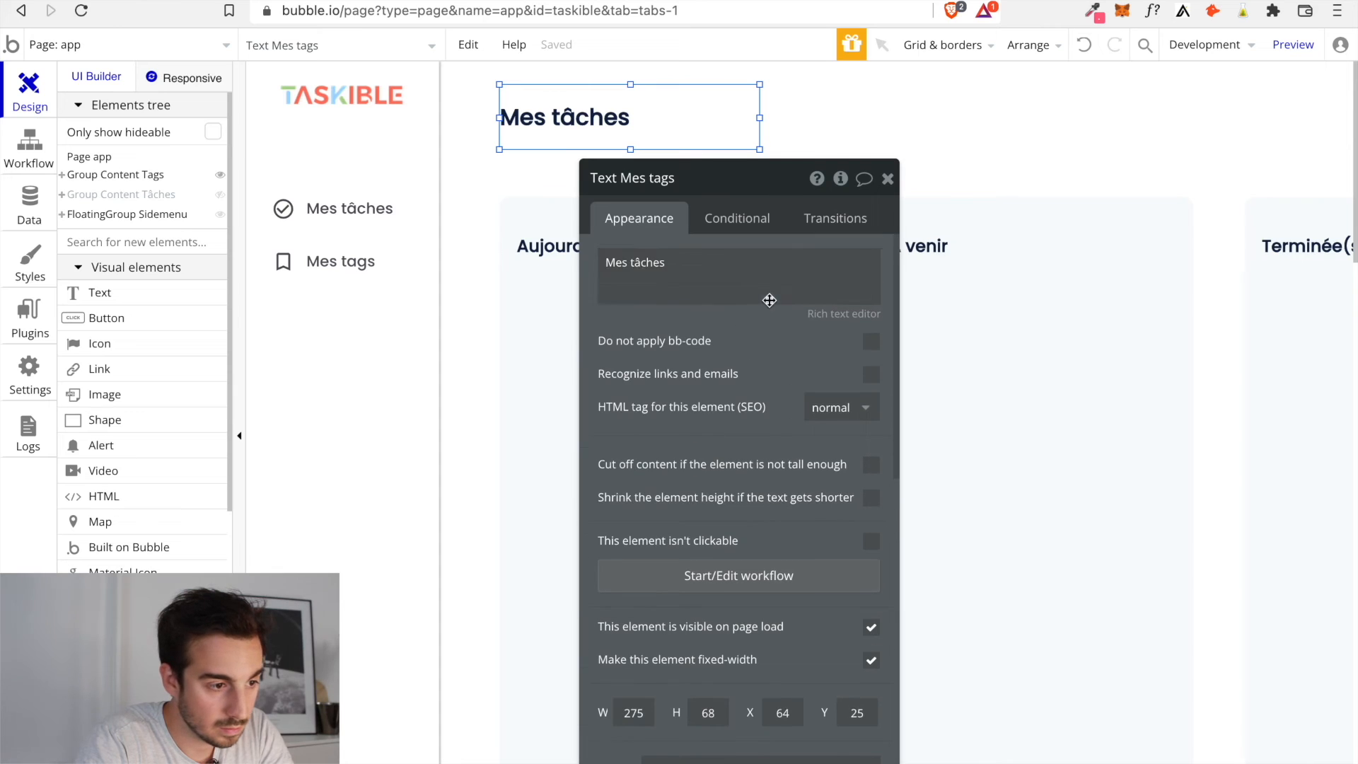
triple_click(706, 268)
left_click(711, 267)
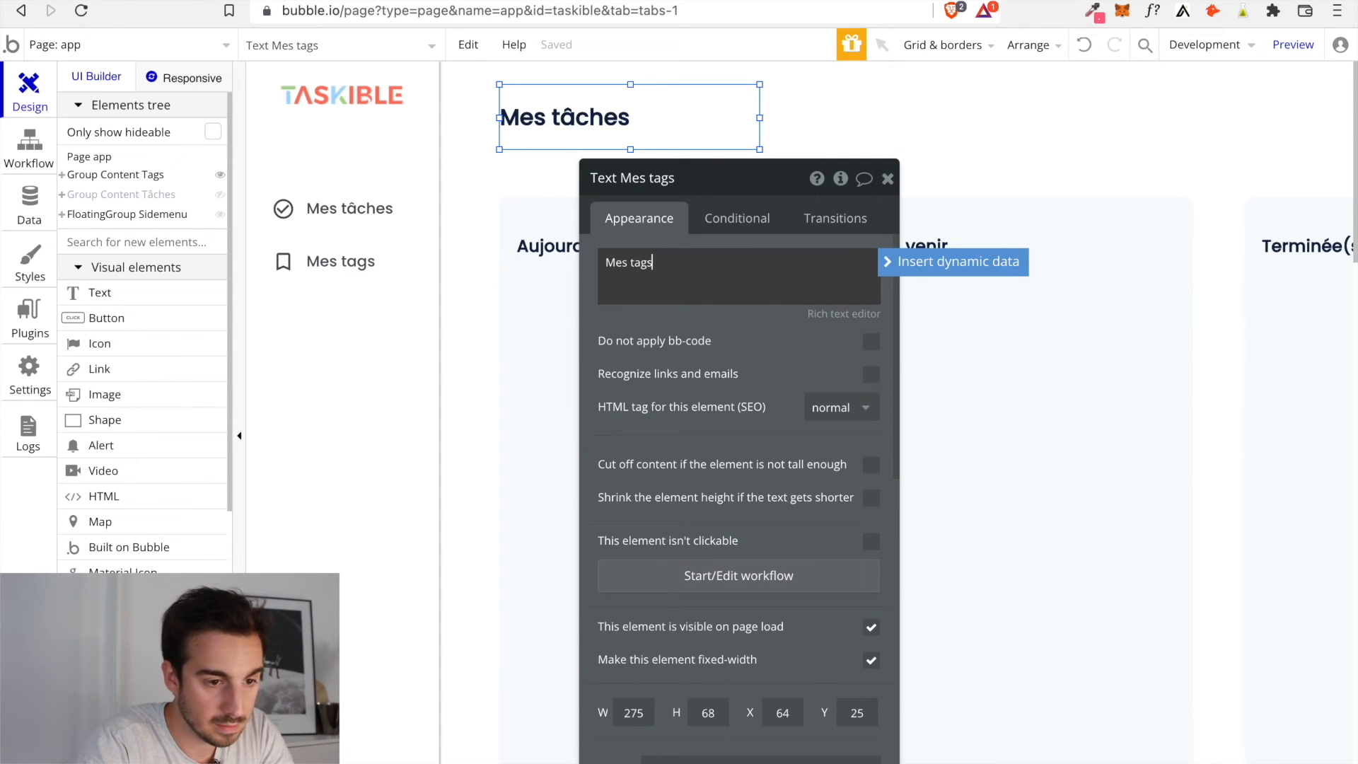
left_click(887, 179)
Delete the three task columns and the "Ajouter une tâche" button from Group Content Tags
left_click(754, 244)
key("Delete")
left_click(891, 222)
key("Delete")
left_click(893, 229)
key("Delete")
scroll(894, 229, "right", 4)
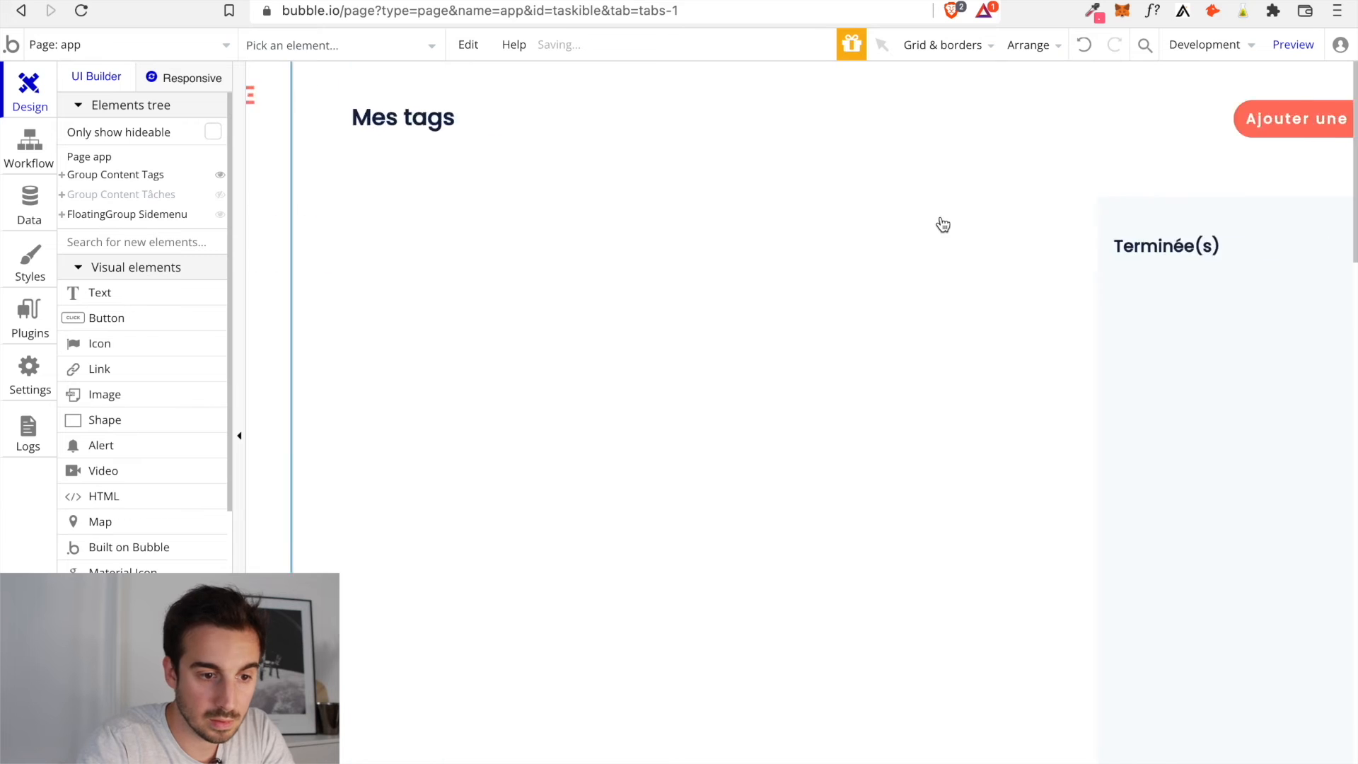
left_click(1015, 227)
key("Delete")
key("Delete")
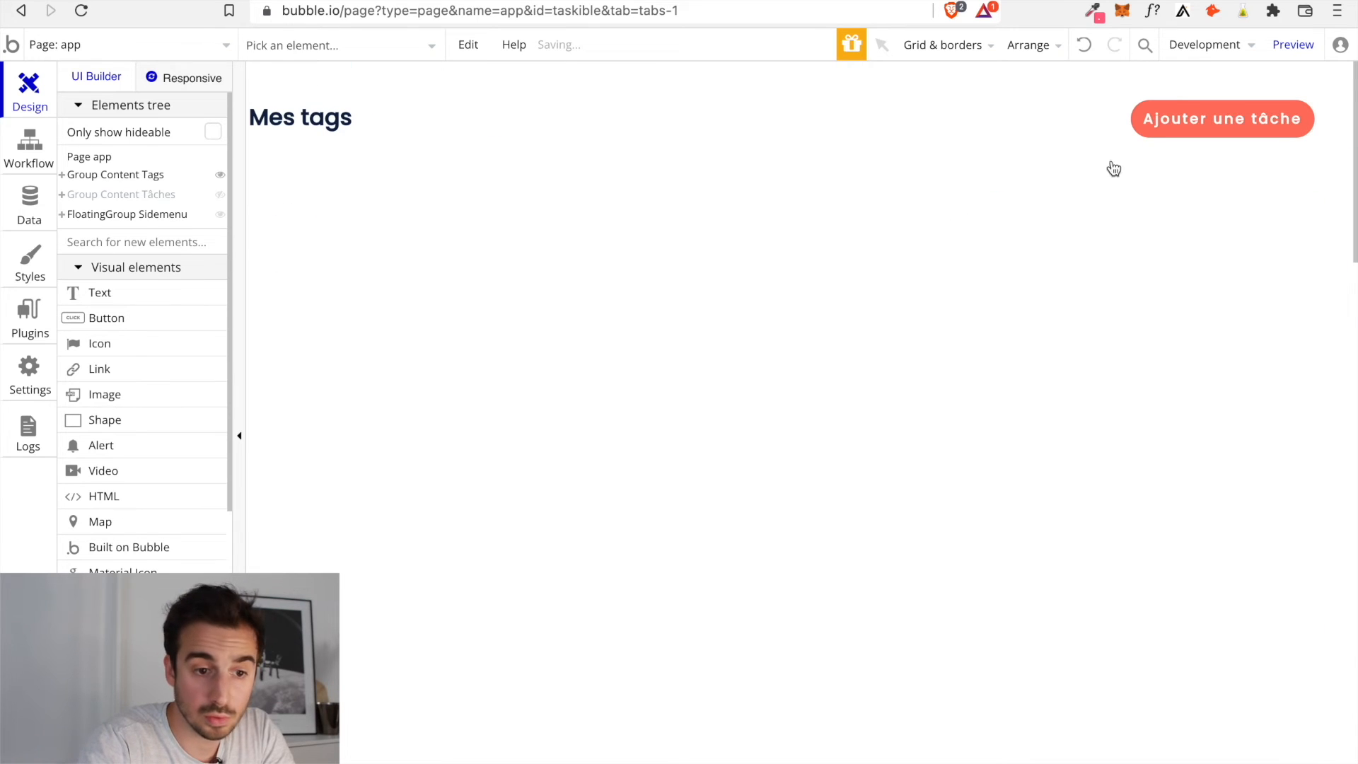
left_click(1151, 139)
key("Delete")
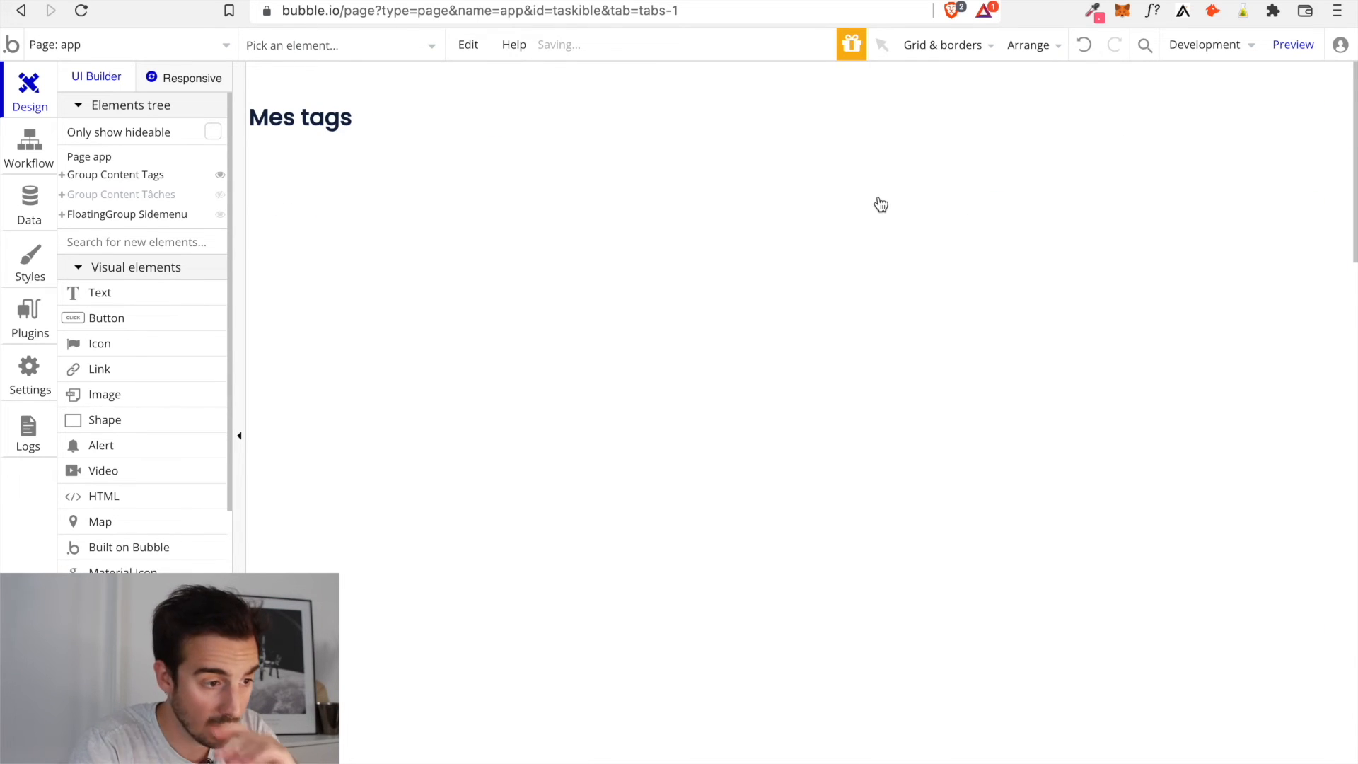
Check the page-load visibility setting in the properties of Group Content Tags
double_click(556, 221)
scroll(819, 488, "down", 3)
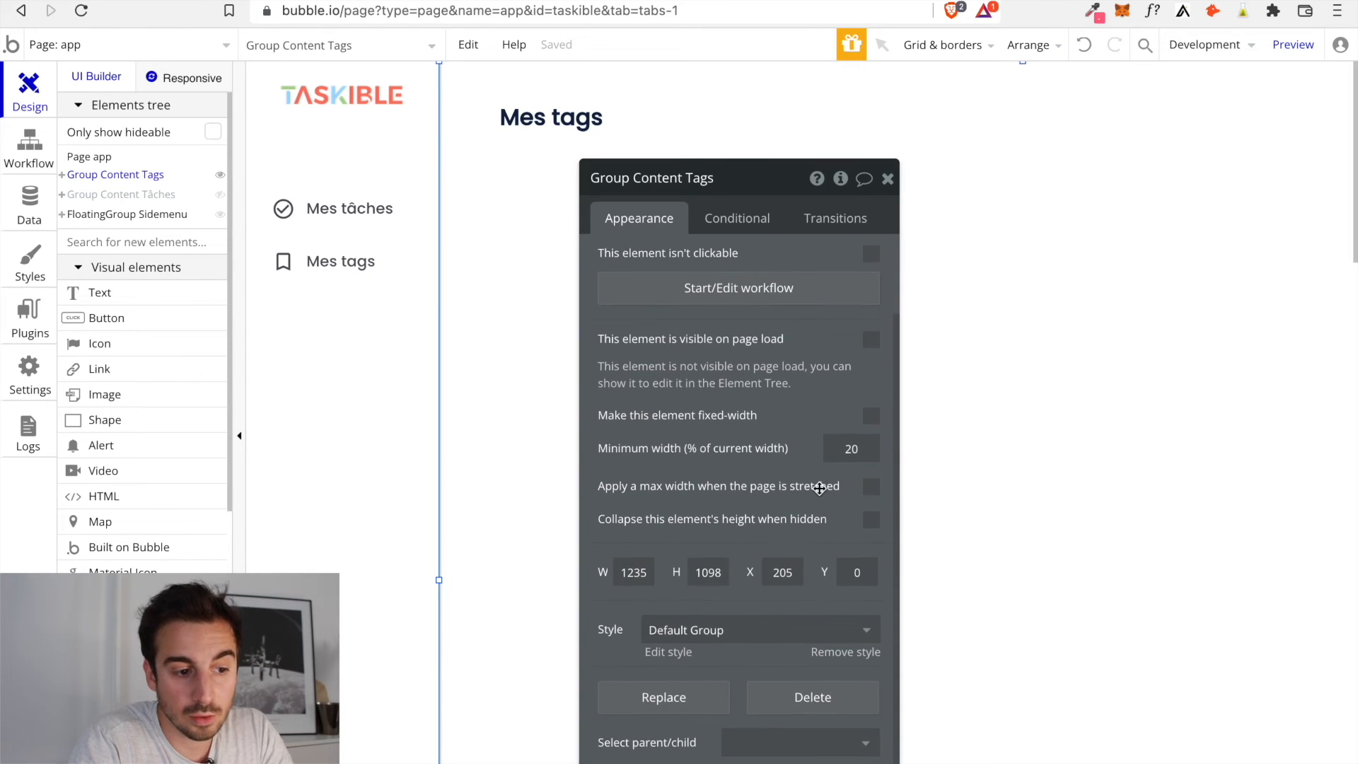
scroll(819, 488, "down", 1)
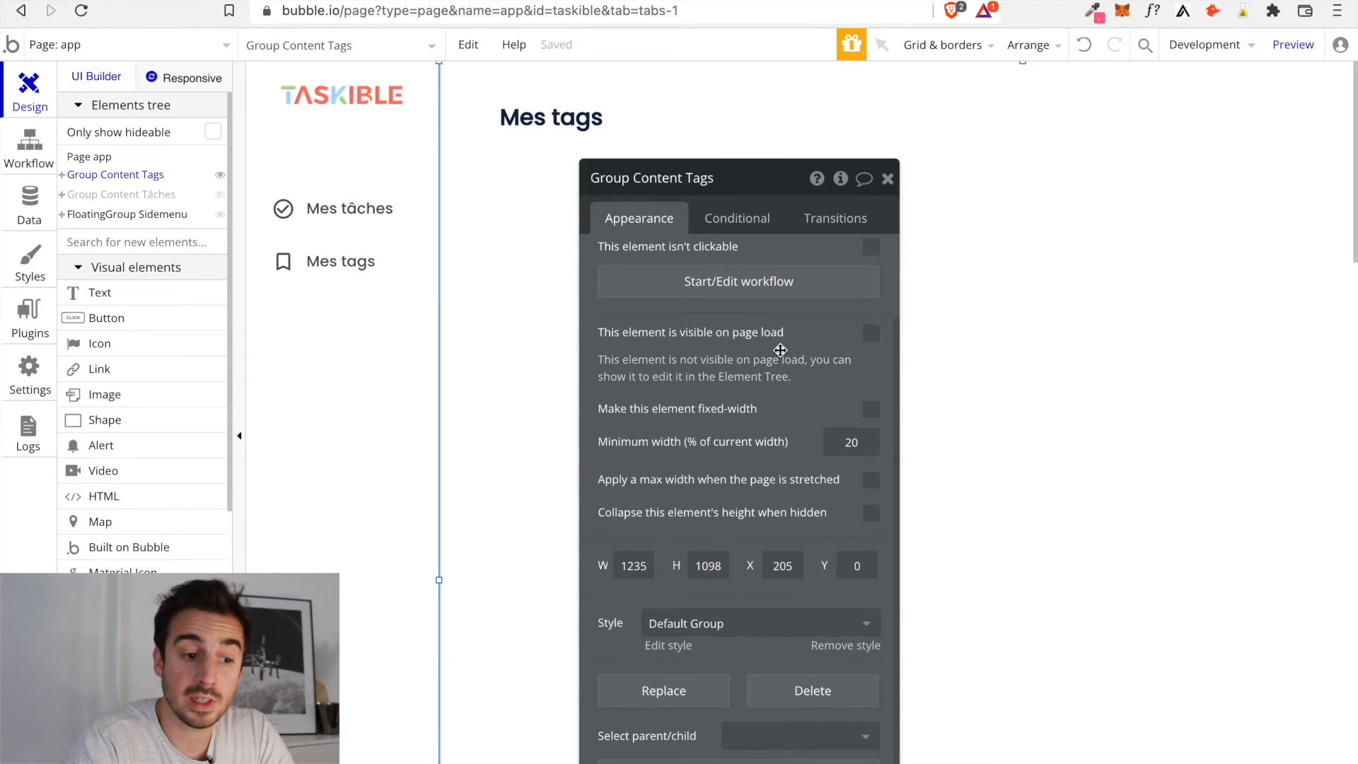
left_click(888, 178)
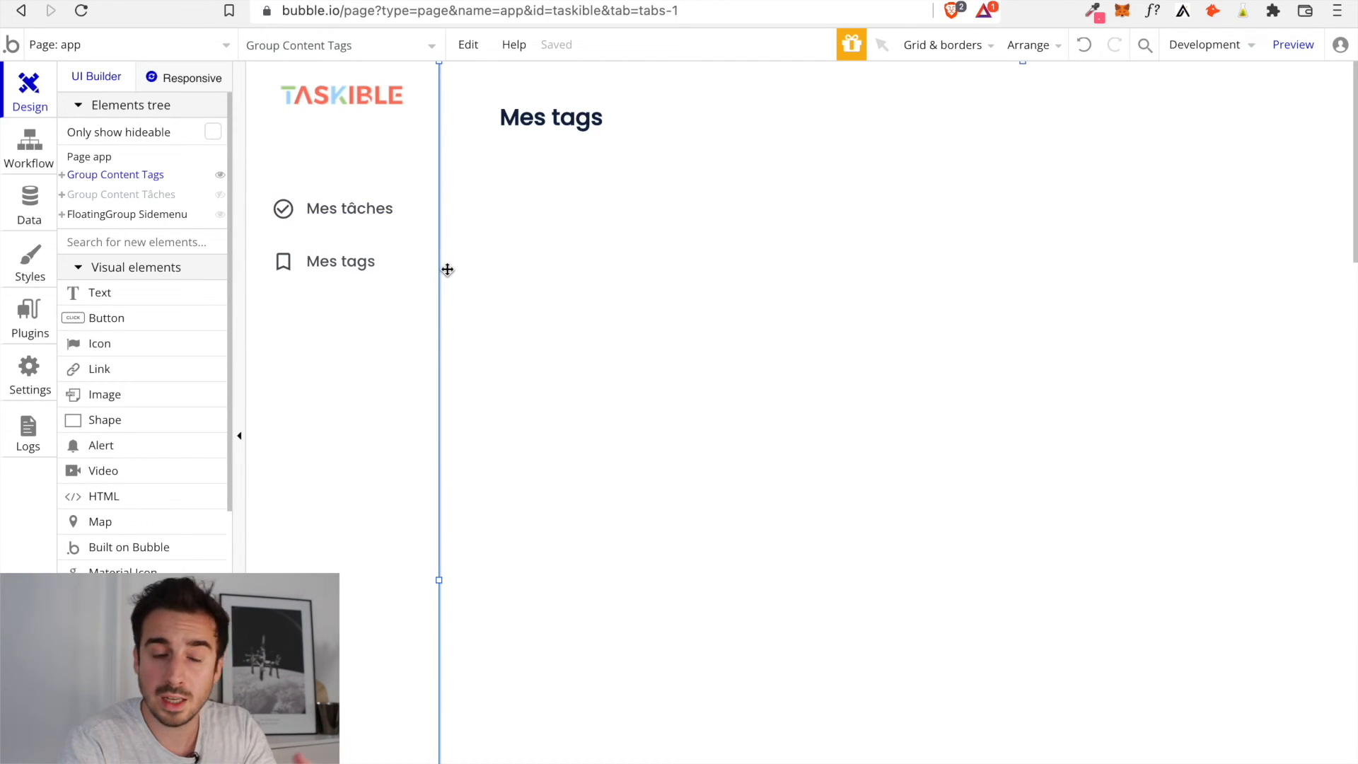
Create a custom state named "Onglet" of type text on the app page
scroll(575, 352, "down", 8)
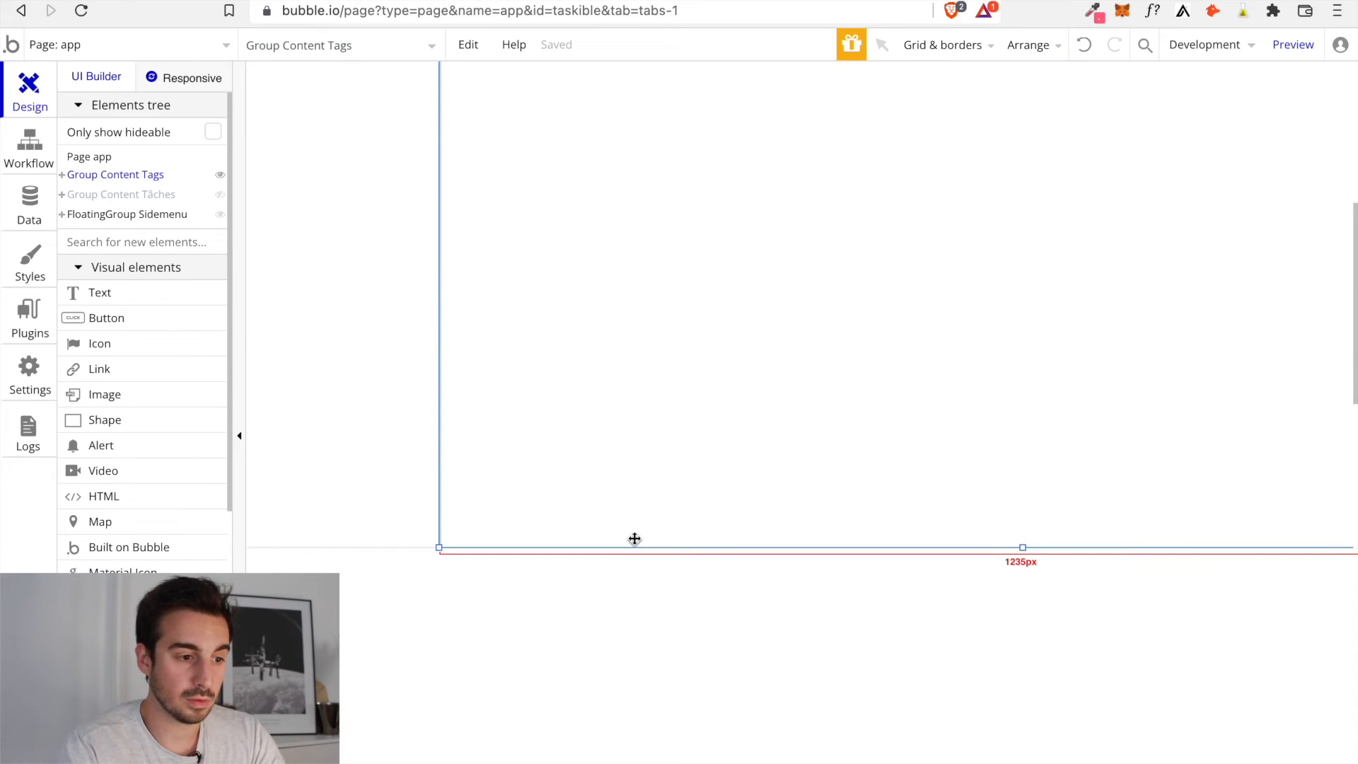
double_click(649, 603)
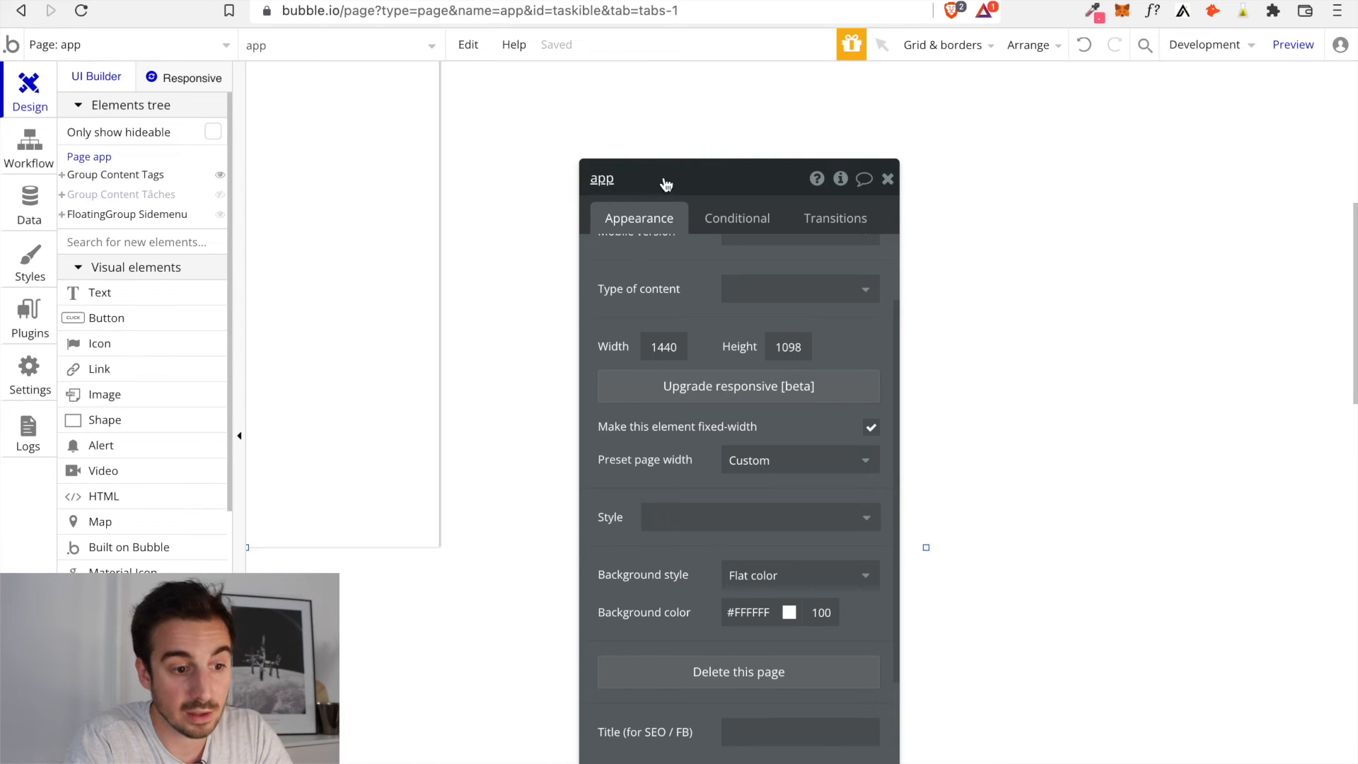
left_click(841, 179)
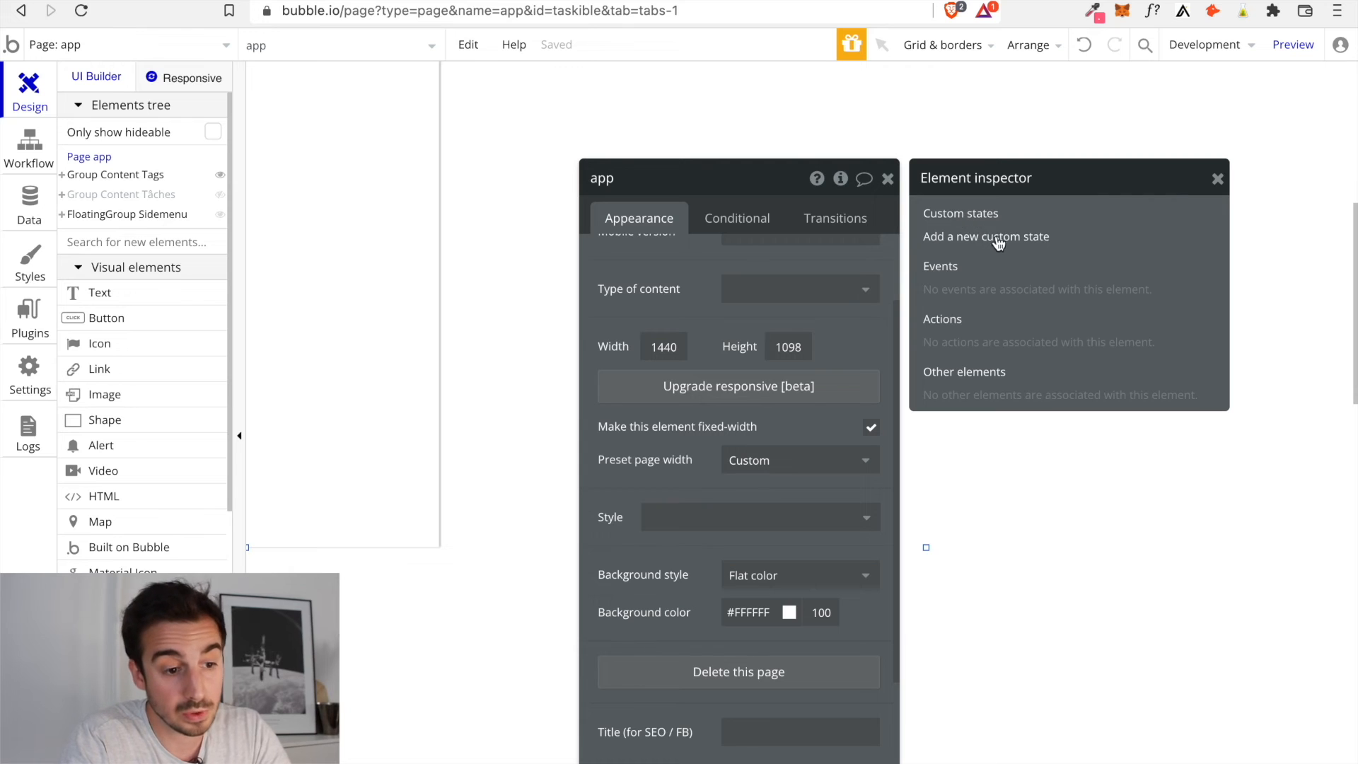
left_click(974, 242)
type("Onglet")
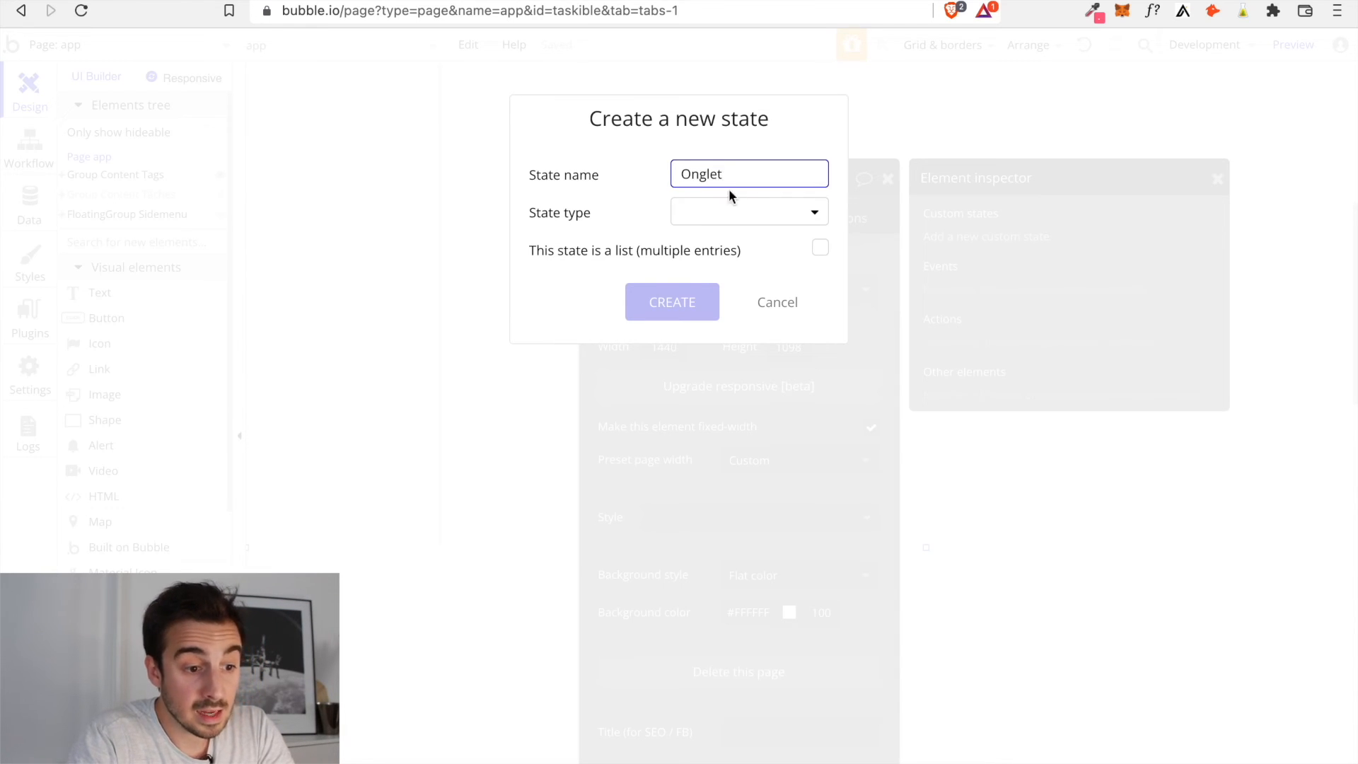
left_click(757, 212)
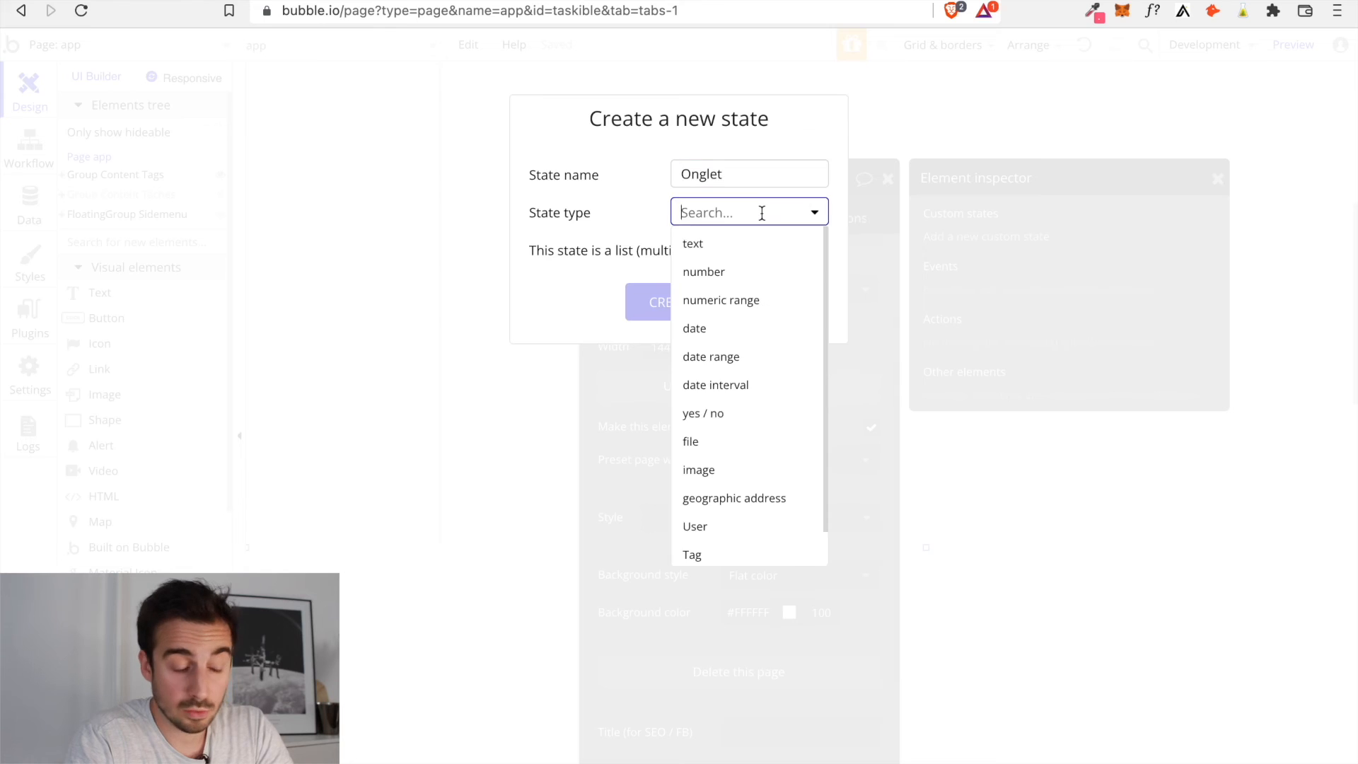
left_click(723, 248)
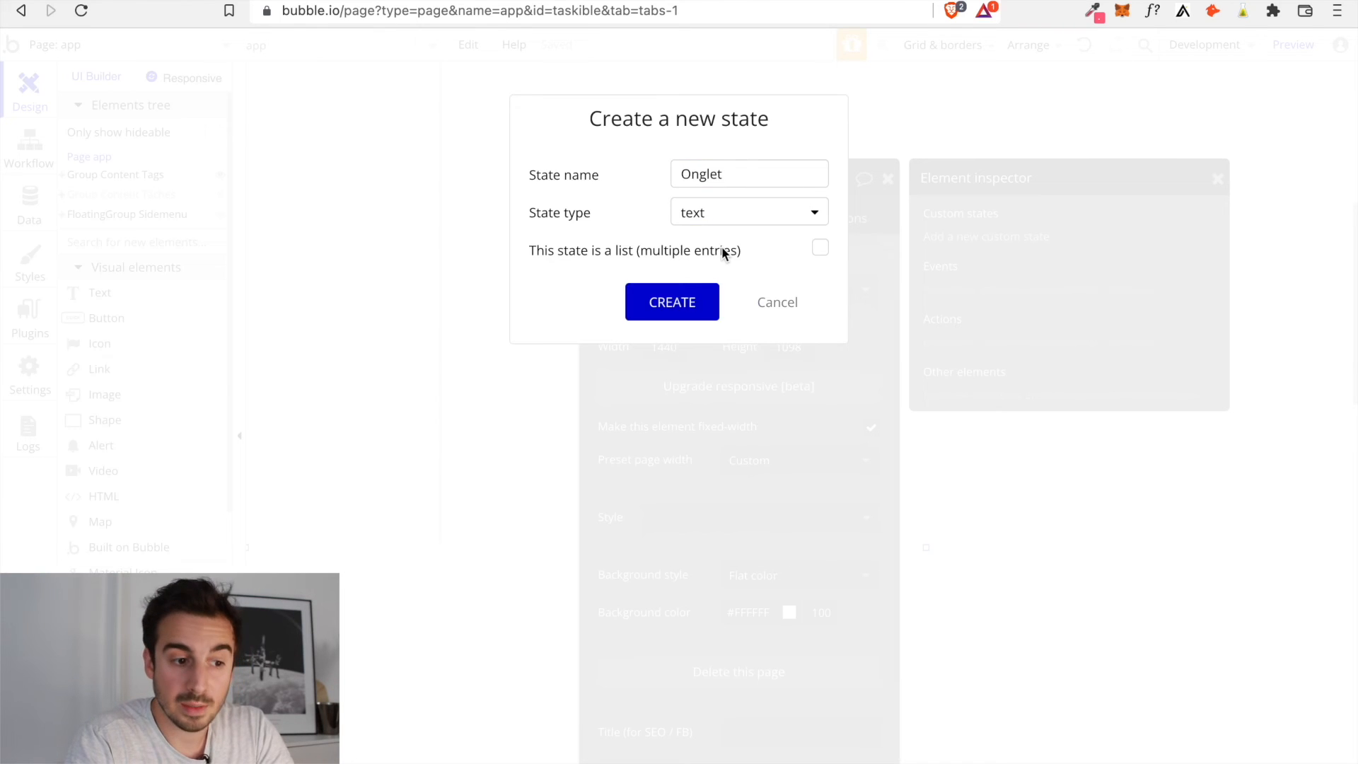
left_click(691, 309)
Set the default value of the page's Onglet state to "tâches" and close the inspector and page properties
scroll(691, 309, "up", 3)
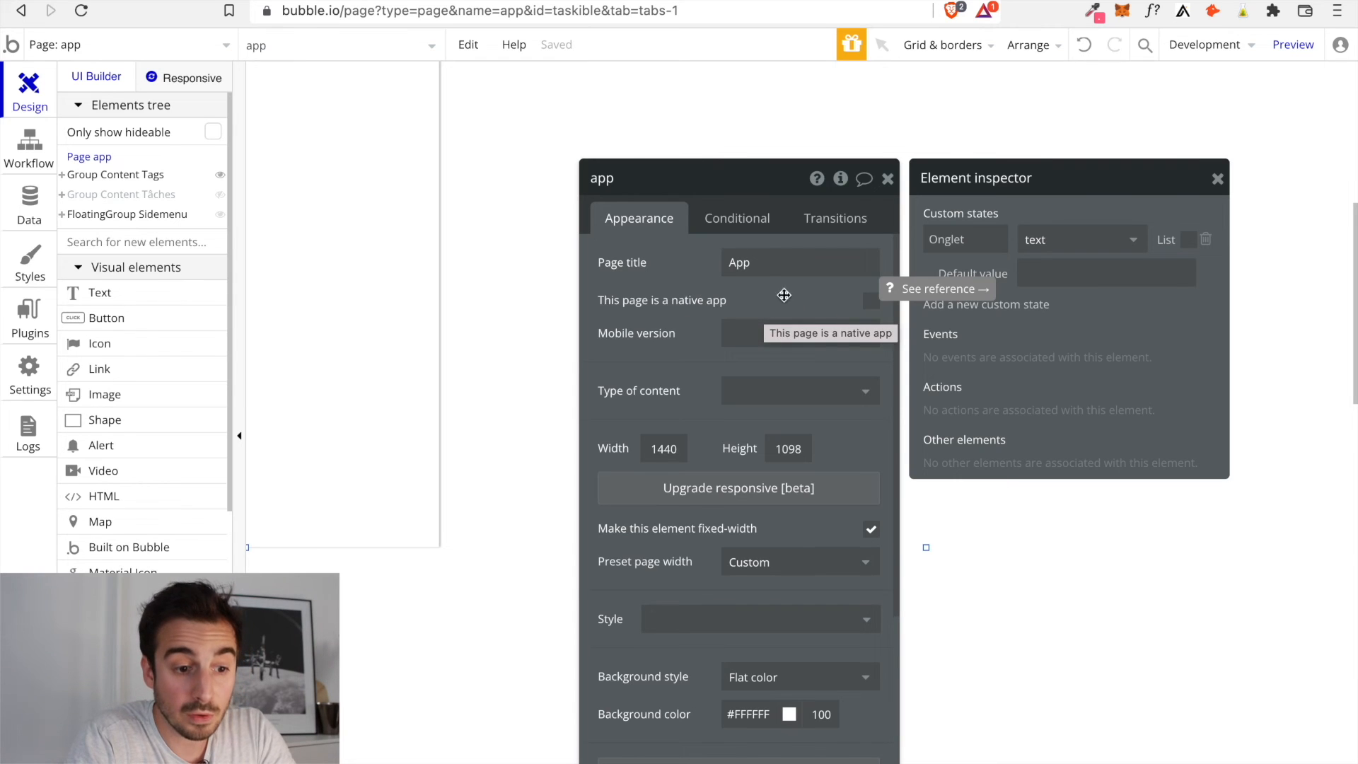
left_click(1074, 276)
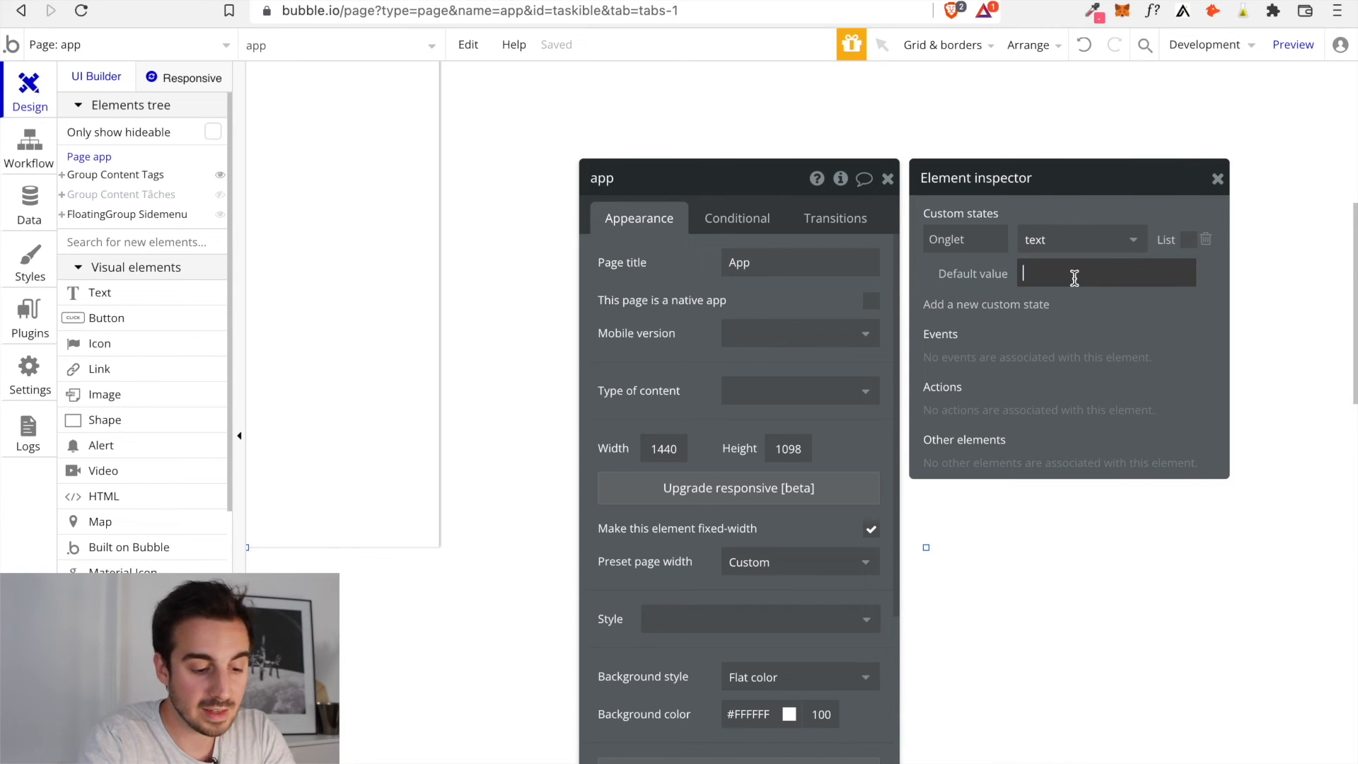
type("tâches")
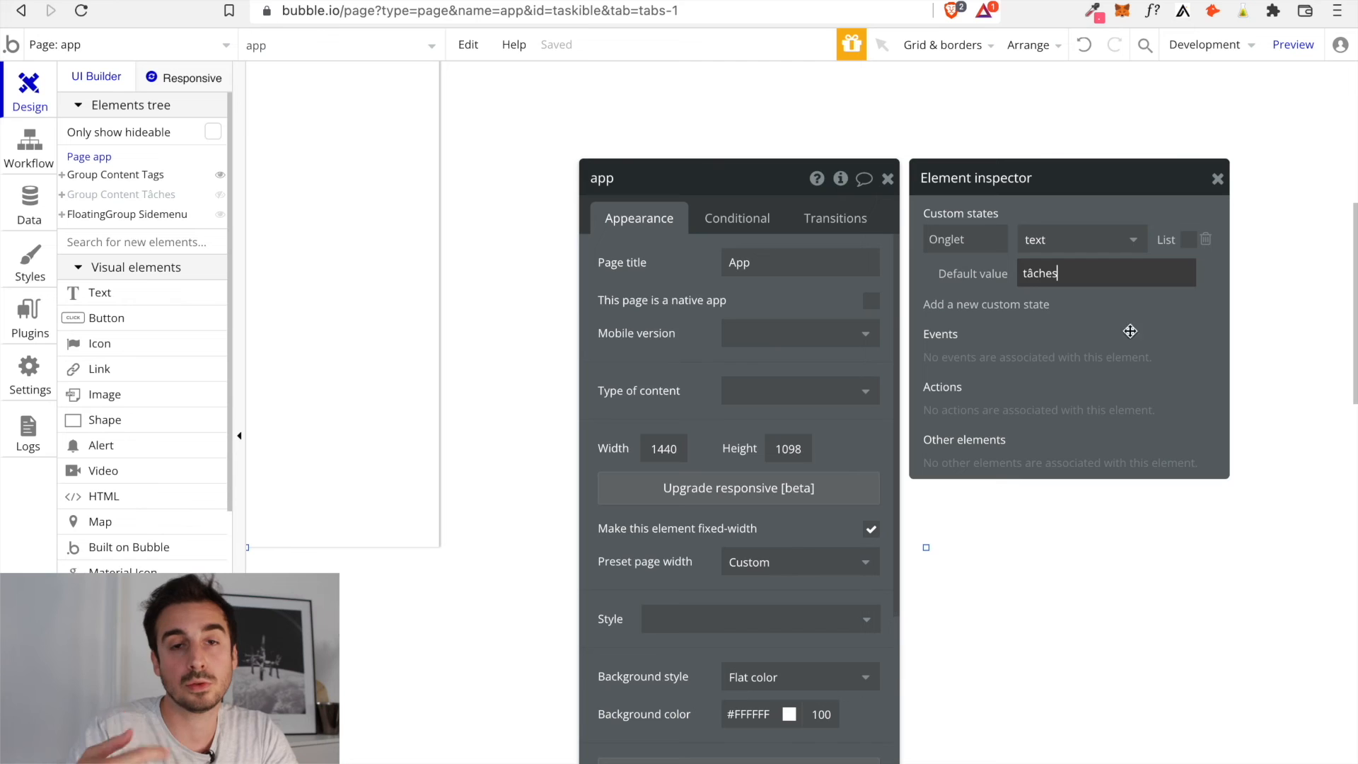
left_click(1140, 338)
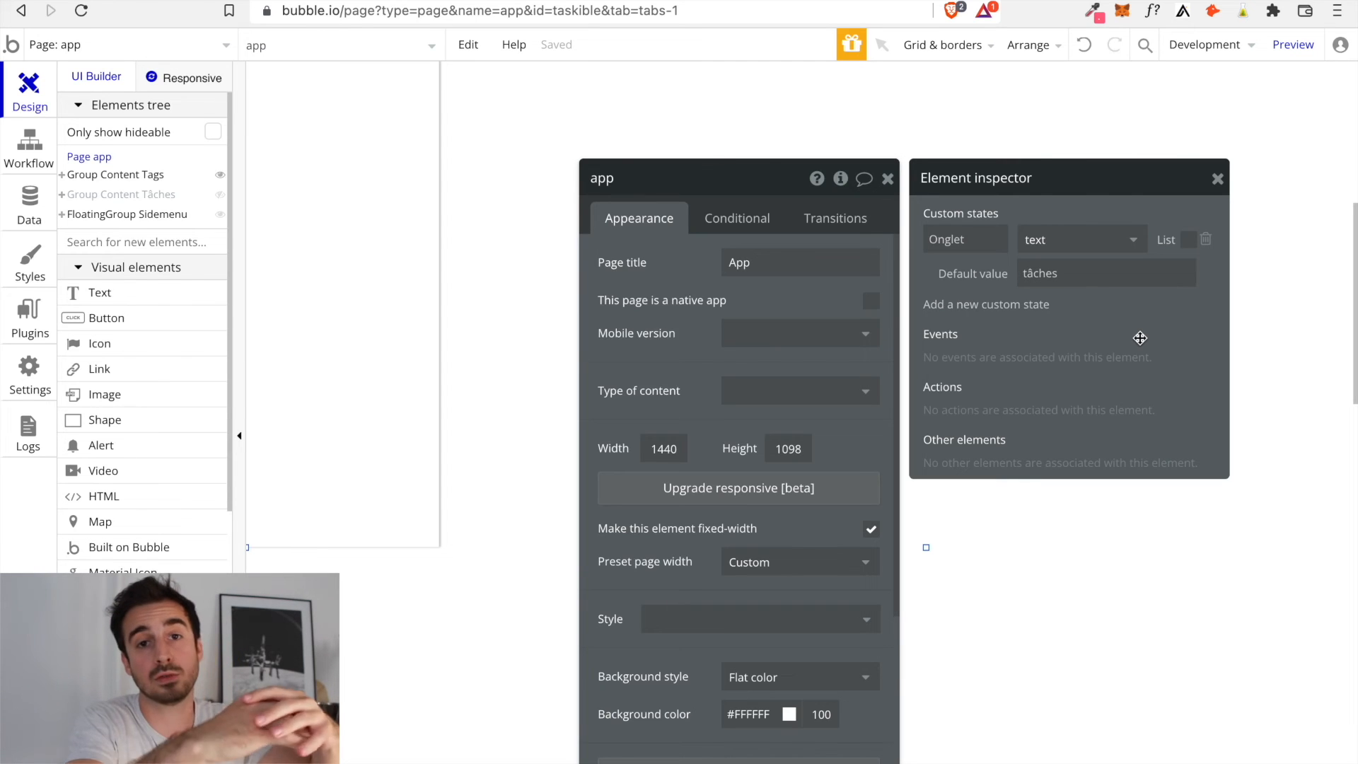
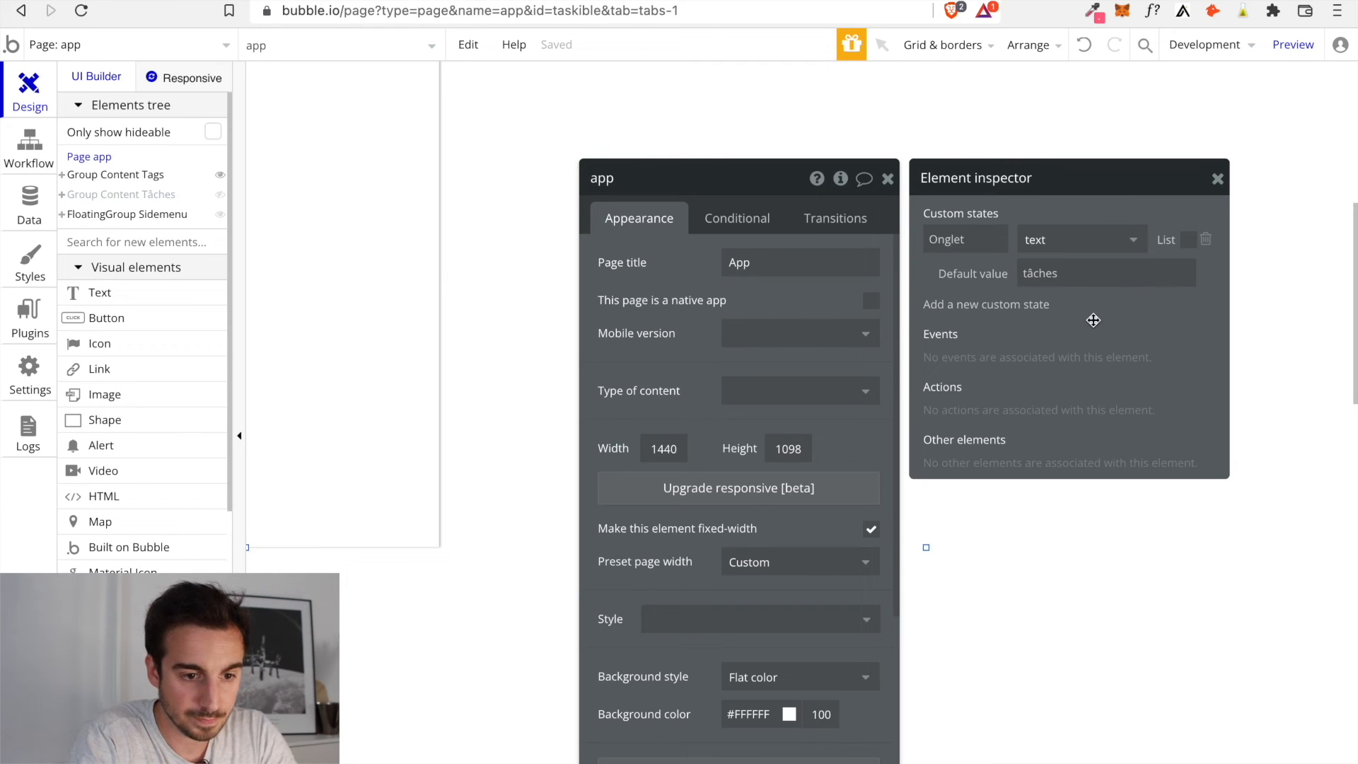
left_click(1216, 179)
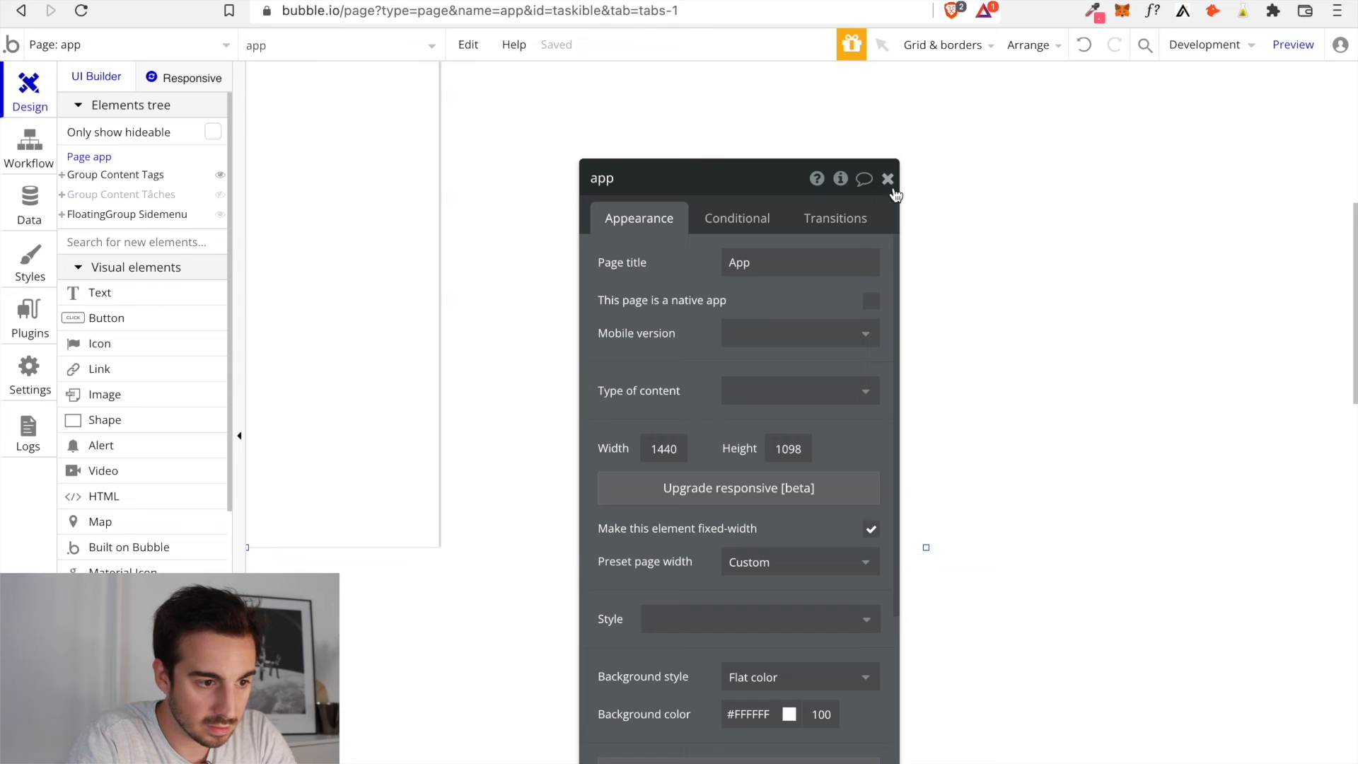
left_click(887, 179)
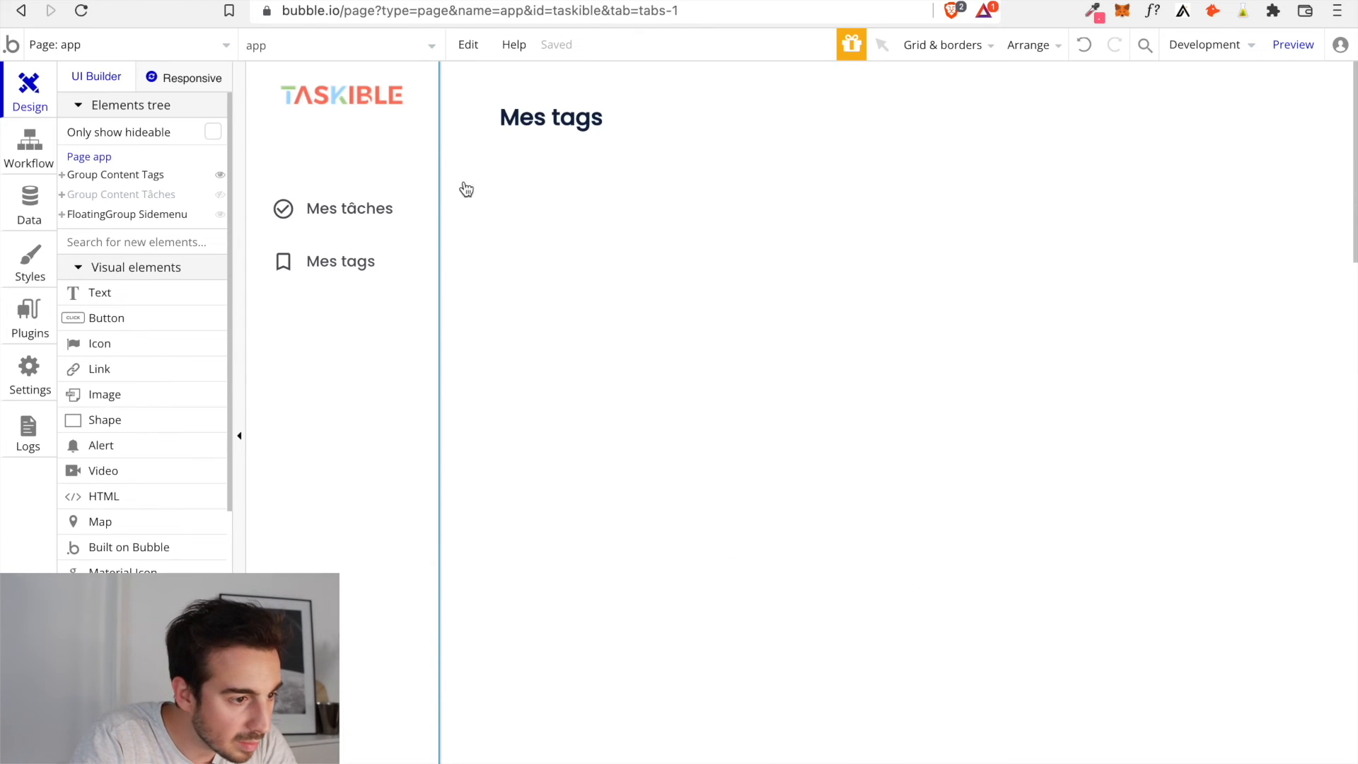
Hide Group Content Tags in the editor, show Group Content Tâches instead and open its properties
left_click(220, 174)
left_click(220, 195)
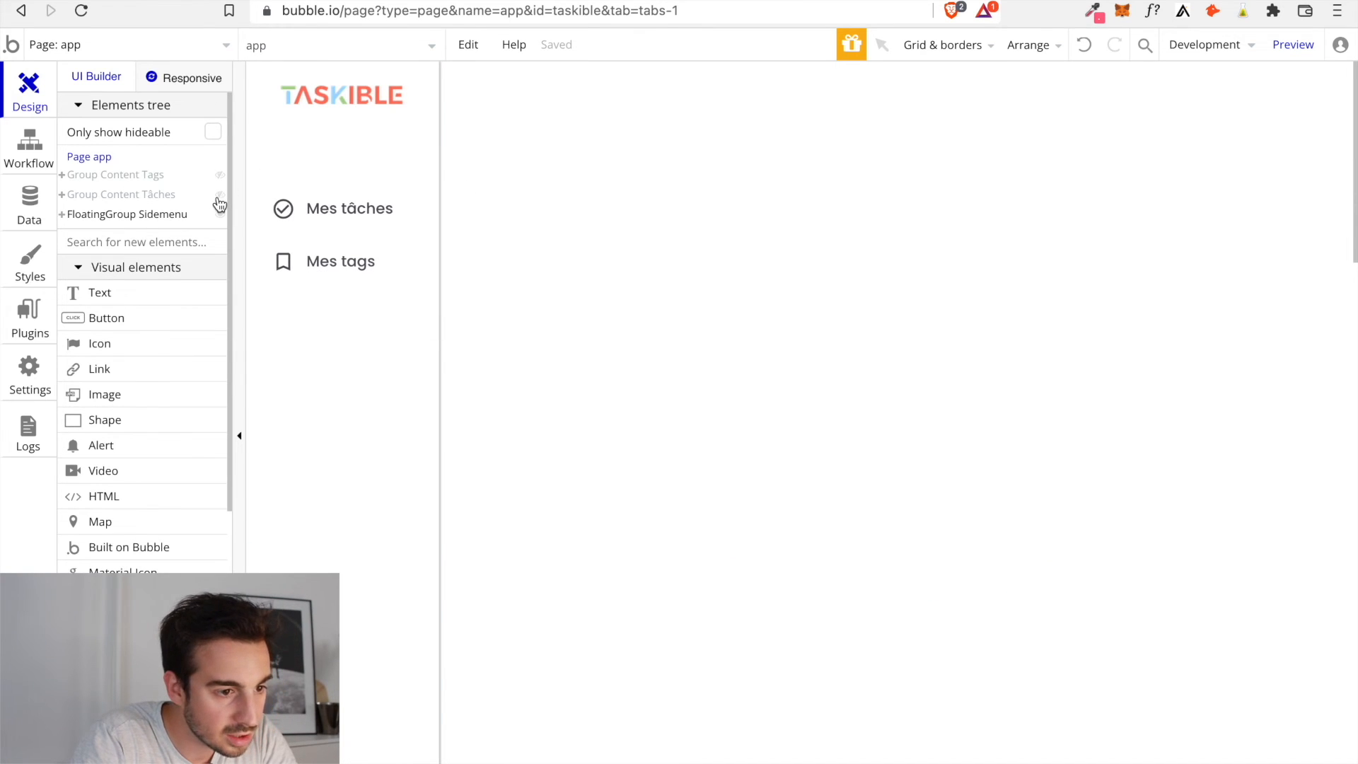
double_click(465, 191)
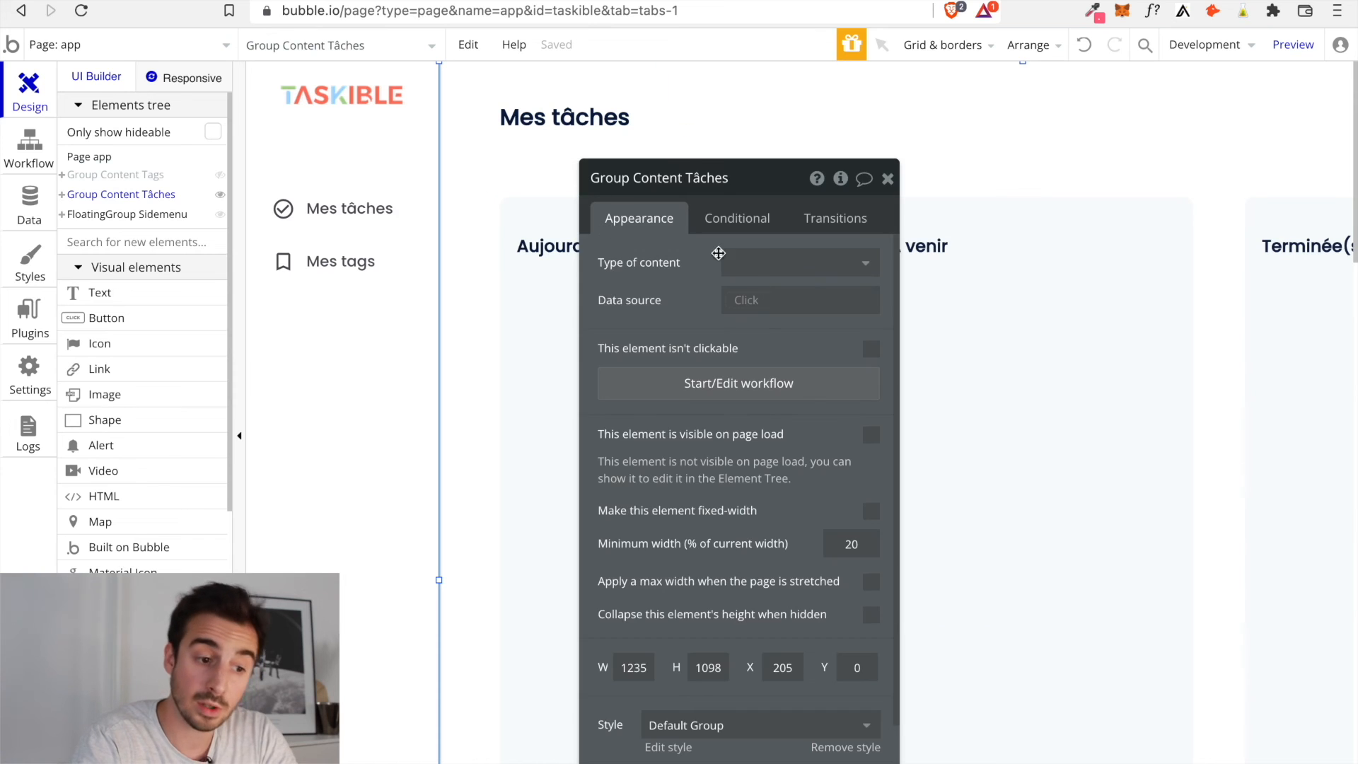
Define a condition on Group Content Tâches for when app's Onglet is tâches
left_click(747, 220)
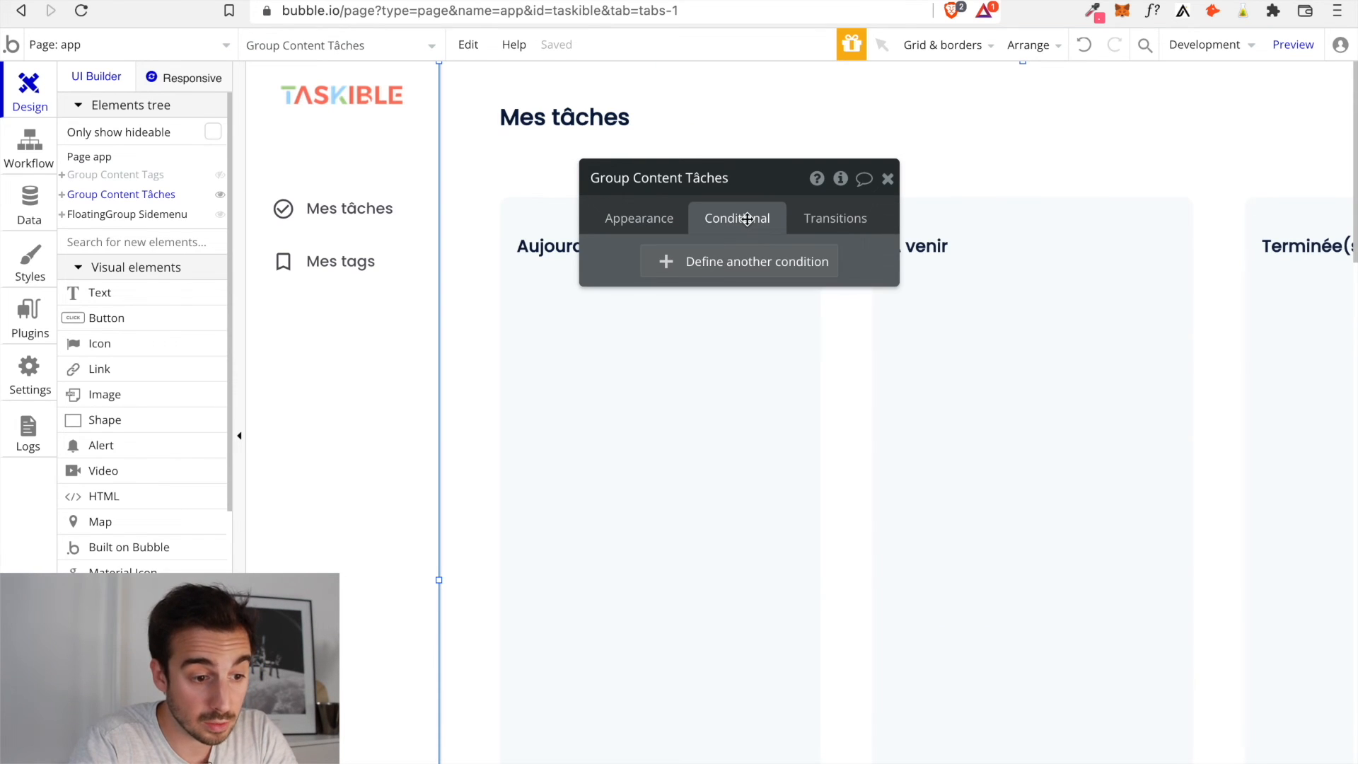
left_click(678, 271)
left_click(659, 273)
scroll(727, 464, "down", 5)
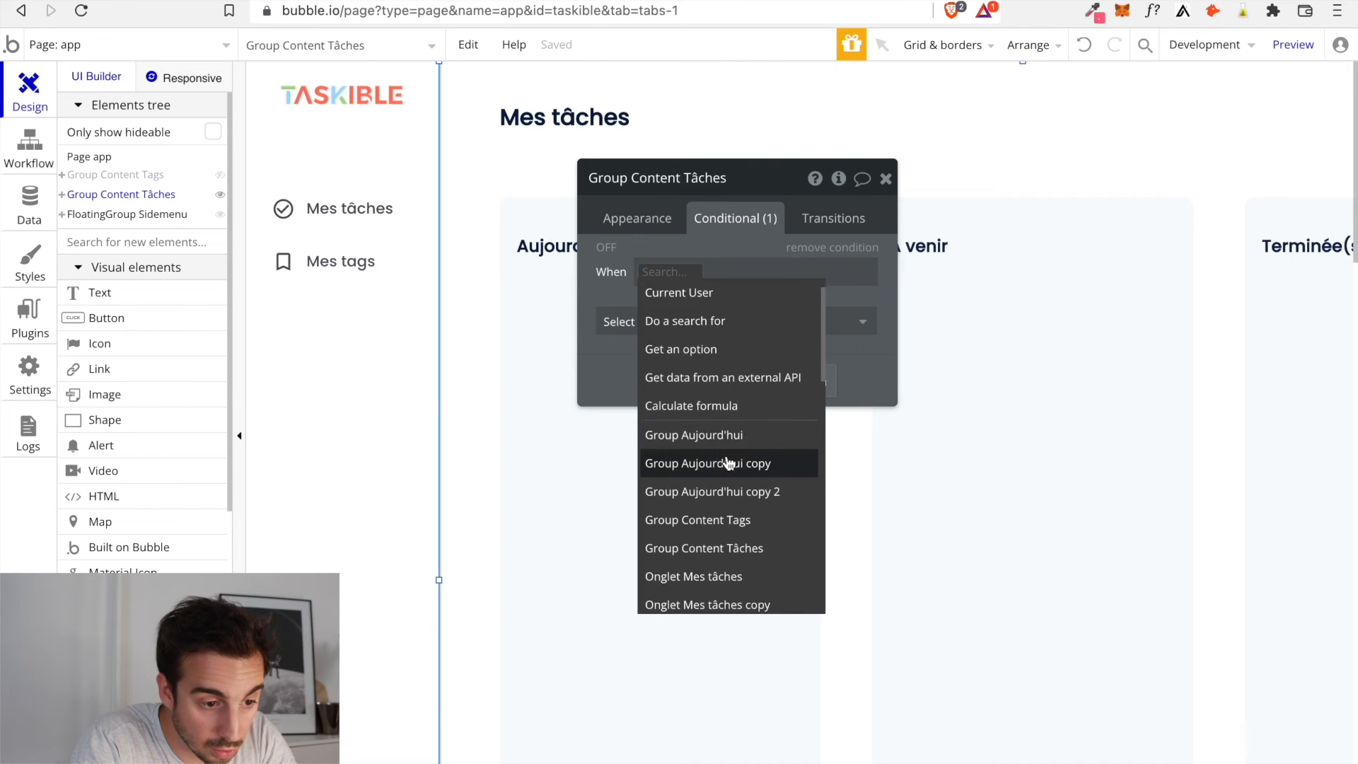
scroll(716, 408, "down", 3)
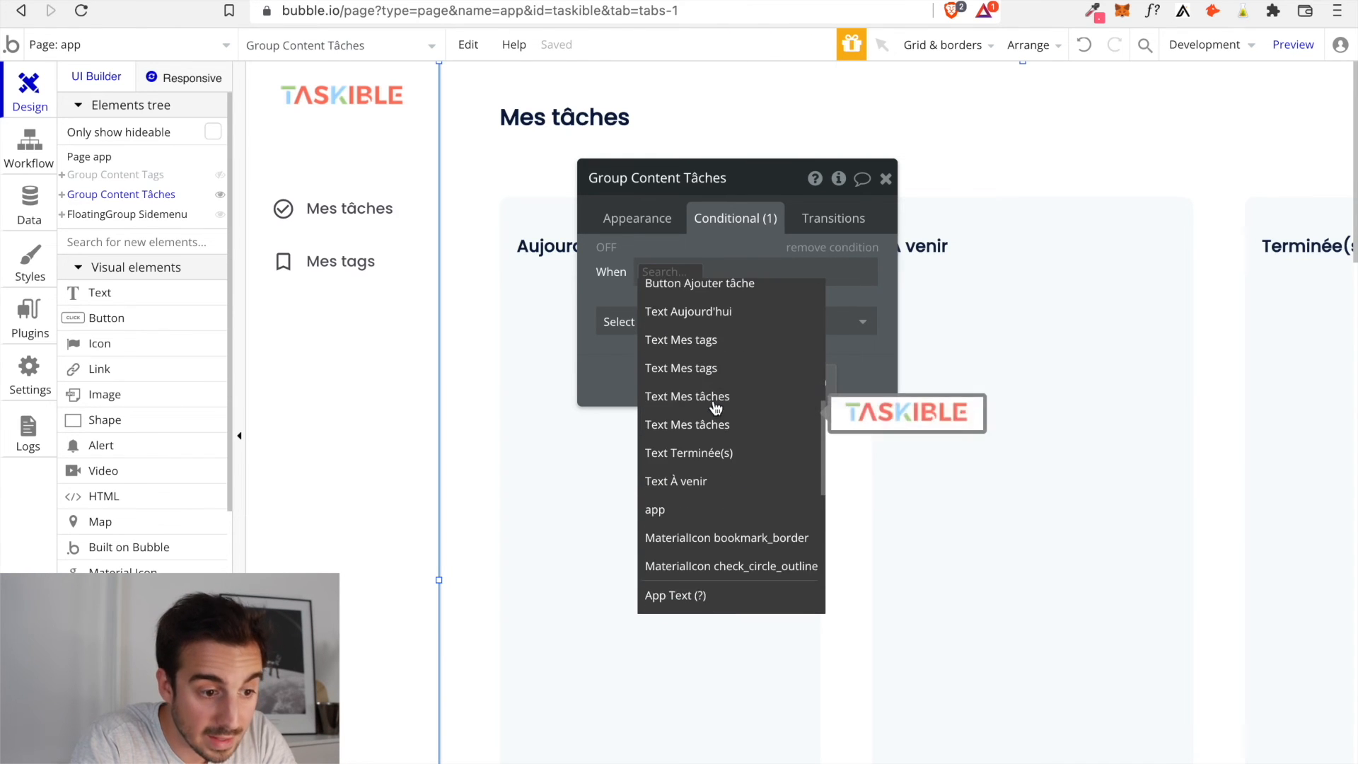
left_click(688, 476)
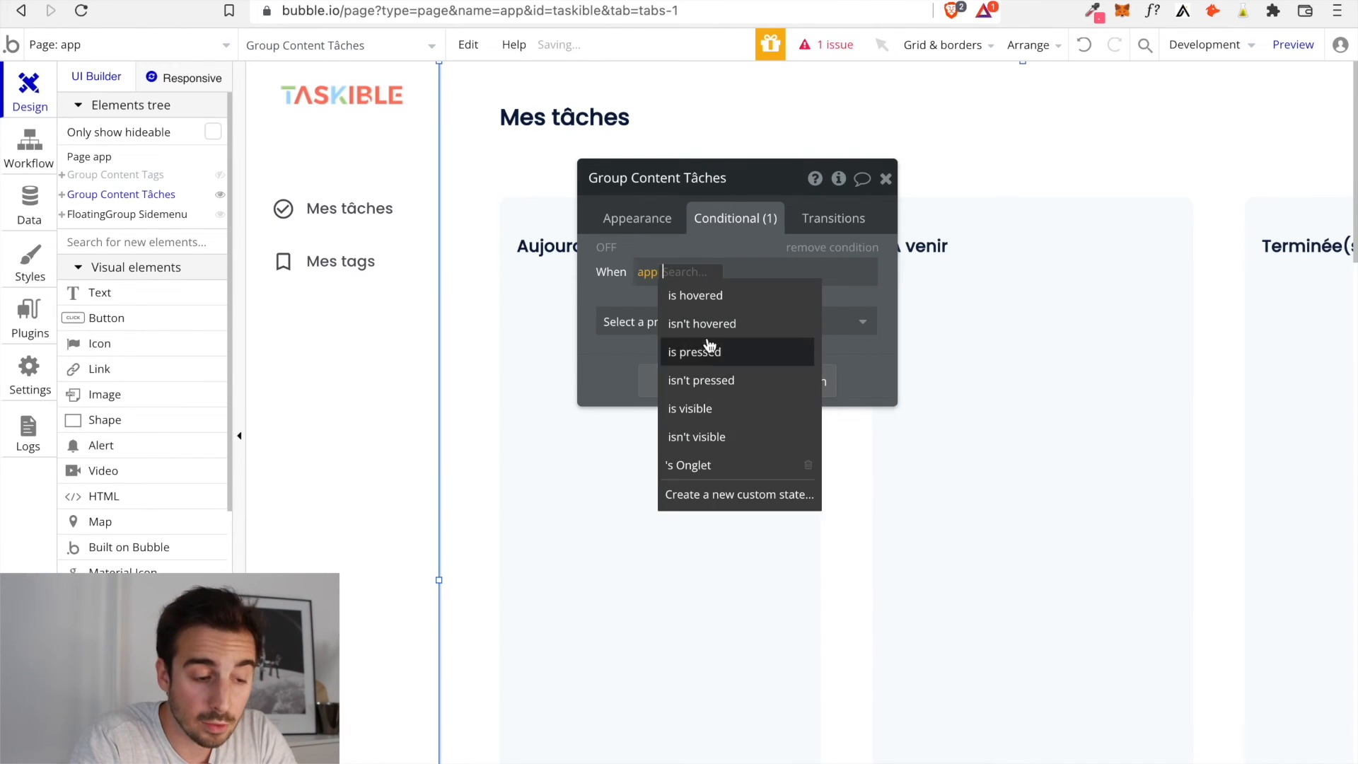
left_click(708, 469)
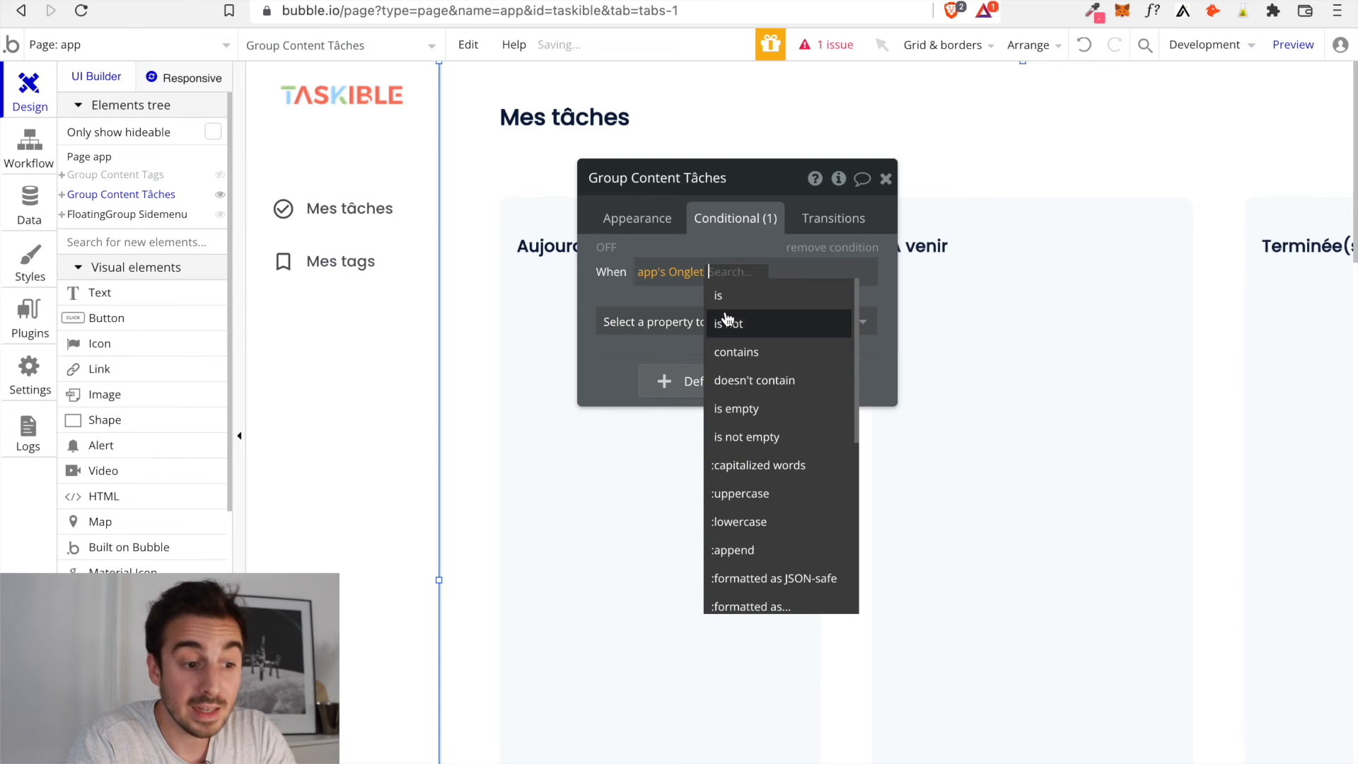
left_click(768, 306)
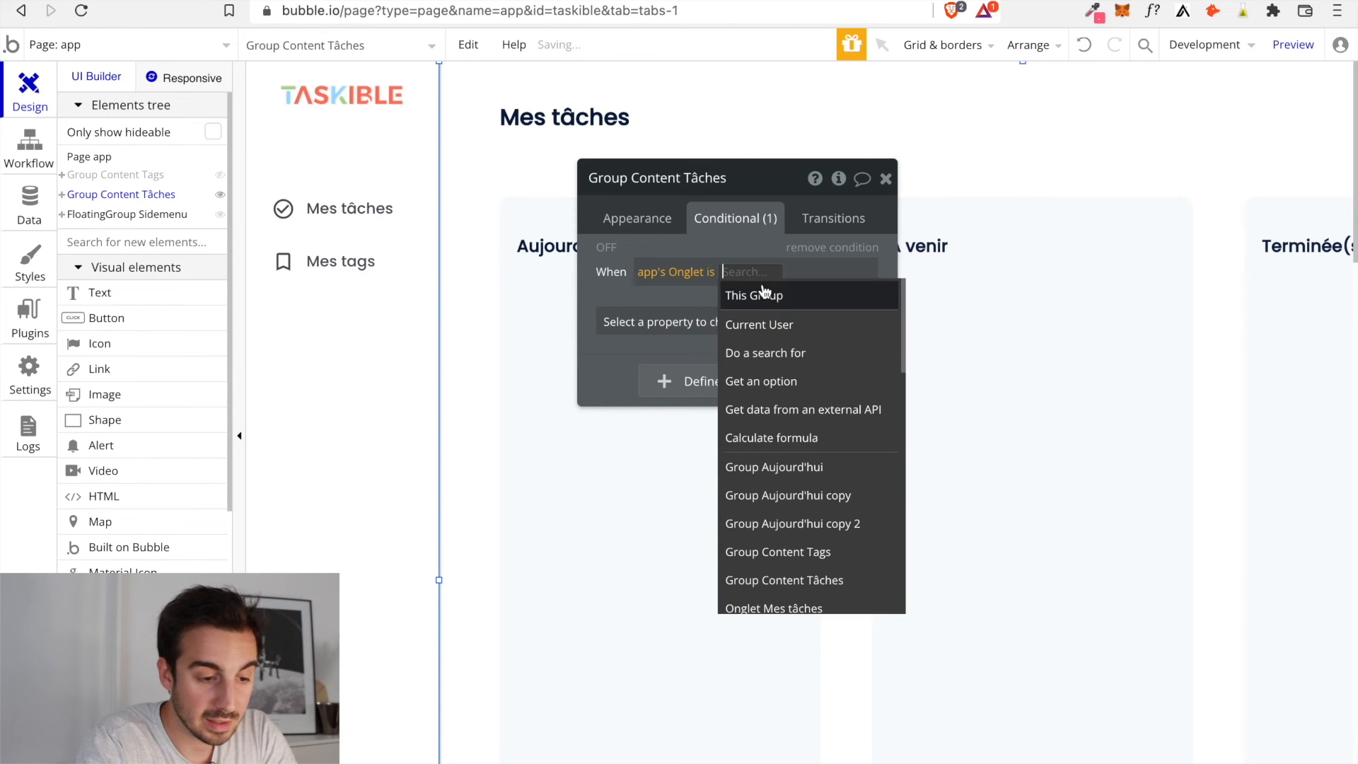
type("tâches")
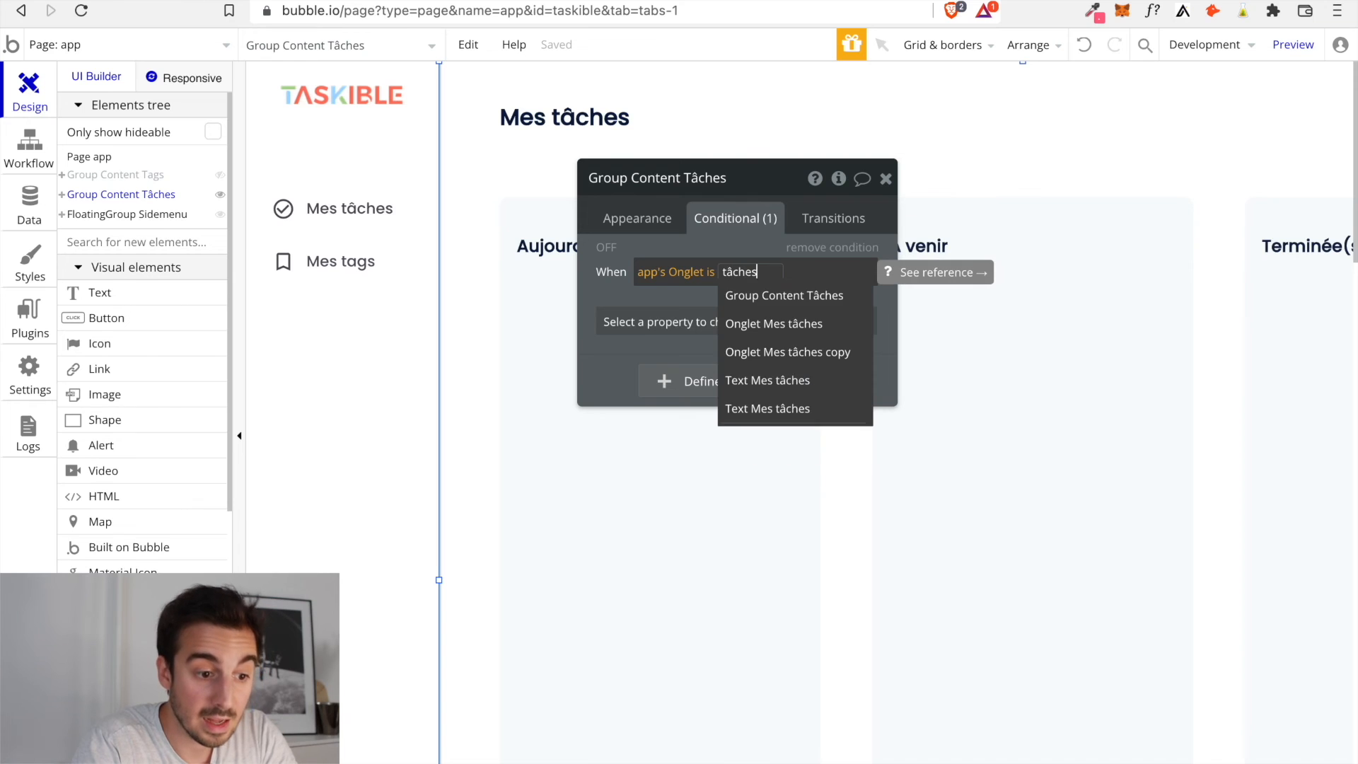
left_click(686, 298)
Make Group Content Tâches visible when its Onglet condition is true, and close its properties
left_click(691, 323)
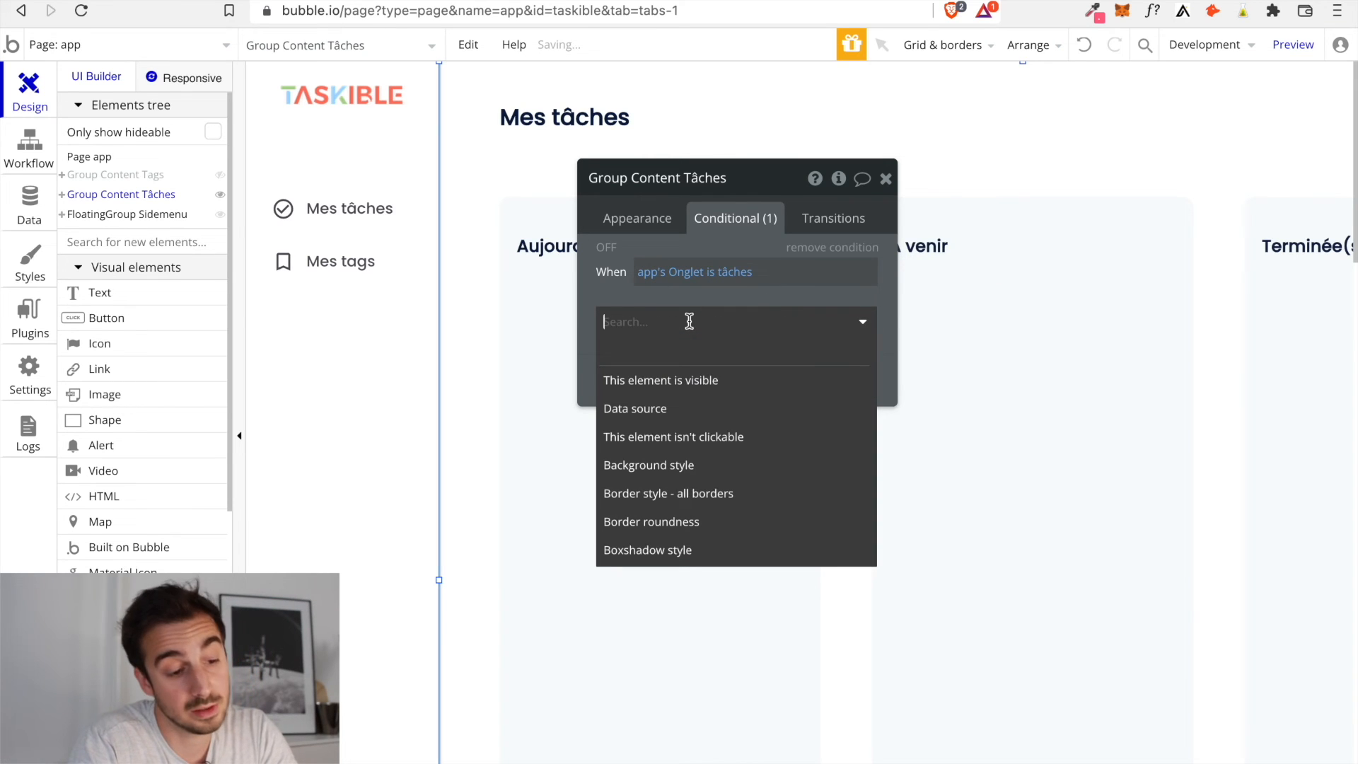
left_click(754, 305)
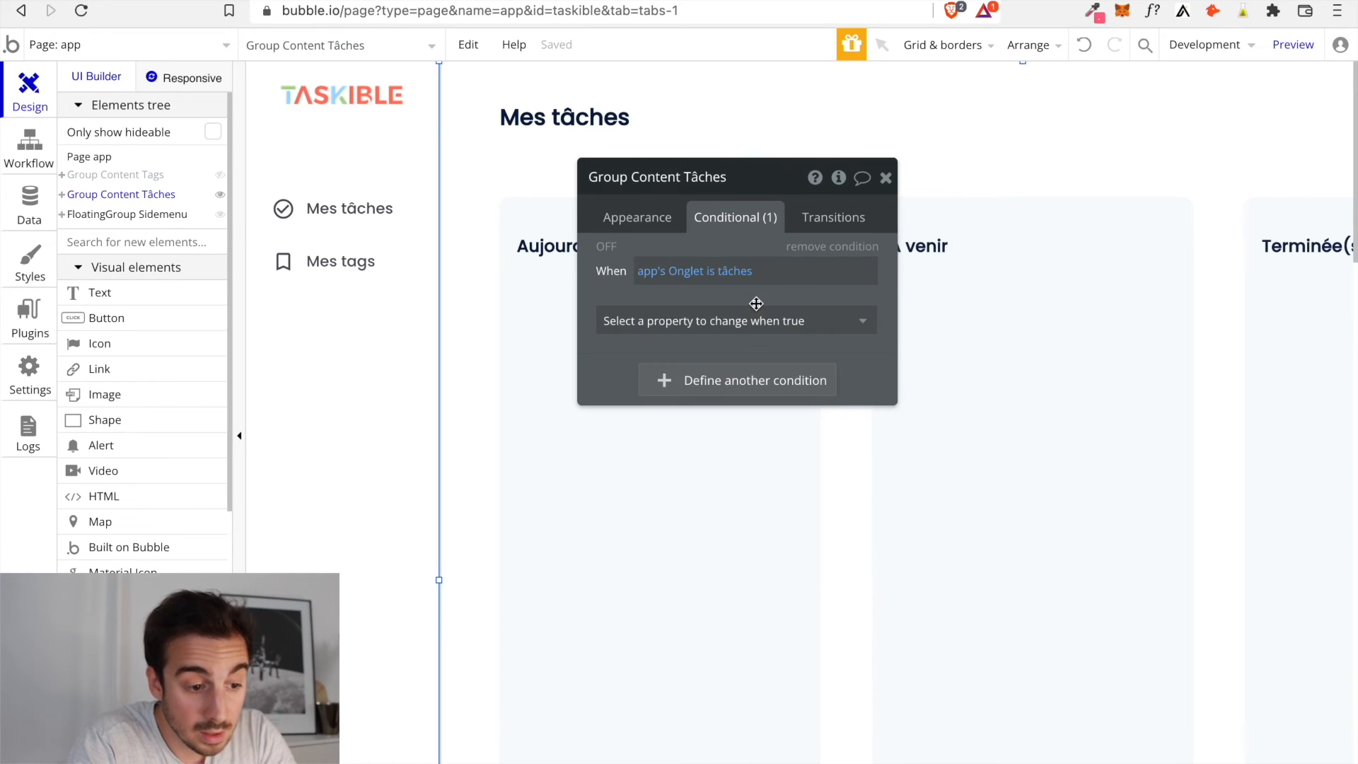
left_click(773, 333)
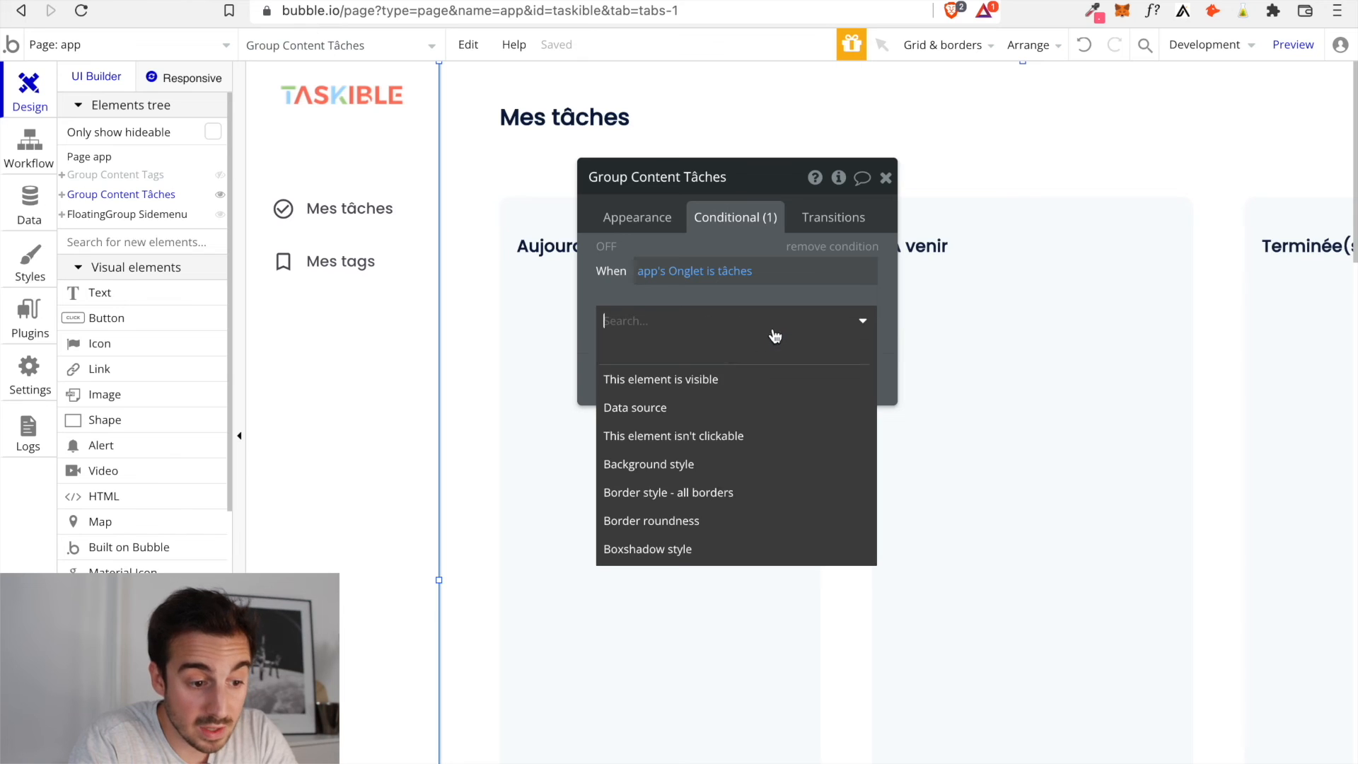
left_click(682, 379)
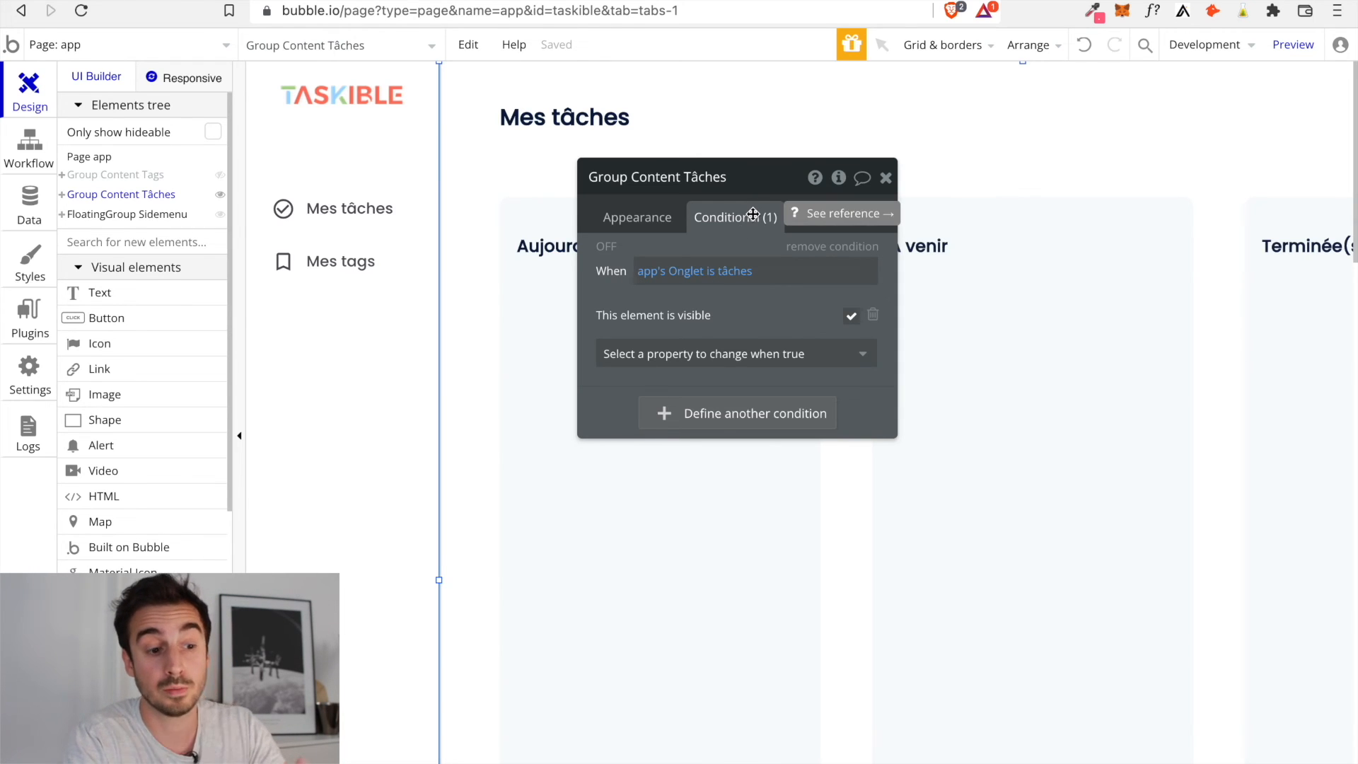
left_click(886, 177)
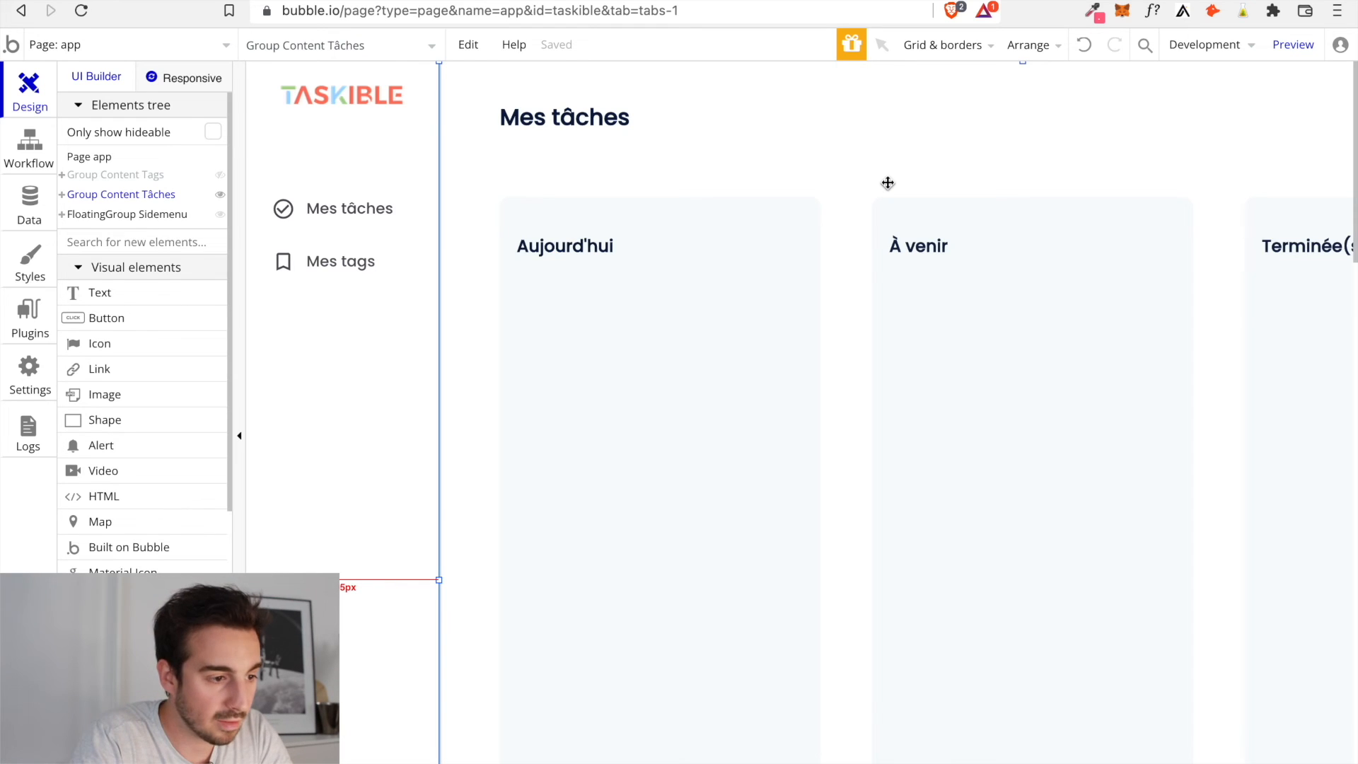
Show Group Content Tags in the editor in place of Group Content Tâches and open its properties
left_click(220, 175)
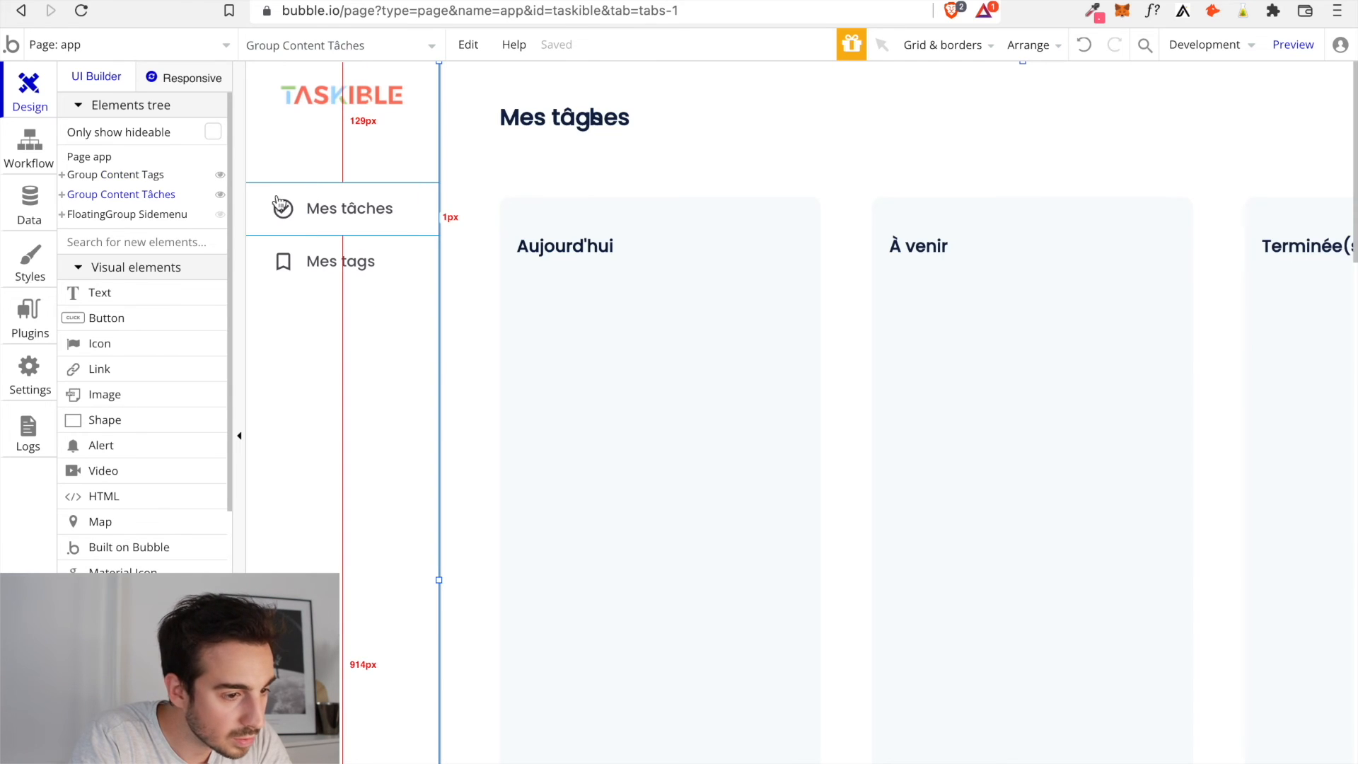
left_click(220, 194)
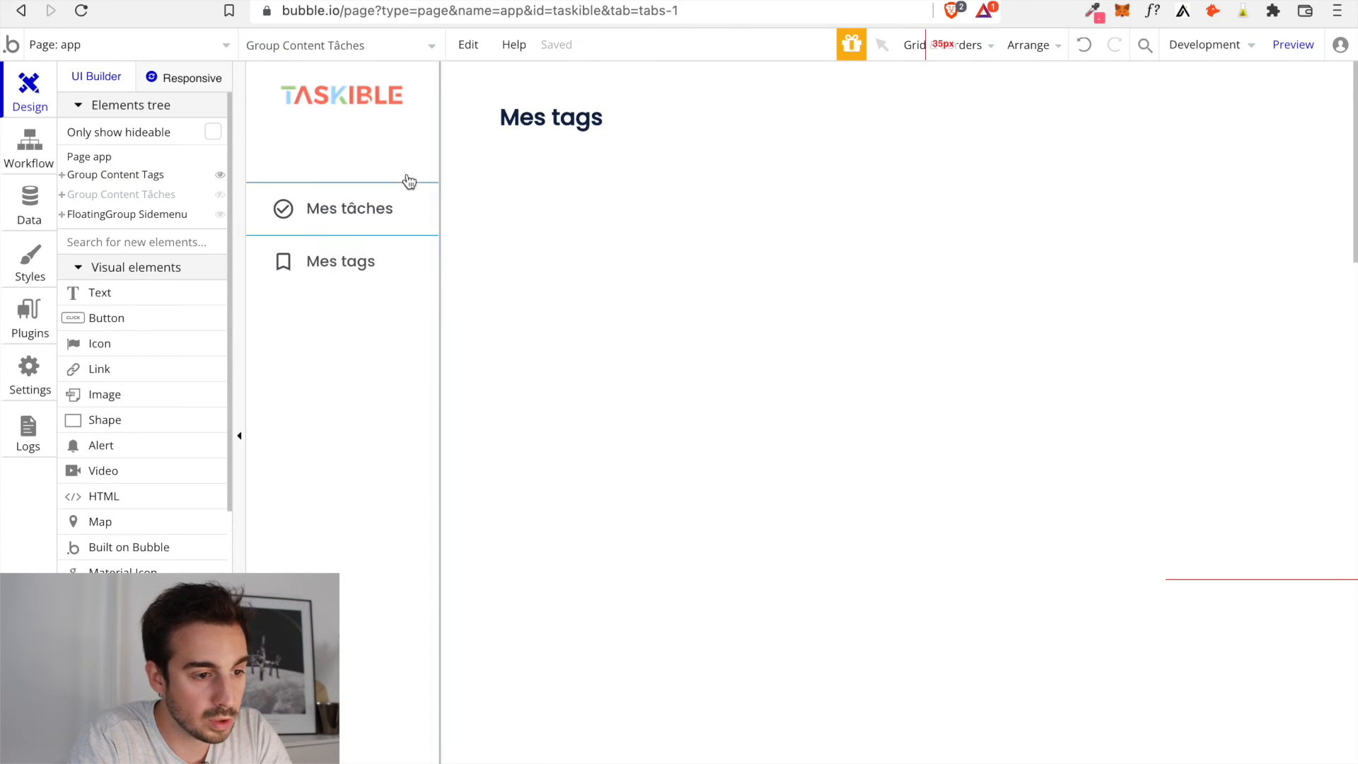
double_click(518, 194)
Add a condition to Group Content Tags, close its properties and hide the group in the editor
left_click(692, 265)
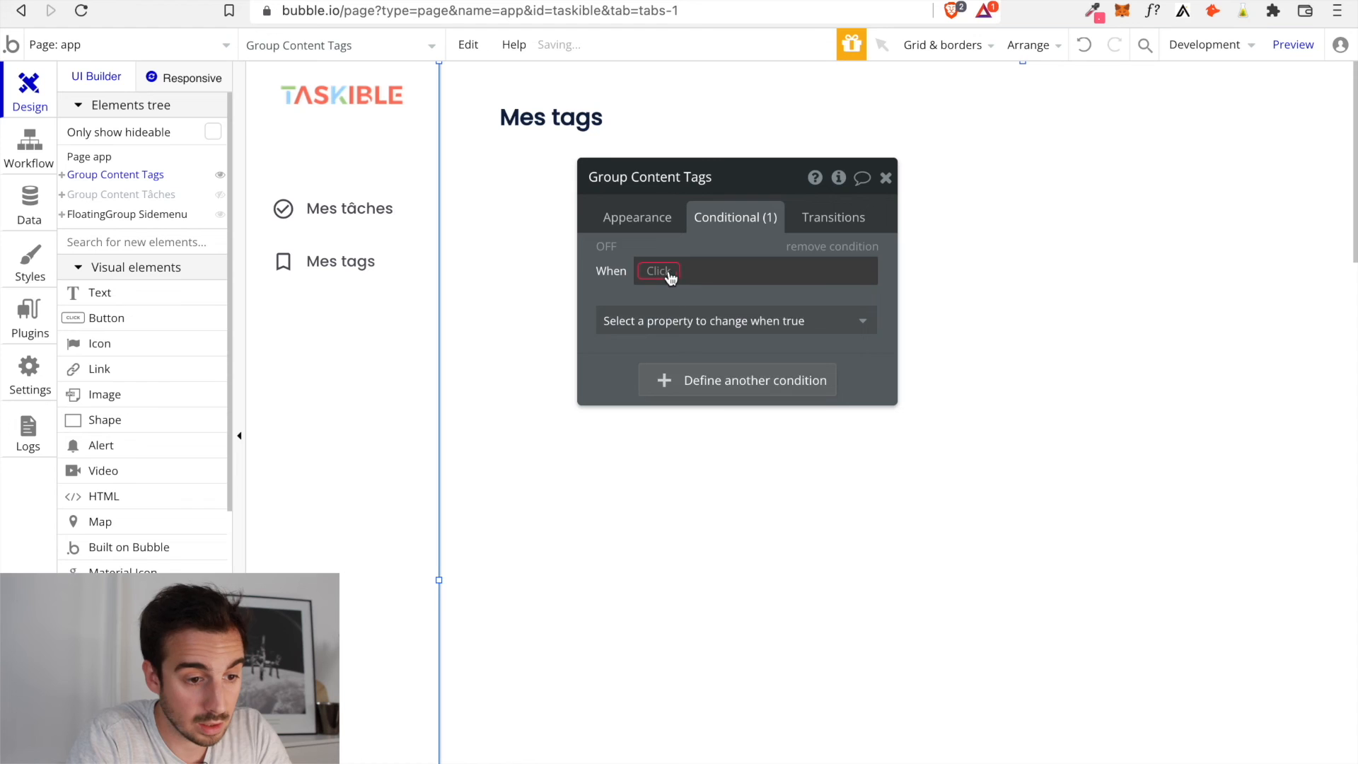
left_click(669, 273)
left_click(886, 177)
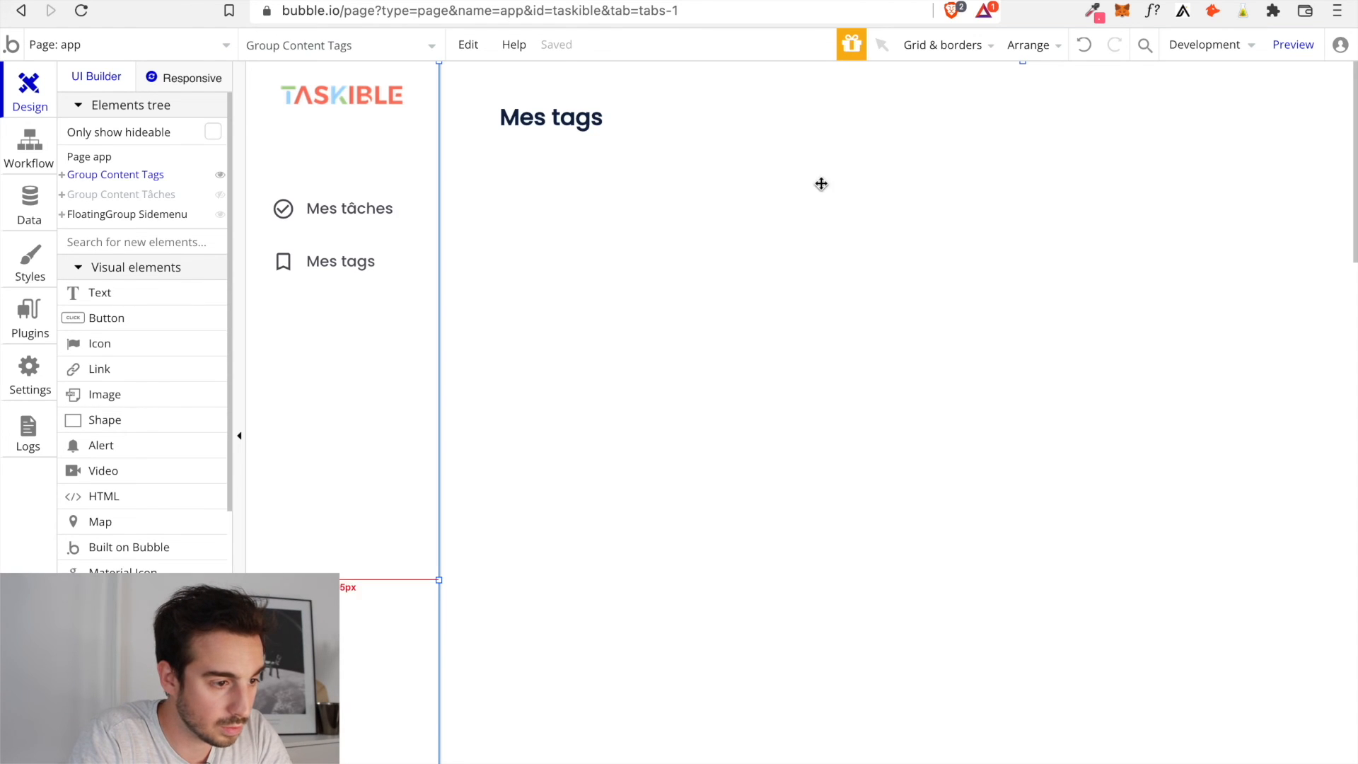
left_click(220, 174)
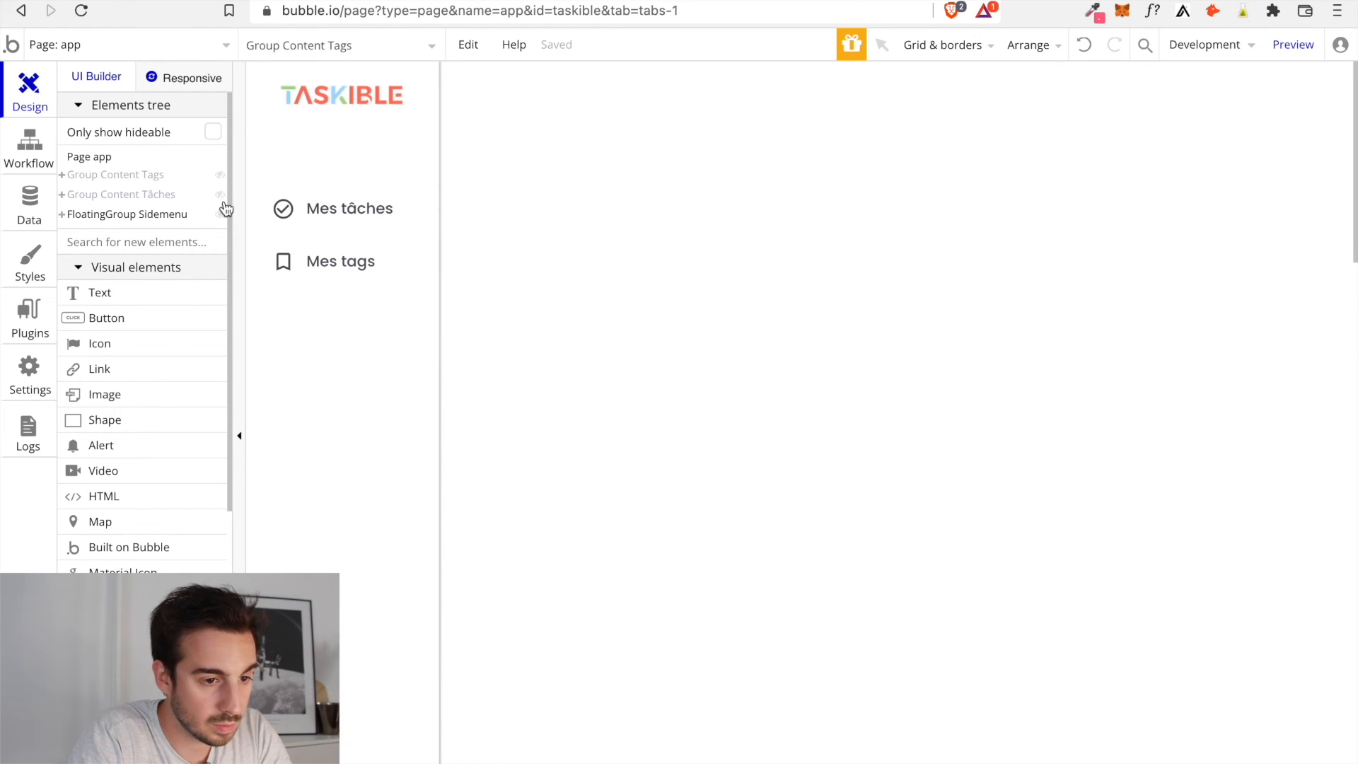
Show Group Content Tâches in the editor, copy its "app's Onglet is tâches" condition expression and close its properties
left_click(220, 195)
double_click(848, 128)
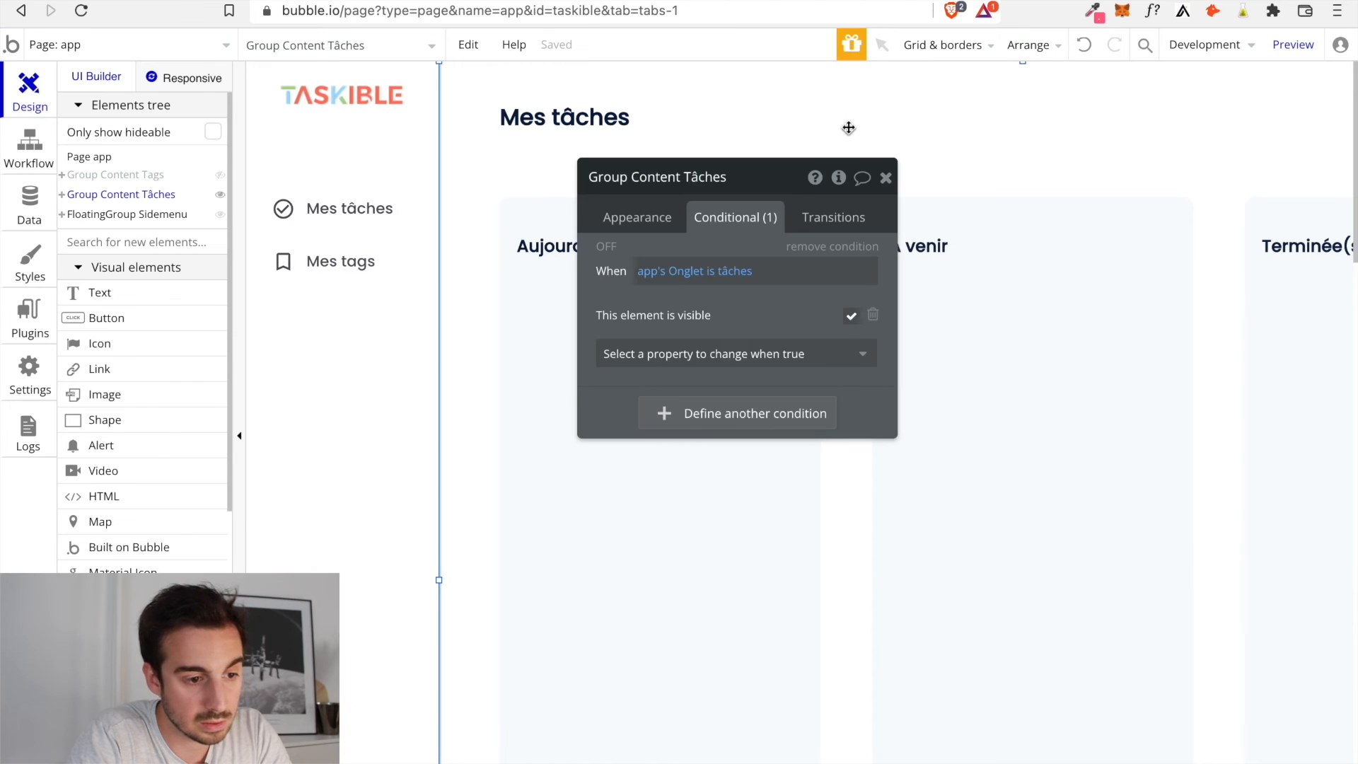
right_click(686, 277)
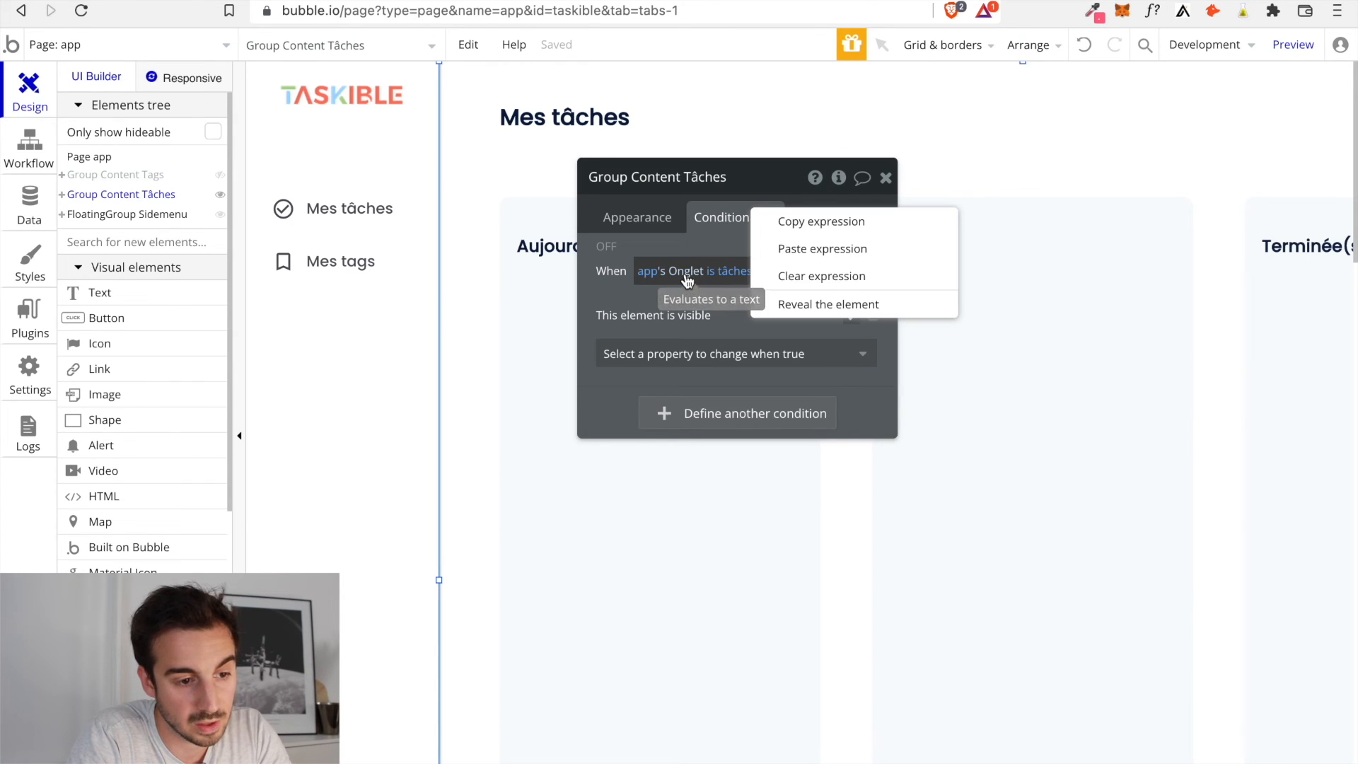
left_click(801, 225)
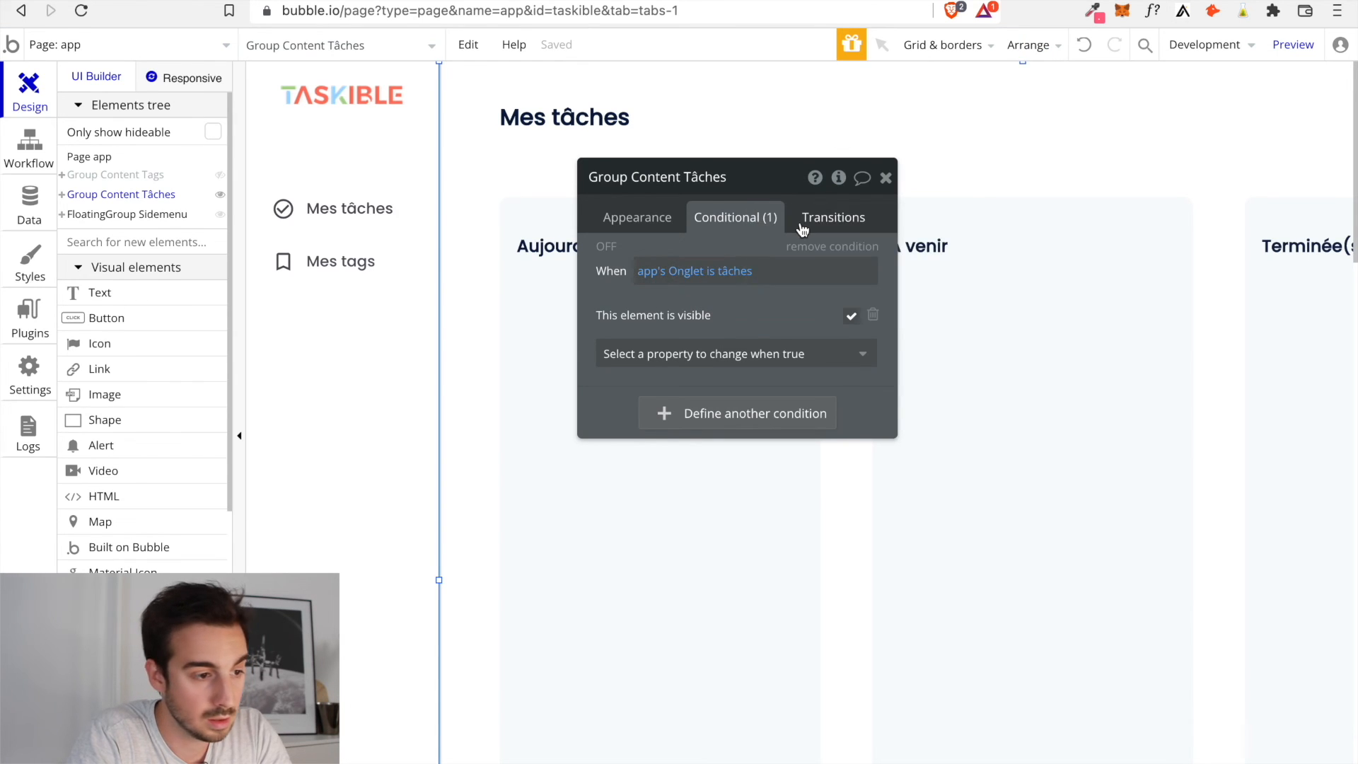
left_click(886, 178)
Show Group Content Tags in place of Group Content Tâches and paste the copied expression into its empty condition
left_click(220, 194)
left_click(220, 175)
double_click(562, 179)
right_click(671, 282)
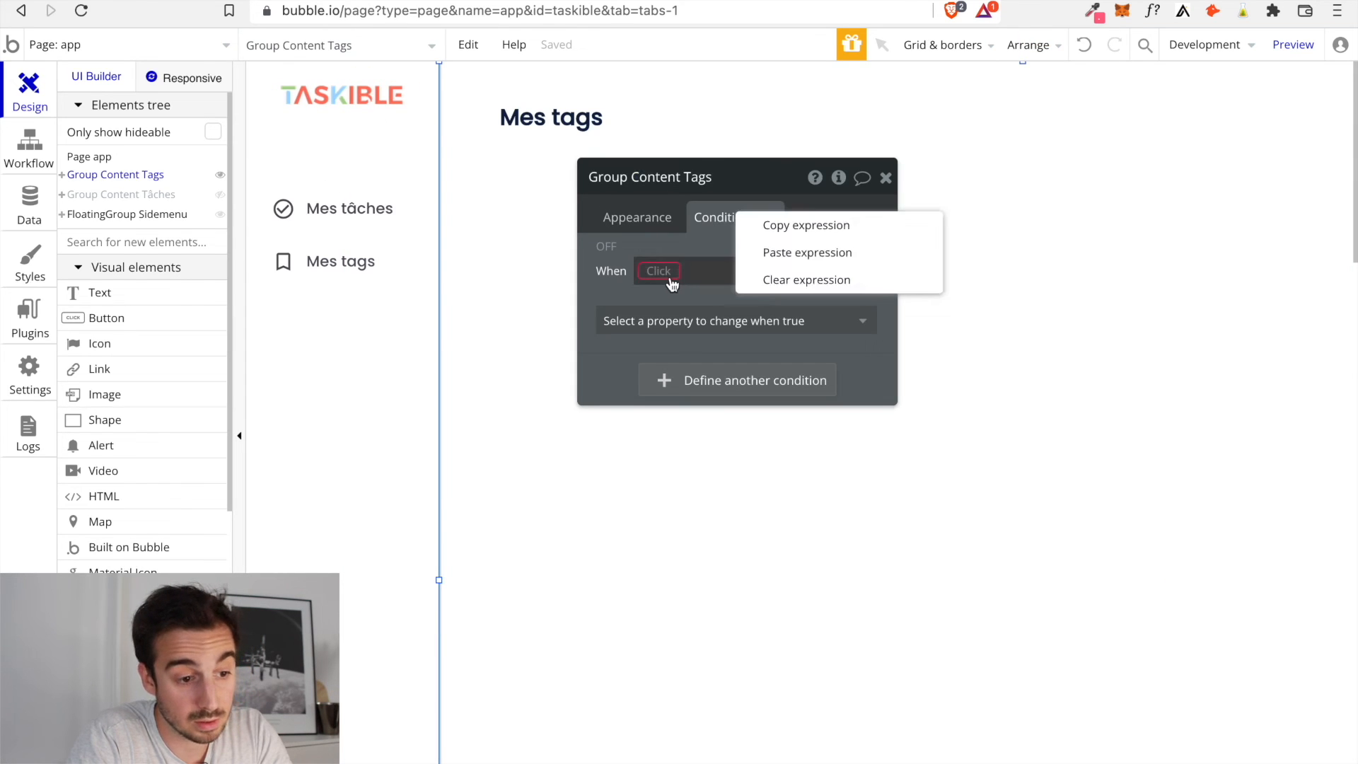
left_click(778, 255)
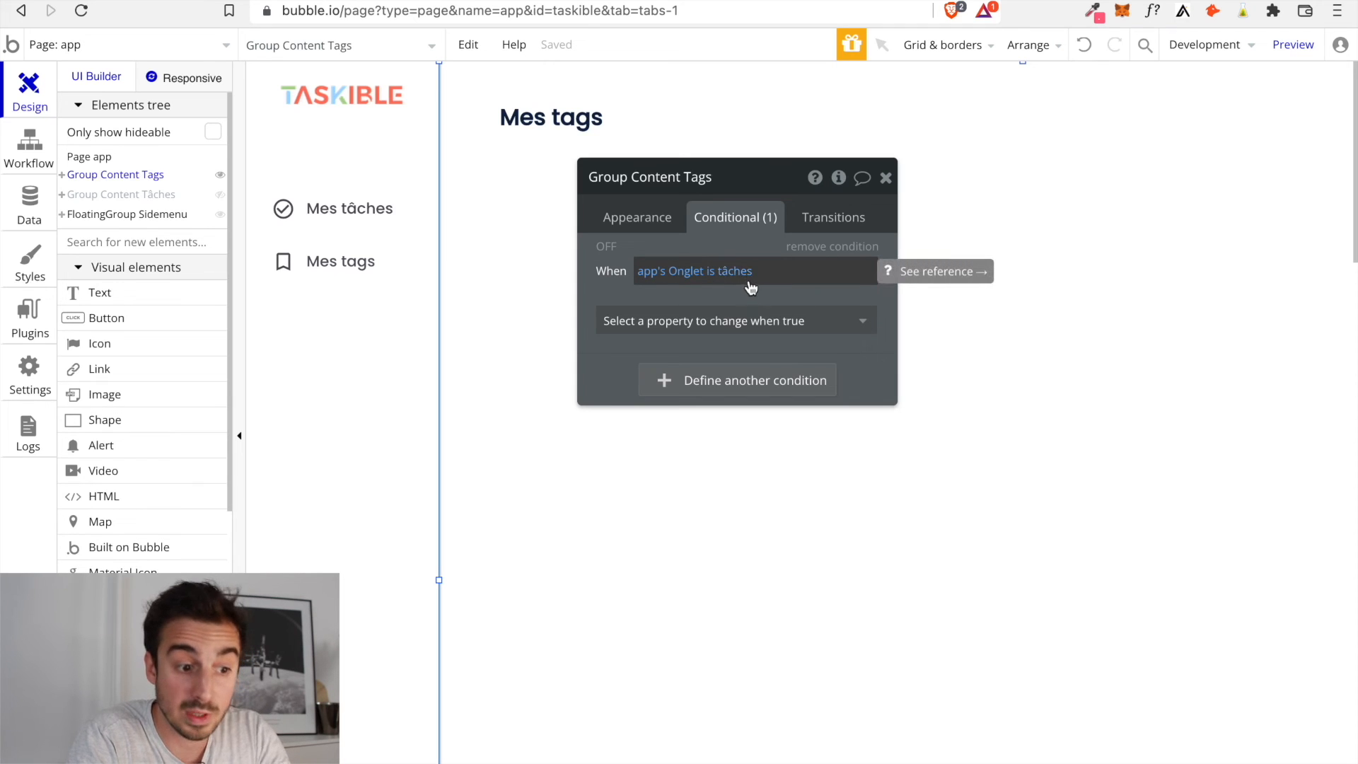
Change the compared value in Group Content Tags' condition so it reads app's Onglet is tags
left_click(737, 278)
key("BackSpace")
key("BackSpace")
key("BackSpace")
key("BackSpace")
key("BackSpace")
key("BackSpace")
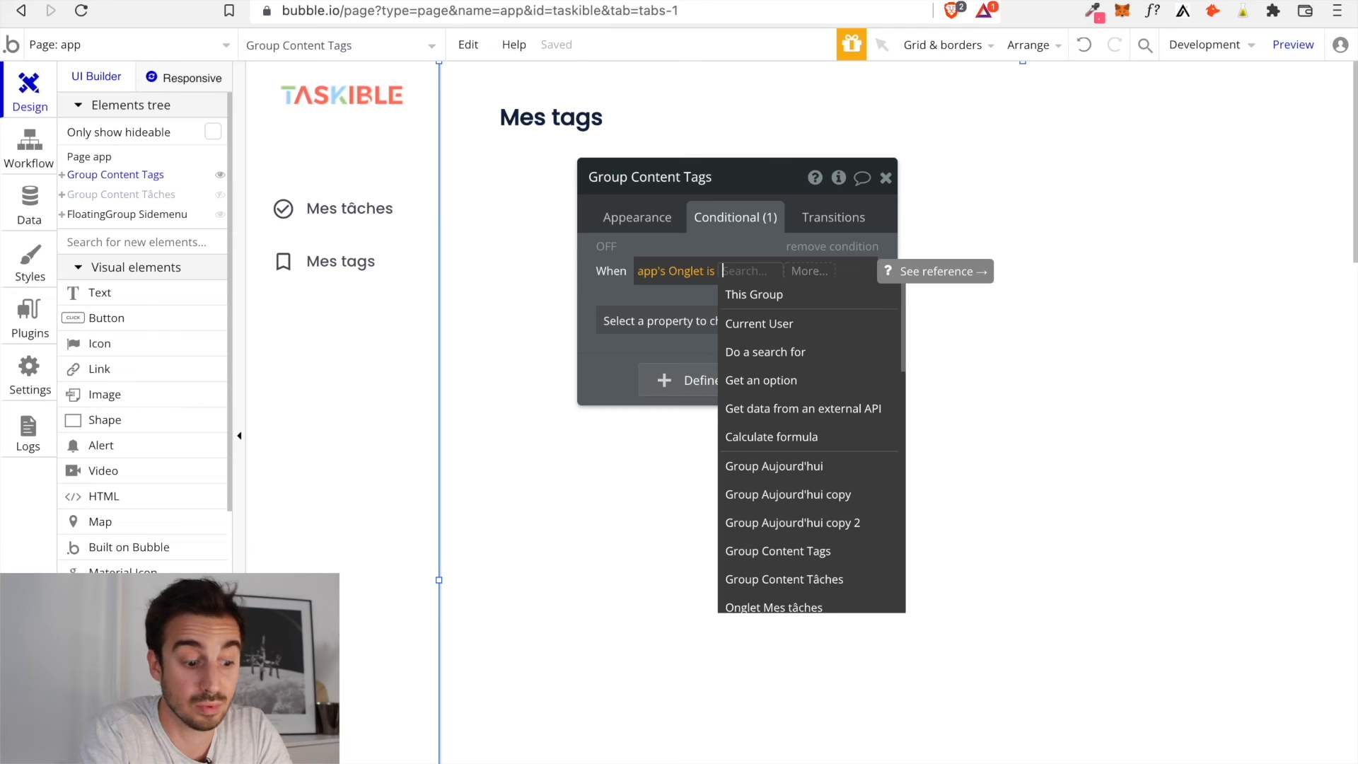
type("tags")
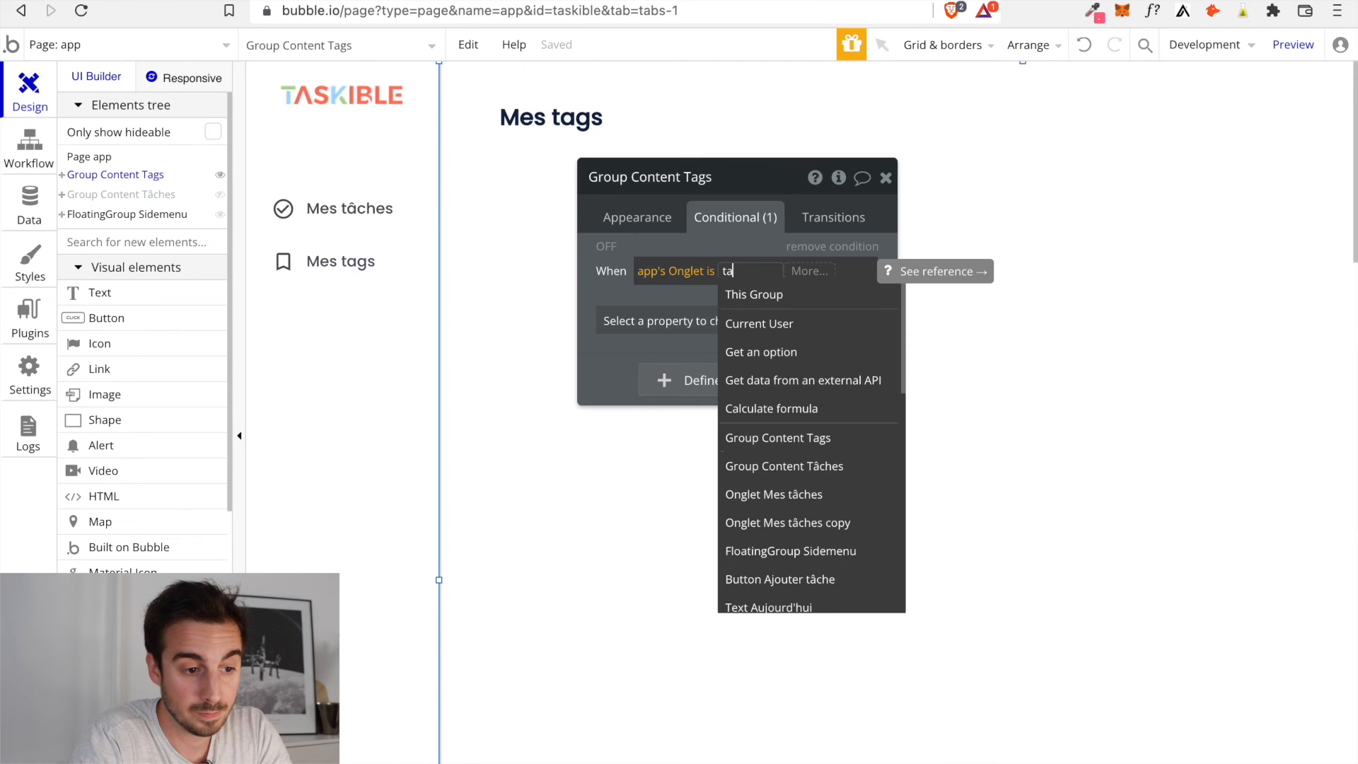
left_click(677, 299)
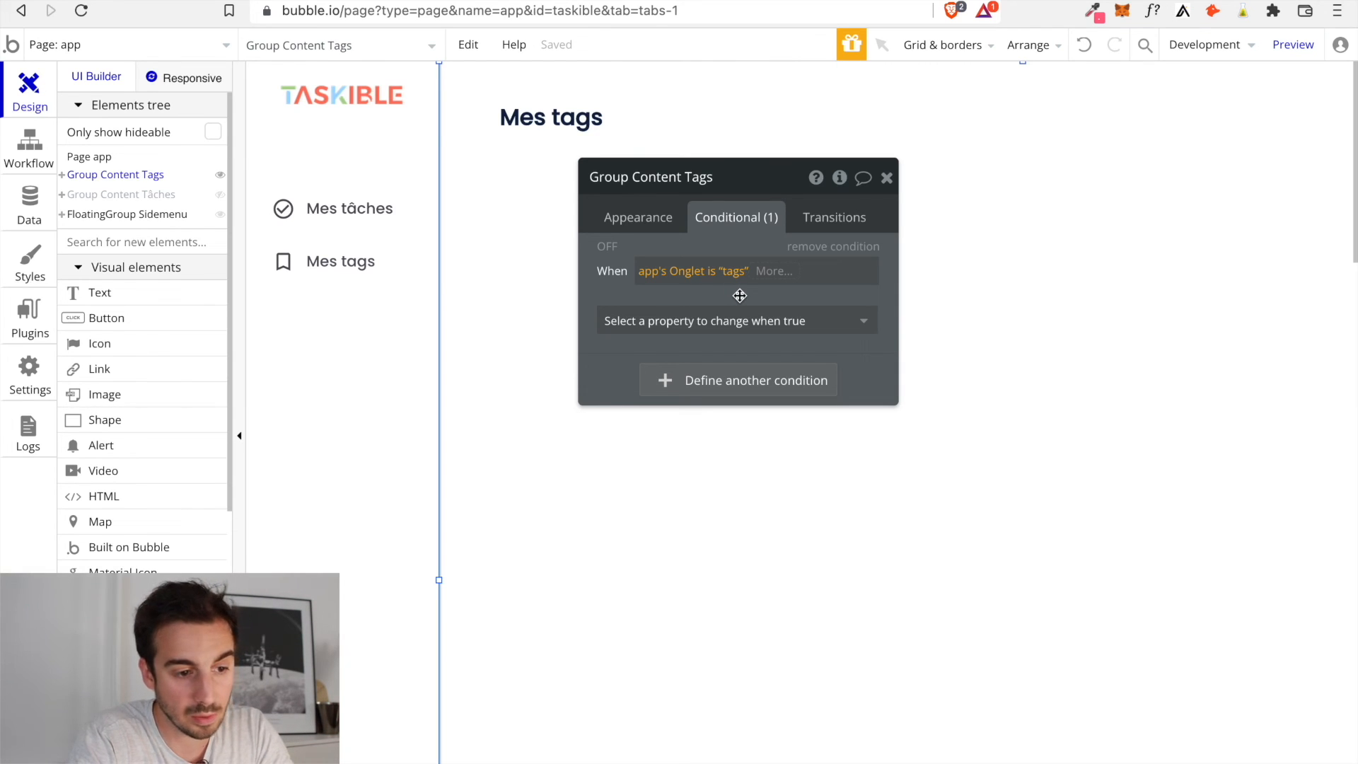
Make Group Content Tags visible when its Onglet condition is true, and close its properties
left_click(742, 317)
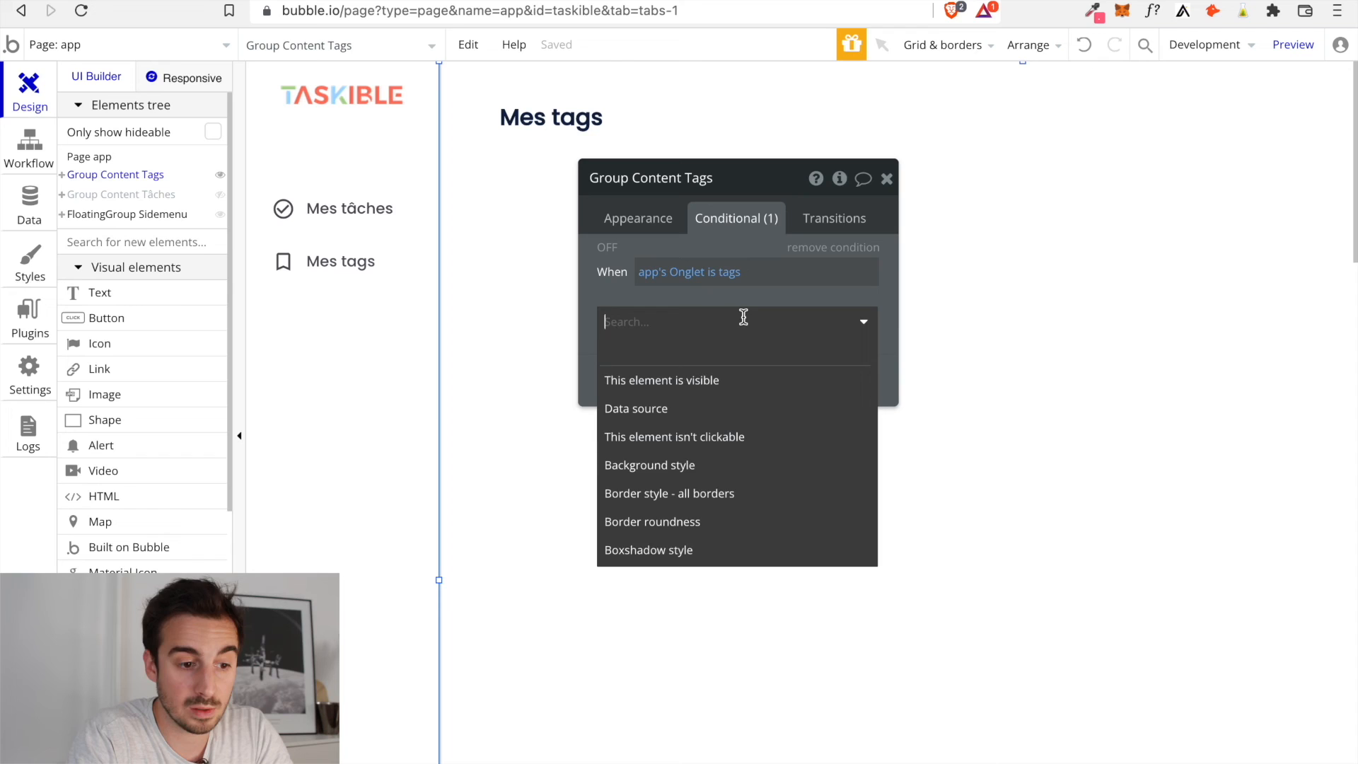
left_click(669, 382)
left_click(853, 316)
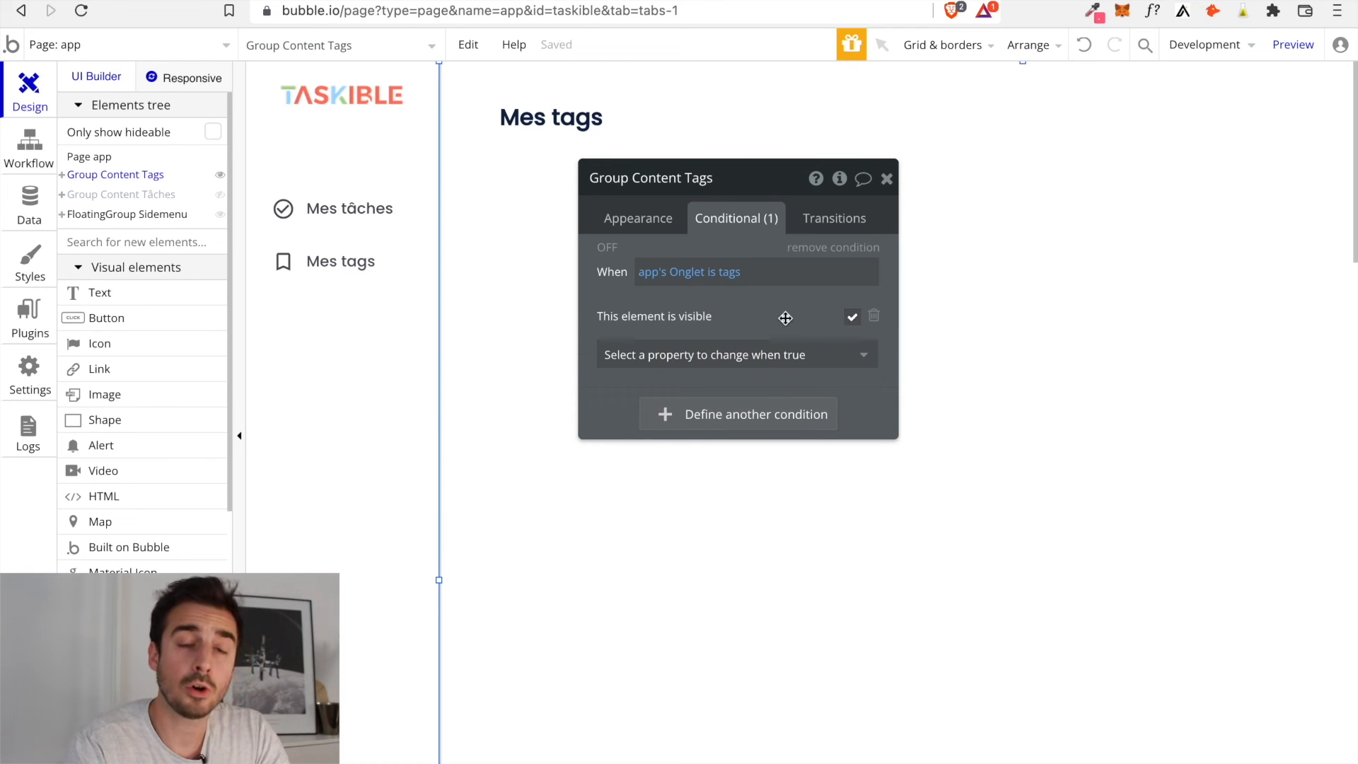
left_click(888, 180)
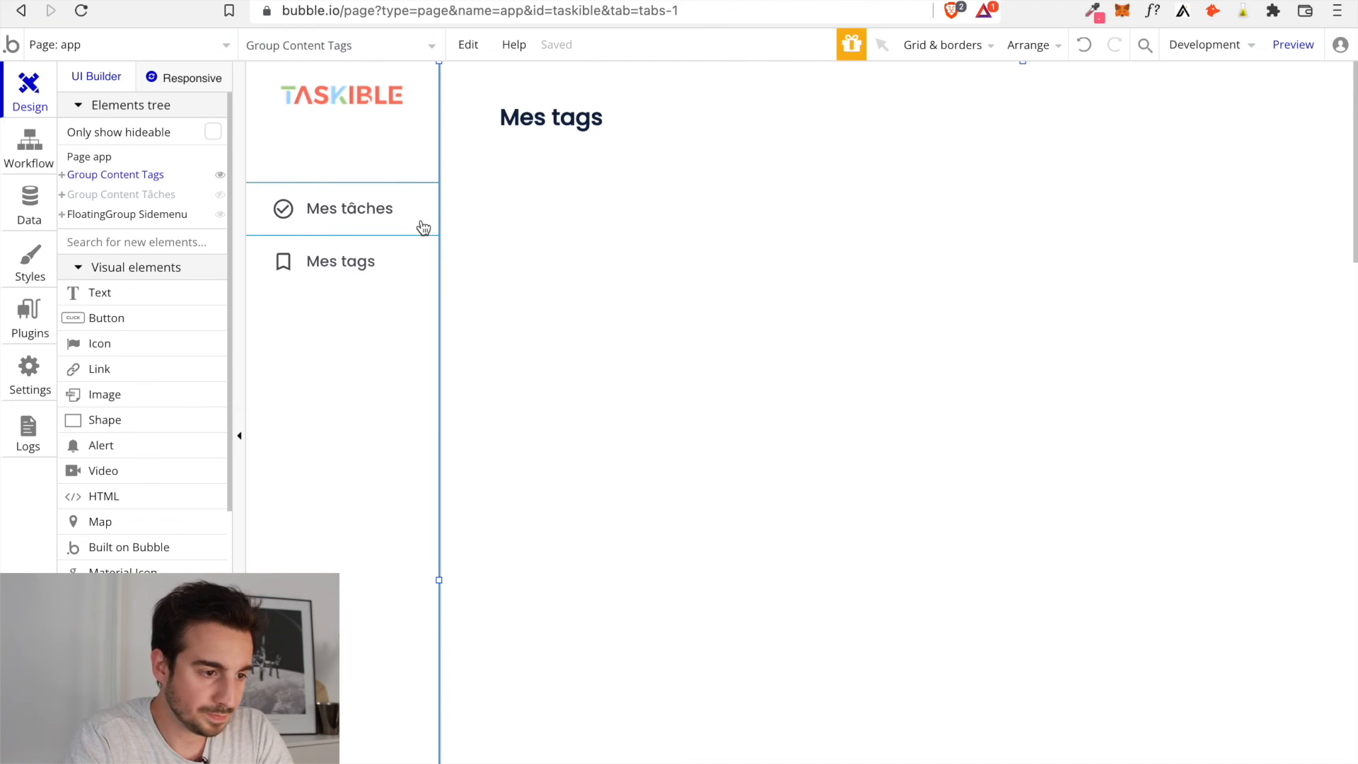
Start a click workflow for the Onglet Mes tâches group in the side menu
double_click(263, 231)
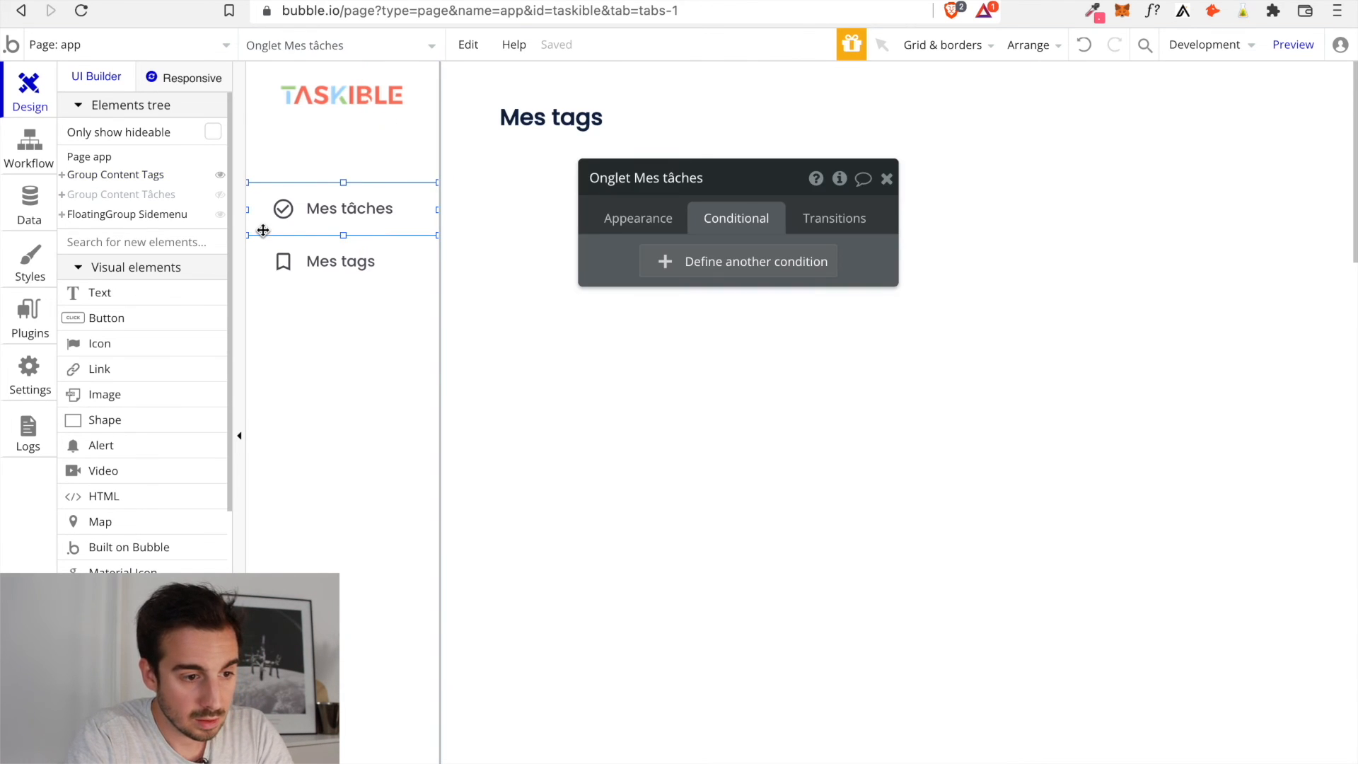
left_click(640, 225)
scroll(688, 308, "down", 1)
scroll(688, 312, "up", 1)
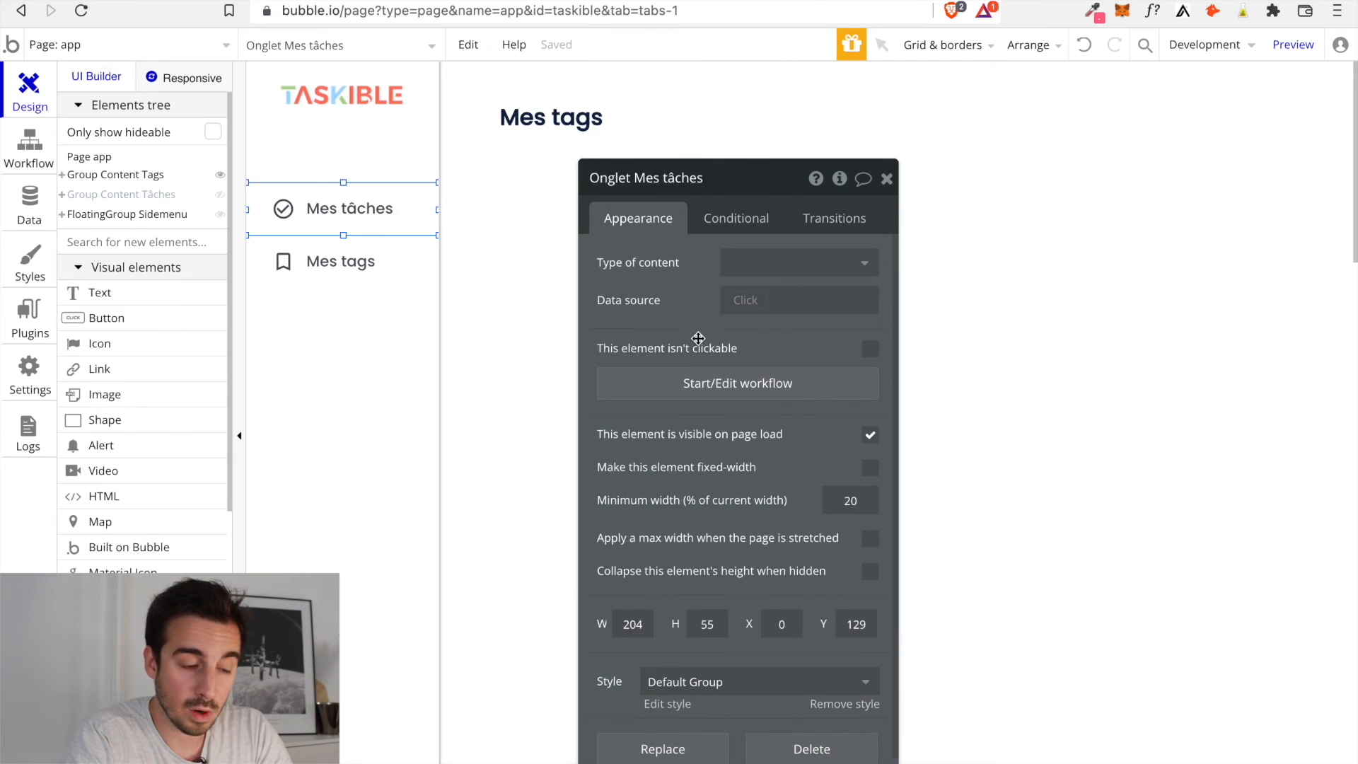
left_click(720, 382)
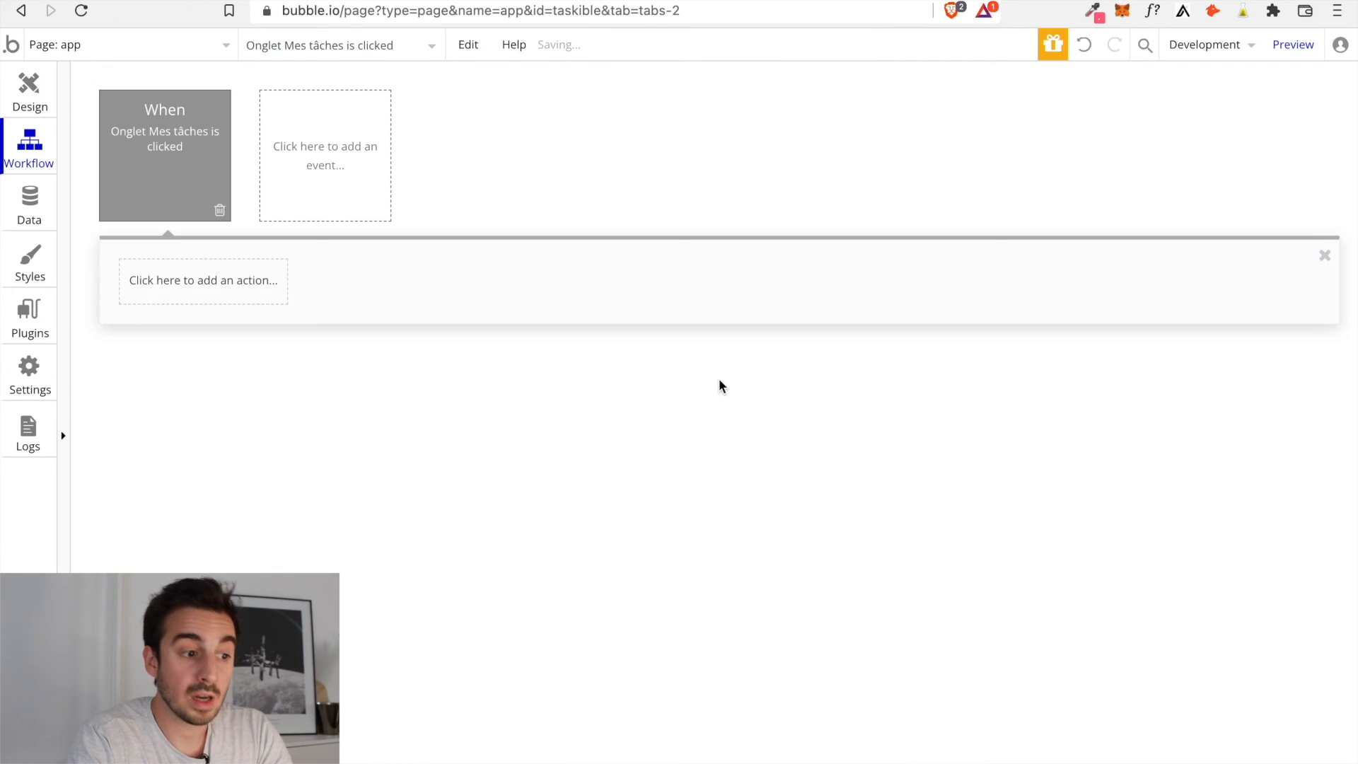
Restrict the Onglet Mes tâches click event to run only when app's Onglet is tâches, and close its properties
mouse_move(184, 144)
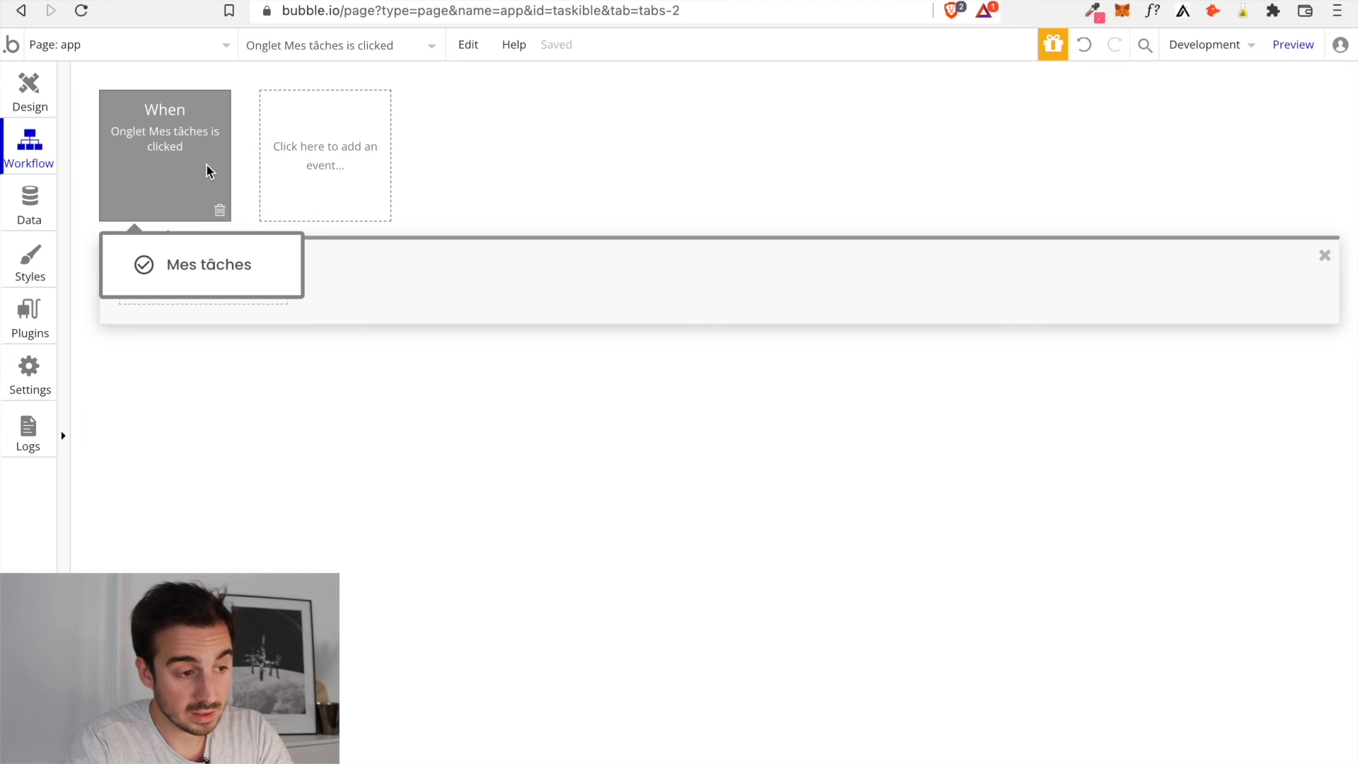
left_click(187, 163)
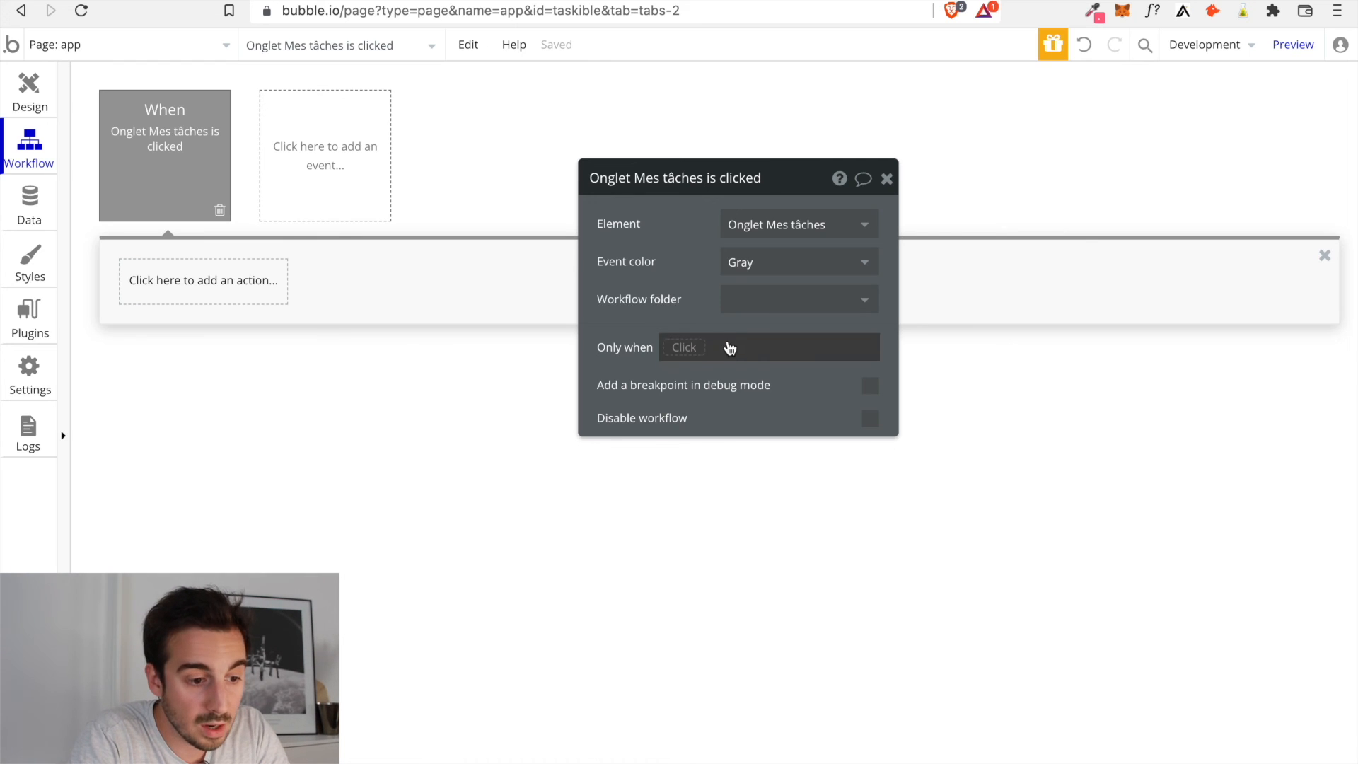
scroll(707, 531, "down", 6)
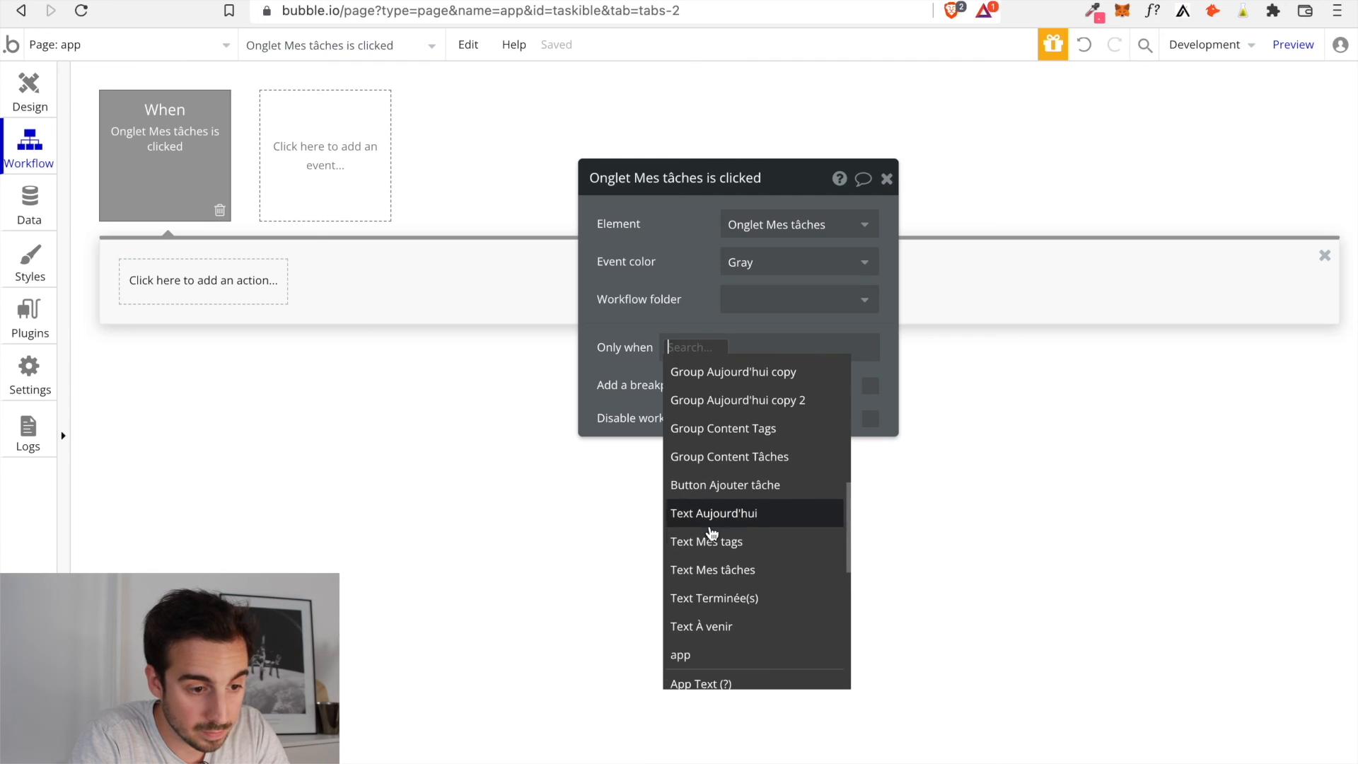
left_click(705, 654)
left_click(731, 435)
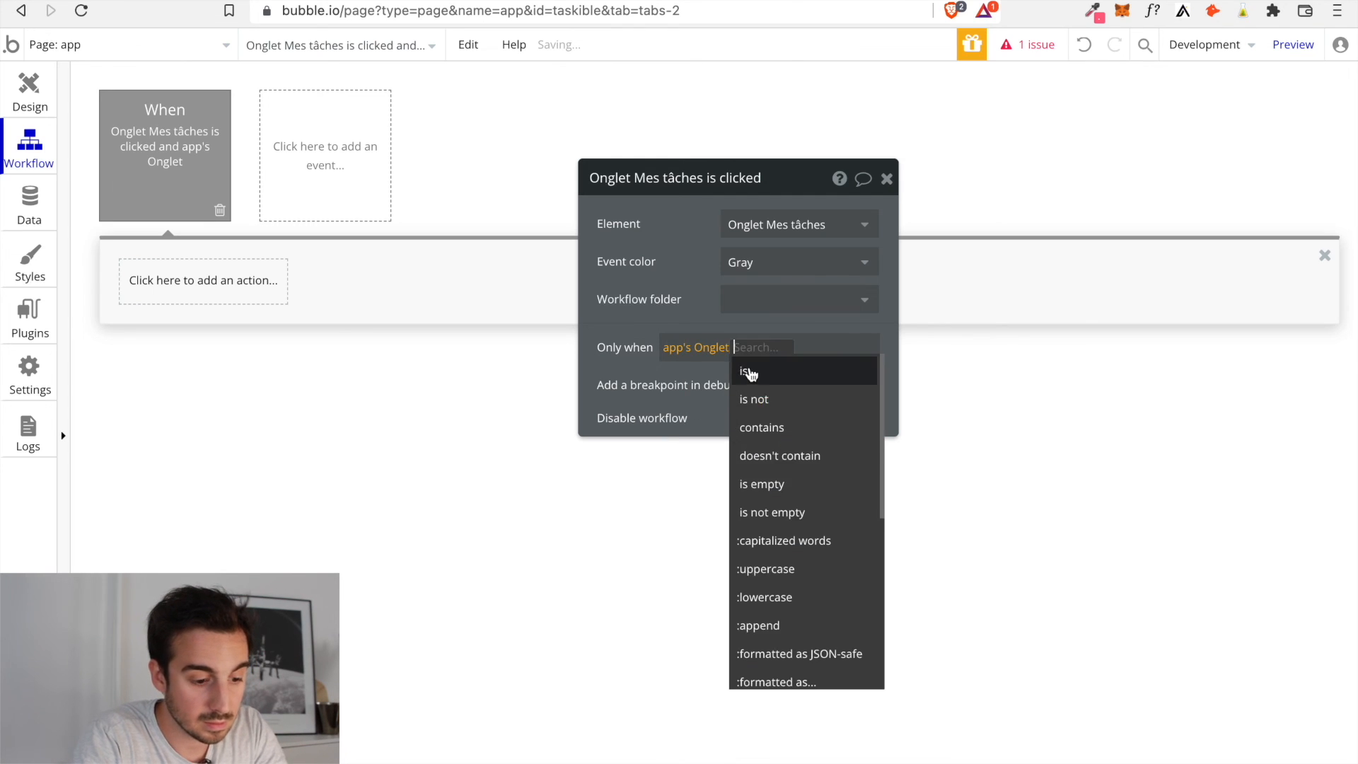
left_click(743, 370)
type("tâches")
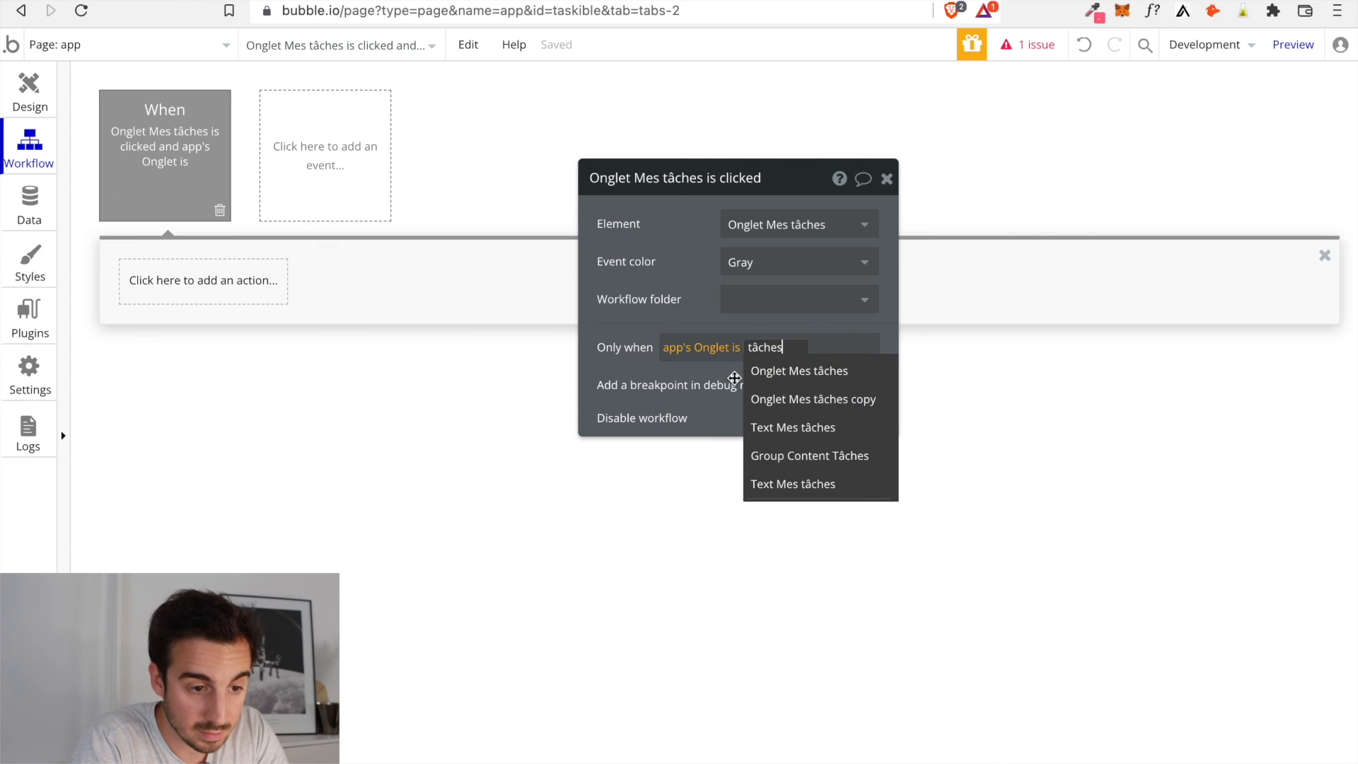
key("Return")
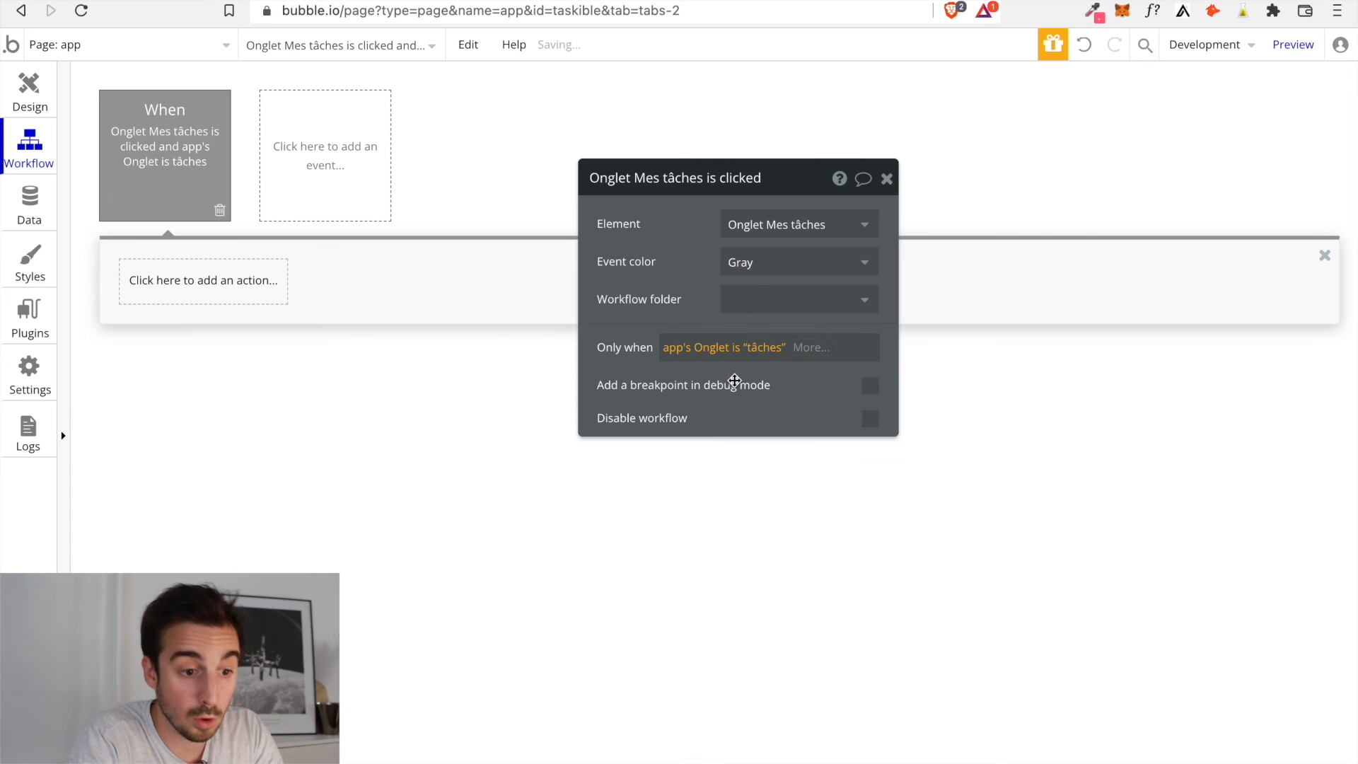
left_click(887, 180)
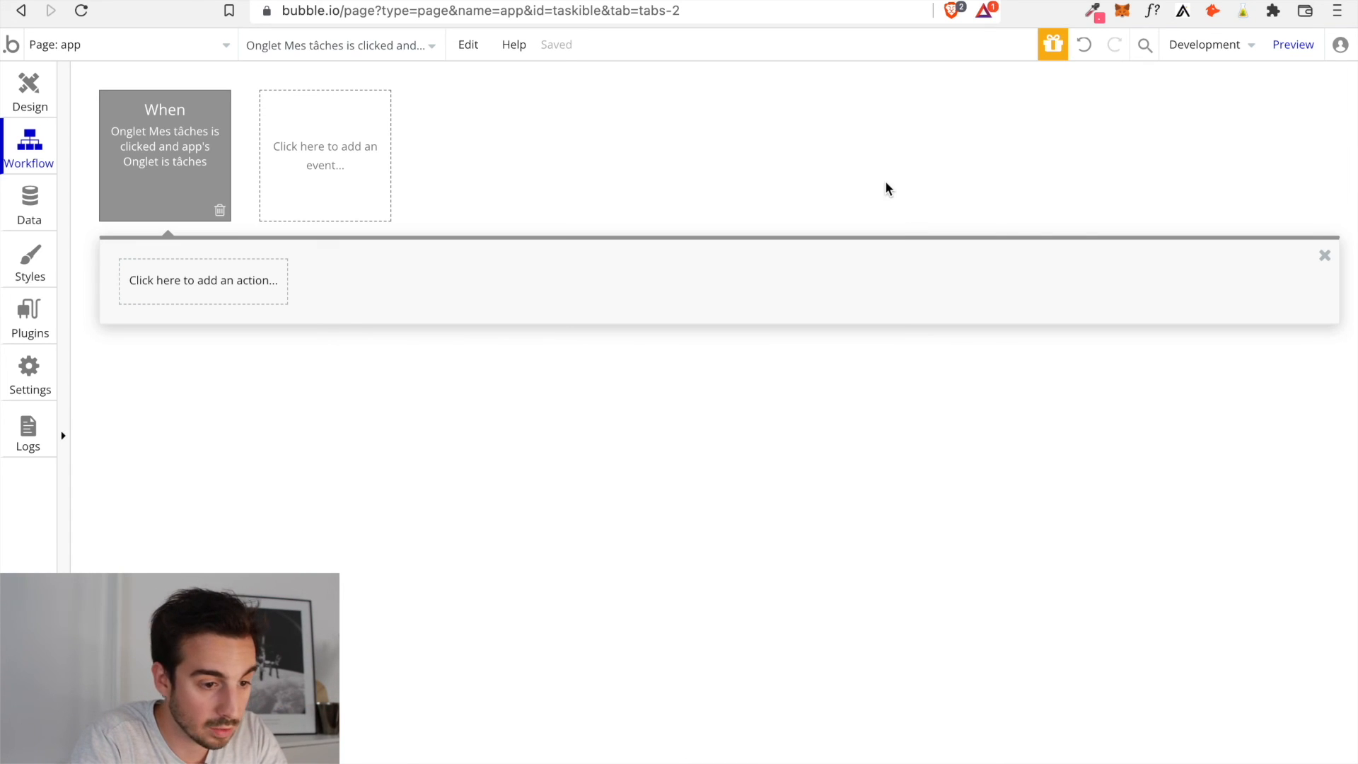
Change the Onglet Mes tâches event's condition to app's Onglet is not tâches, and close its properties
left_click(183, 156)
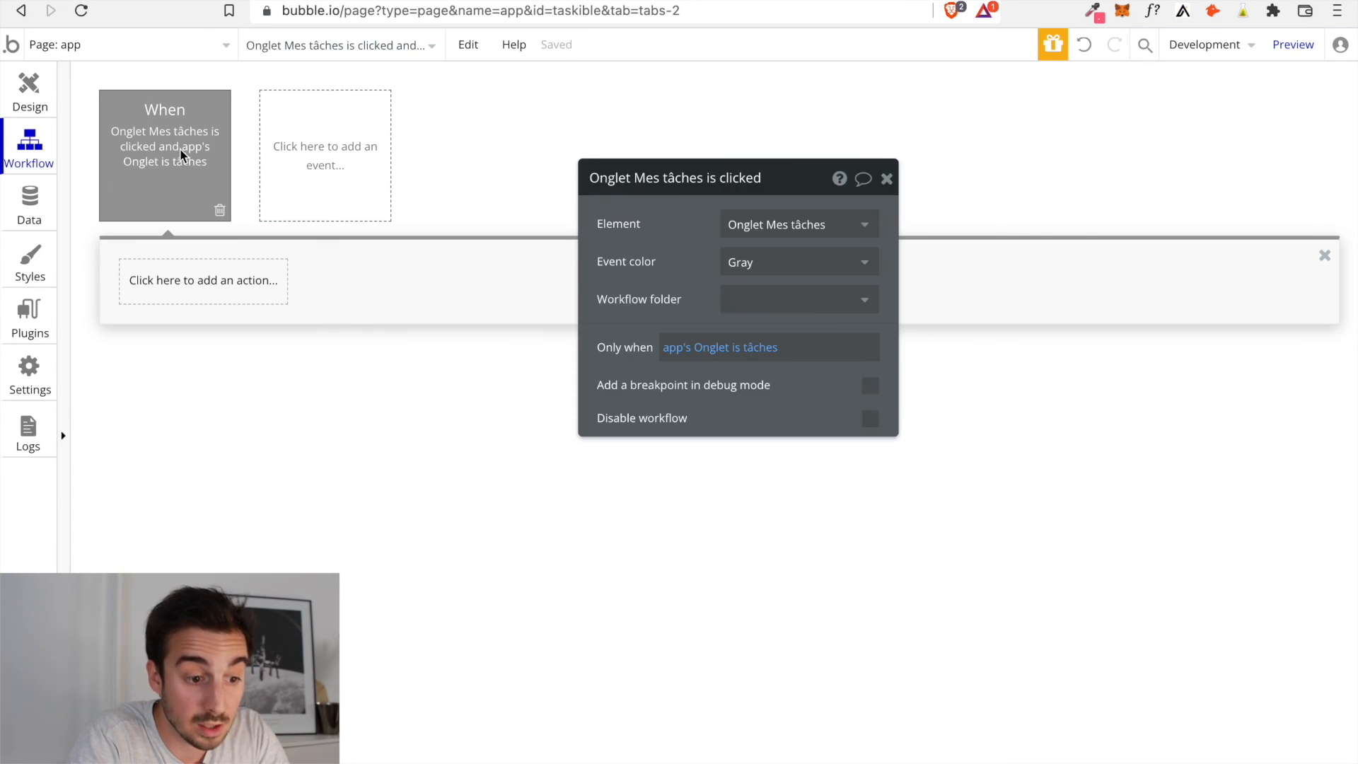
left_click(735, 348)
left_click(774, 430)
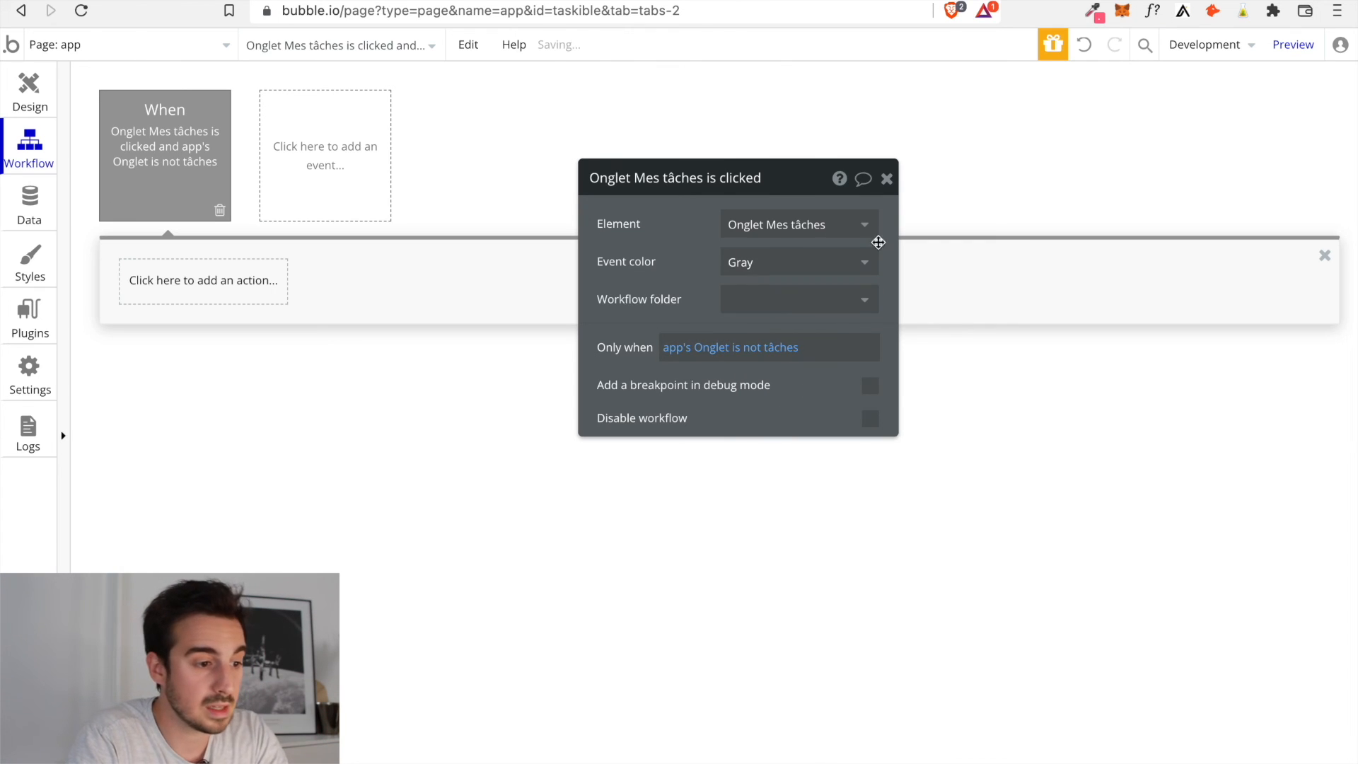
left_click(886, 179)
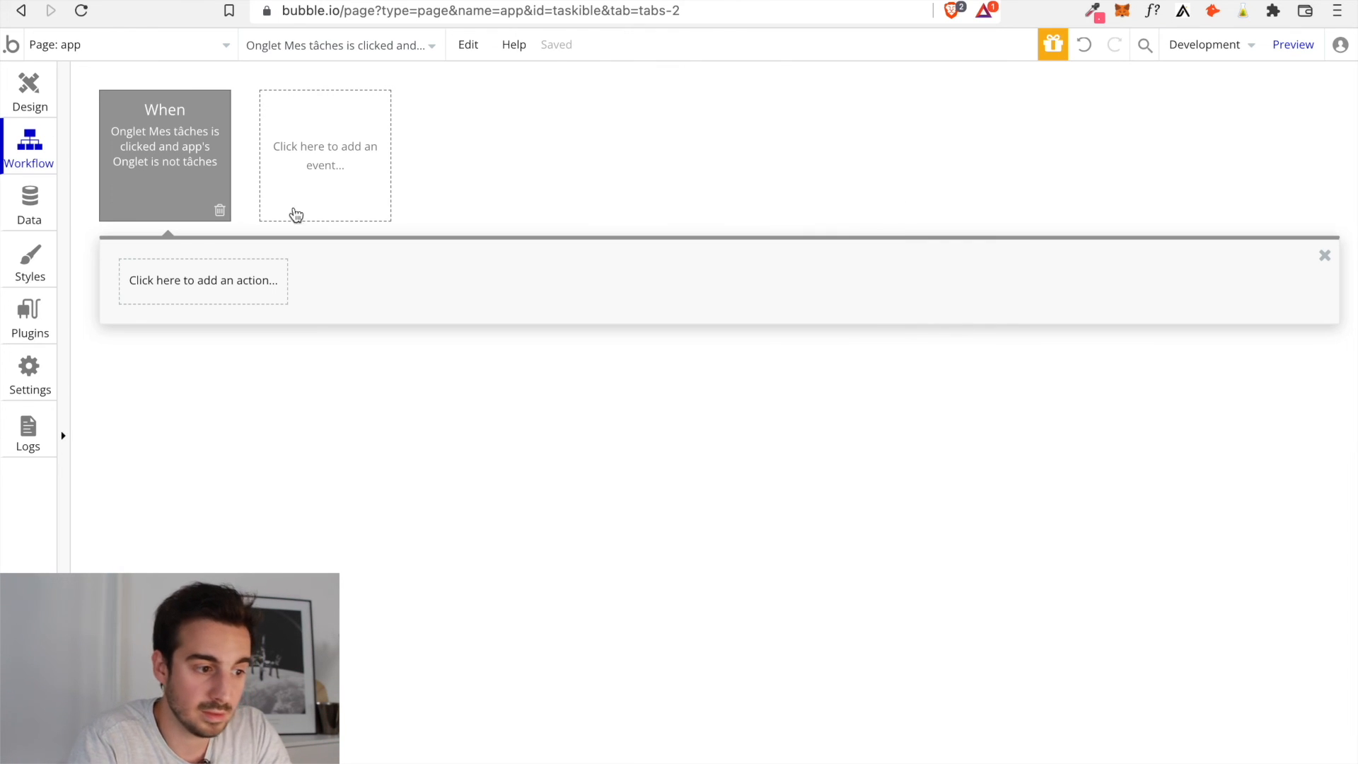
Add a Set state action to the Onglet Mes tâches workflow, targeting the app page's Onglet custom state
left_click(183, 284)
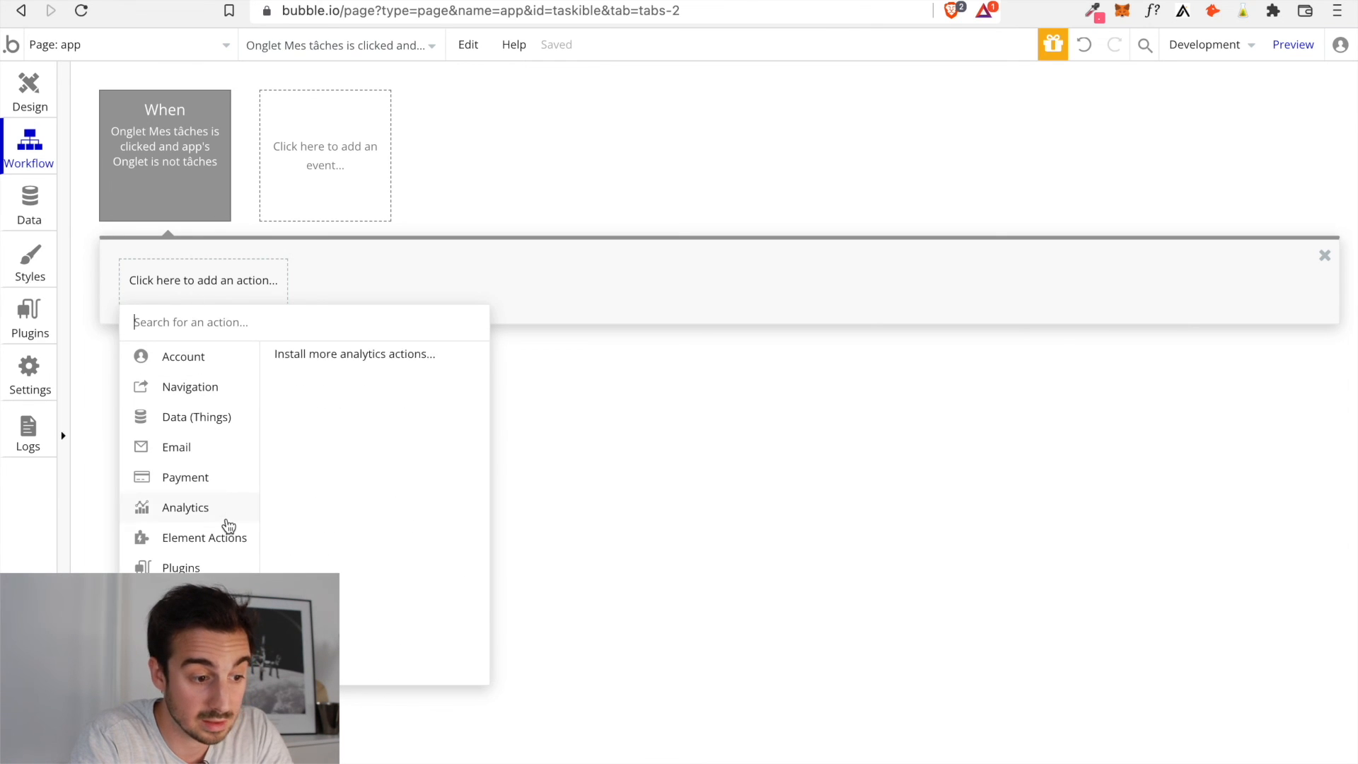
mouse_move(227, 544)
left_click(402, 415)
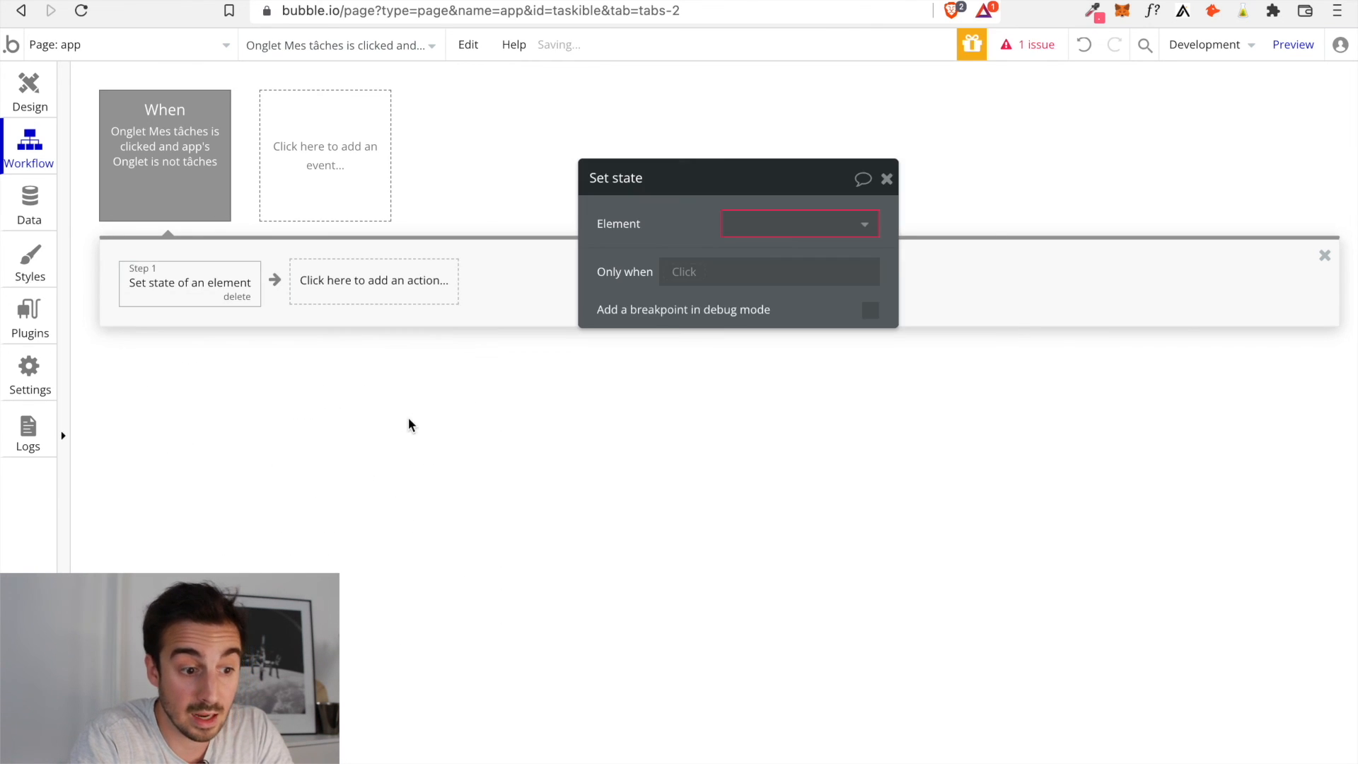
left_click(778, 222)
left_click(771, 261)
left_click(768, 258)
left_click(766, 290)
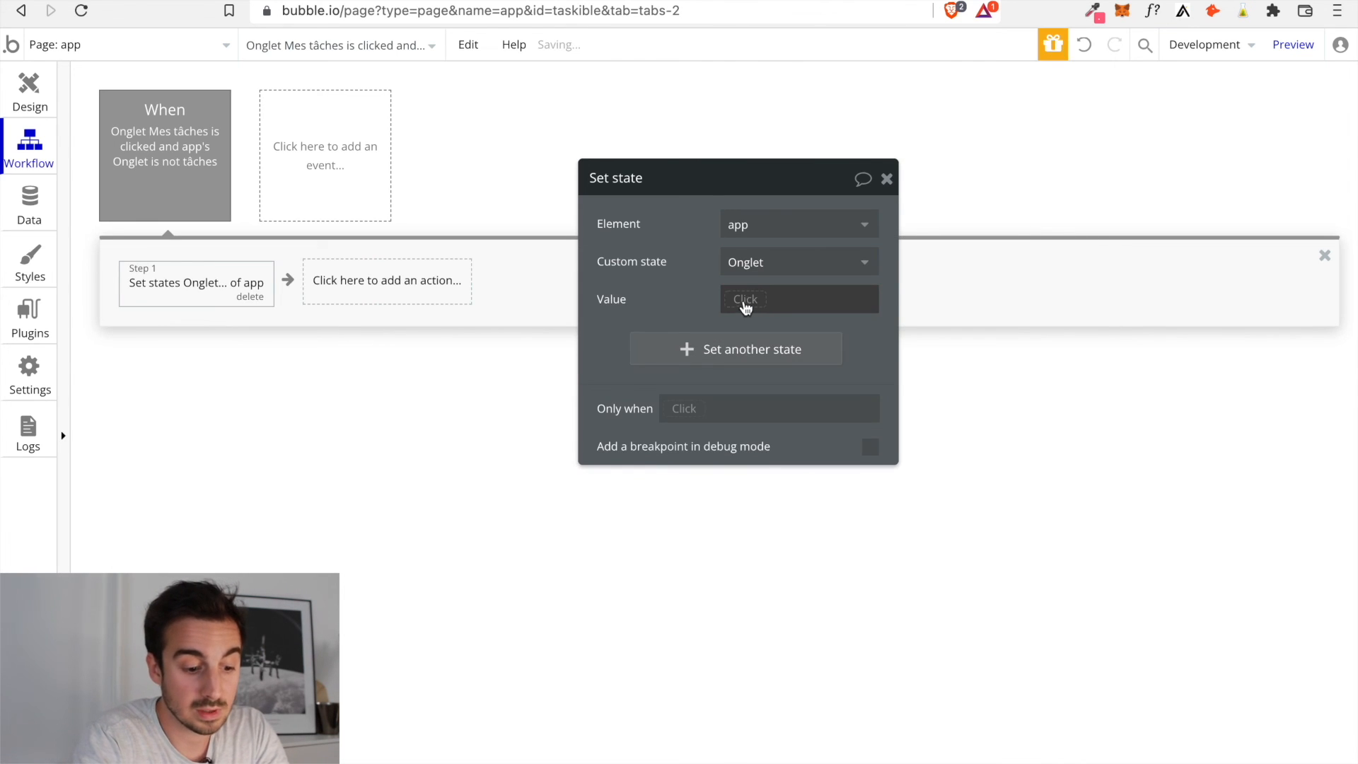
Set the Set state action's value to tâches and close its properties
left_click(745, 300)
type("tâches")
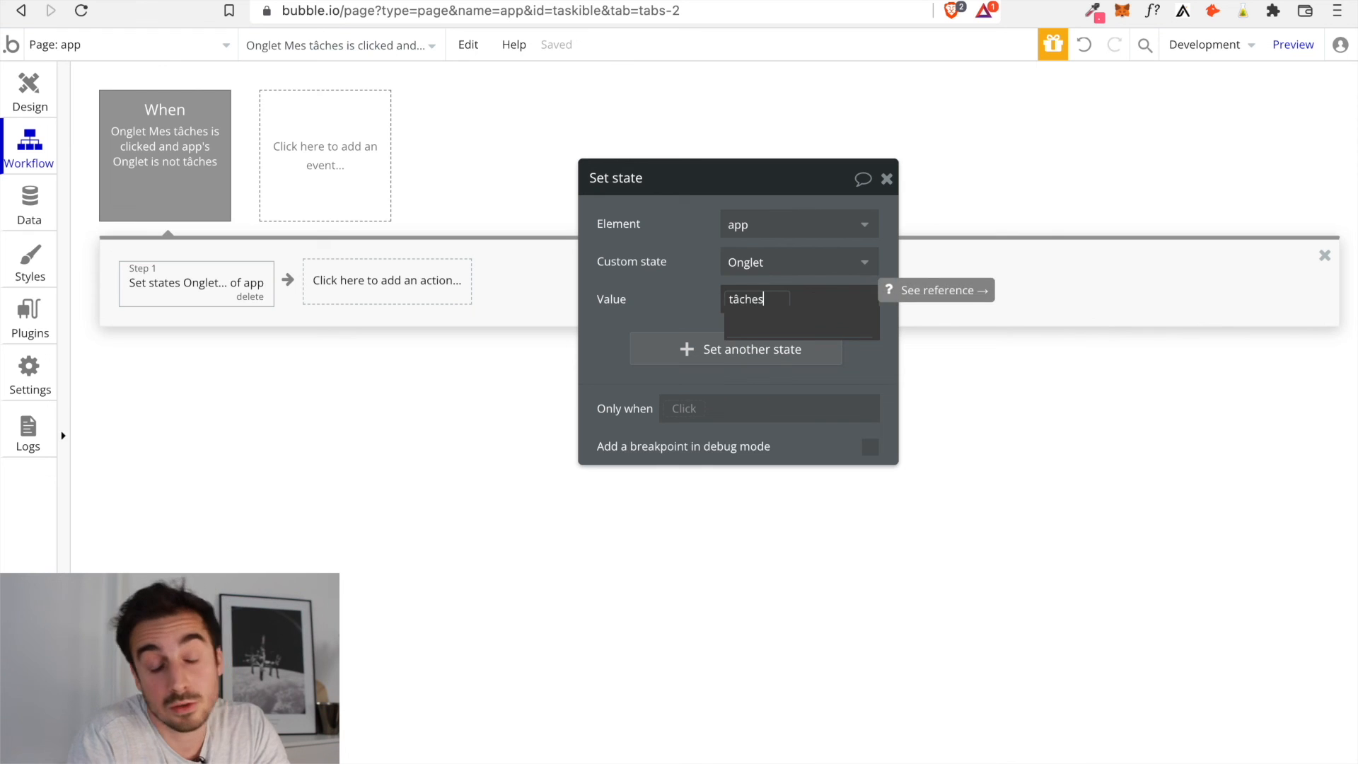
left_click(659, 312)
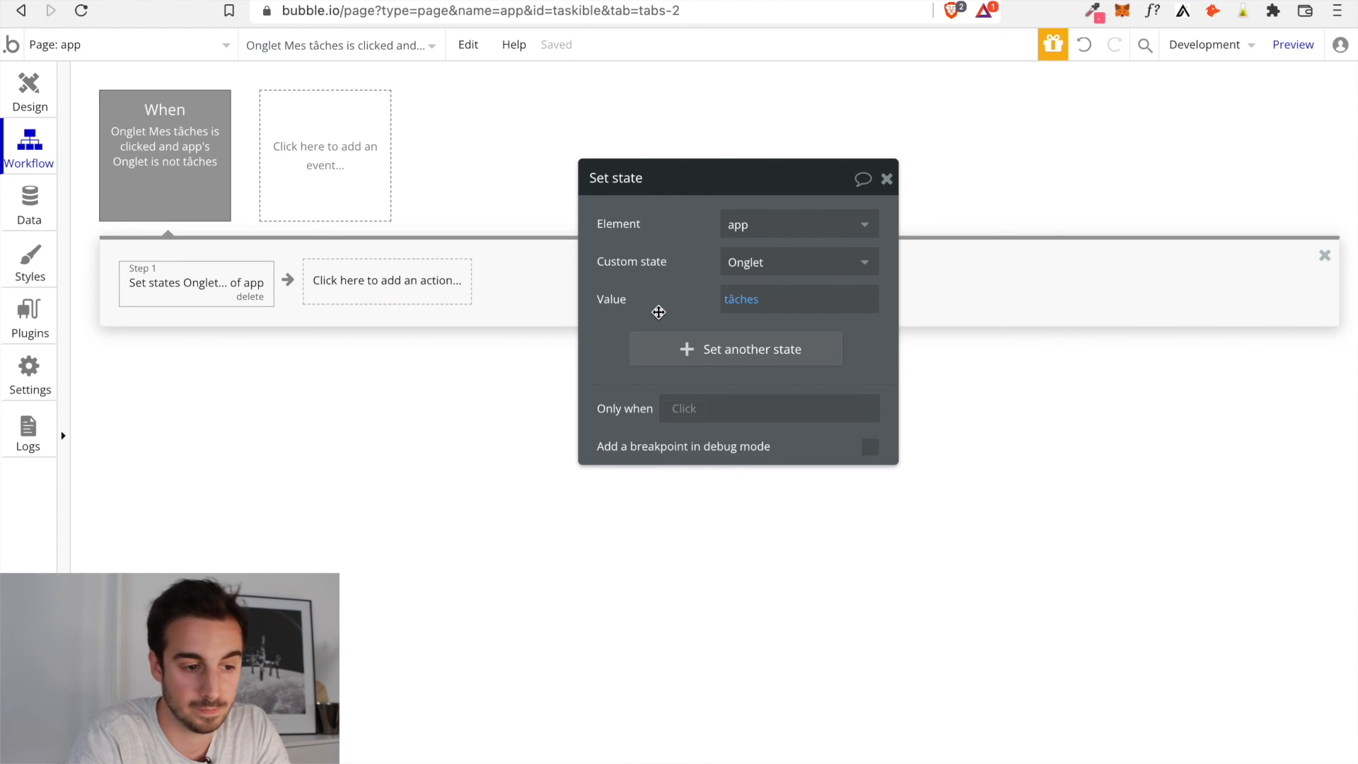
left_click(887, 179)
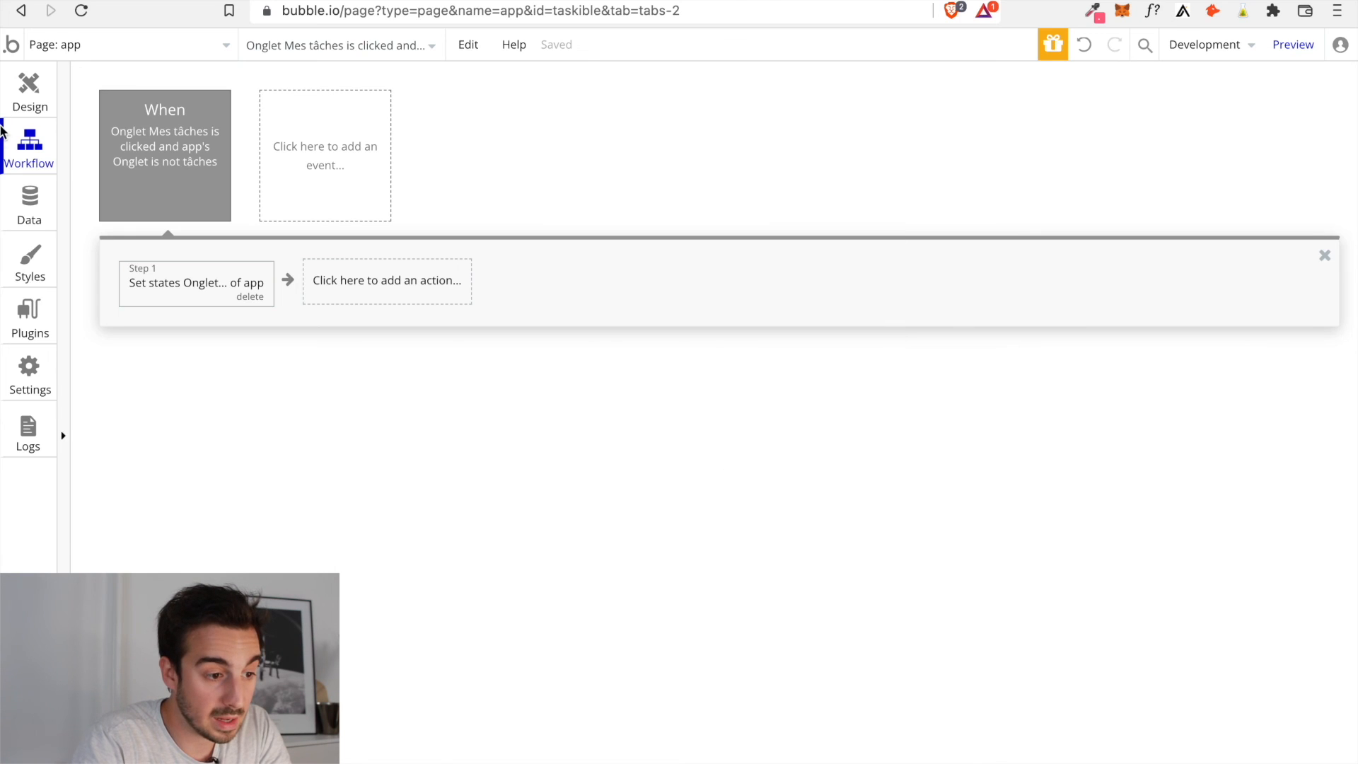
Start a click workflow for the Mes tags group in the side menu and open the event's properties
left_click(29, 92)
left_click(263, 277)
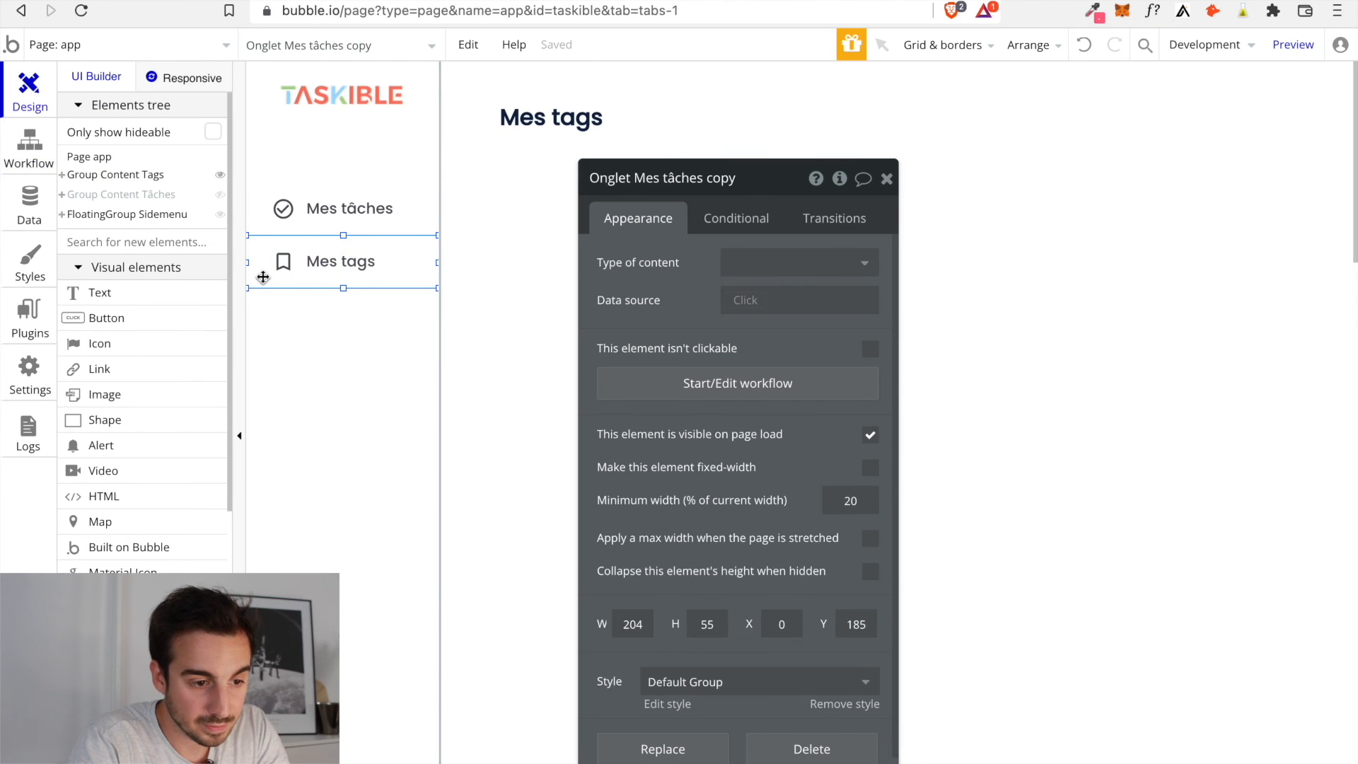
left_click(750, 225)
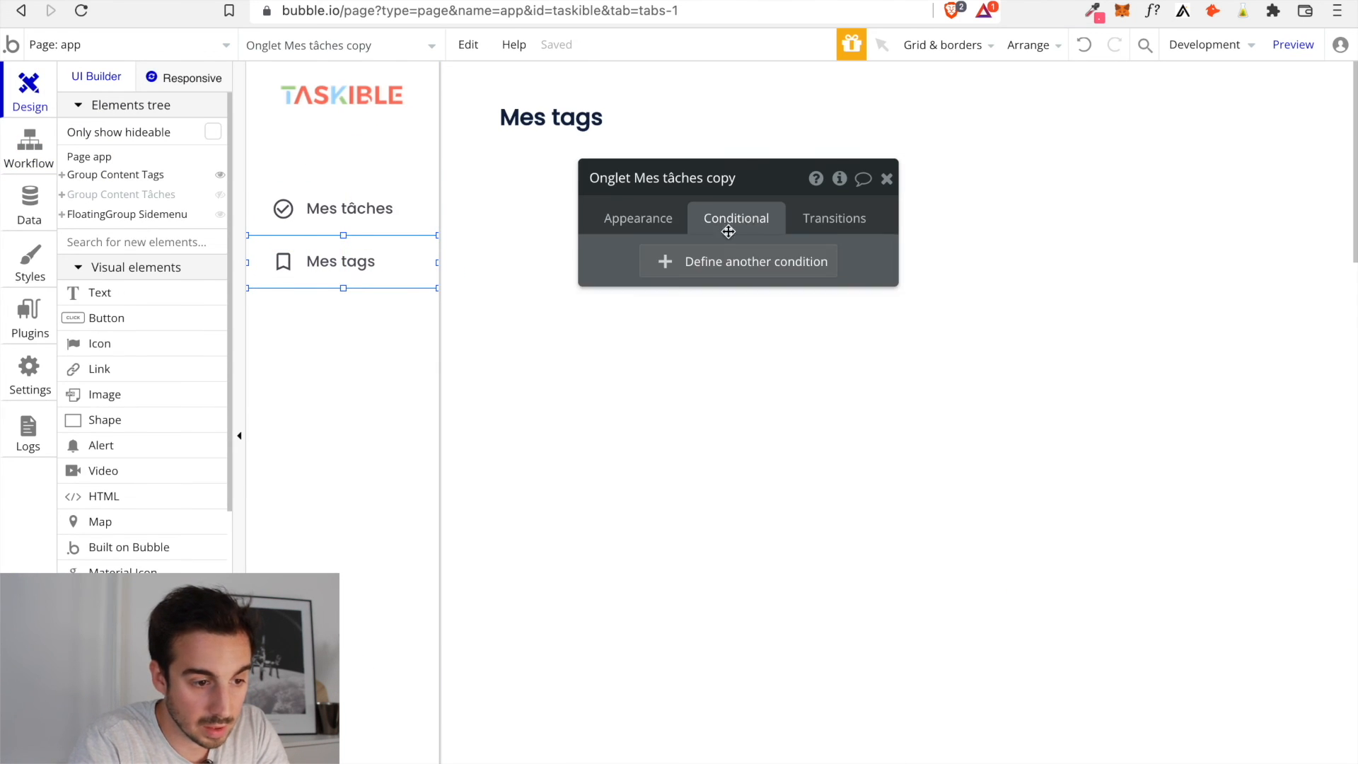
left_click(656, 222)
left_click(719, 377)
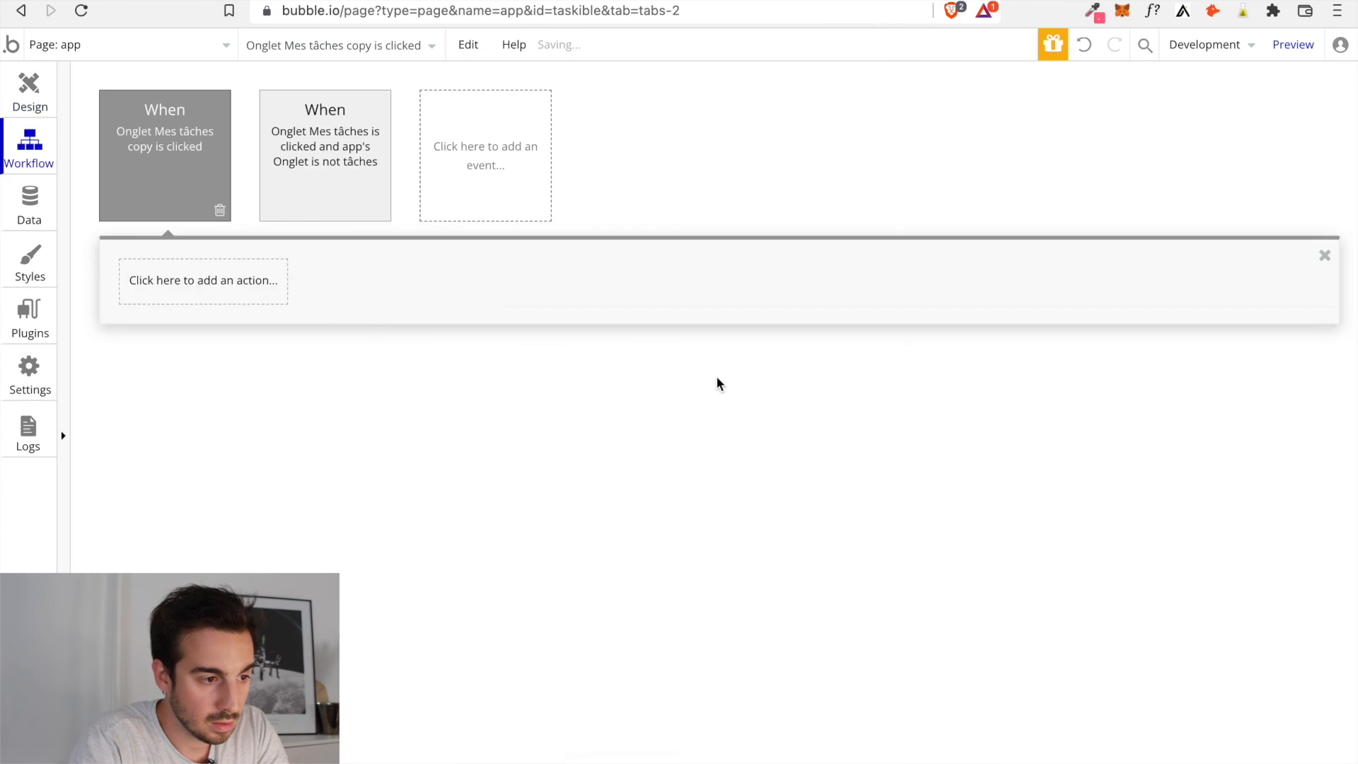
left_click(193, 146)
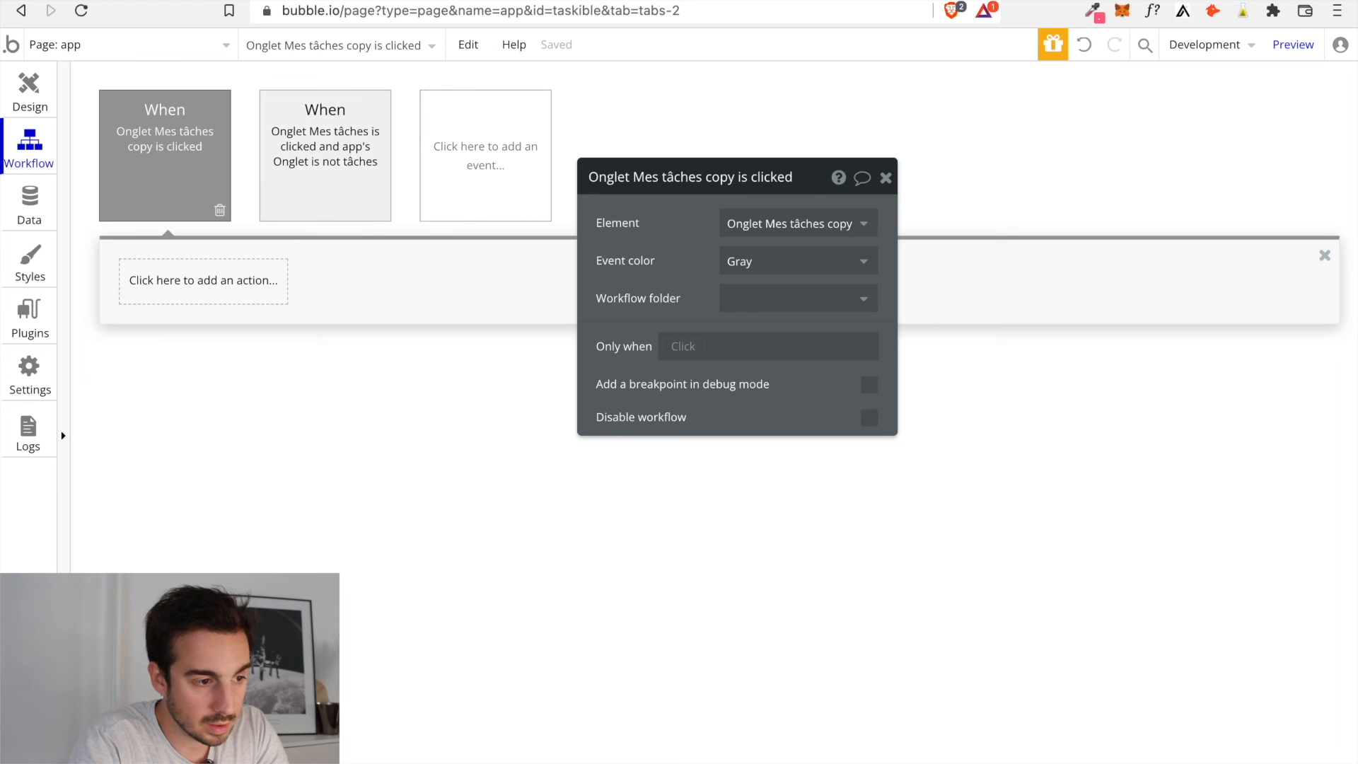
mouse_move(194, 132)
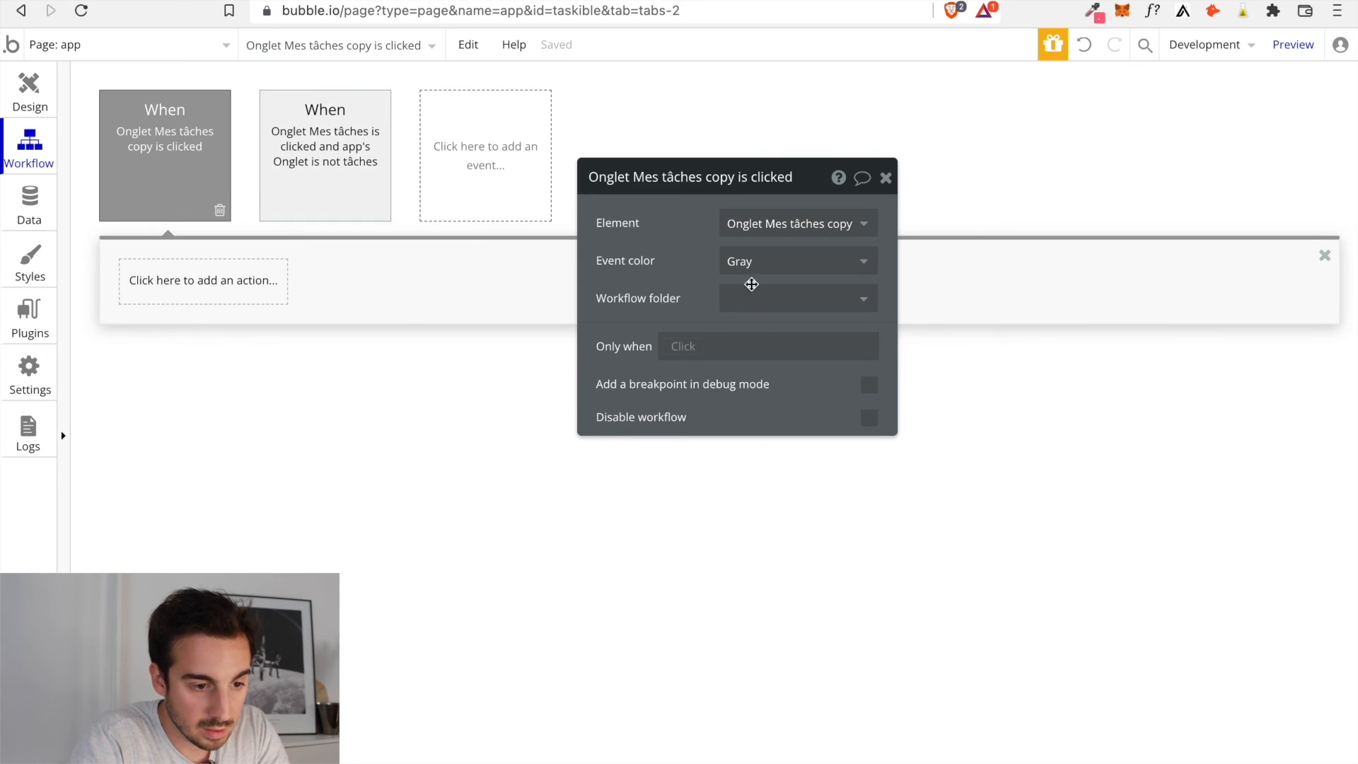
Paste the copied condition into the Mes tags click event, change it to app's Onglet is not tags, and close the properties
right_click(730, 351)
left_click(799, 324)
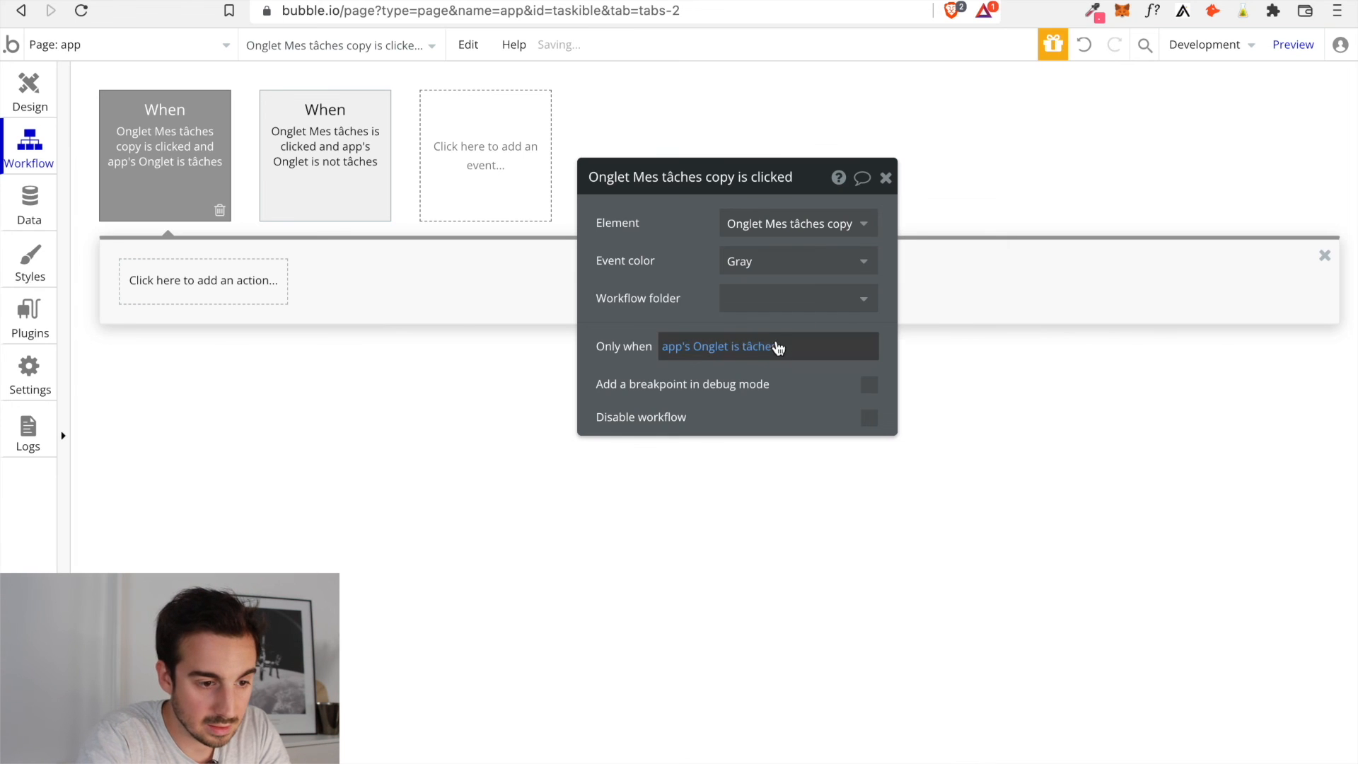
left_click(768, 352)
type("tags")
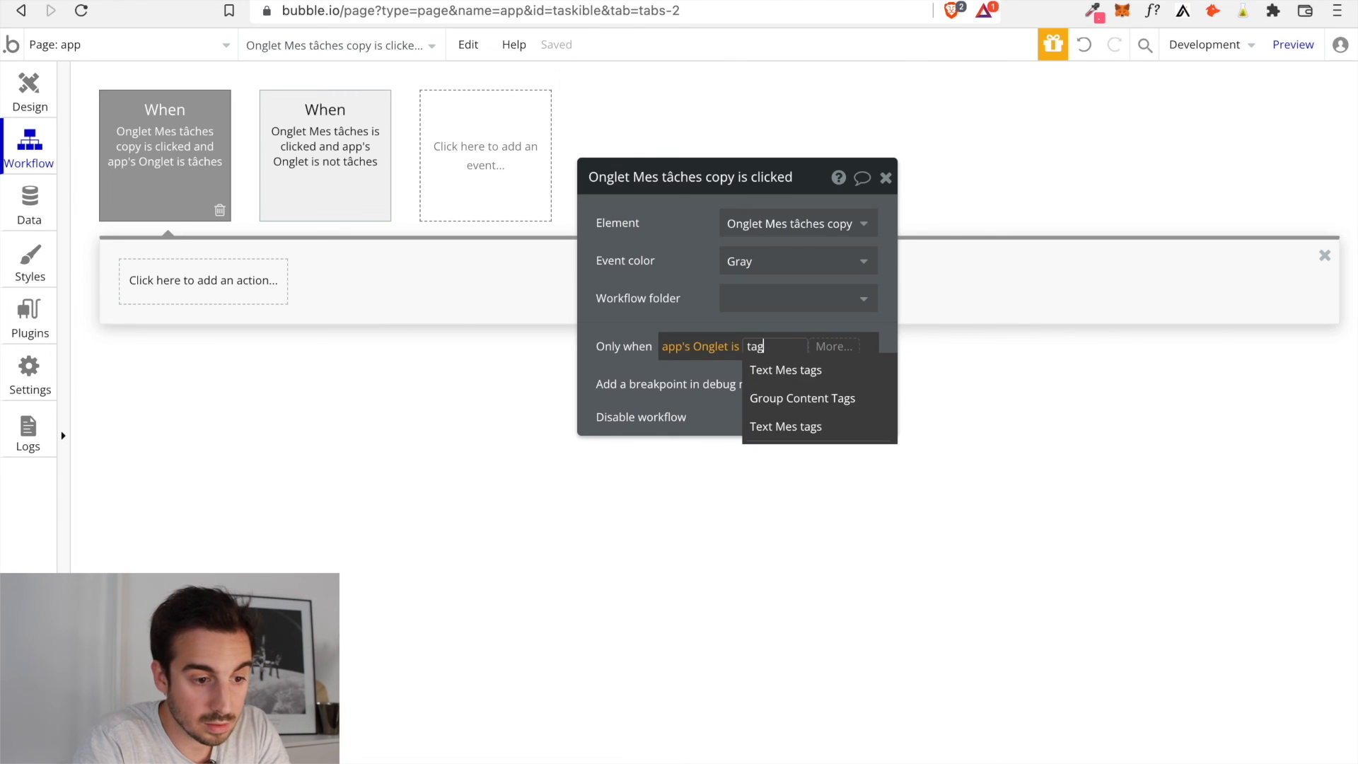
left_click(721, 383)
left_click(734, 347)
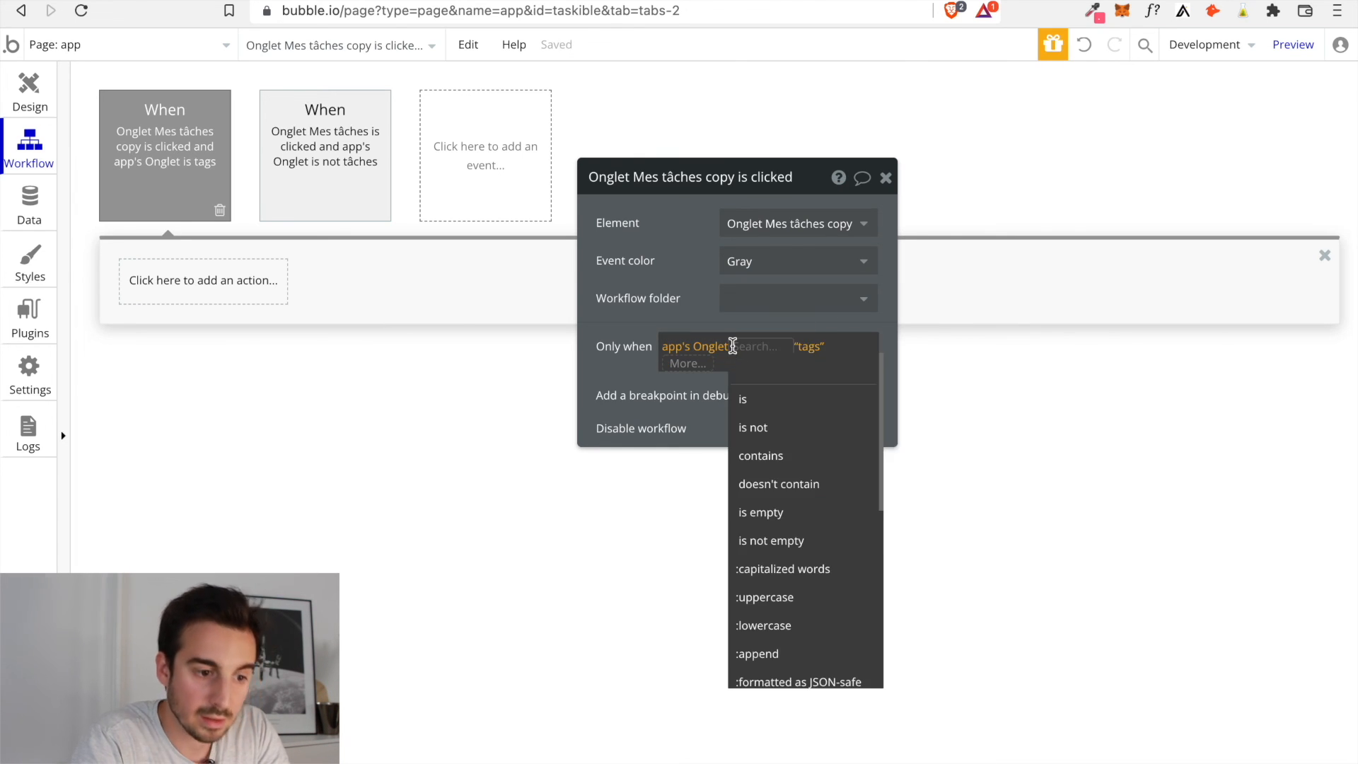
left_click(757, 429)
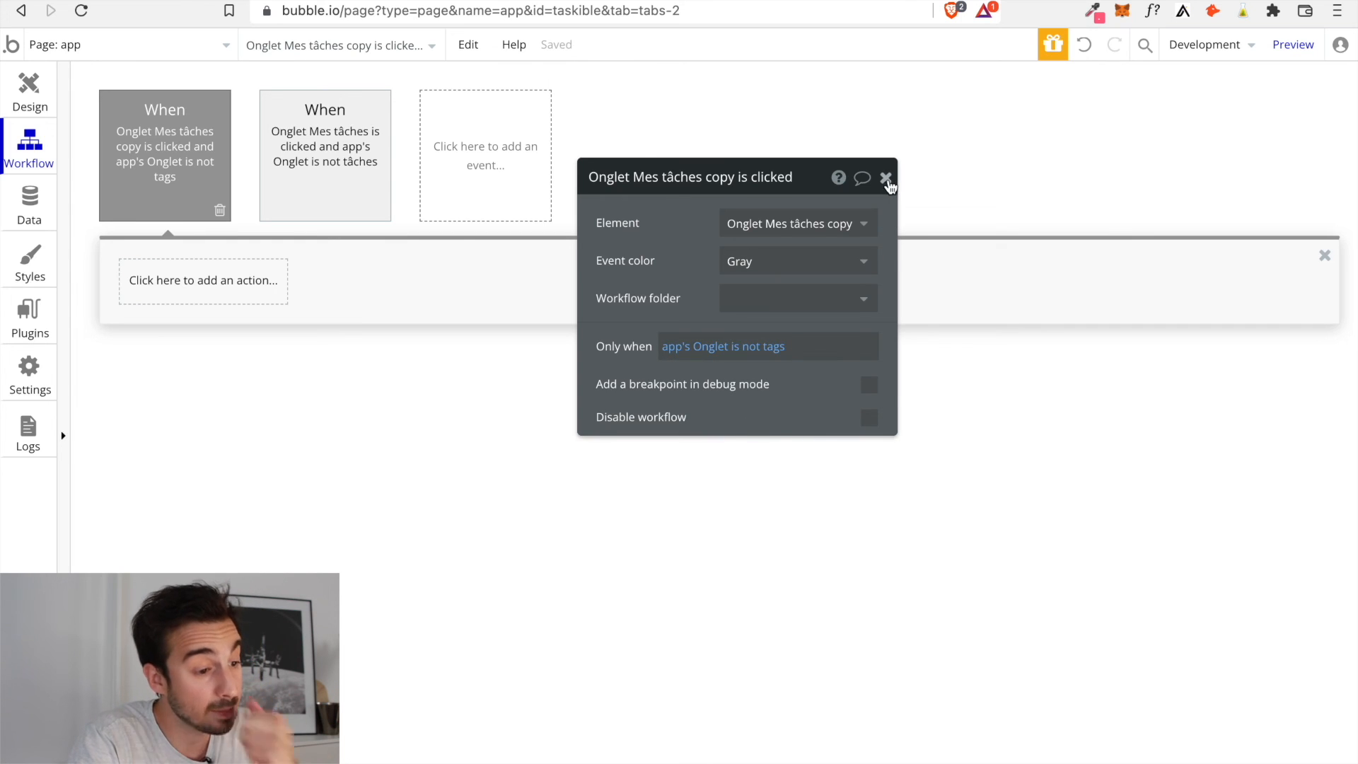
left_click(885, 178)
Add a Set state action to the Mes tags click workflow, targeting the app page's Onglet custom state
left_click(201, 277)
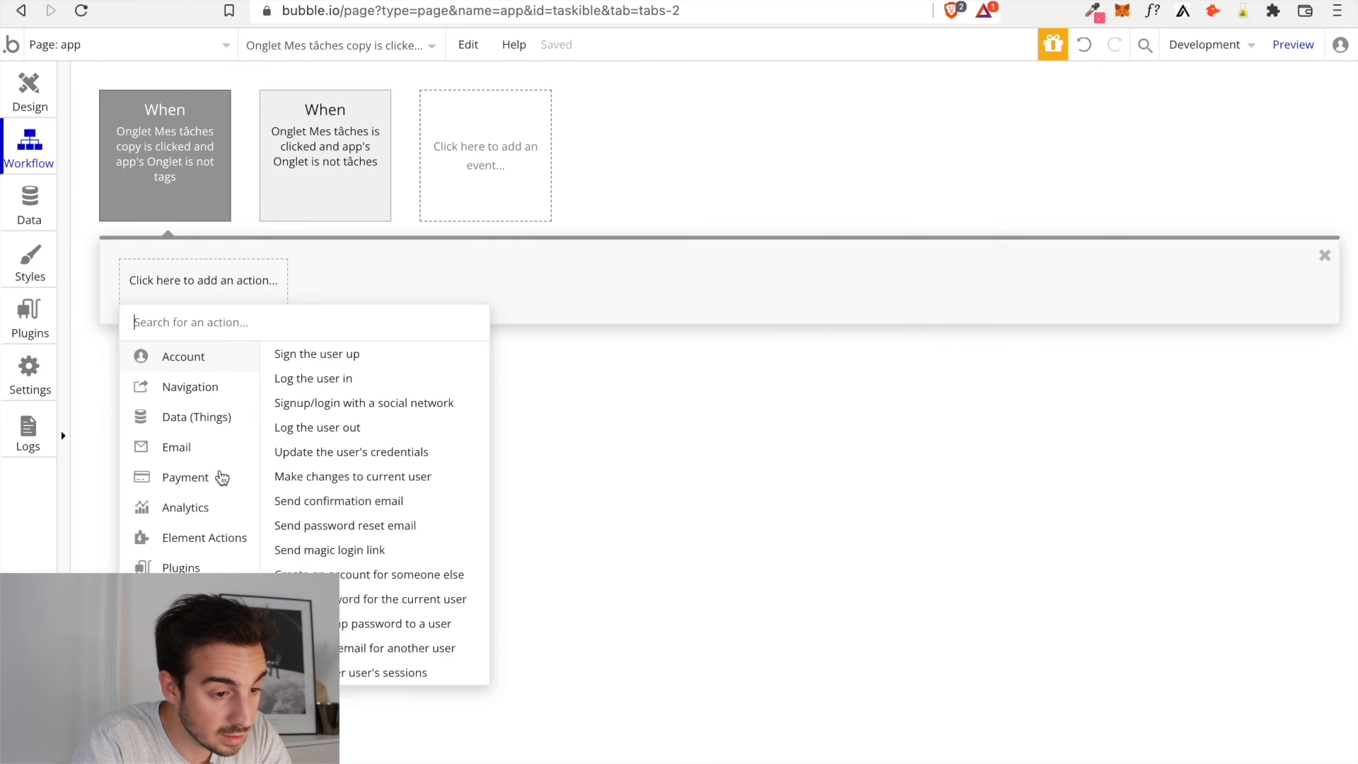
mouse_move(223, 543)
left_click(409, 415)
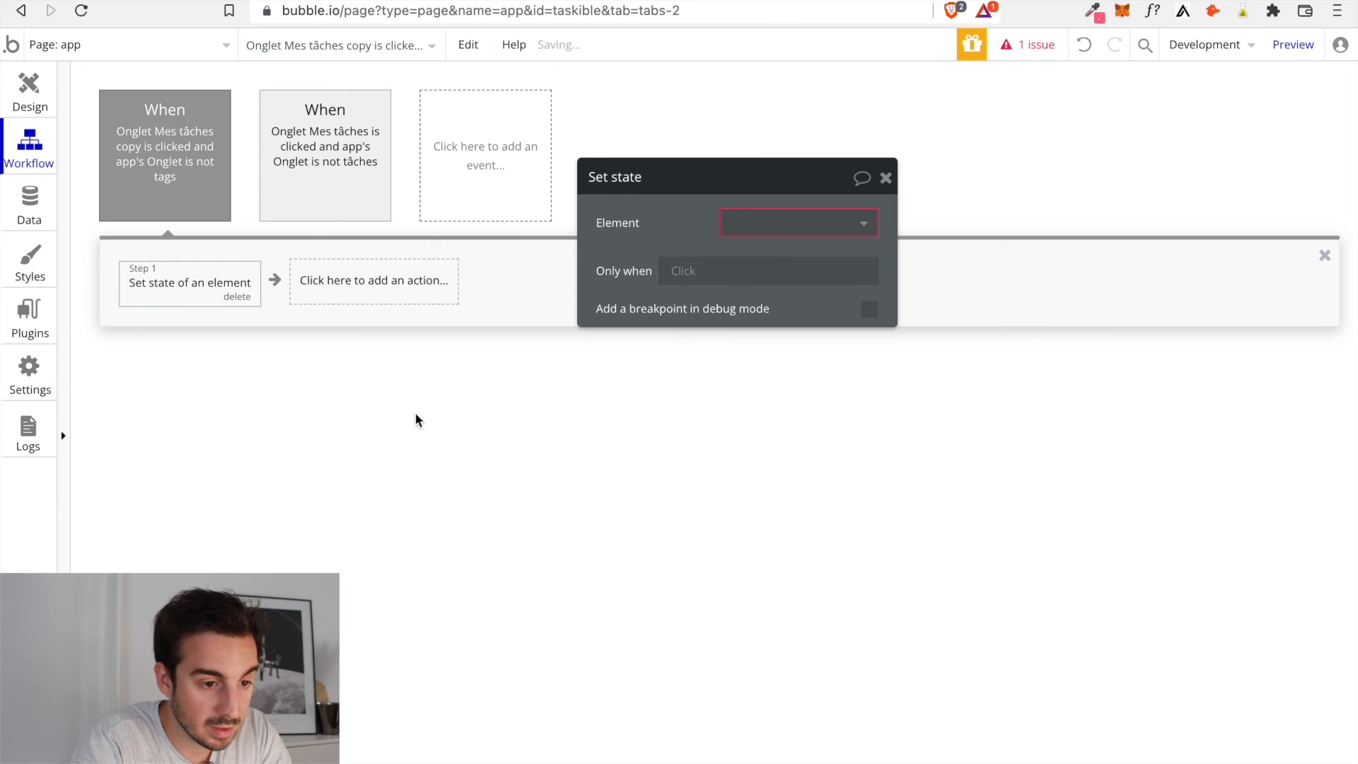
left_click(770, 225)
left_click(749, 253)
left_click(748, 291)
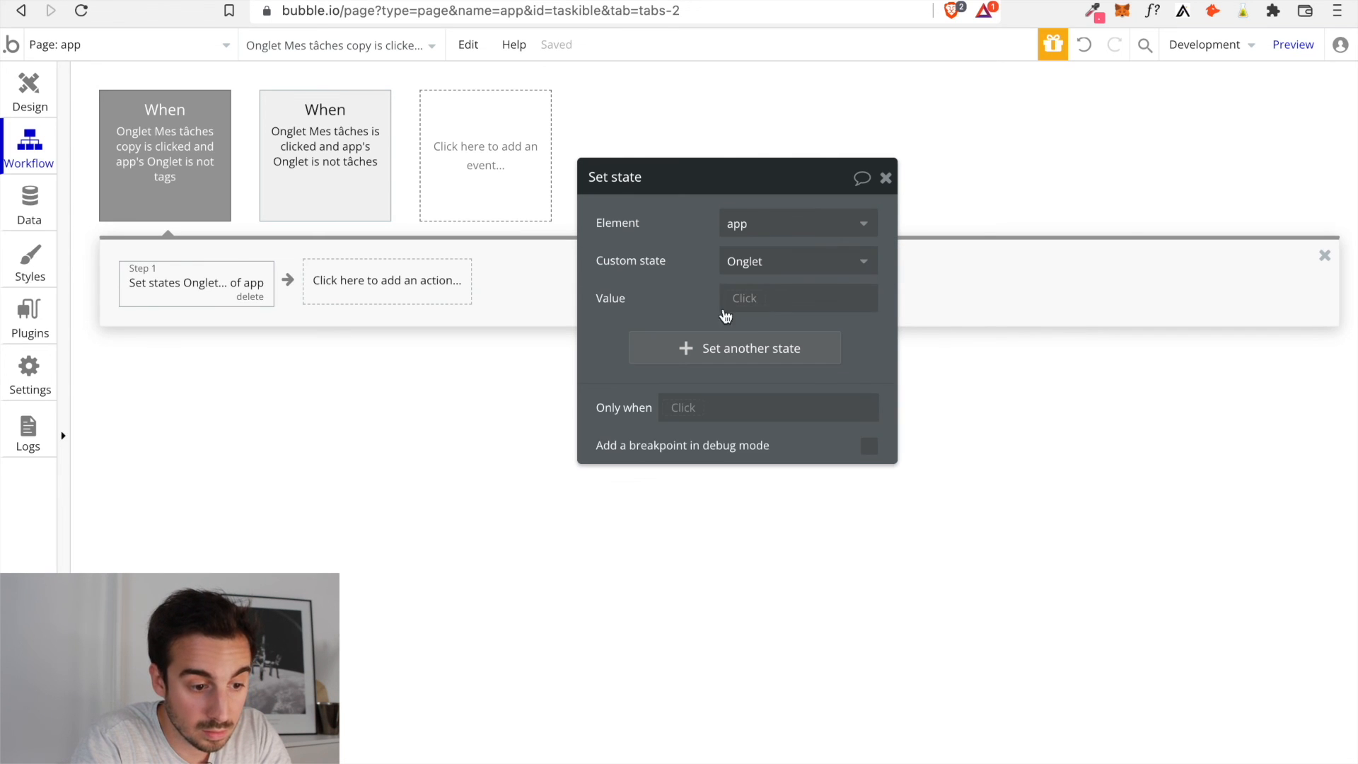
Set the Mes tags workflow's Onglet state value to tags and close the action's properties
left_click(738, 299)
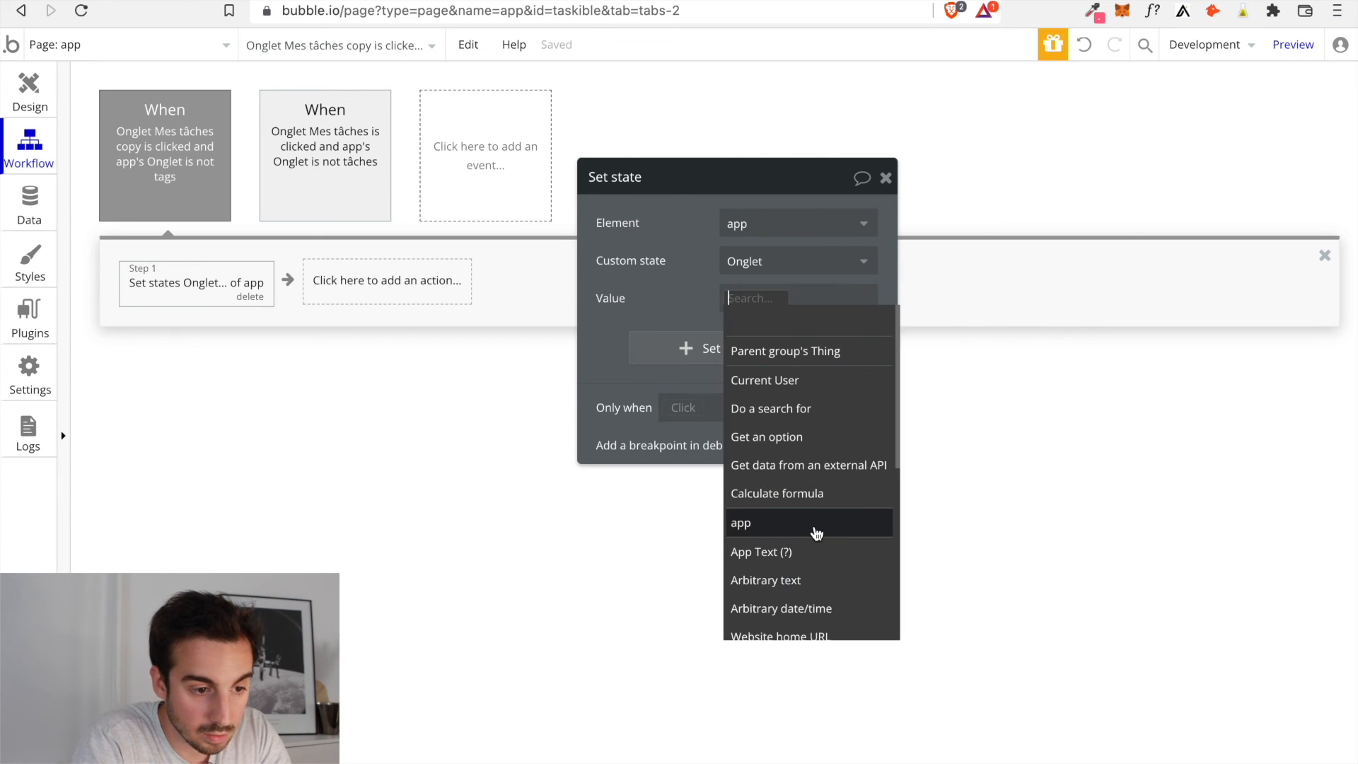
left_click(662, 310)
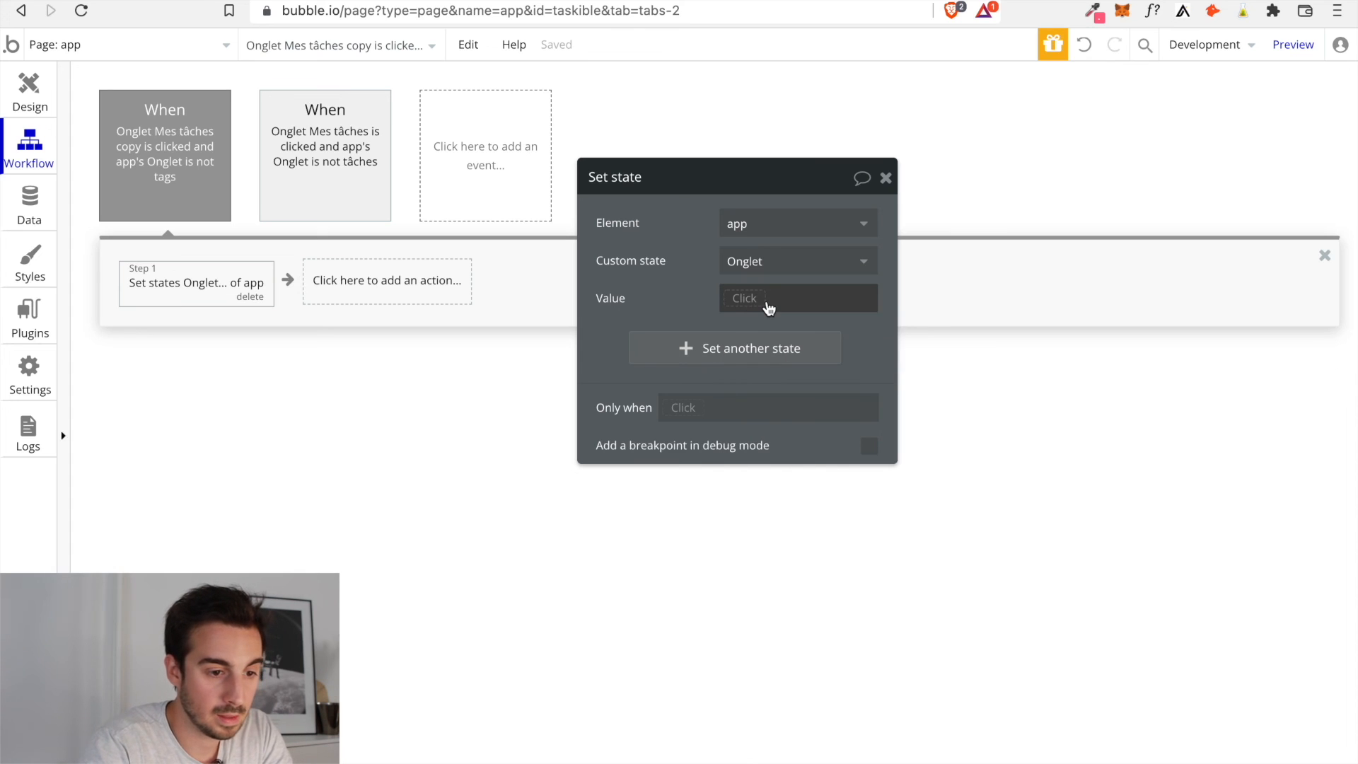
left_click(768, 309)
type("tags")
left_click(698, 309)
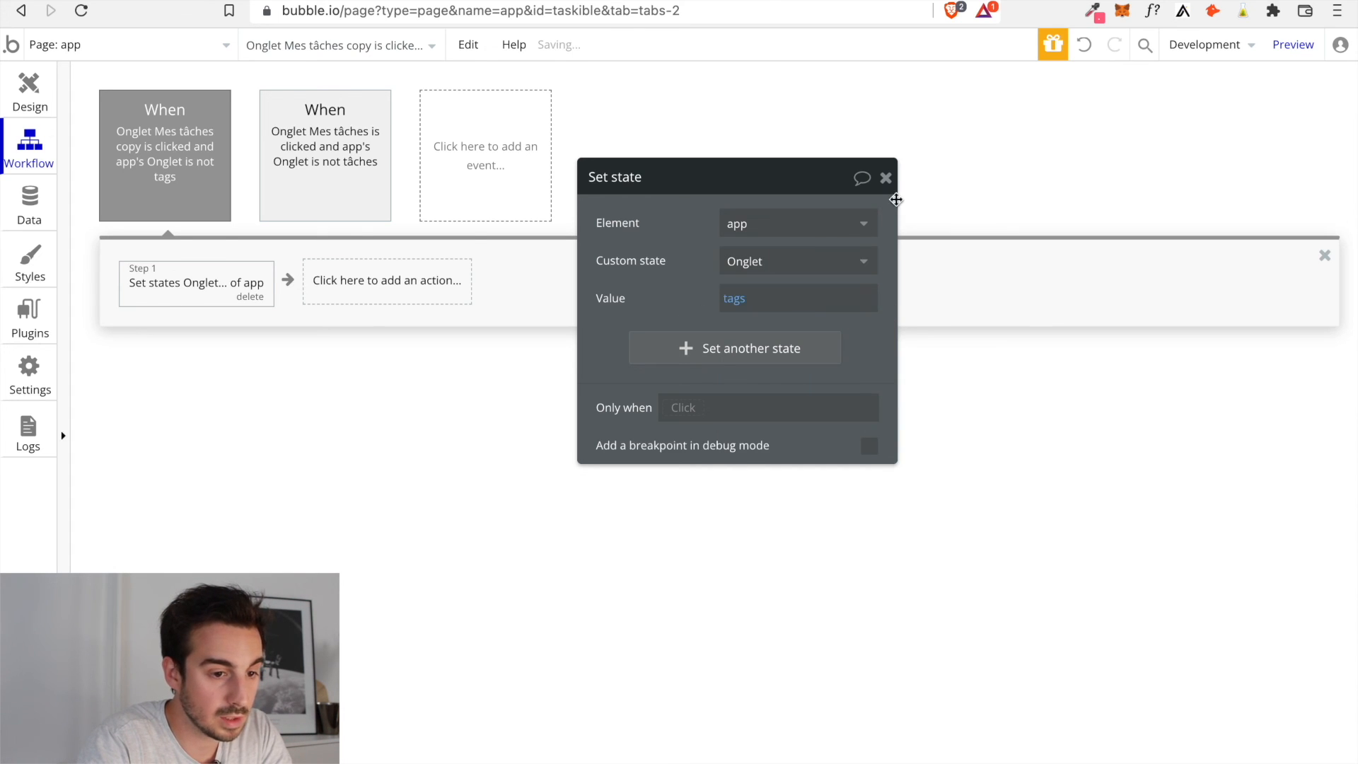
left_click(883, 178)
Return to the page design, rename the Mes tags side menu group to Onglet Mes tags, and close its properties
left_click(30, 88)
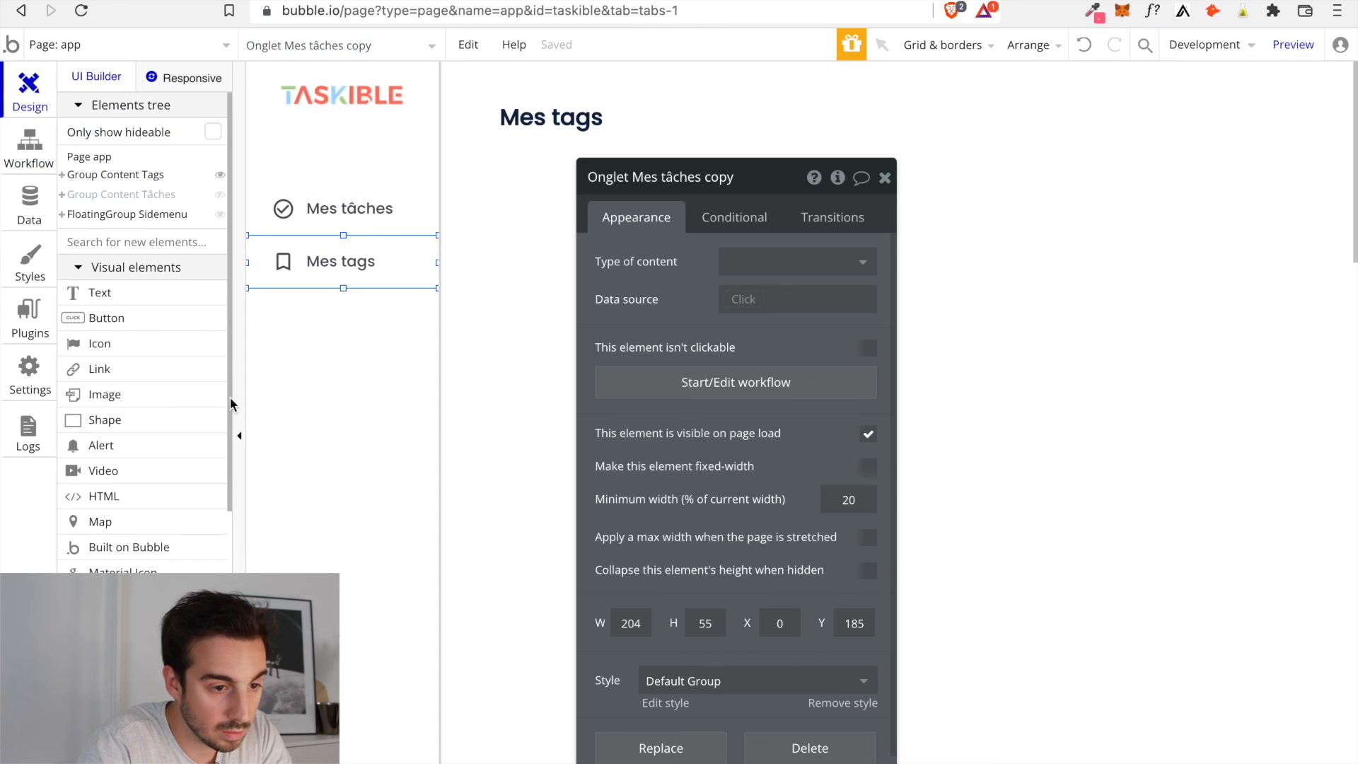
left_click(736, 181)
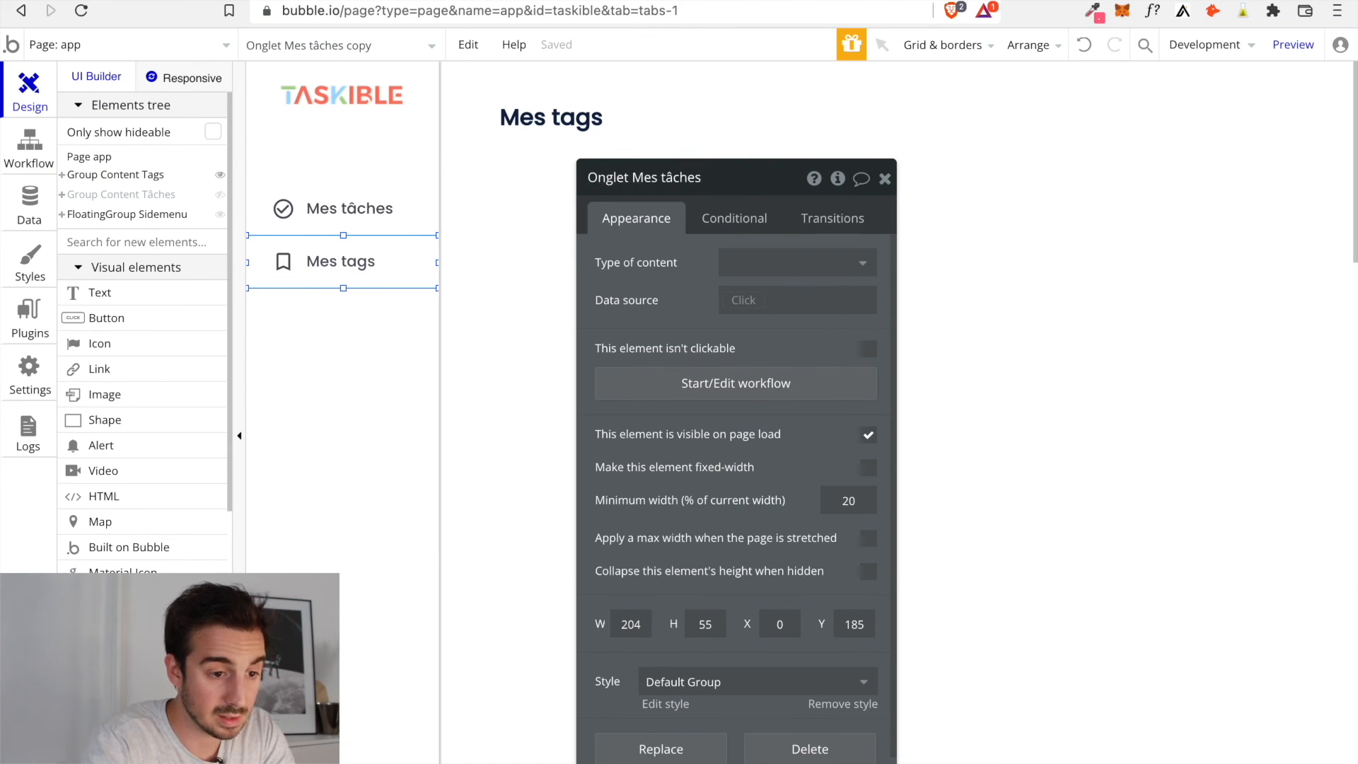
key("Return")
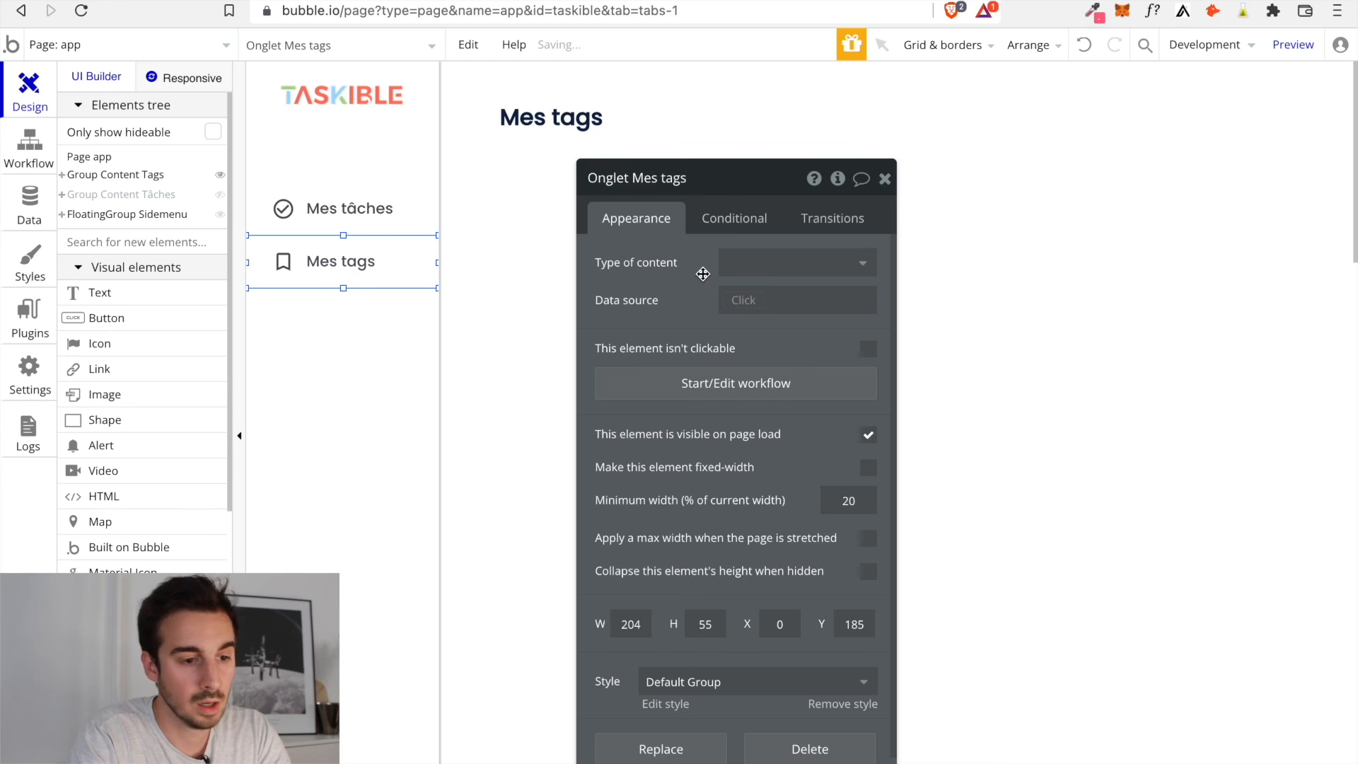
left_click(885, 179)
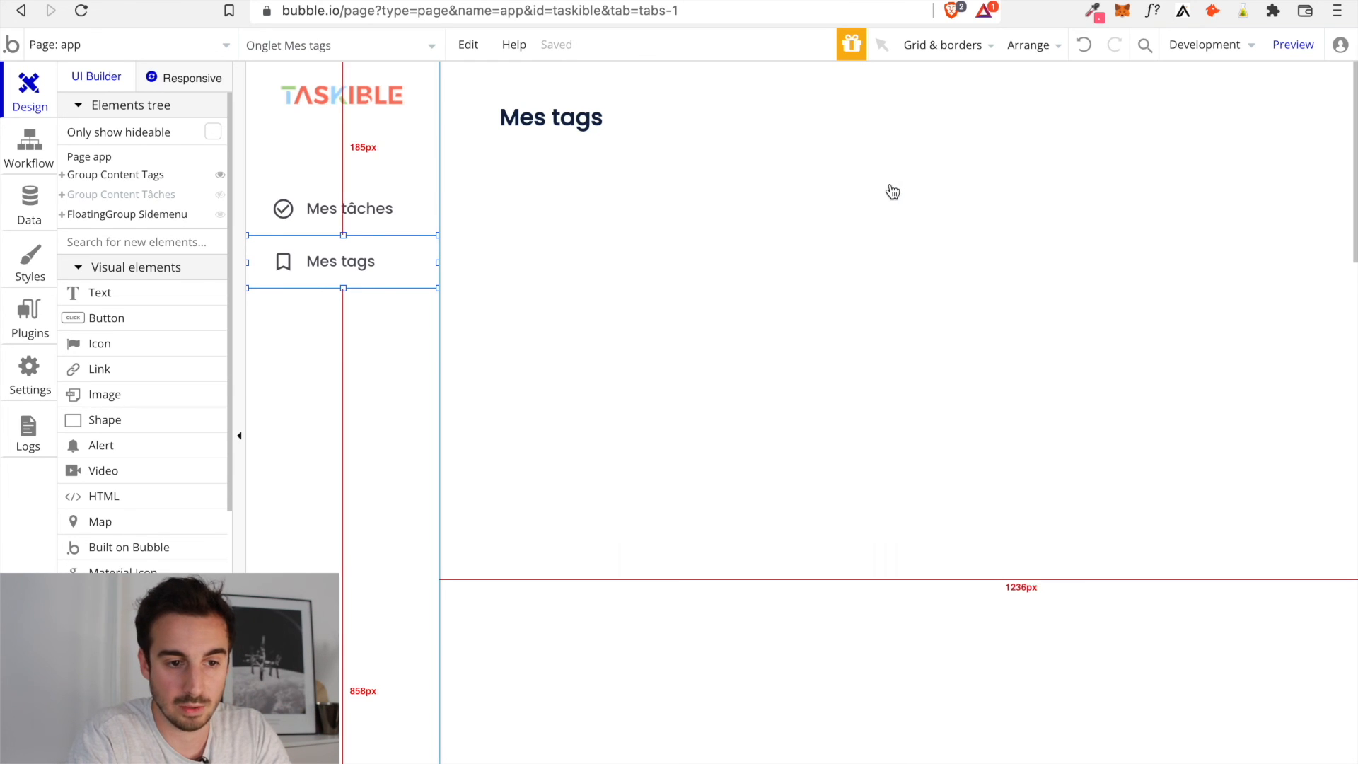
Preview the app page and test switching between the Mes tâches and Mes tags content from the side menu
left_click(1293, 47)
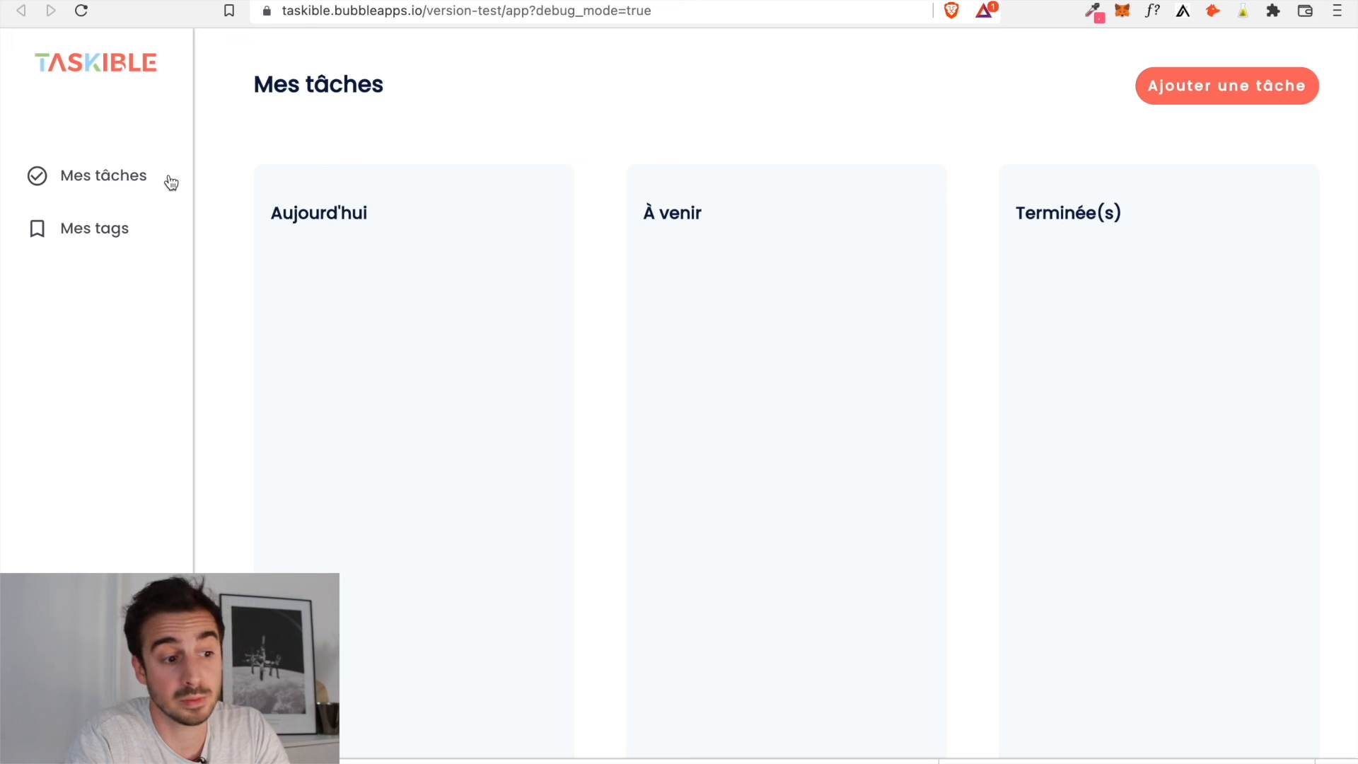
left_click(155, 242)
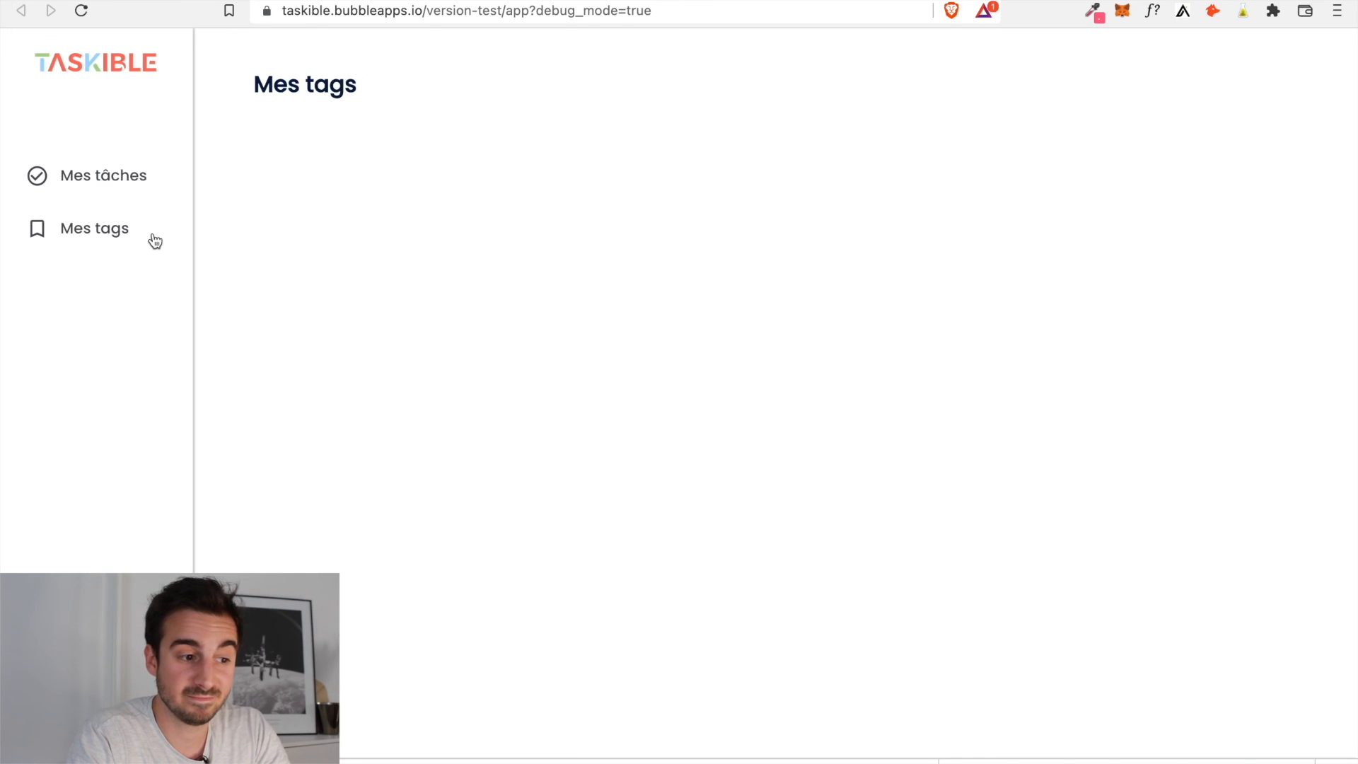
left_click(155, 203)
left_click(151, 246)
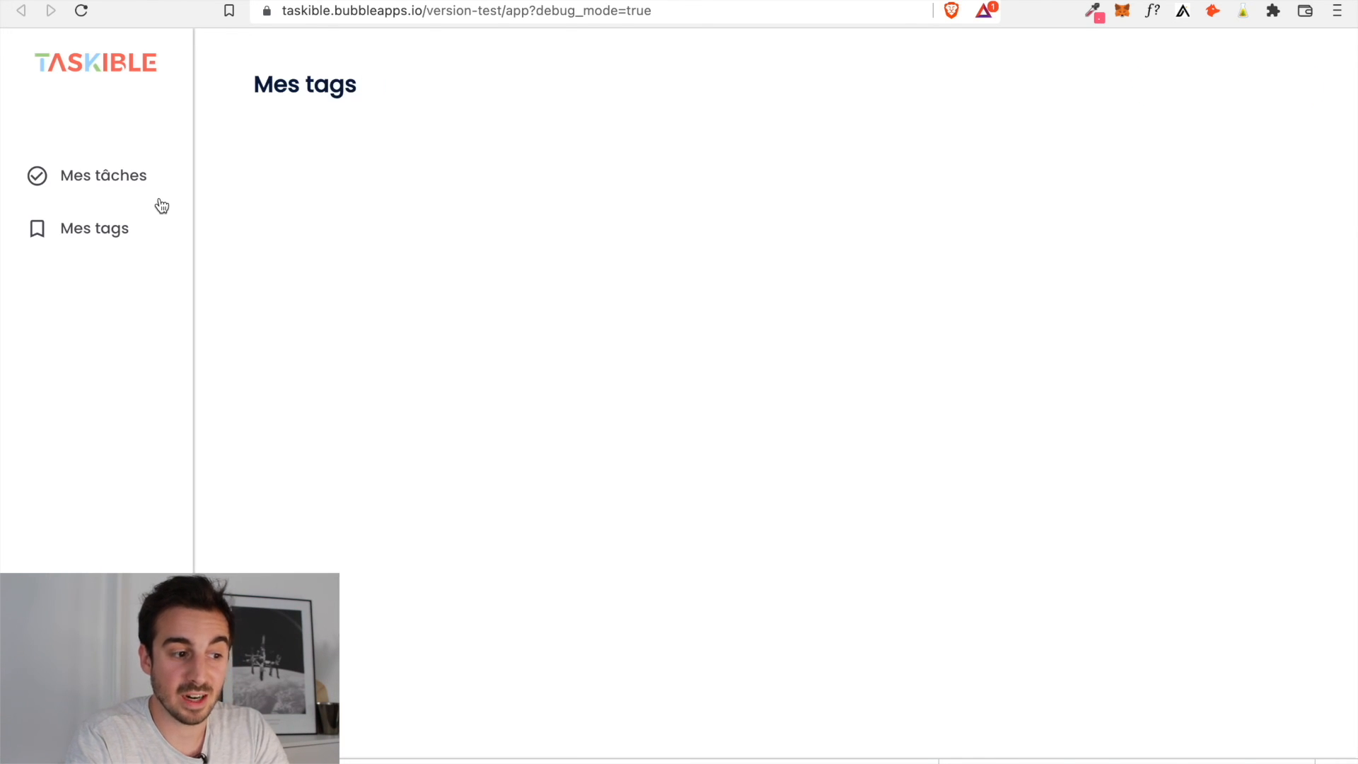
left_click(162, 206)
left_click(157, 232)
left_click(160, 202)
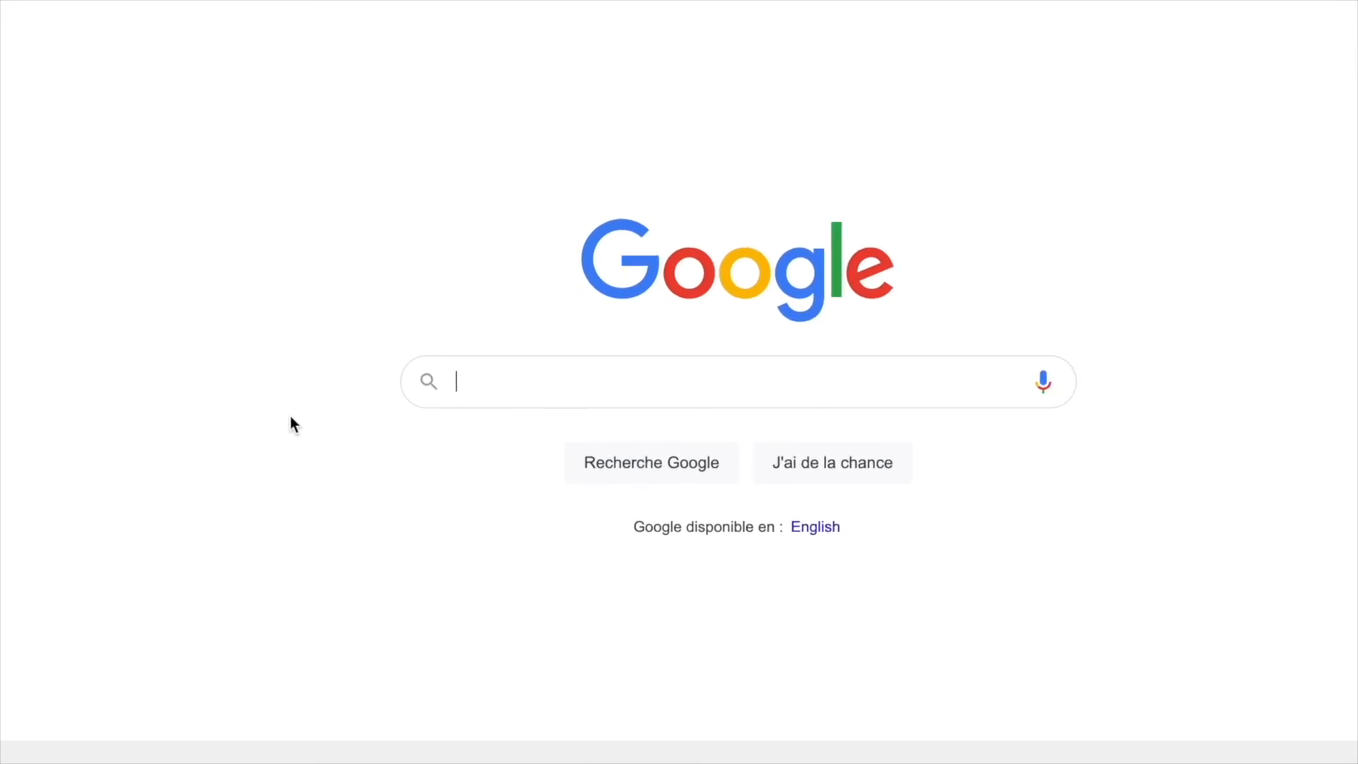
Switch to Google and enter cleev.co as the search query
type("cle")
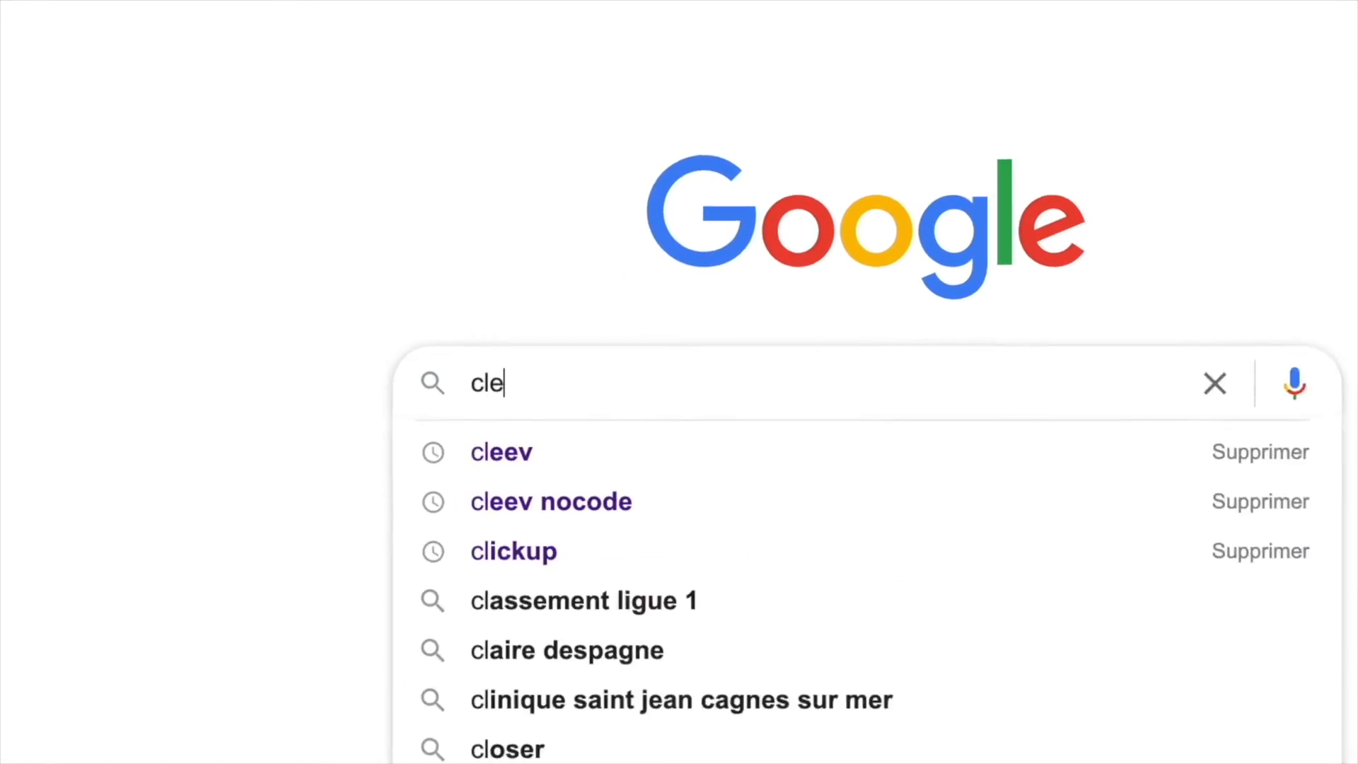
type("ev.co")
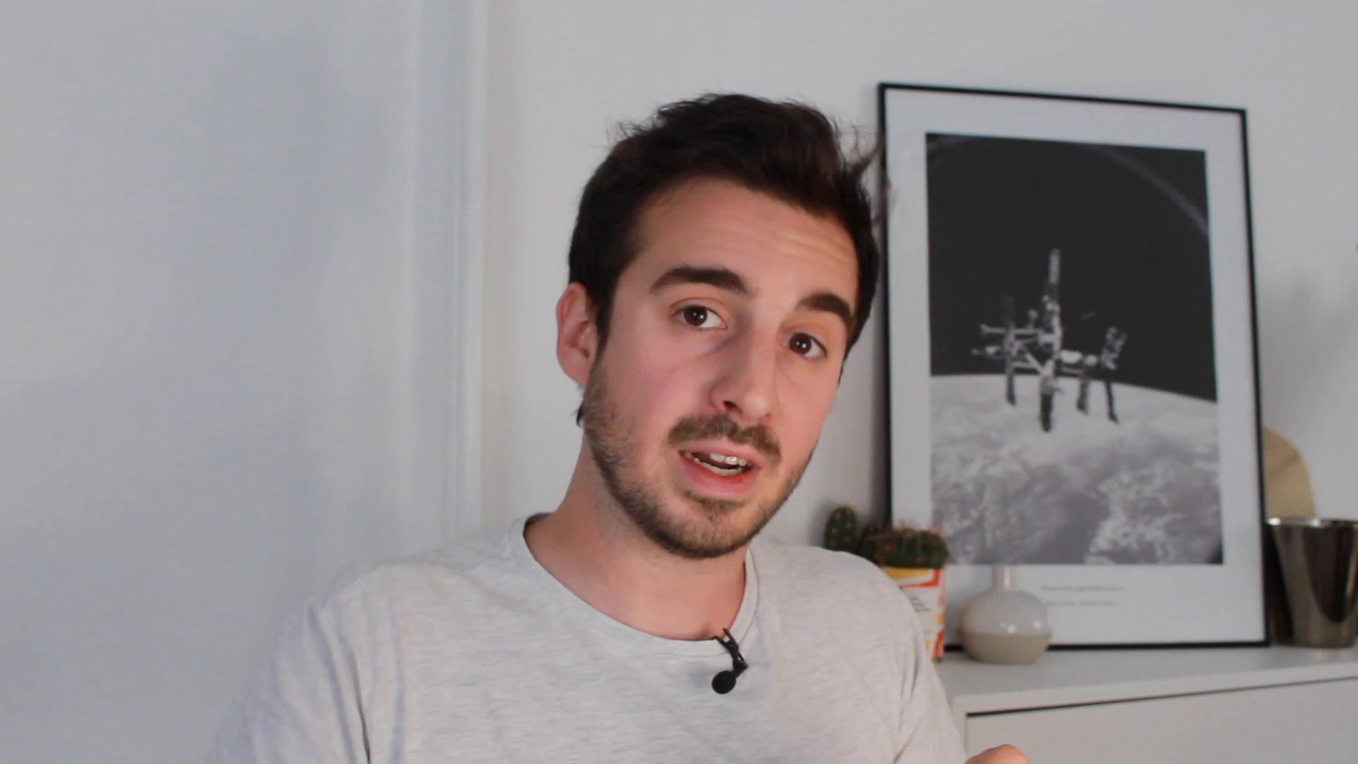